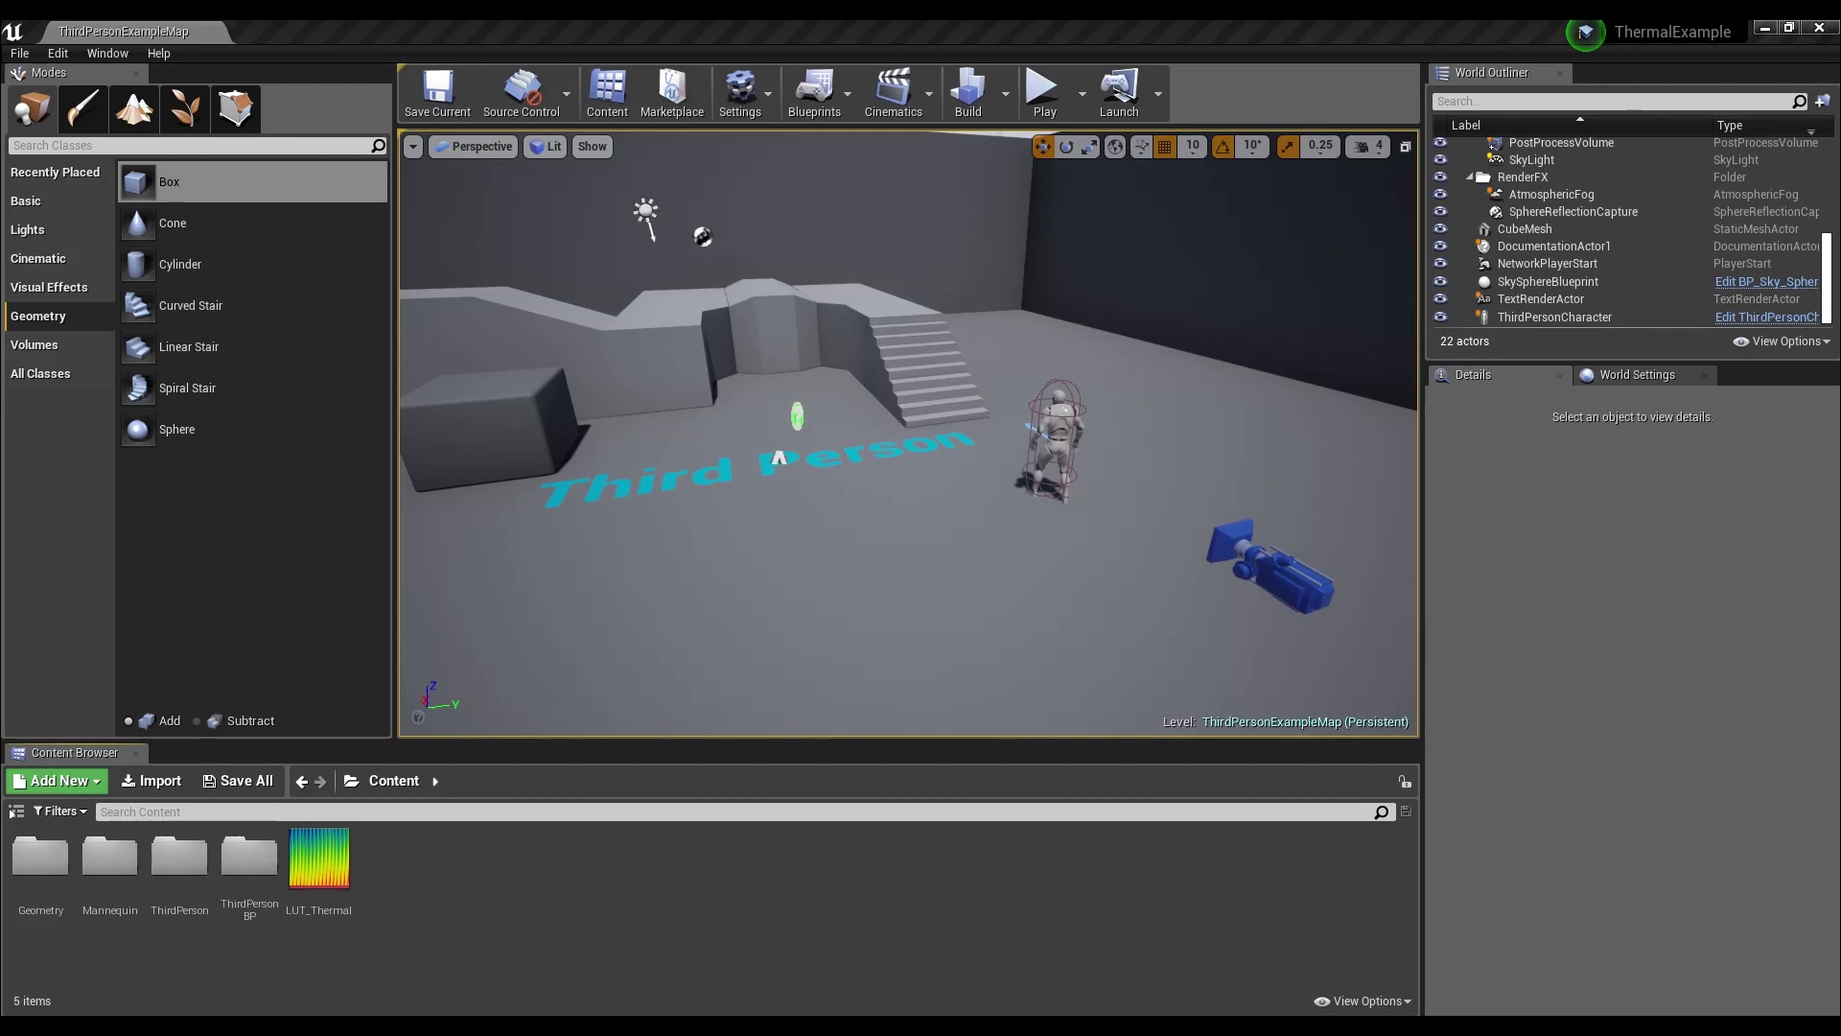
pyautogui.moveTo(910, 433); pyautogui.dragTo(1002, 388, button='right')
pyautogui.press('w')
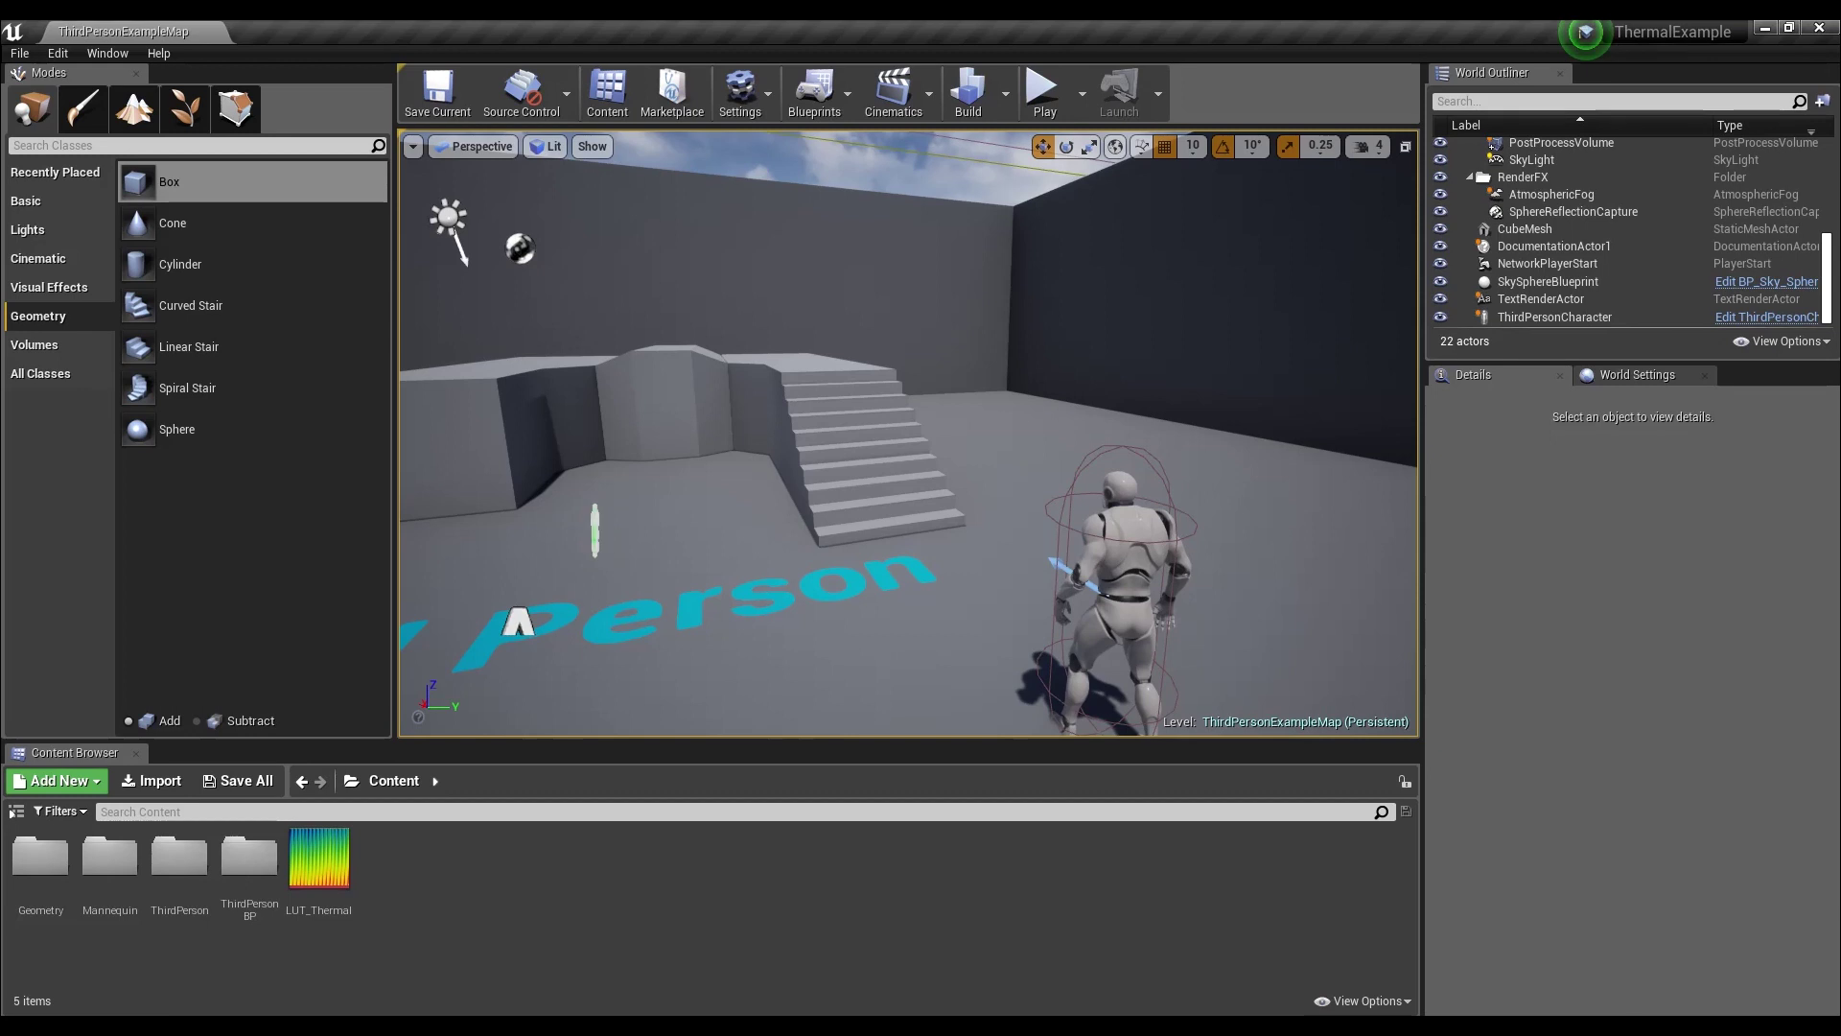
pyautogui.moveTo(909, 434); pyautogui.dragTo(919, 435, button='right')
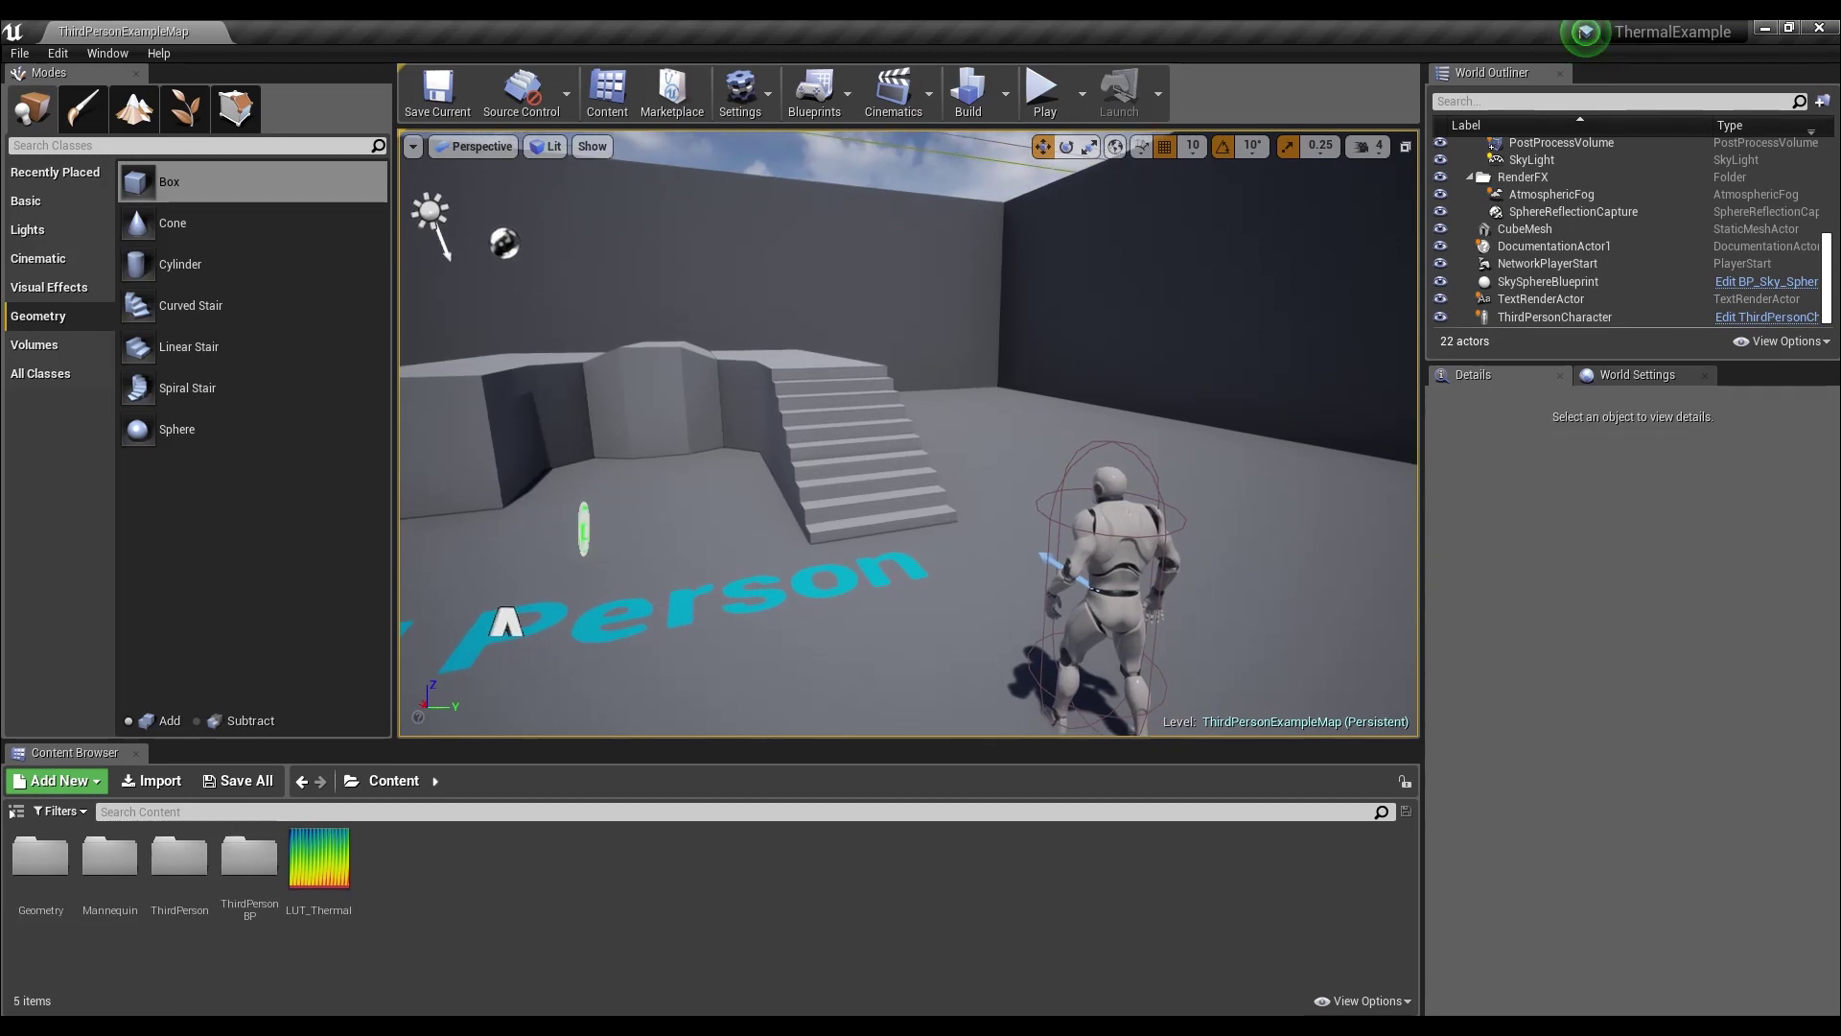
pyautogui.moveTo(919, 435); pyautogui.dragTo(912, 416, button='right')
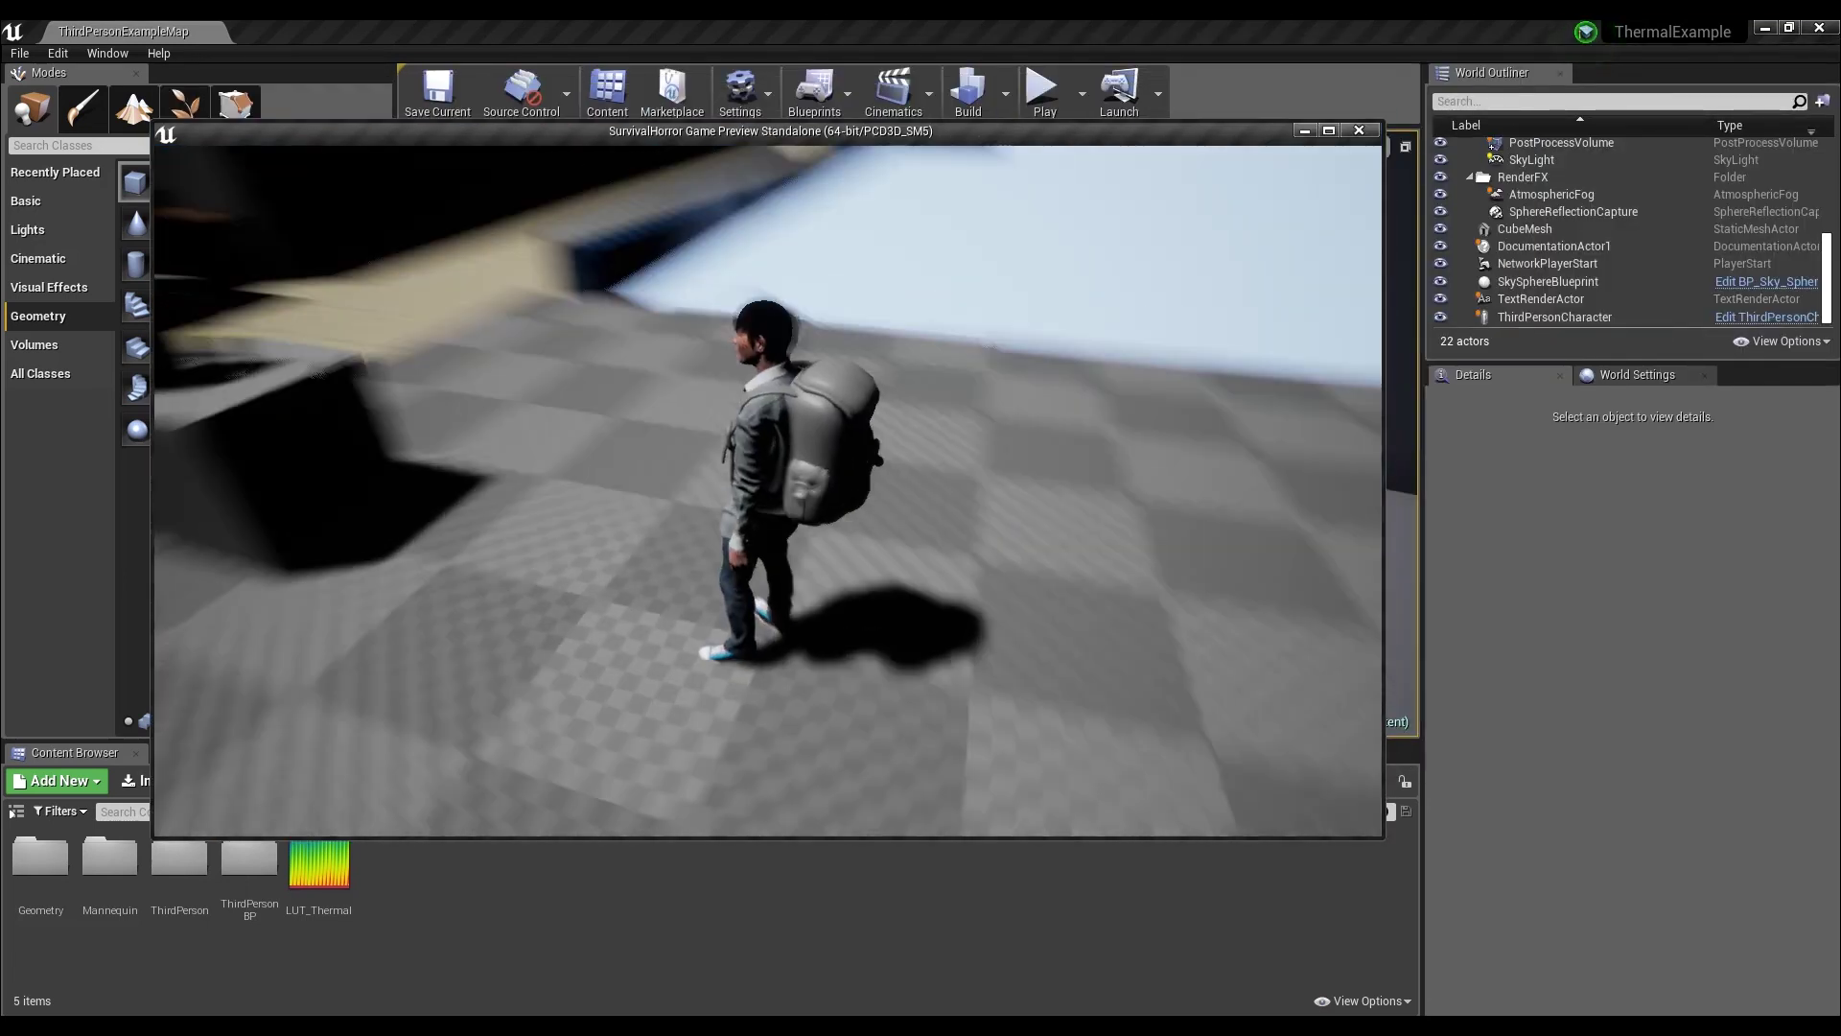
# - Walk the character around the SurvivalHorror game preview, toggling the thermal vision effect to compare it with normal view, and exit the preview
pyautogui.press('a')
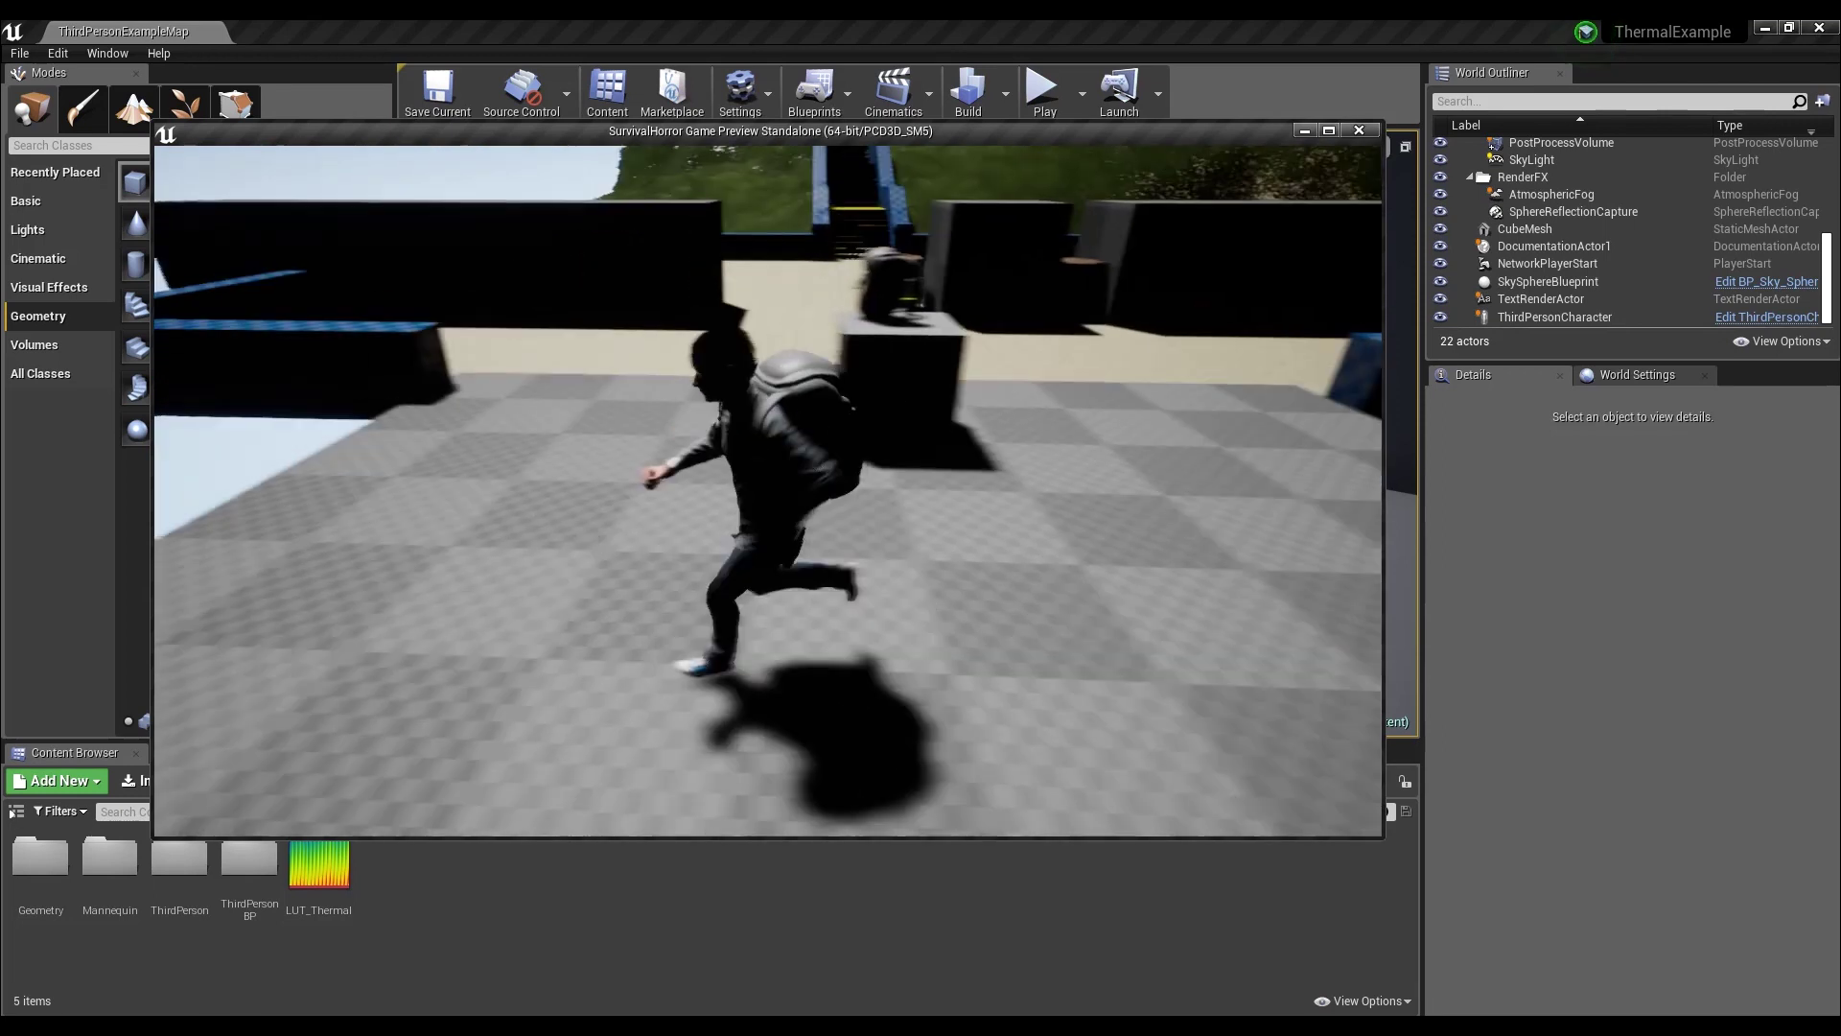
pyautogui.press('w')
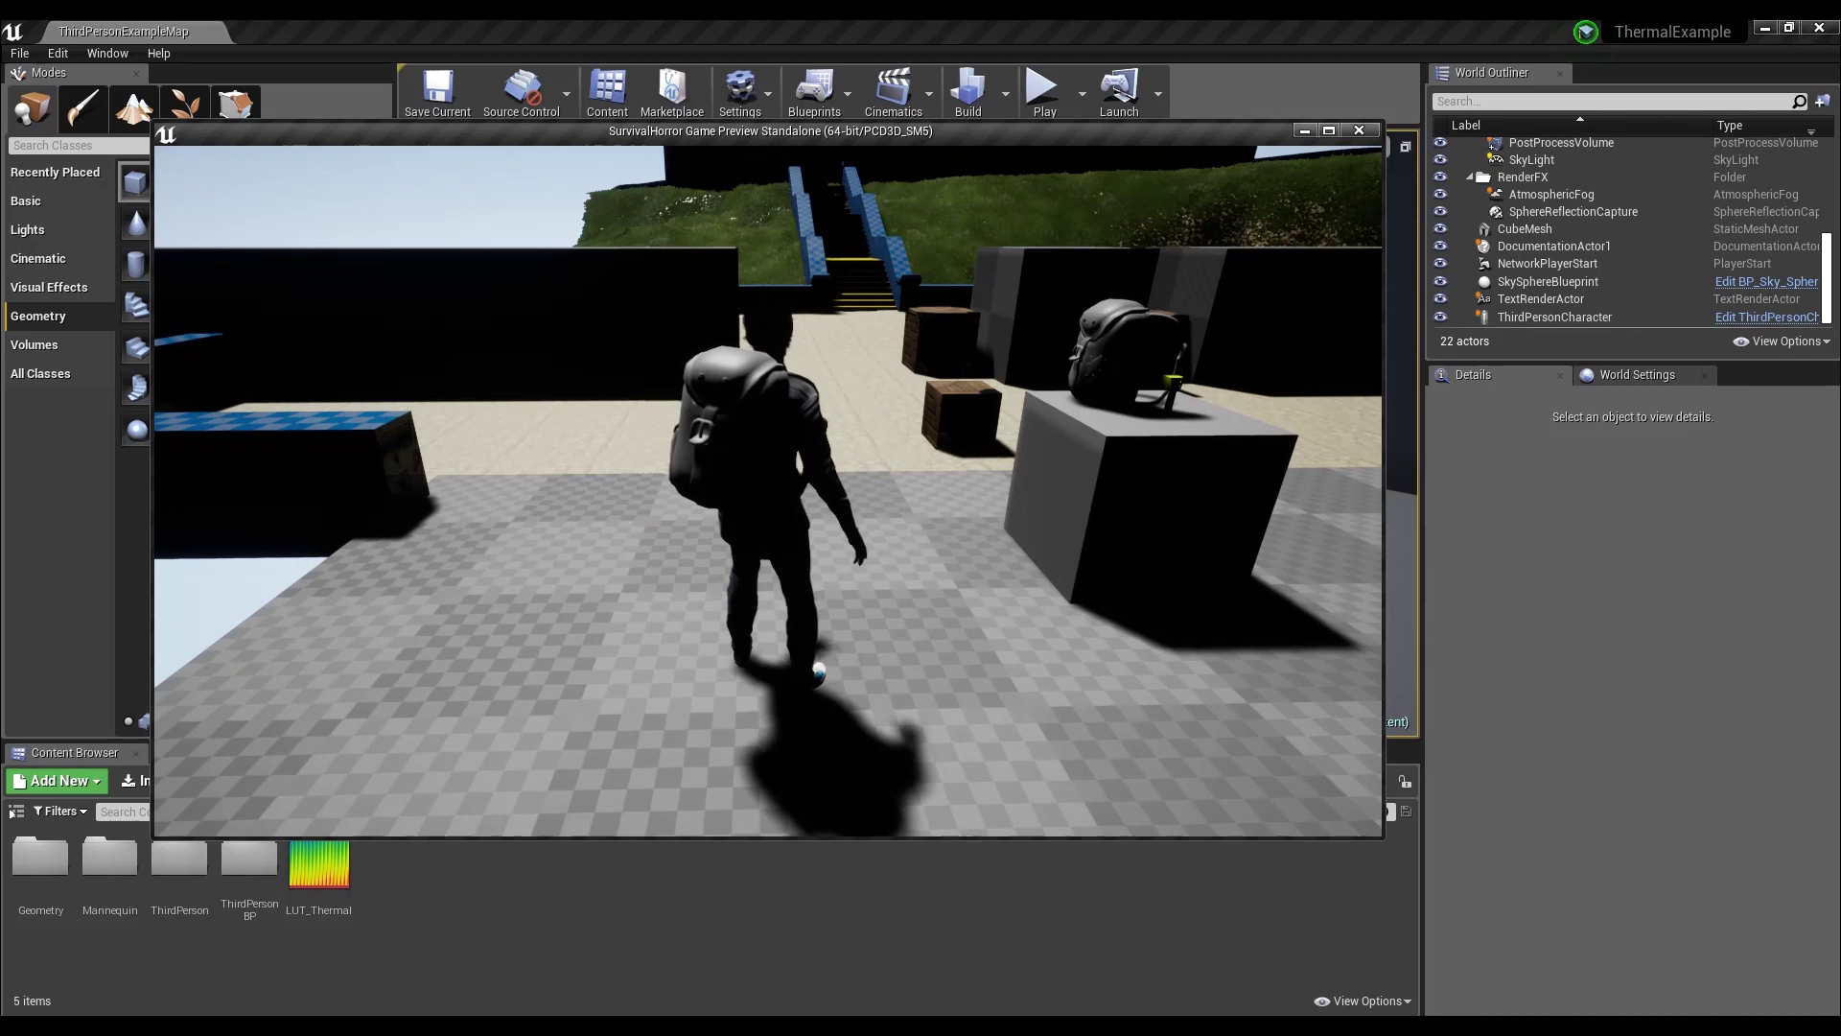
pyautogui.press('t')
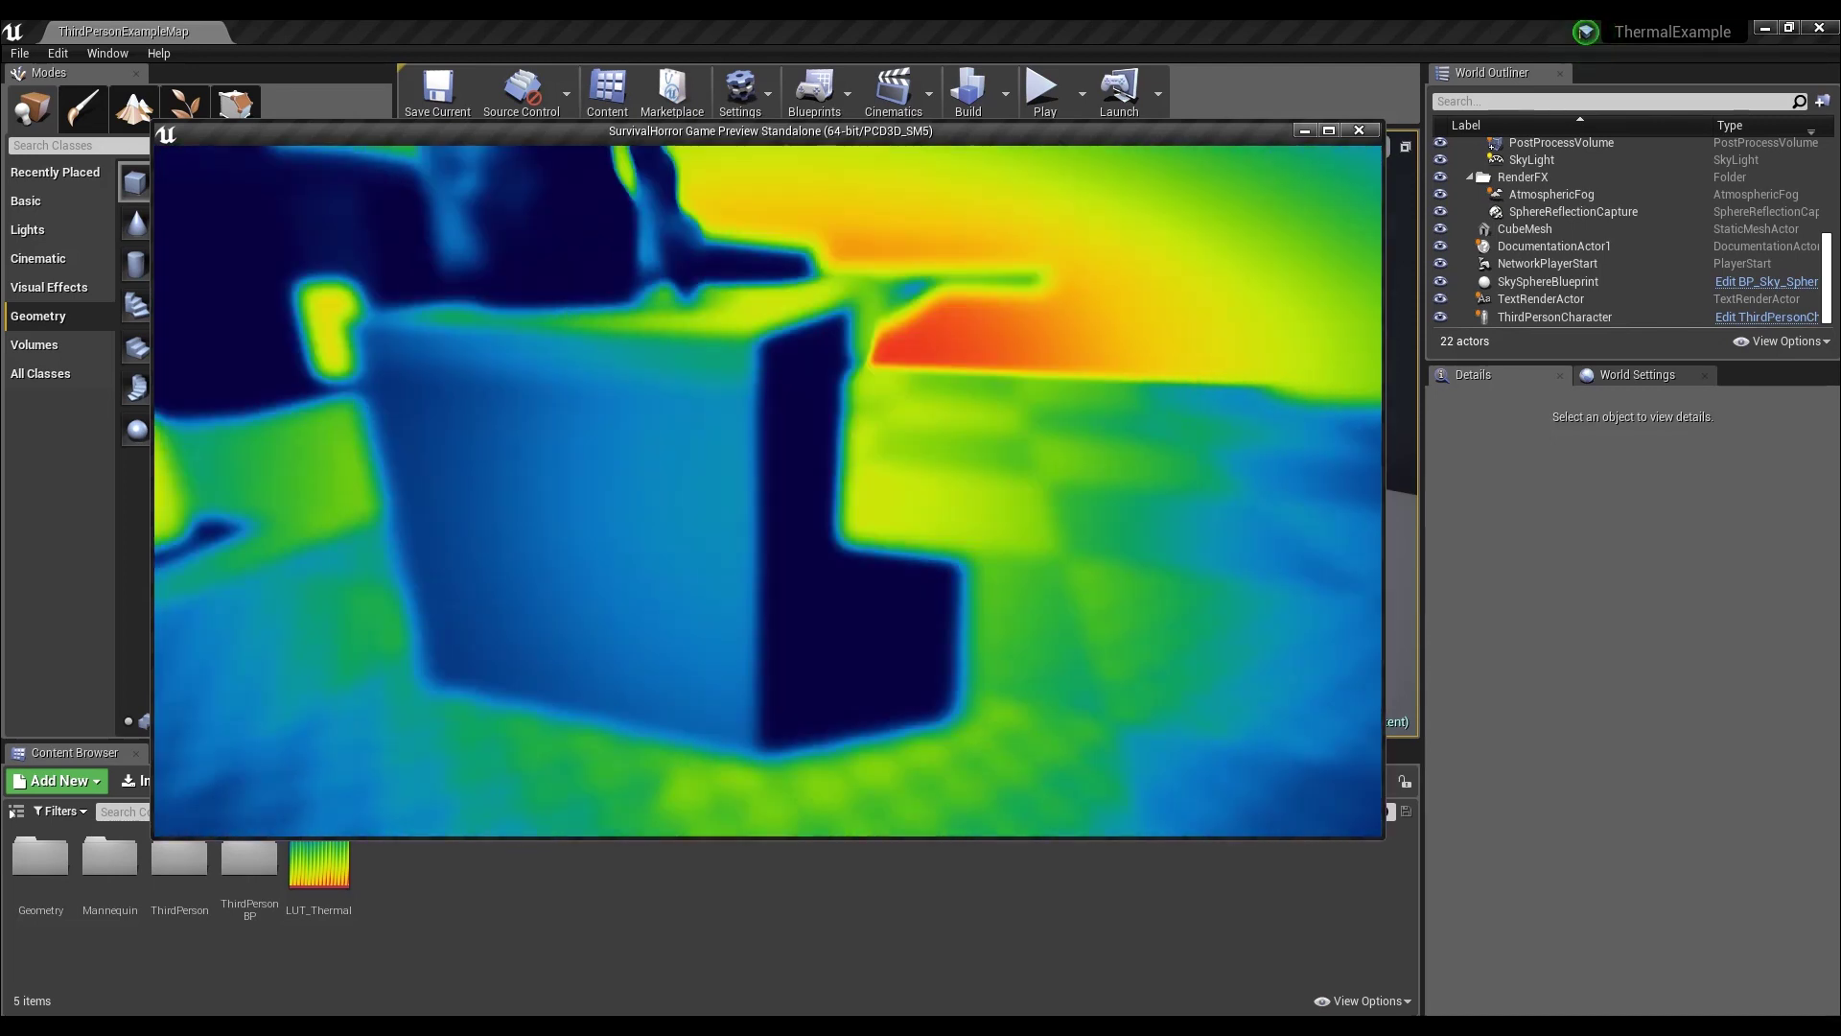
pyautogui.press('w')
pyautogui.press('d')
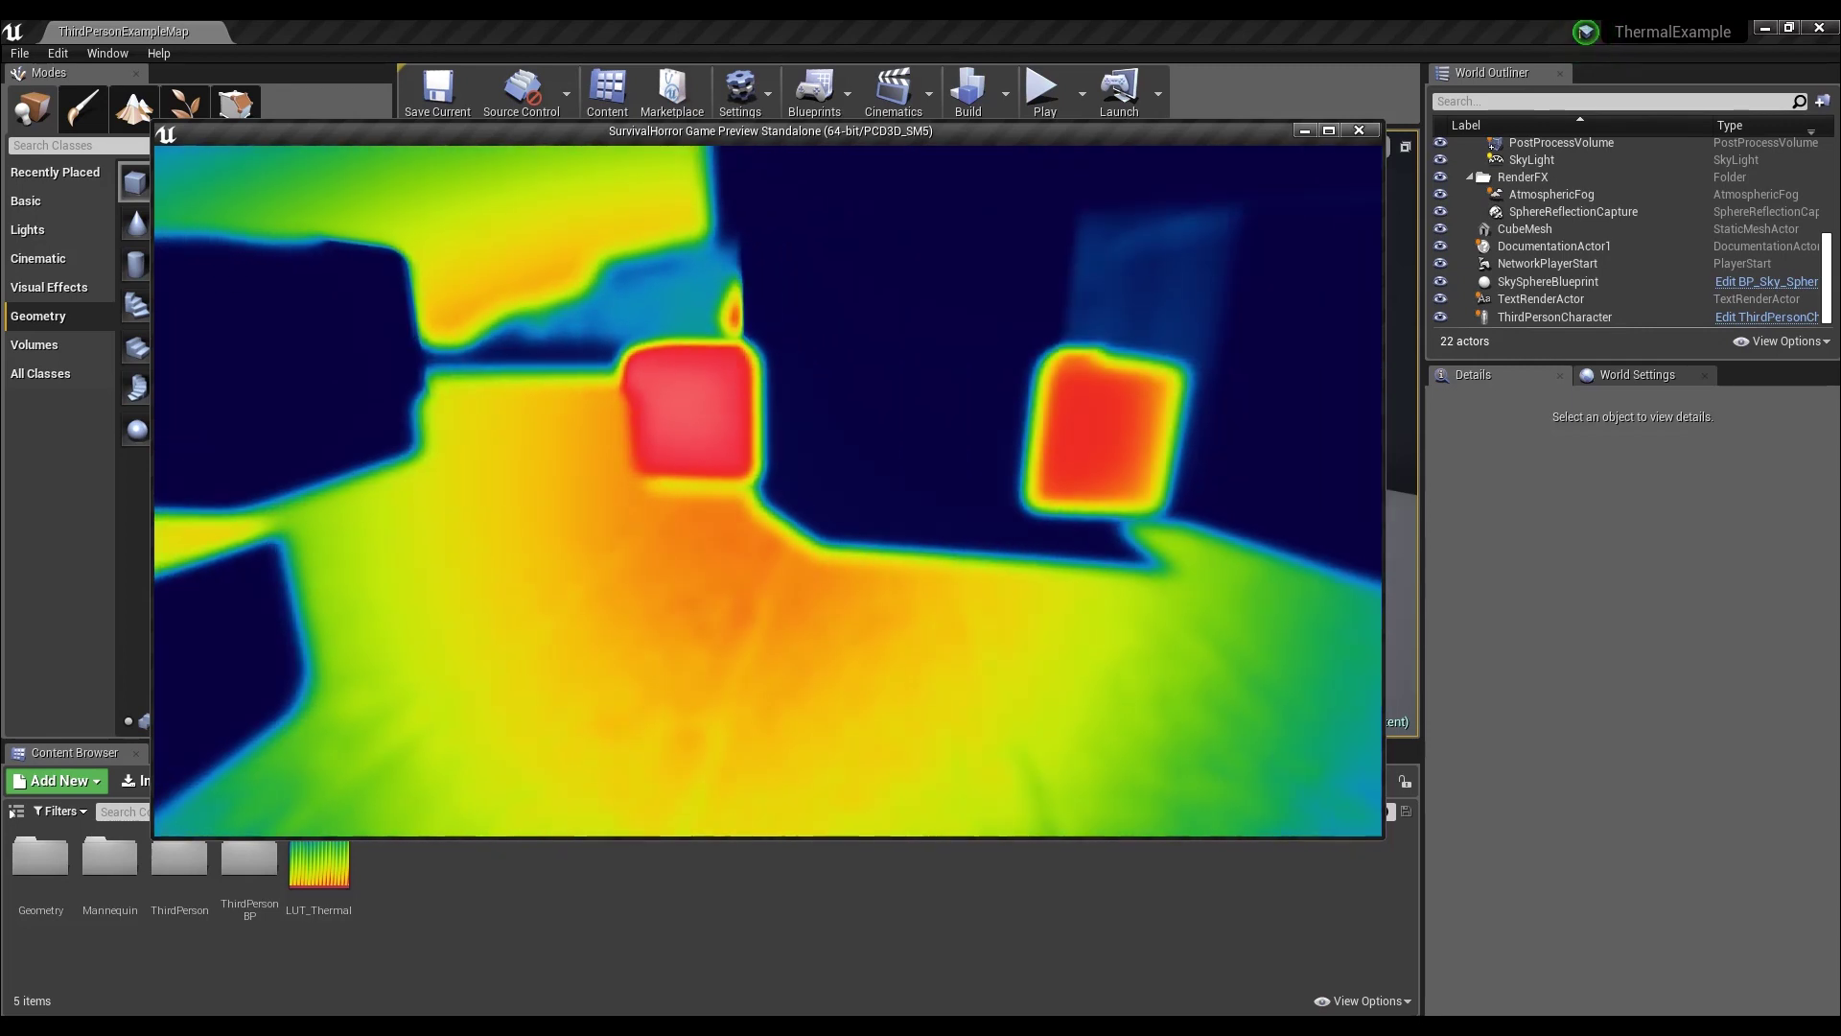
pyautogui.press('f')
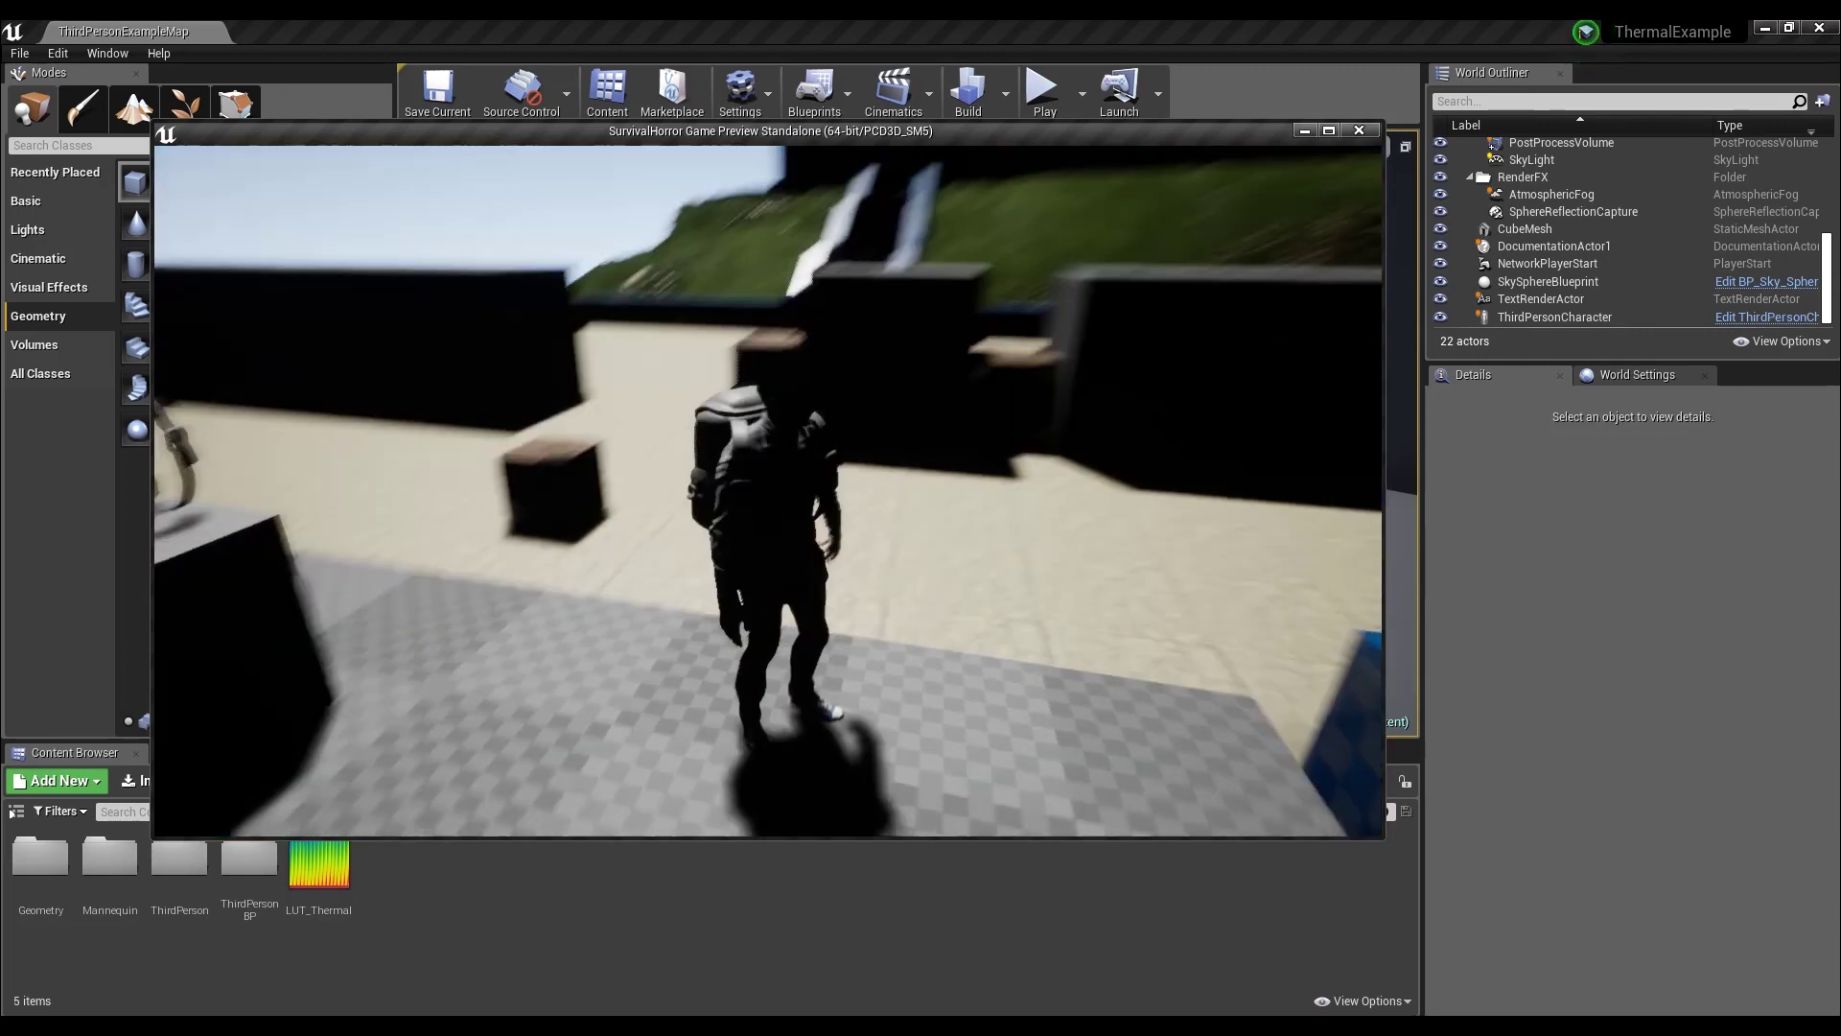
pyautogui.press('w')
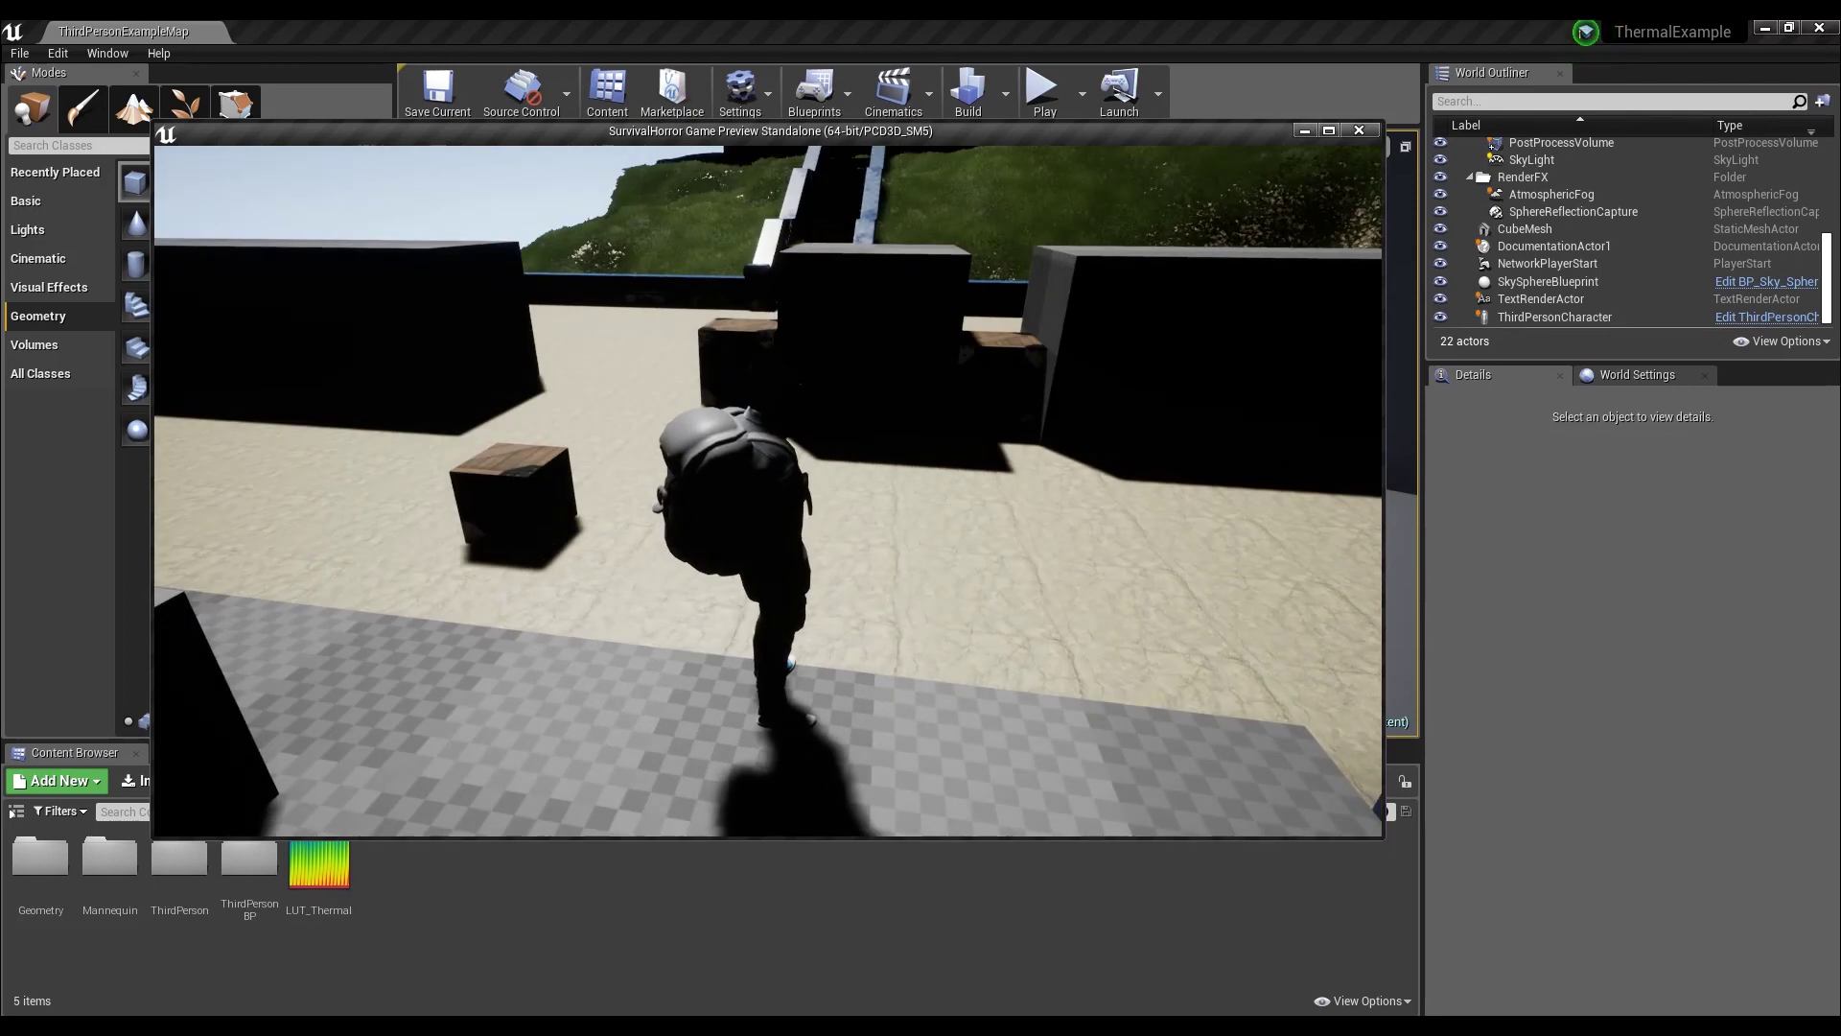
pyautogui.press('f')
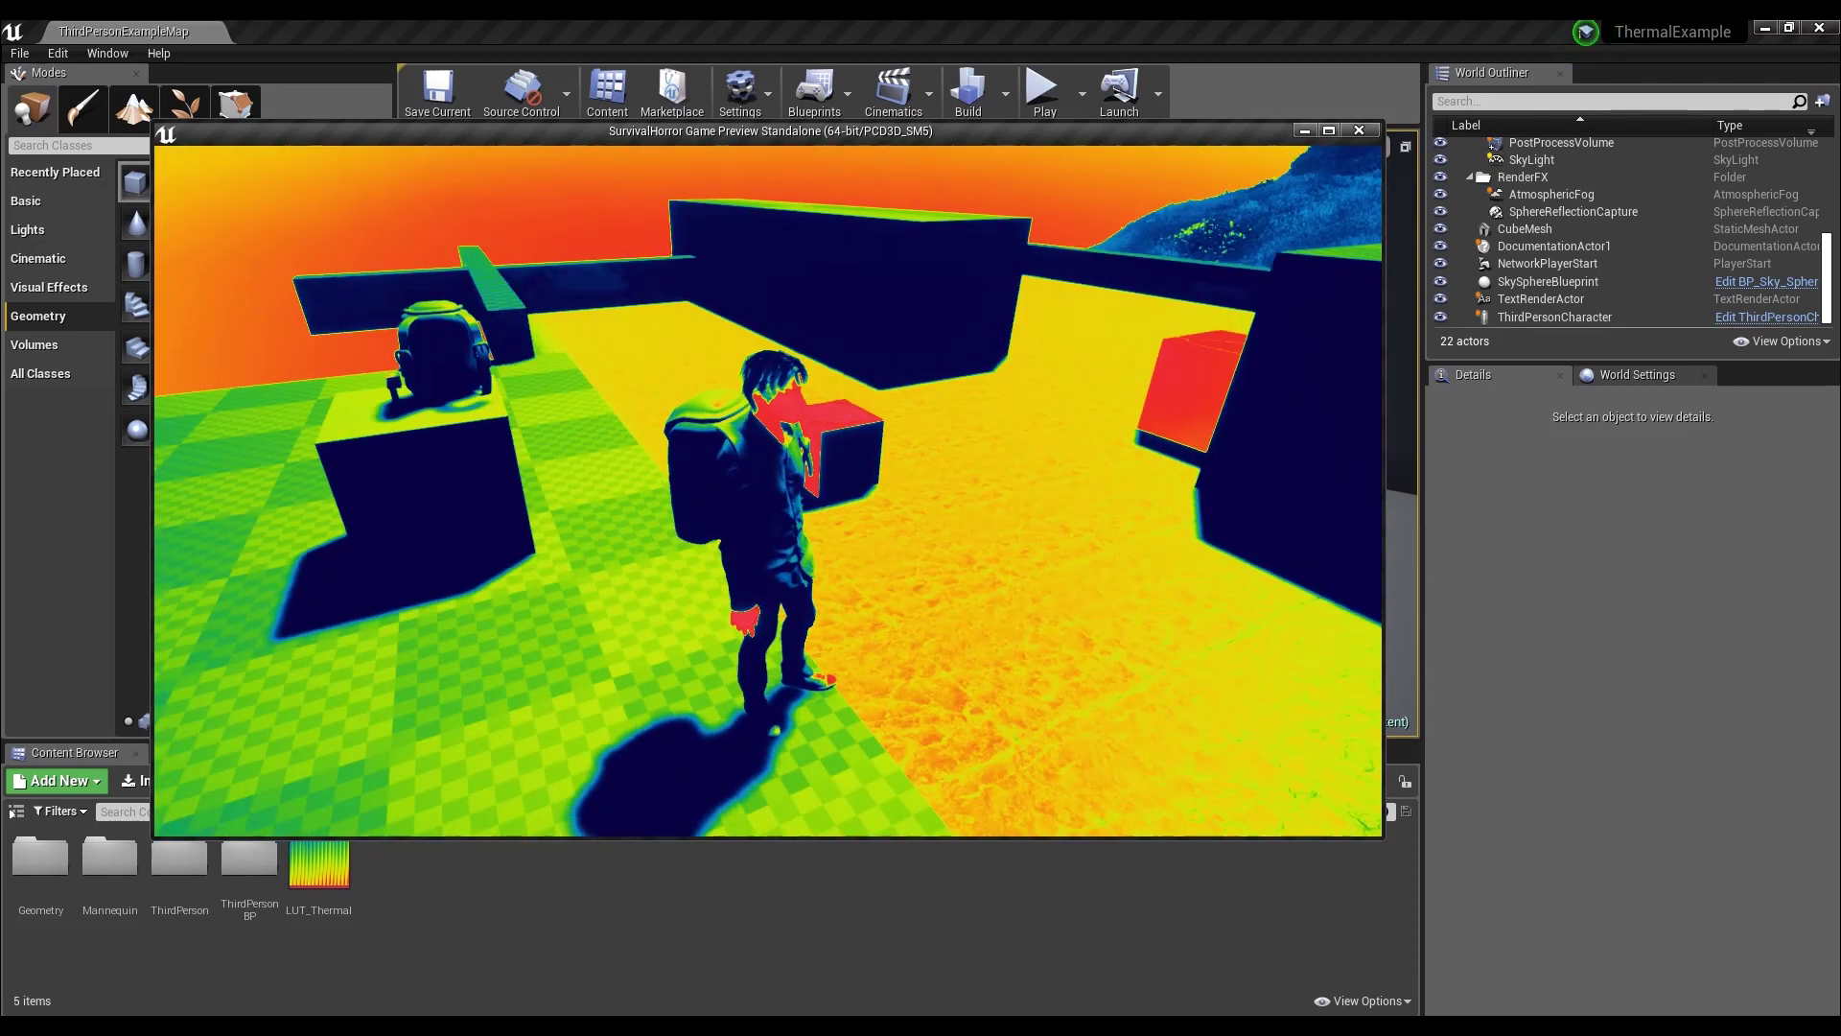
pyautogui.press('w')
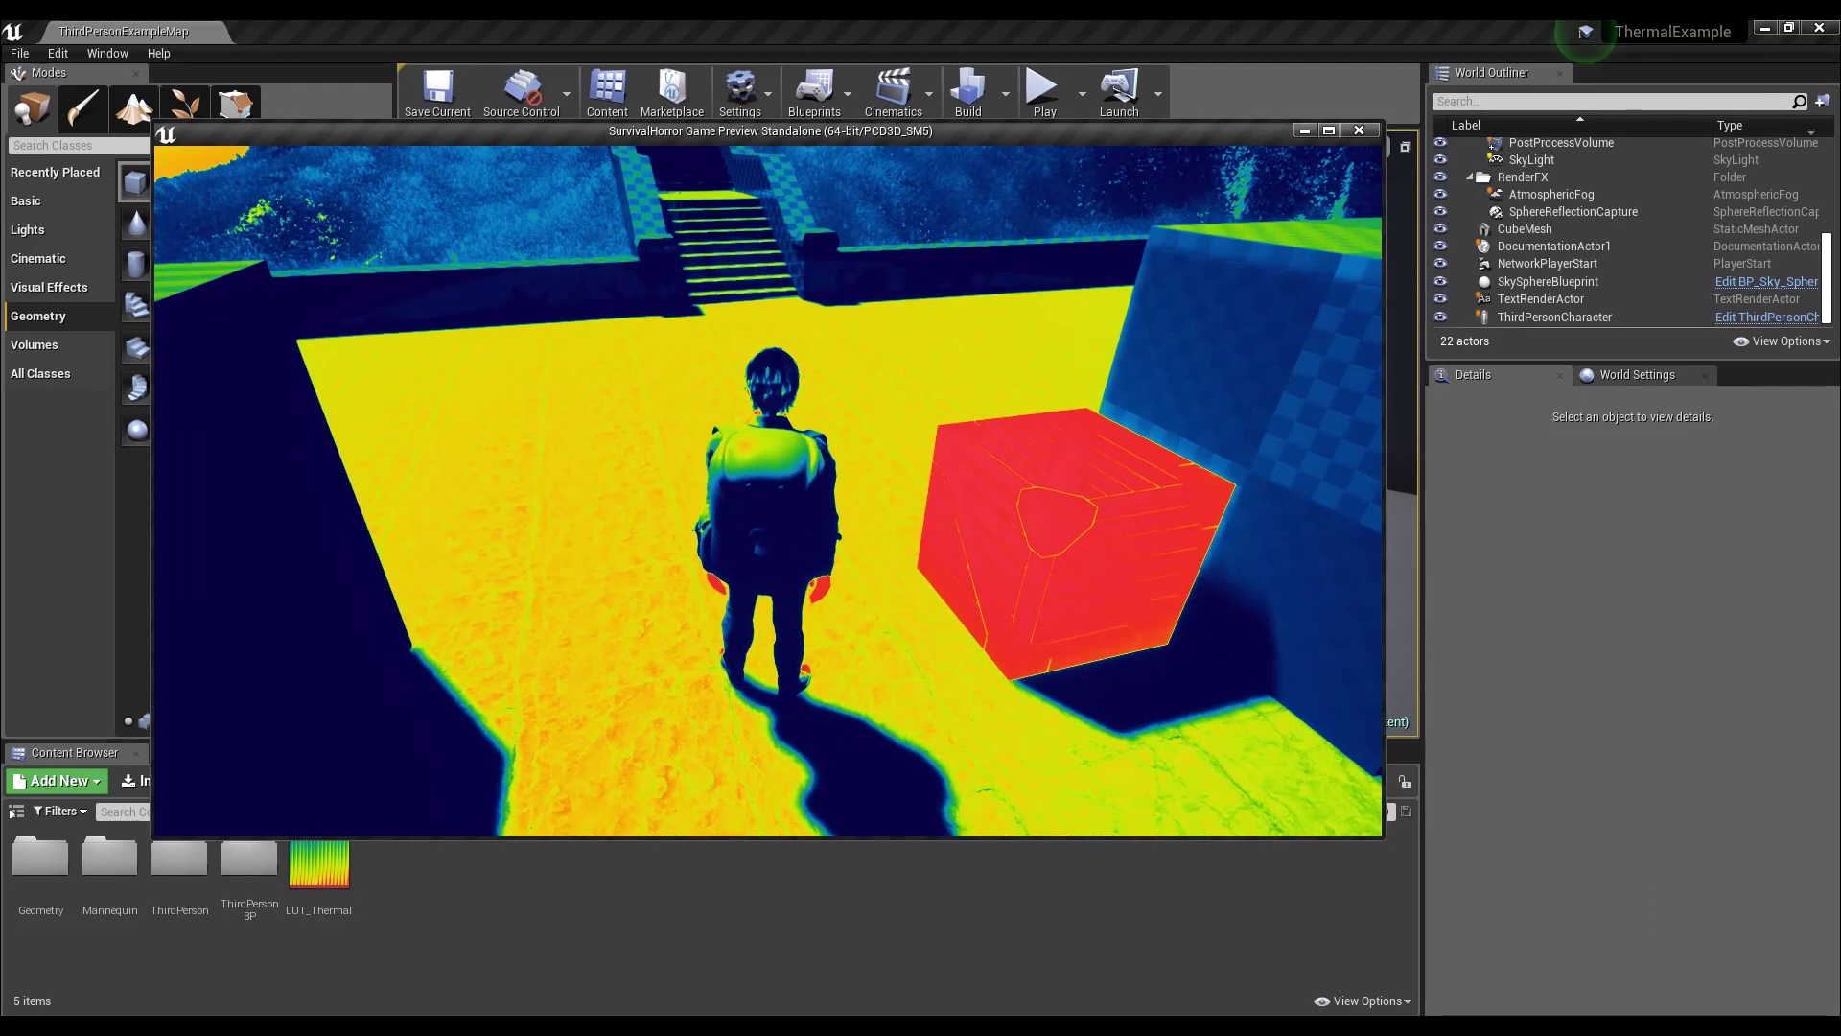
pyautogui.press('Escape')
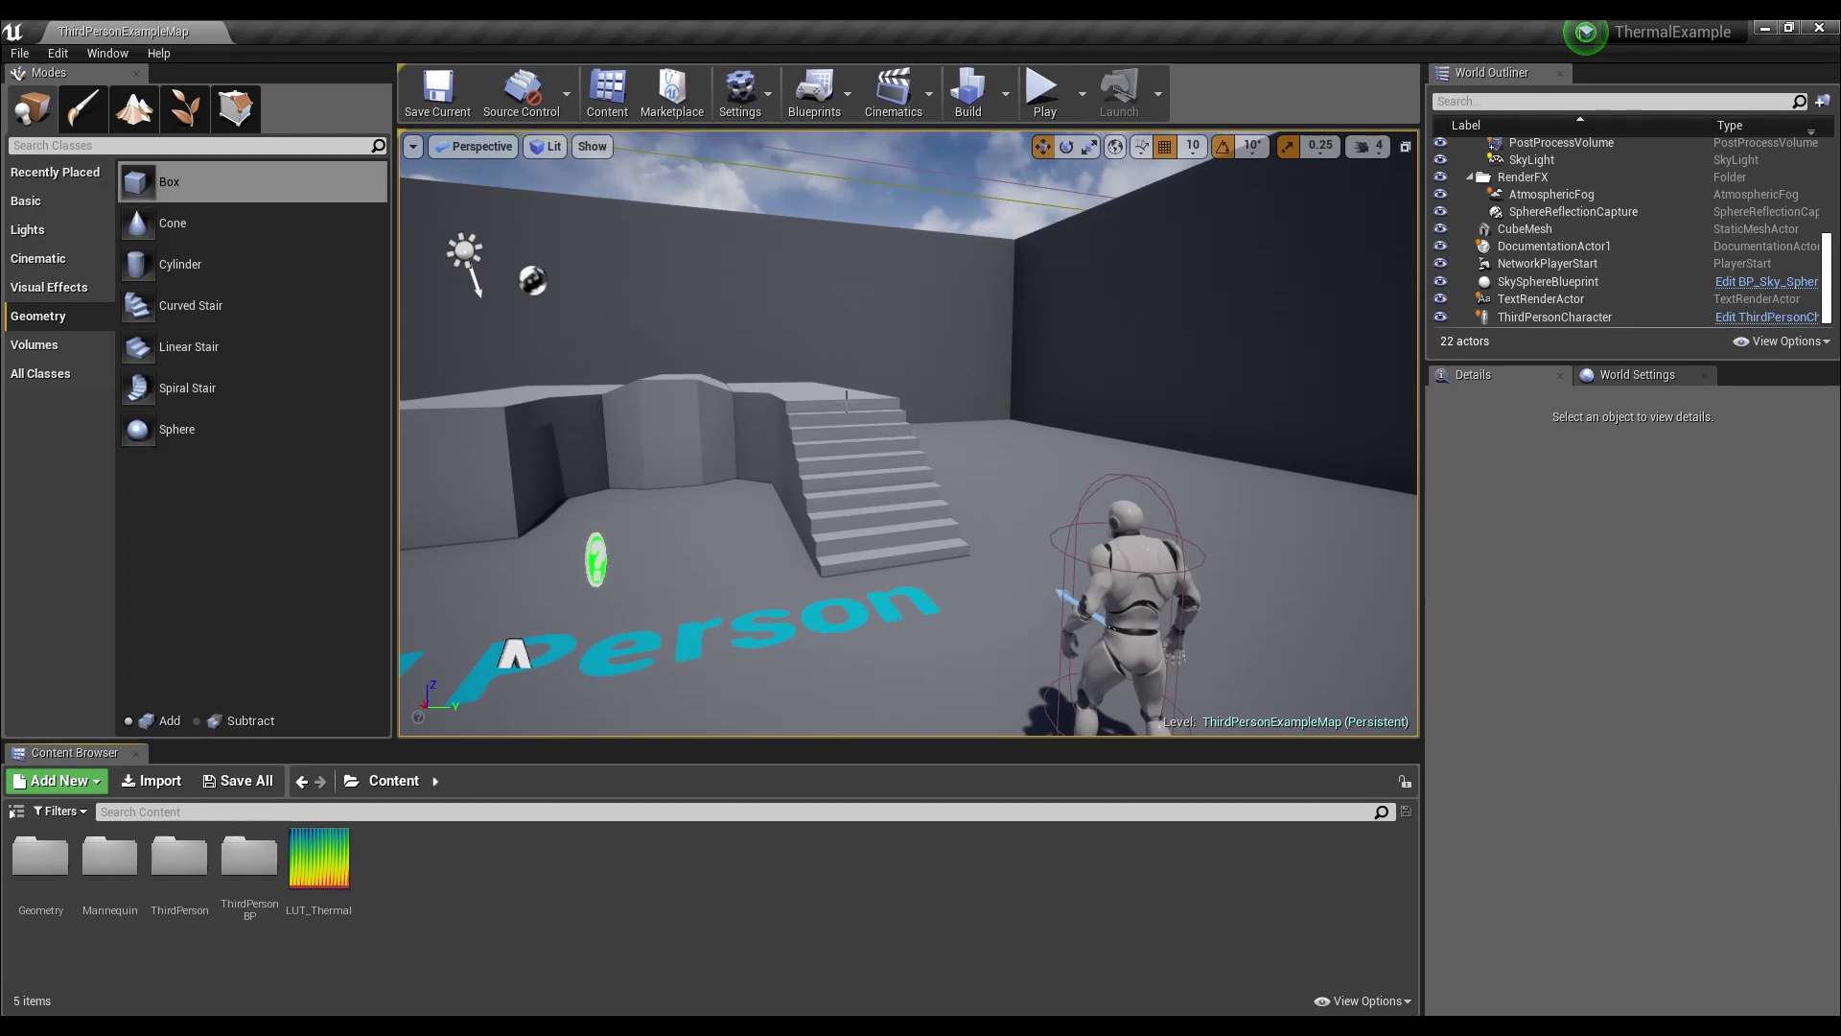
# - Open the LUT_Thermal texture, examine its colour strip and texture settings, and close it
pyautogui.doubleClick(327, 858)
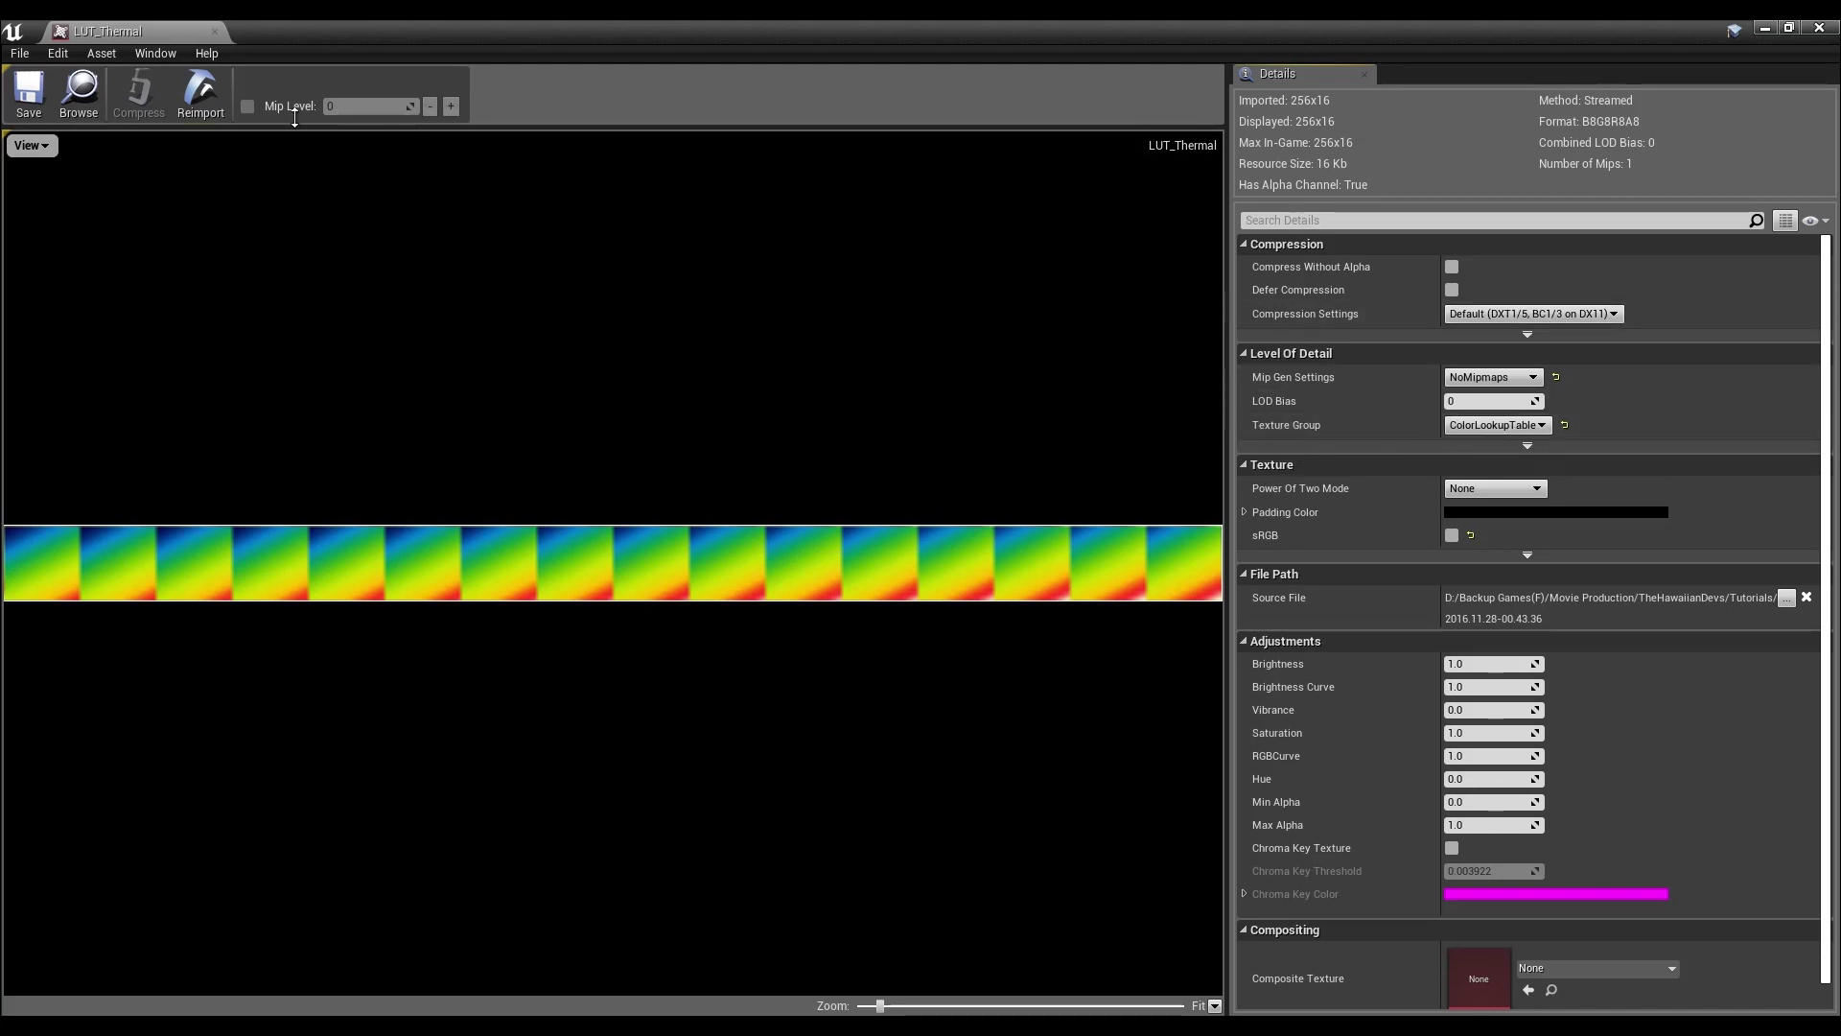
pyautogui.click(27, 101)
pyautogui.click(215, 32)
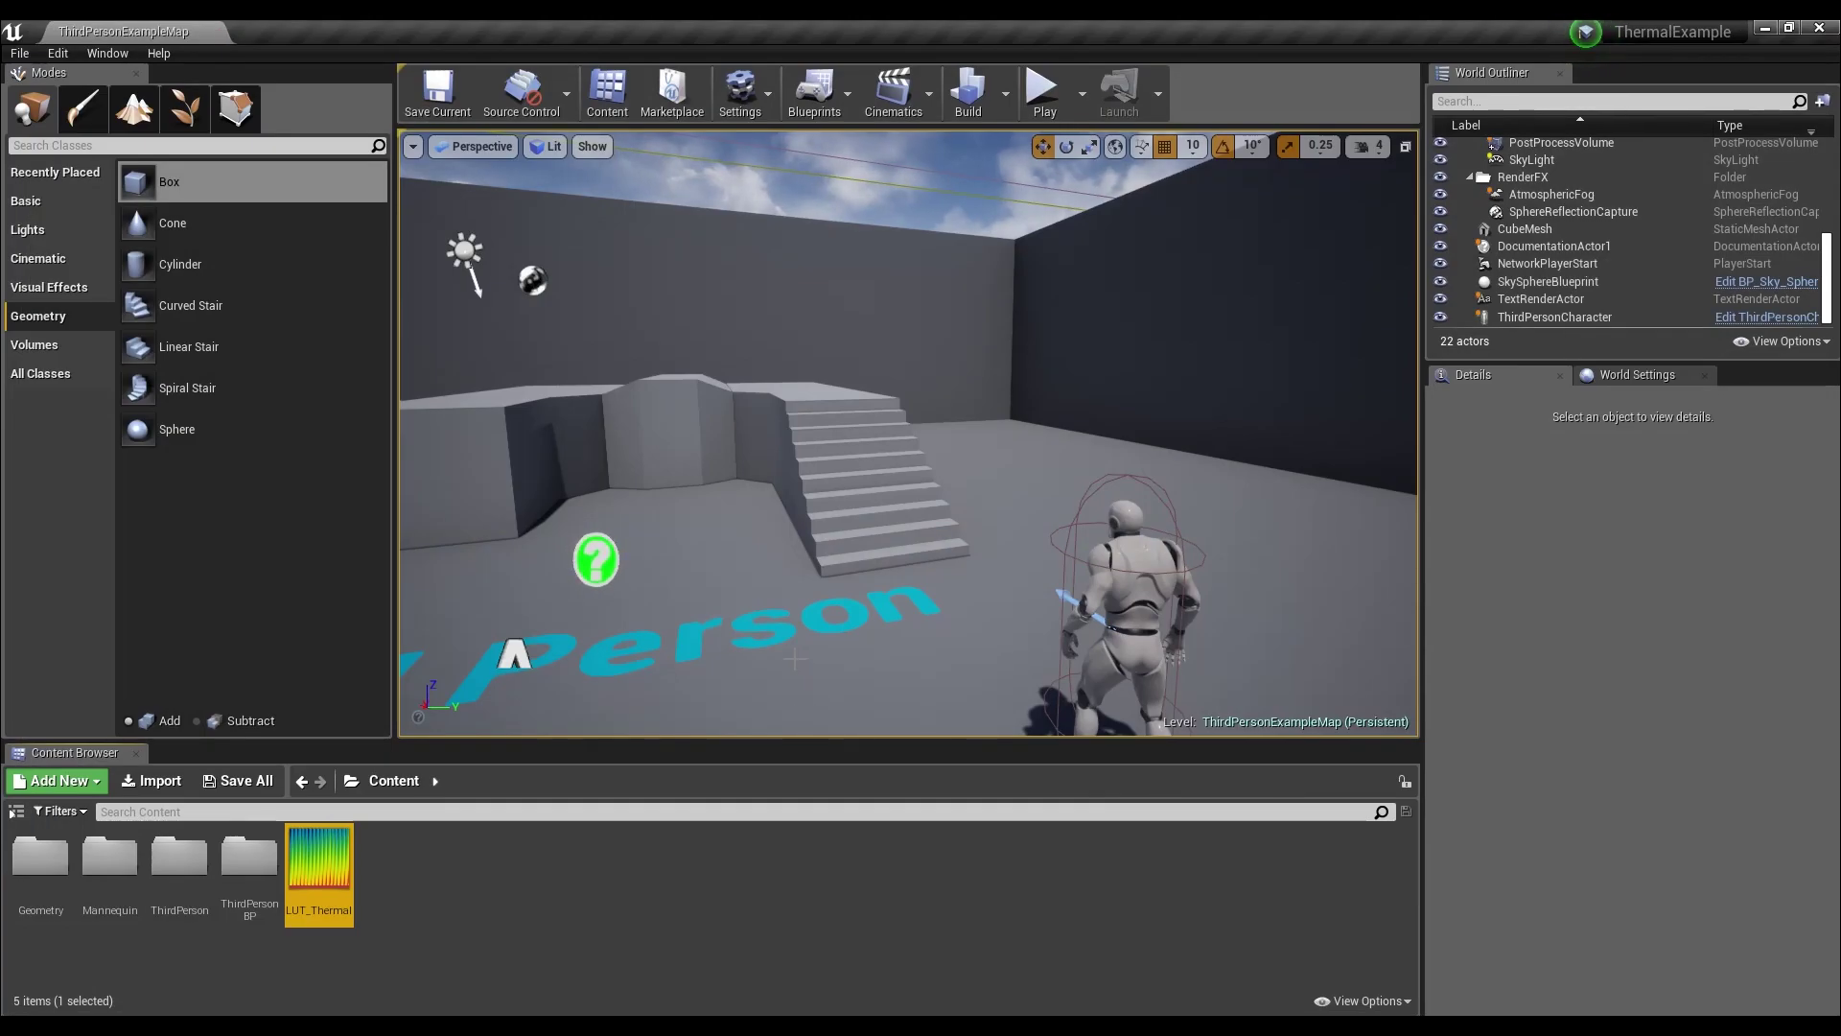
pyautogui.click(499, 918)
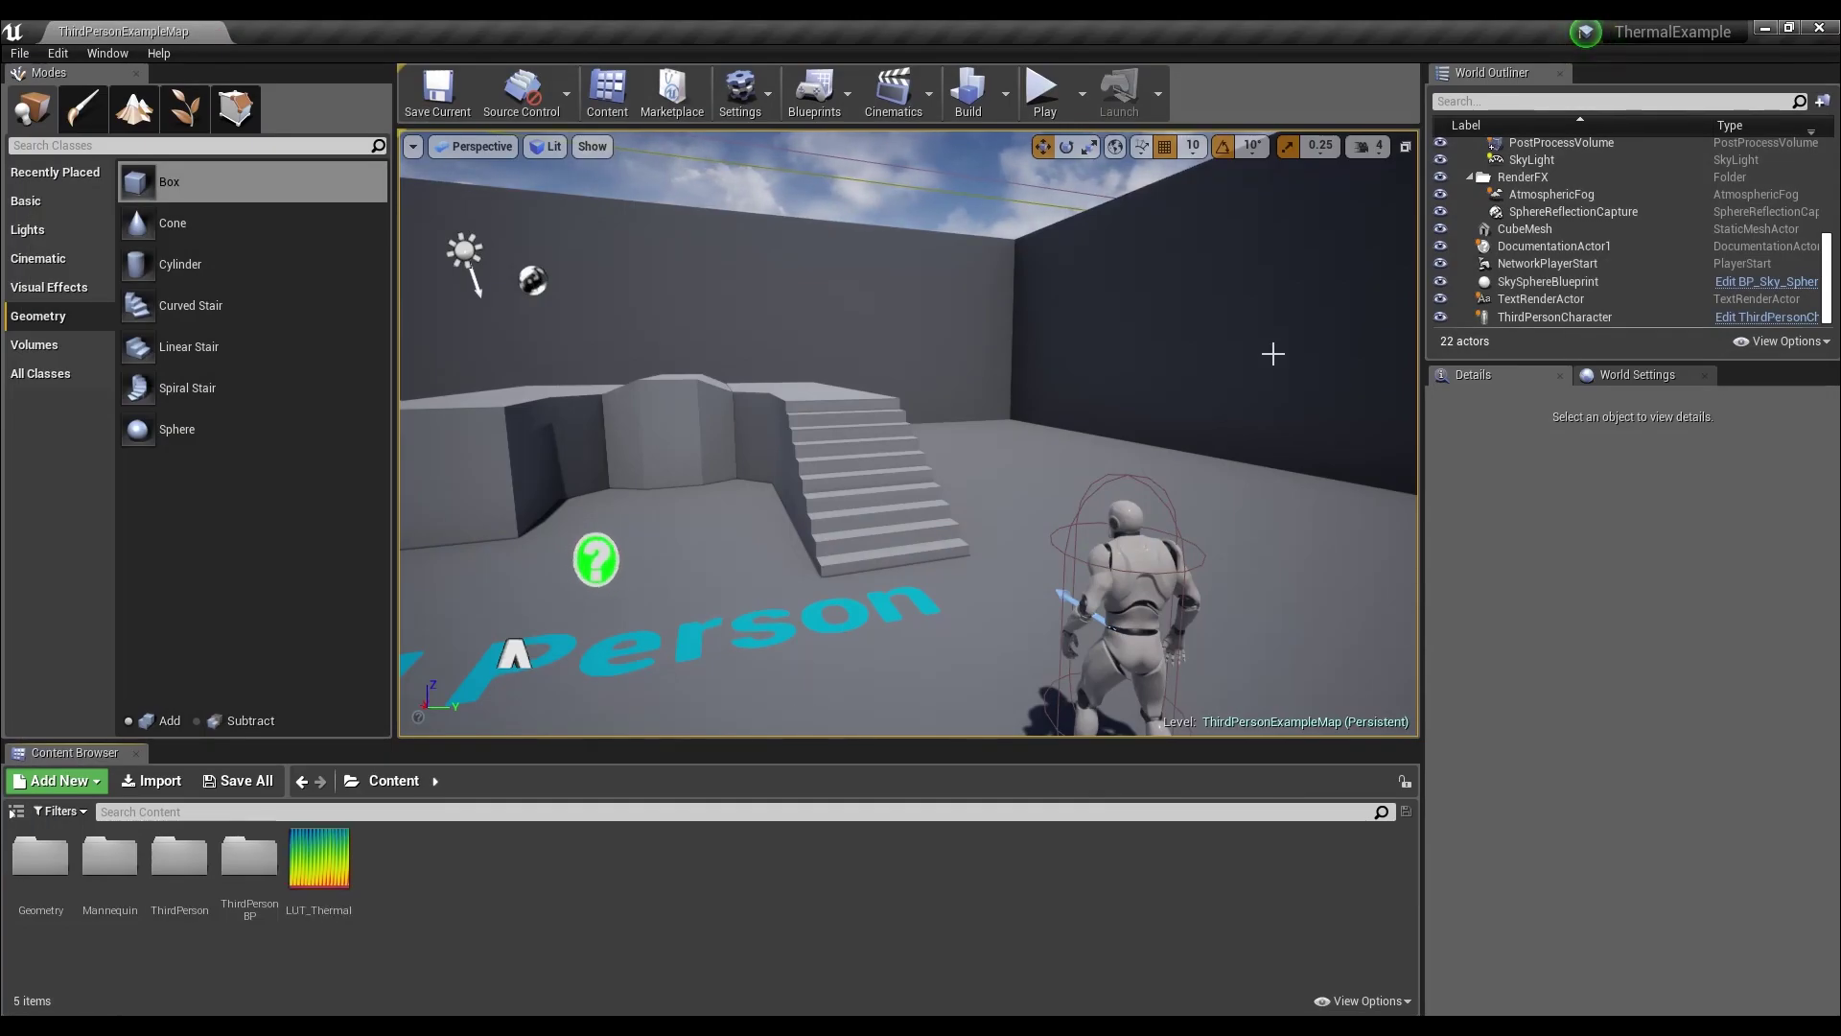
# - Play-test the third-person level in the editor viewport and stop the session
pyautogui.moveTo(972, 533); pyautogui.dragTo(710, 451, button='right')
pyautogui.press('s')
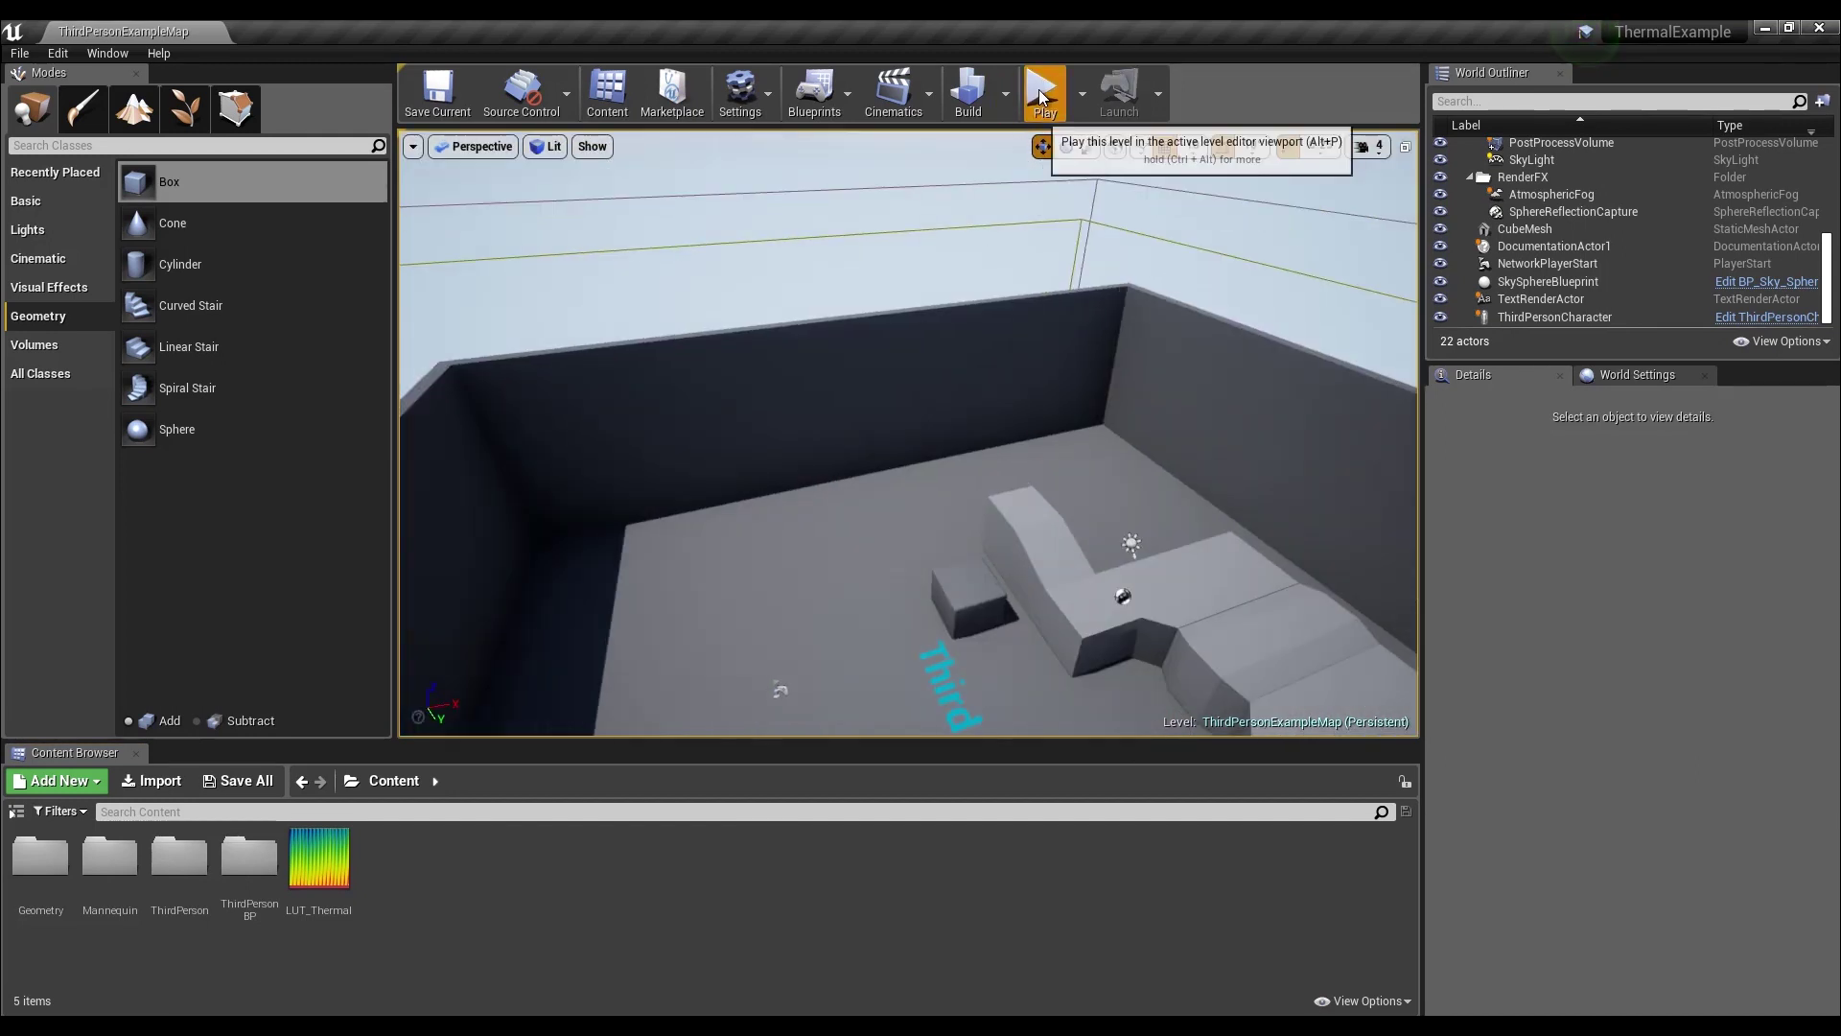
pyautogui.click(1042, 93)
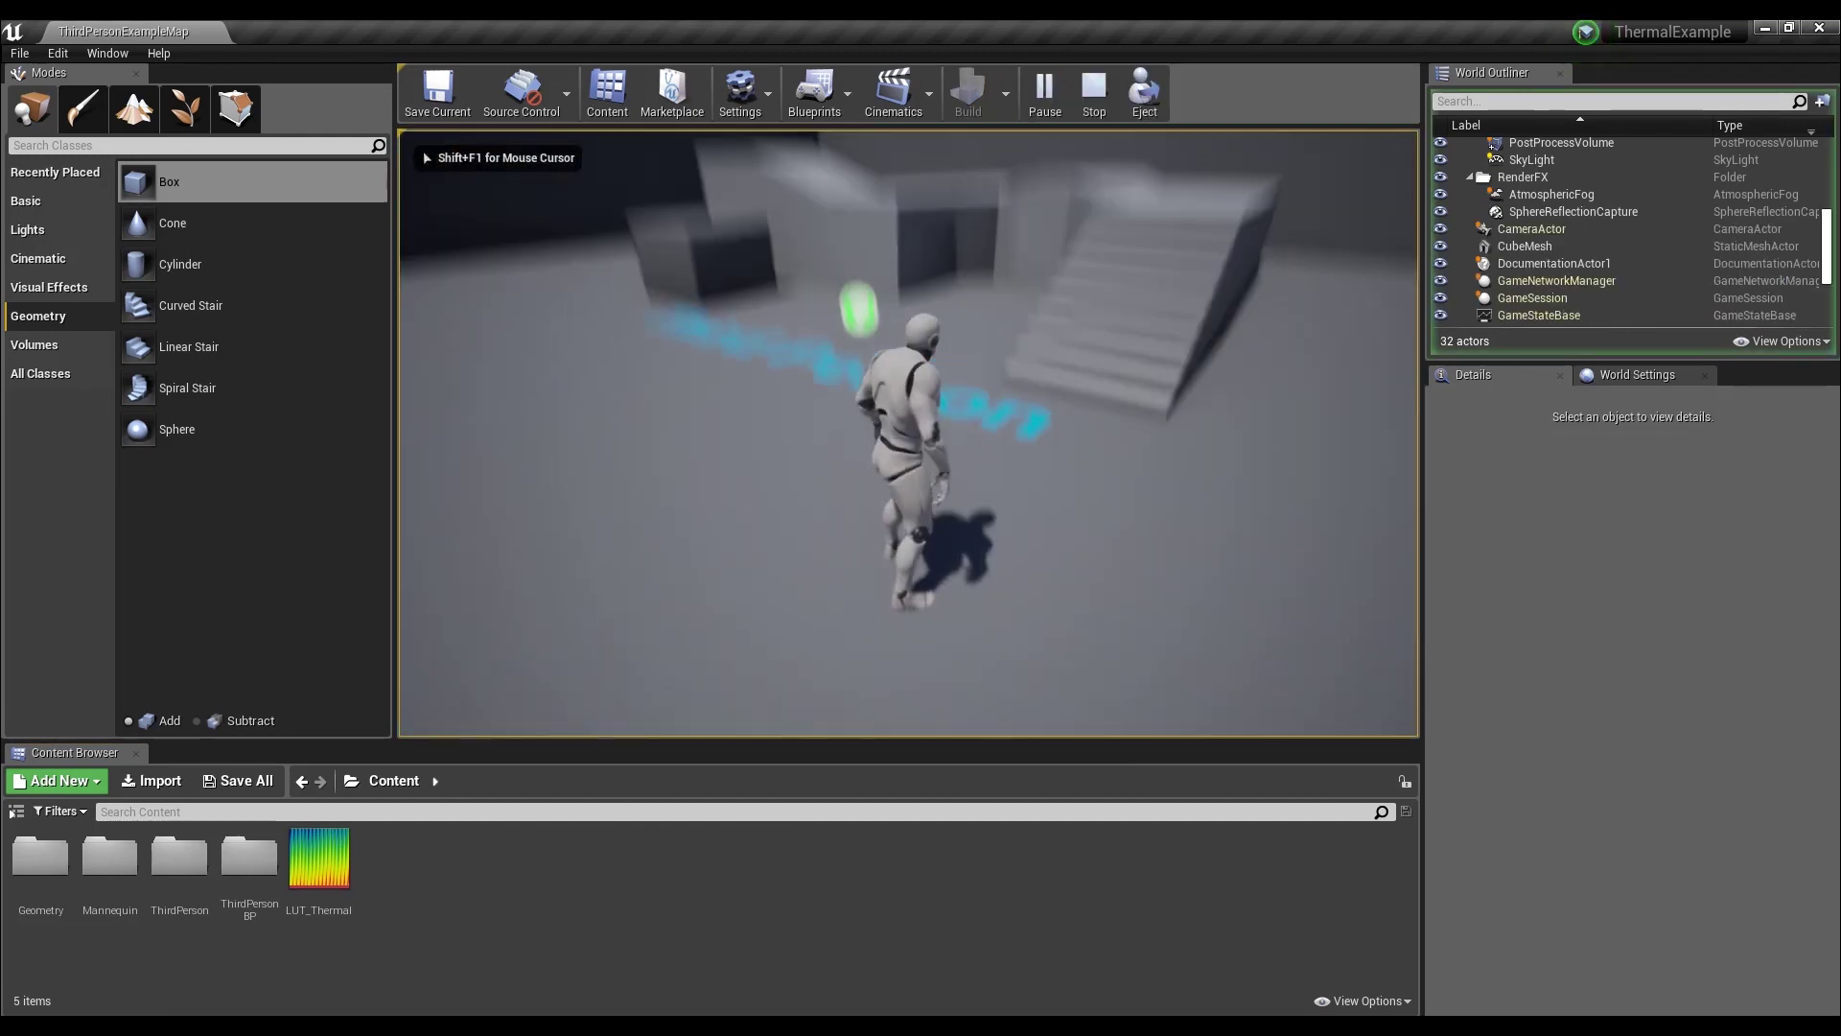
pyautogui.press('Escape')
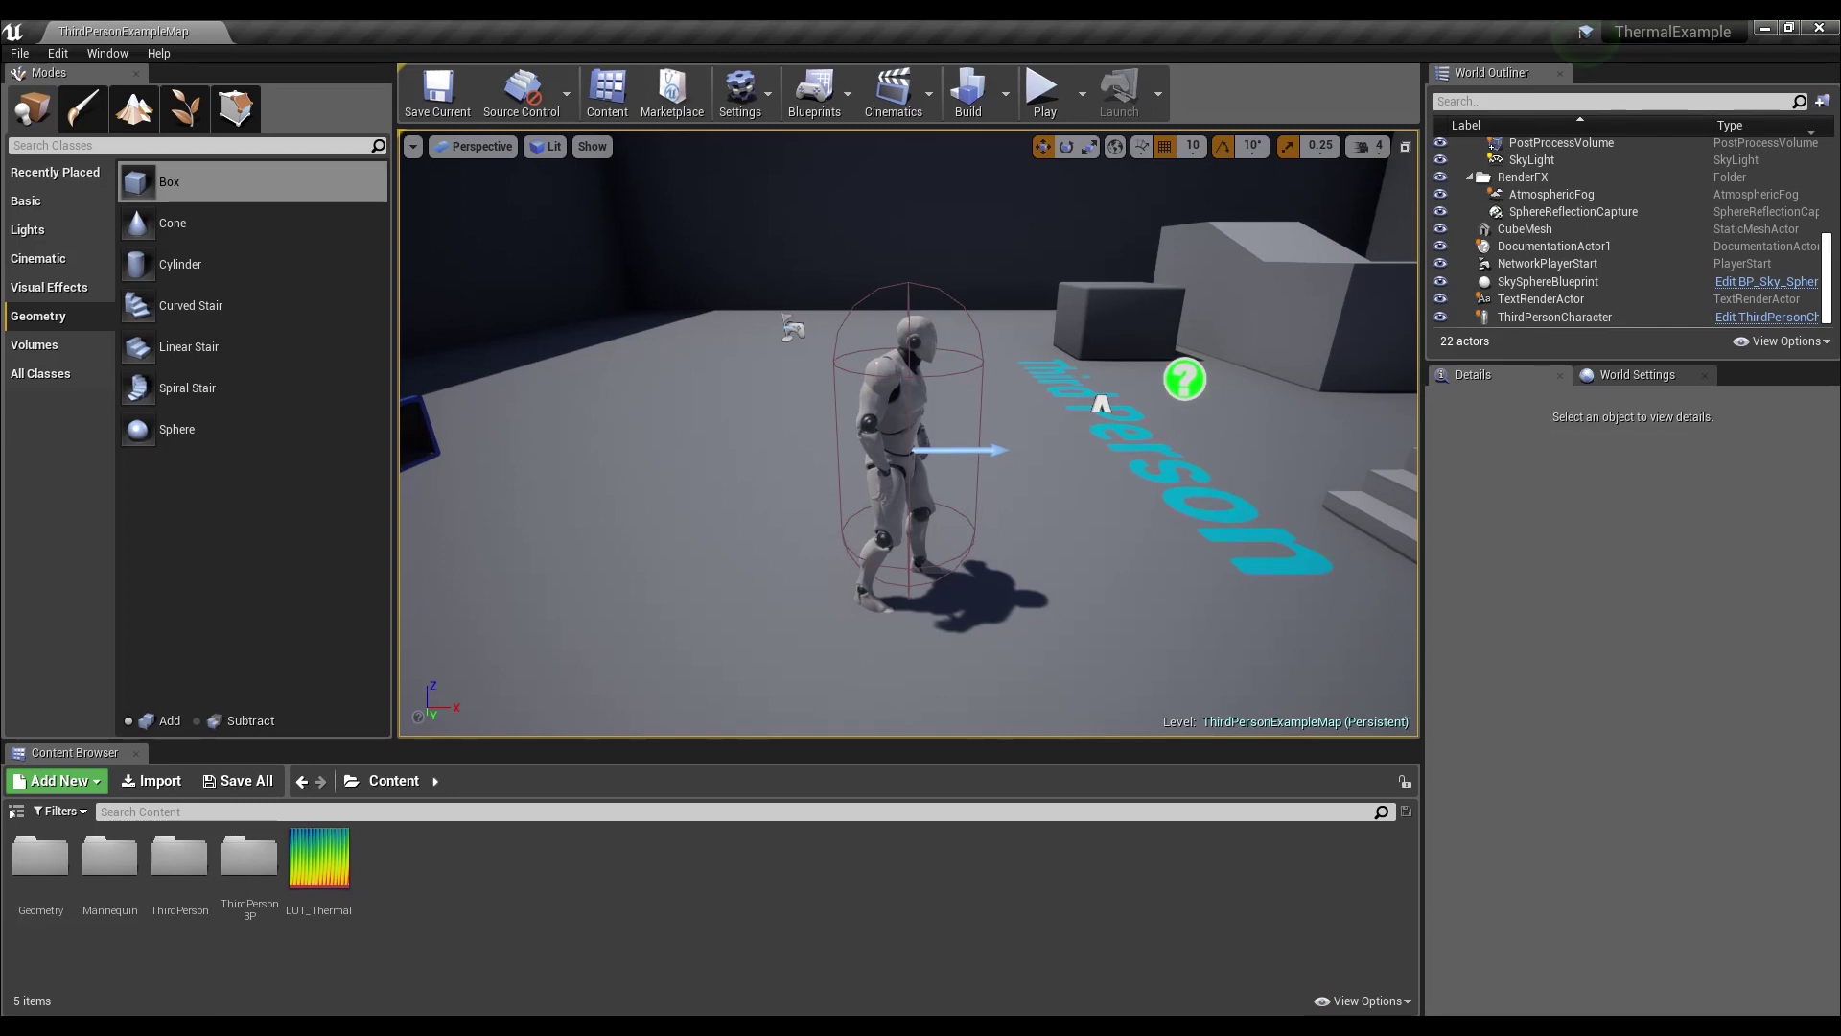
pyautogui.moveTo(878, 231); pyautogui.dragTo(1075, 374, button='right')
pyautogui.moveTo(1163, 284); pyautogui.dragTo(1155, 288, button='right')
pyautogui.press('s')
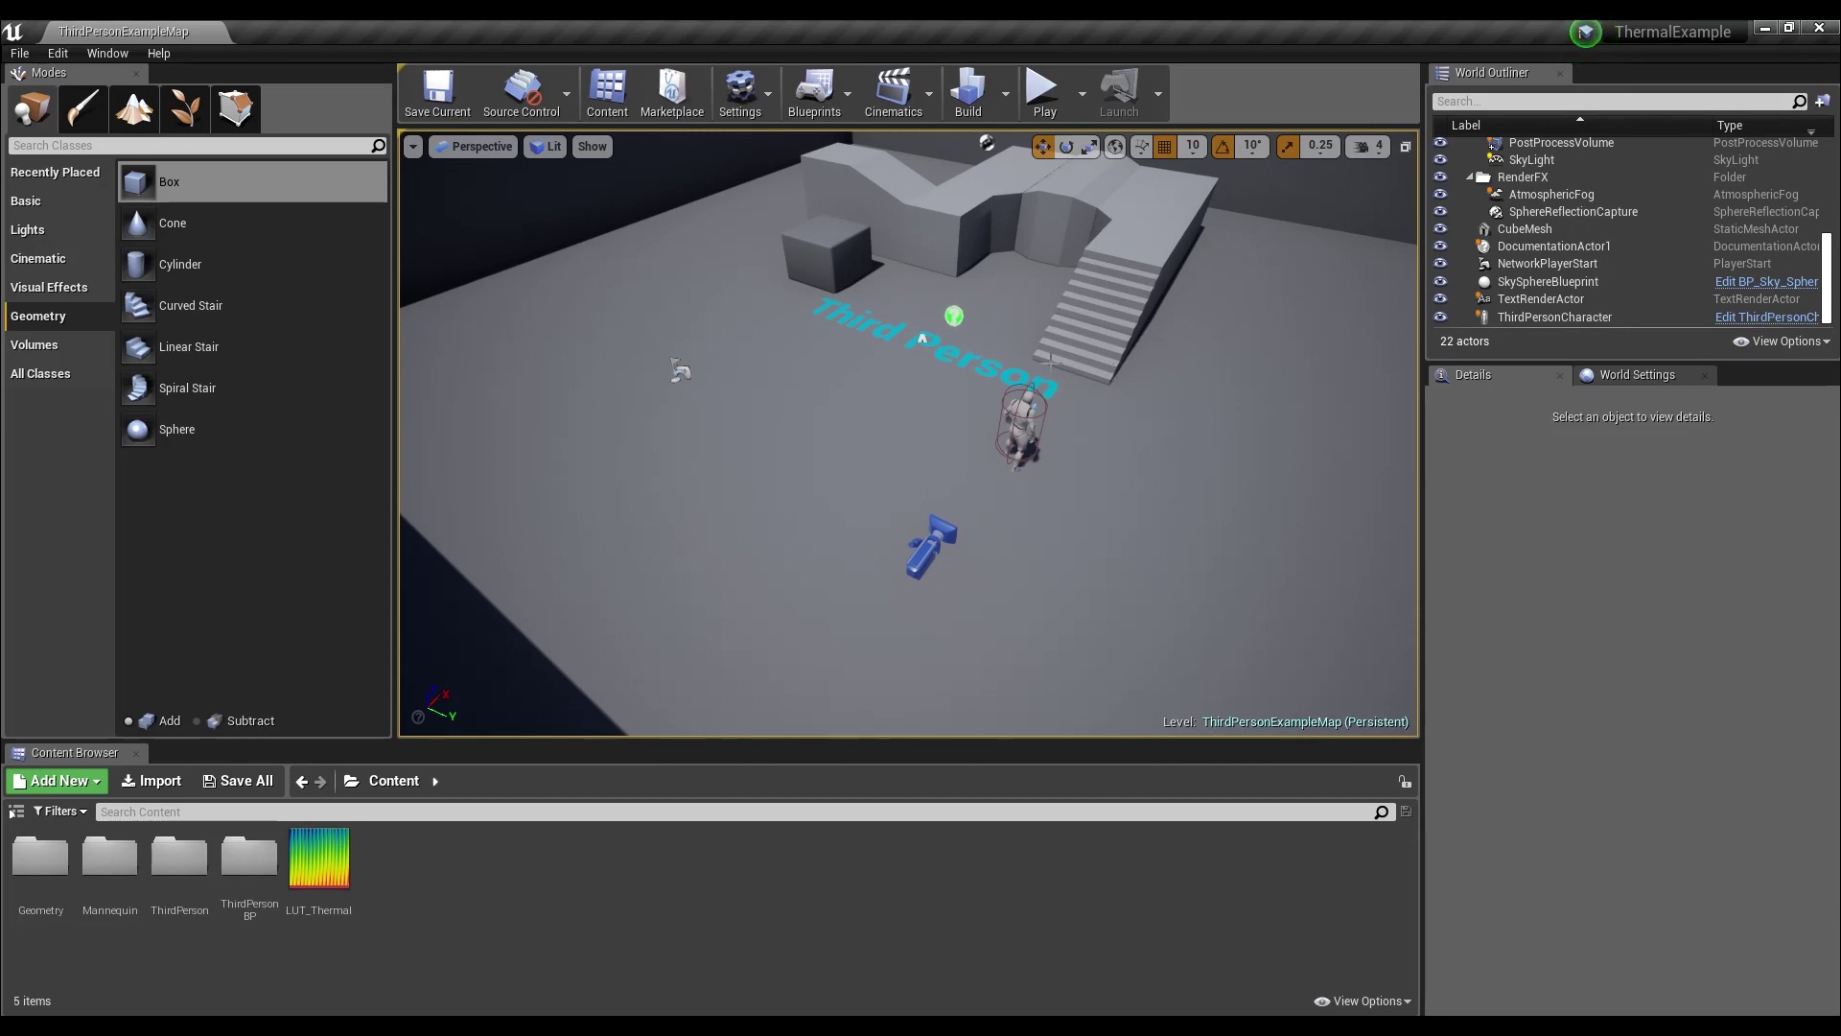
pyautogui.moveTo(1003, 257); pyautogui.dragTo(1084, 149, button='right')
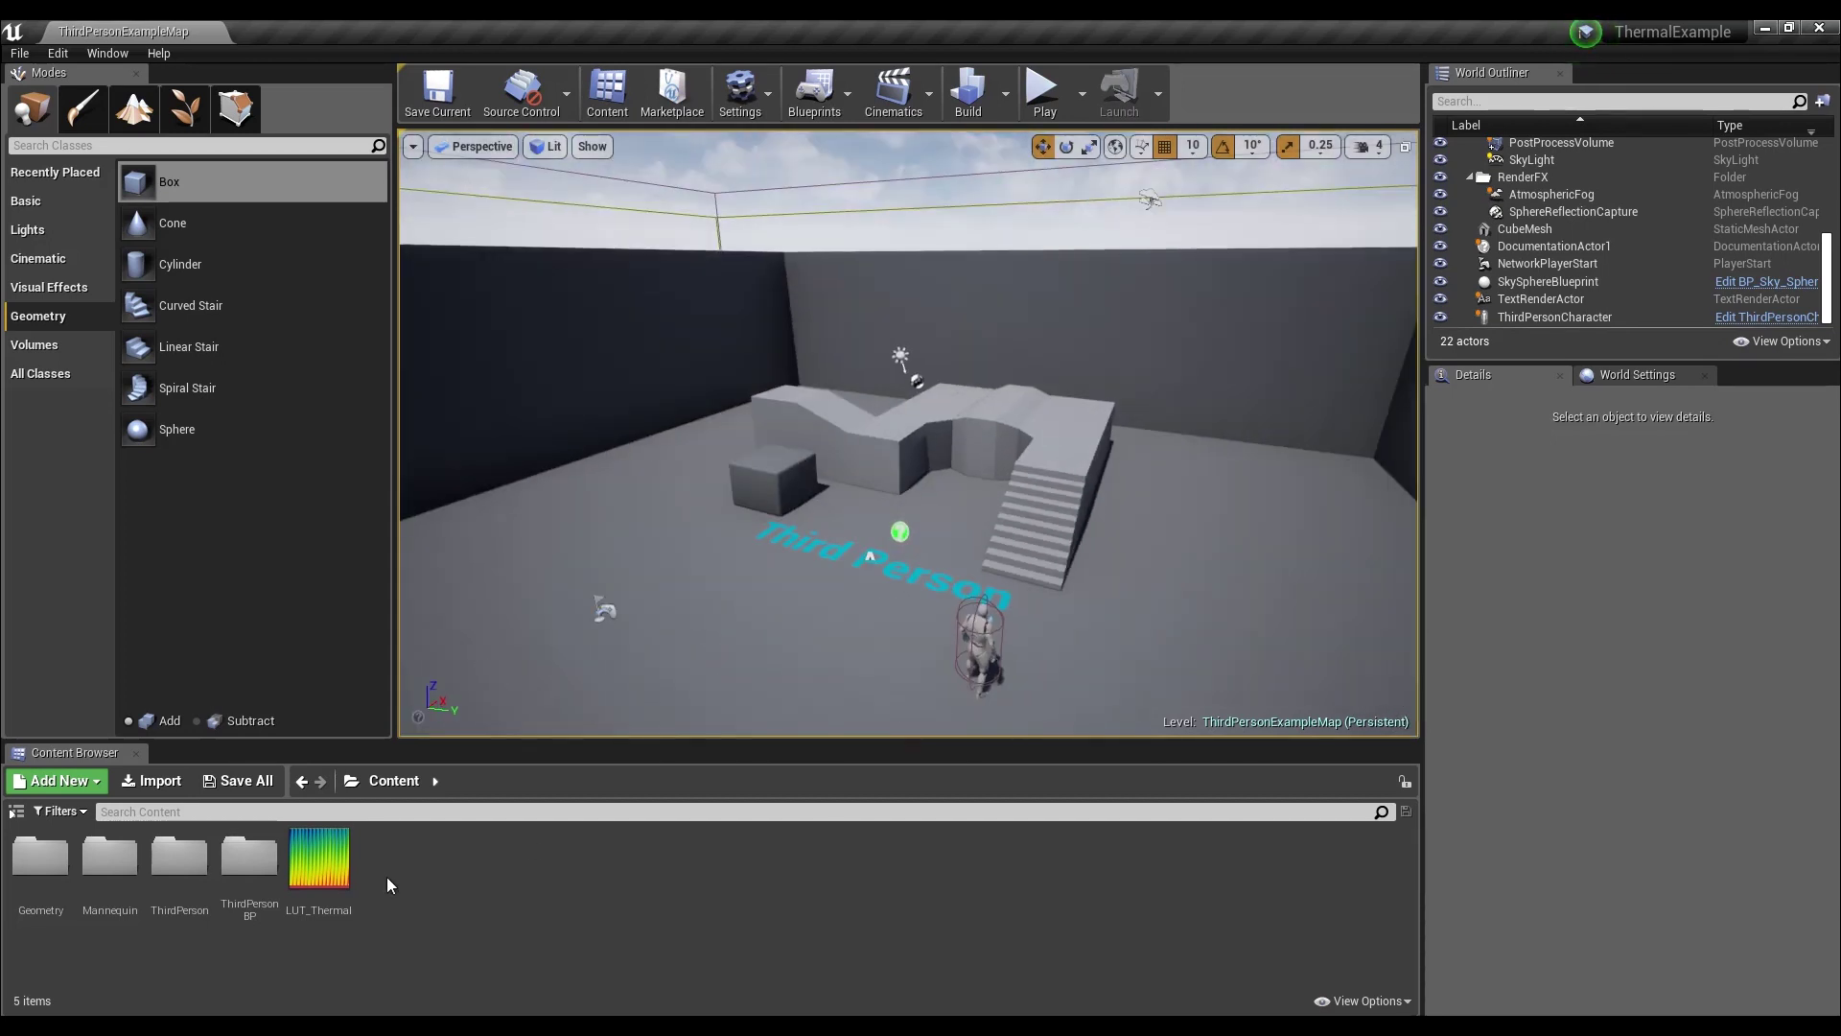
# - Reopen the LUT_Thermal texture to review its mip generation, texture group and sRGB settings, and close it
pyautogui.doubleClick(319, 858)
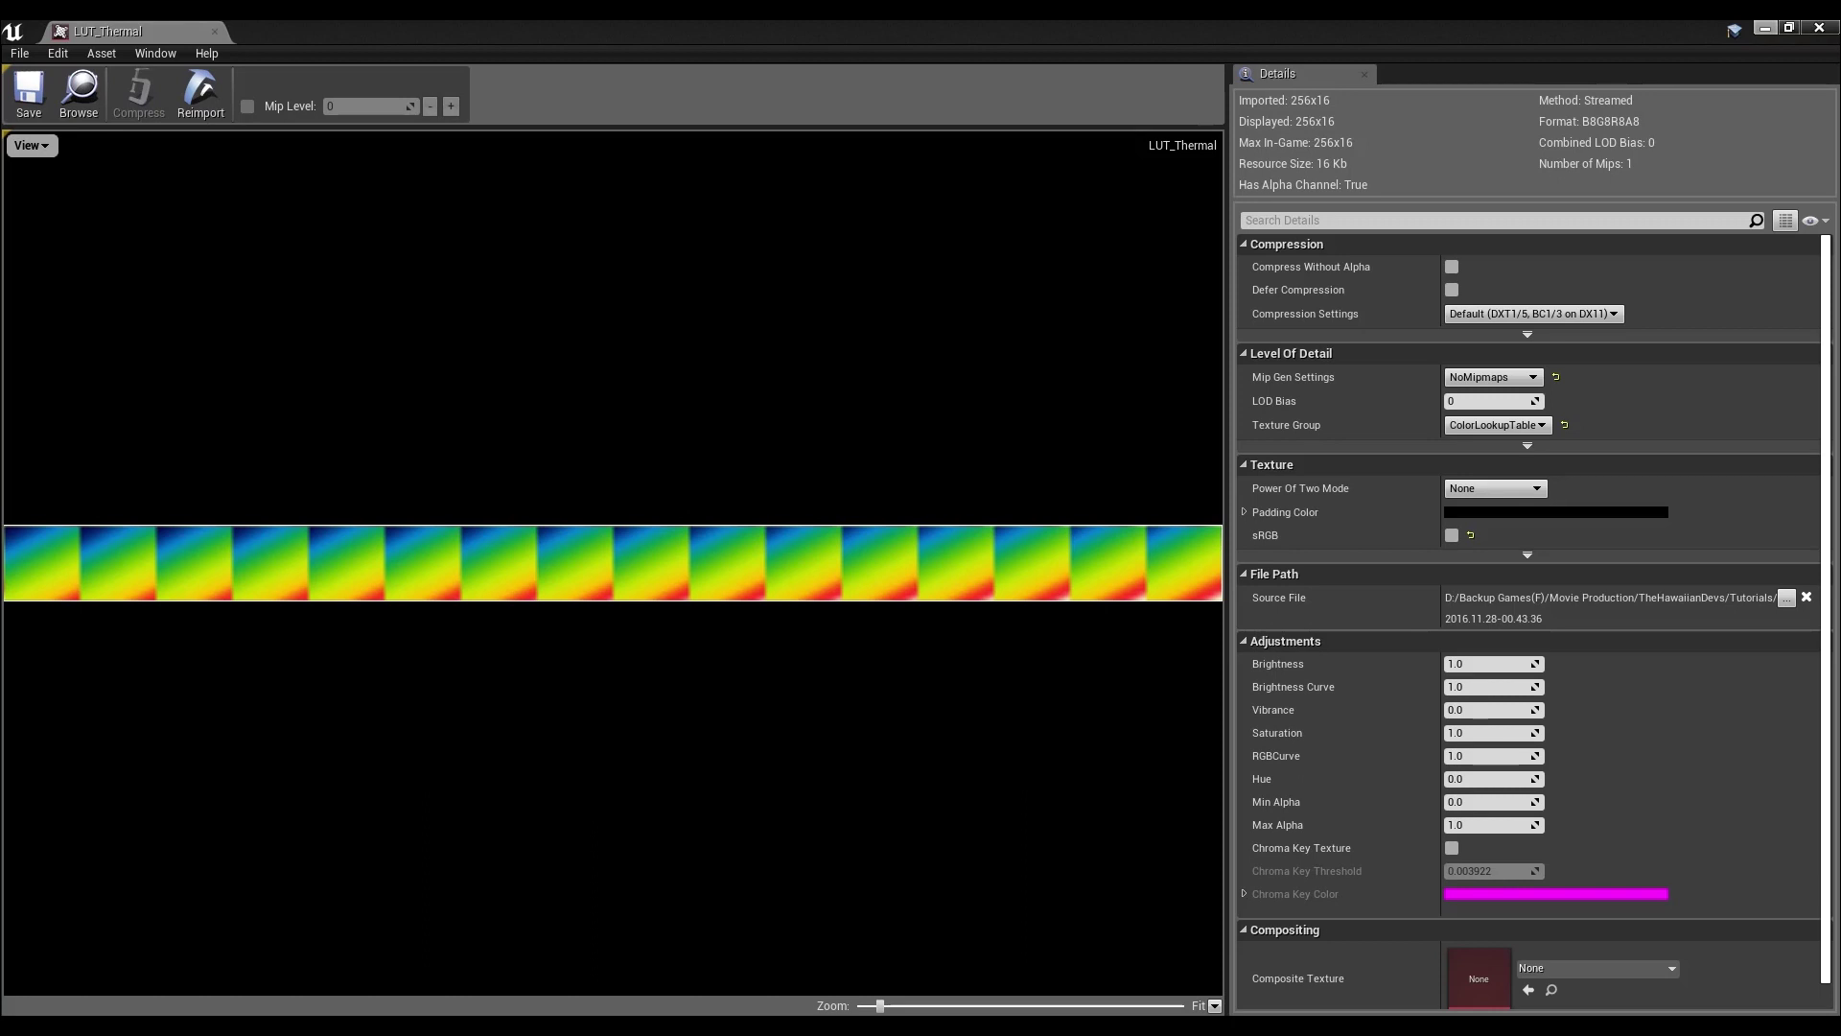
pyautogui.click(1822, 30)
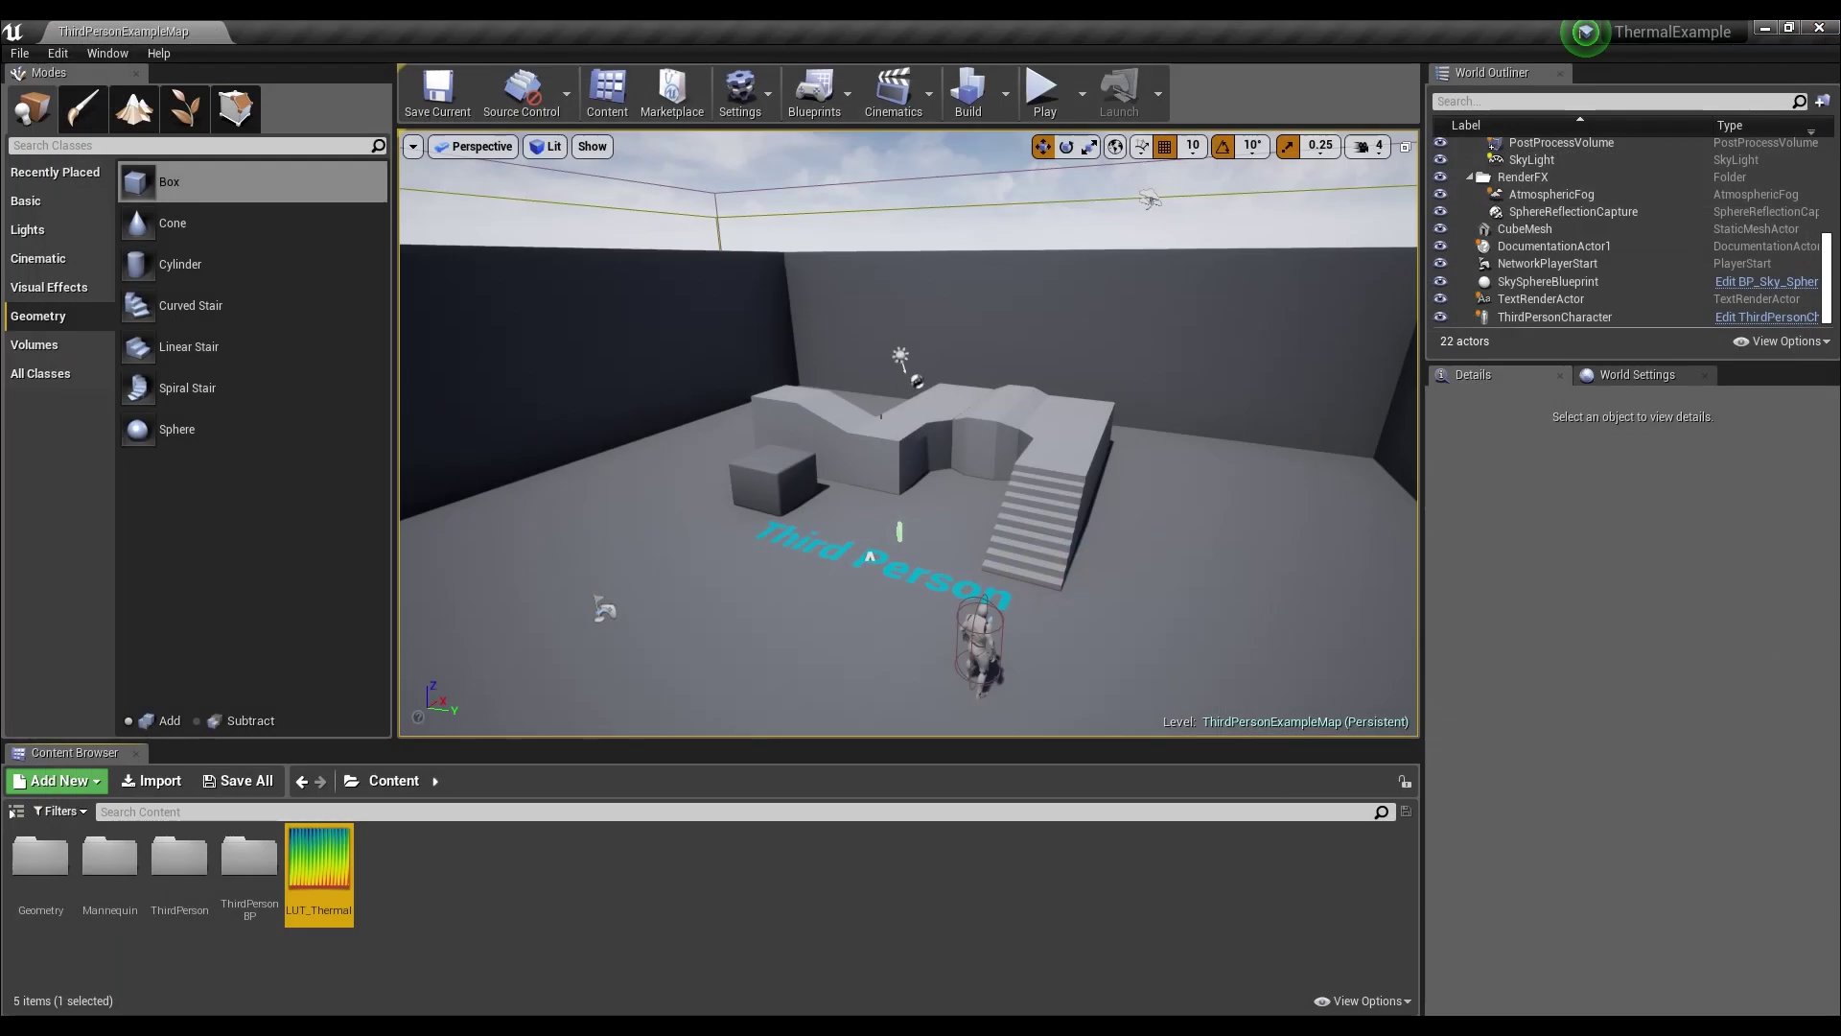
# - Find the Post Process Volume class by searching for "post" and place one on the open floor of the level
pyautogui.moveTo(758, 537); pyautogui.dragTo(686, 561, button='right')
pyautogui.click(58, 205)
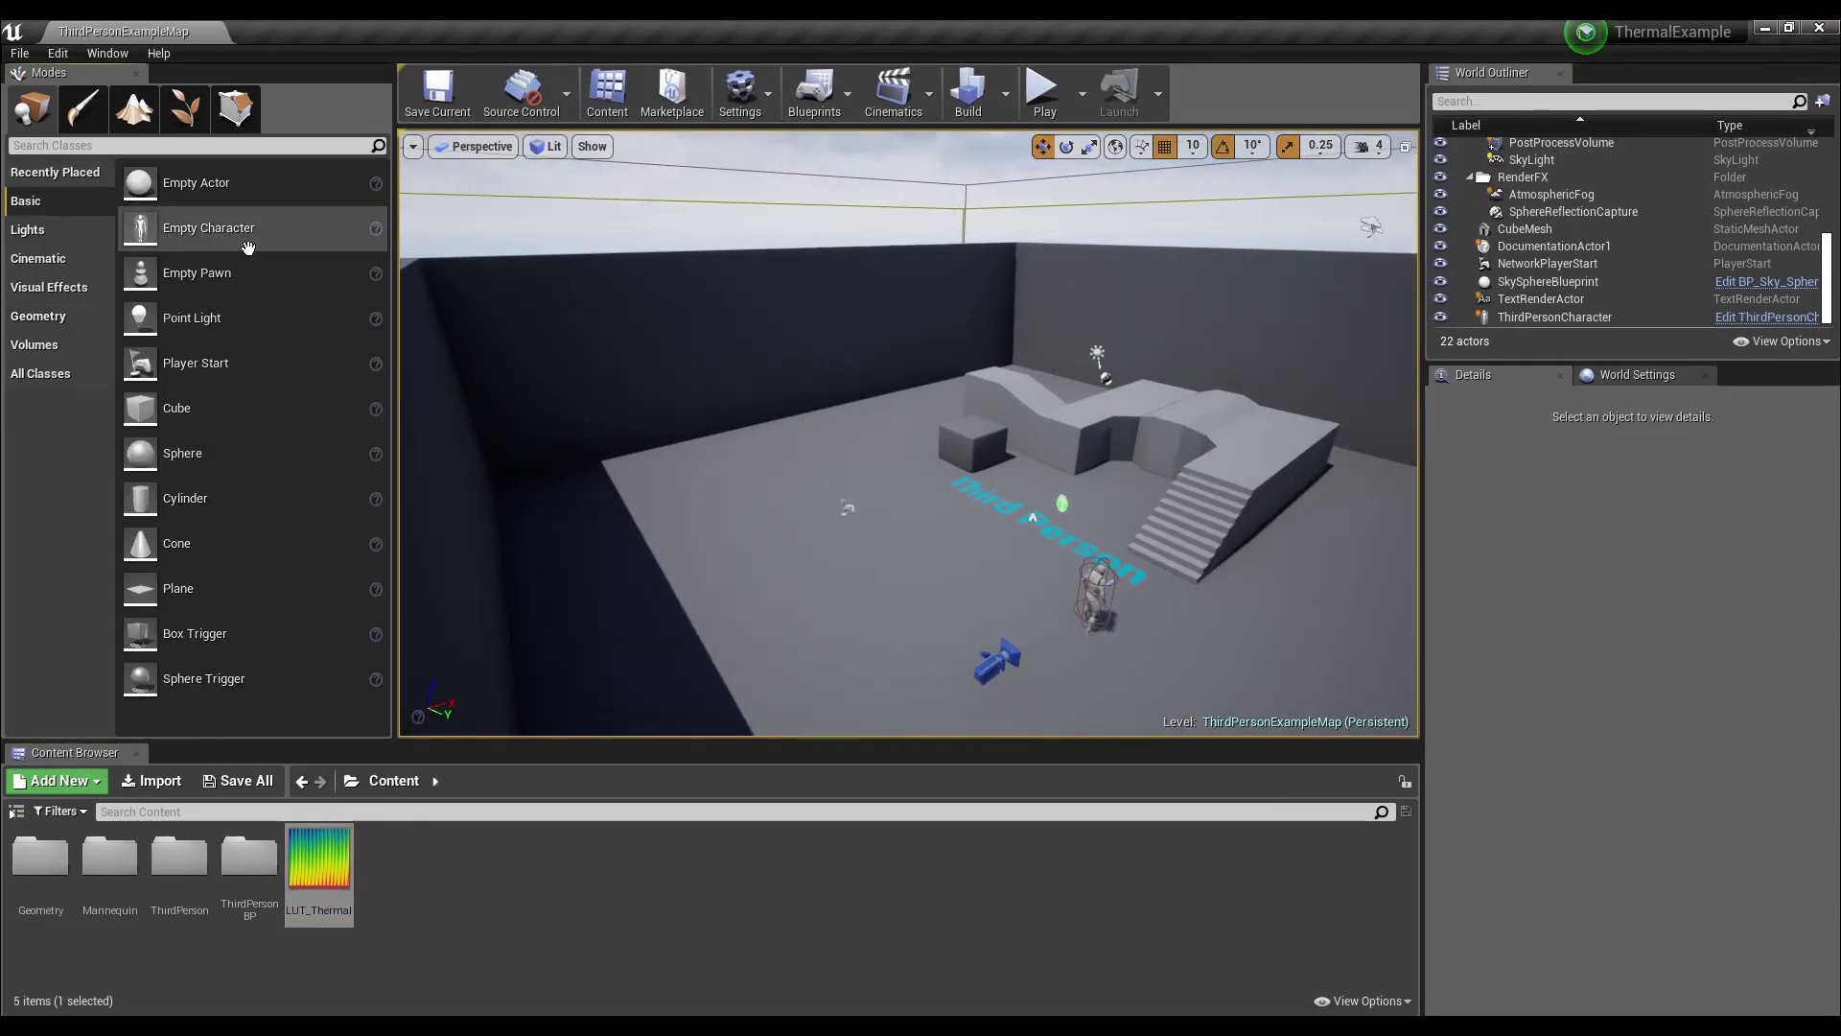
pyautogui.click(147, 146)
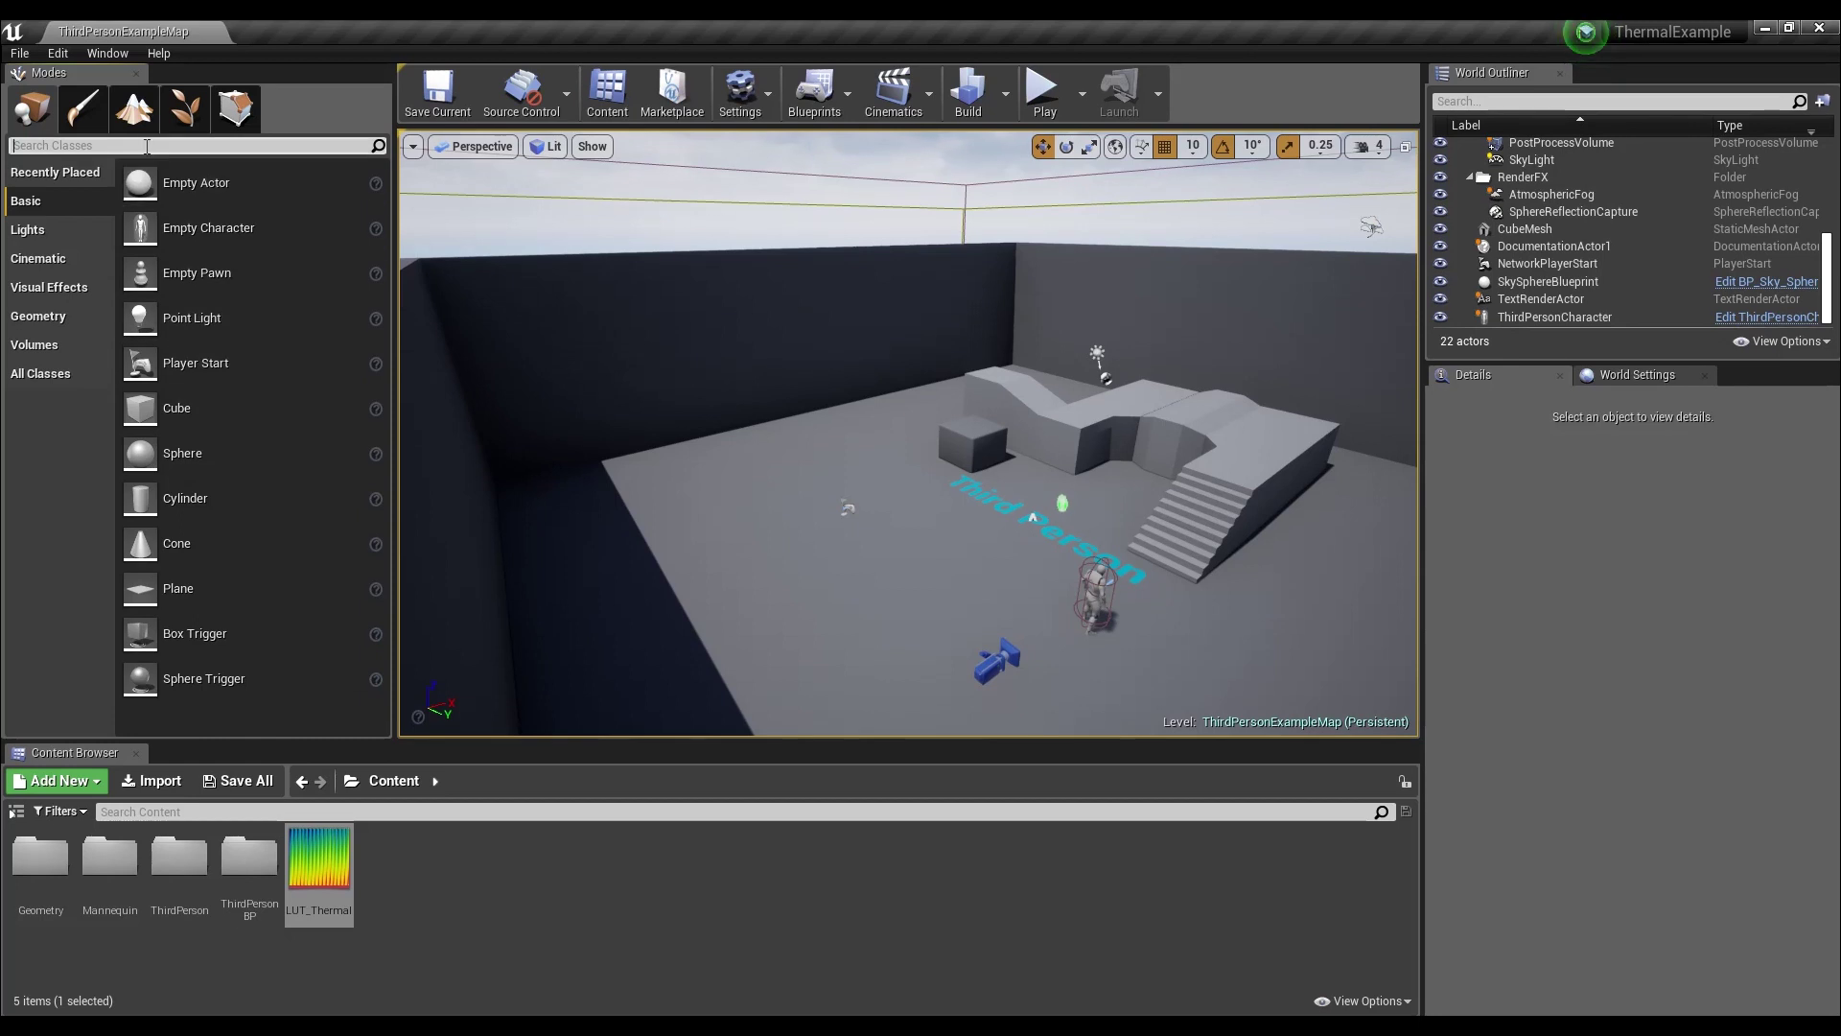
pyautogui.write('post')
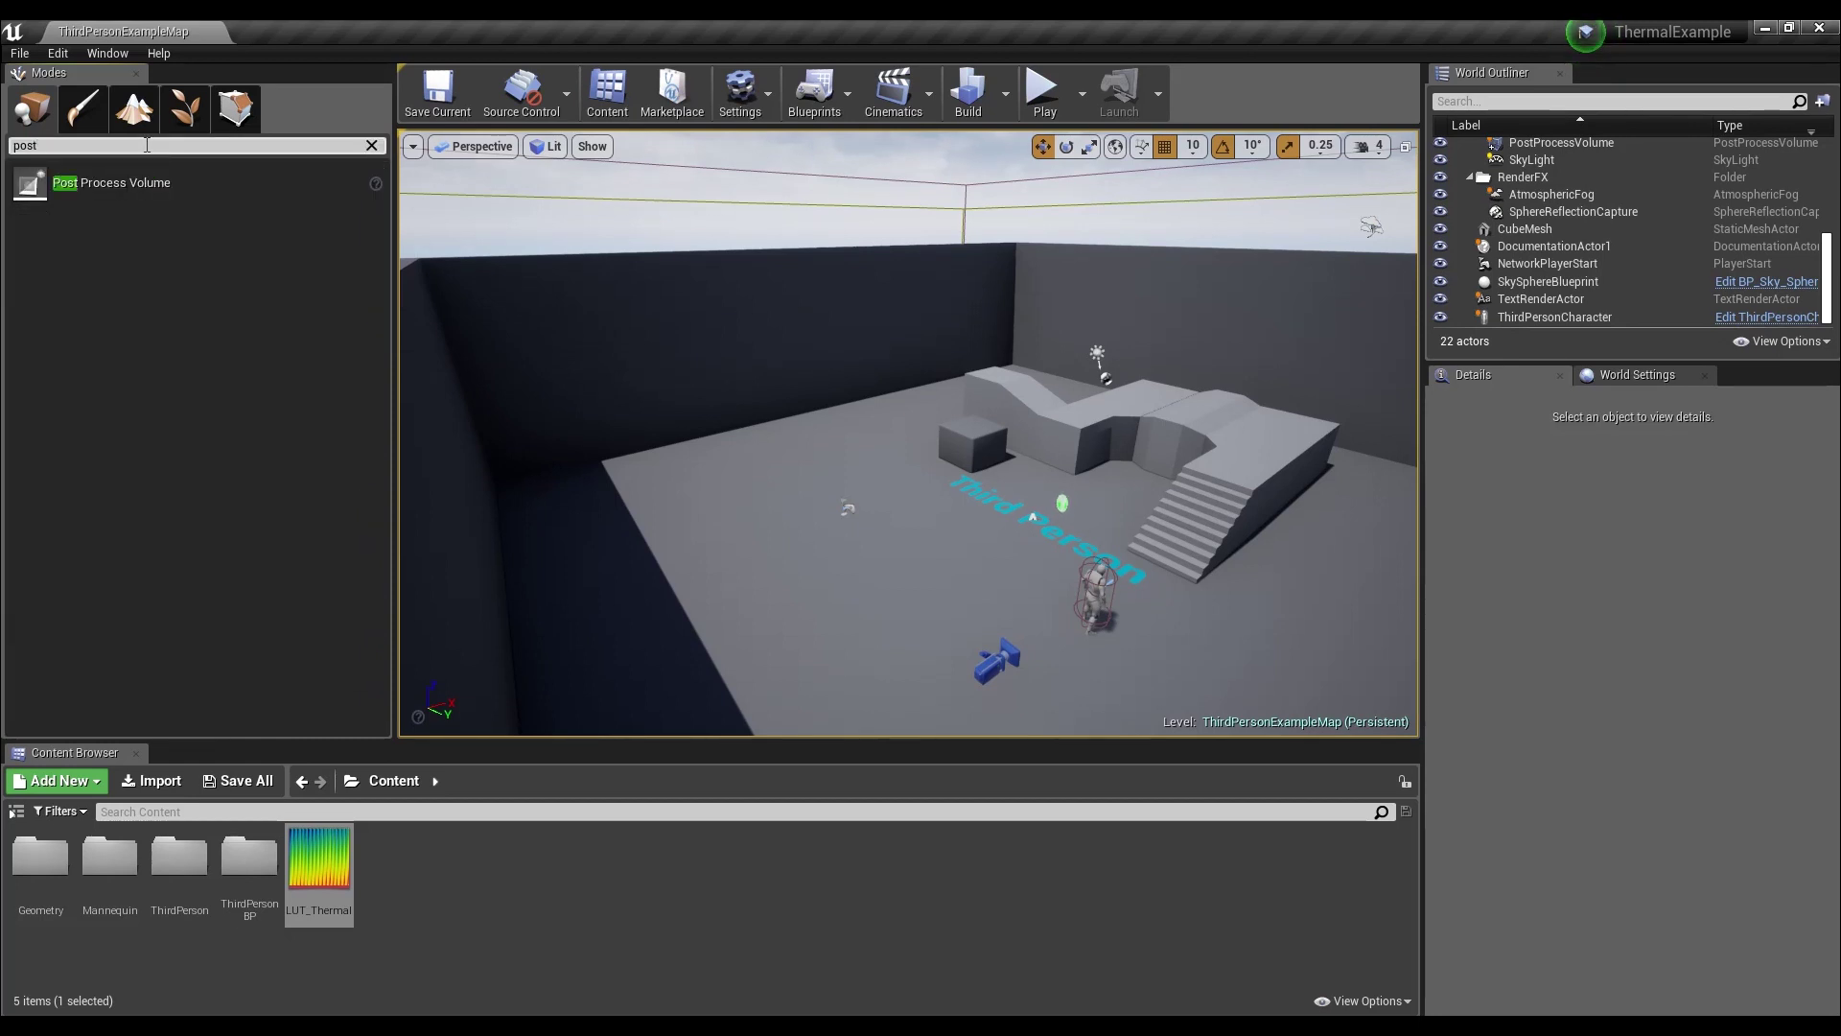
pyautogui.moveTo(110, 183); pyautogui.dragTo(796, 535)
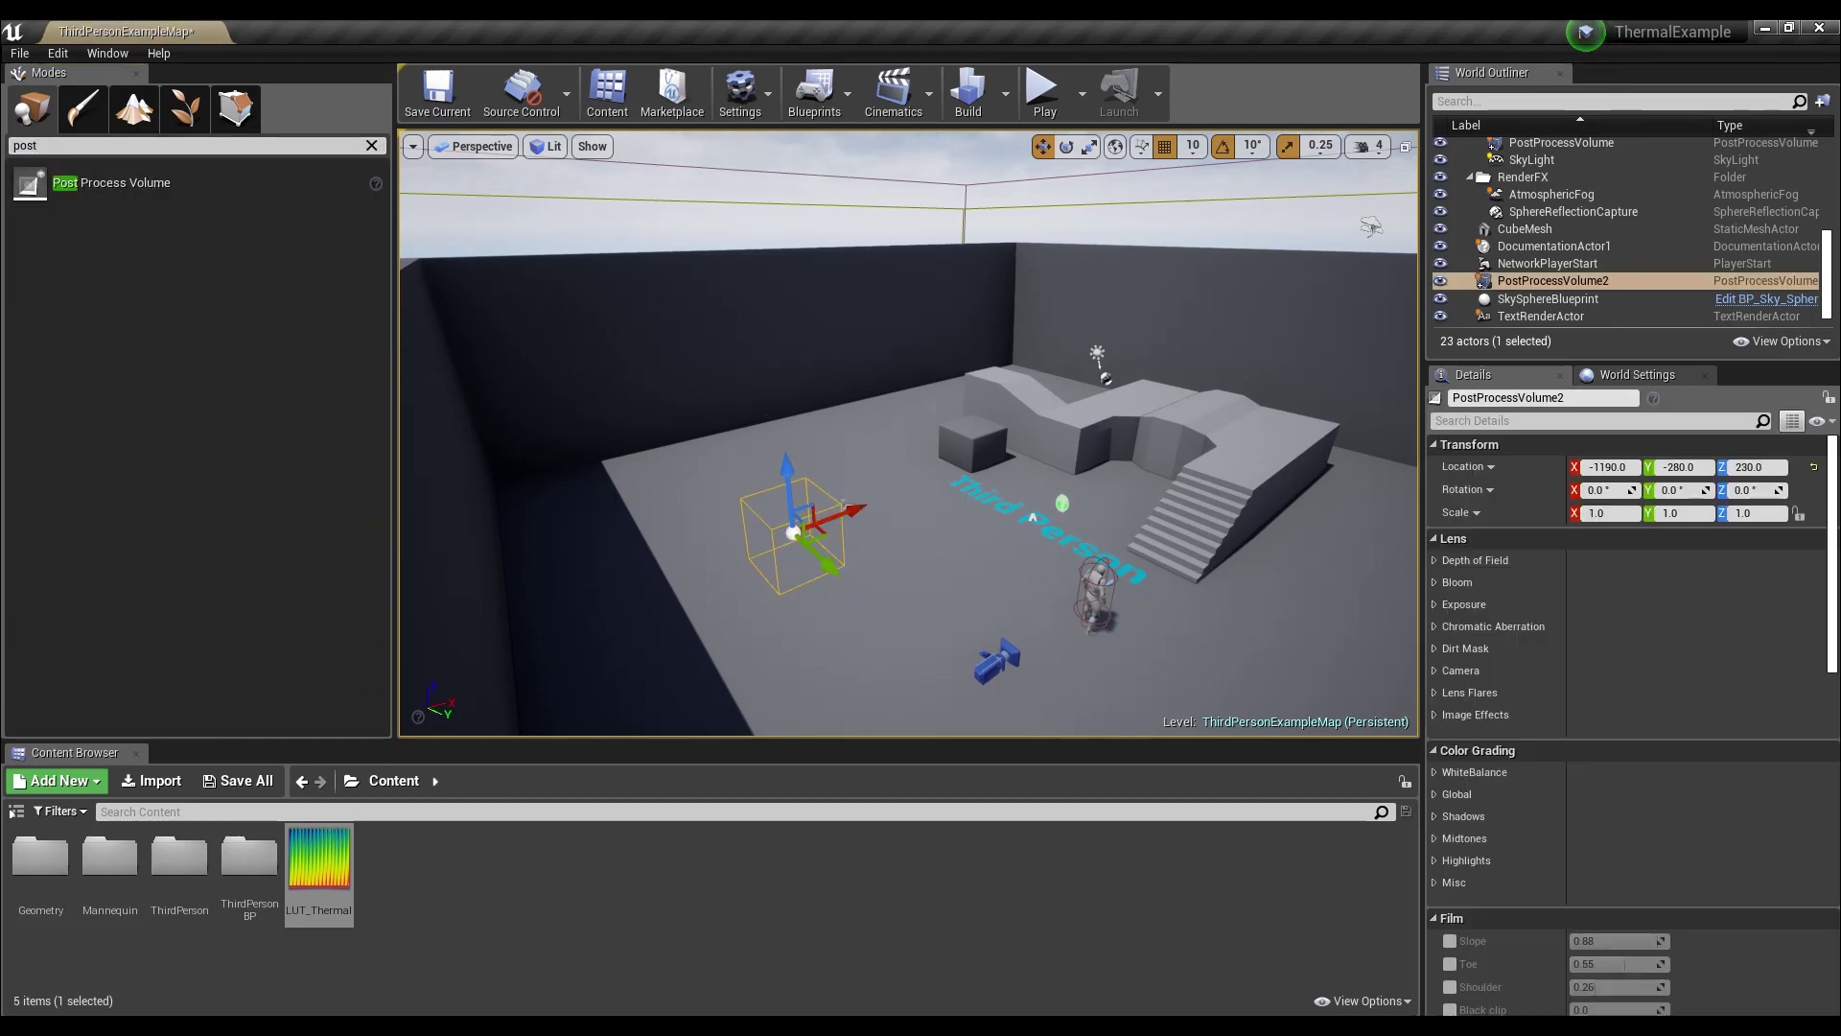
# - Look for the new post process volume's Infinite Extent (Unbound) setting by browsing its properties and filtering them by "bound"
pyautogui.scroll(-10, 1609, 727)
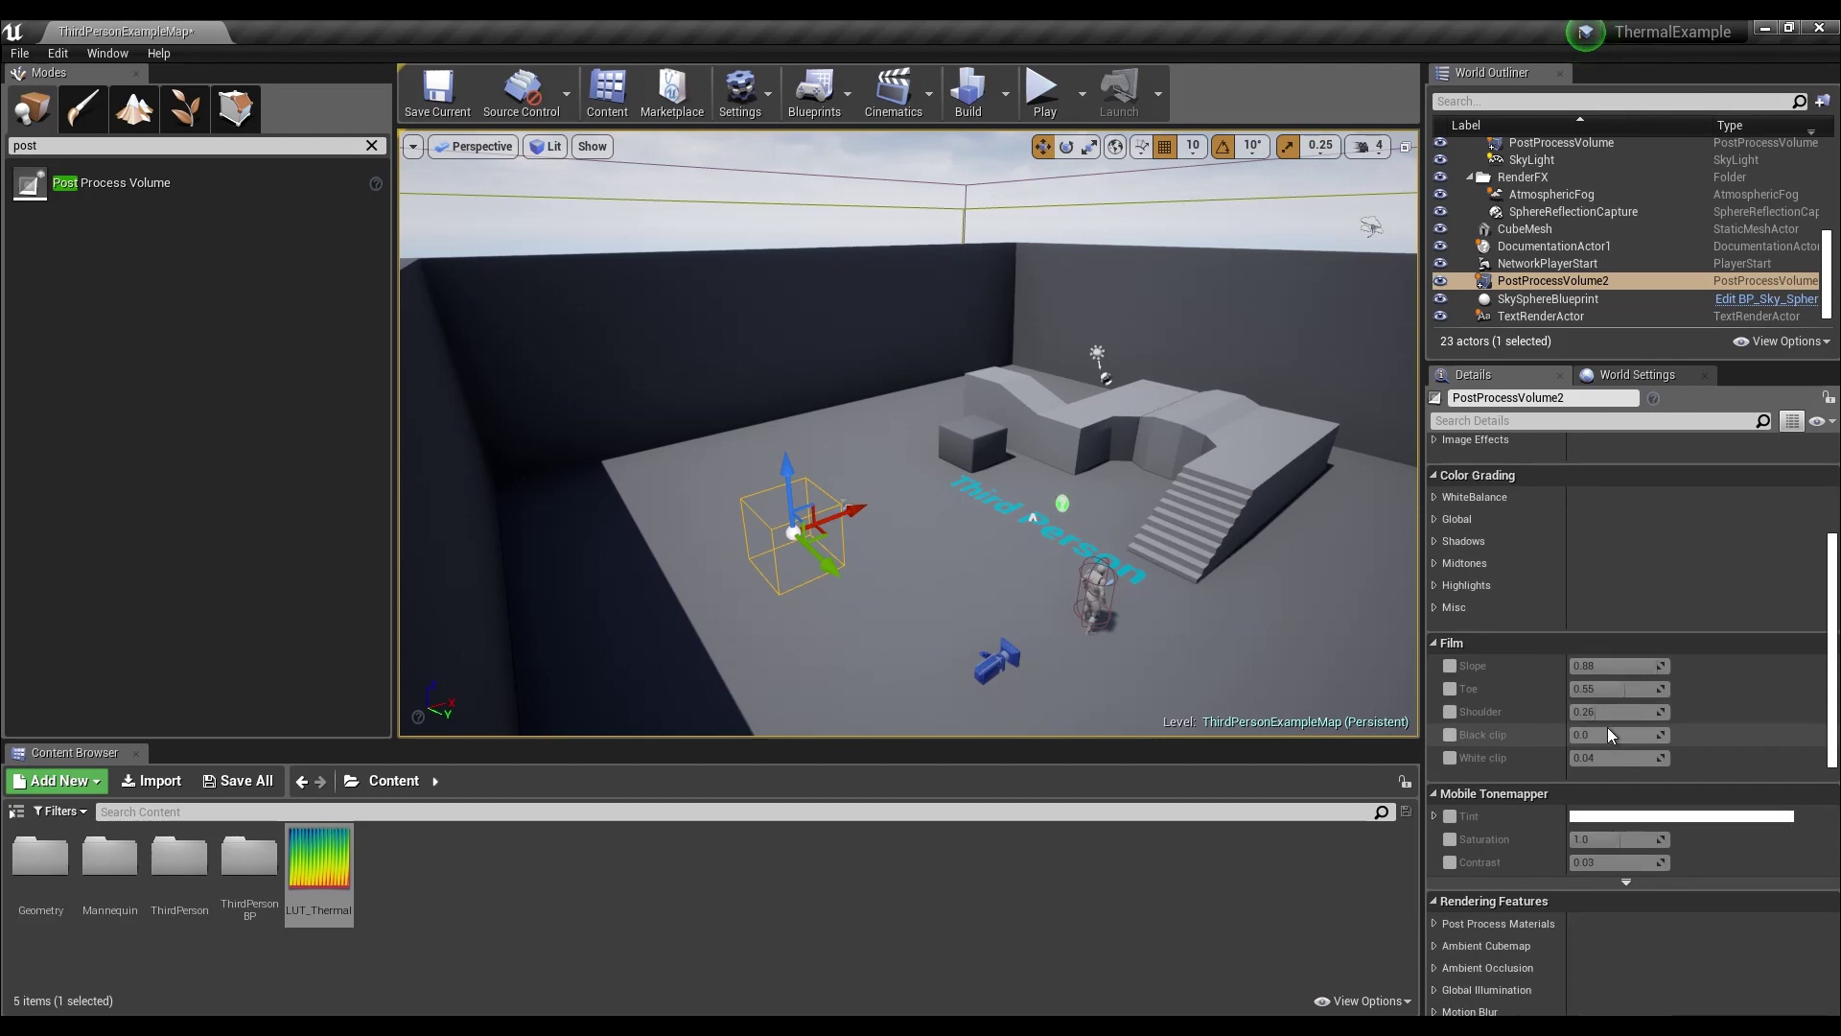
pyautogui.scroll(-5, 1608, 738)
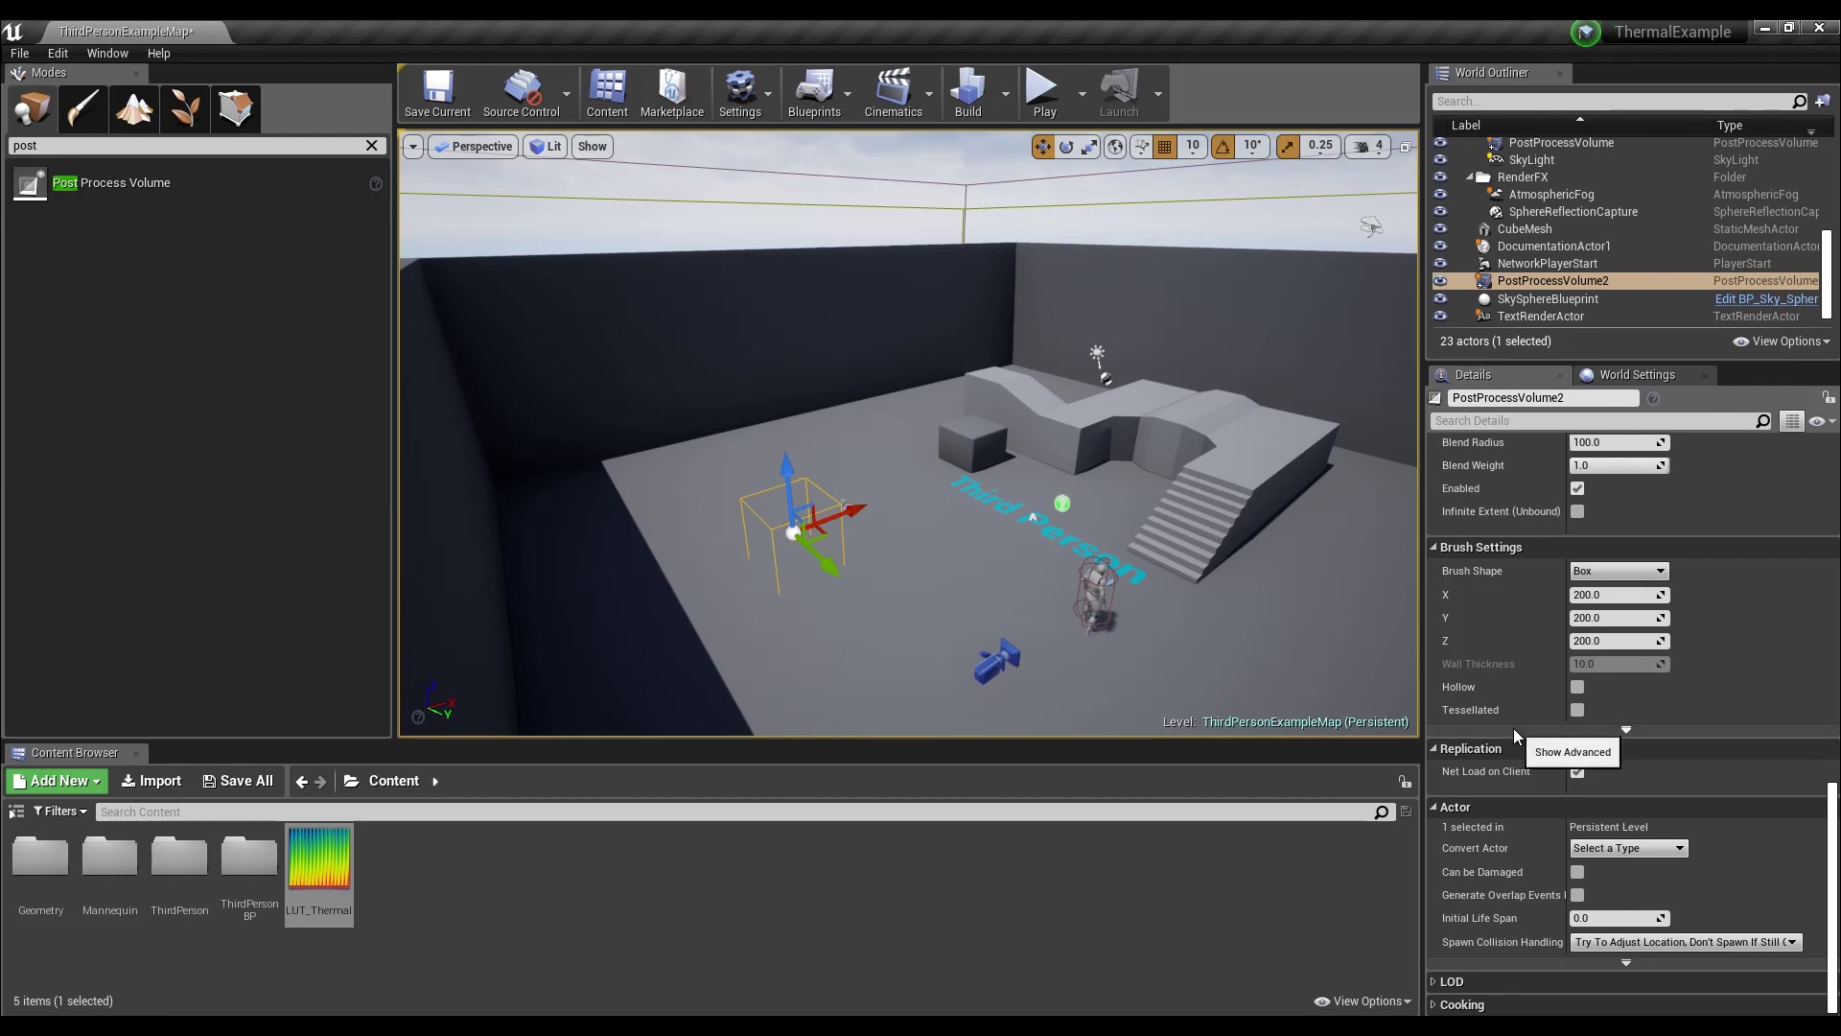
pyautogui.click(1578, 771)
pyautogui.scroll(10, 1621, 786)
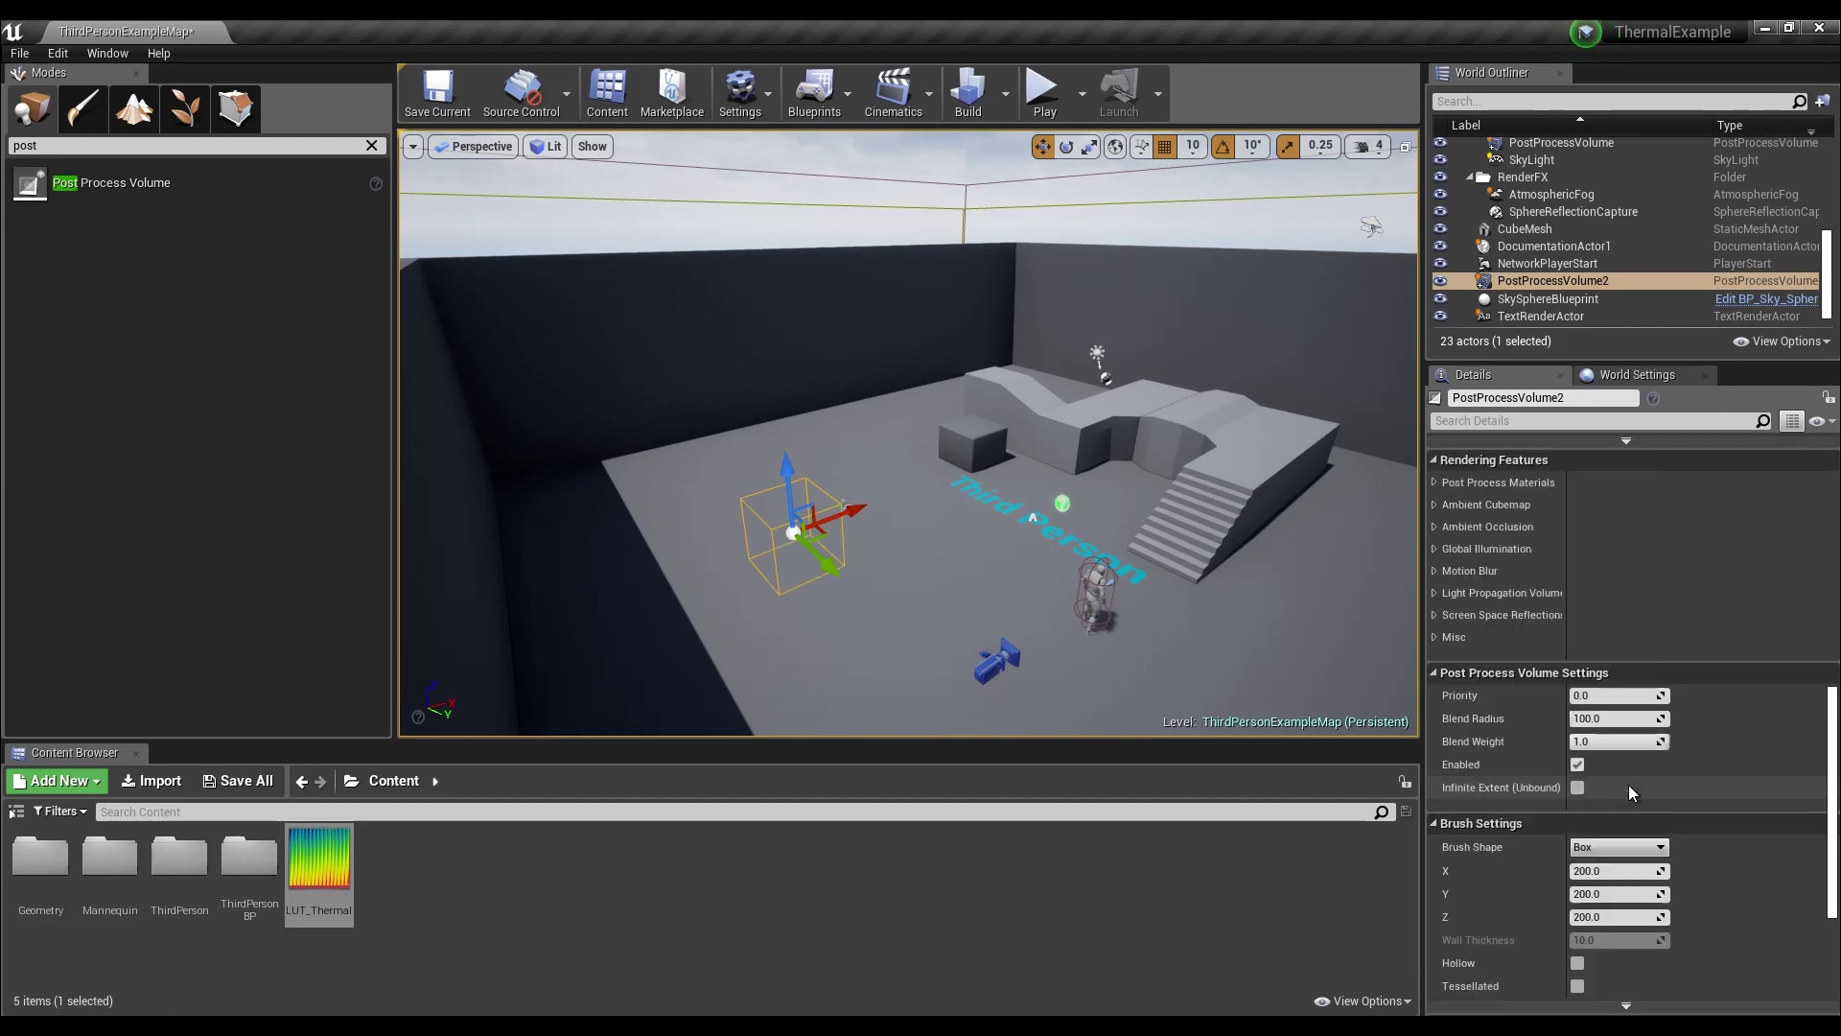
pyautogui.click(1454, 882)
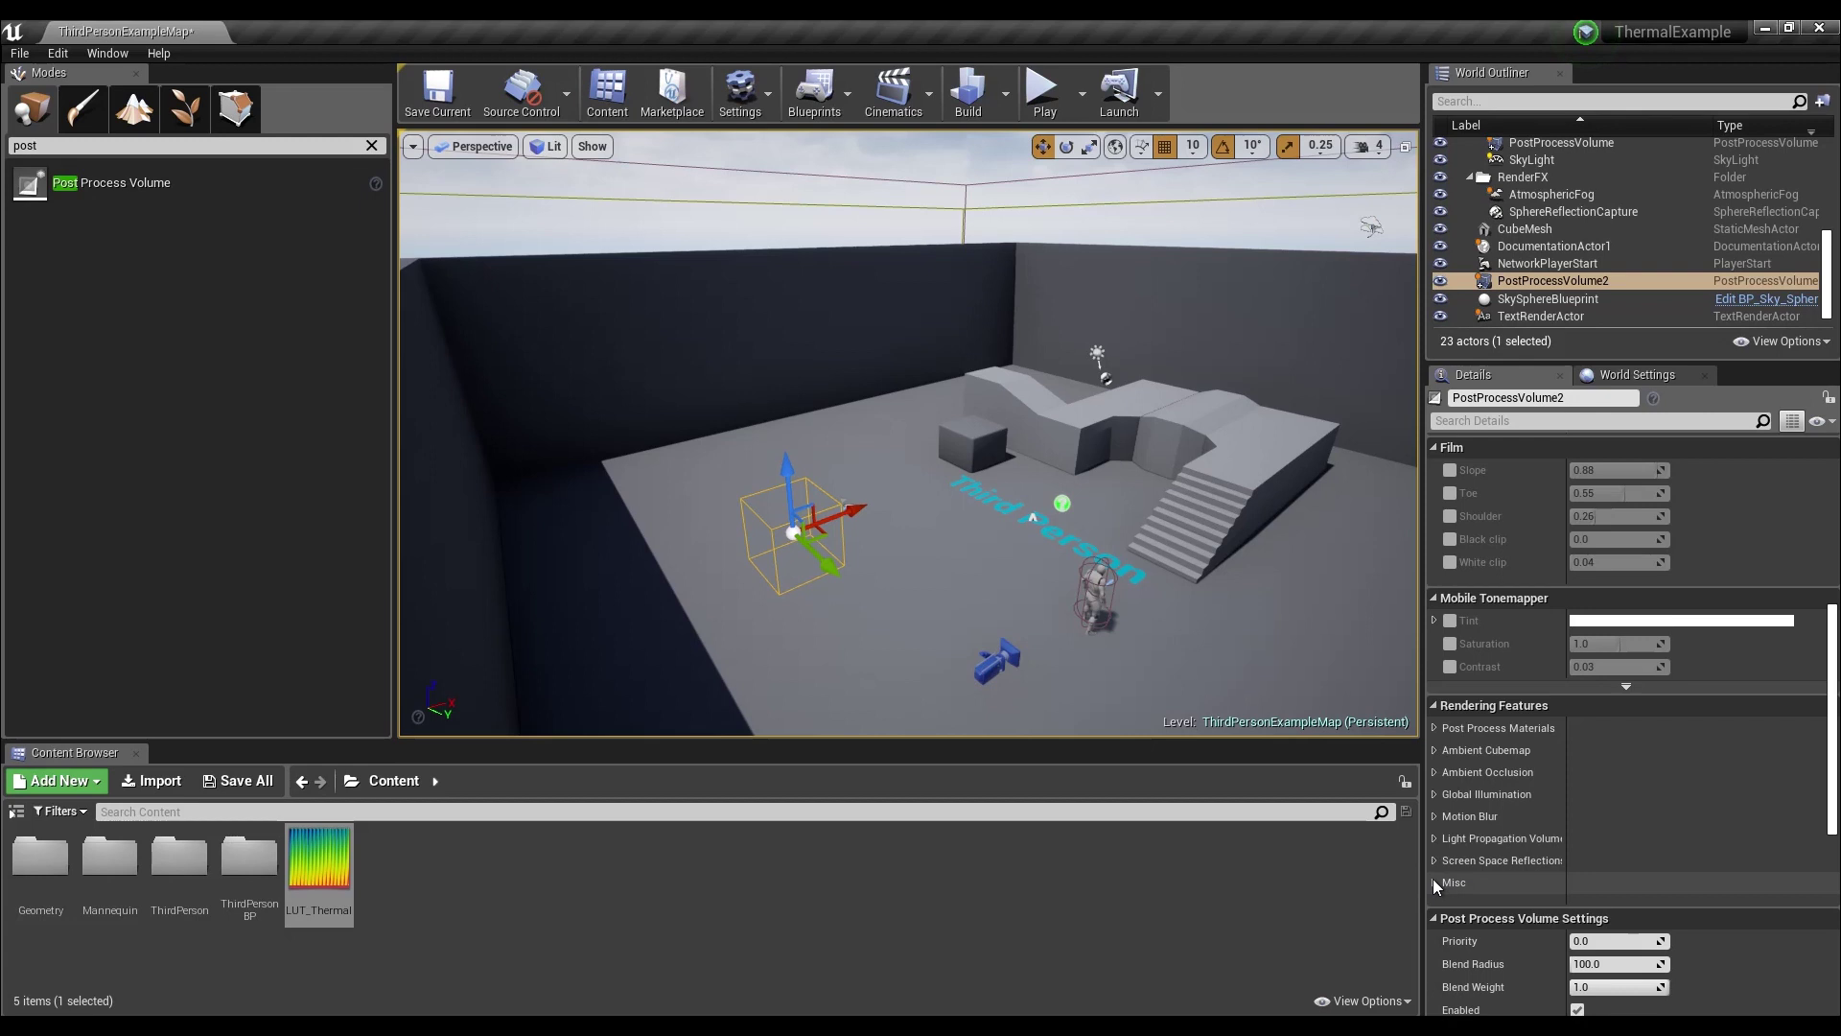
pyautogui.scroll(-5, 1649, 829)
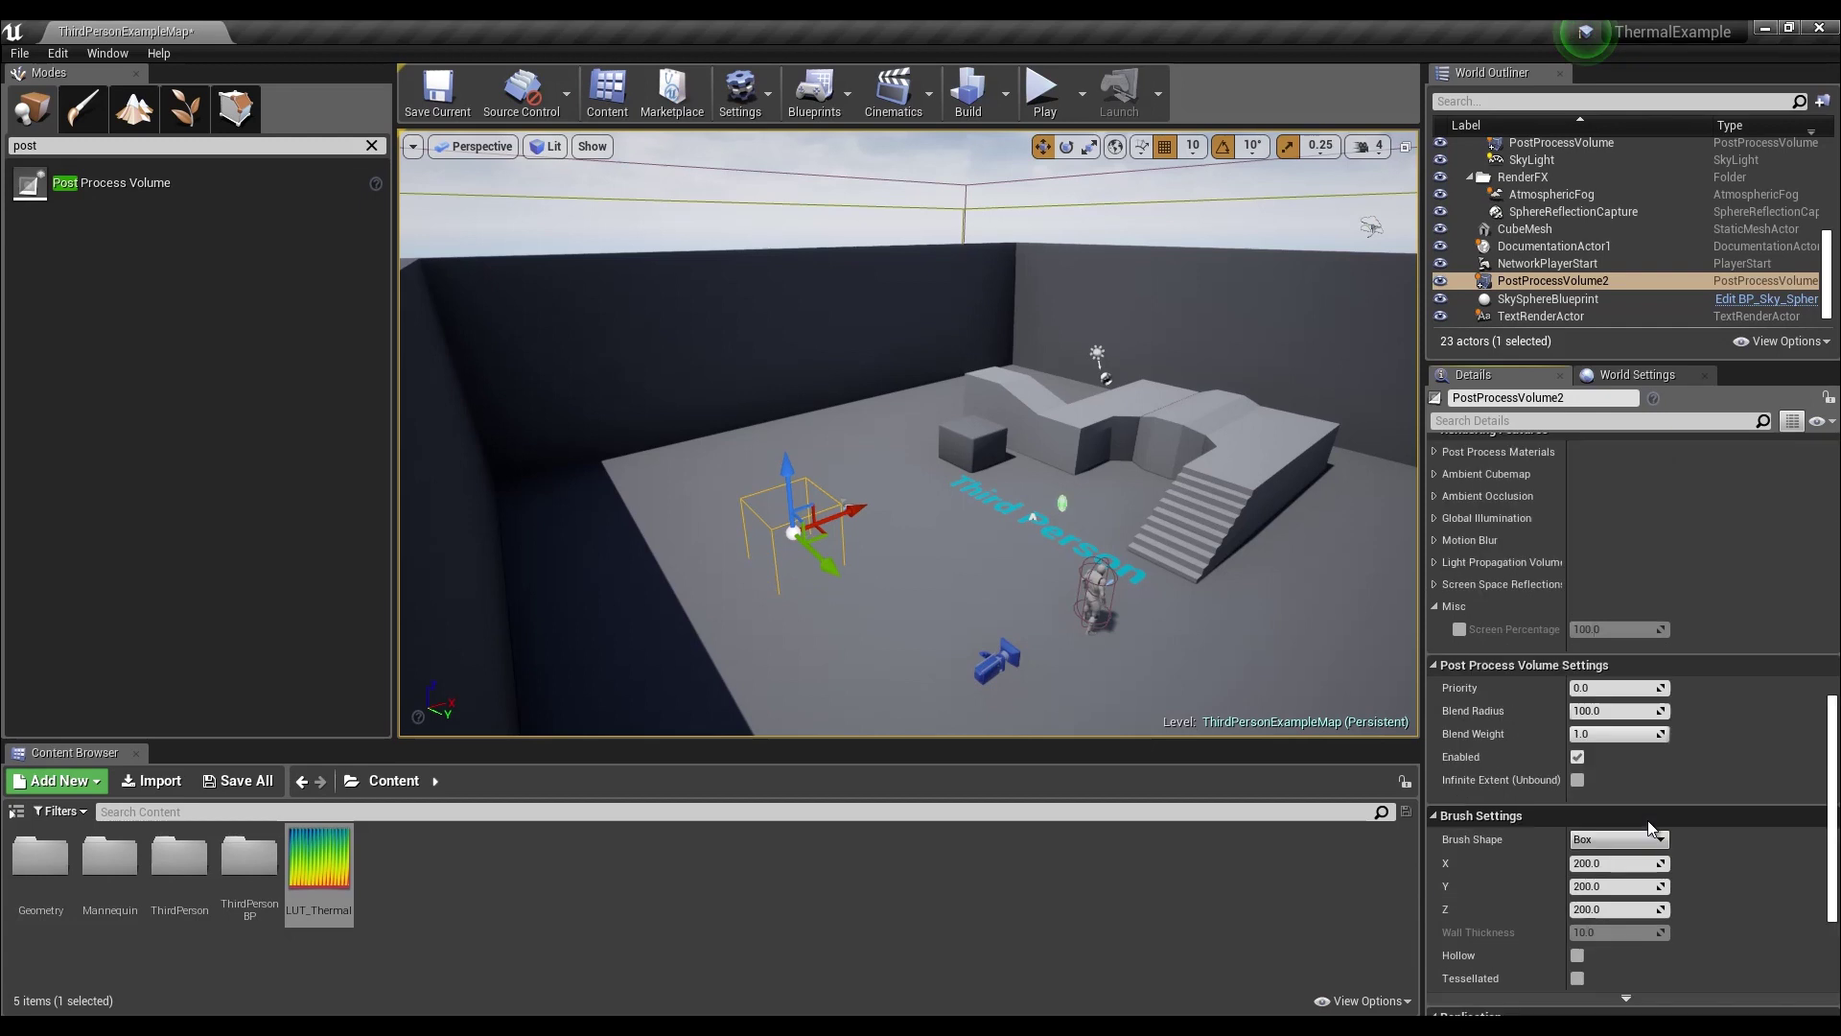
pyautogui.click(1438, 607)
pyautogui.scroll(5, 1691, 651)
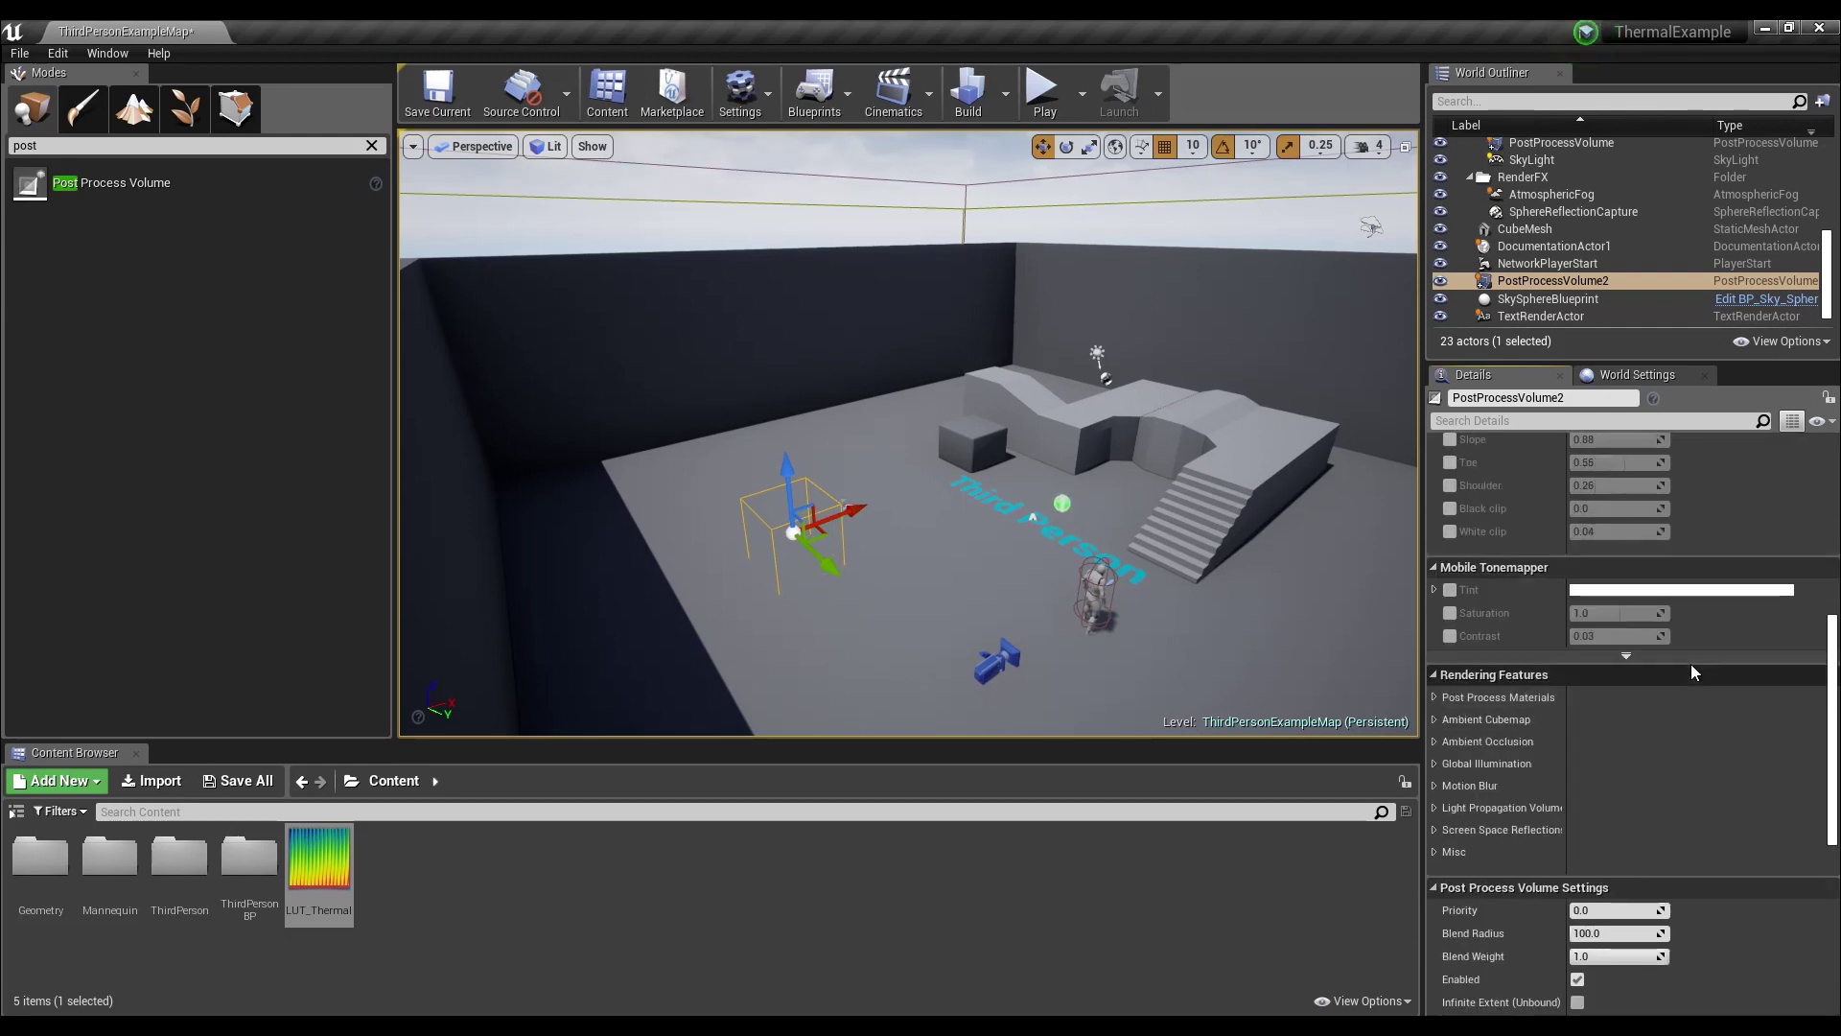
pyautogui.click(1484, 420)
pyautogui.write('bound')
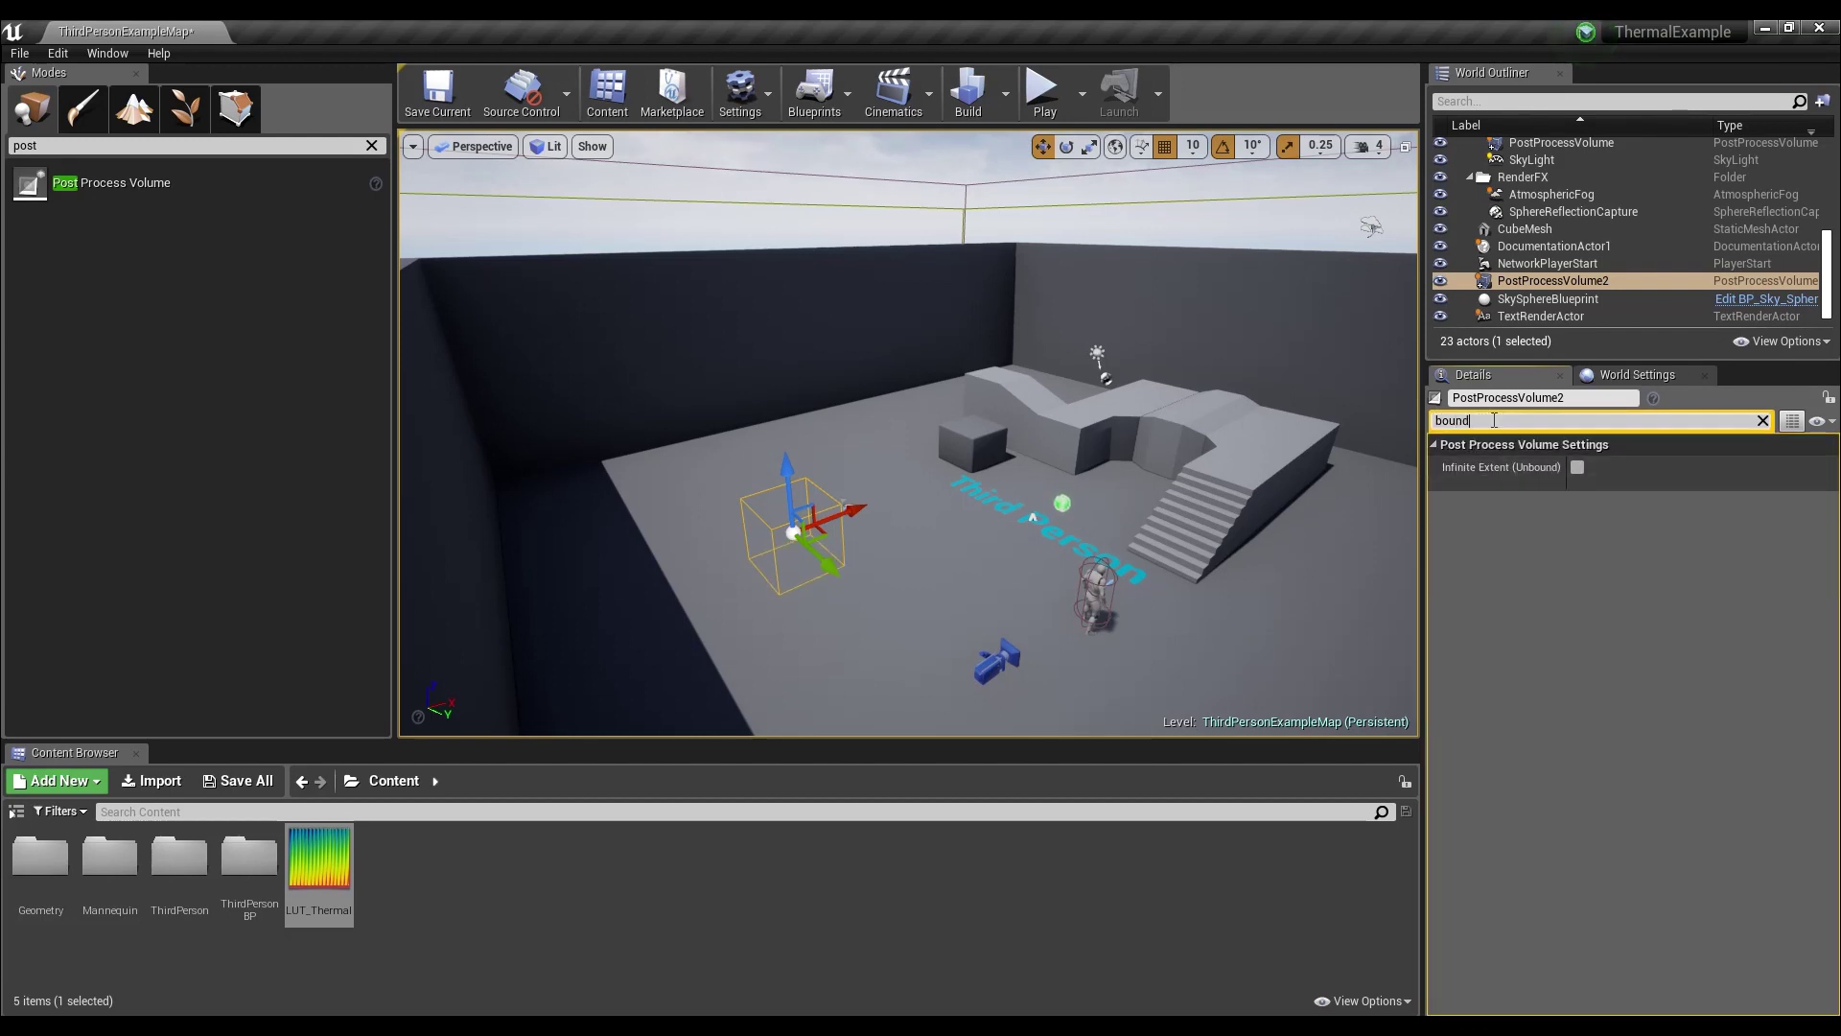
# - Filter the post process volume's properties by "lut" and assign LUT_Thermal as its Color Grading LUT, leaving the LUT intensity override off
pyautogui.moveTo(1494, 420); pyautogui.dragTo(1292, 416)
pyautogui.press('BackSpace')
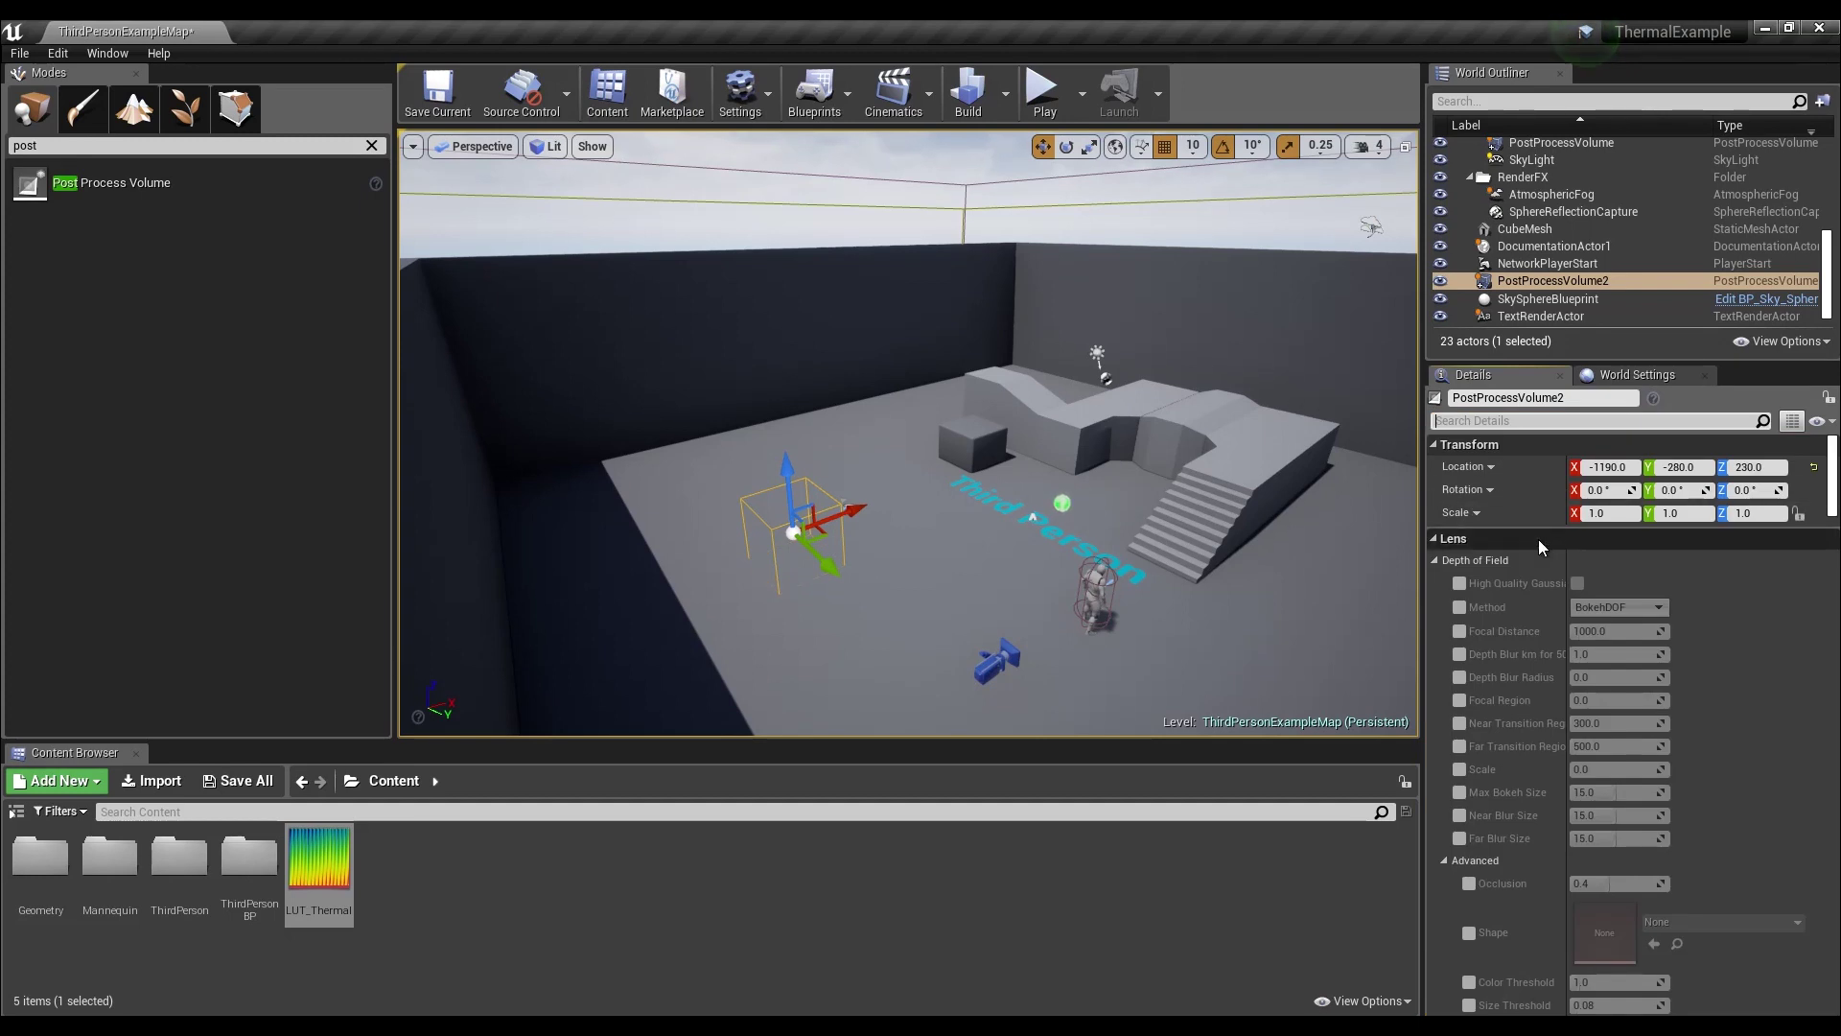
pyautogui.write('lut')
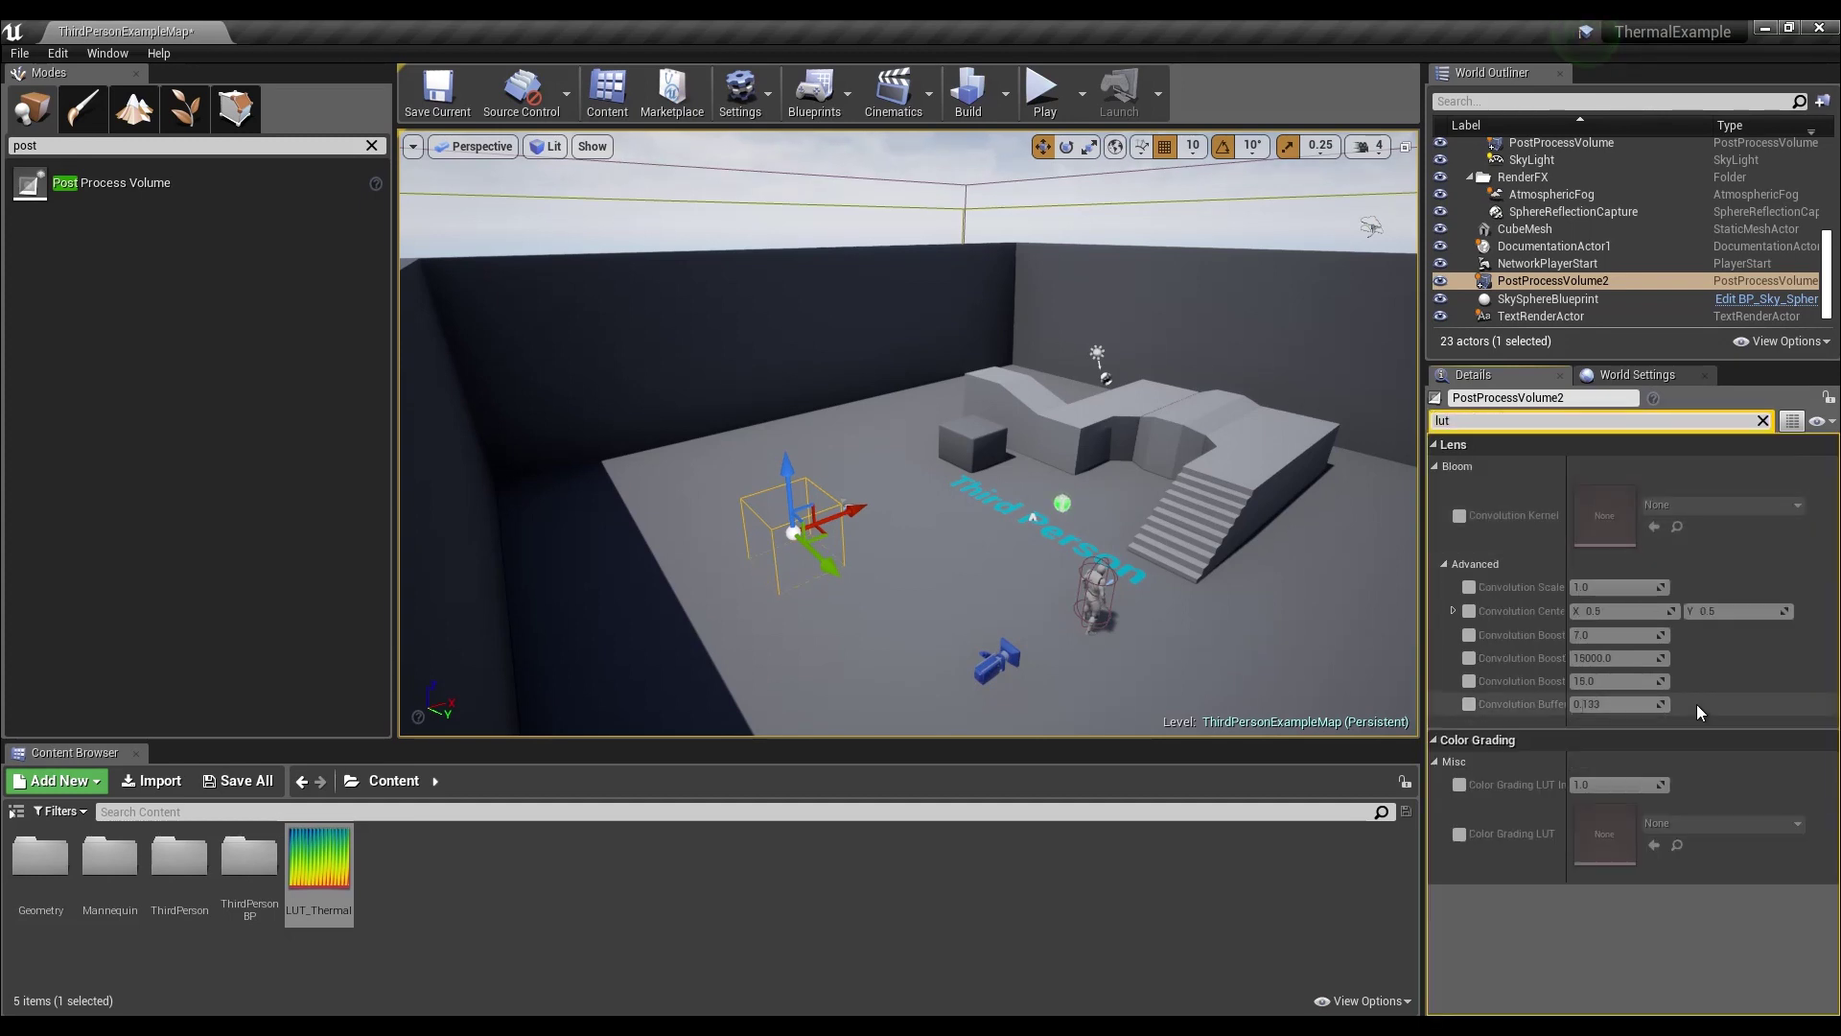
pyautogui.click(1458, 785)
pyautogui.click(1458, 833)
pyautogui.click(1694, 831)
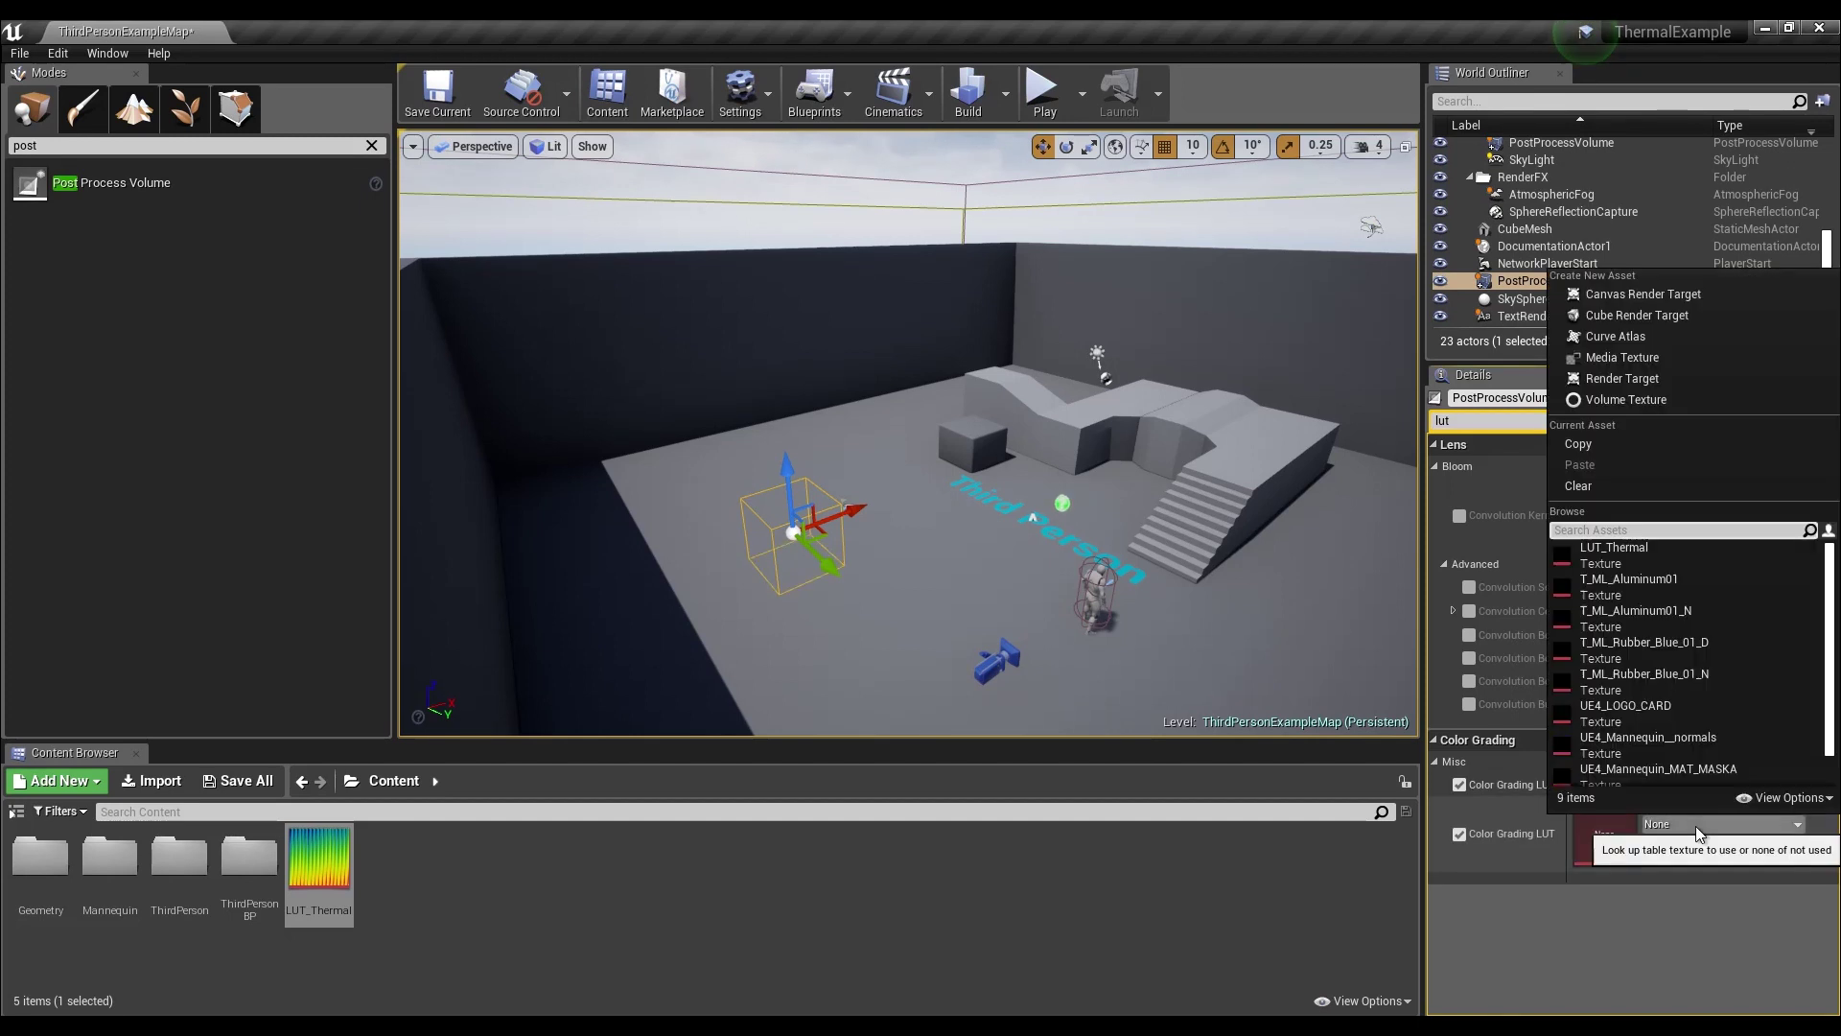
pyautogui.click(1623, 556)
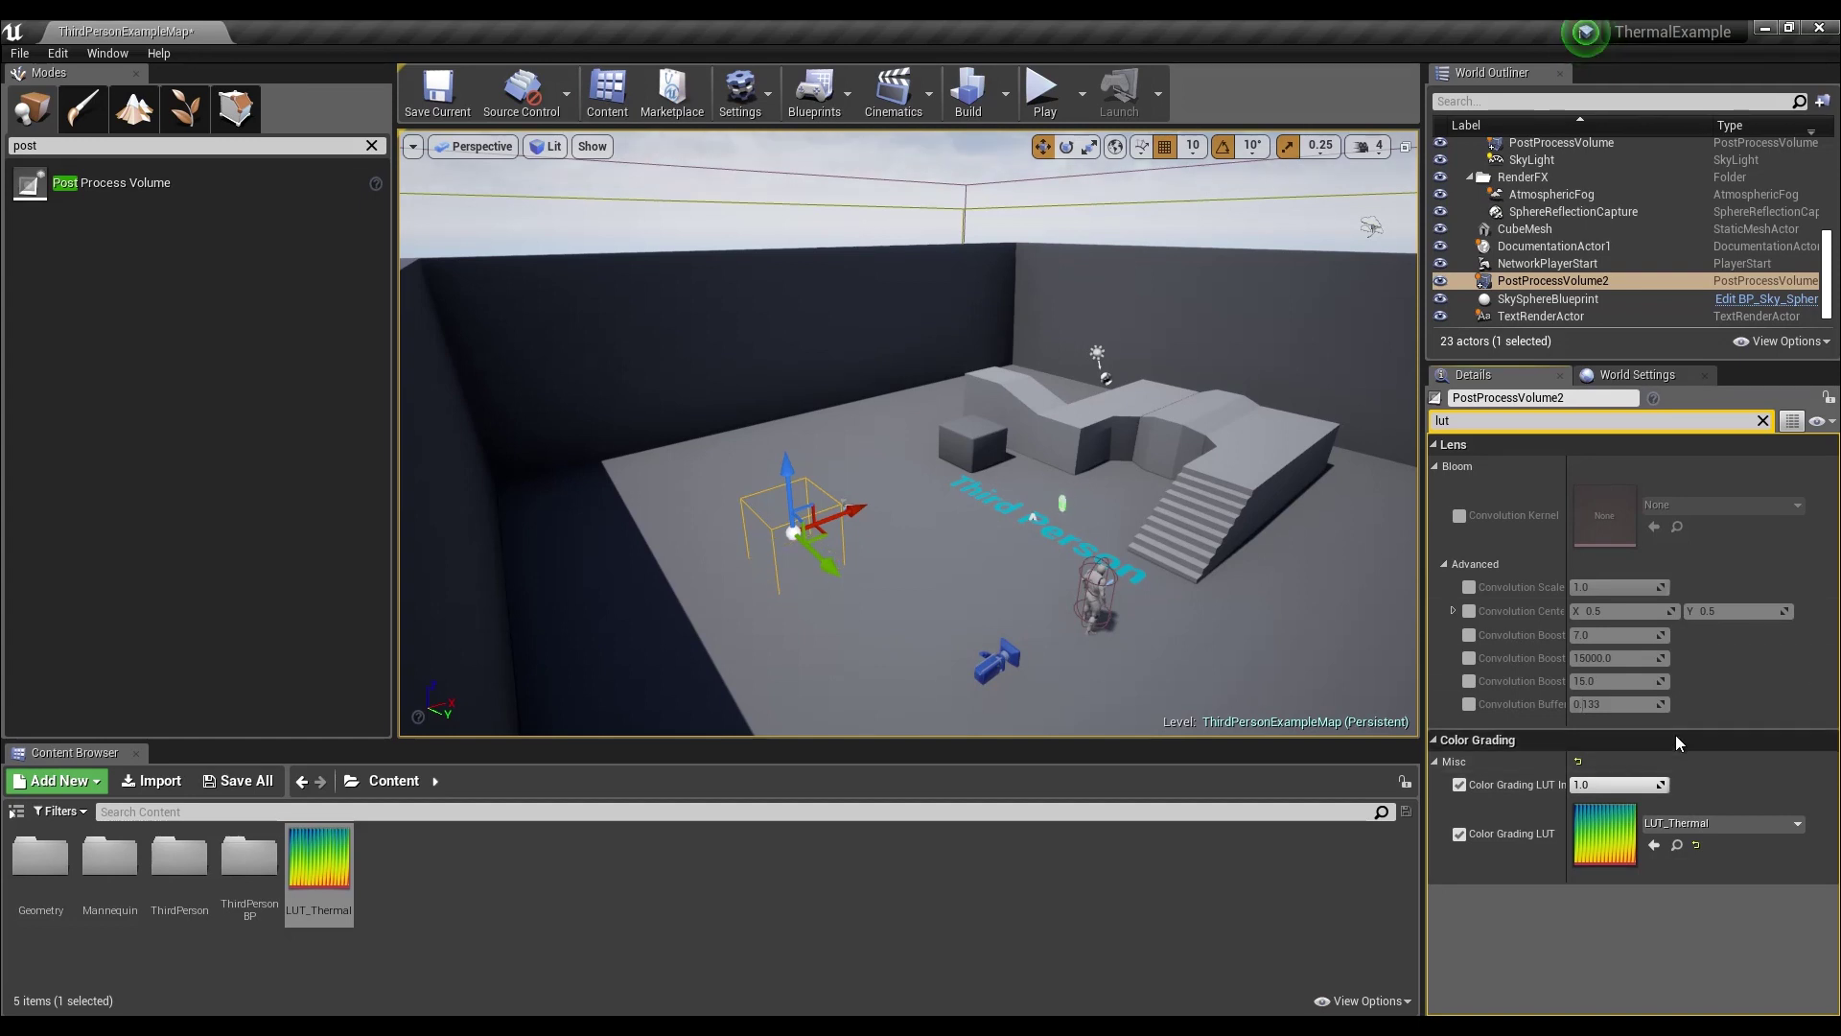
pyautogui.click(1460, 786)
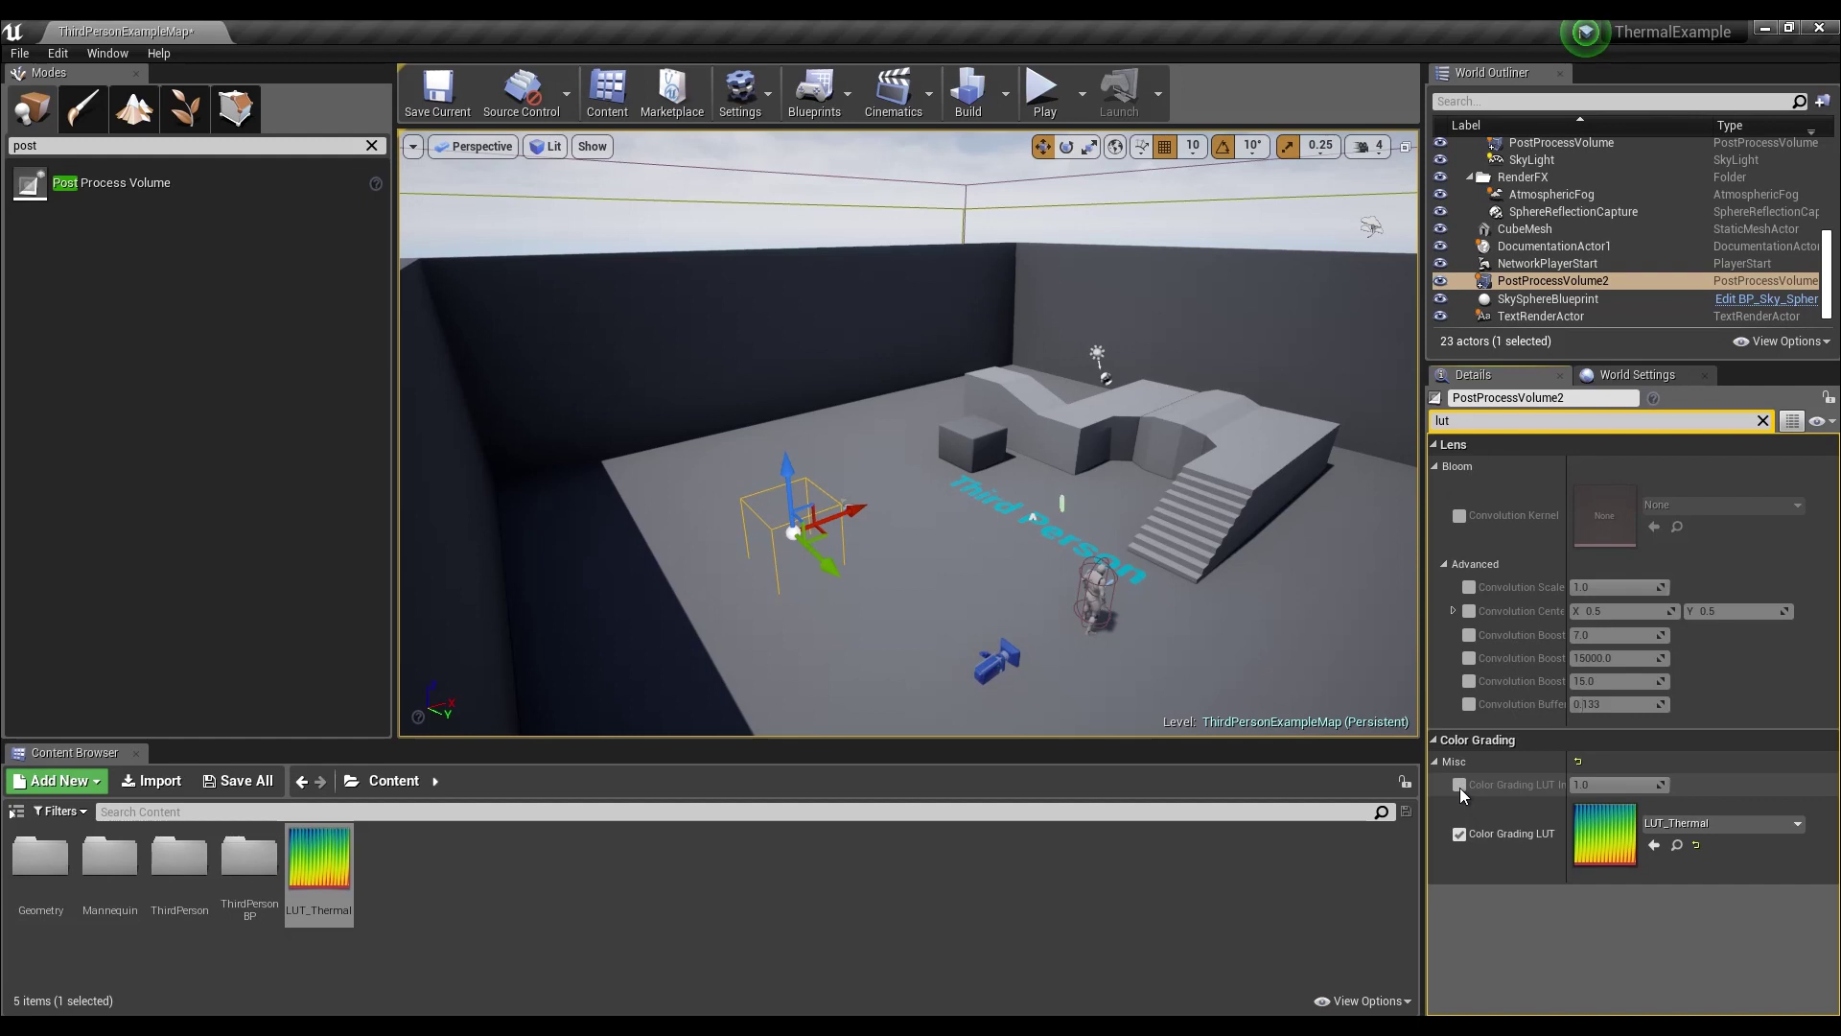
# - Widen the volume's properties area so the full setting names fit, and clear the property filter
pyautogui.click(1490, 421)
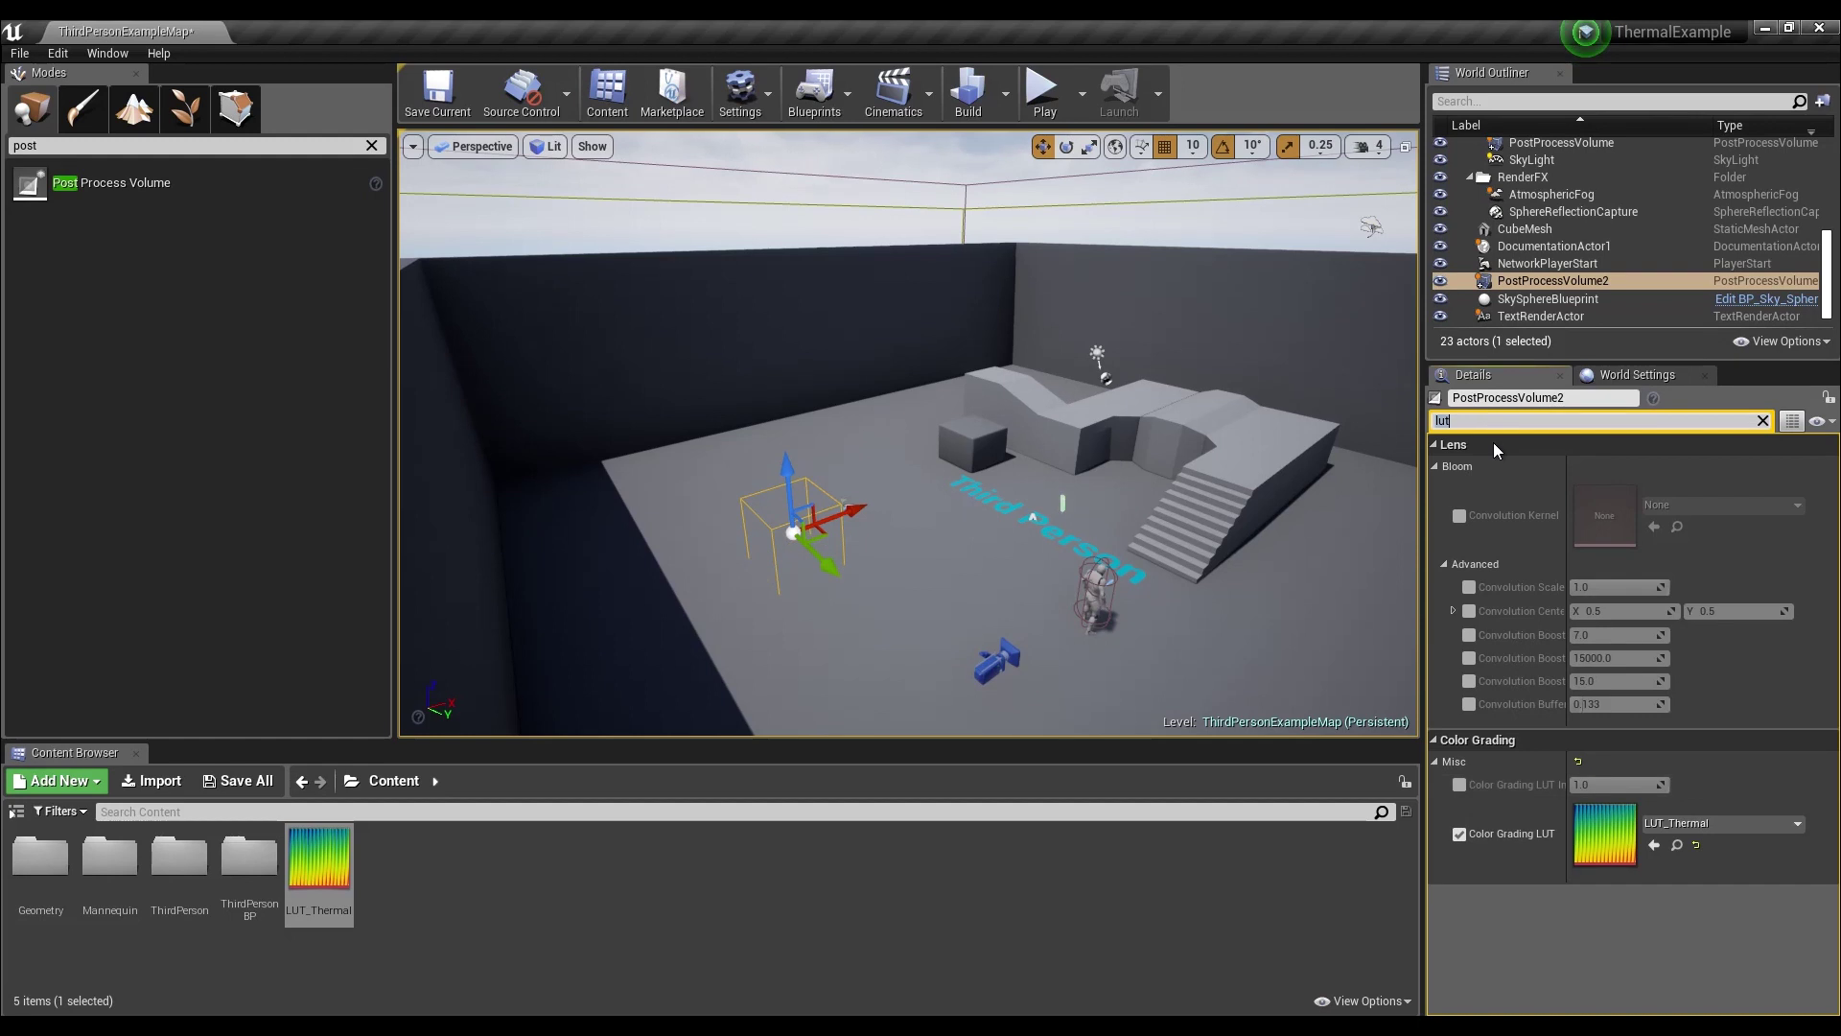
pyautogui.moveTo(1425, 835); pyautogui.dragTo(1257, 834)
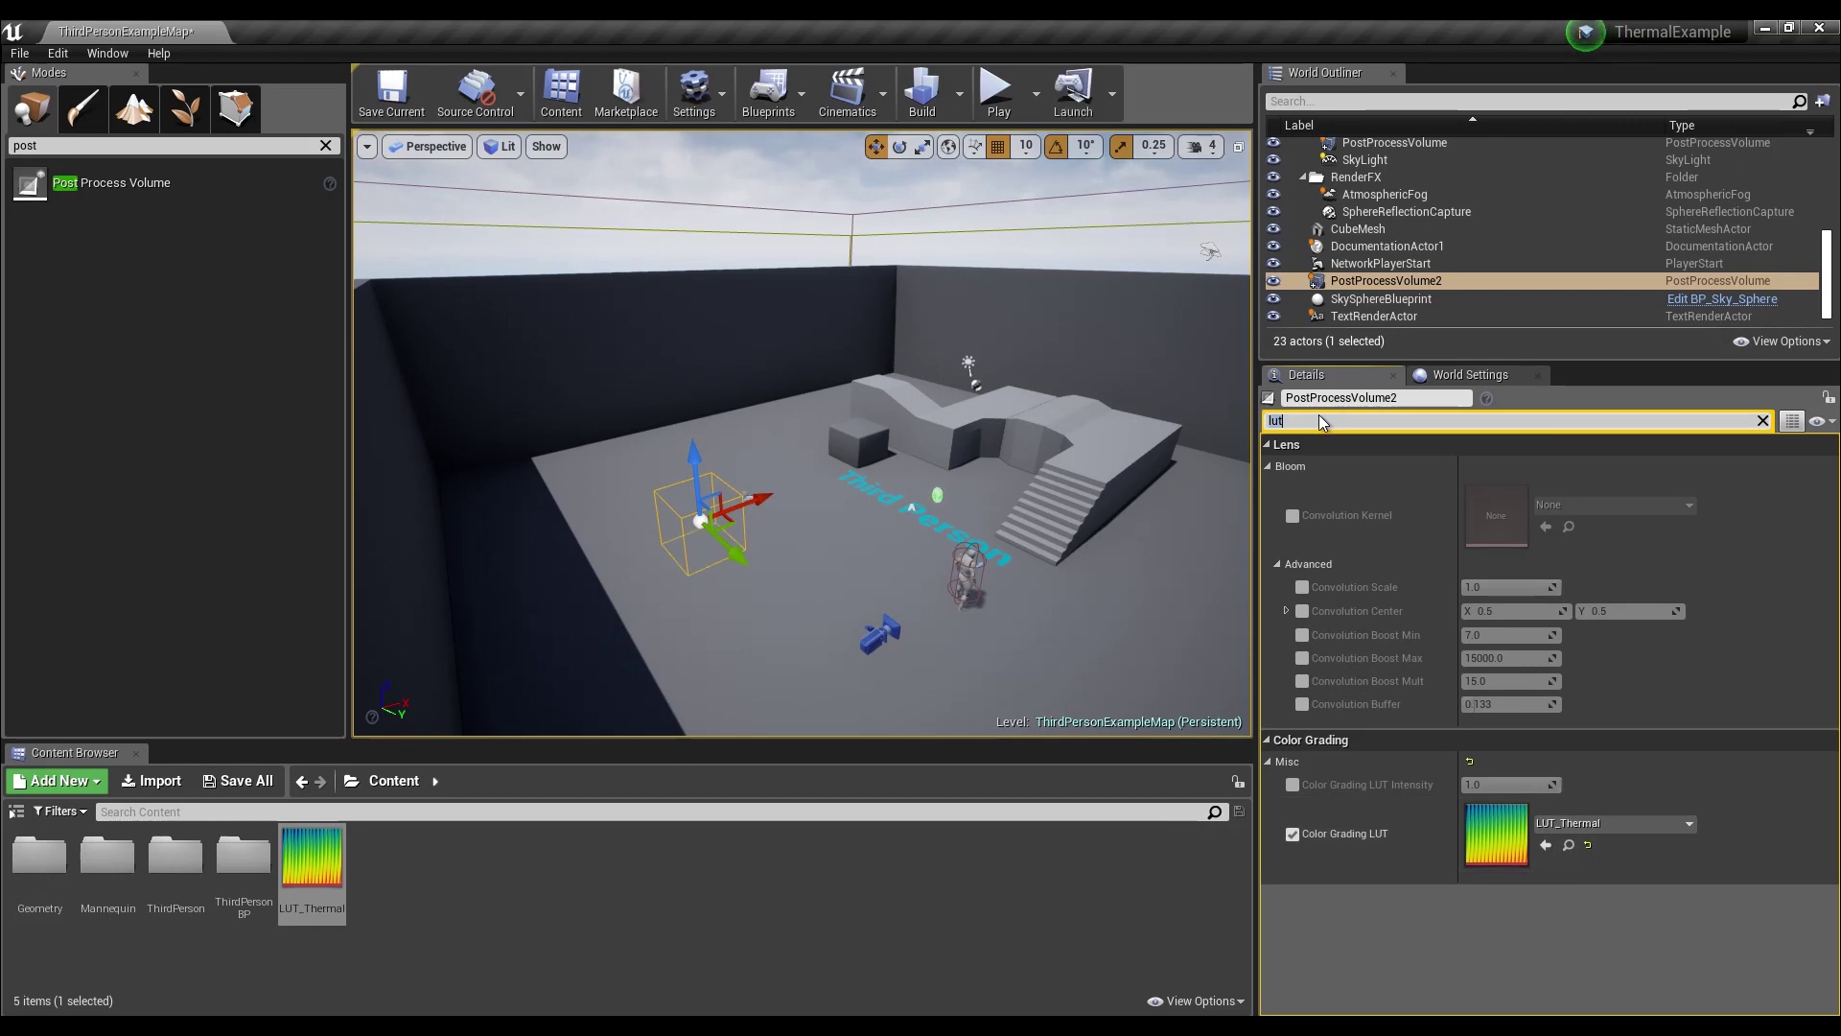
pyautogui.press('BackSpace')
pyautogui.click(1028, 838)
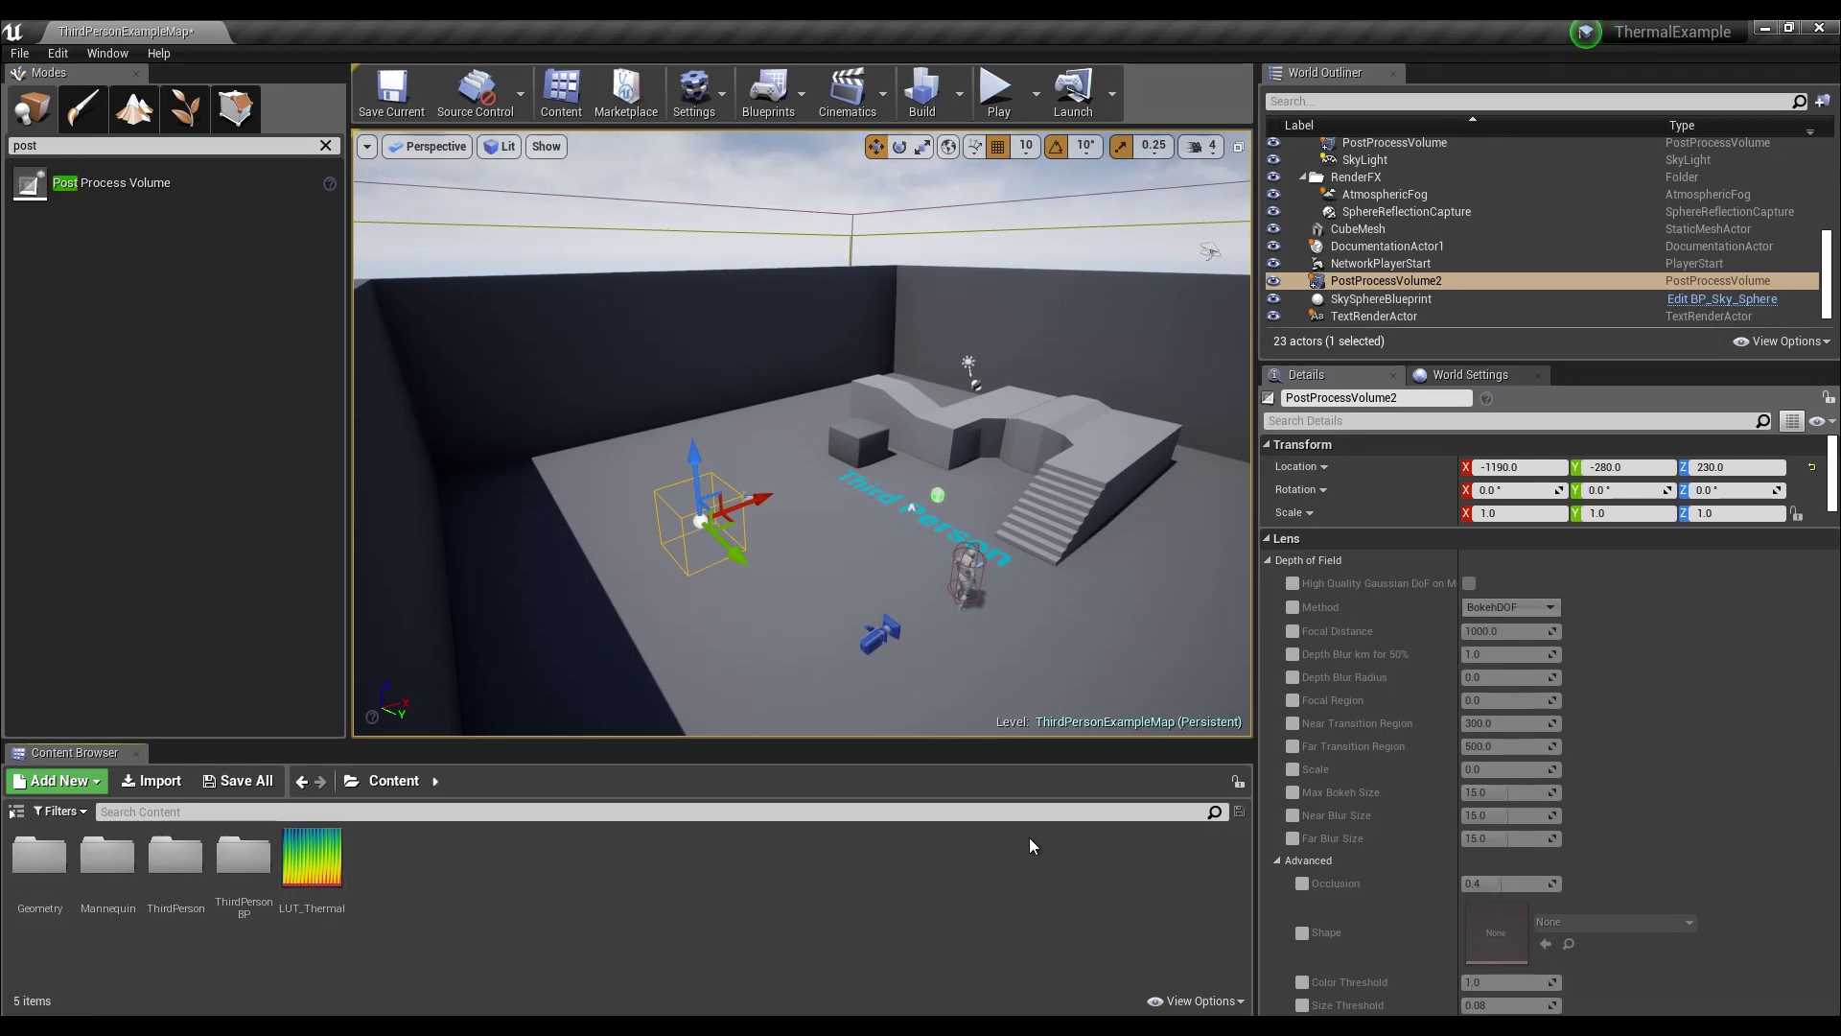
# - Clear the class search and place an additive Box geometry brush on the floor beside the Third Person text
pyautogui.moveTo(863, 460); pyautogui.dragTo(853, 508, button='right')
pyautogui.press('w')
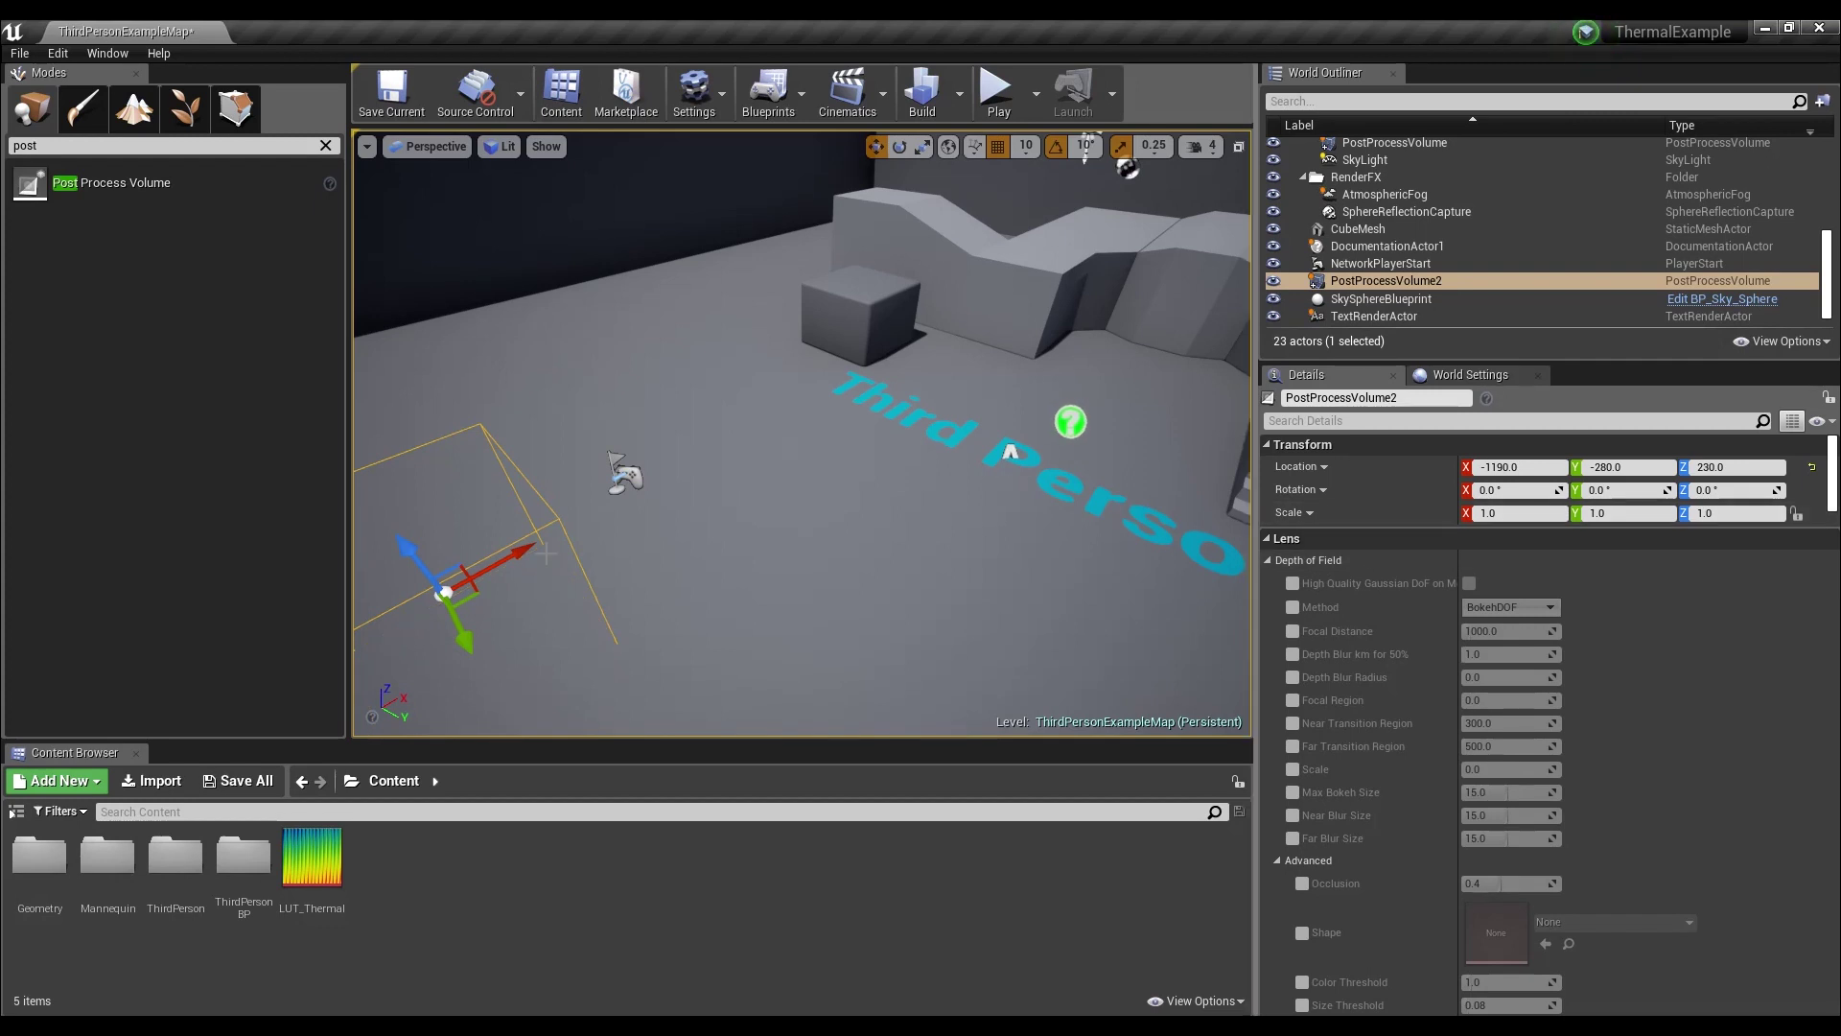
pyautogui.moveTo(729, 460); pyautogui.dragTo(787, 461, button='right')
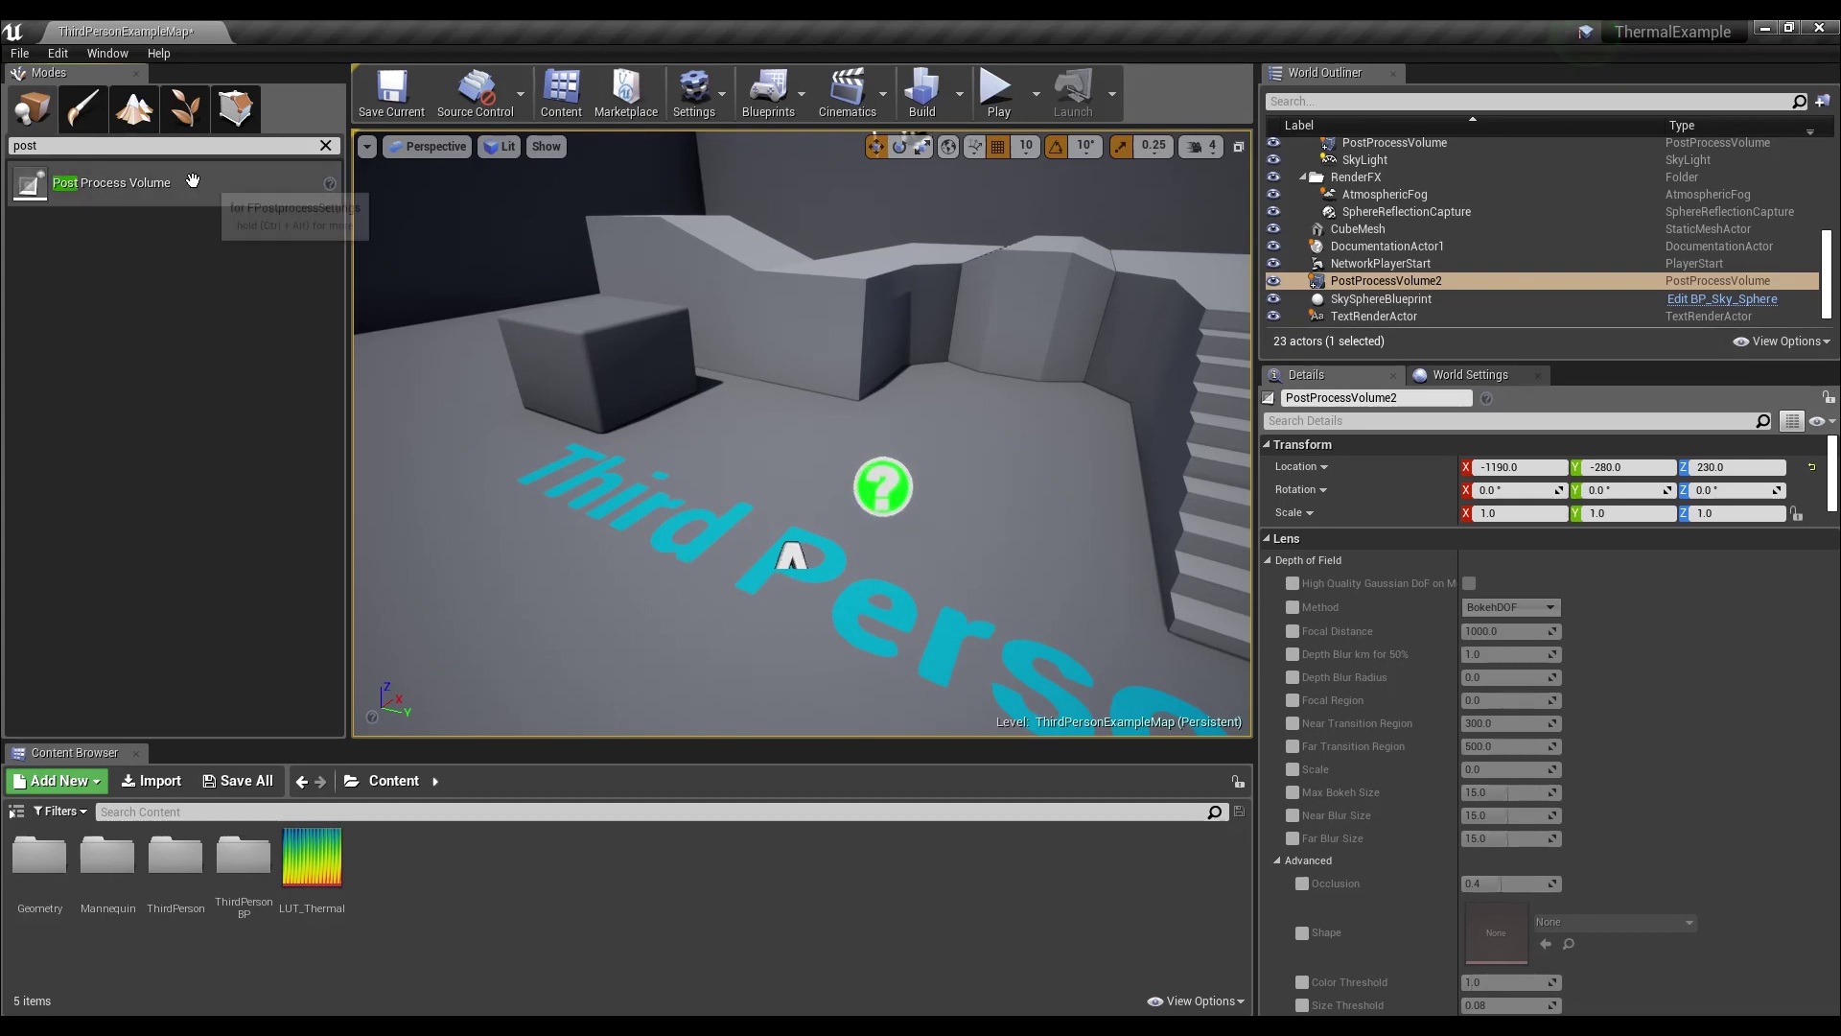
pyautogui.click(326, 146)
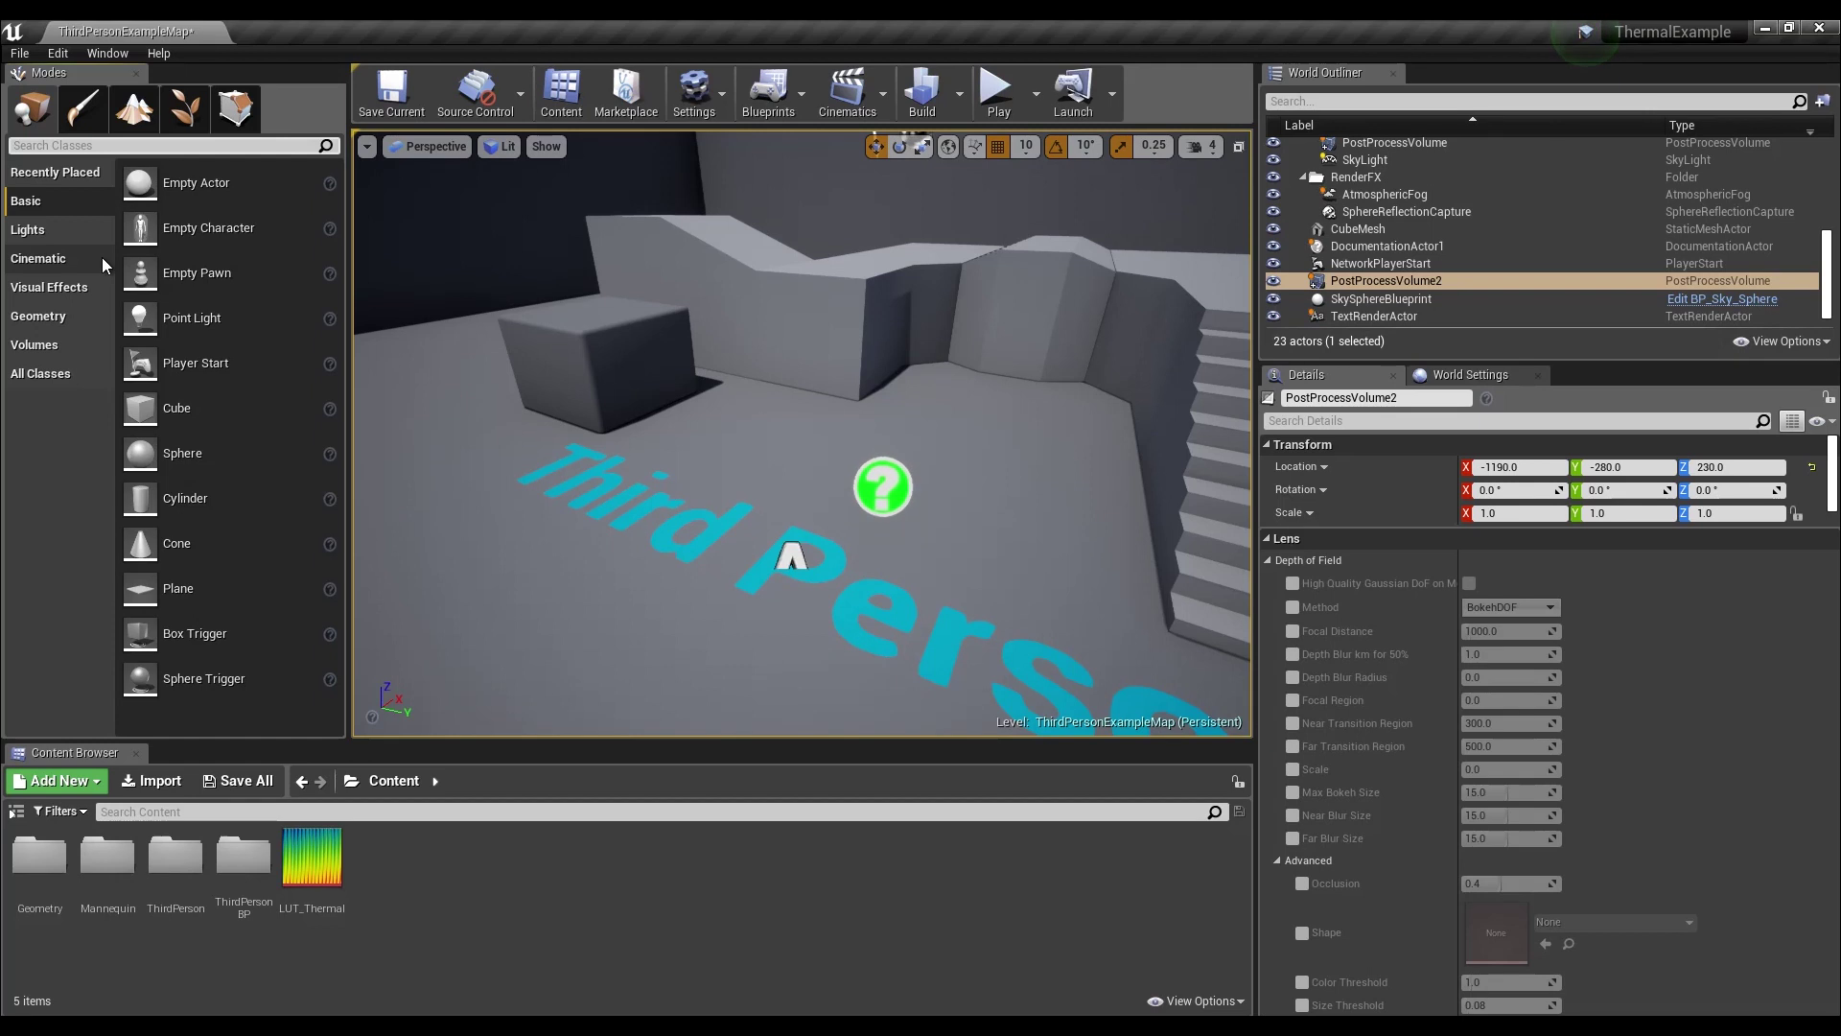
pyautogui.click(72, 316)
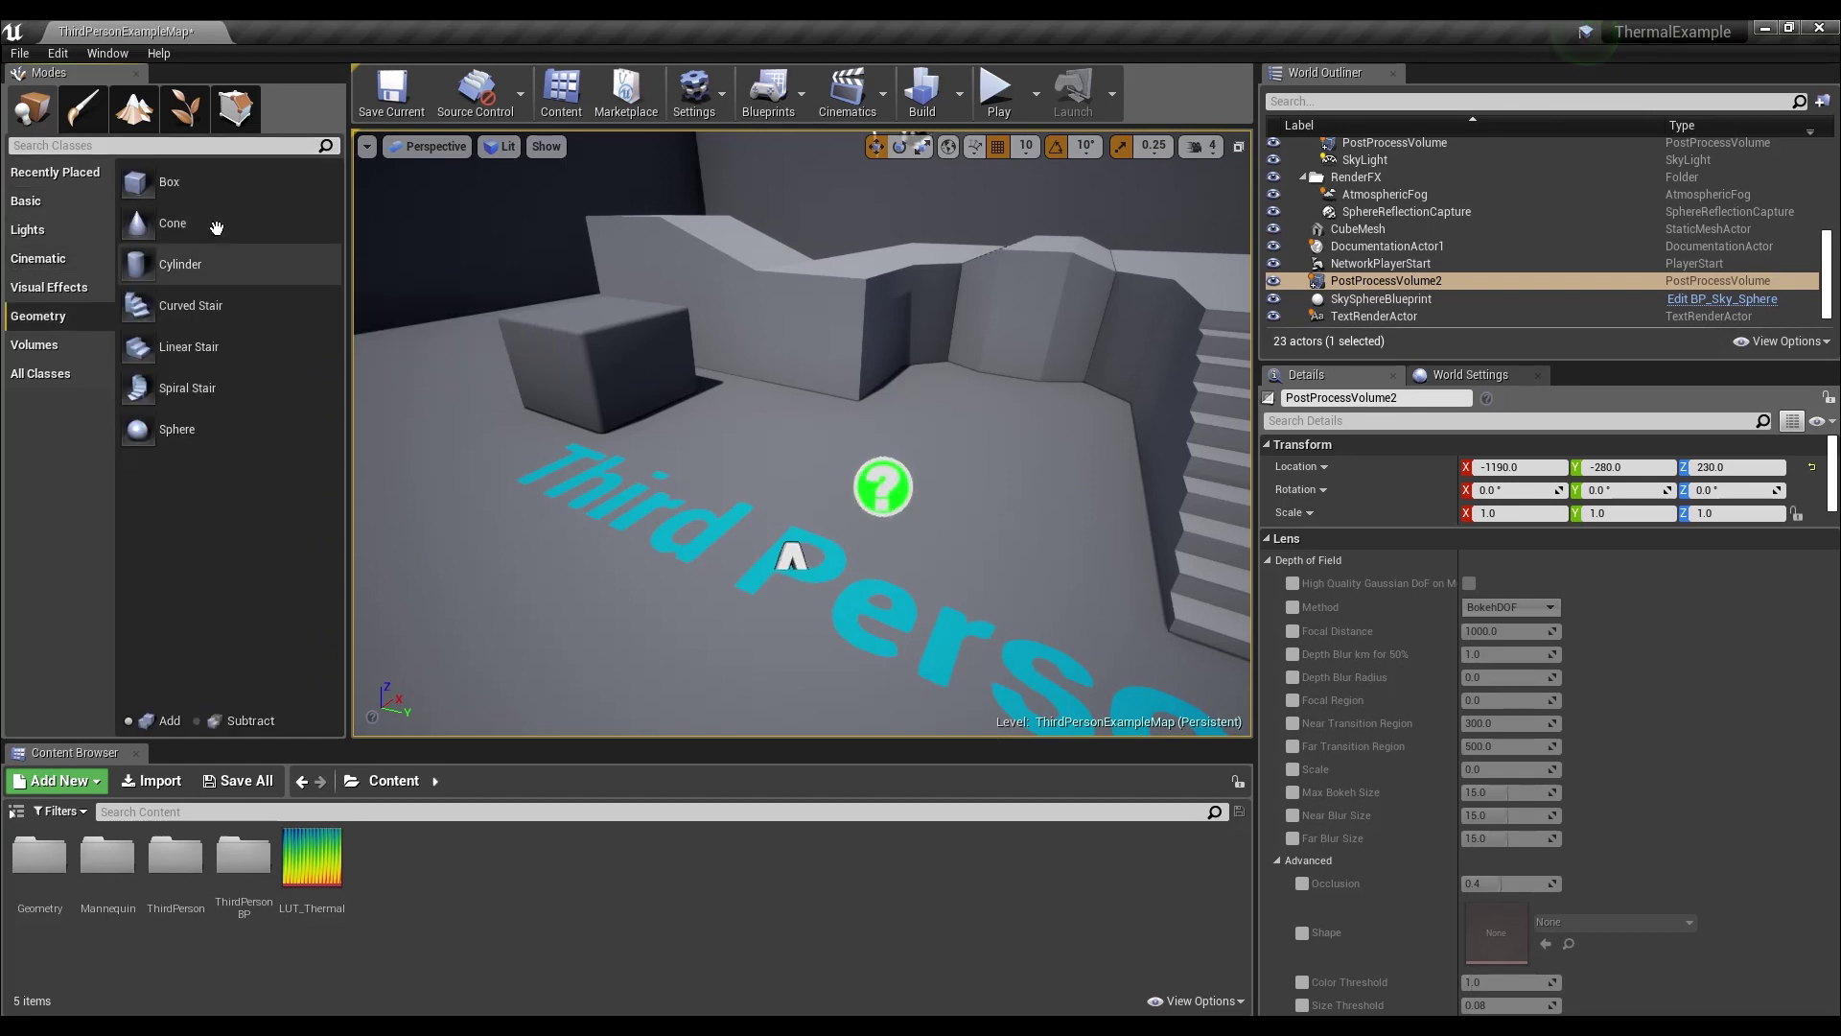
pyautogui.moveTo(169, 181)
pyautogui.mouseDown()
pyautogui.moveTo(614, 532)
pyautogui.moveTo(655, 537)
pyautogui.mouseUp()
# - Set the box brush's X, Y and Z dimensions to 64 each
pyautogui.click(1498, 612)
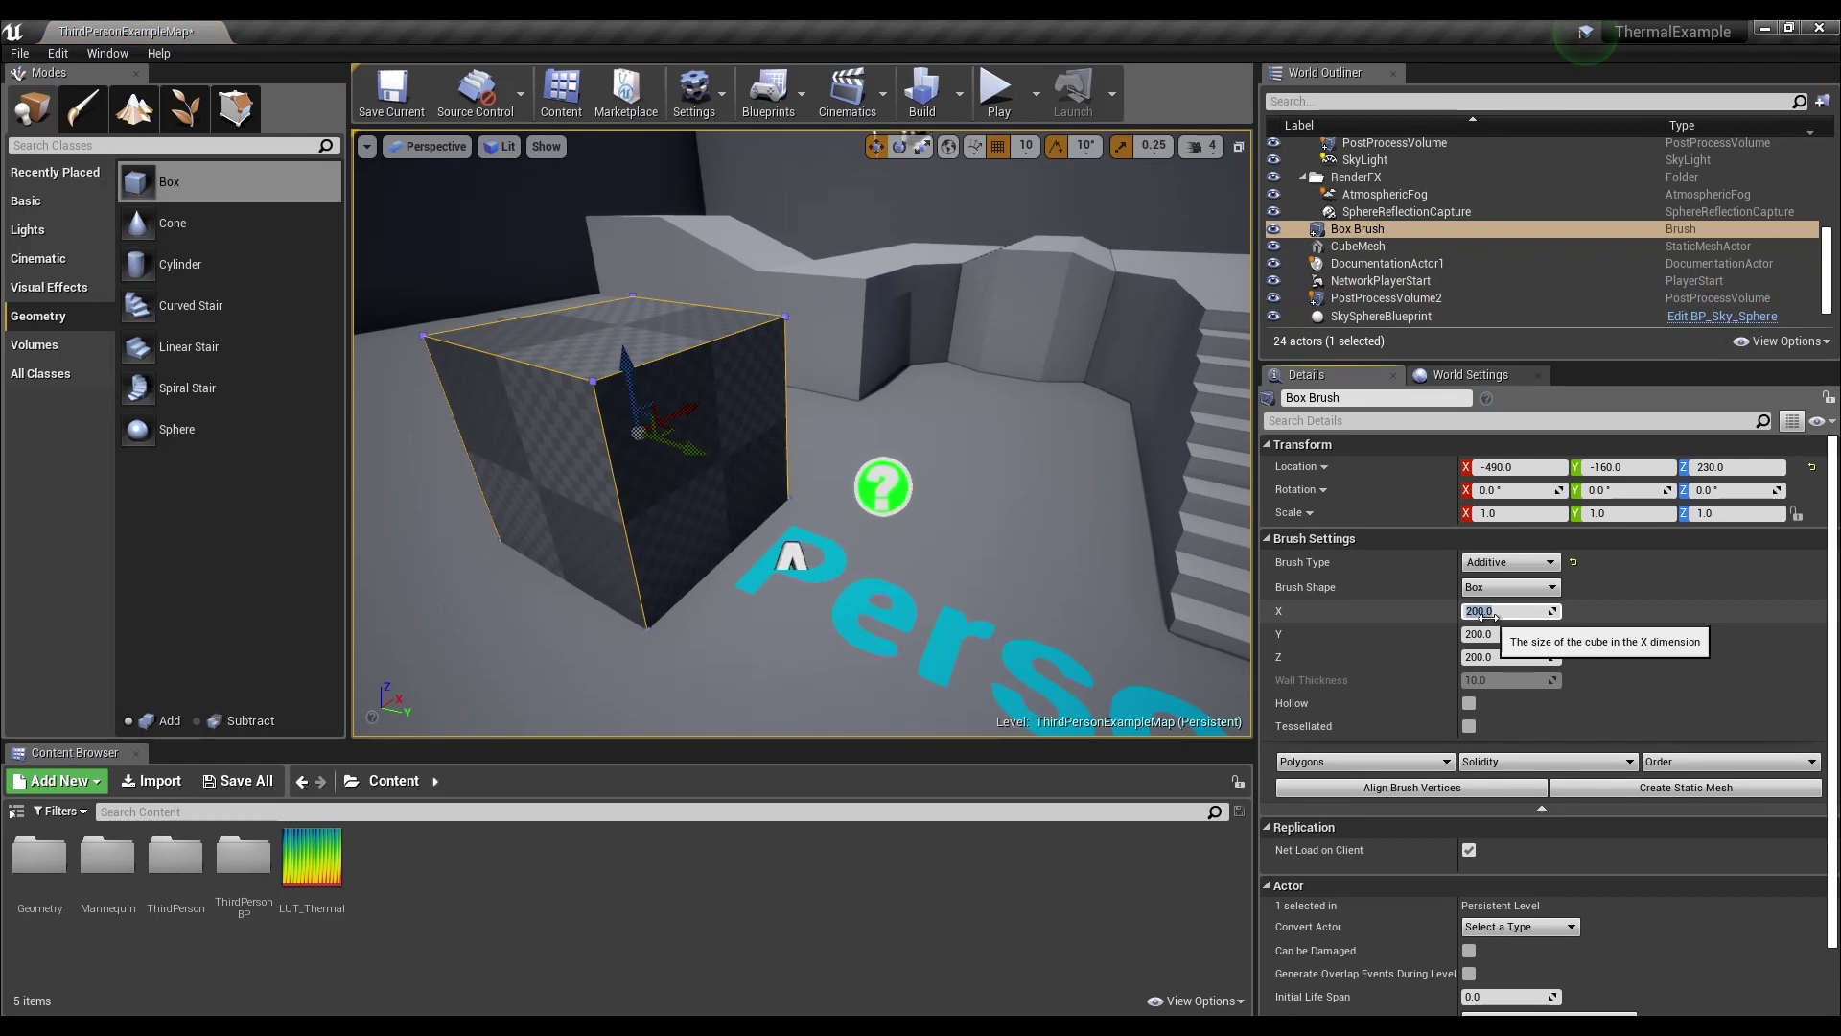
pyautogui.write('64')
pyautogui.press('Tab')
pyautogui.write('64')
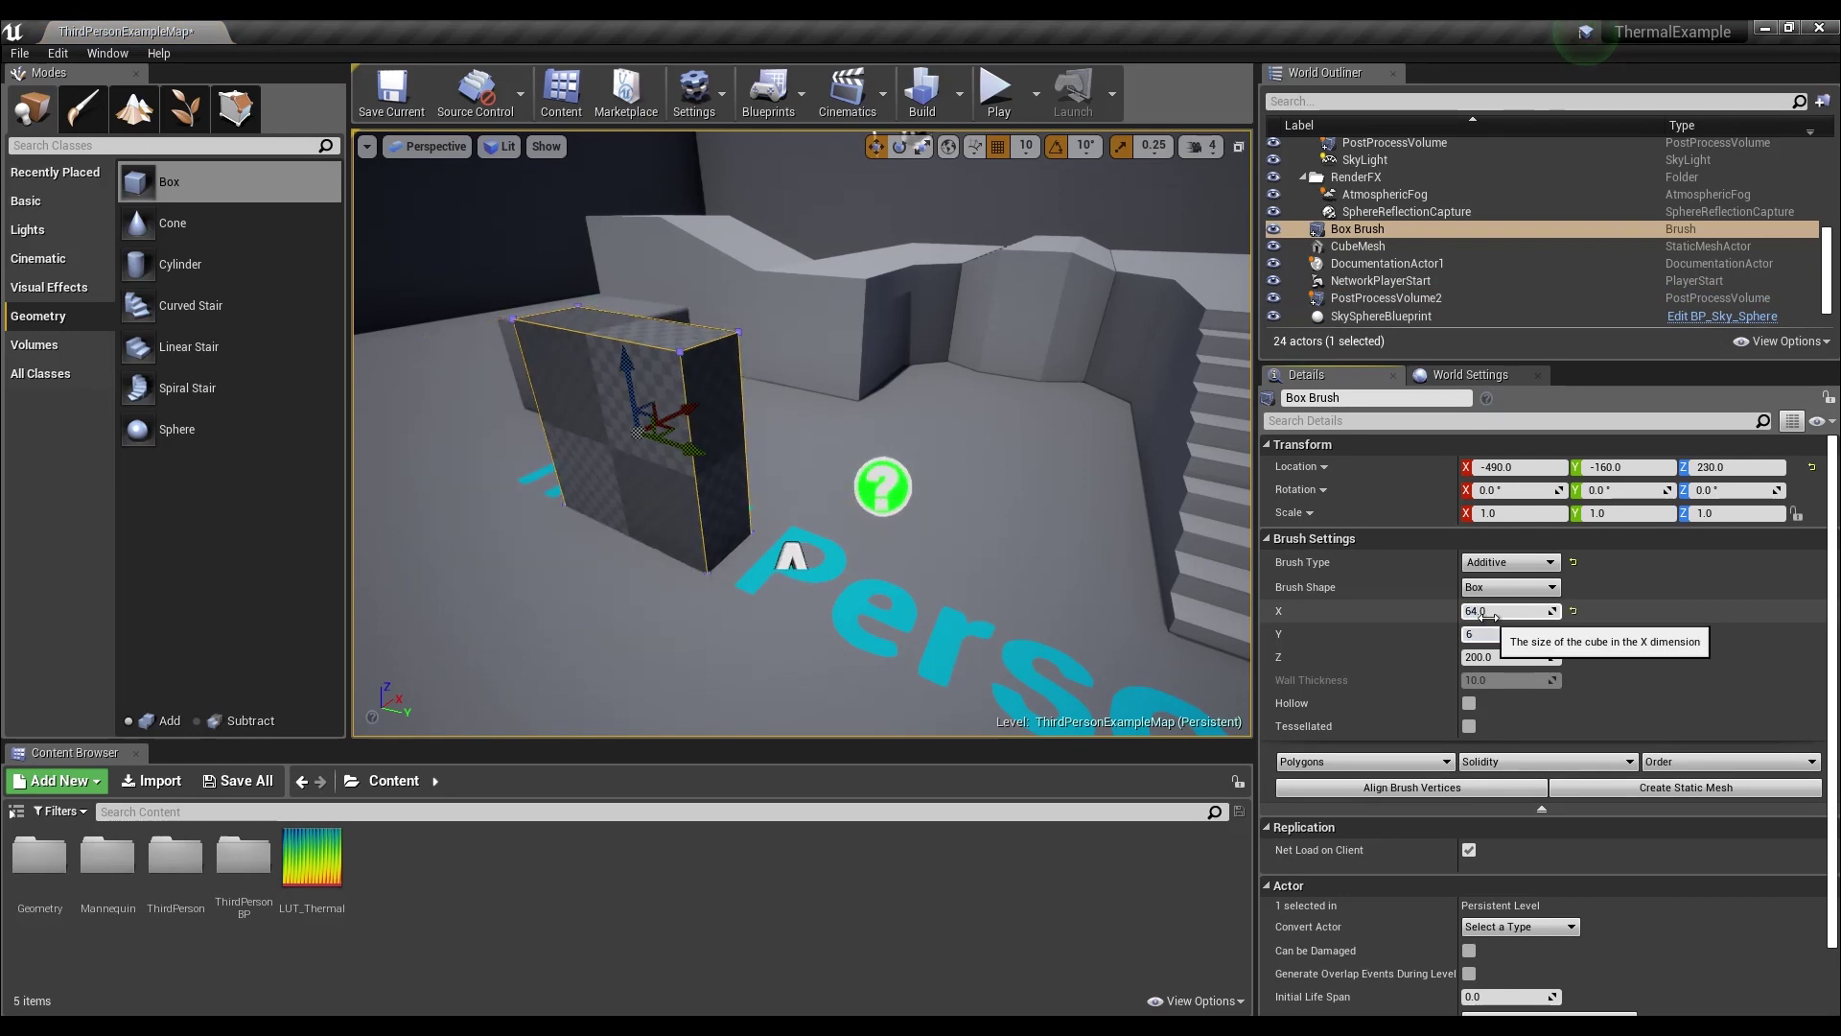
pyautogui.press('Tab')
pyautogui.write('64')
pyautogui.press('Return')
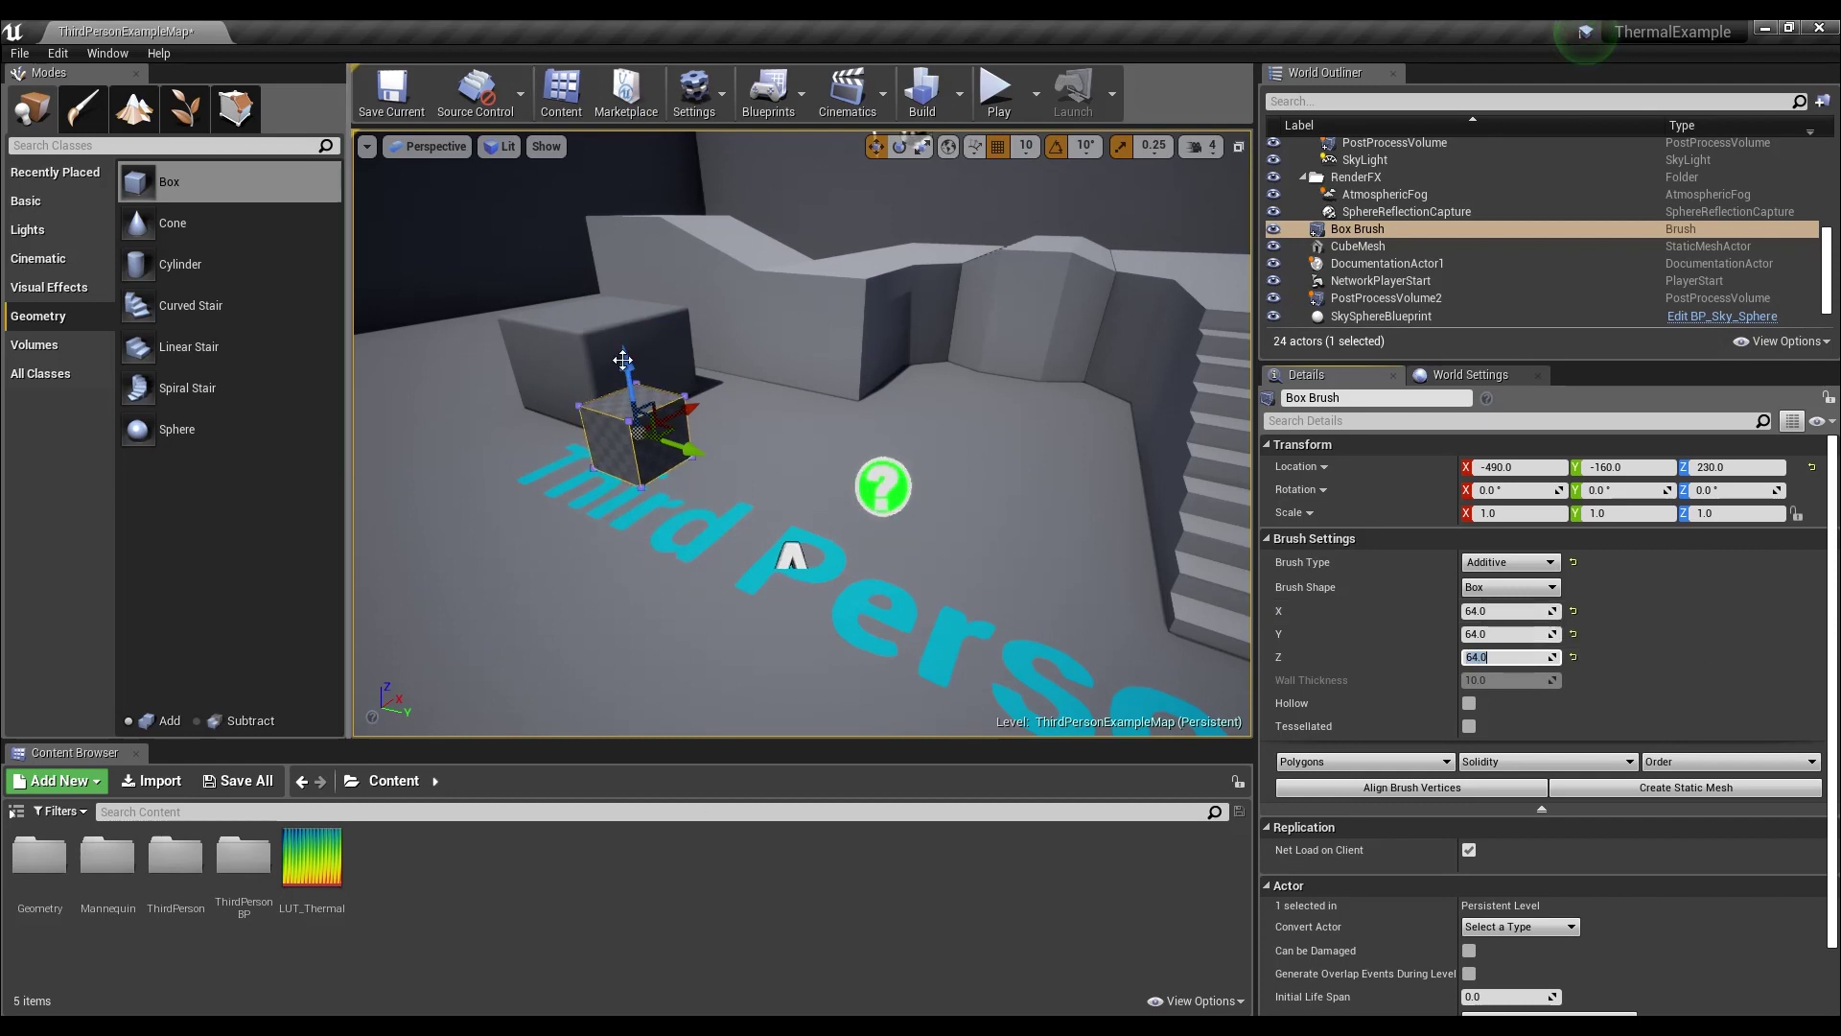
# - Lower the box brush to Z 160 and convert it to the static mesh Box_Brush_StaticMesh1 in the Content folder
pyautogui.moveTo(623, 359); pyautogui.dragTo(640, 433)
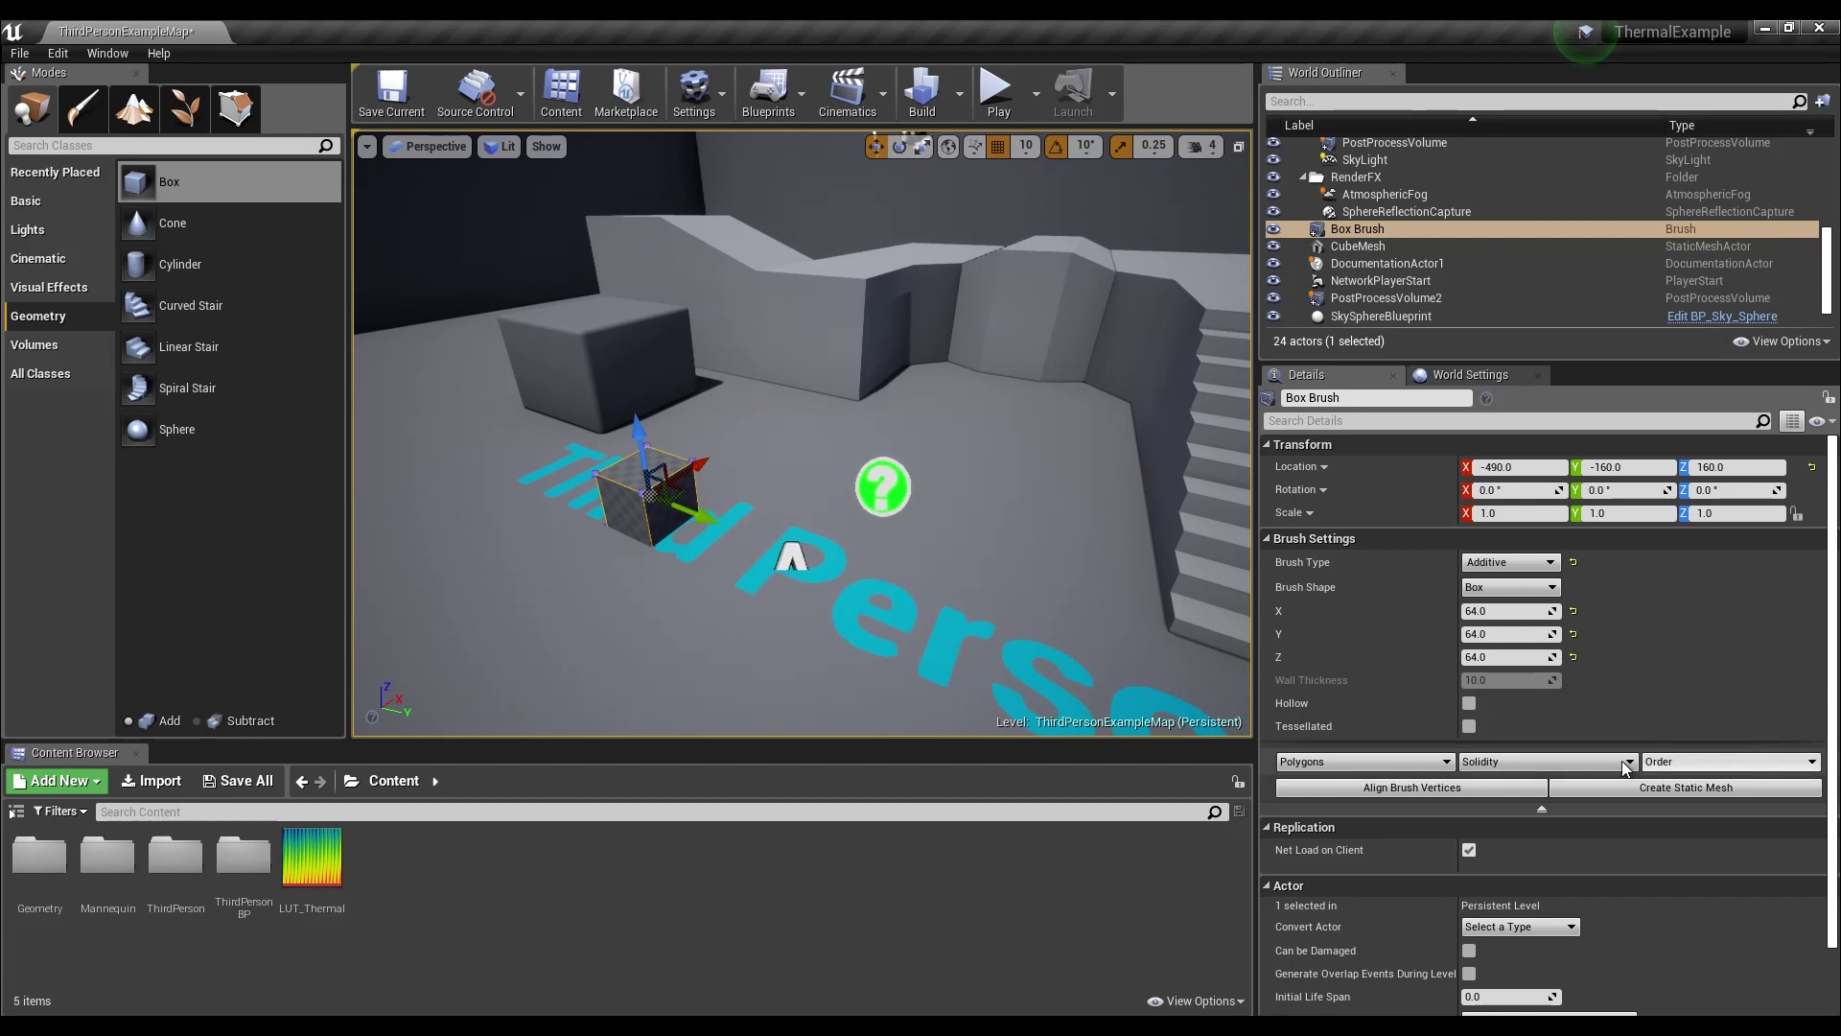
pyautogui.click(1677, 787)
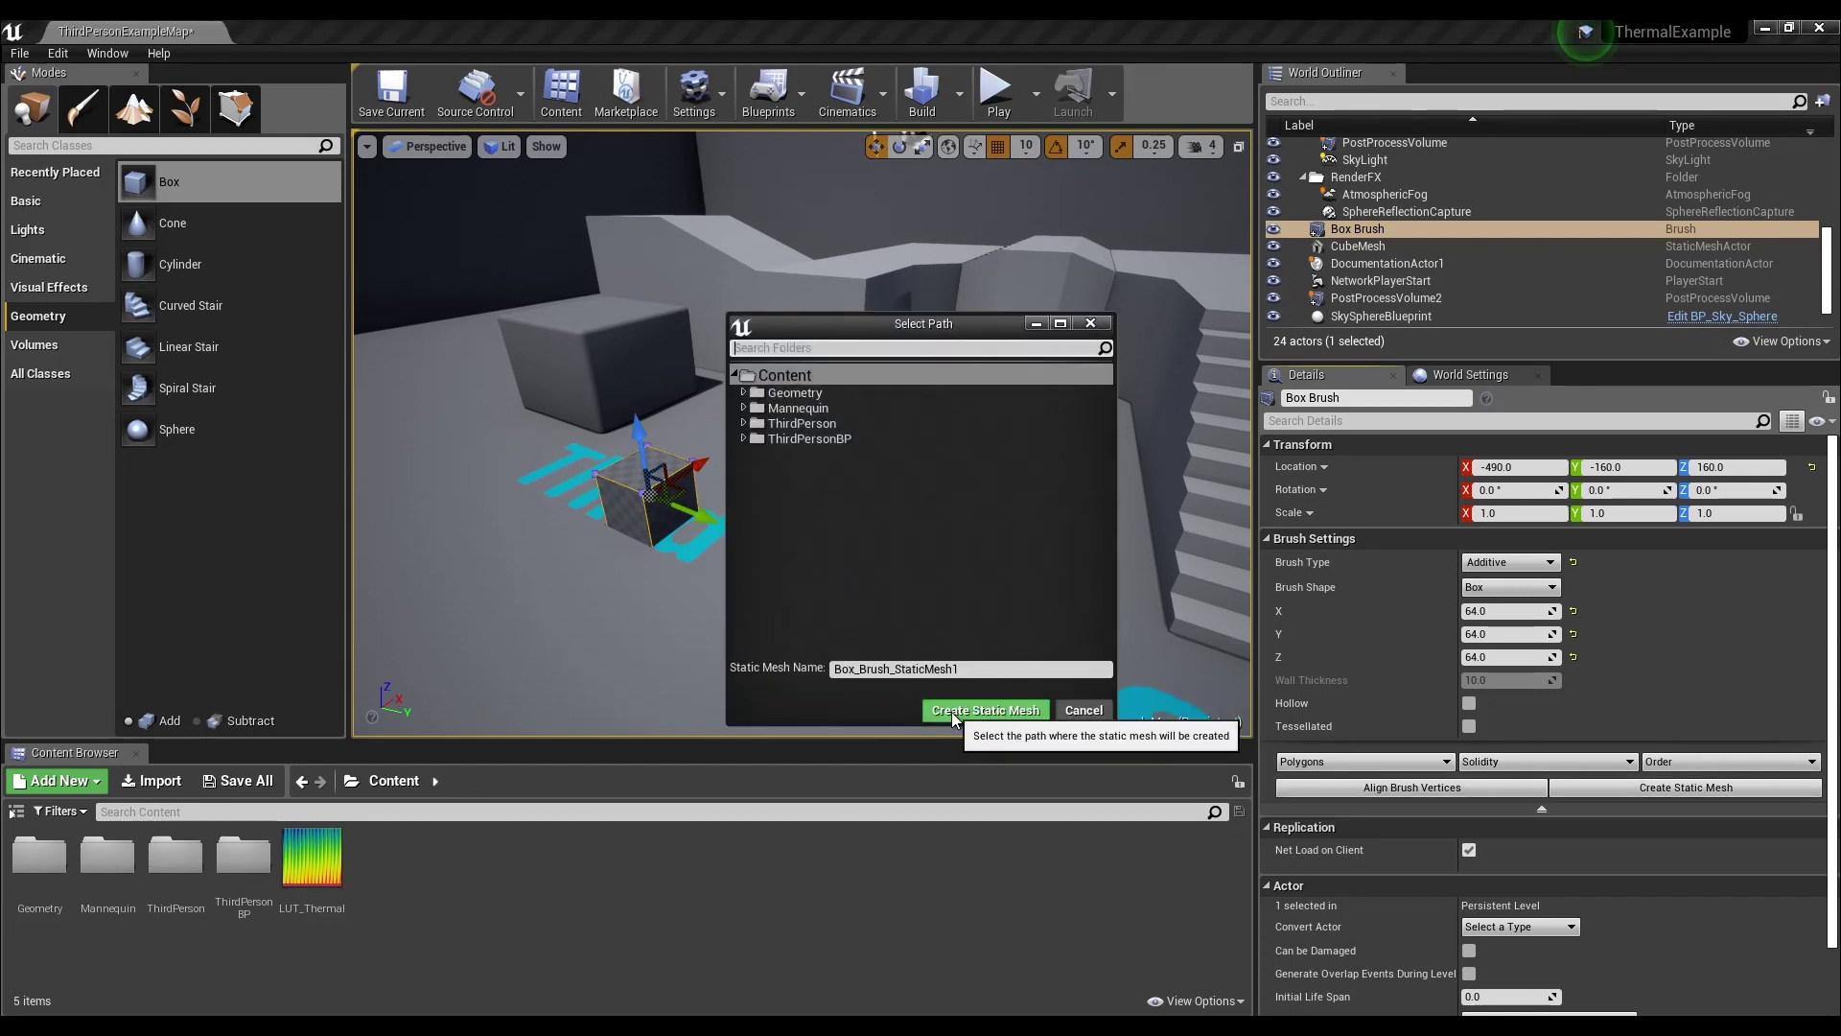
pyautogui.click(985, 709)
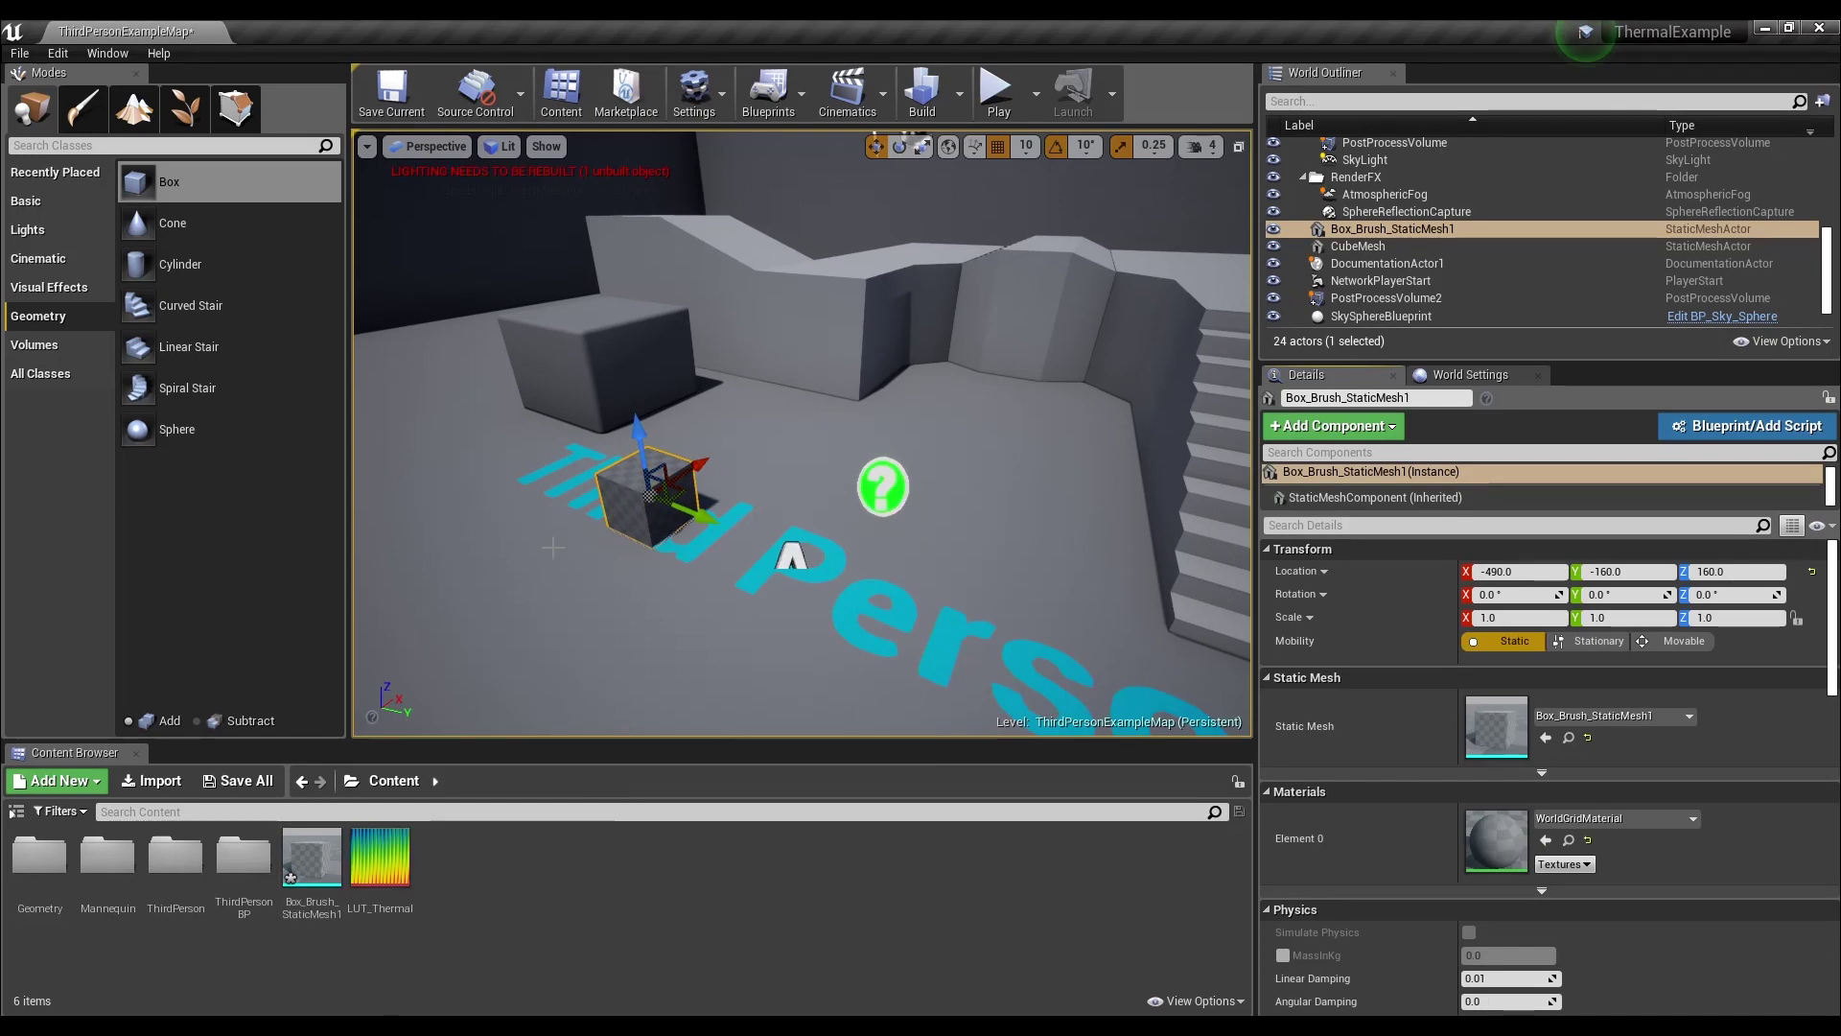
# - Create a new material named M_Base in the Content folder
pyautogui.rightClick(462, 868)
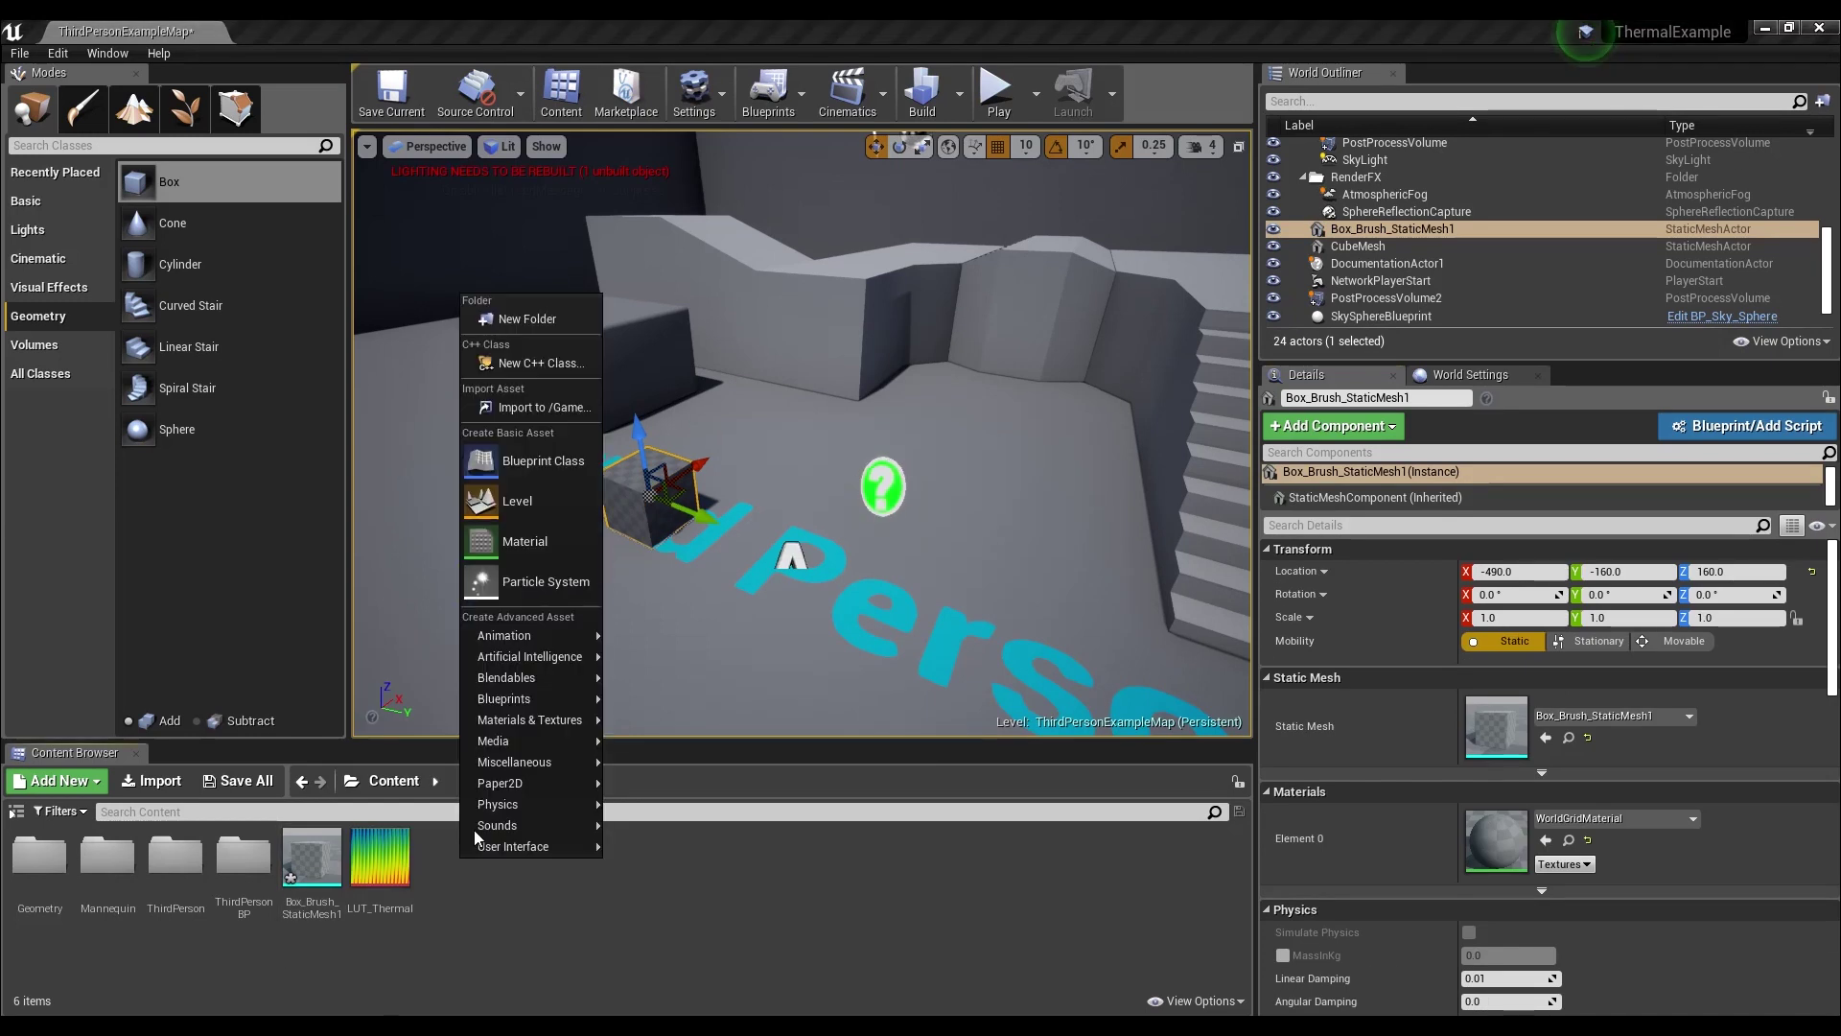
pyautogui.click(537, 539)
pyautogui.write('M')
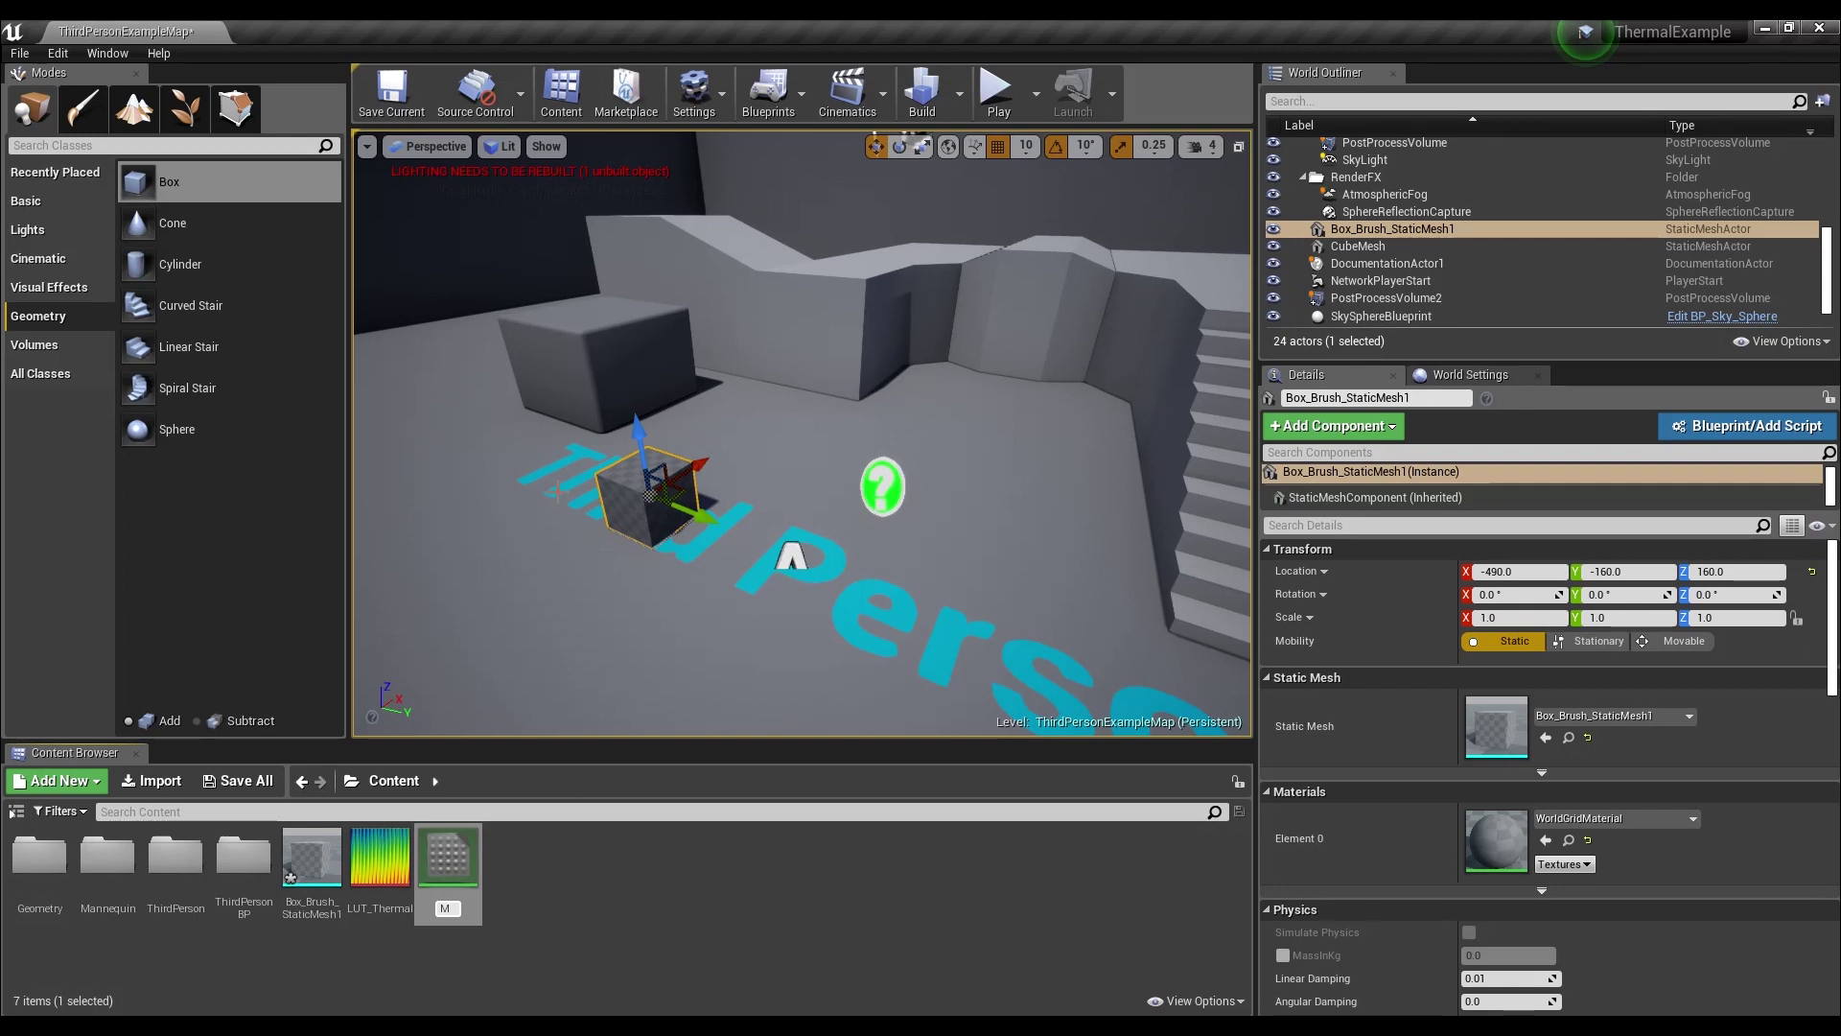
pyautogui.write('_Base')
pyautogui.press('Return')
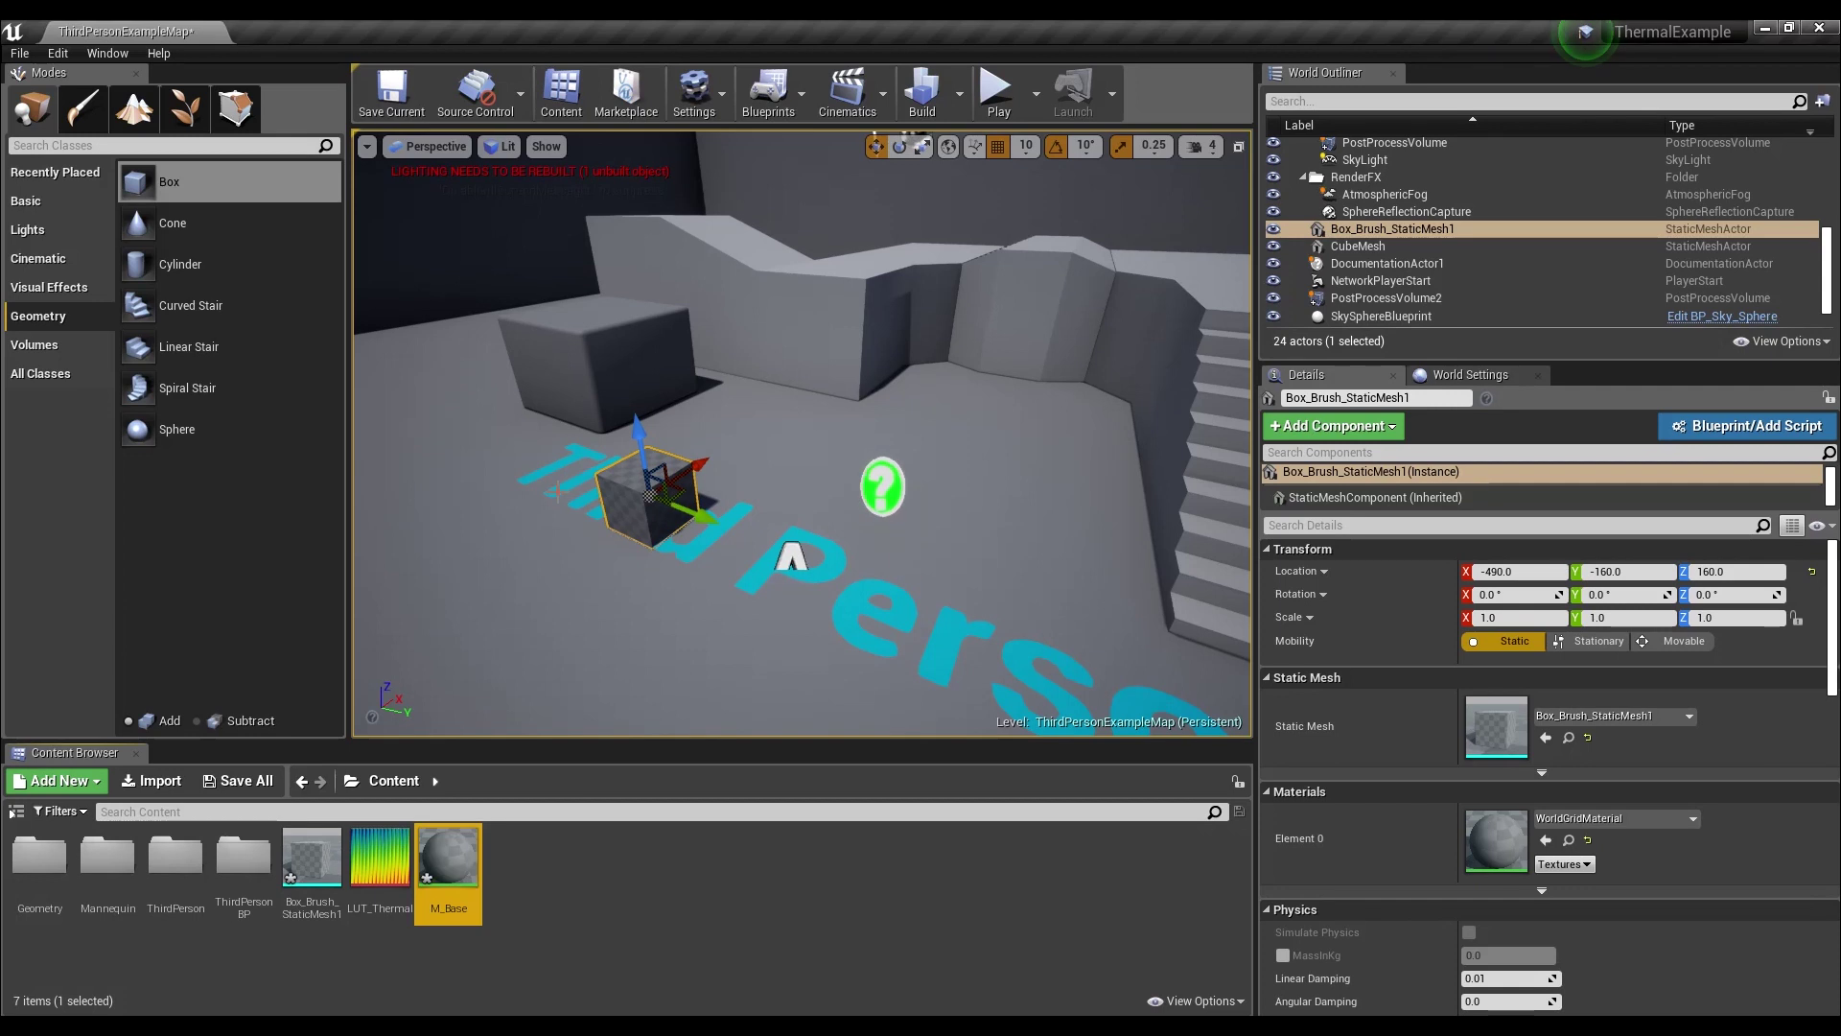
# - Open M_Base for editing and apply the material to the small box in the level
pyautogui.doubleClick(448, 863)
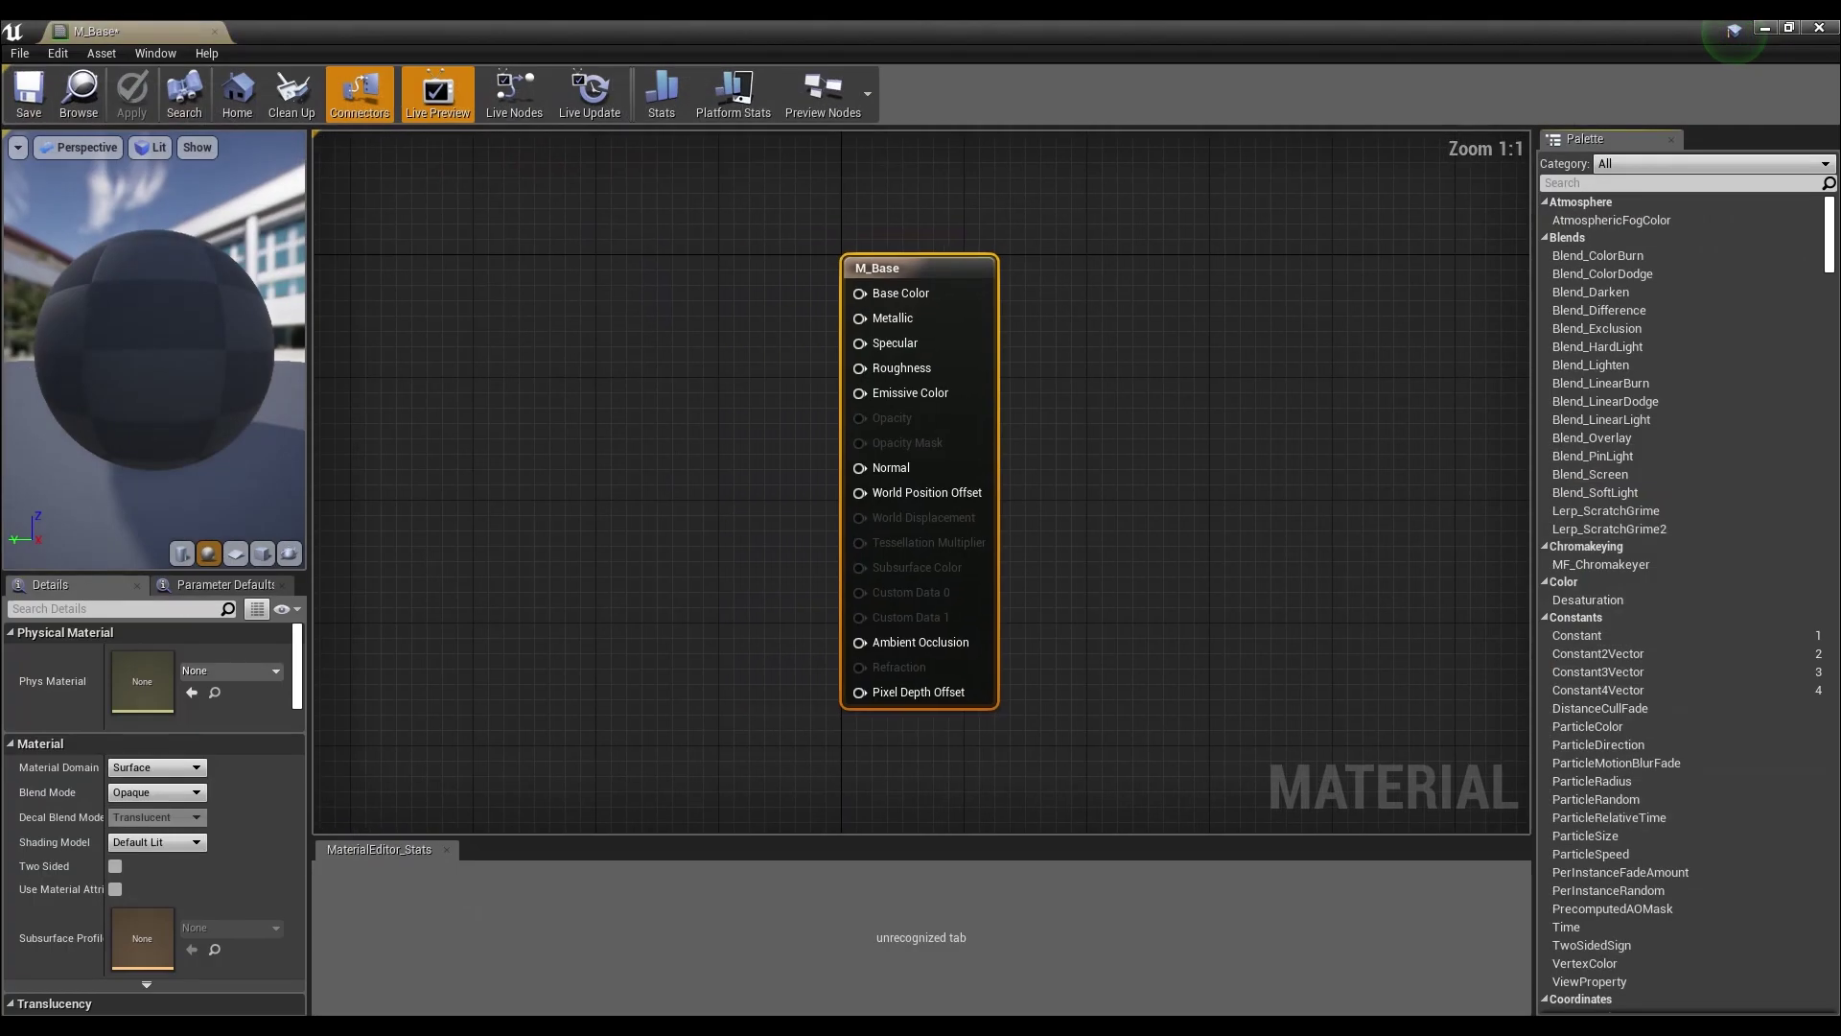
pyautogui.moveTo(921, 29); pyautogui.dragTo(1651, 147)
pyautogui.moveTo(444, 860); pyautogui.dragTo(621, 490)
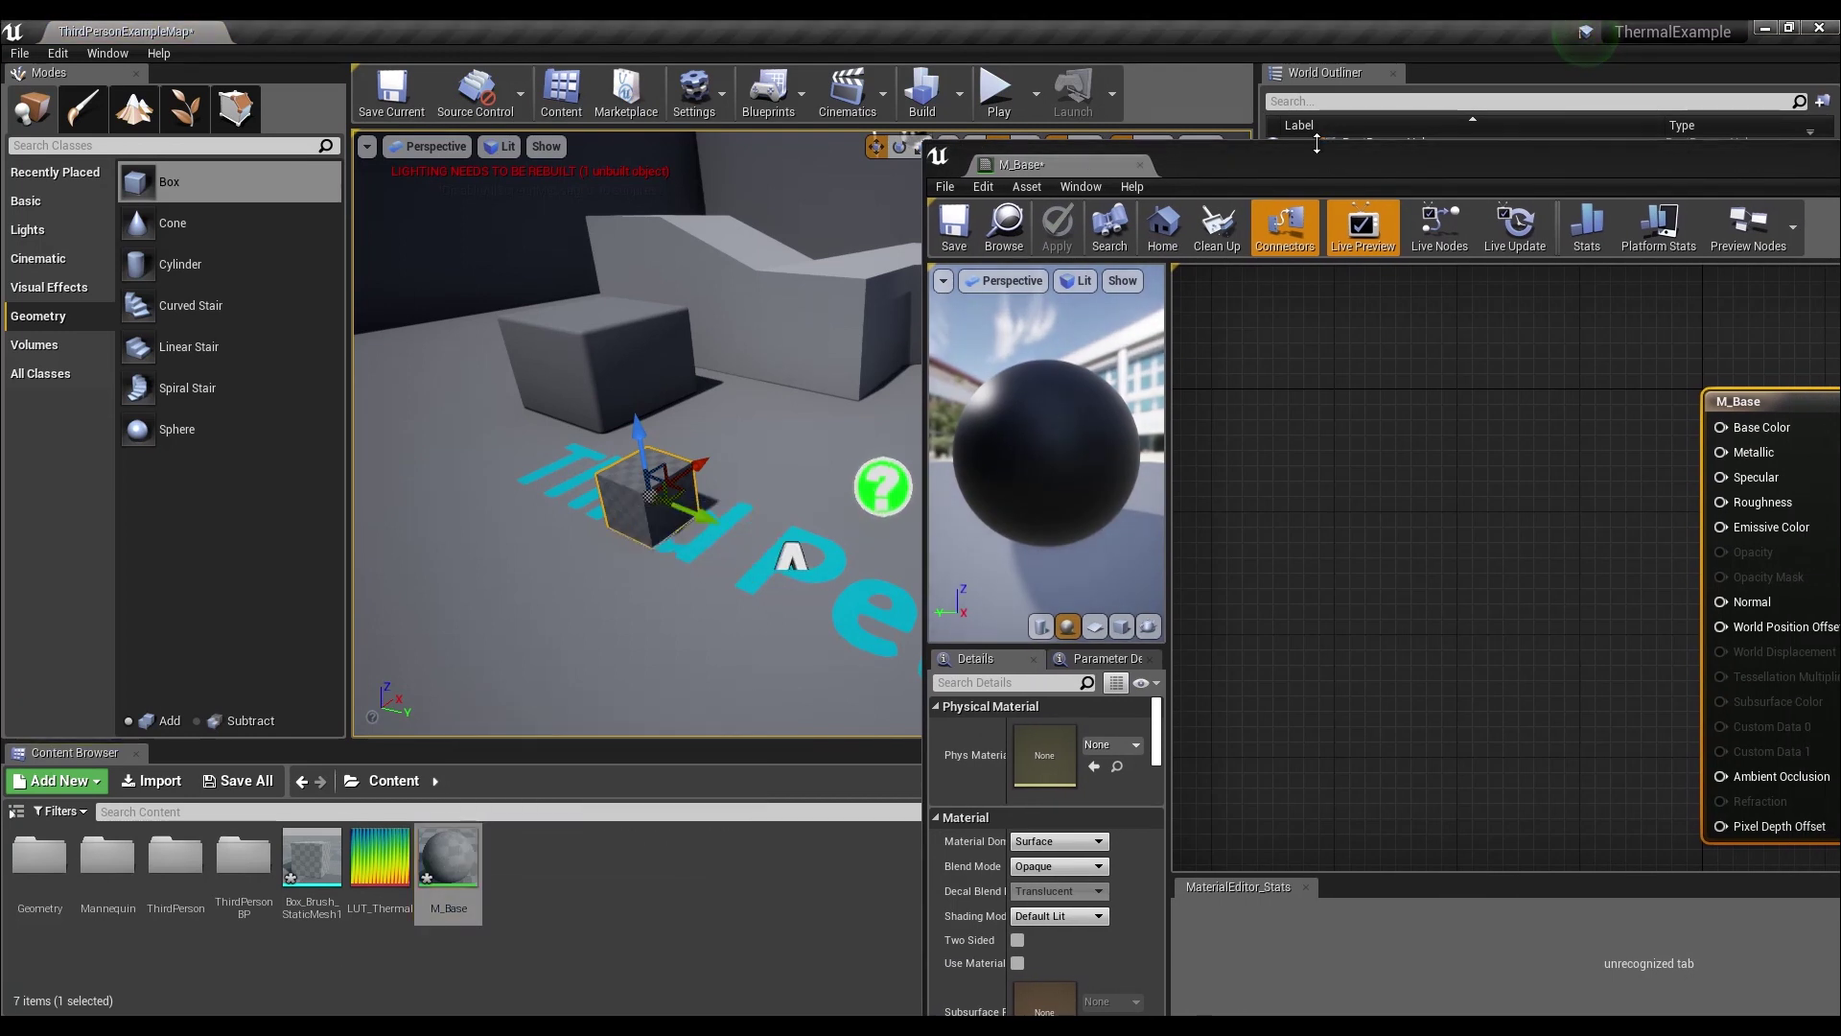
pyautogui.moveTo(1310, 156); pyautogui.dragTo(1019, 113)
# - Add a Constant3Vector node connected to M_Base's Base Color and place it level with that input
pyautogui.moveTo(1442, 386); pyautogui.dragTo(1071, 397)
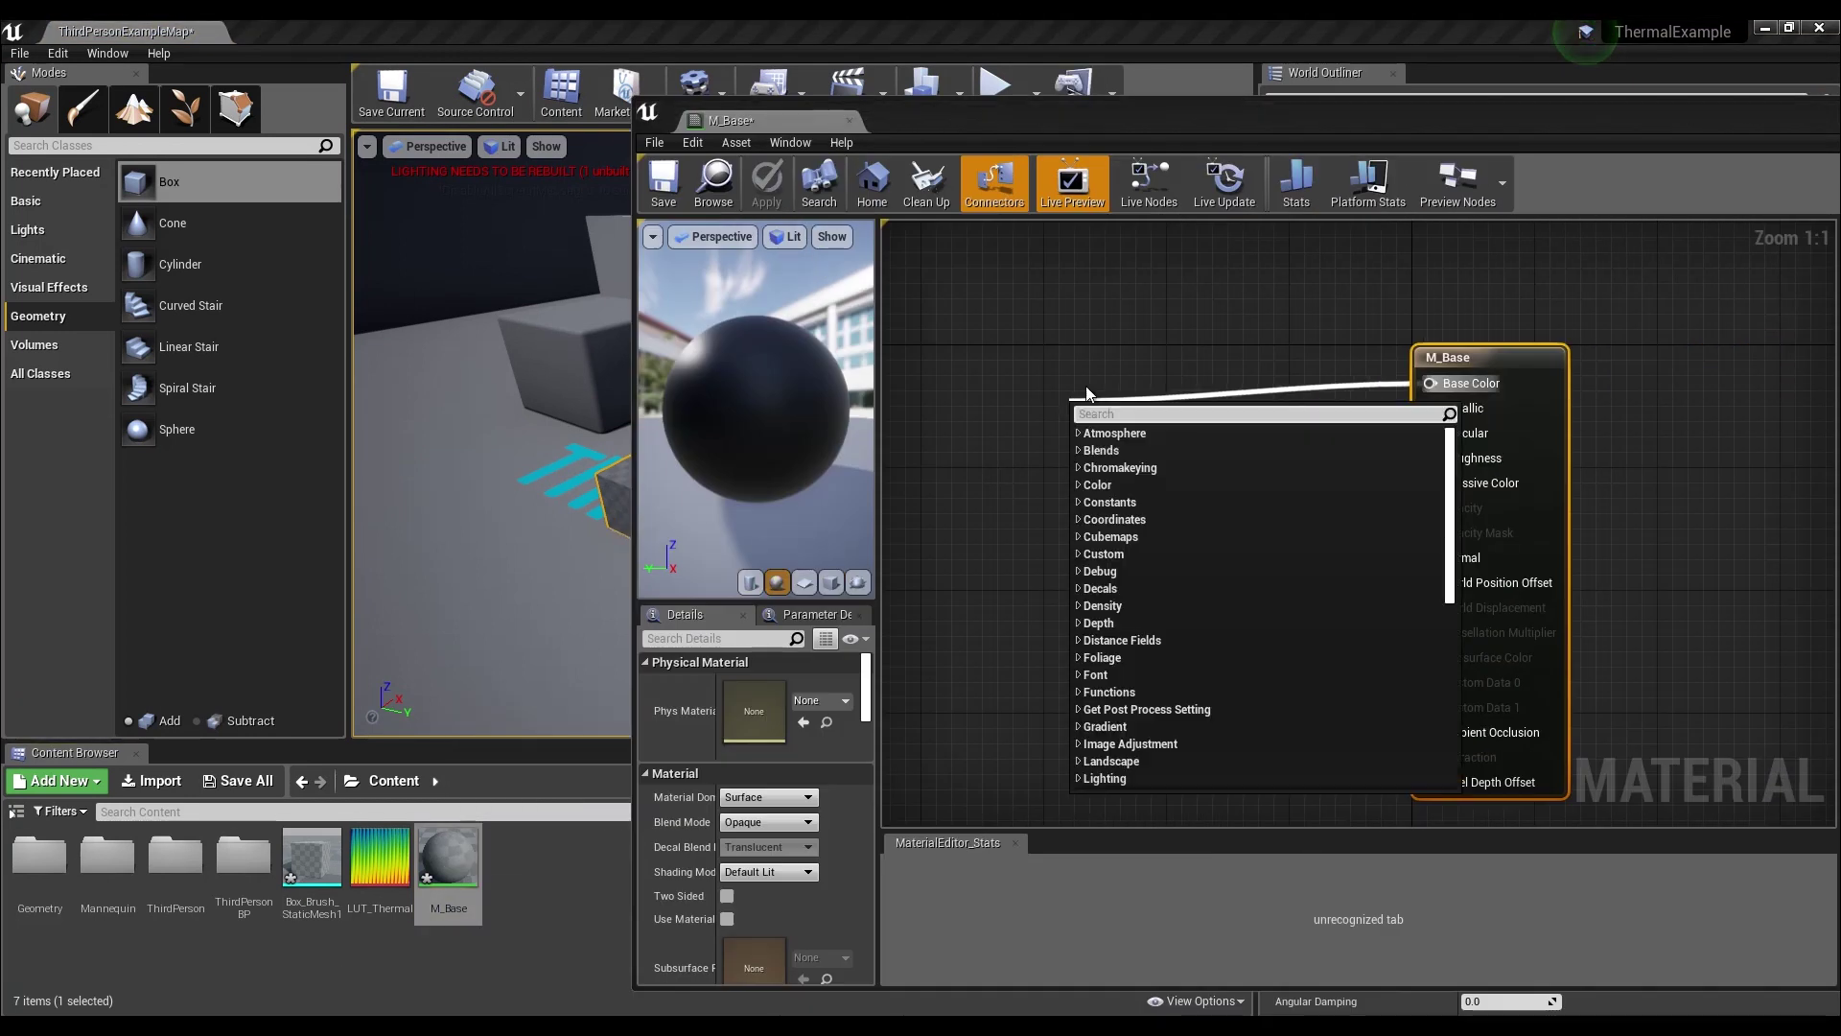
pyautogui.write('const')
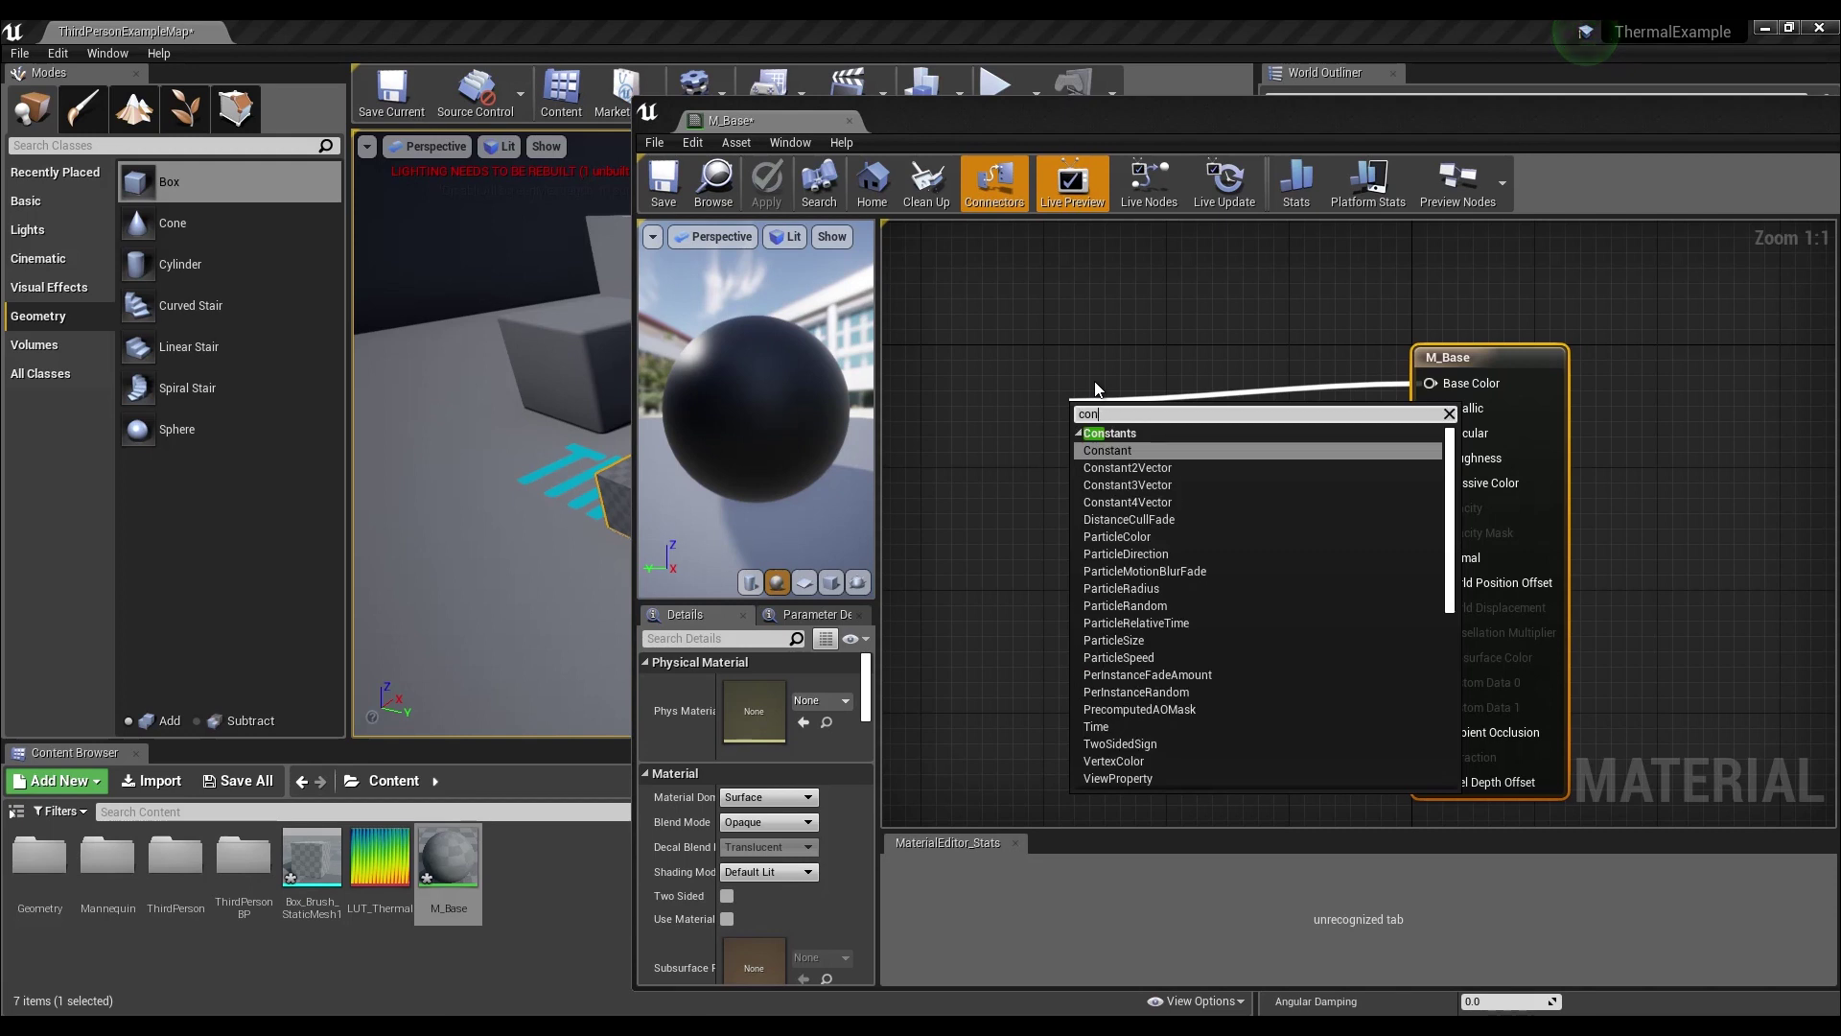
pyautogui.press('Down')
pyautogui.press('Down')
pyautogui.press('Return')
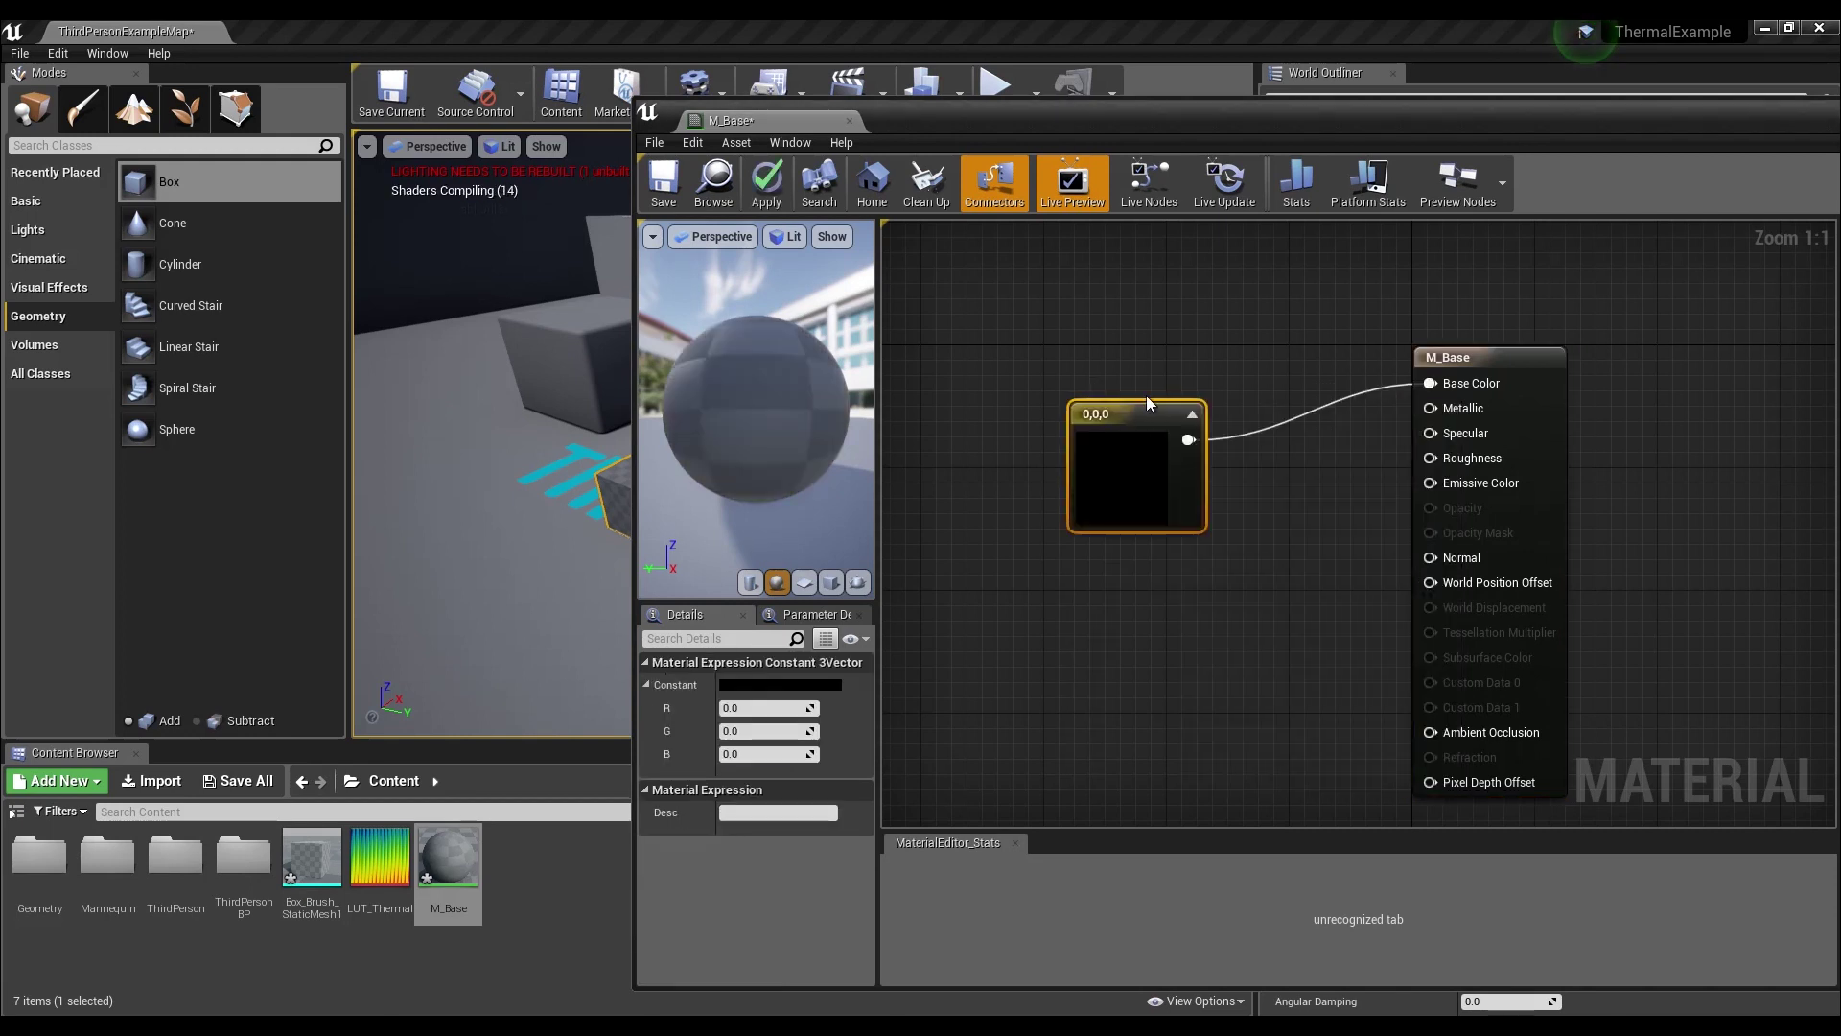
pyautogui.moveTo(1141, 418); pyautogui.dragTo(1147, 378)
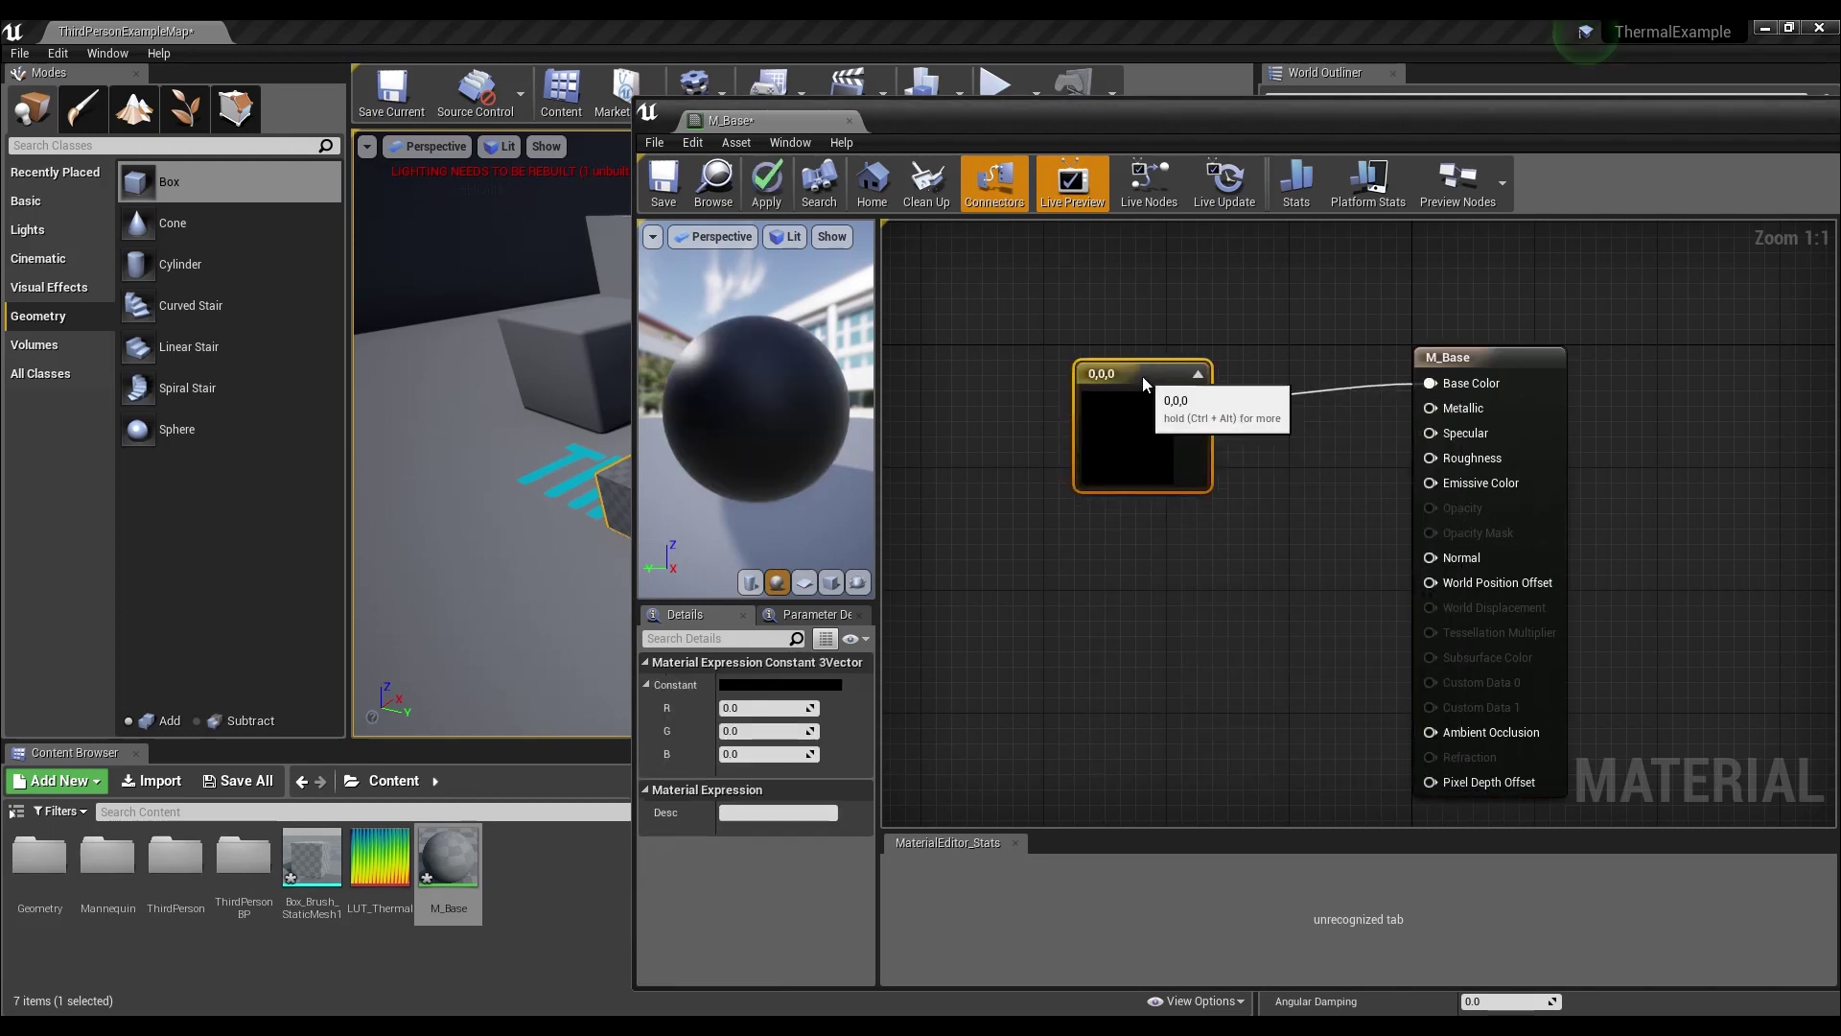
# - Set the Constant3Vector to a bright blue (R 0, G 0.272872, B 0.838542) and save M_Base
pyautogui.click(768, 686)
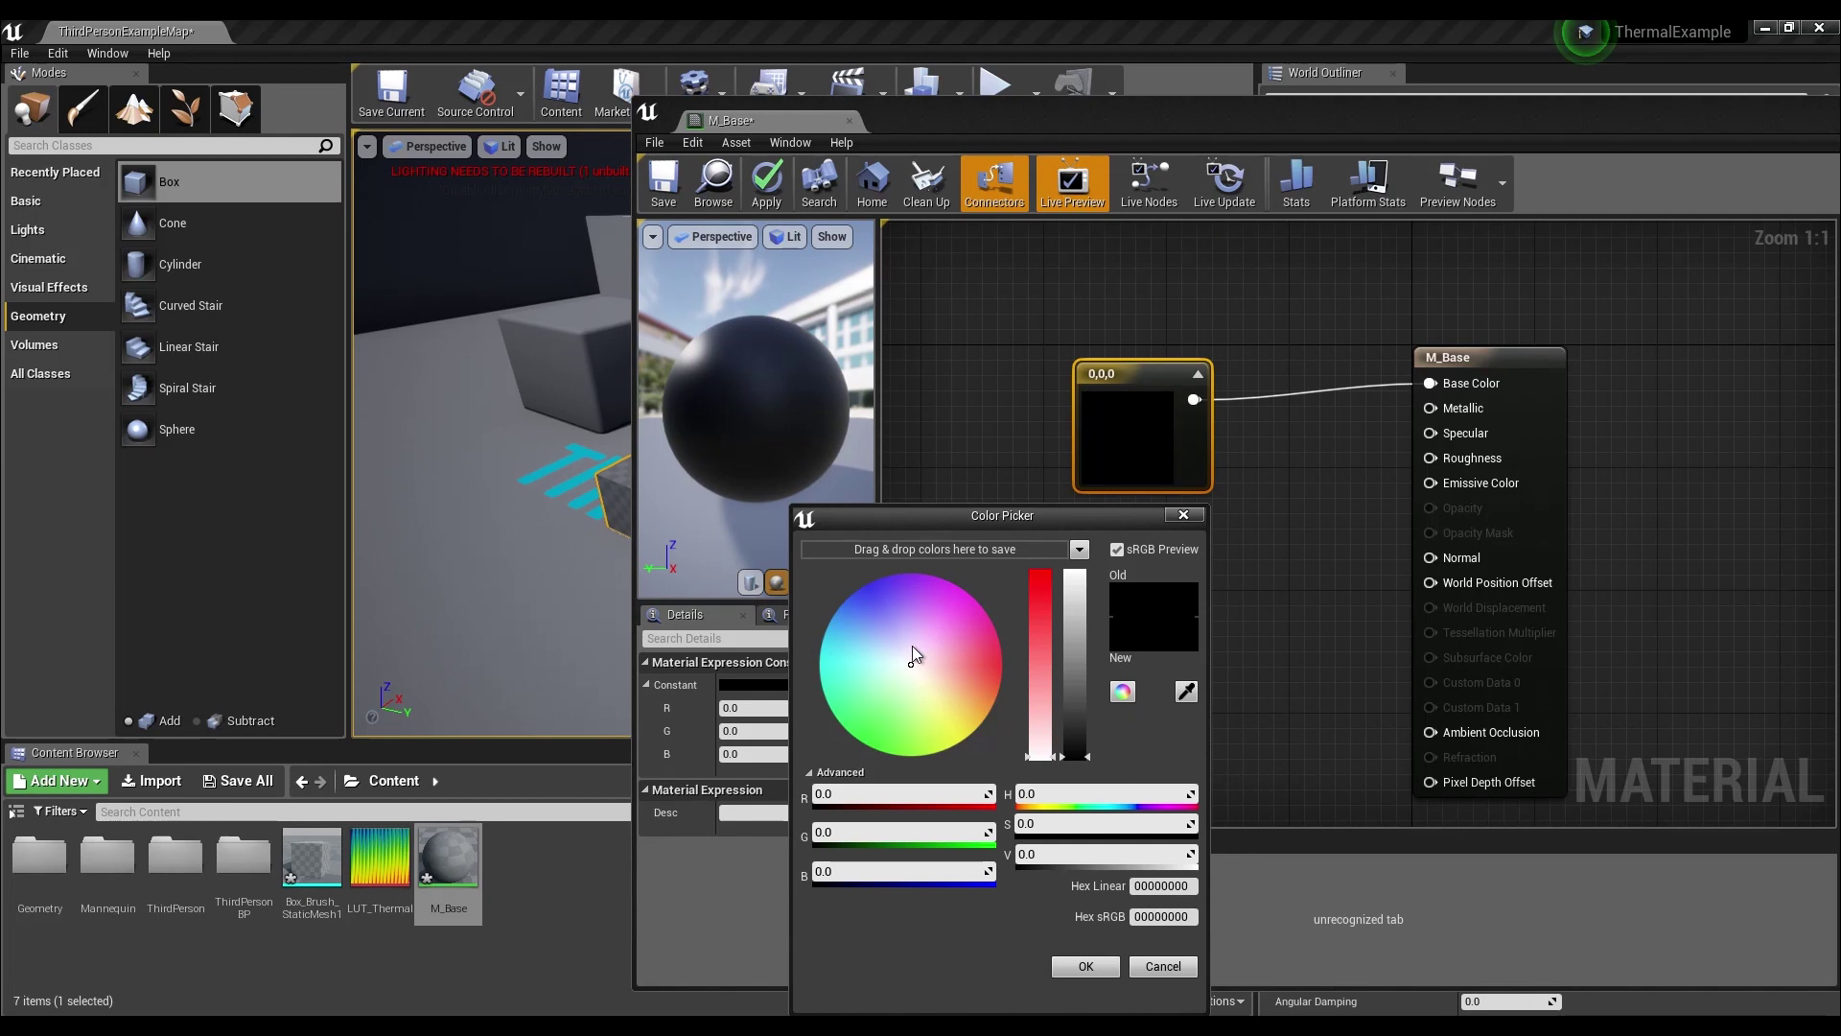
pyautogui.moveTo(913, 648); pyautogui.dragTo(882, 577)
pyautogui.click(1075, 628)
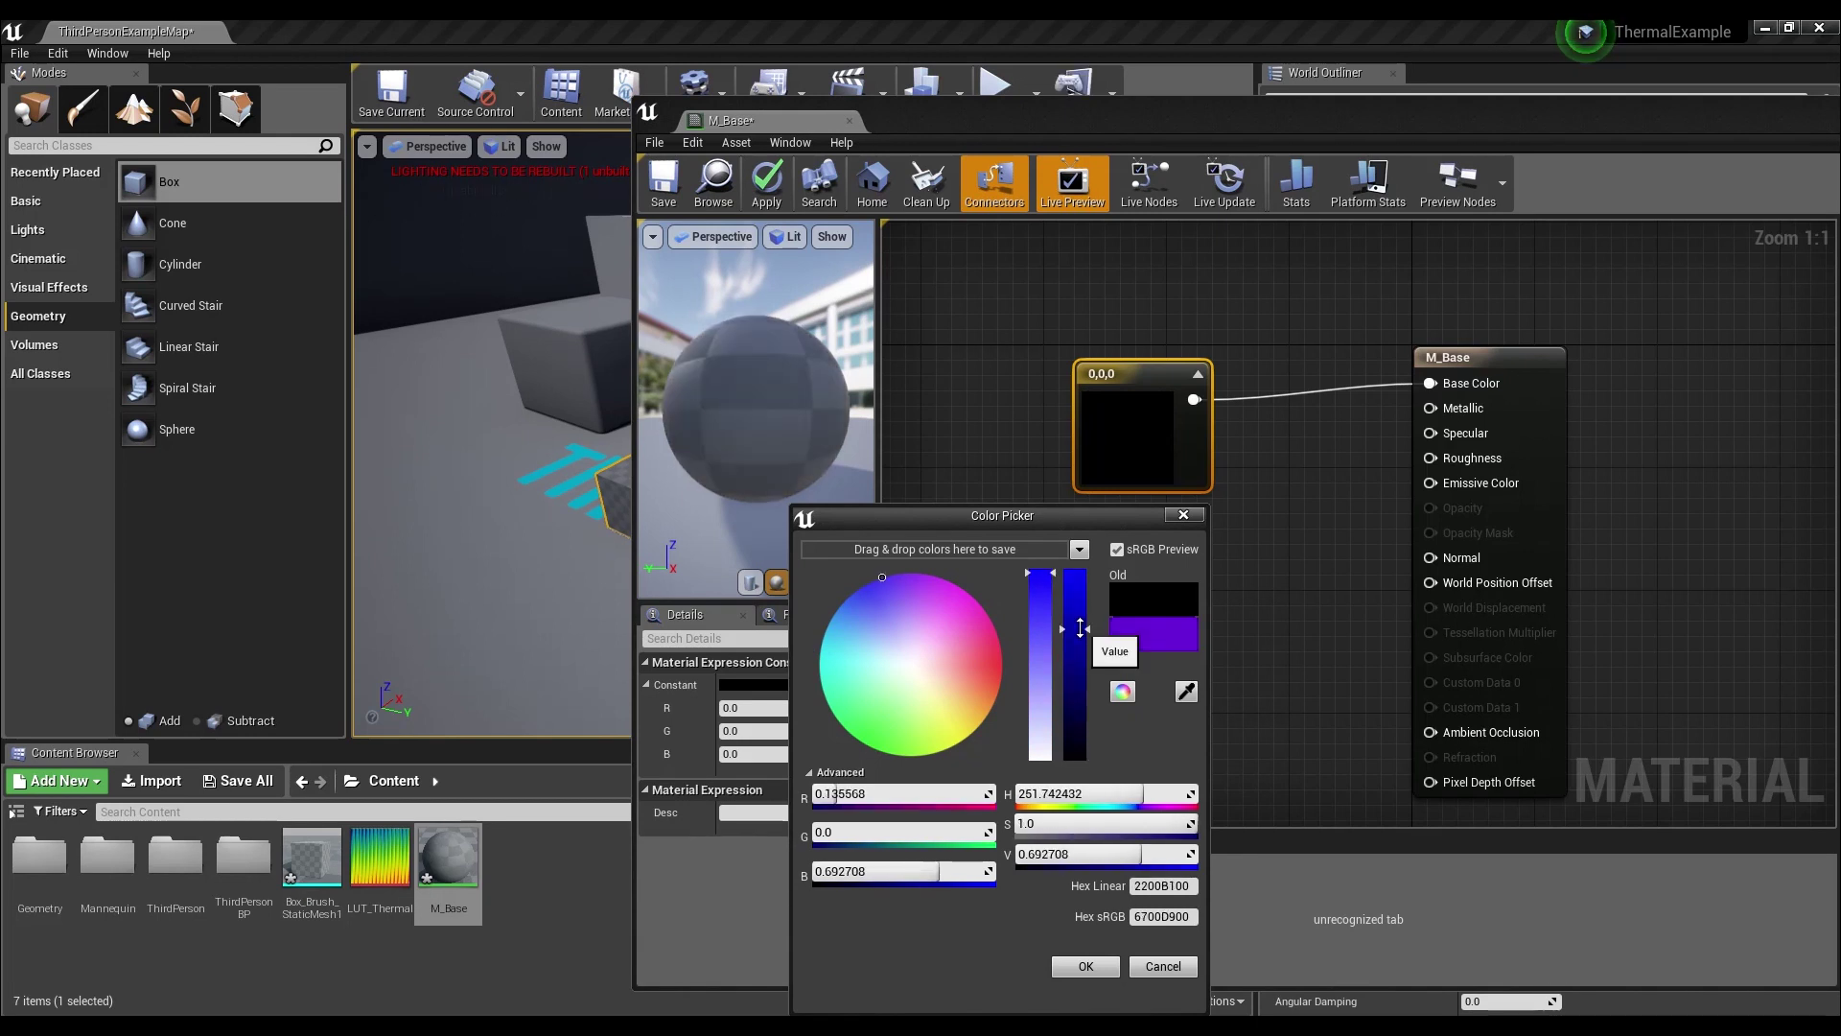
pyautogui.moveTo(1081, 628); pyautogui.dragTo(1081, 602)
pyautogui.moveTo(867, 607); pyautogui.dragTo(839, 604)
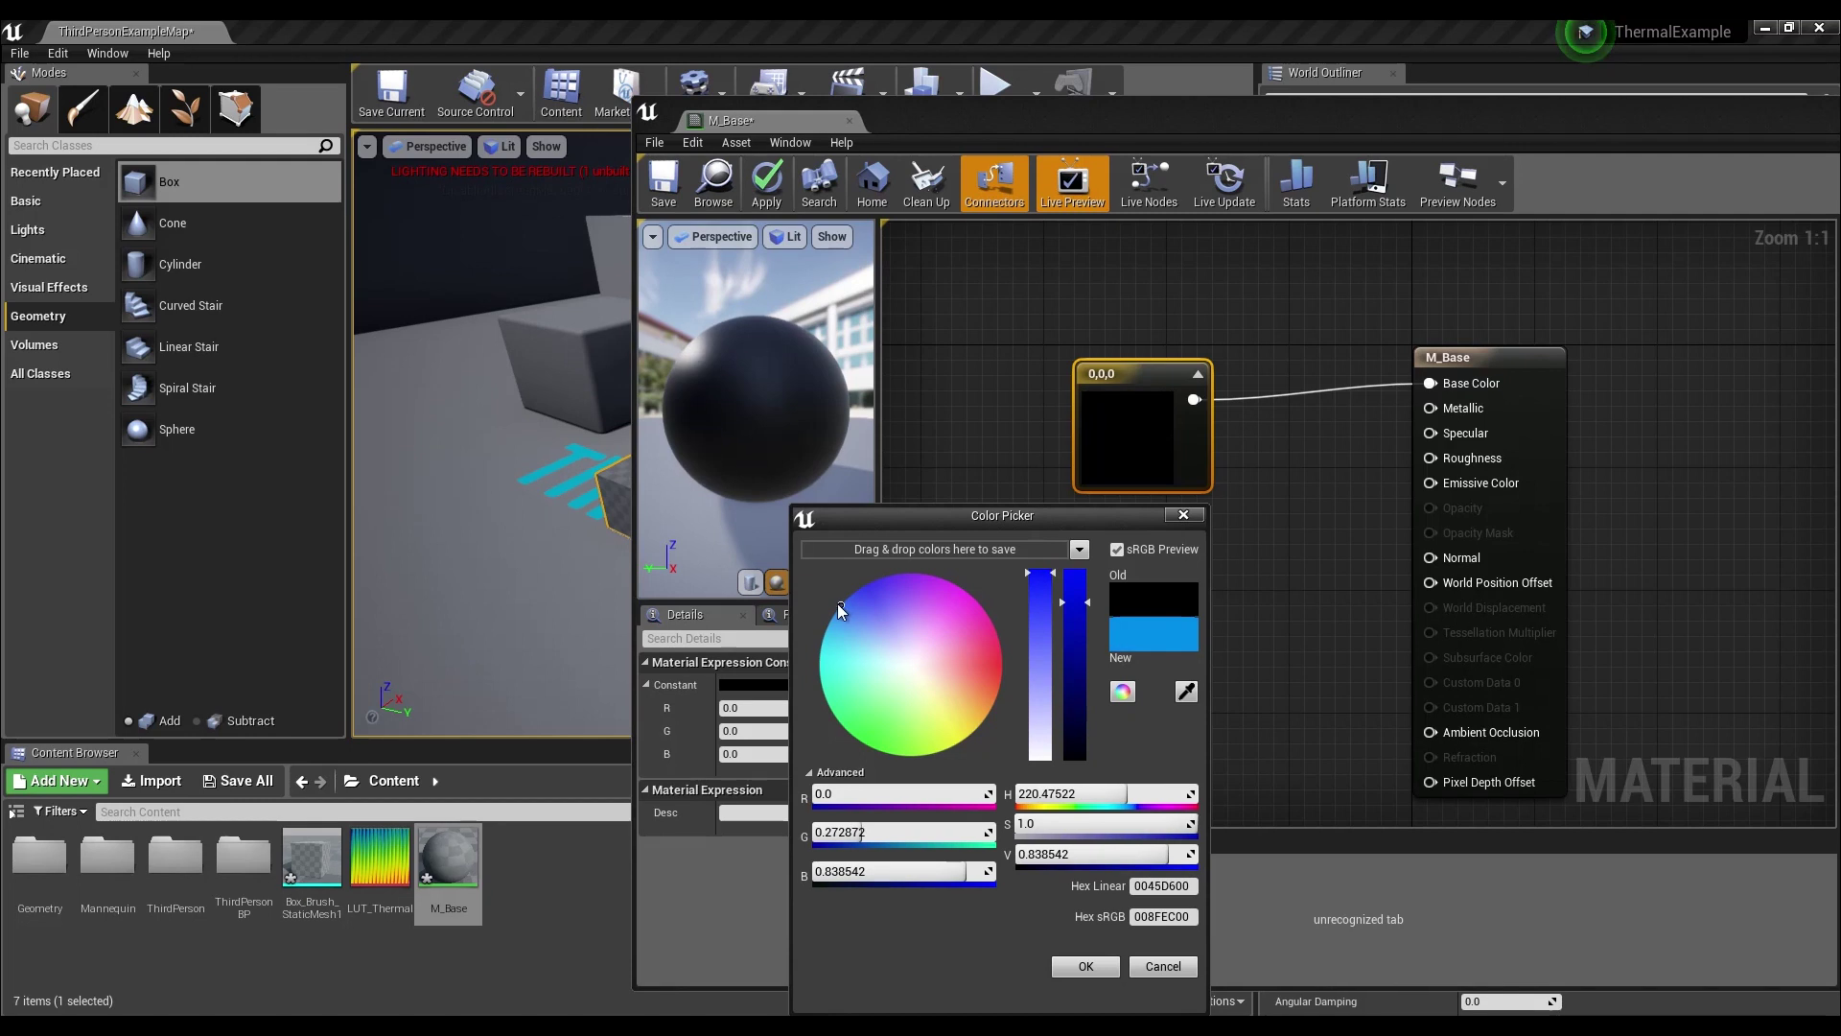
pyautogui.click(1084, 965)
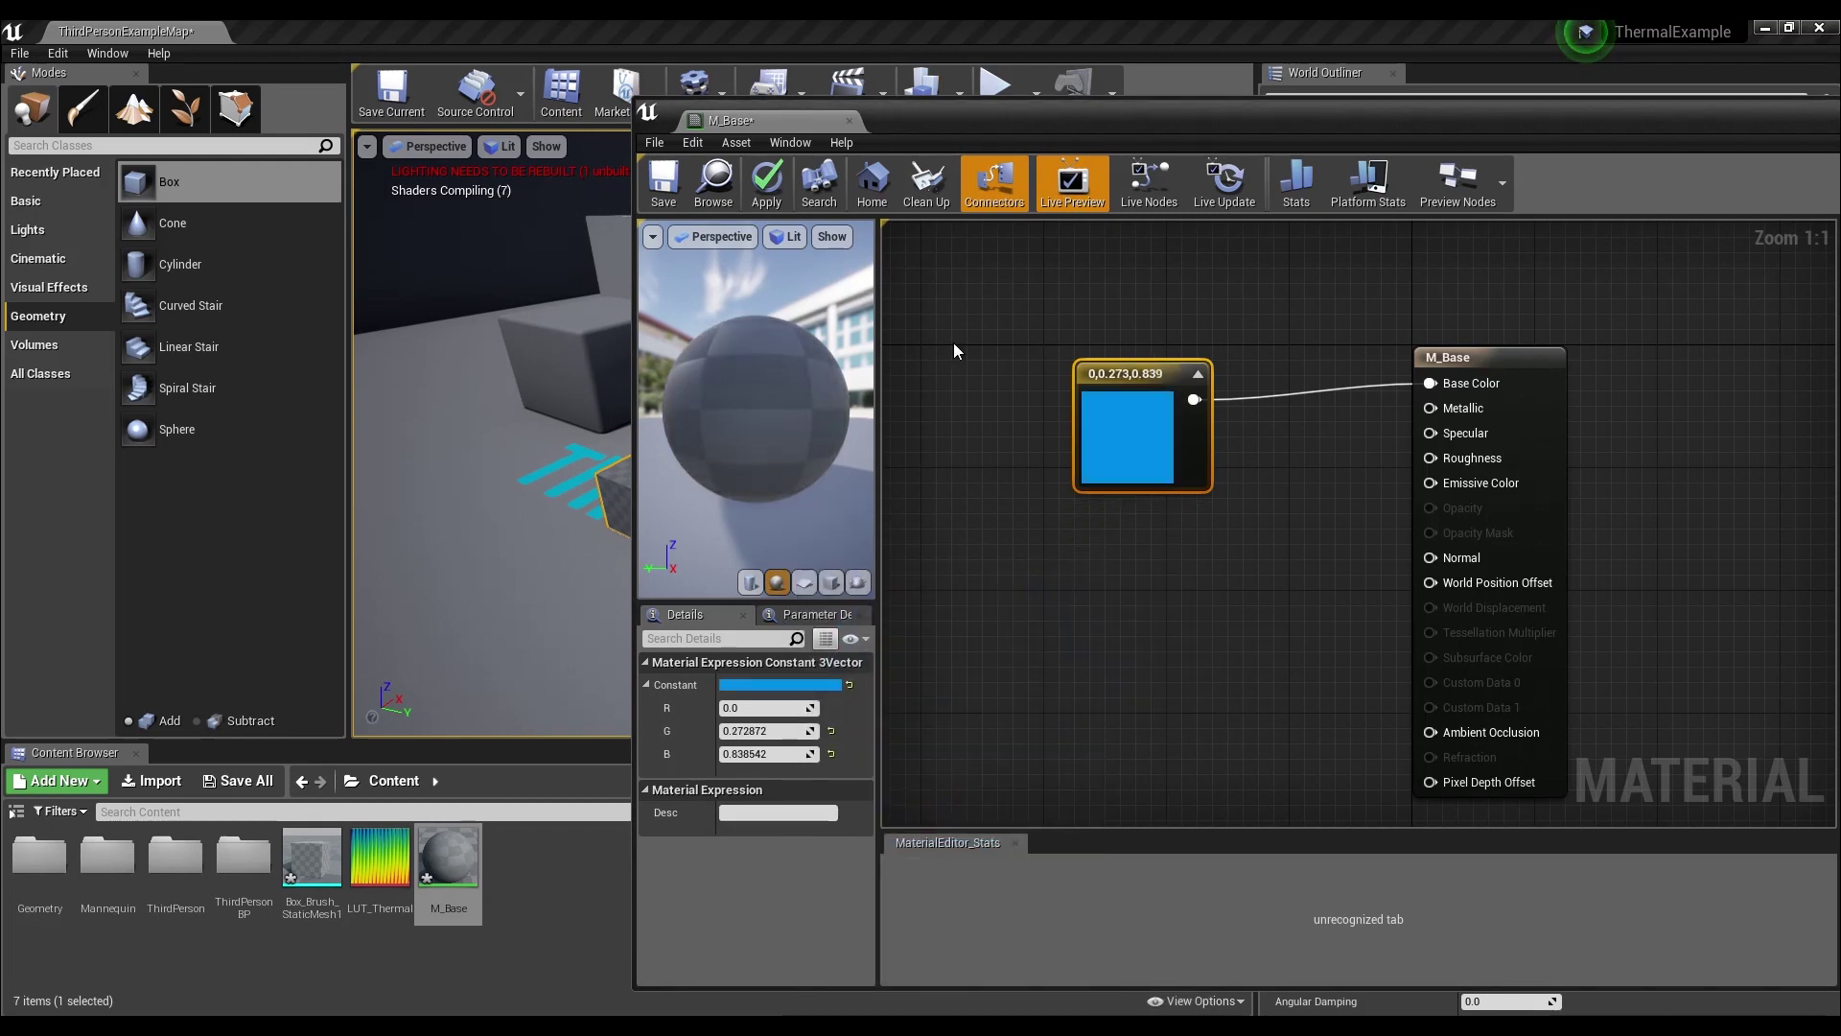
pyautogui.click(663, 182)
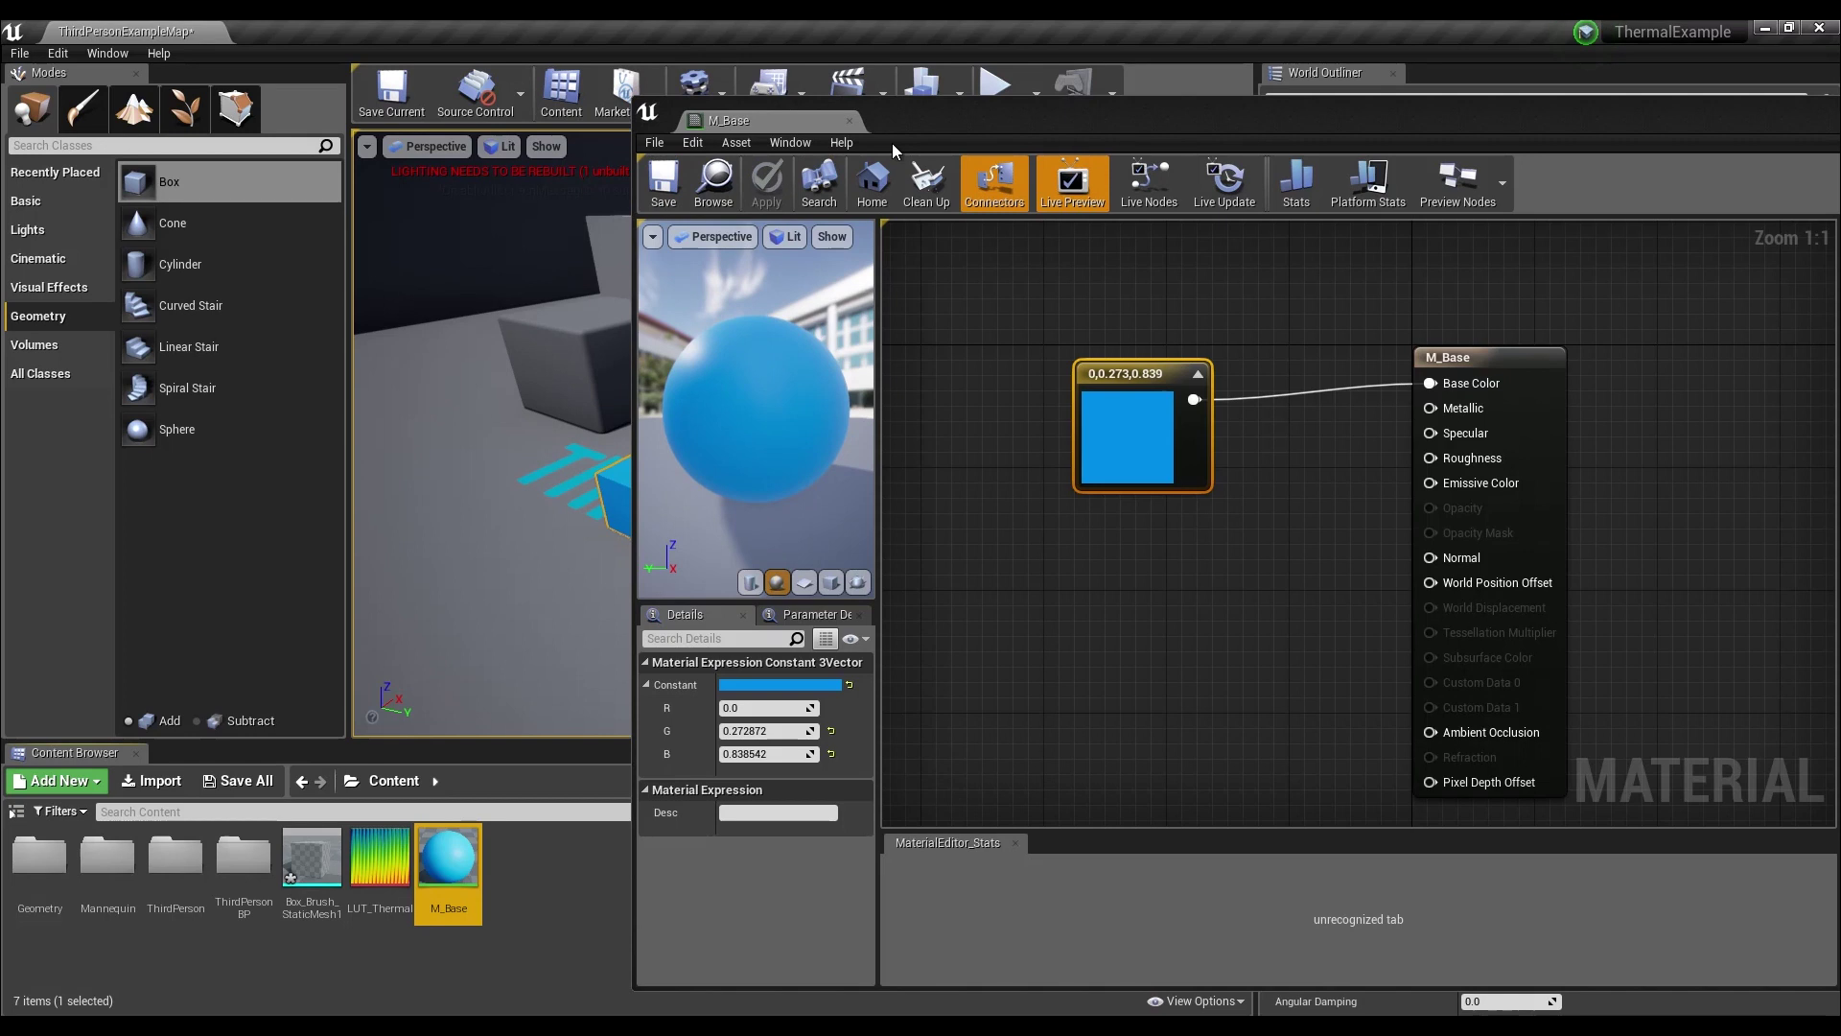
# - Move the material editor out of the way and duplicate the blue box twice on the floor, with the second copy at X -300, Y -130
pyautogui.moveTo(895, 122); pyautogui.dragTo(1178, 144)
pyautogui.moveTo(777, 428); pyautogui.dragTo(789, 453, button='right')
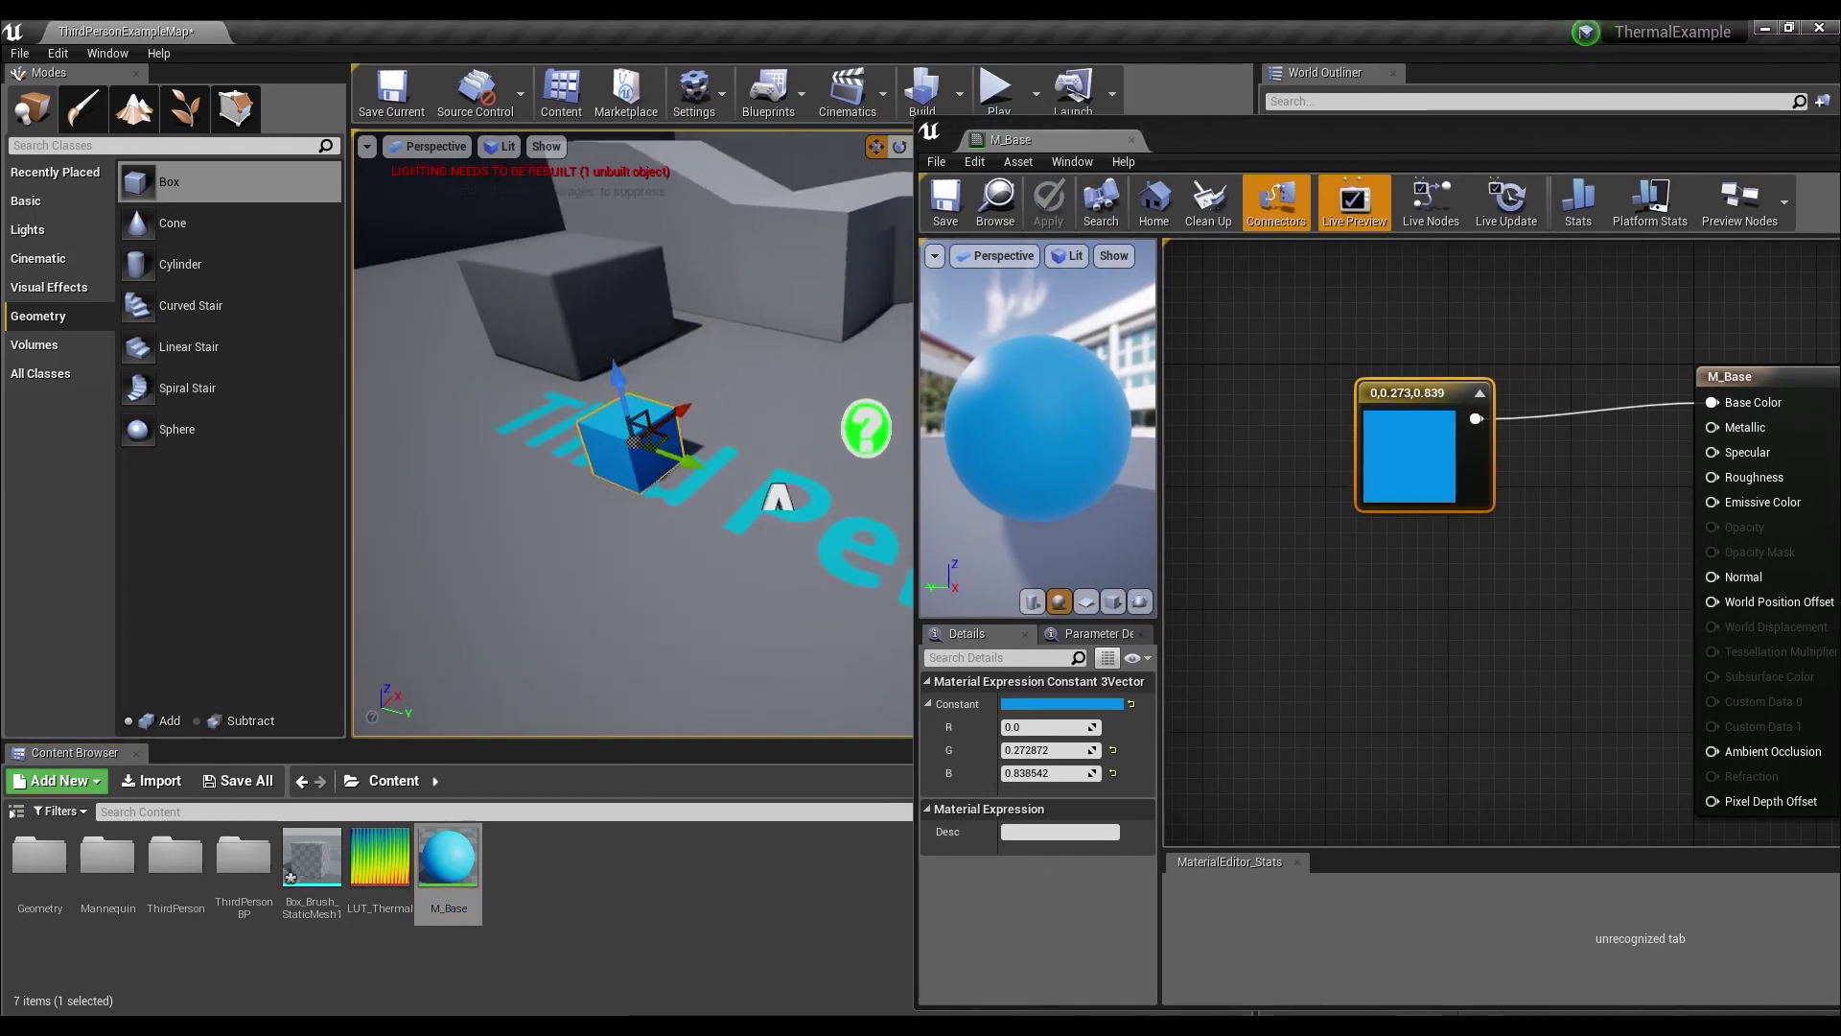
pyautogui.moveTo(1321, 159); pyautogui.dragTo(1840, 119)
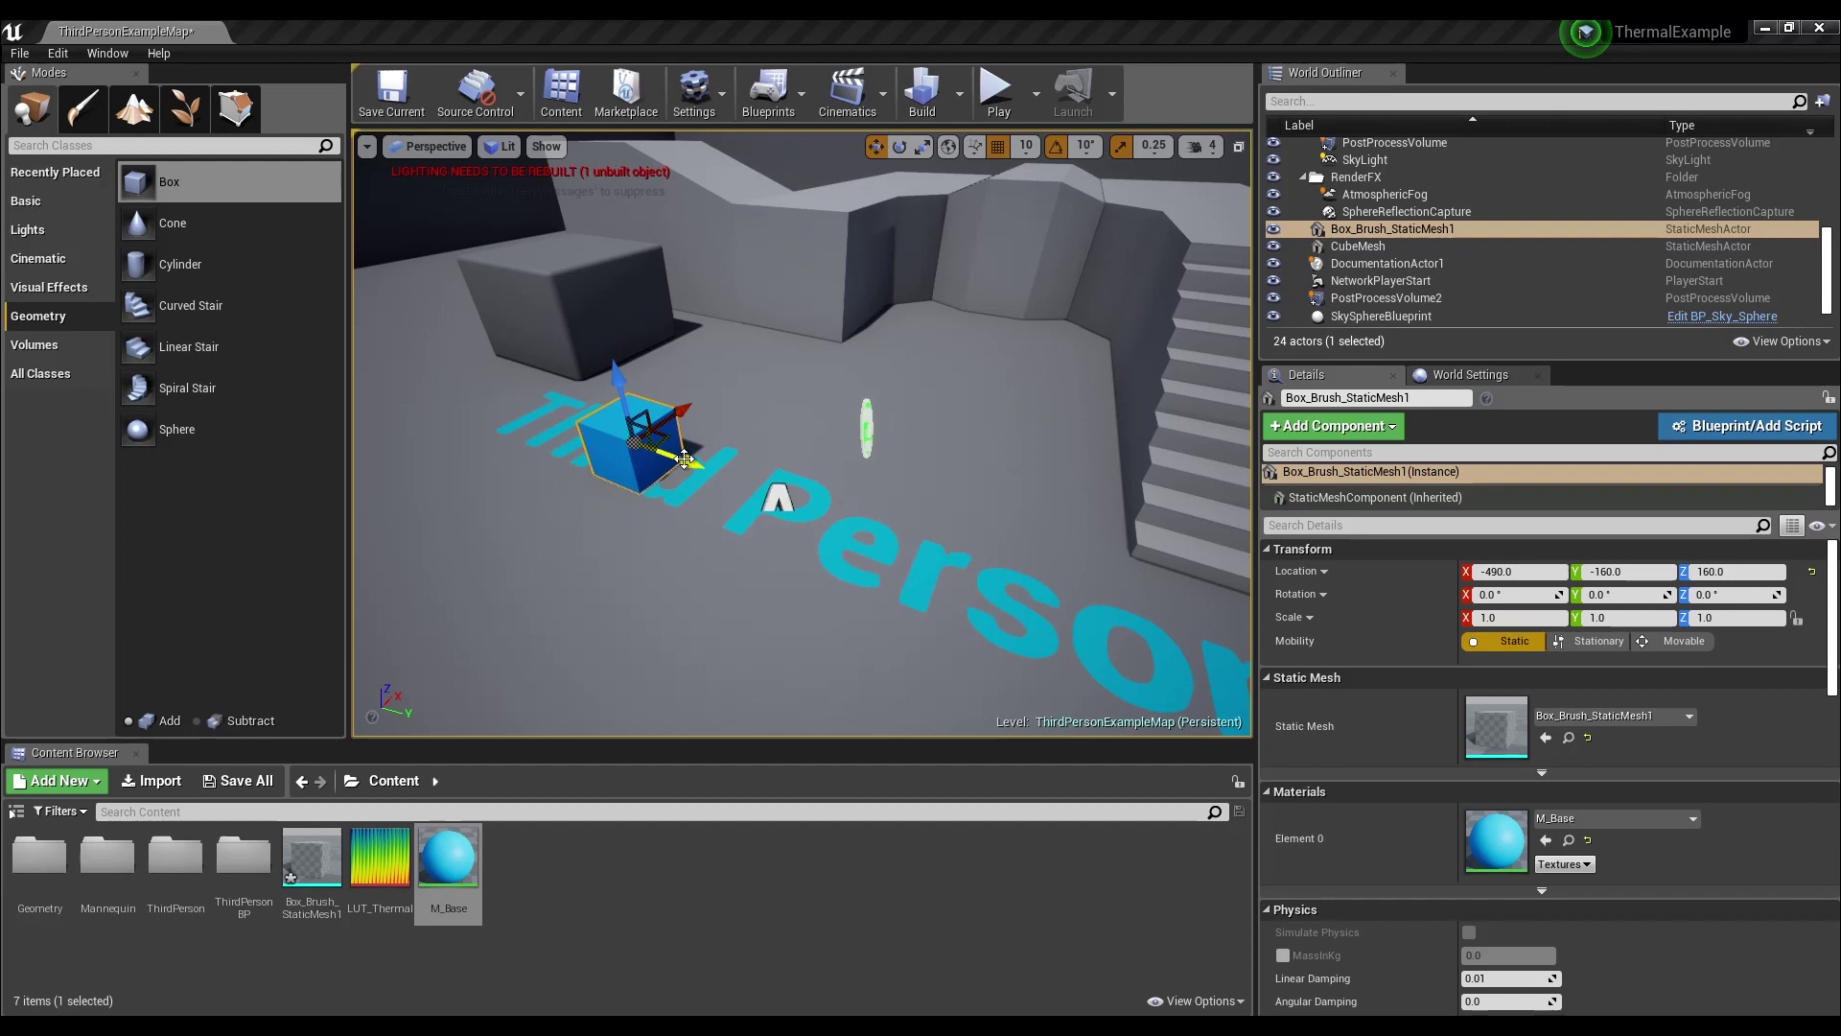
pyautogui.moveTo(683, 460); pyautogui.dragTo(957, 557)
pyautogui.moveTo(893, 488); pyautogui.dragTo(948, 388)
pyautogui.keyDown('alt'); pyautogui.moveTo(1011, 442); pyautogui.dragTo(834, 392); pyautogui.keyUp('alt')
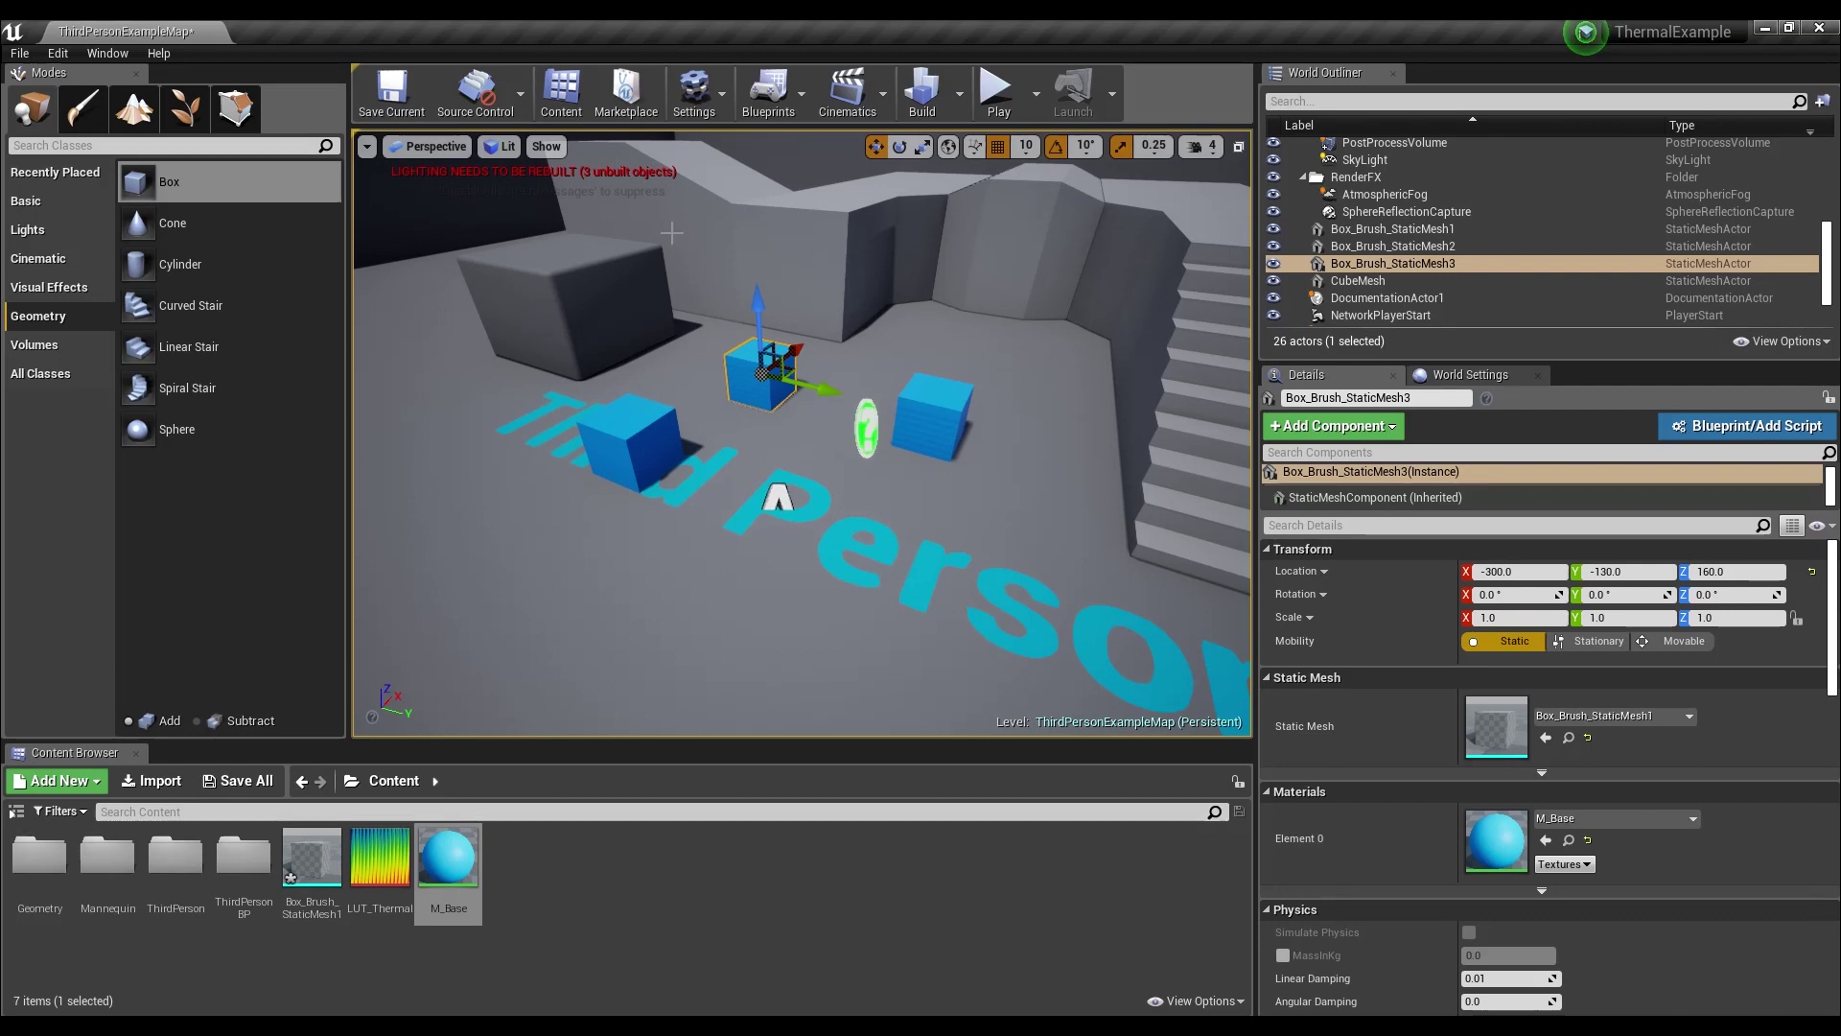
# - Select the first blue box, then save the current level and the Box_Brush_StaticMesh1 asset
pyautogui.click(644, 444)
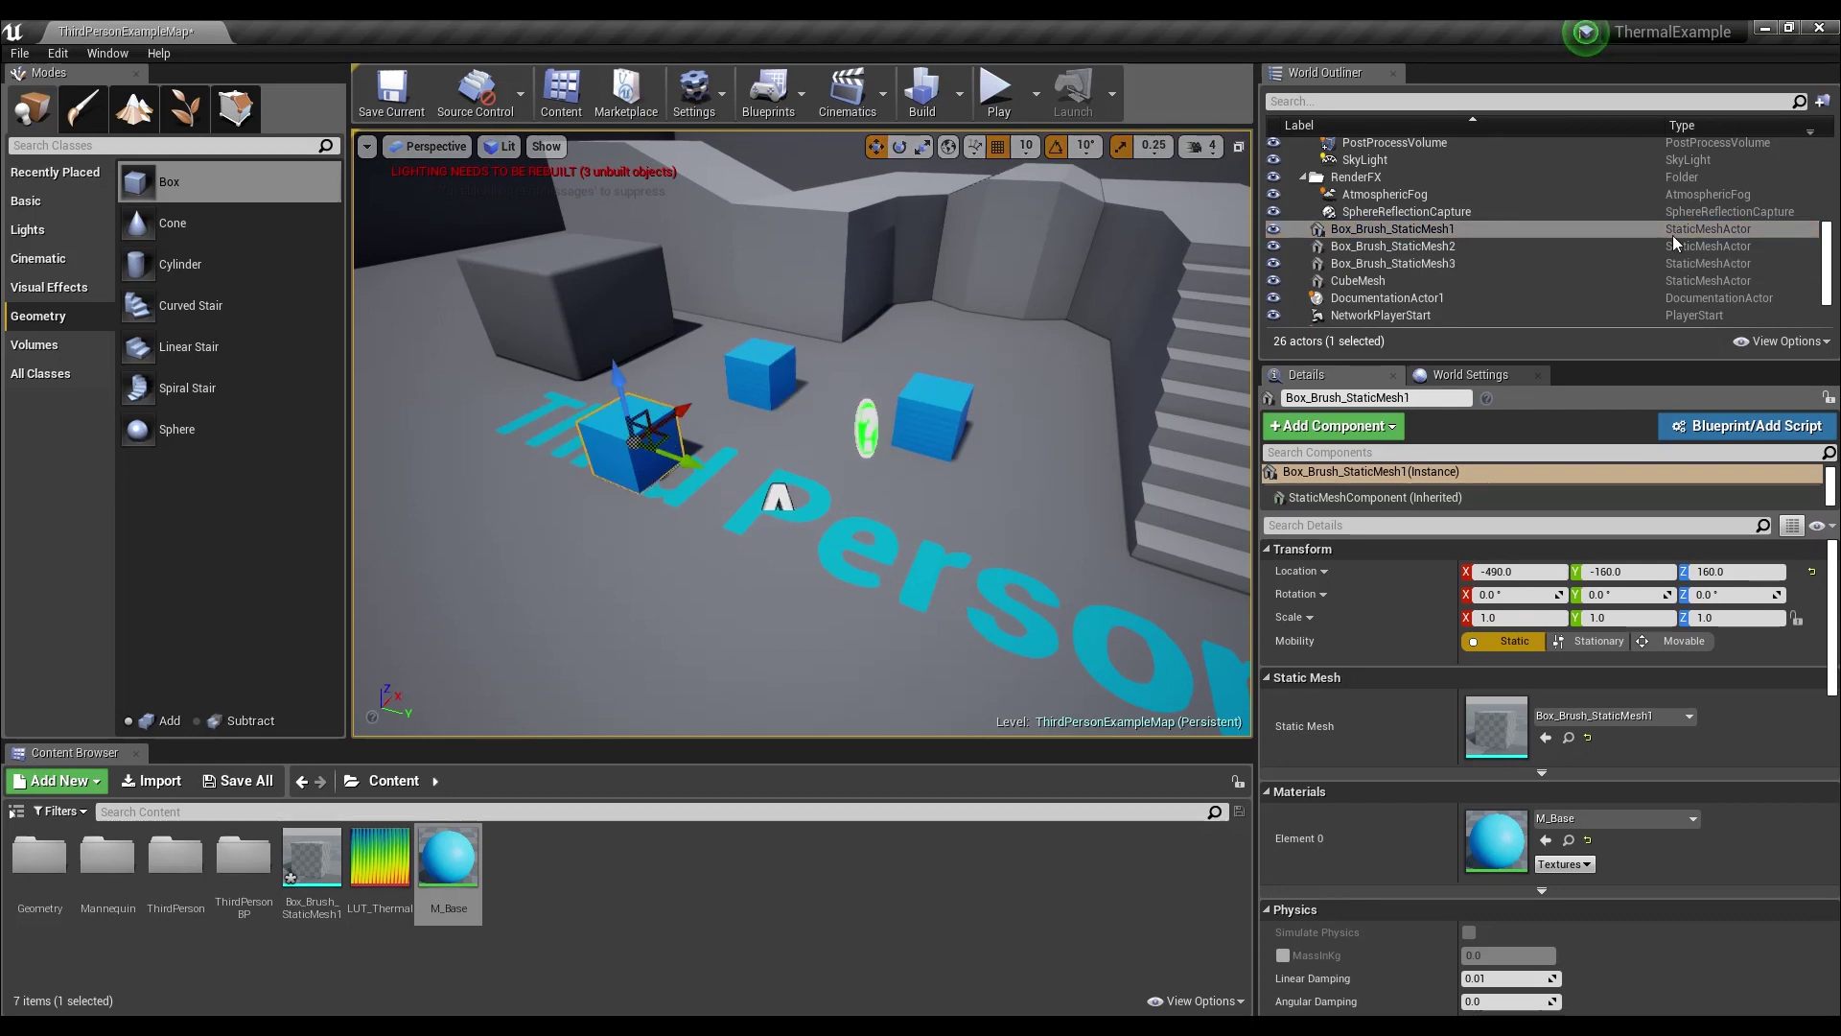
pyautogui.click(348, 880)
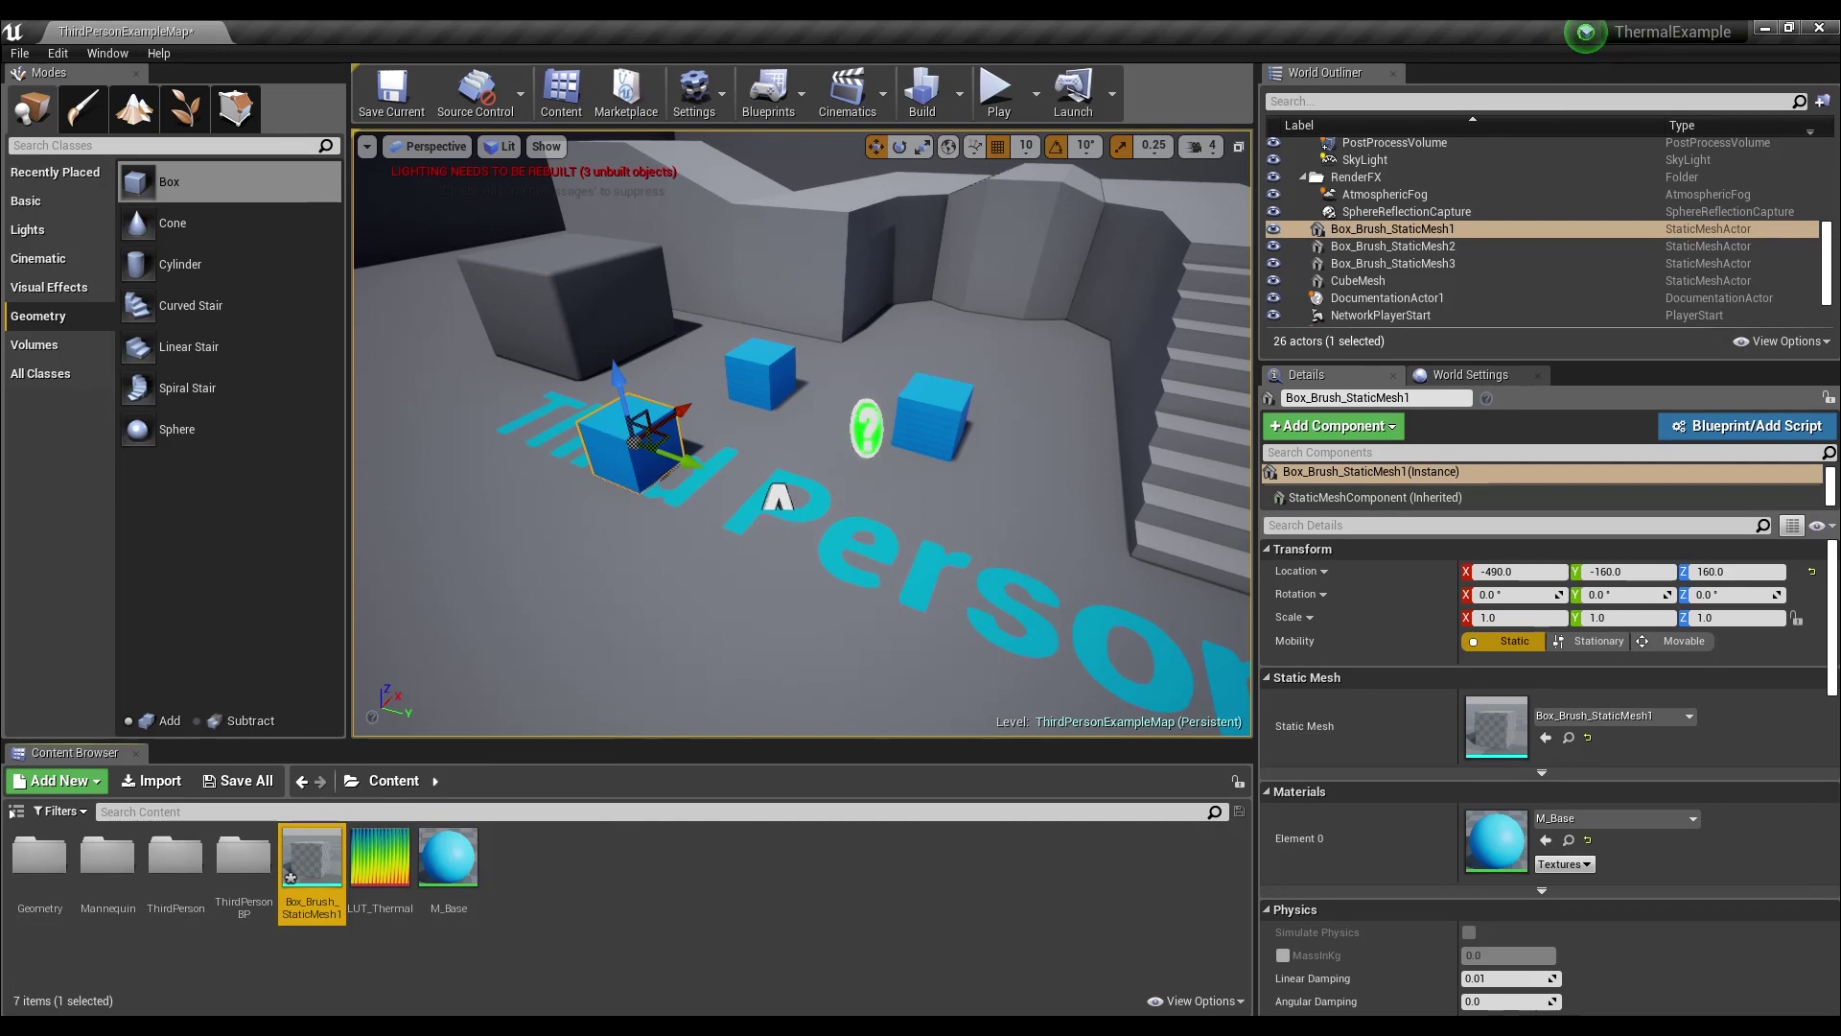
pyautogui.click(420, 94)
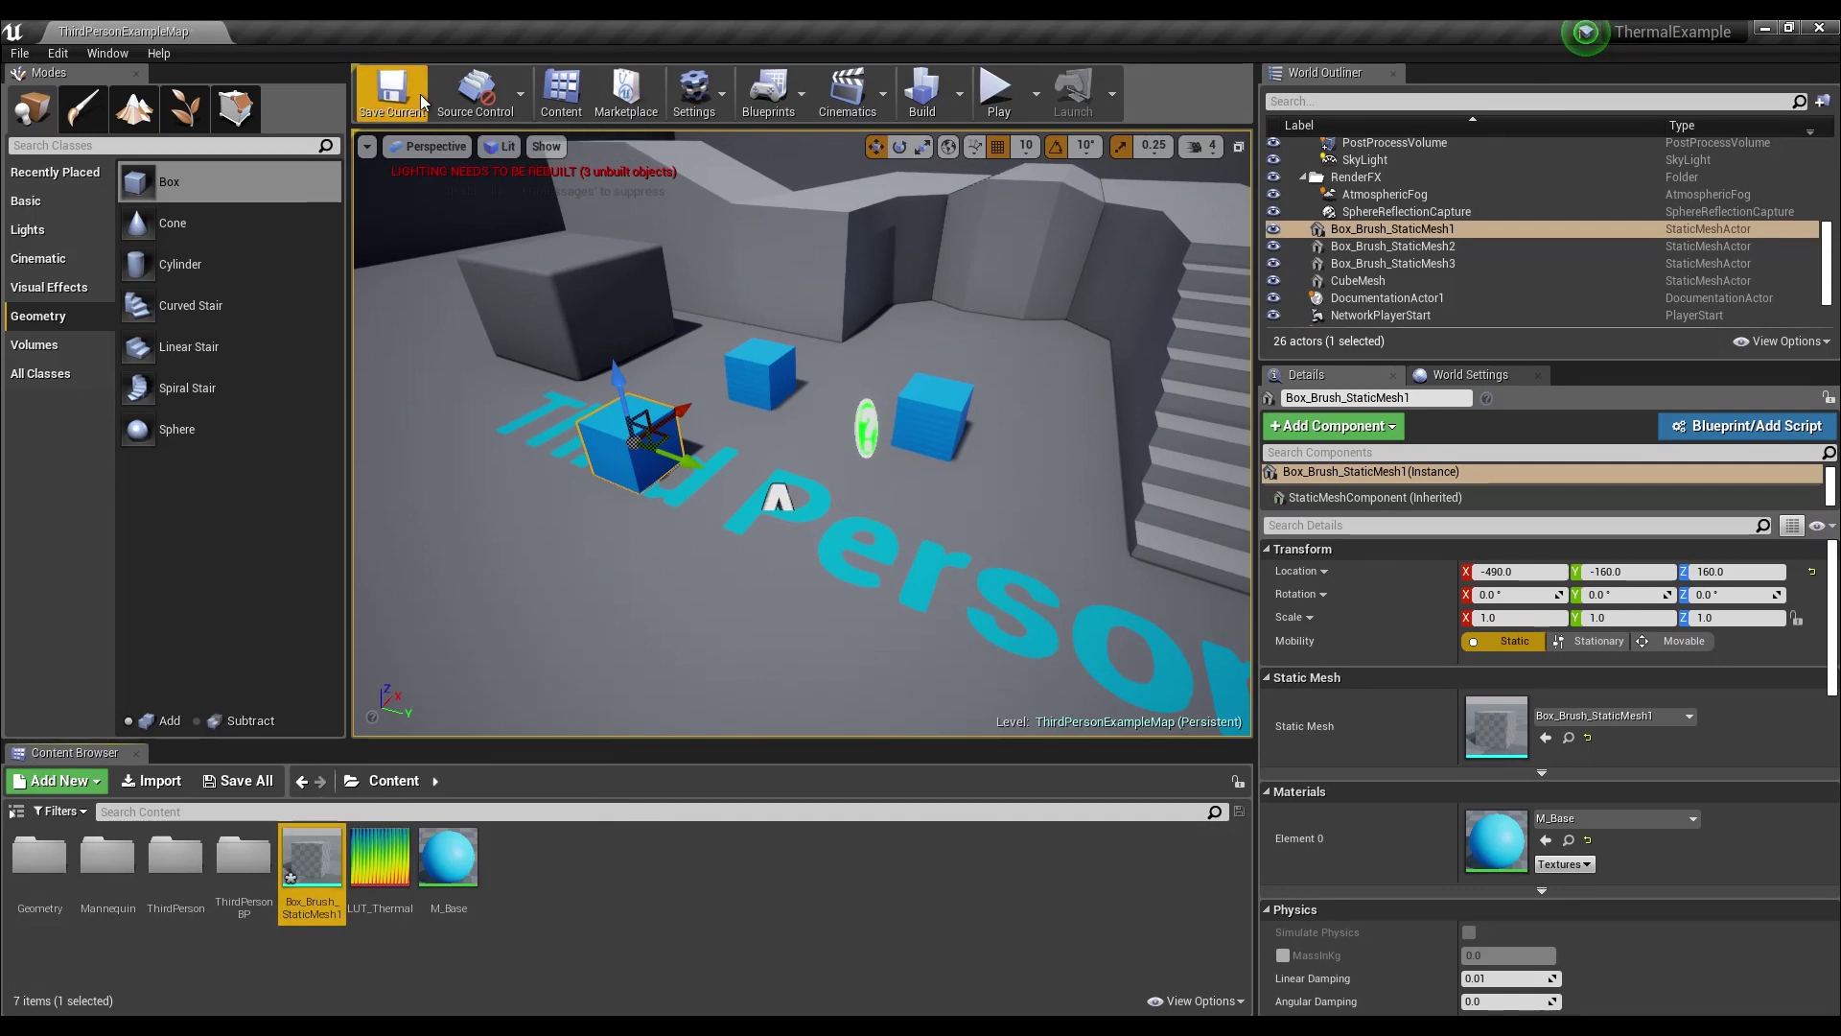
pyautogui.rightClick(309, 863)
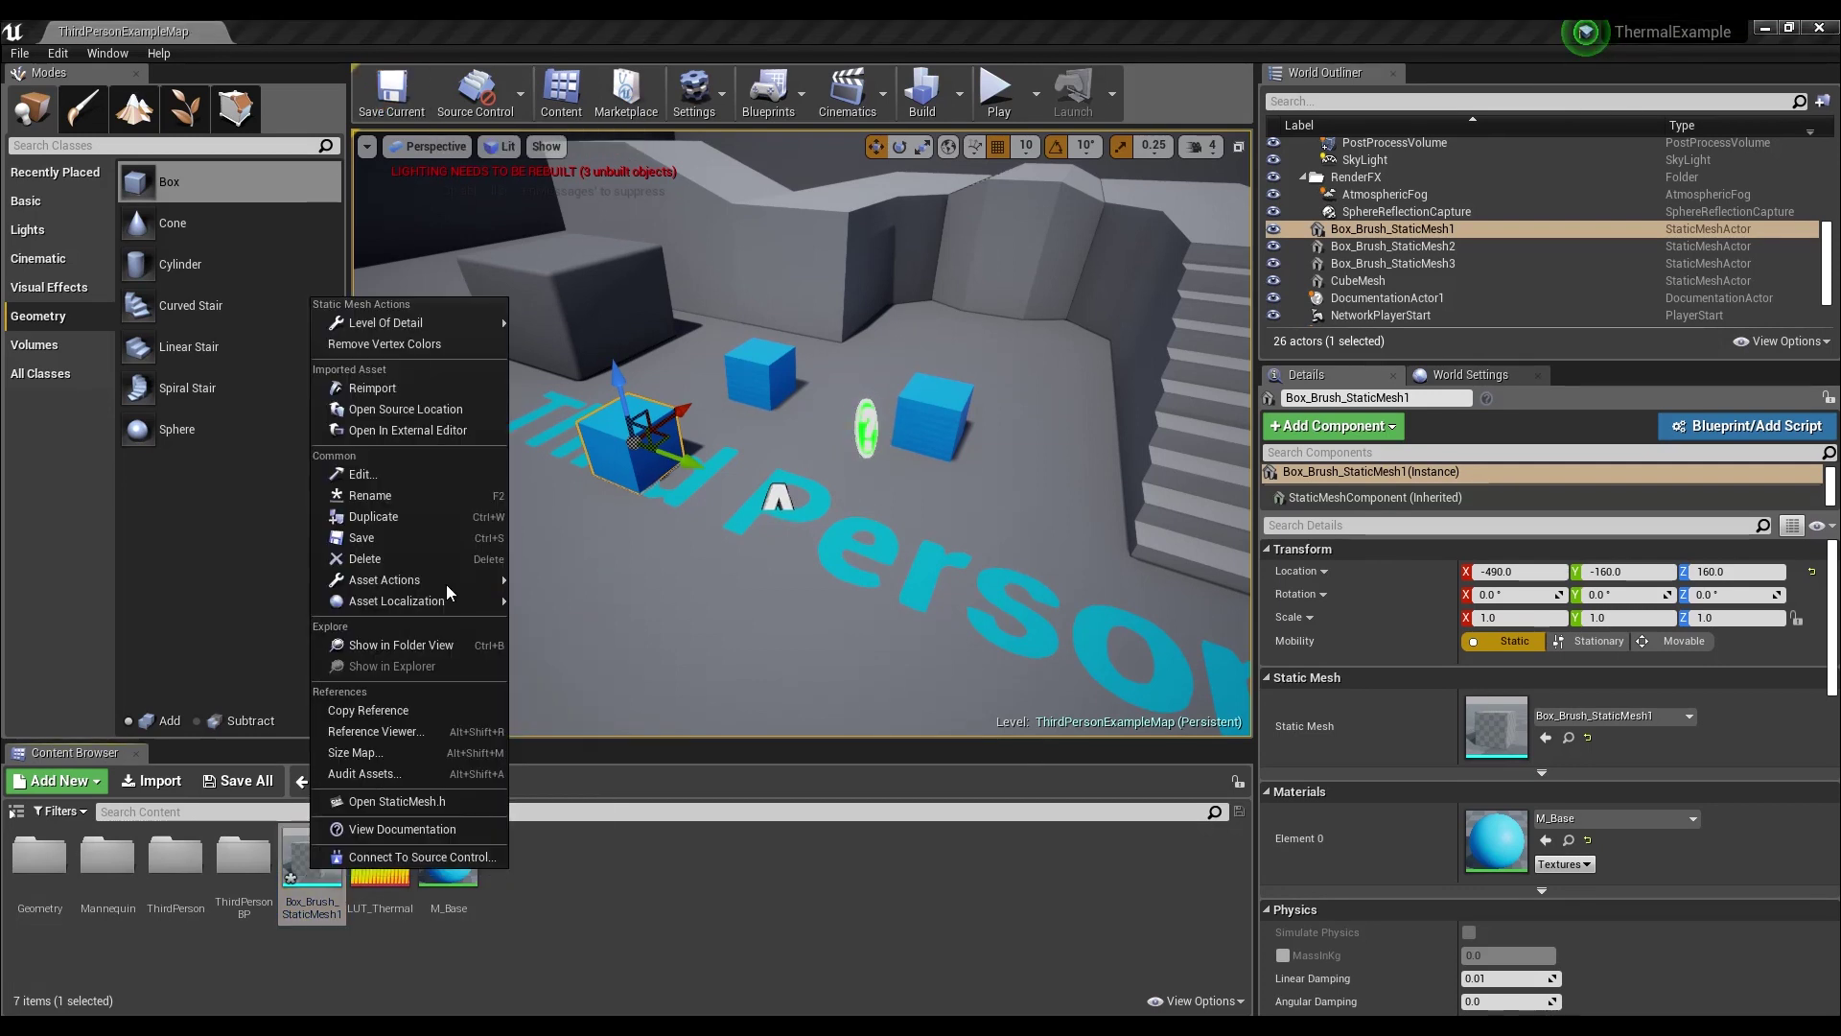
pyautogui.click(372, 543)
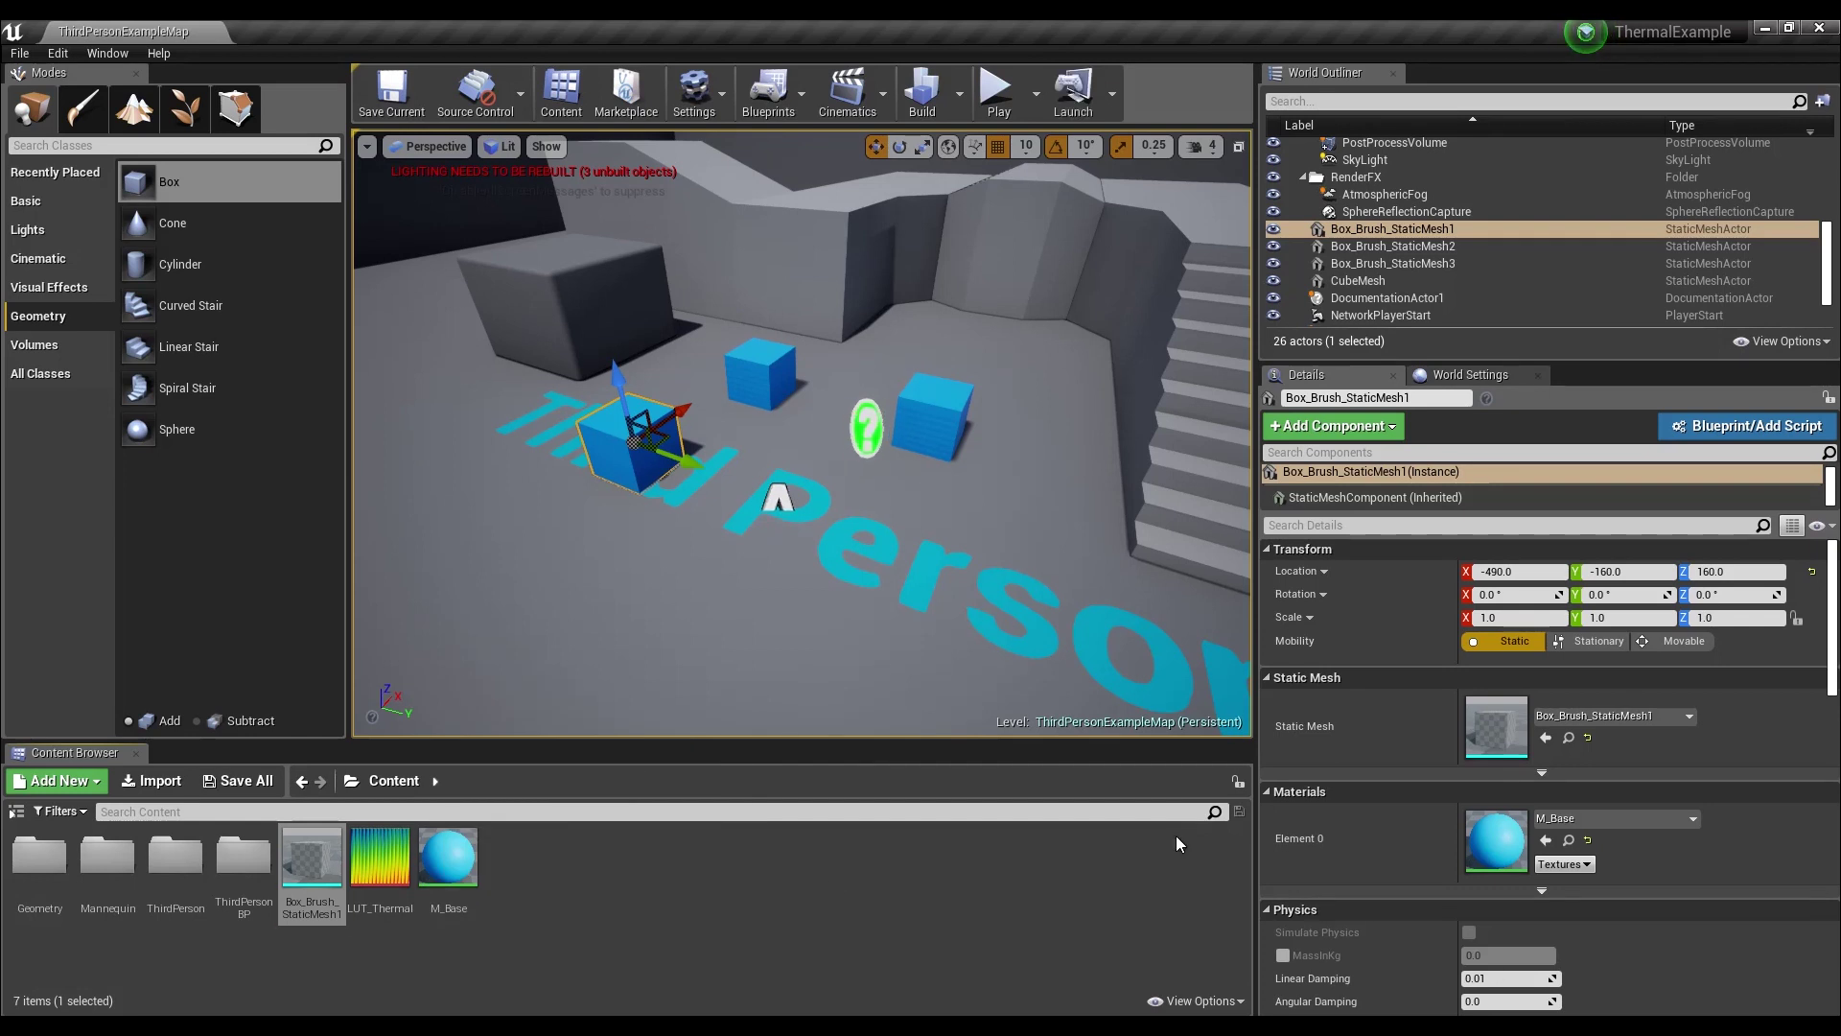
# - Create a Material Parameter Collection named MPC_Thermal in the Content folder and open it for editing
pyautogui.rightClick(831, 883)
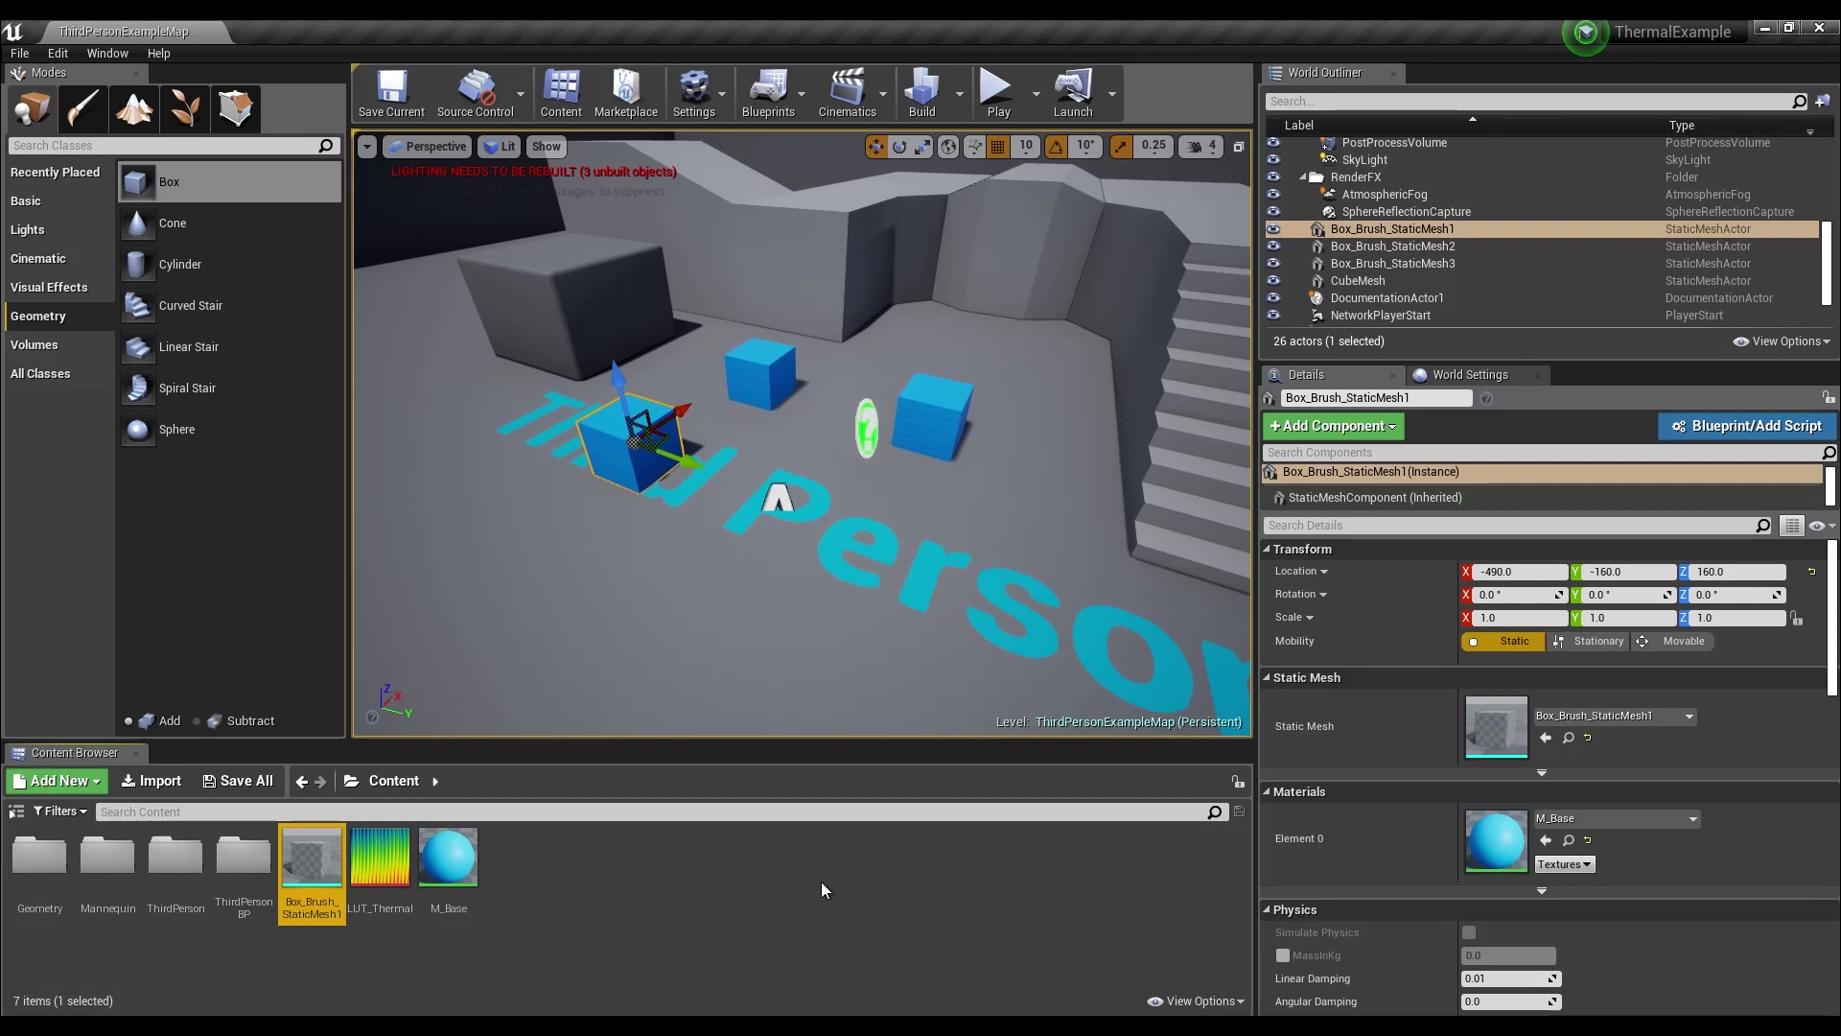
pyautogui.rightClick(551, 848)
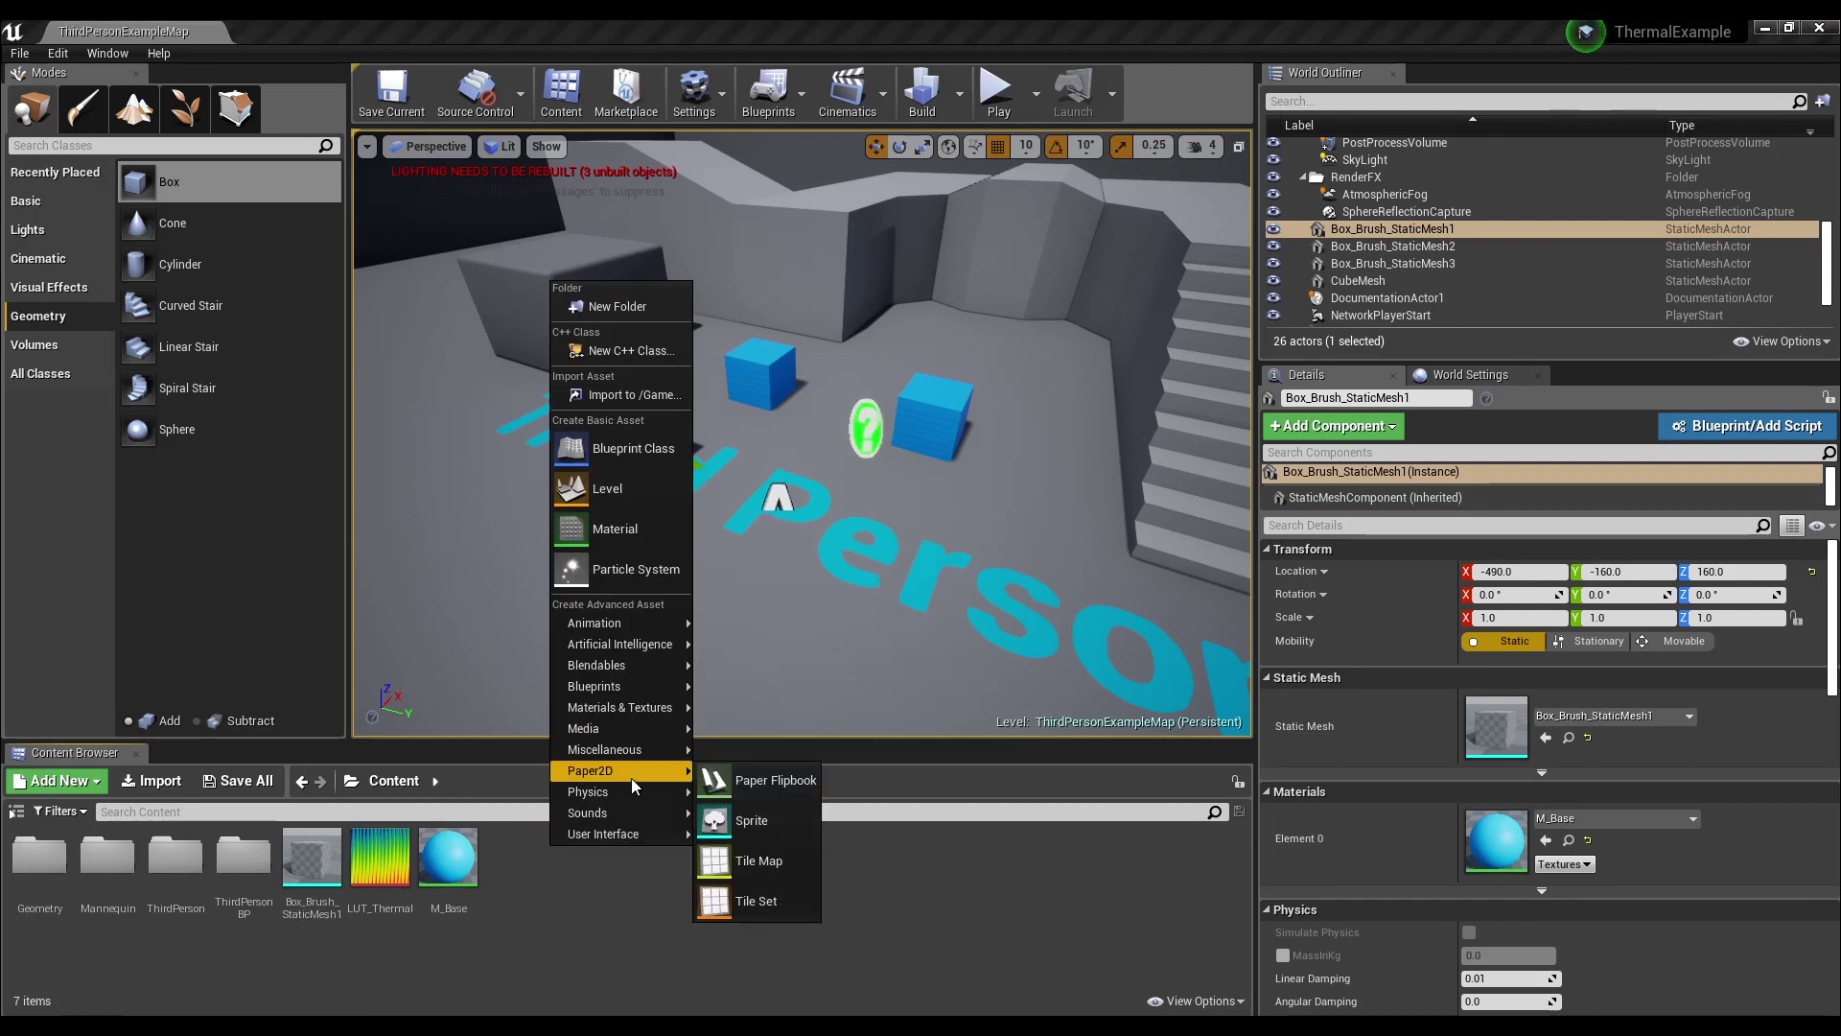
pyautogui.moveTo(641, 749)
pyautogui.moveTo(648, 701)
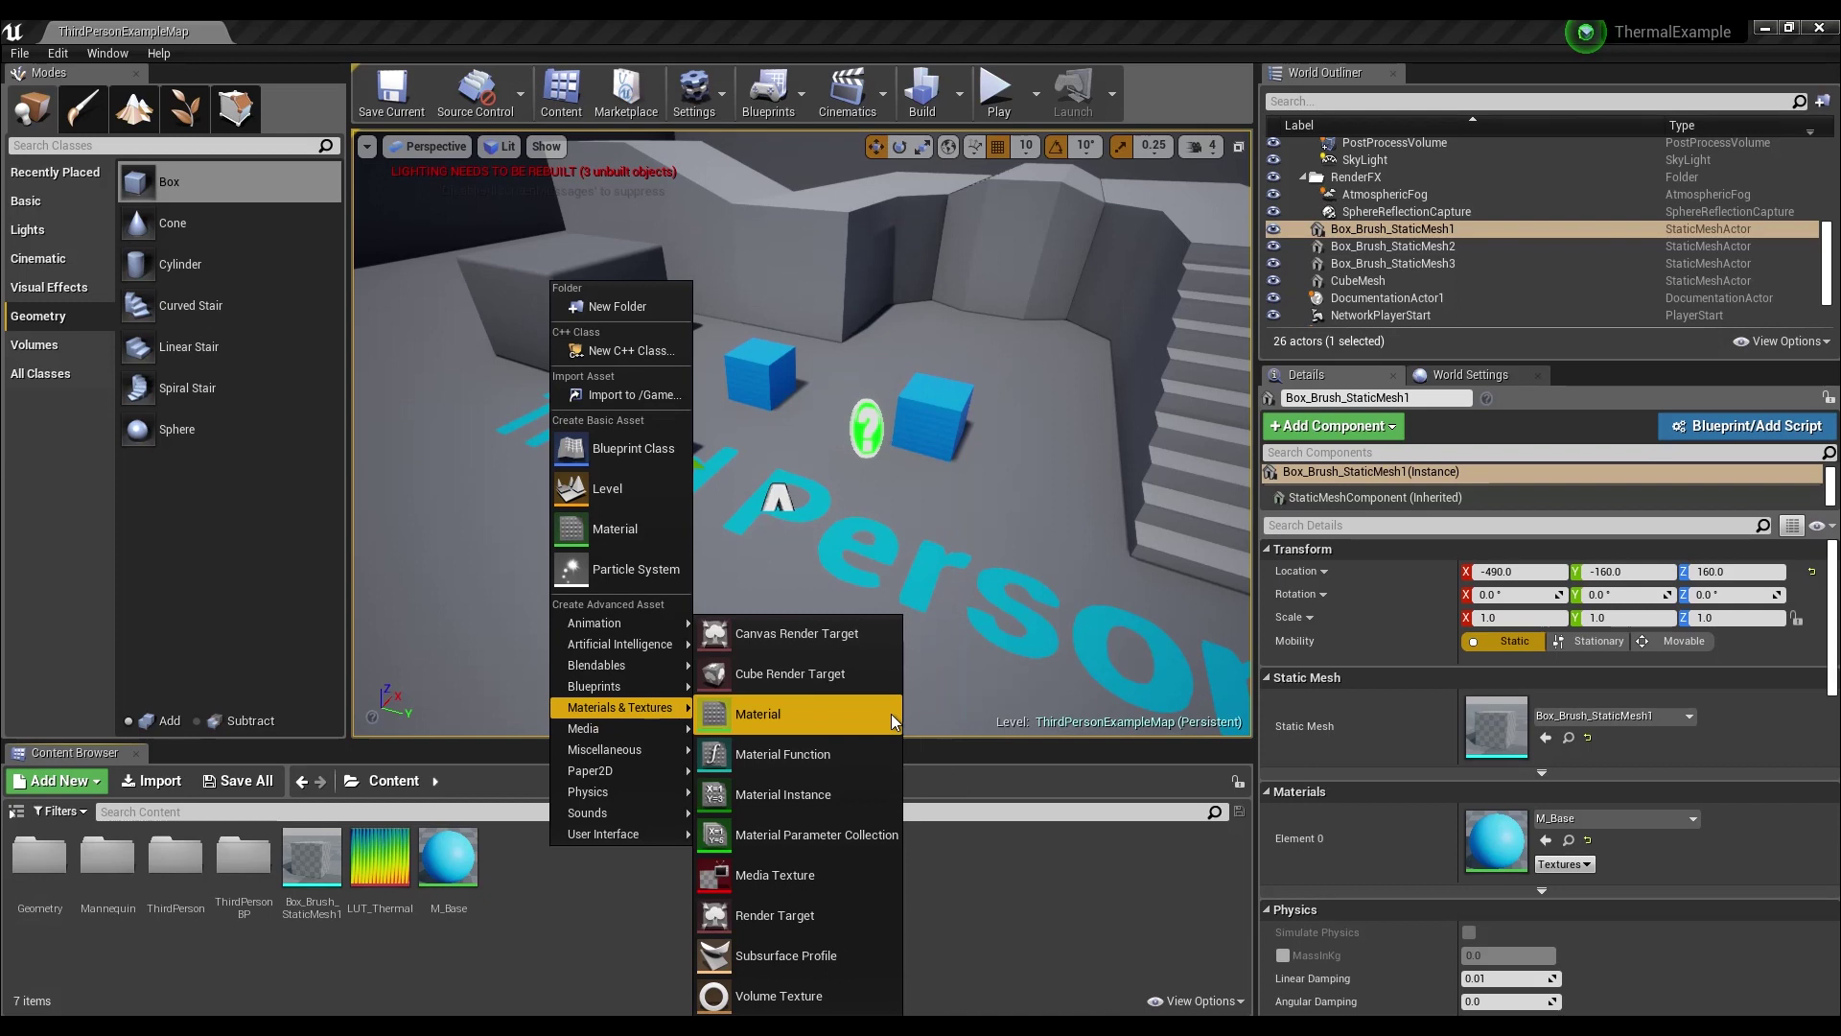
pyautogui.click(853, 834)
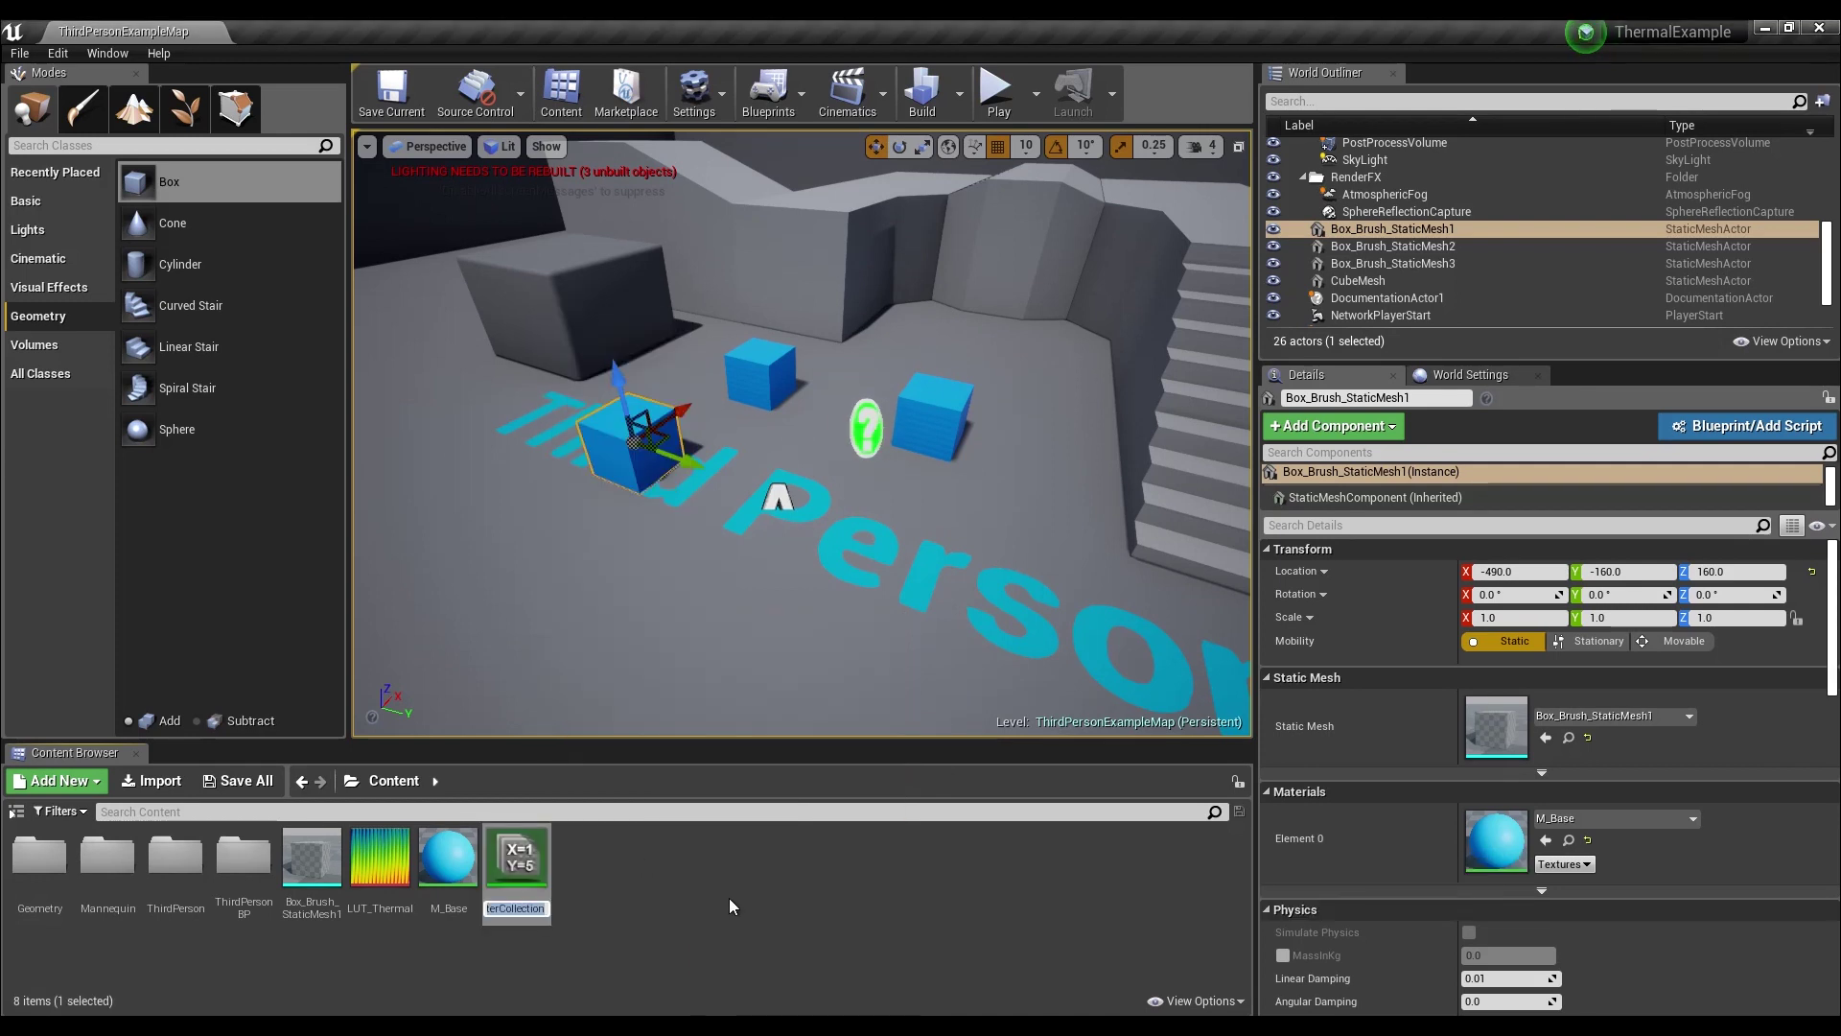
pyautogui.write('MPC_Th')
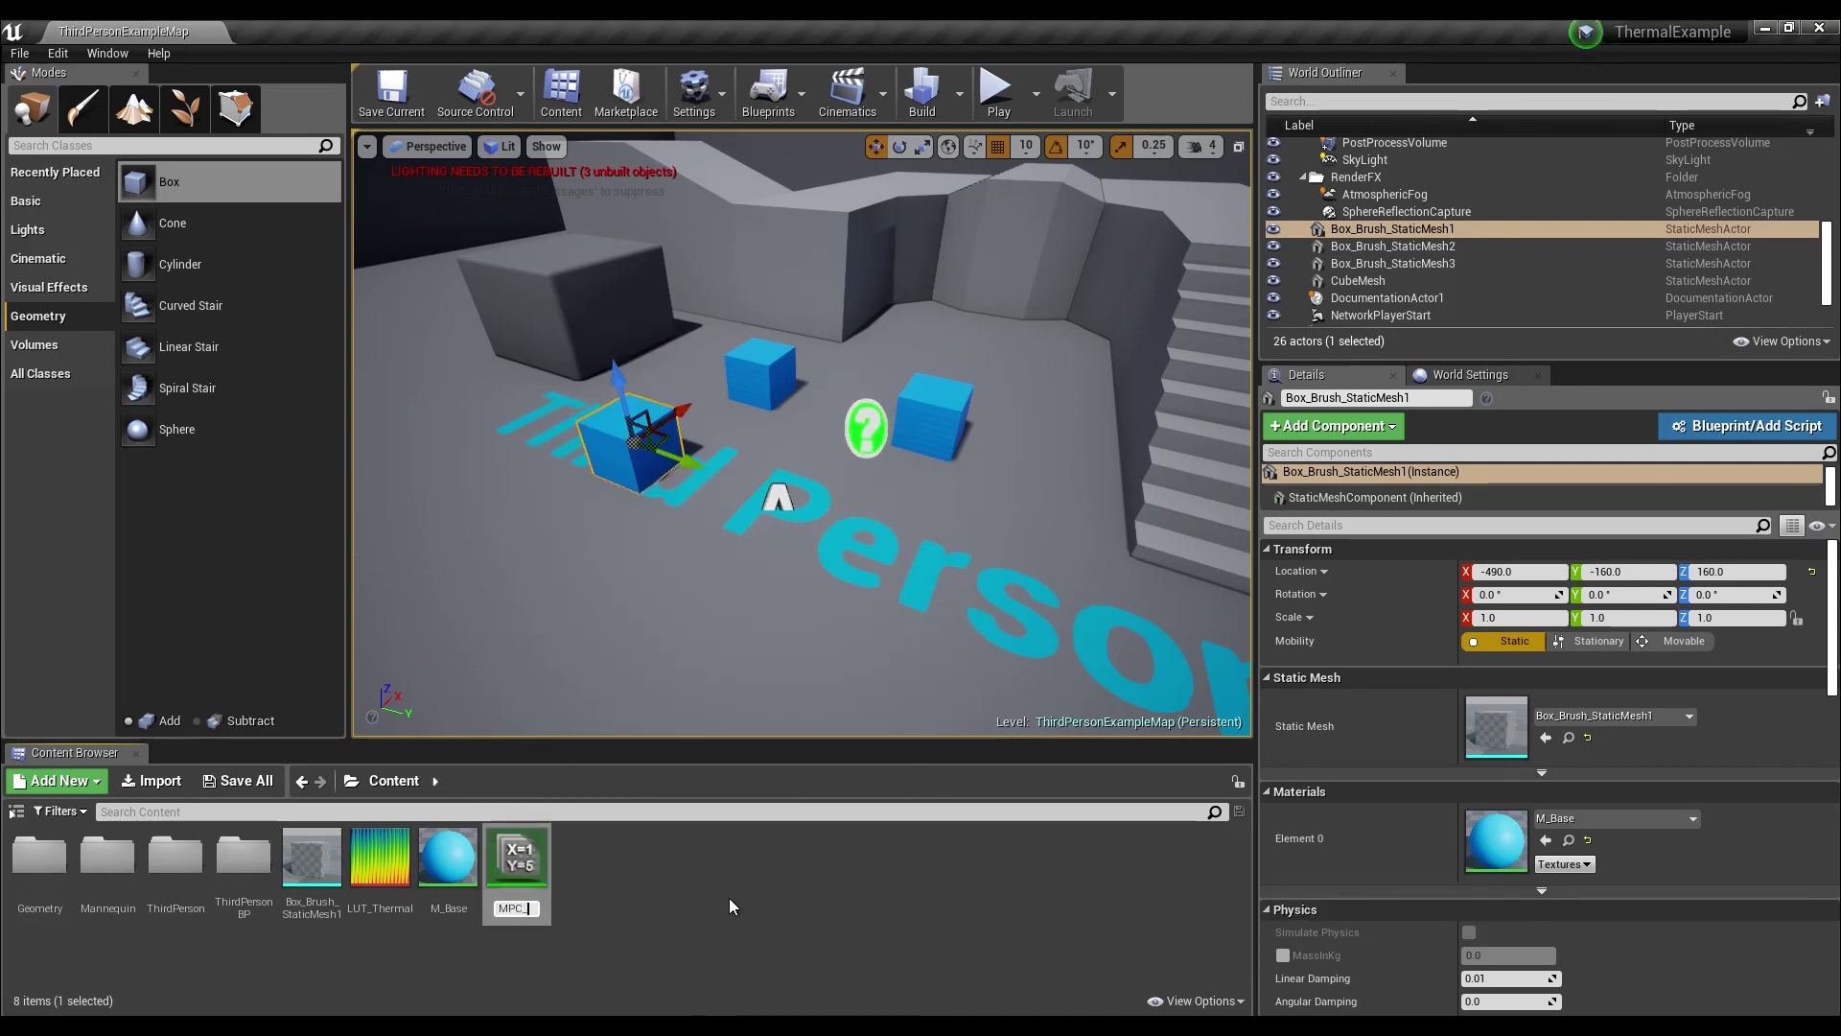
pyautogui.write('ermal')
pyautogui.press('Return')
pyautogui.doubleClick(516, 859)
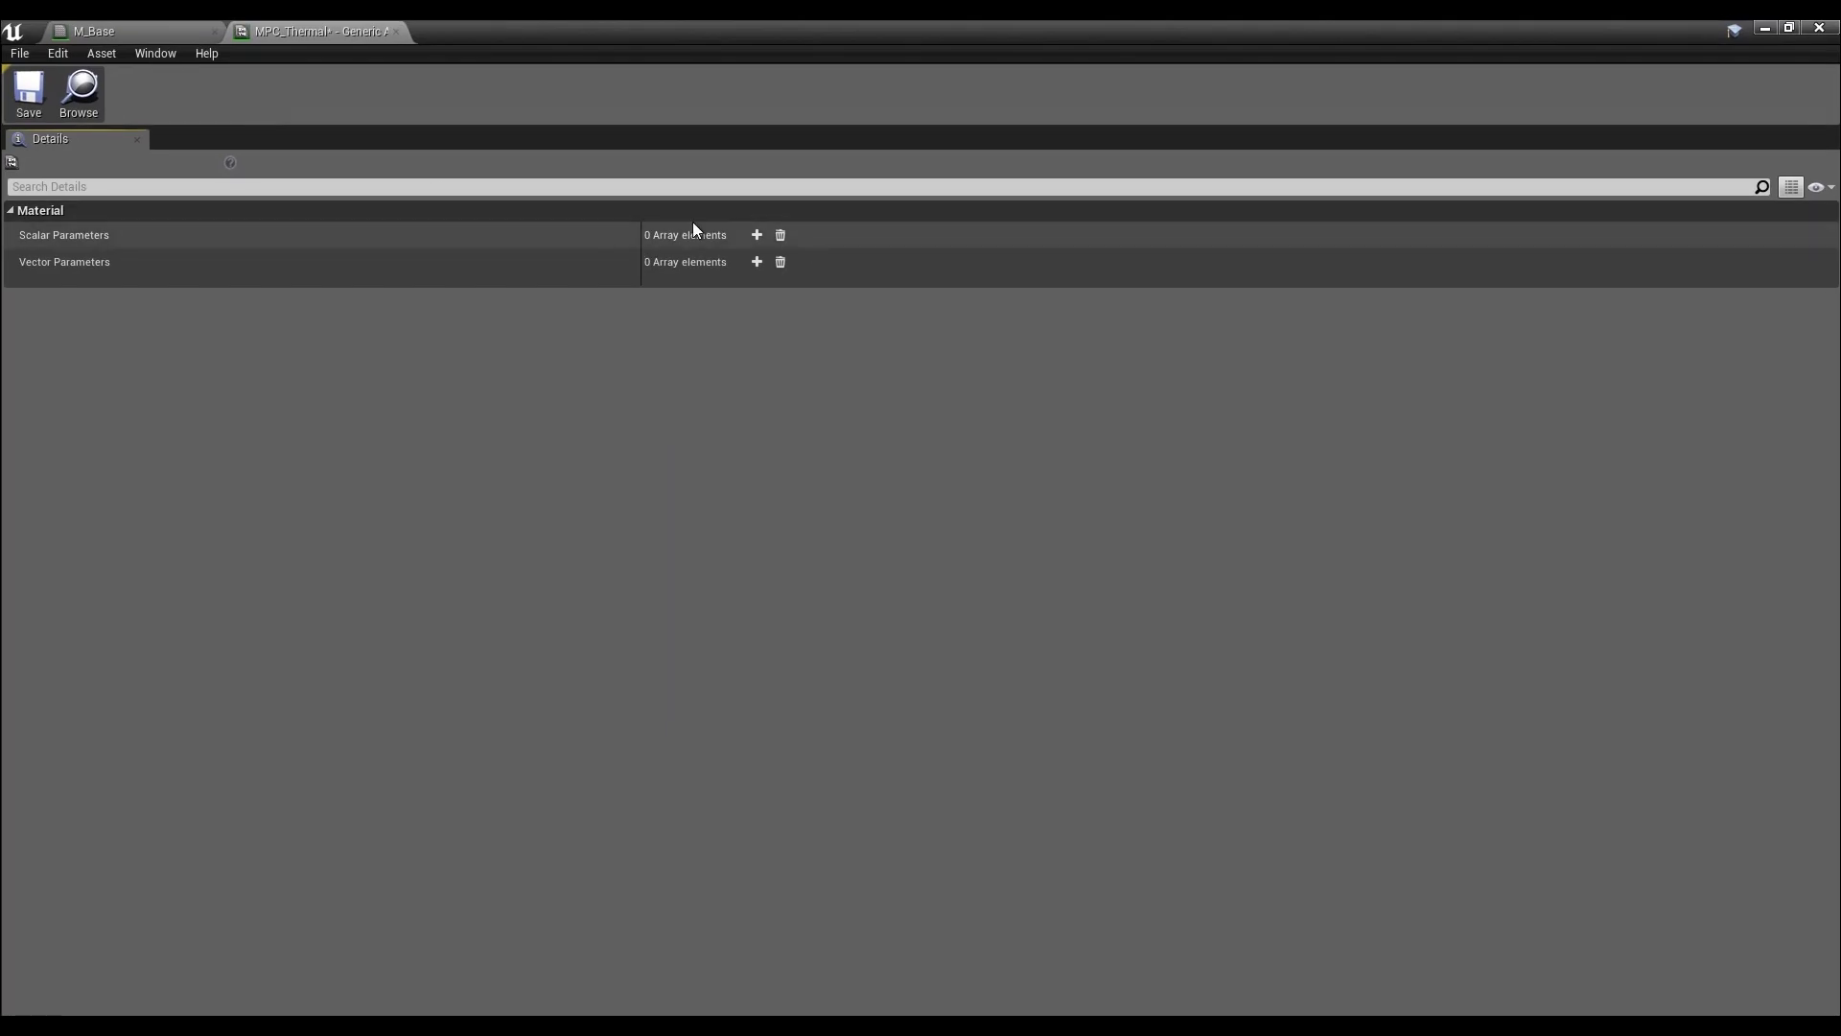
# - Add one scalar and one vector parameter to MPC_Thermal and name the scalar ThermalAlpha
pyautogui.click(756, 236)
pyautogui.click(757, 285)
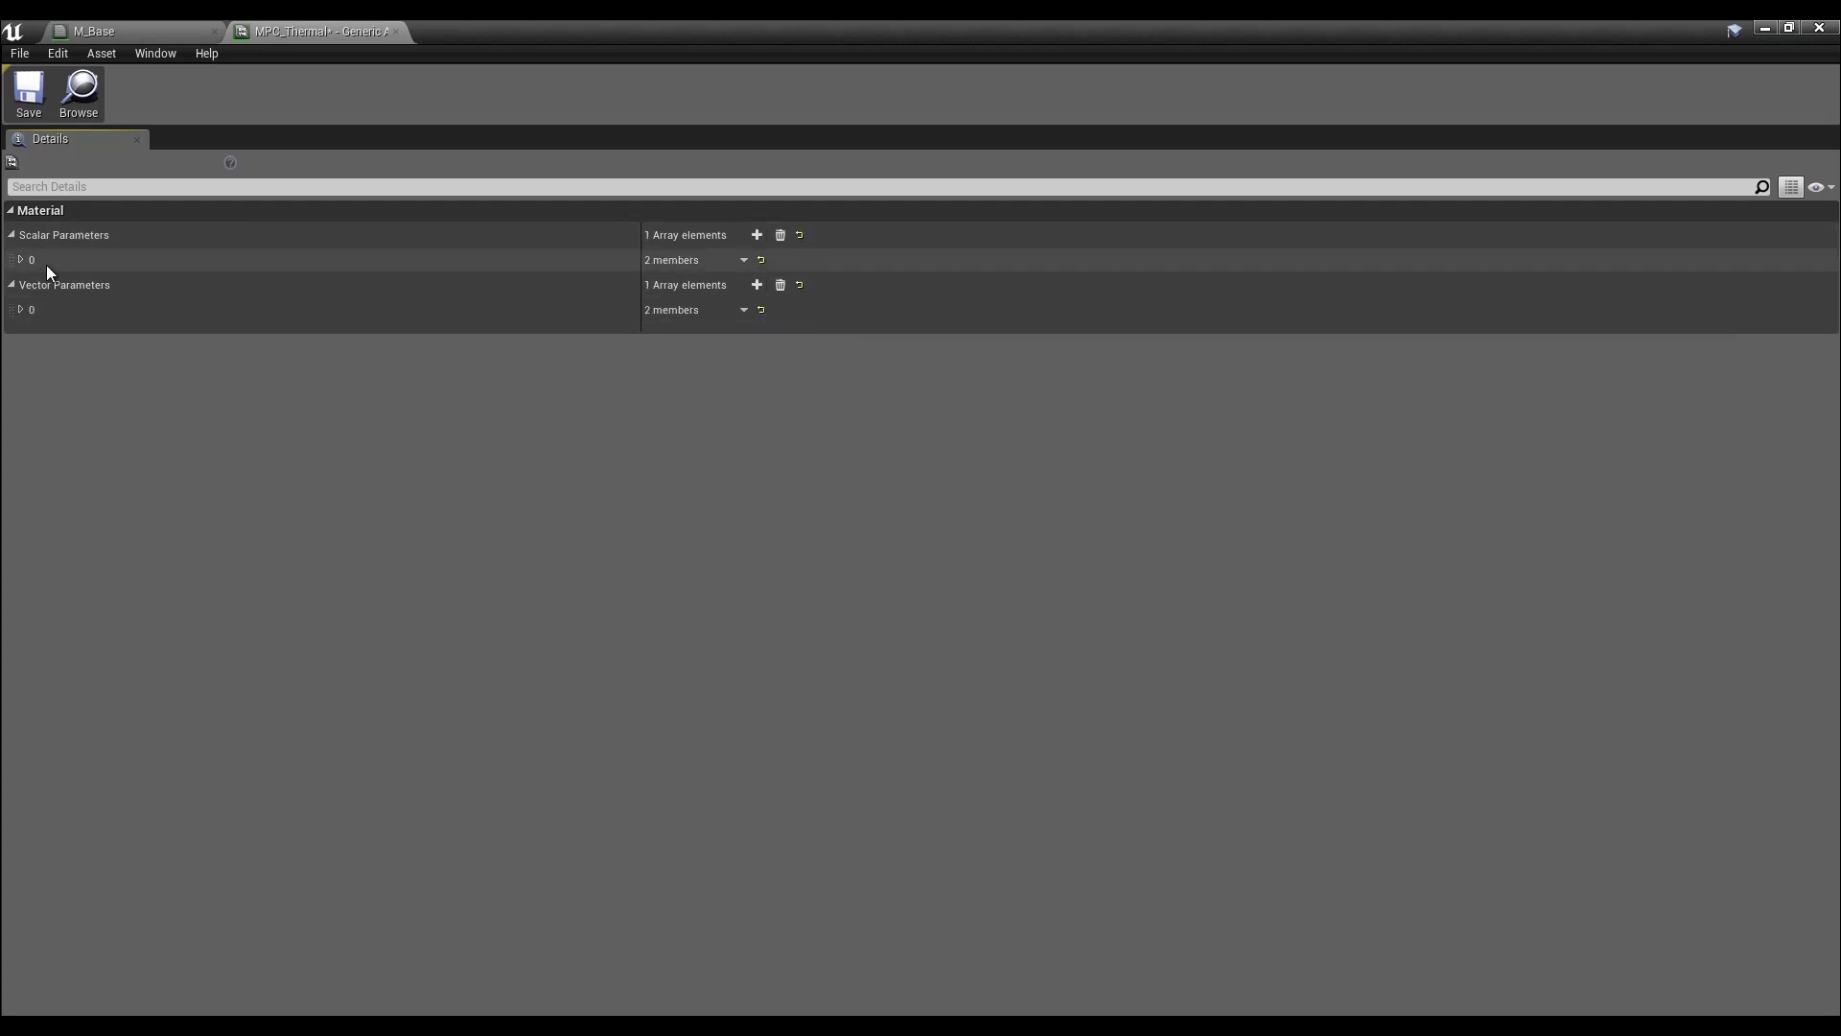
pyautogui.click(20, 260)
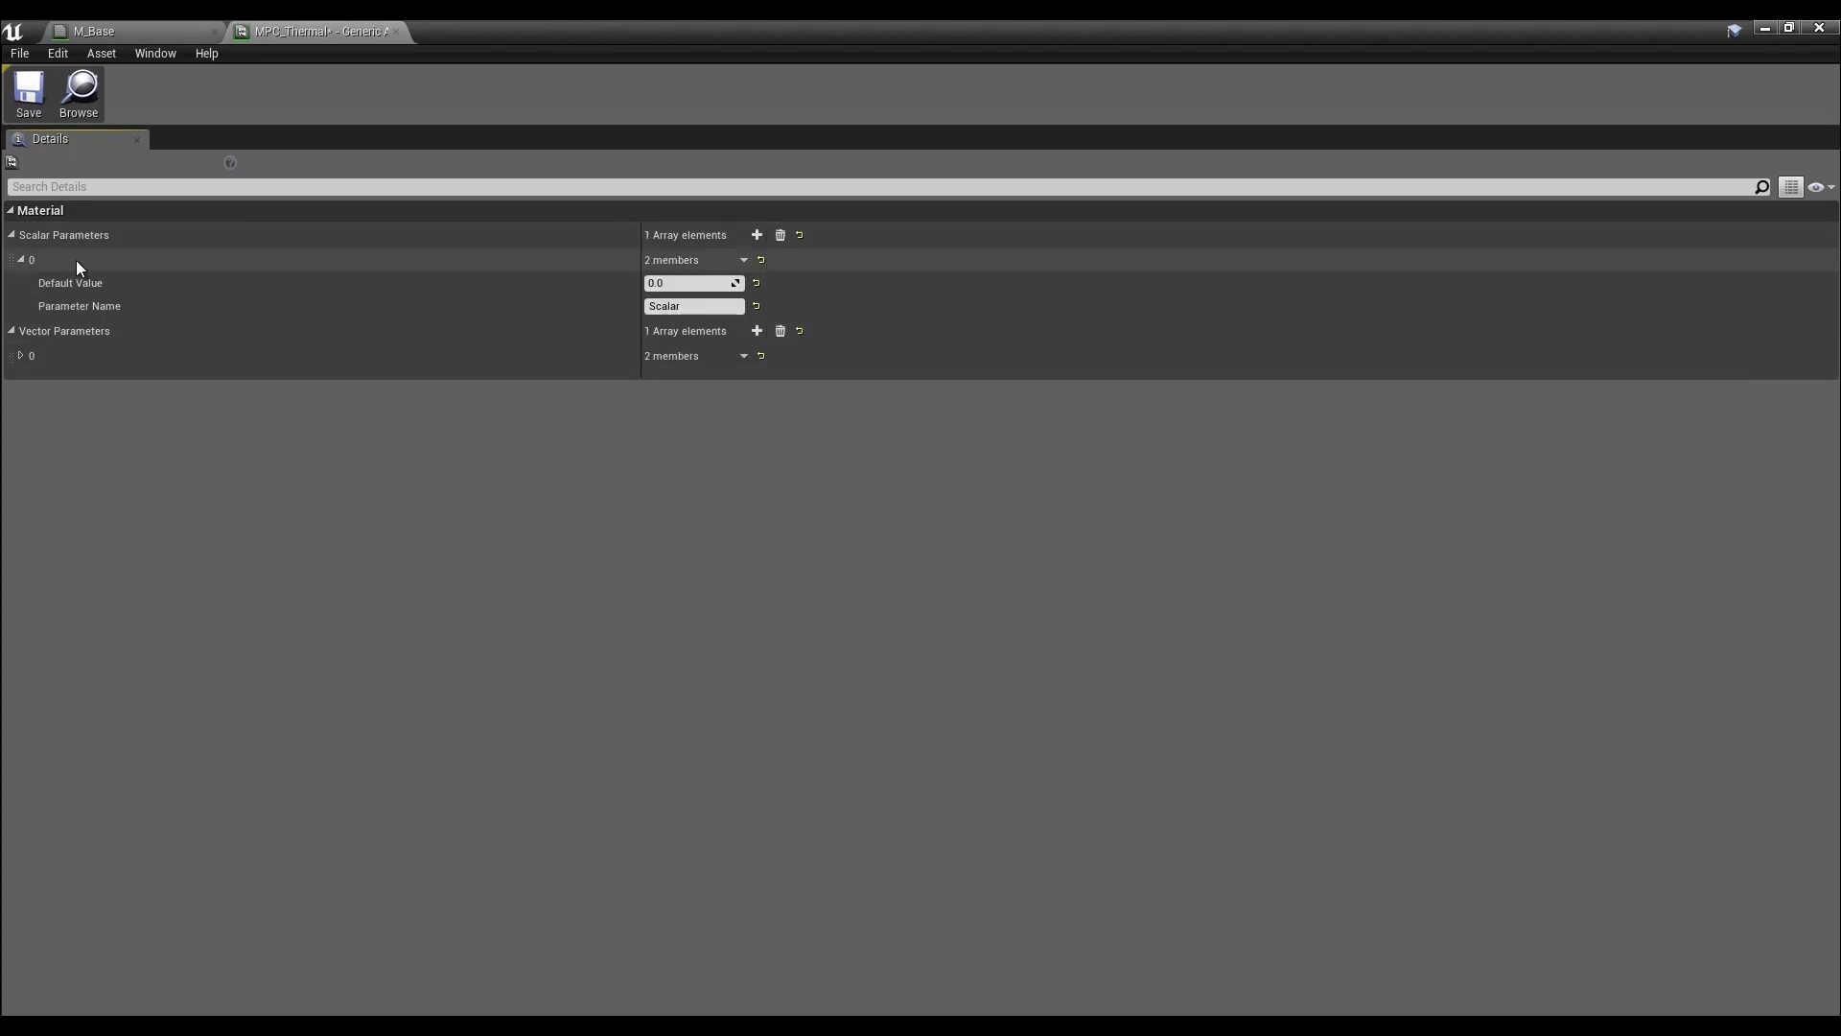
pyautogui.click(694, 305)
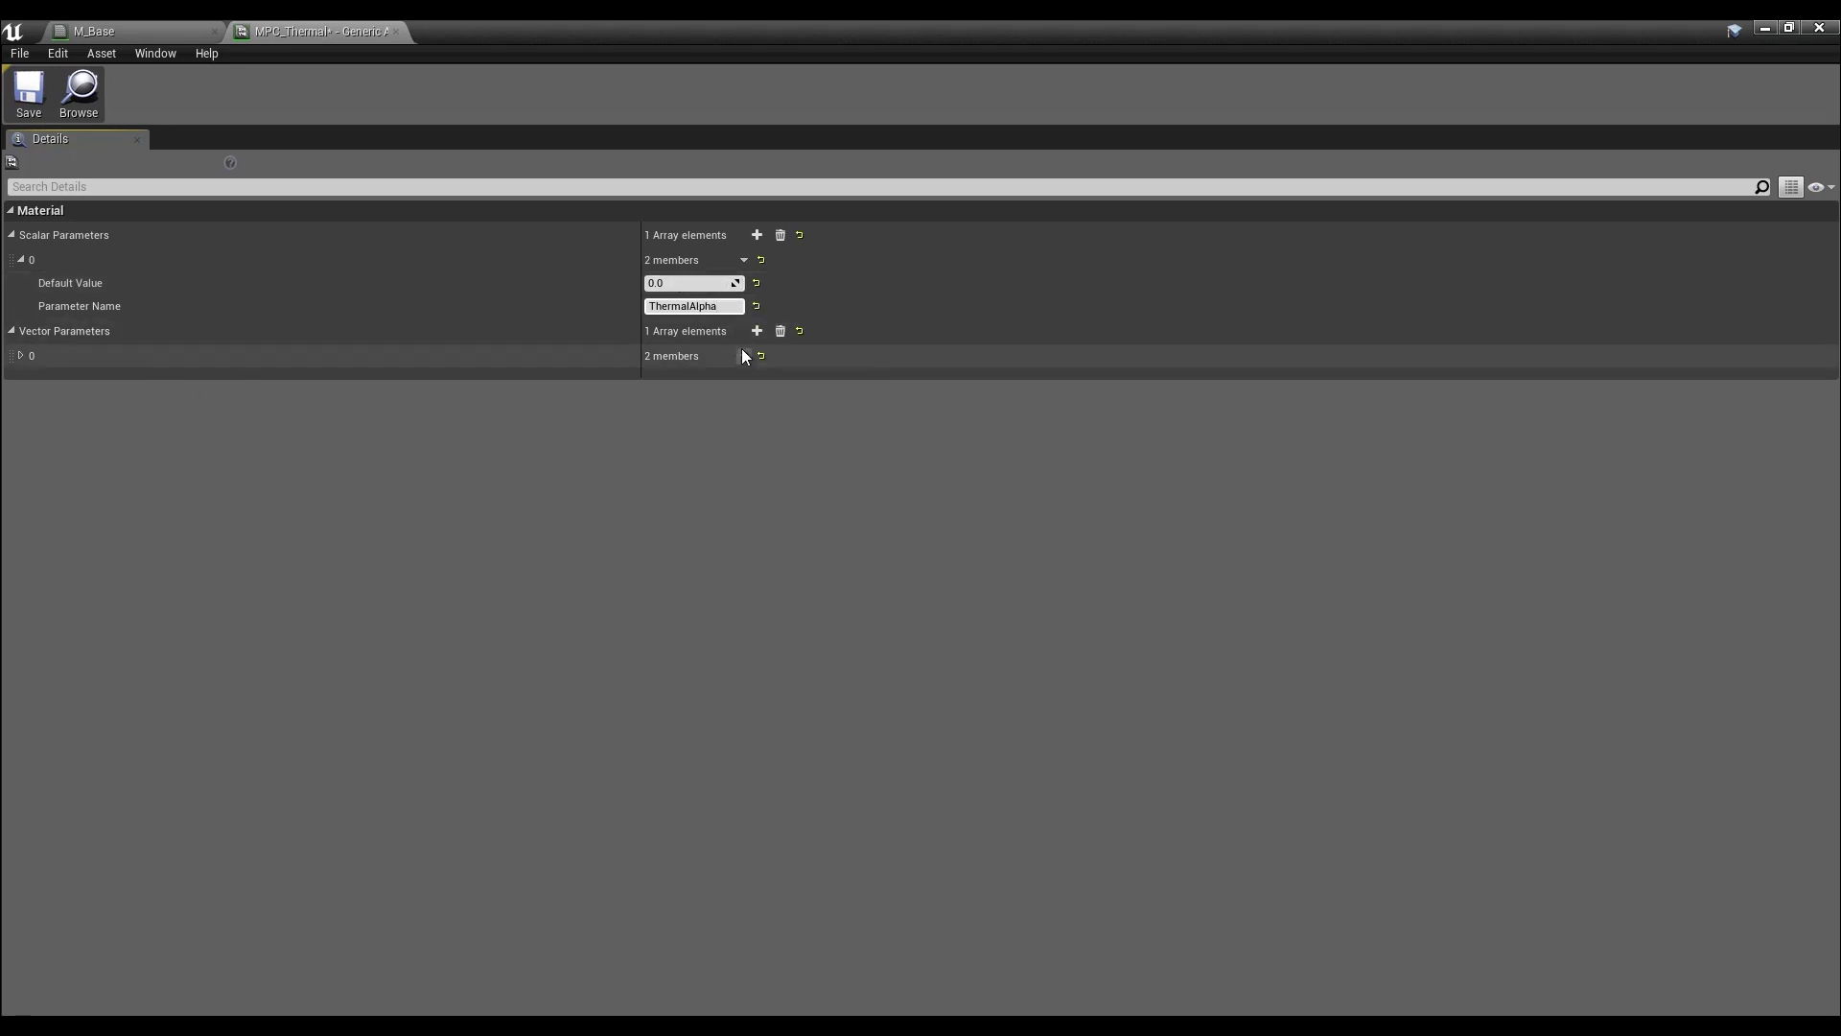
# - Name the collection's vector parameter ThermalEmissiveColor
pyautogui.click(23, 359)
pyautogui.click(21, 355)
pyautogui.click(695, 402)
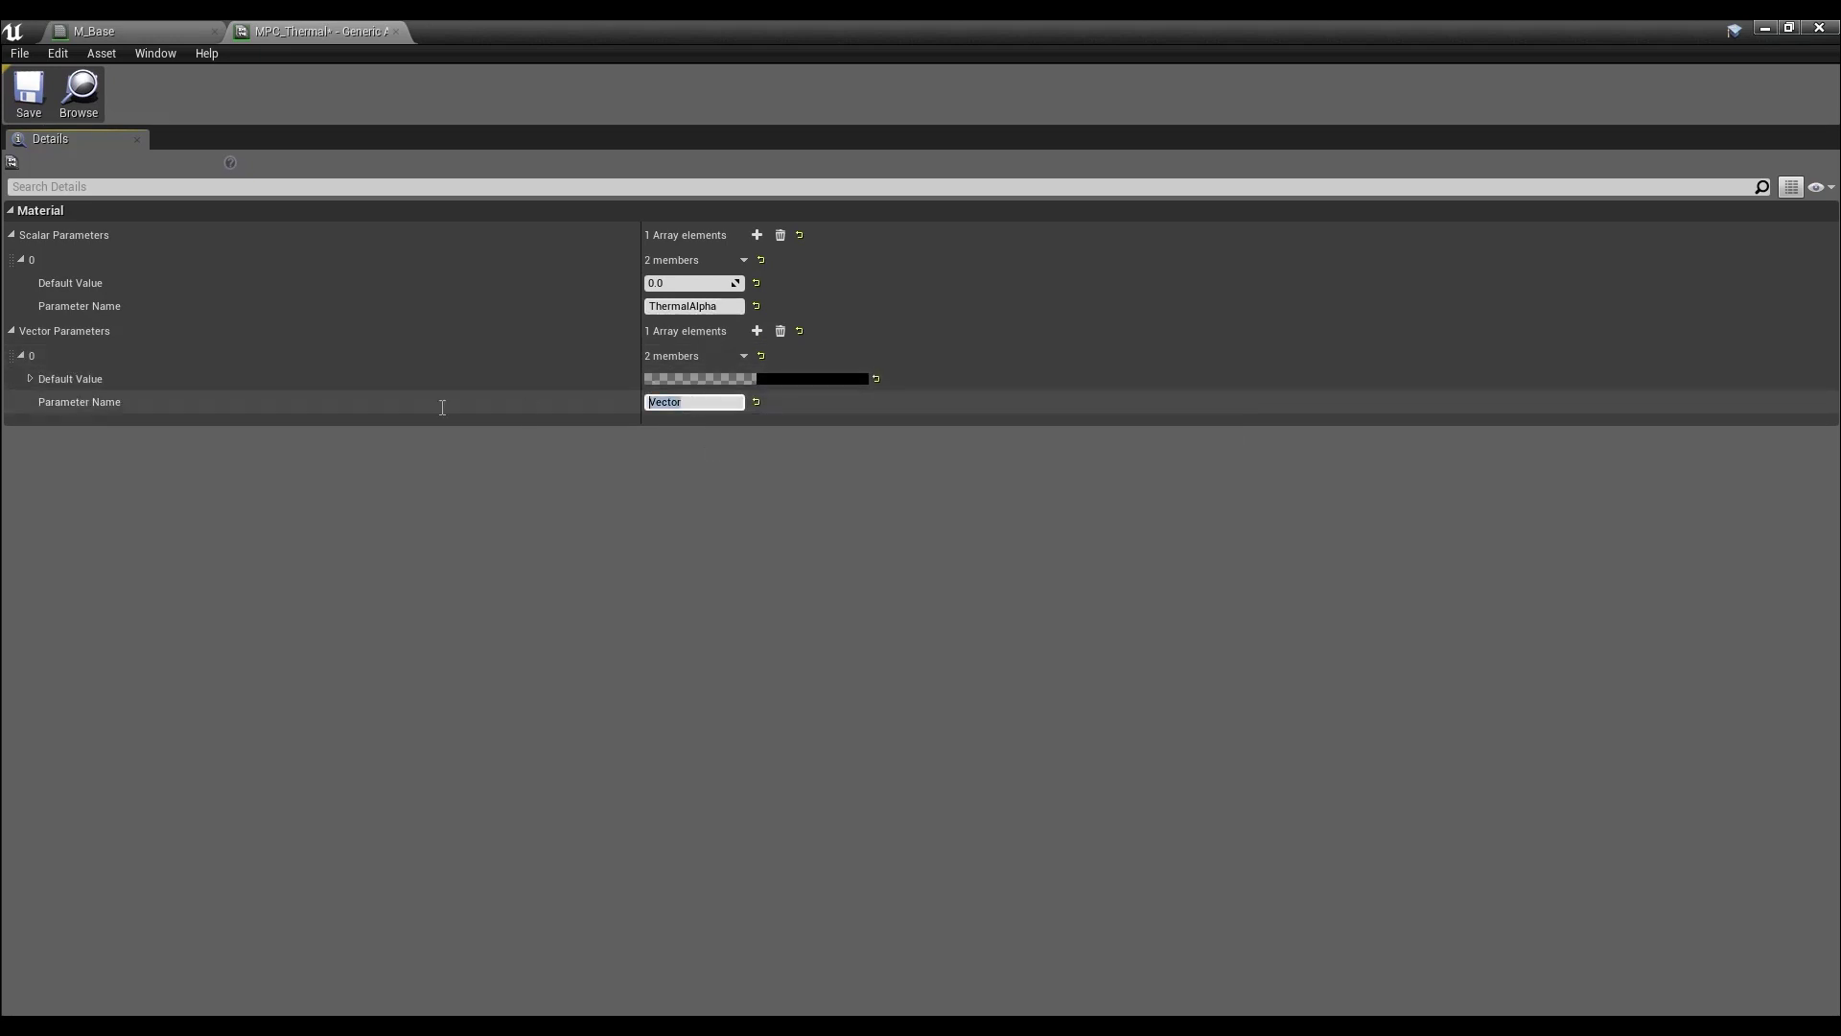
pyautogui.write('ThermalEmissiveColor')
pyautogui.press('Return')
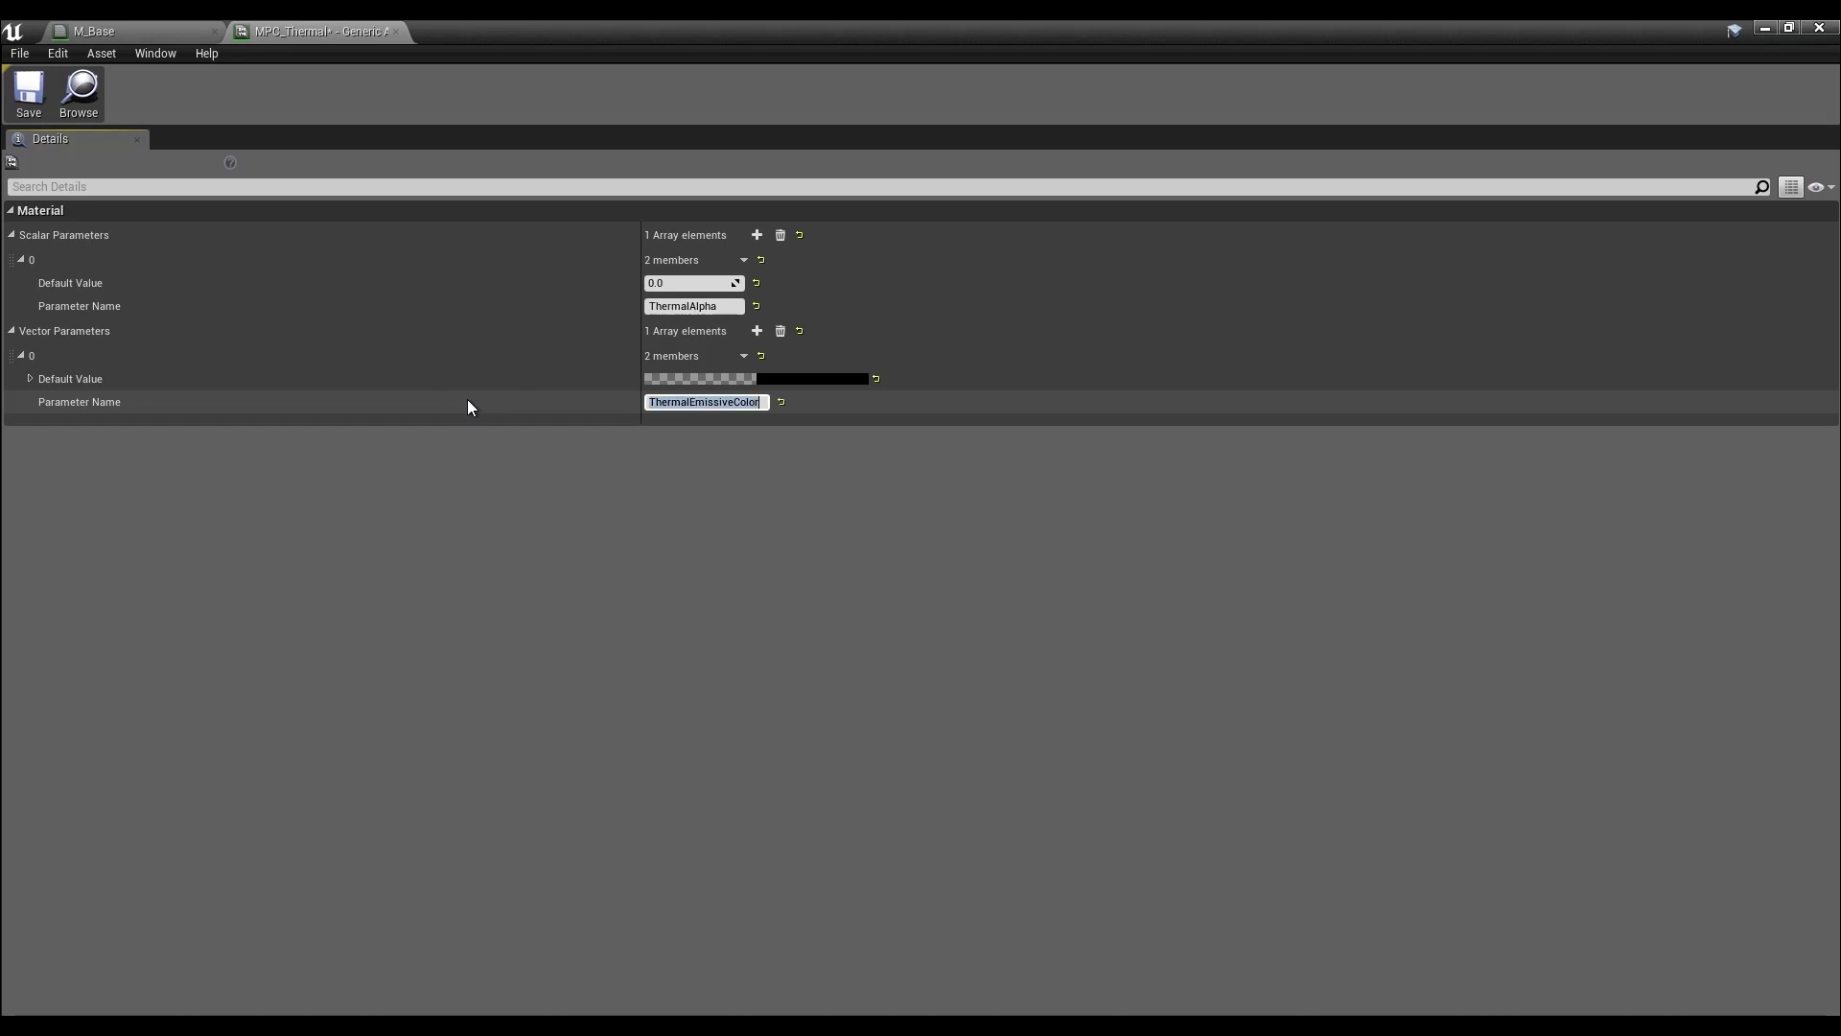
# - Set the ThermalEmissiveColor default to opaque black with alpha 1.0 and save MPC_Thermal
pyautogui.click(699, 378)
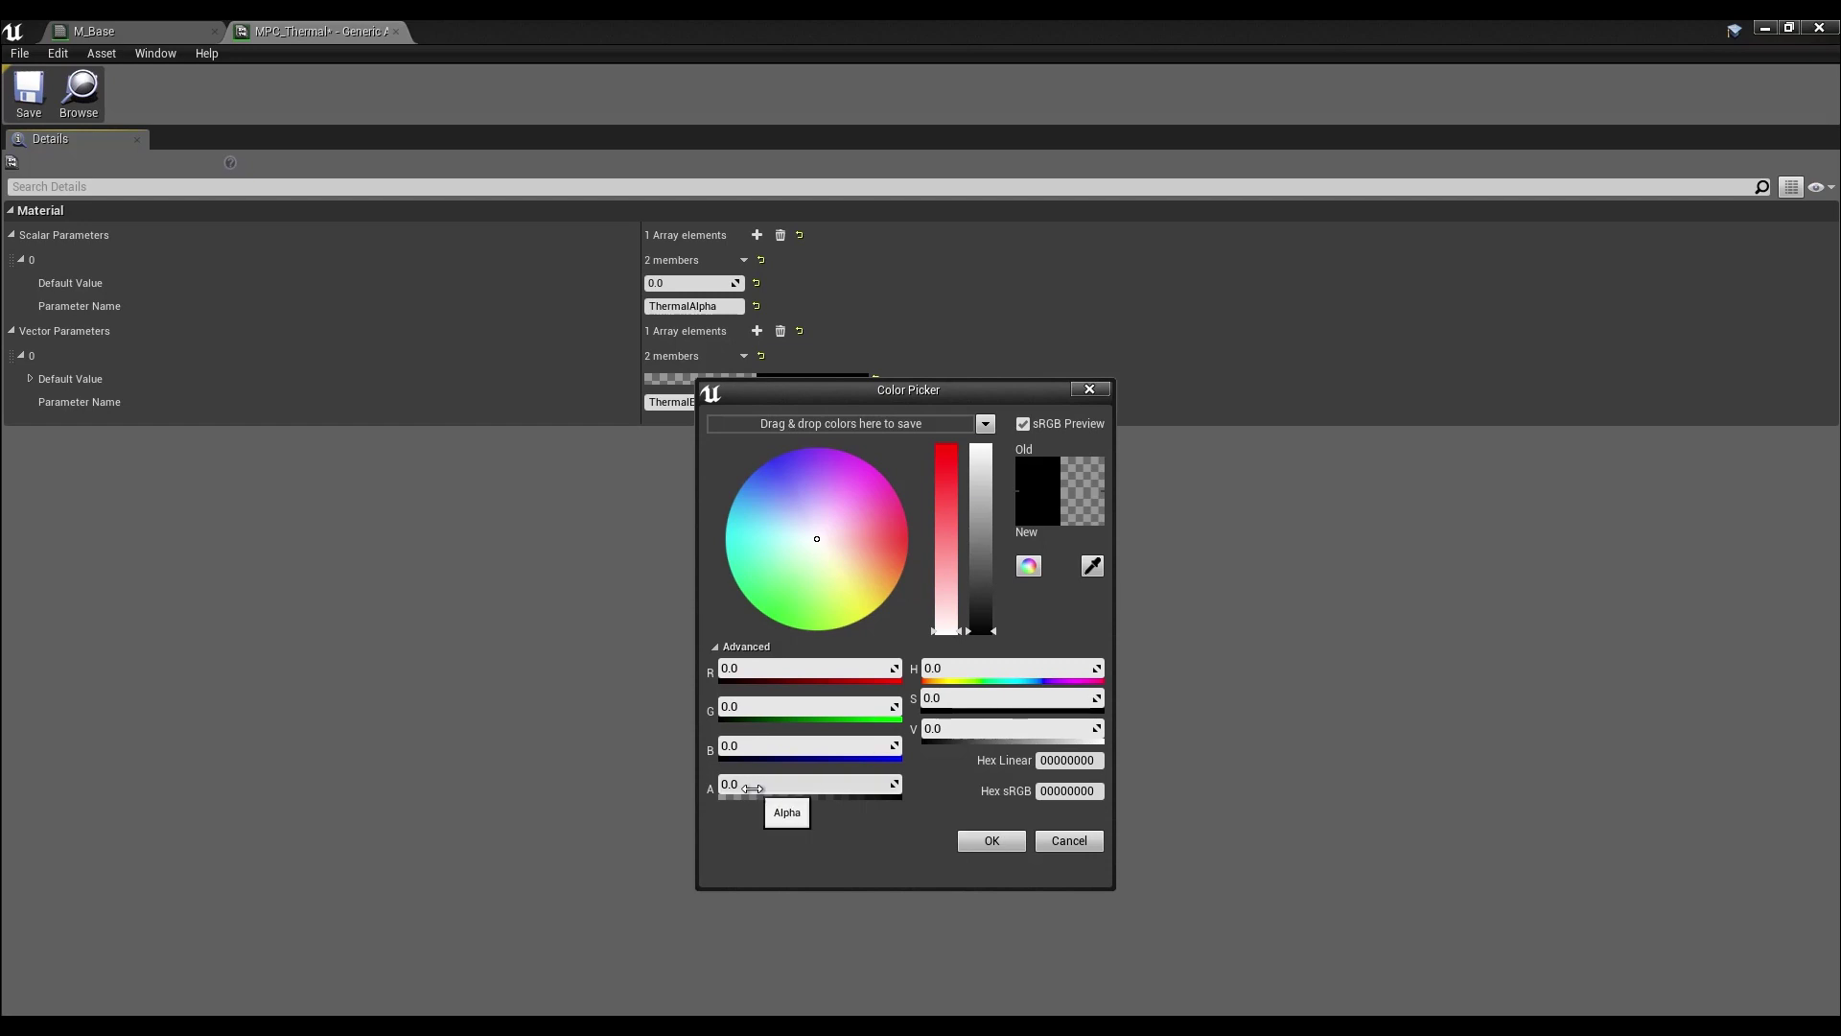
pyautogui.moveTo(752, 788); pyautogui.dragTo(901, 787)
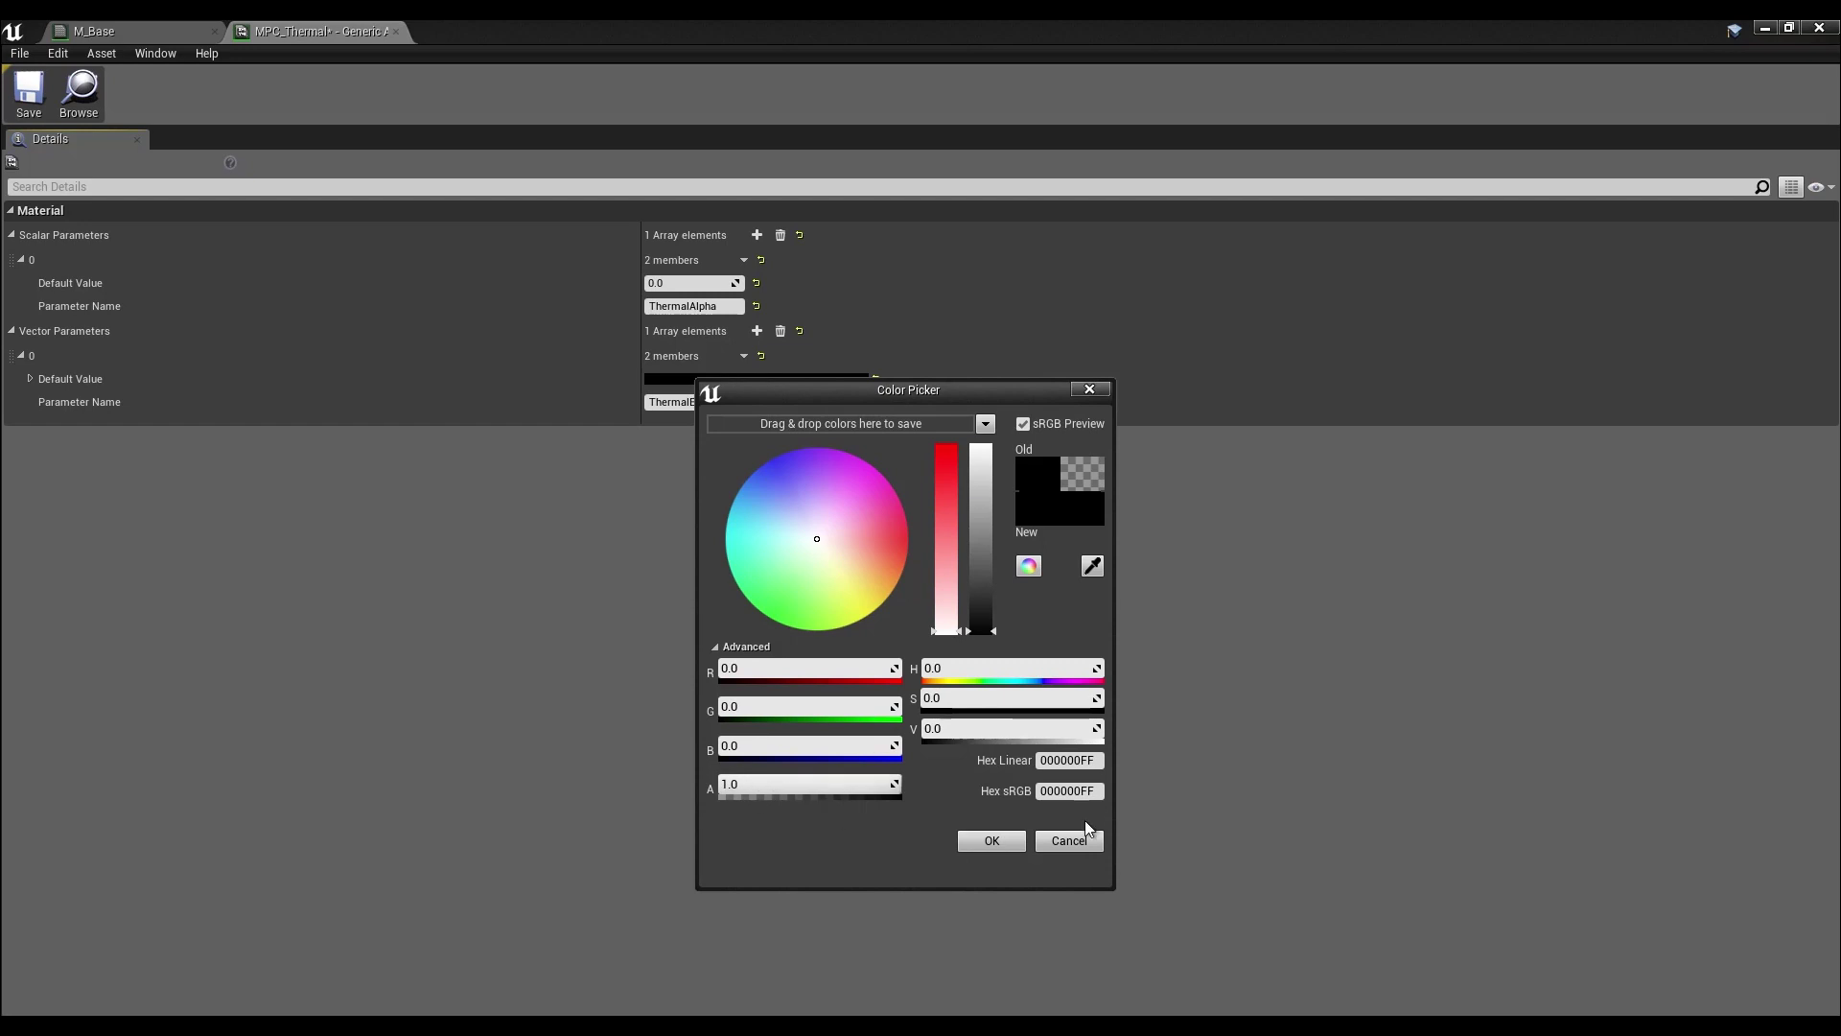
pyautogui.click(970, 841)
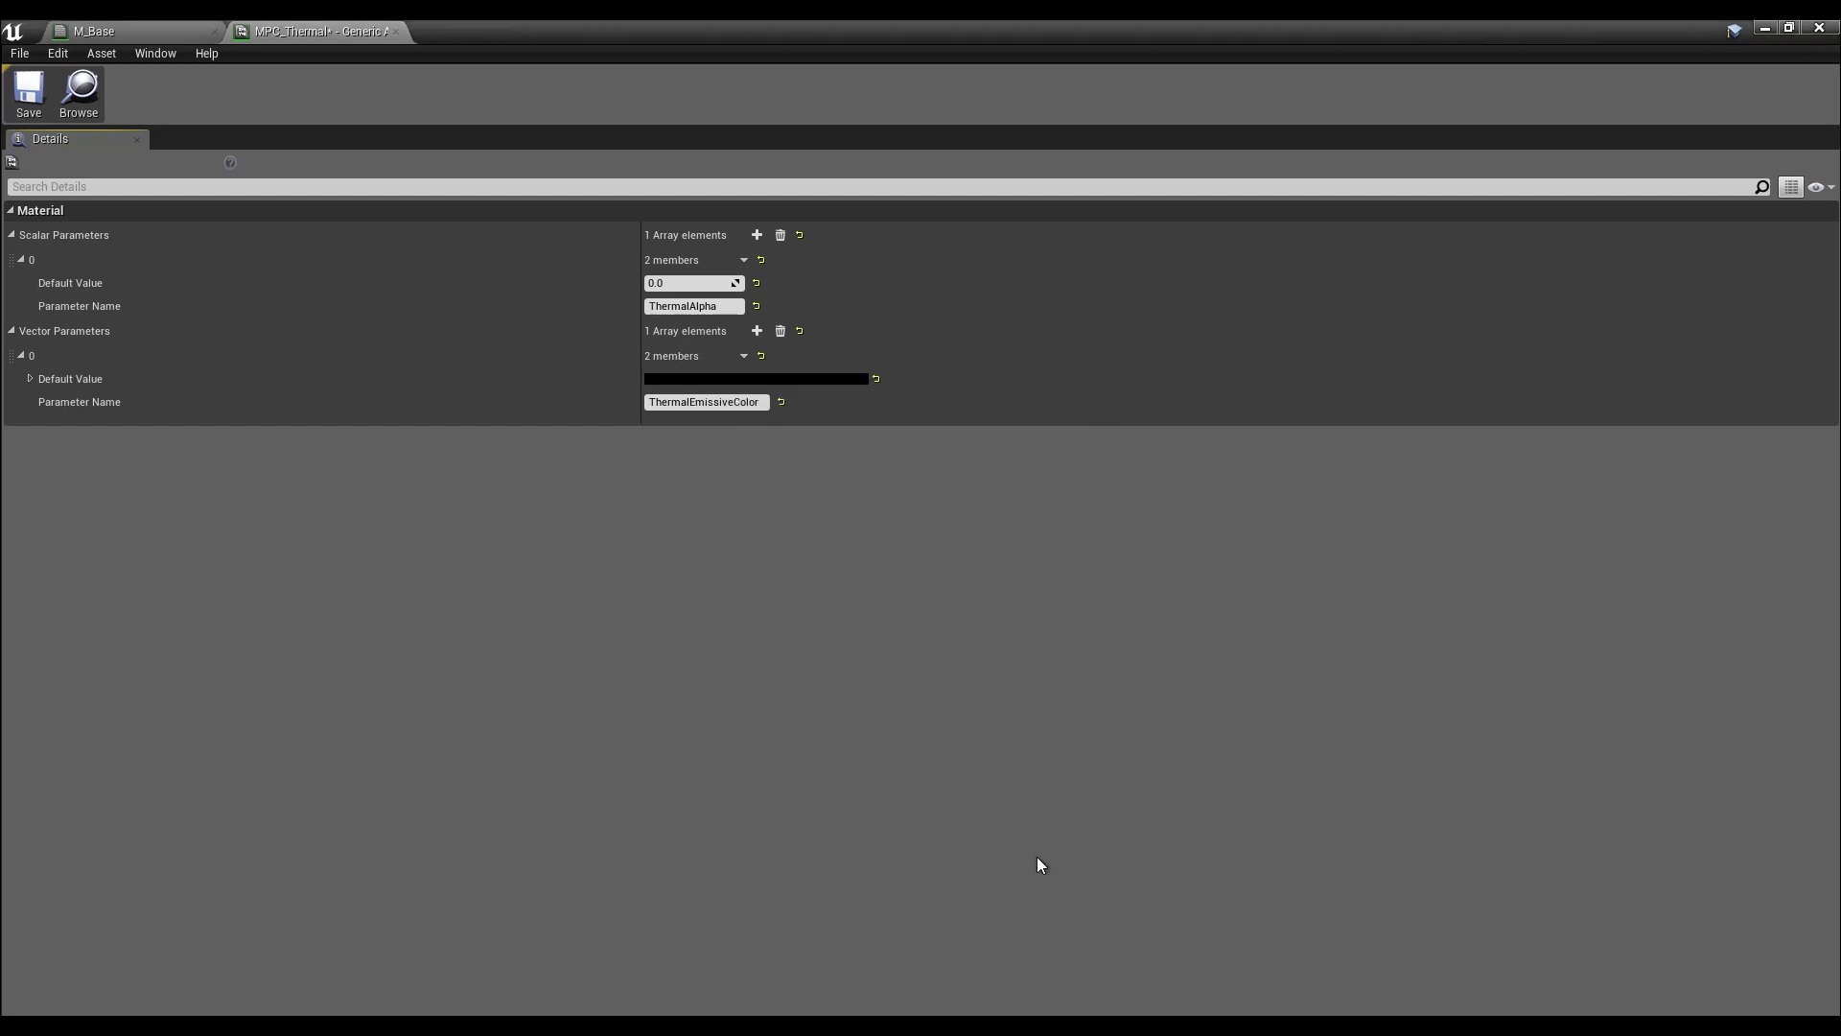
pyautogui.click(14, 94)
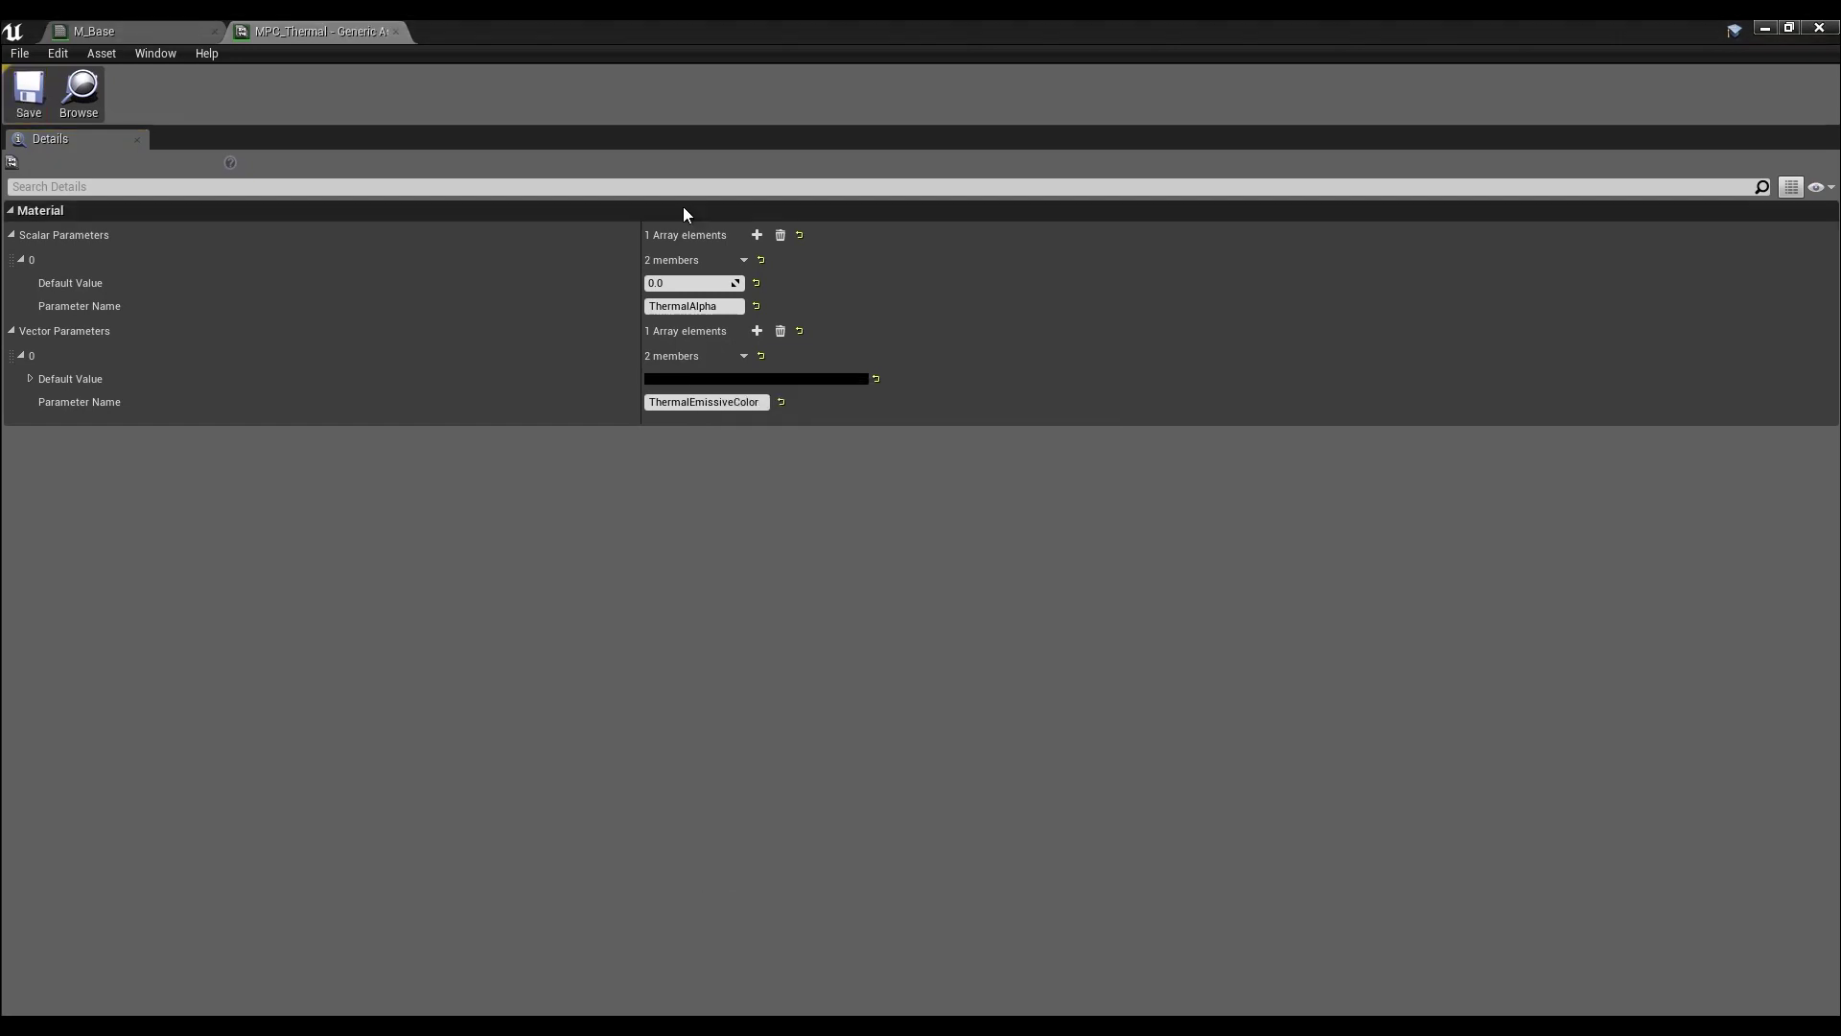
pyautogui.click(396, 32)
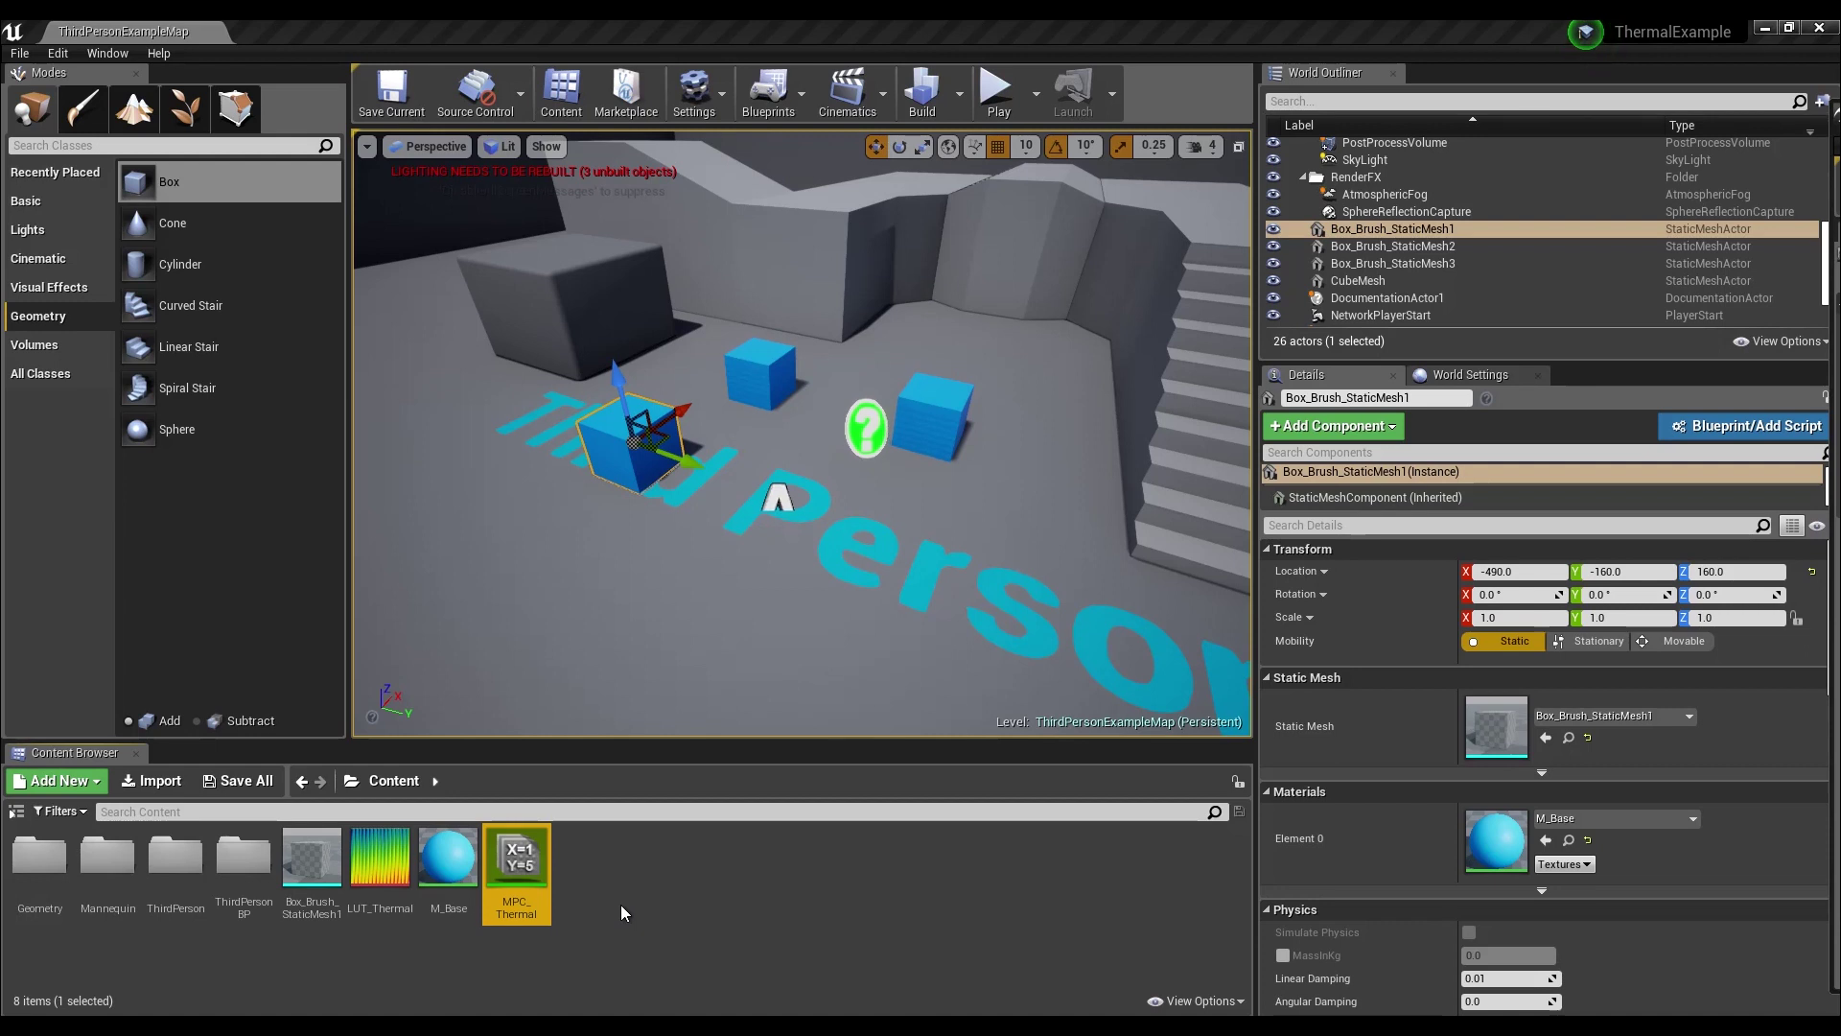
# - Reopen M_Base in a maximized editor and add a CollectionParameter node to the left of the blue Constant3Vector
pyautogui.doubleClick(448, 853)
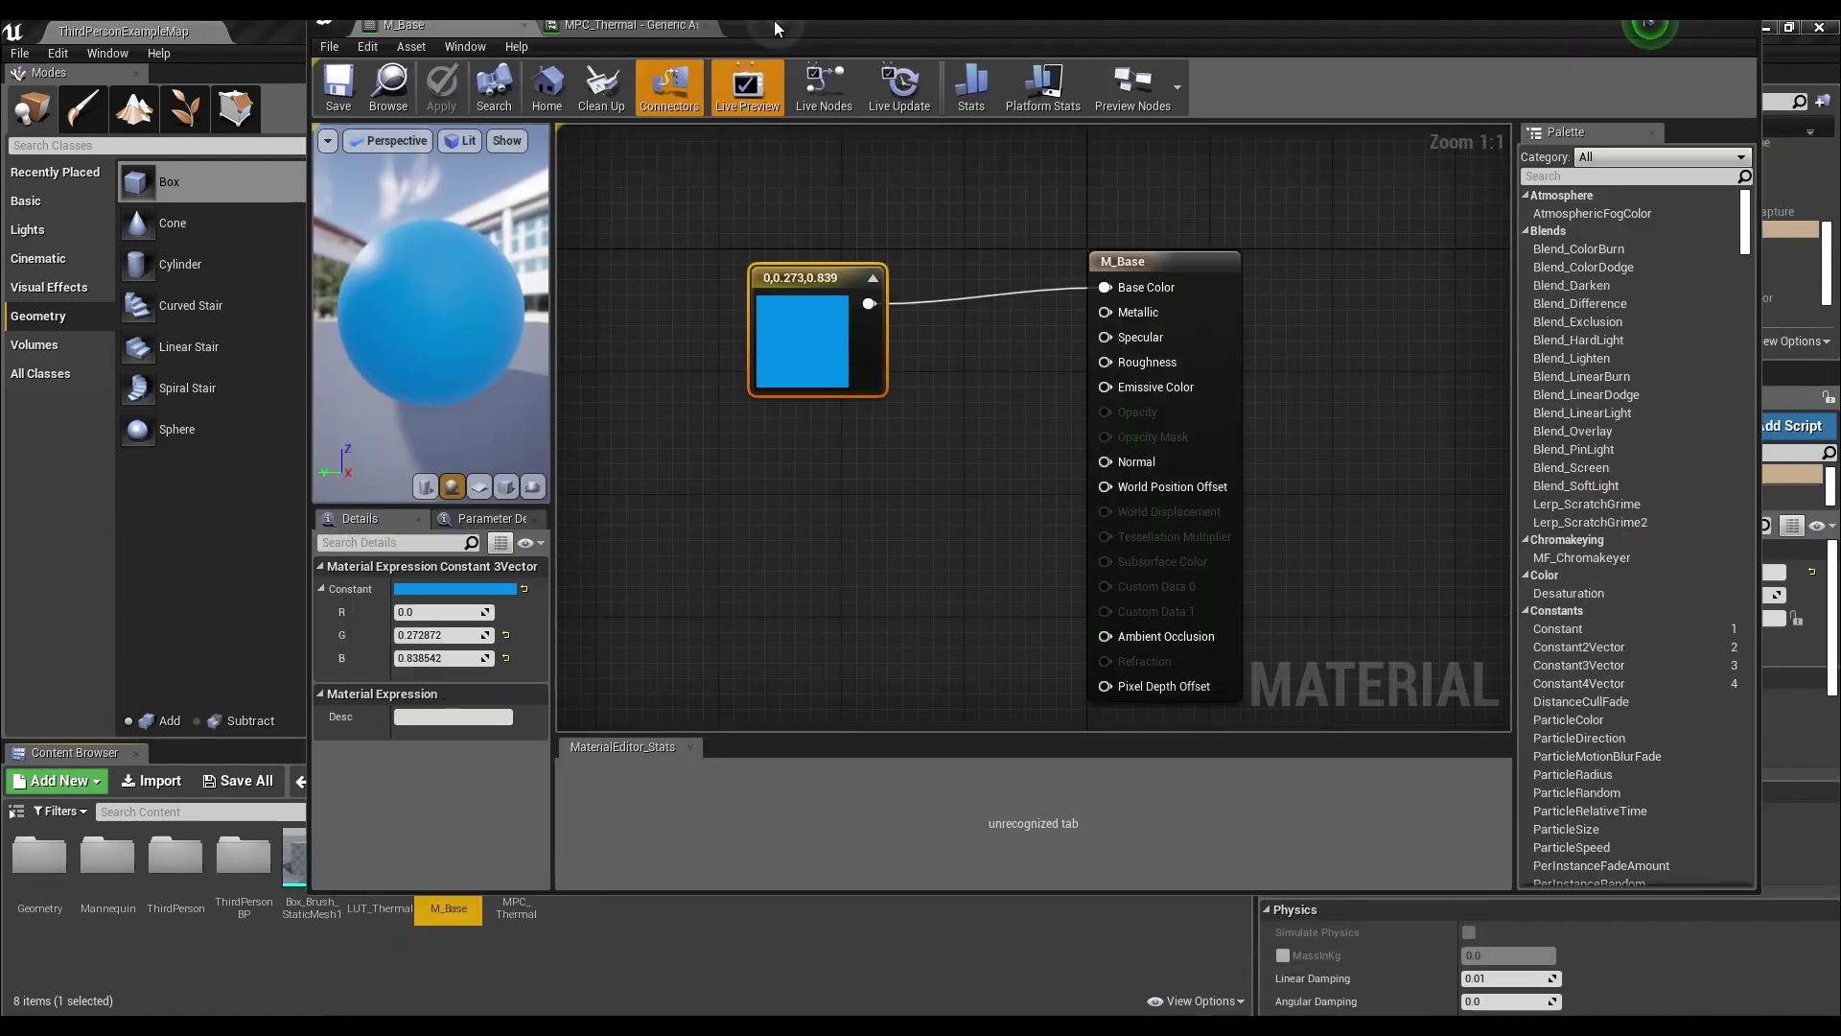
pyautogui.doubleClick(775, 22)
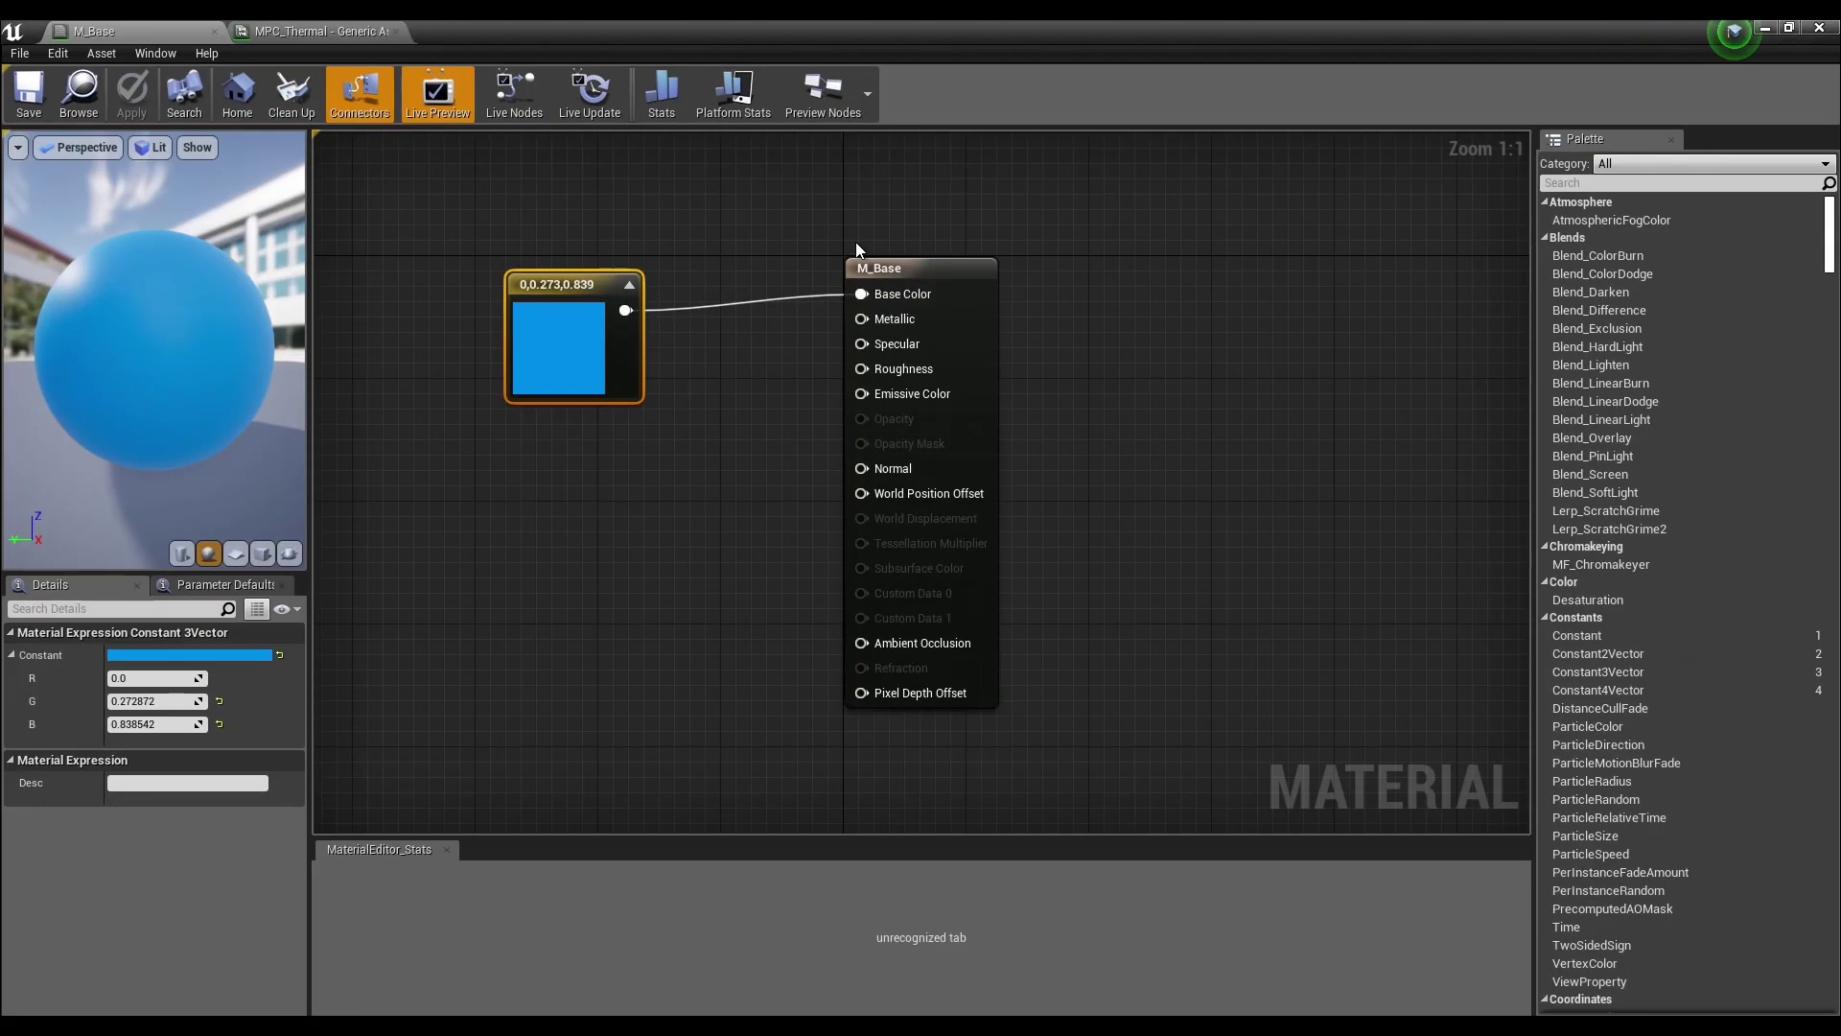
pyautogui.moveTo(723, 243); pyautogui.dragTo(1160, 285, button='right')
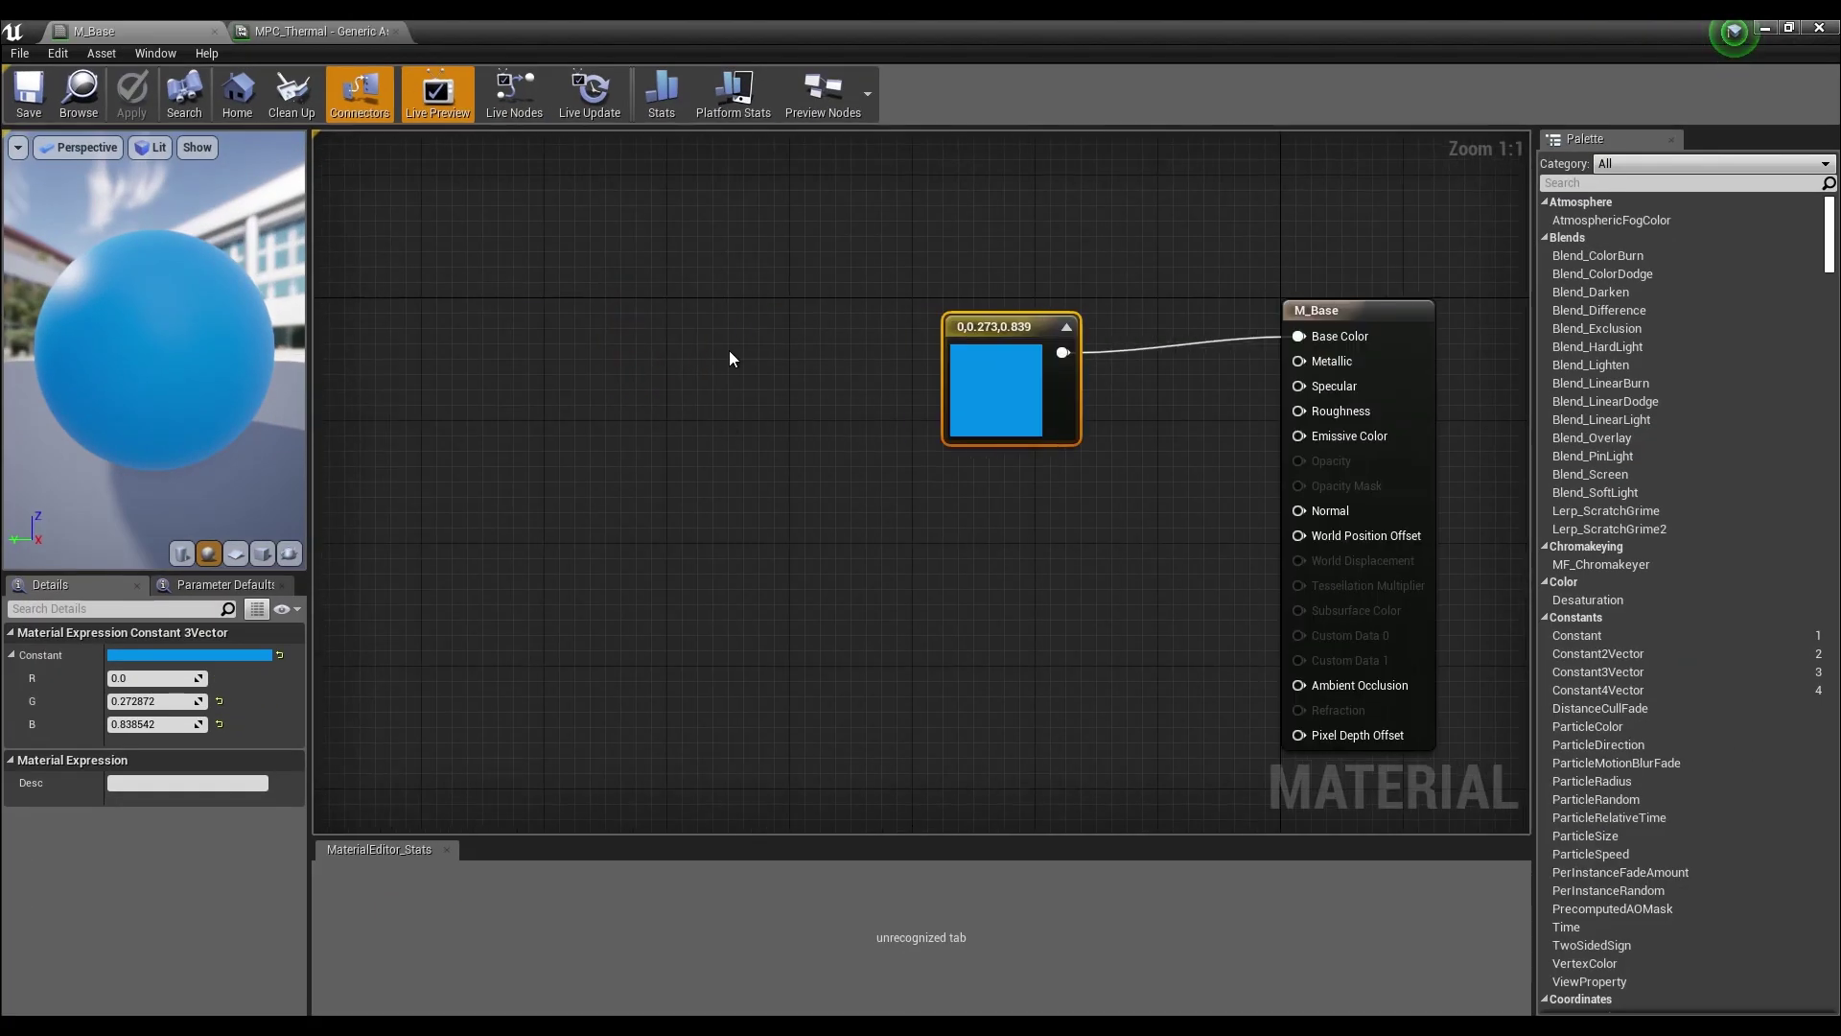
pyautogui.rightClick(661, 345)
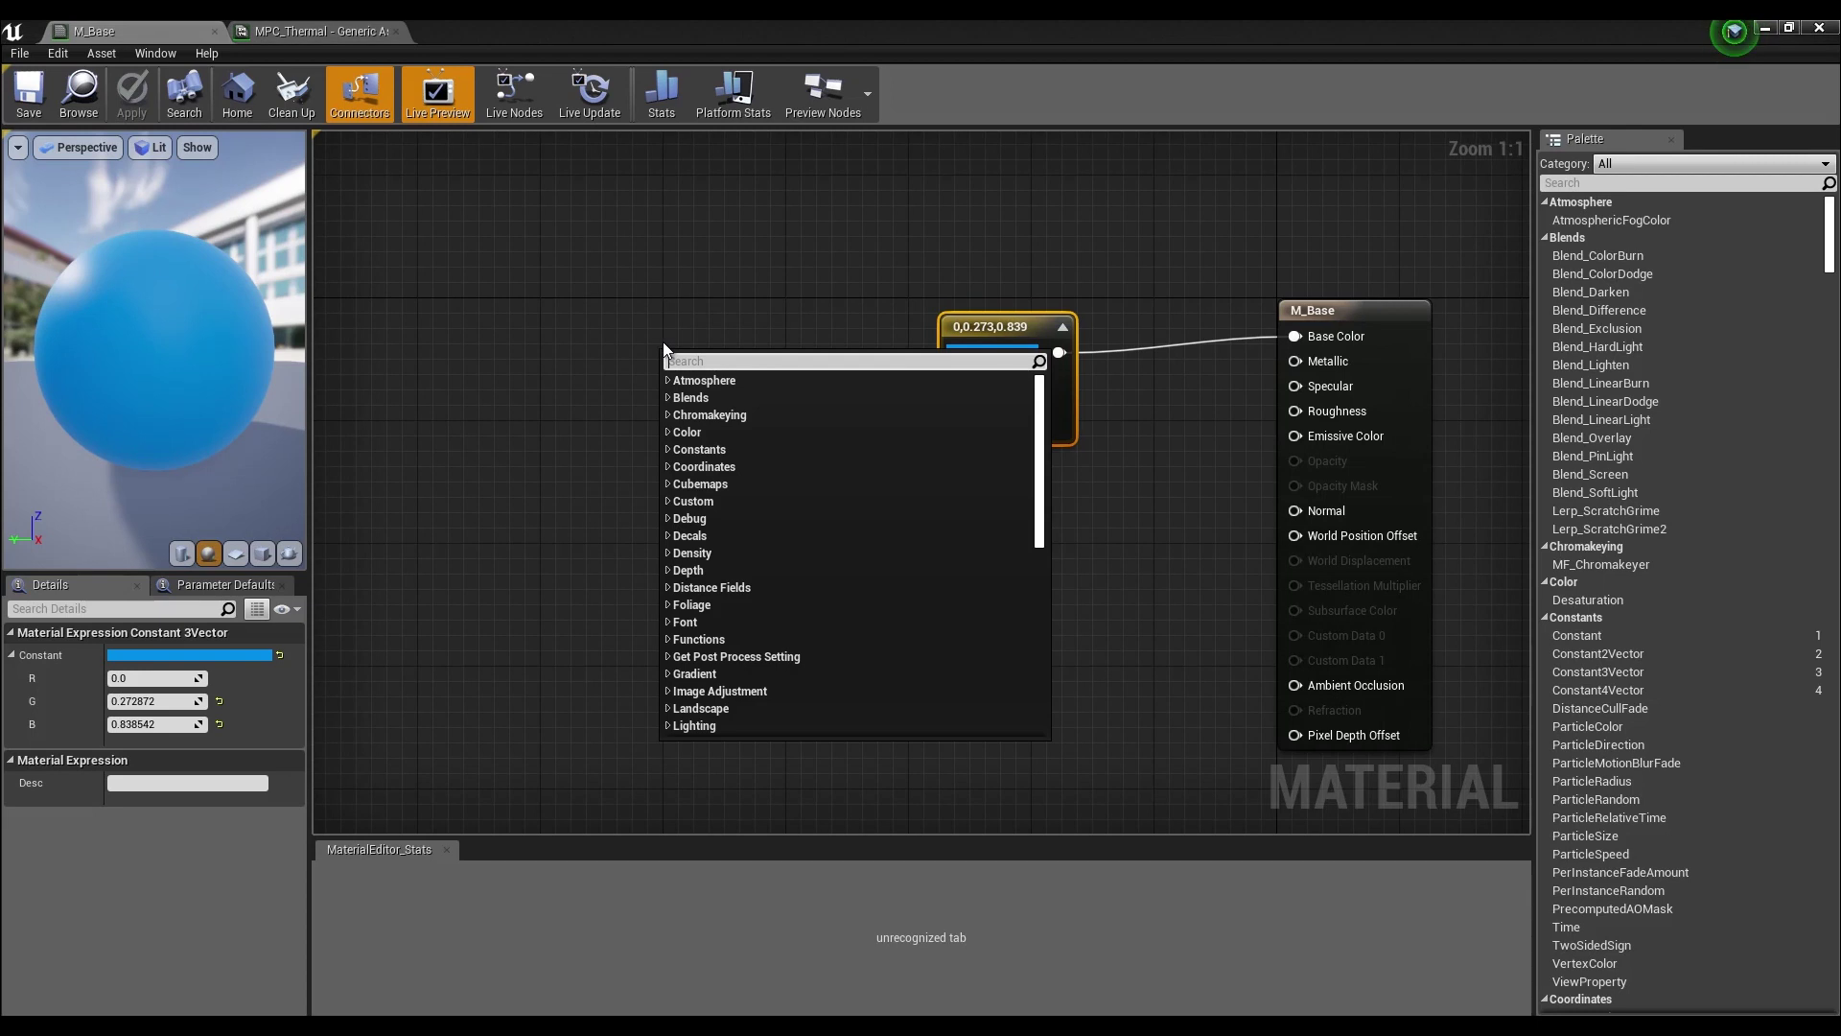
pyautogui.write('collection')
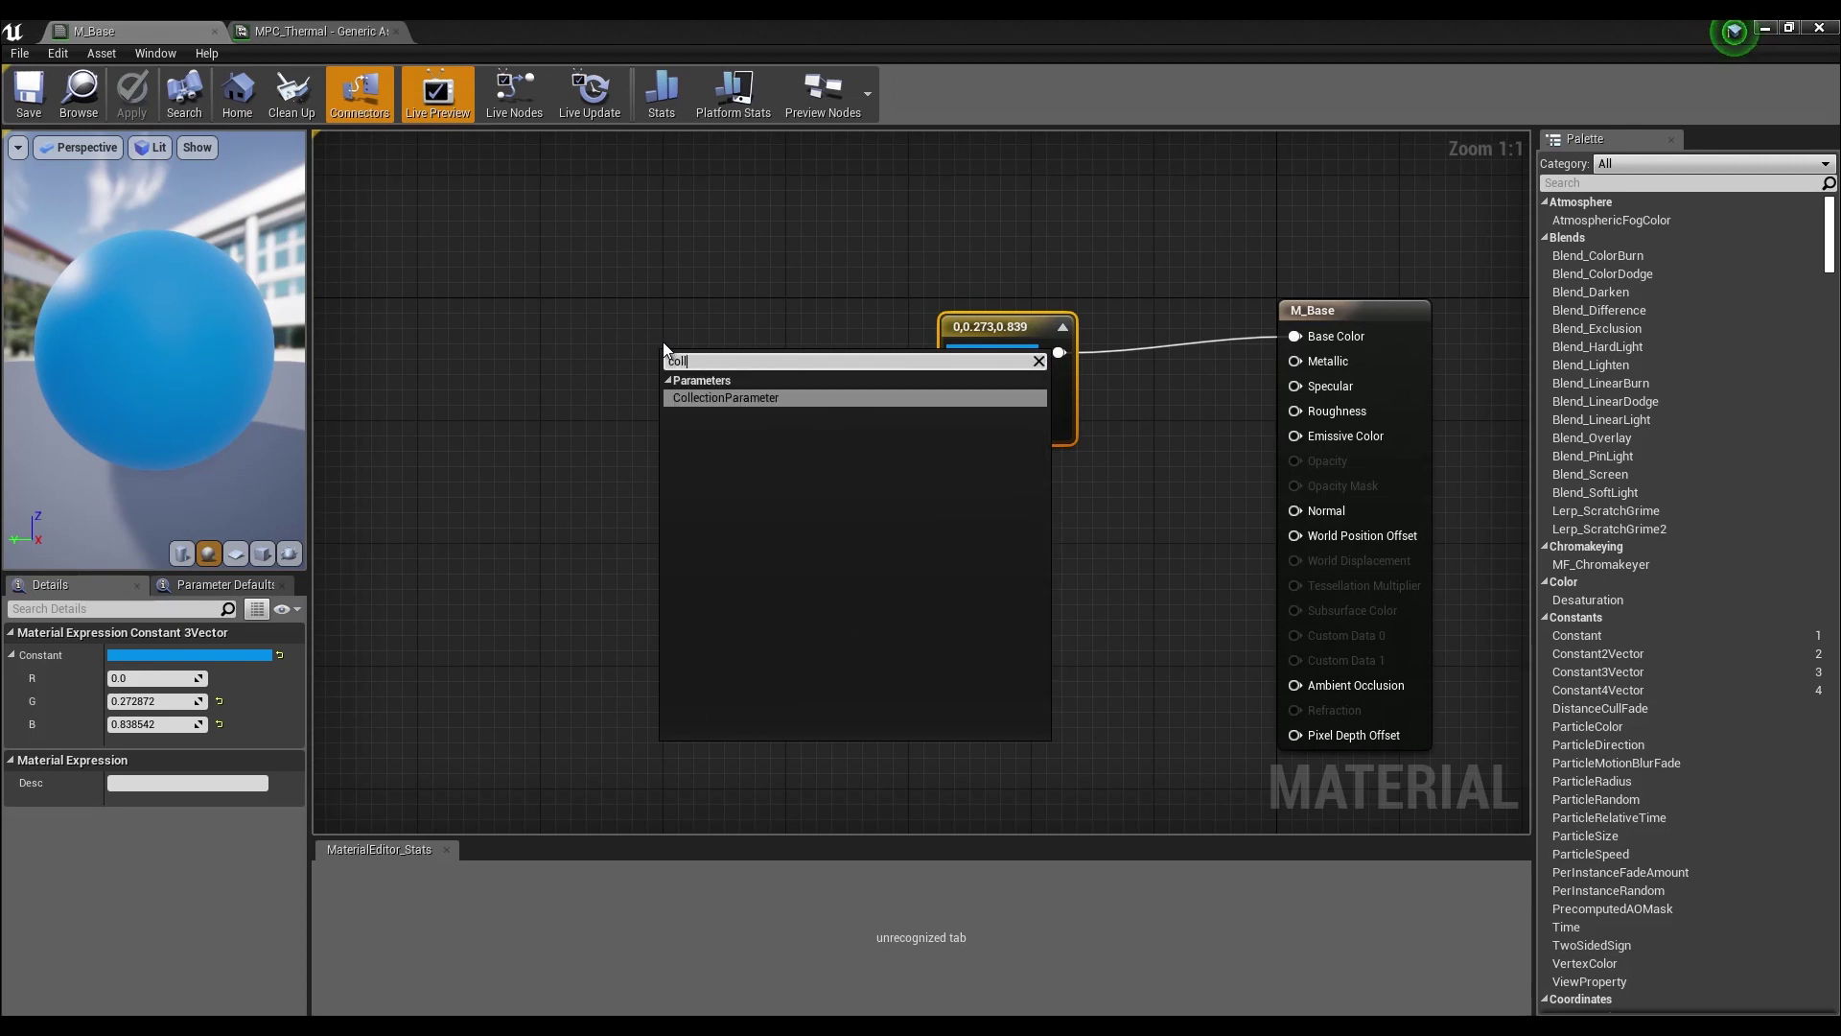
pyautogui.press('Return')
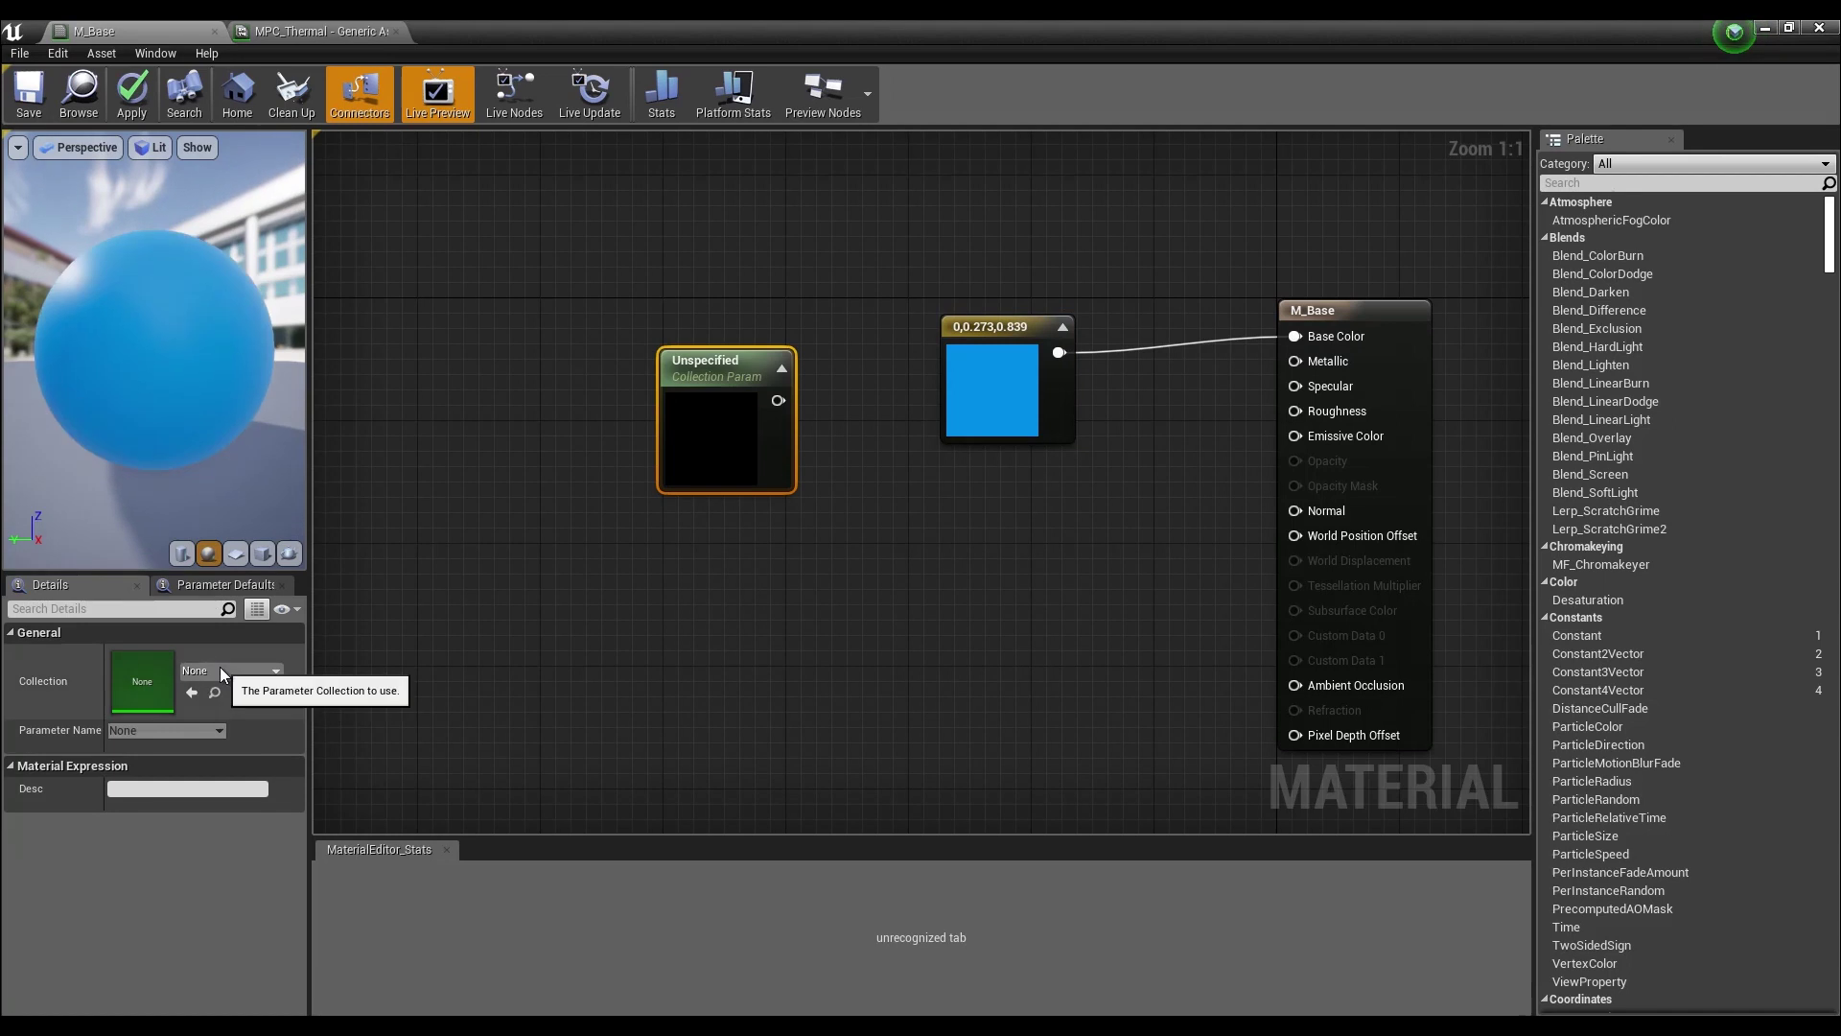
# - Assign the node's collection MPC_Thermal and parameter ThermalEmissiveColor, and place it further left and below the Constant3Vector
pyautogui.click(222, 669)
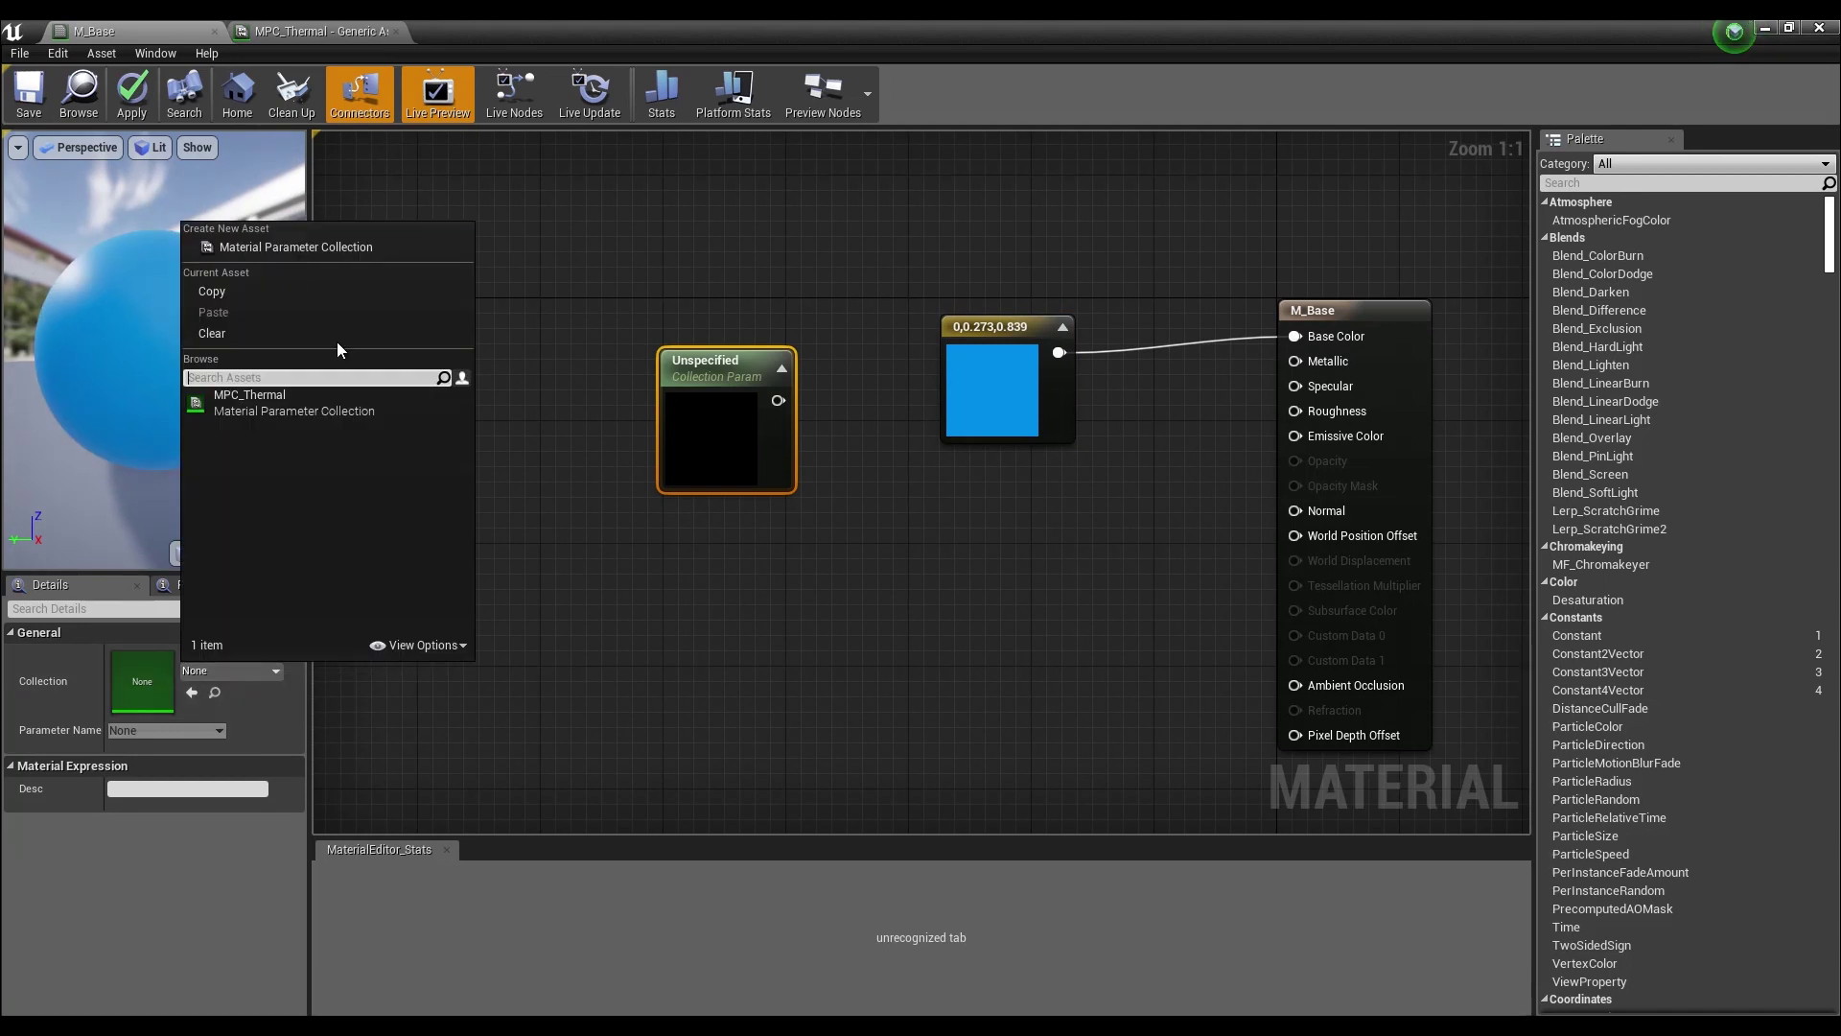
pyautogui.click(313, 408)
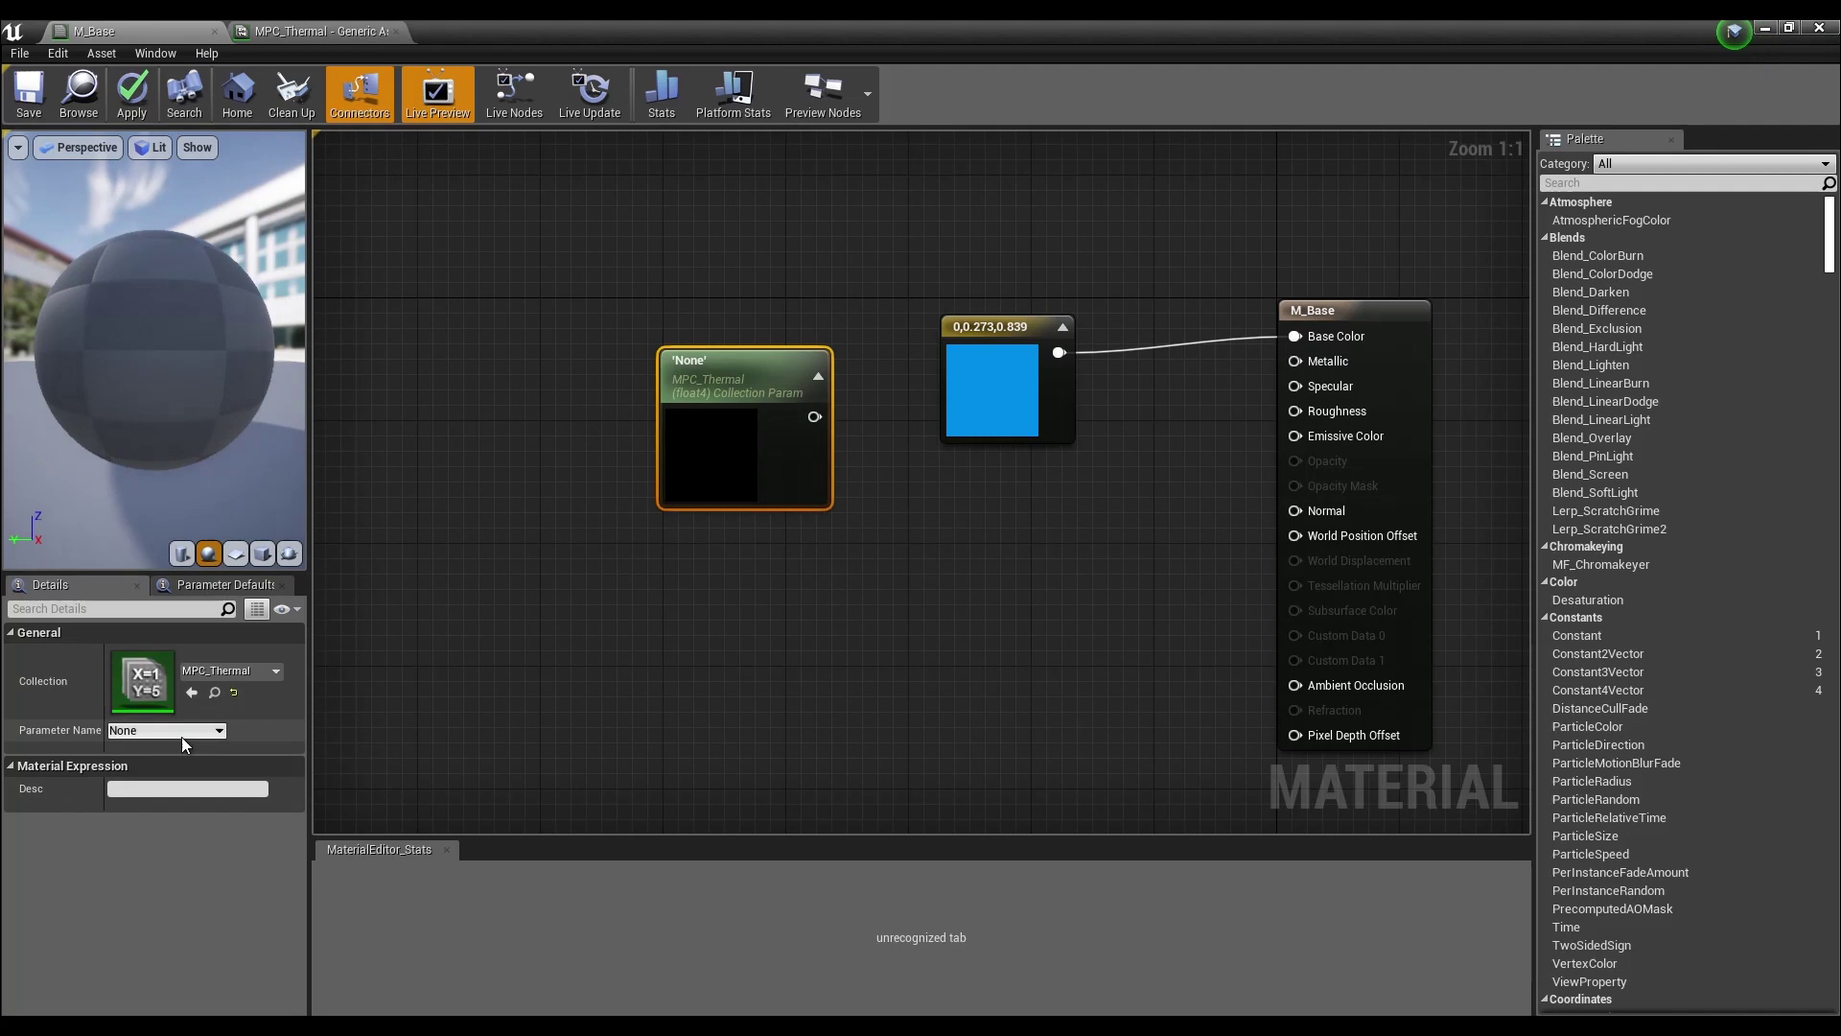
pyautogui.click(196, 758)
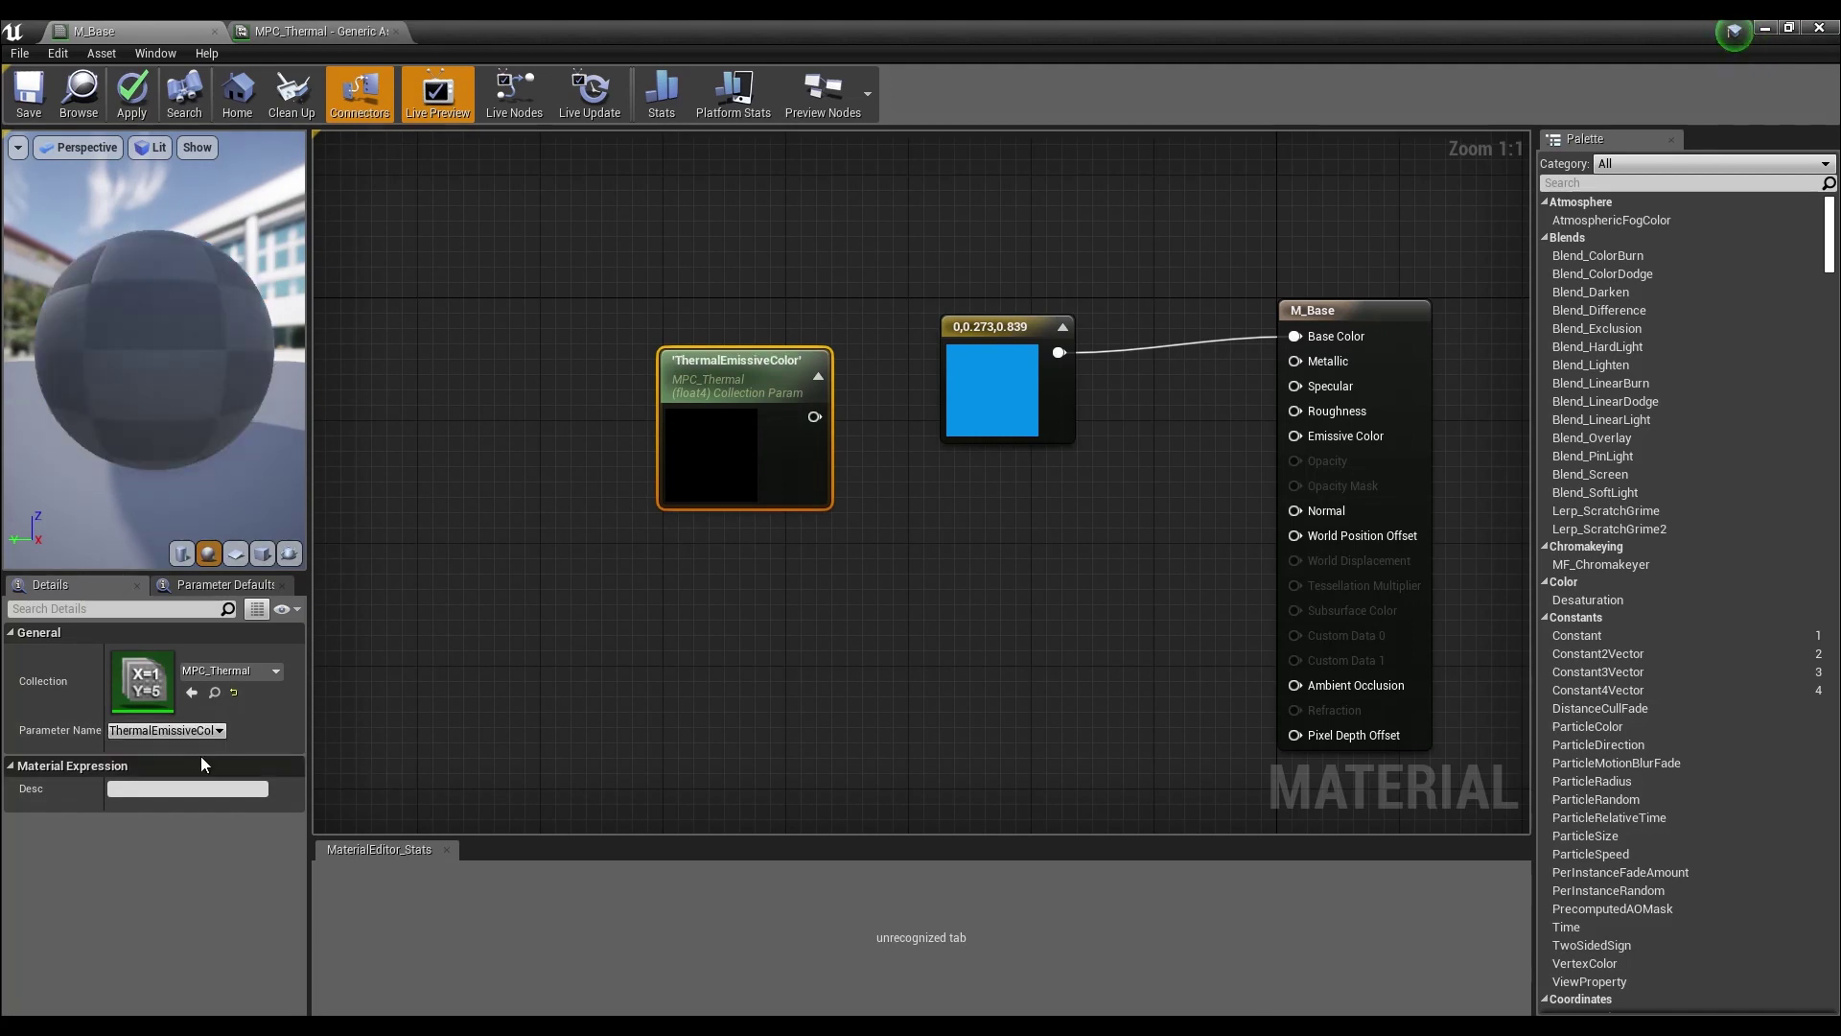
pyautogui.moveTo(754, 401); pyautogui.dragTo(561, 489)
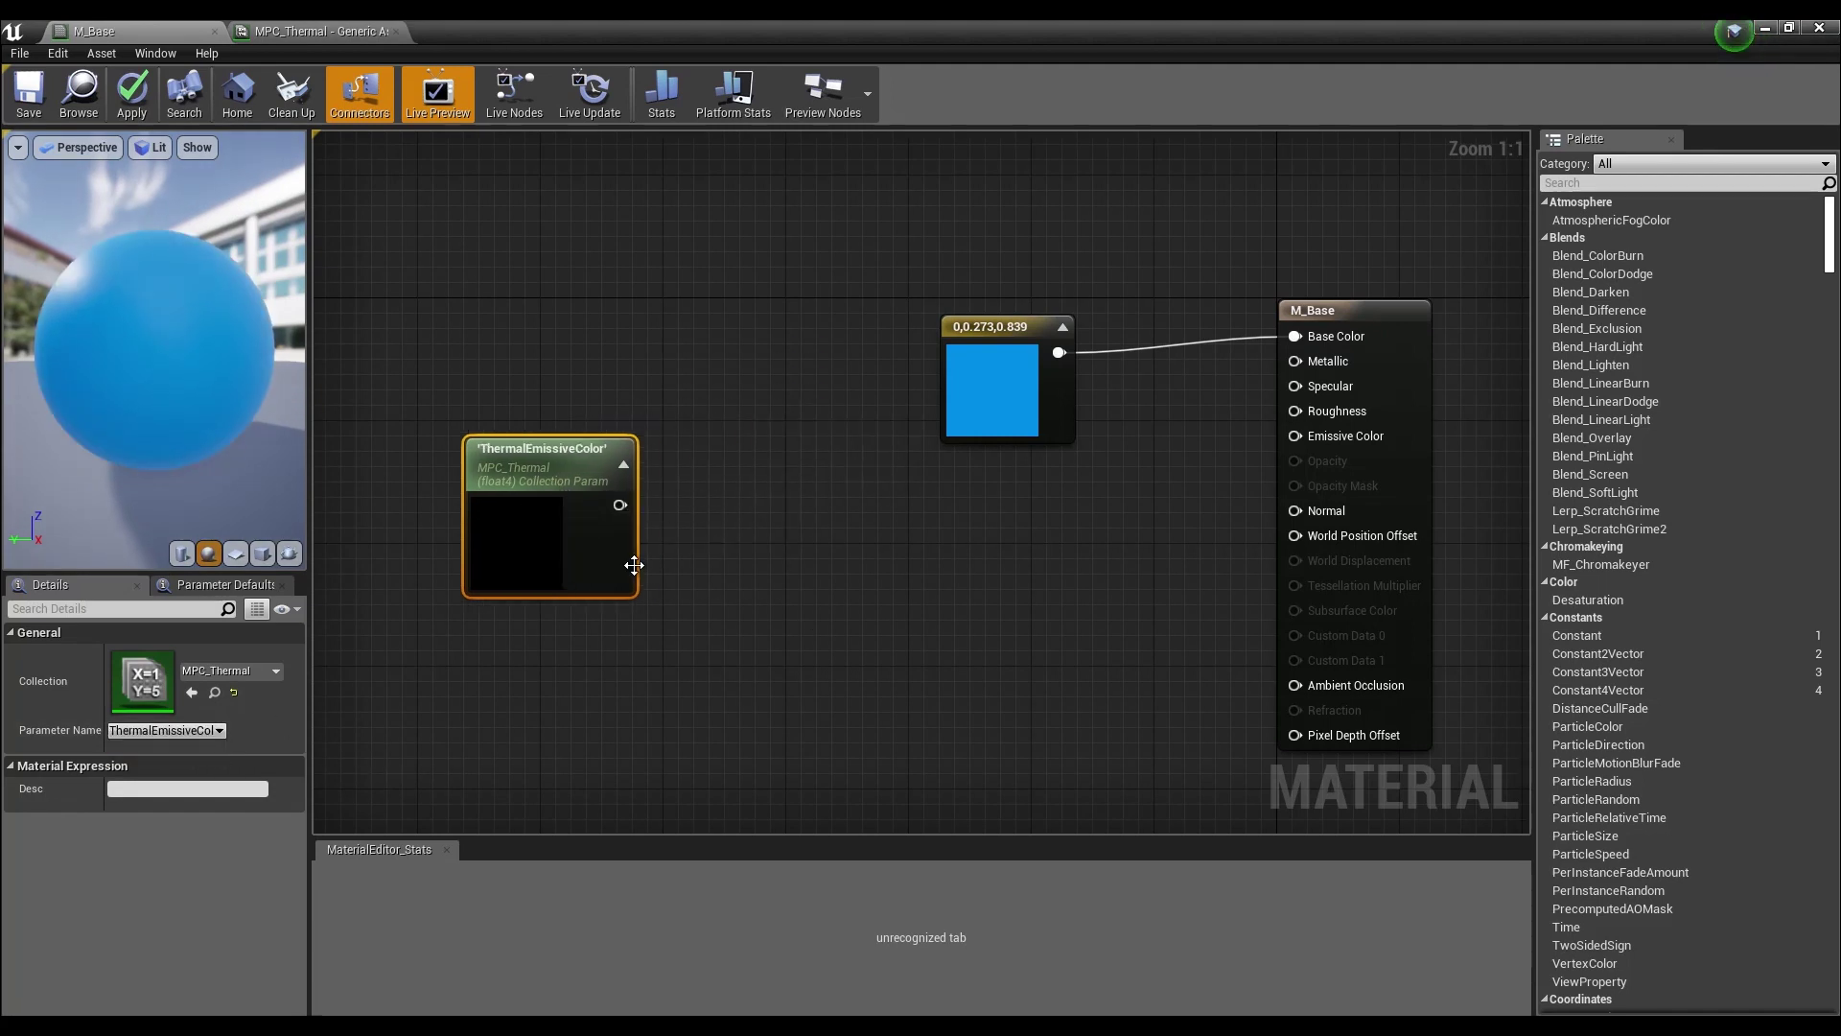
# - Add a second CollectionParameter node to the M_Base graph, below the ThermalEmissiveColor node
pyautogui.moveTo(600, 676); pyautogui.dragTo(672, 525, button='right')
pyautogui.rightClick(539, 597)
pyautogui.write('co')
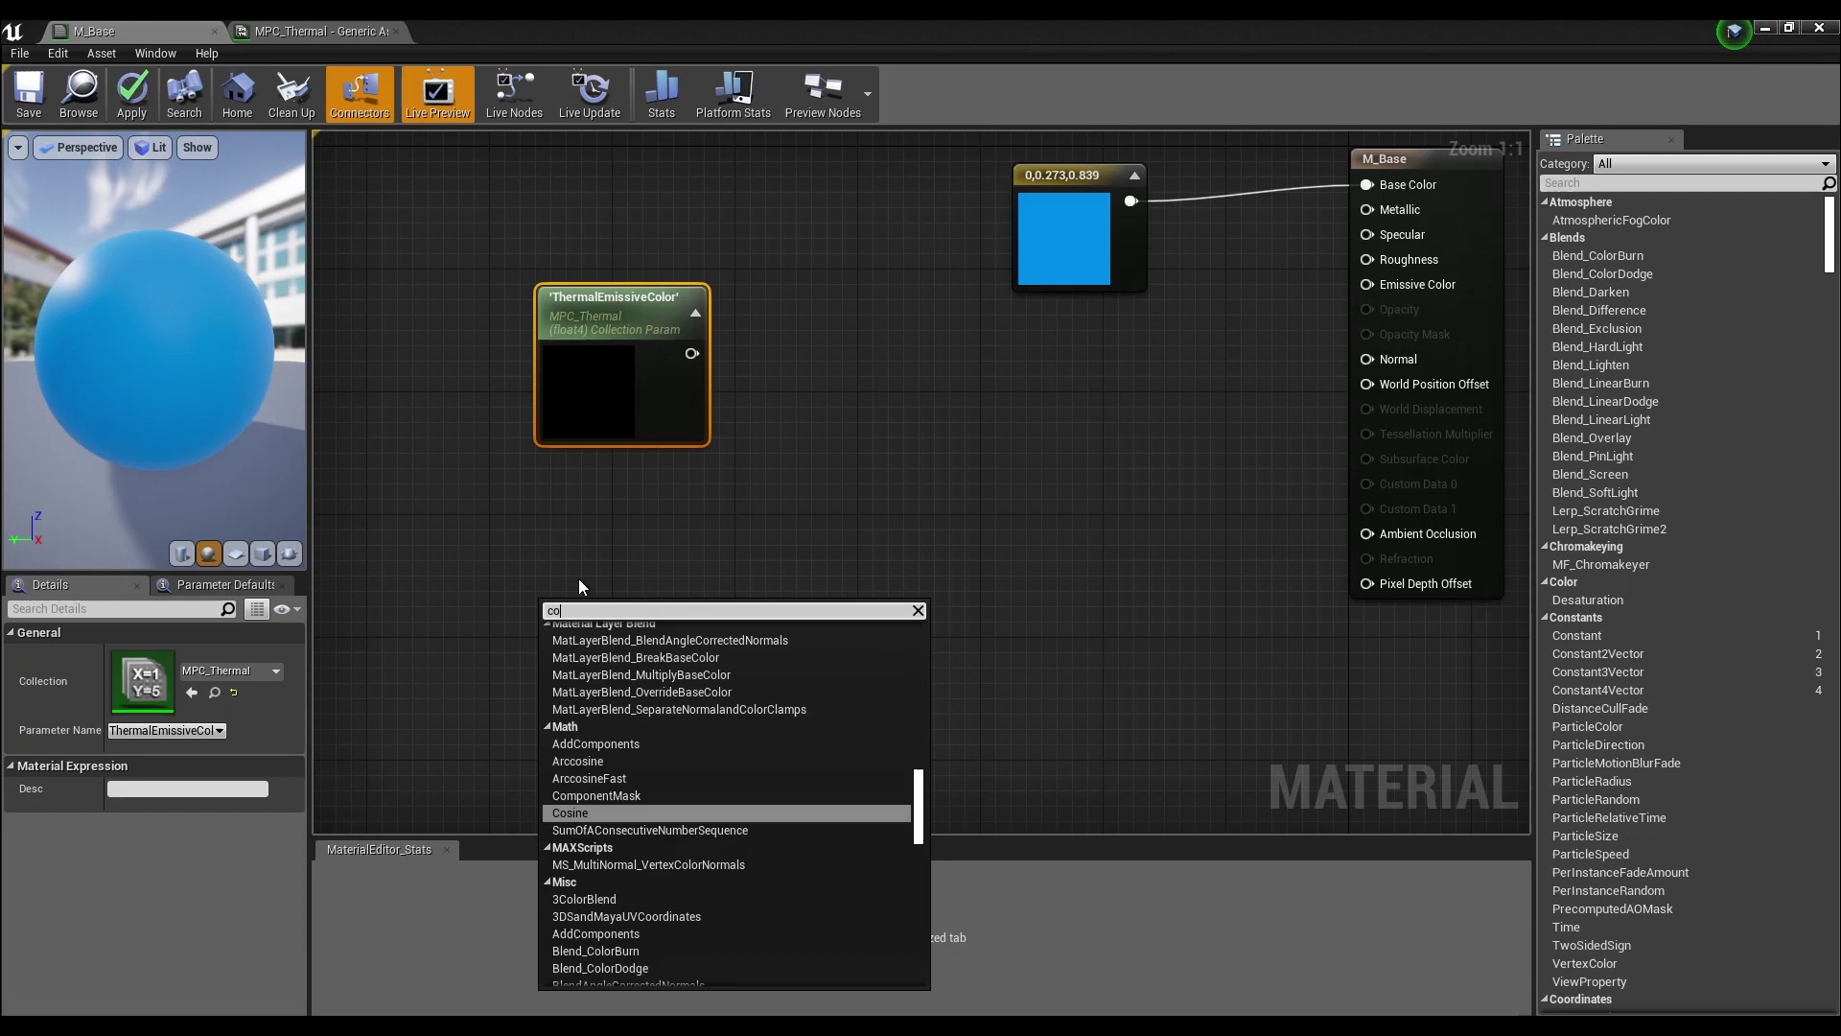
pyautogui.write('llection')
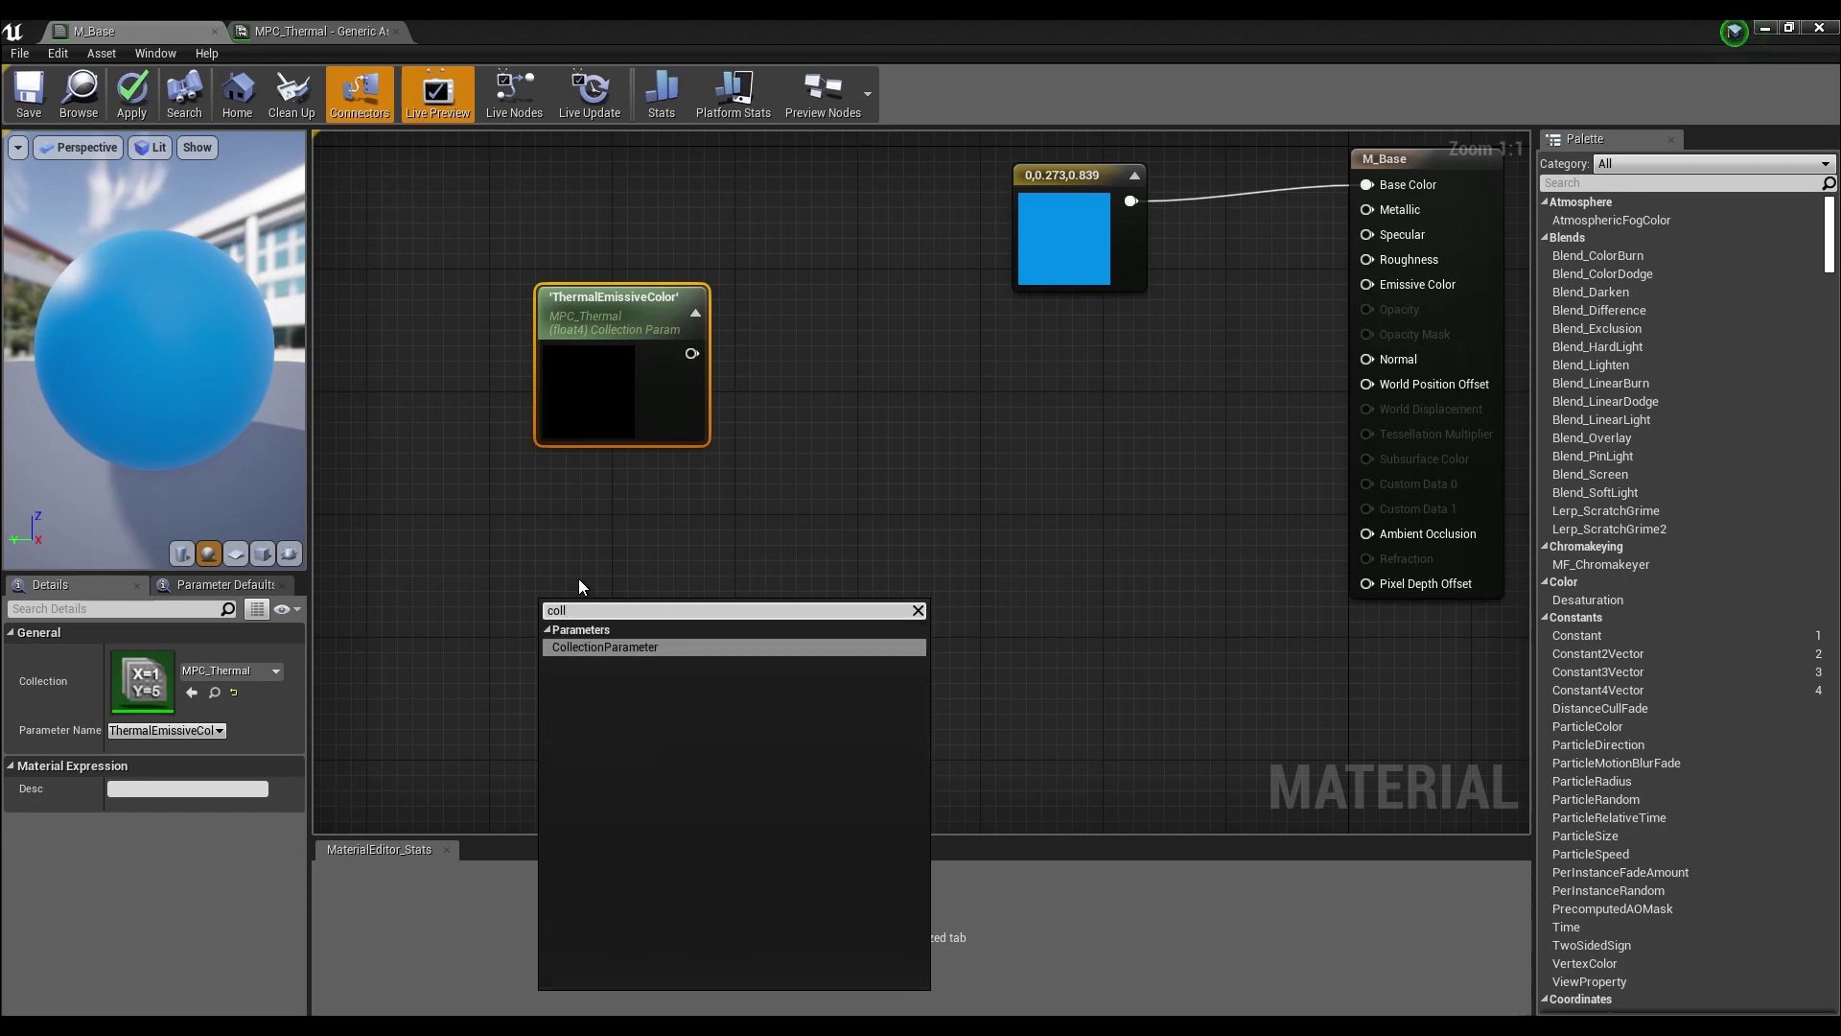
pyautogui.press('Return')
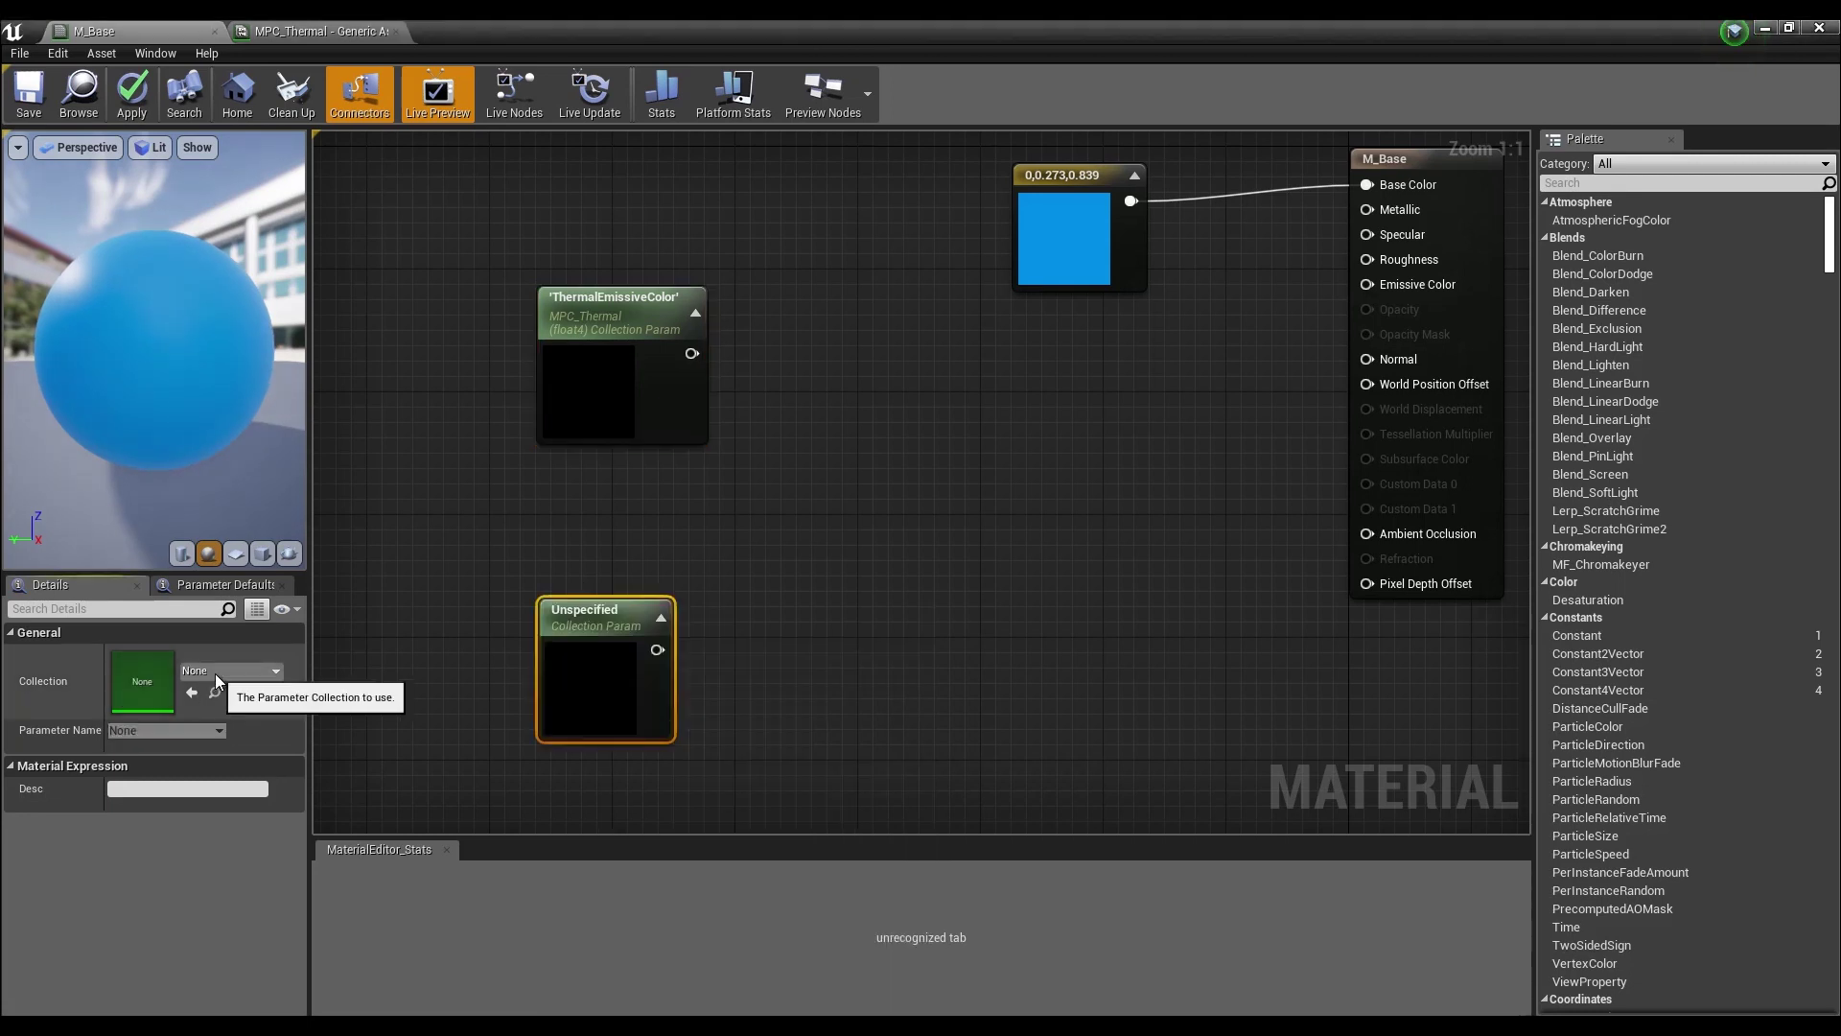
# - Assign the new node's collection MPC_Thermal and parameter ThermalAlpha, and move it closer beneath ThermalEmissiveColor
pyautogui.click(216, 669)
pyautogui.click(262, 414)
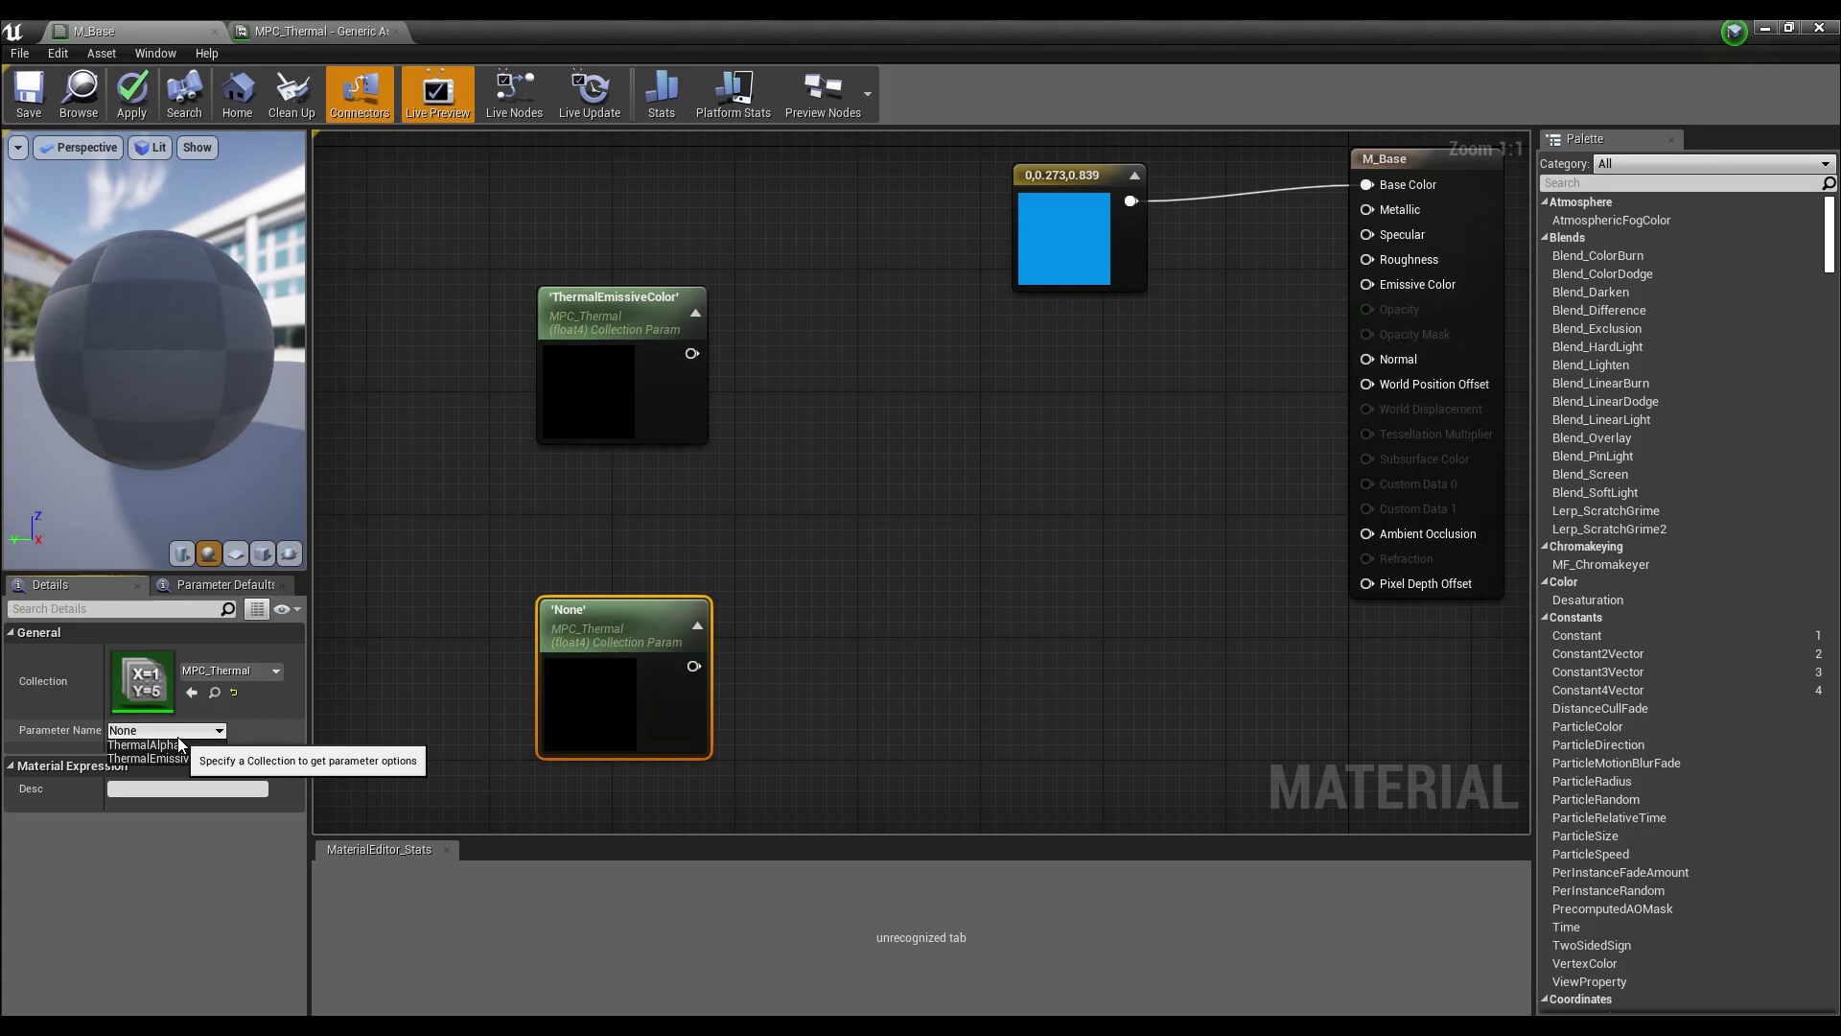
pyautogui.click(176, 735)
pyautogui.click(177, 762)
pyautogui.moveTo(637, 701); pyautogui.dragTo(635, 664)
# - Create a LinearInterpolate node from the ThermalEmissiveColor output, feeding its A input
pyautogui.moveTo(692, 353); pyautogui.dragTo(923, 468)
pyautogui.write('lerp')
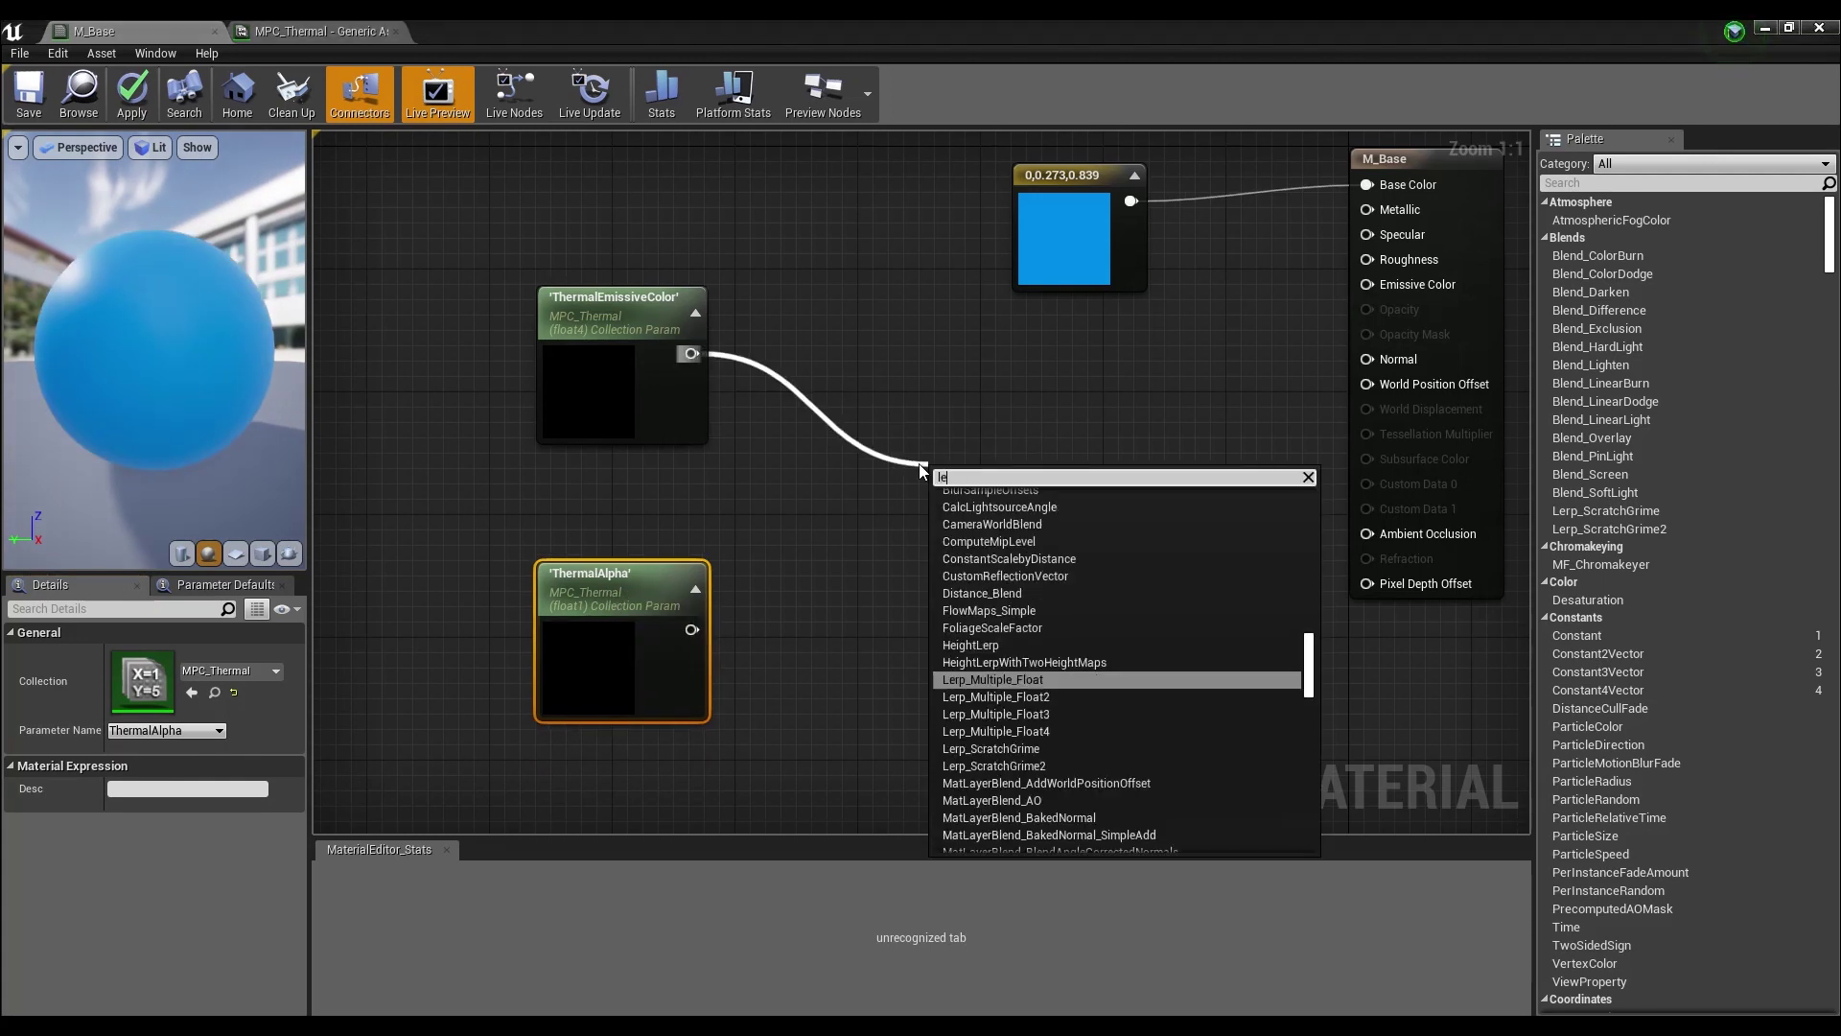
pyautogui.press('Up')
pyautogui.press('Up')
pyautogui.press('Up')
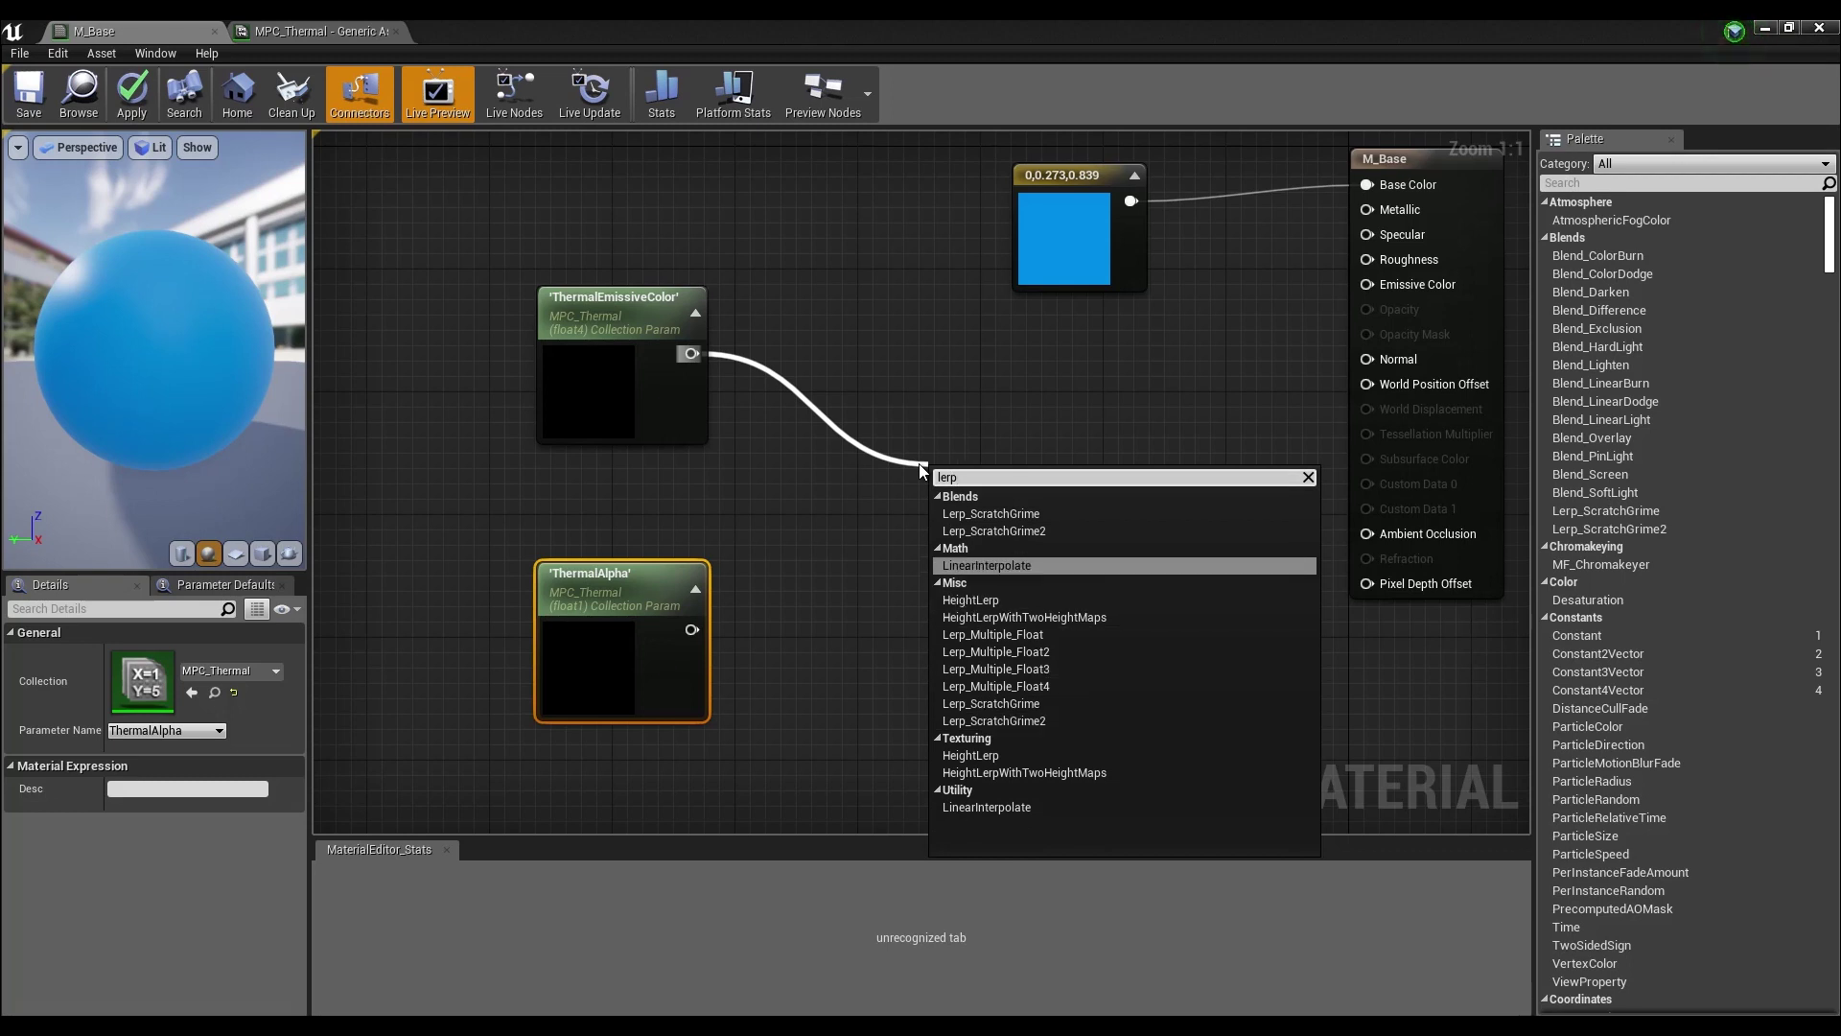
pyautogui.press('Return')
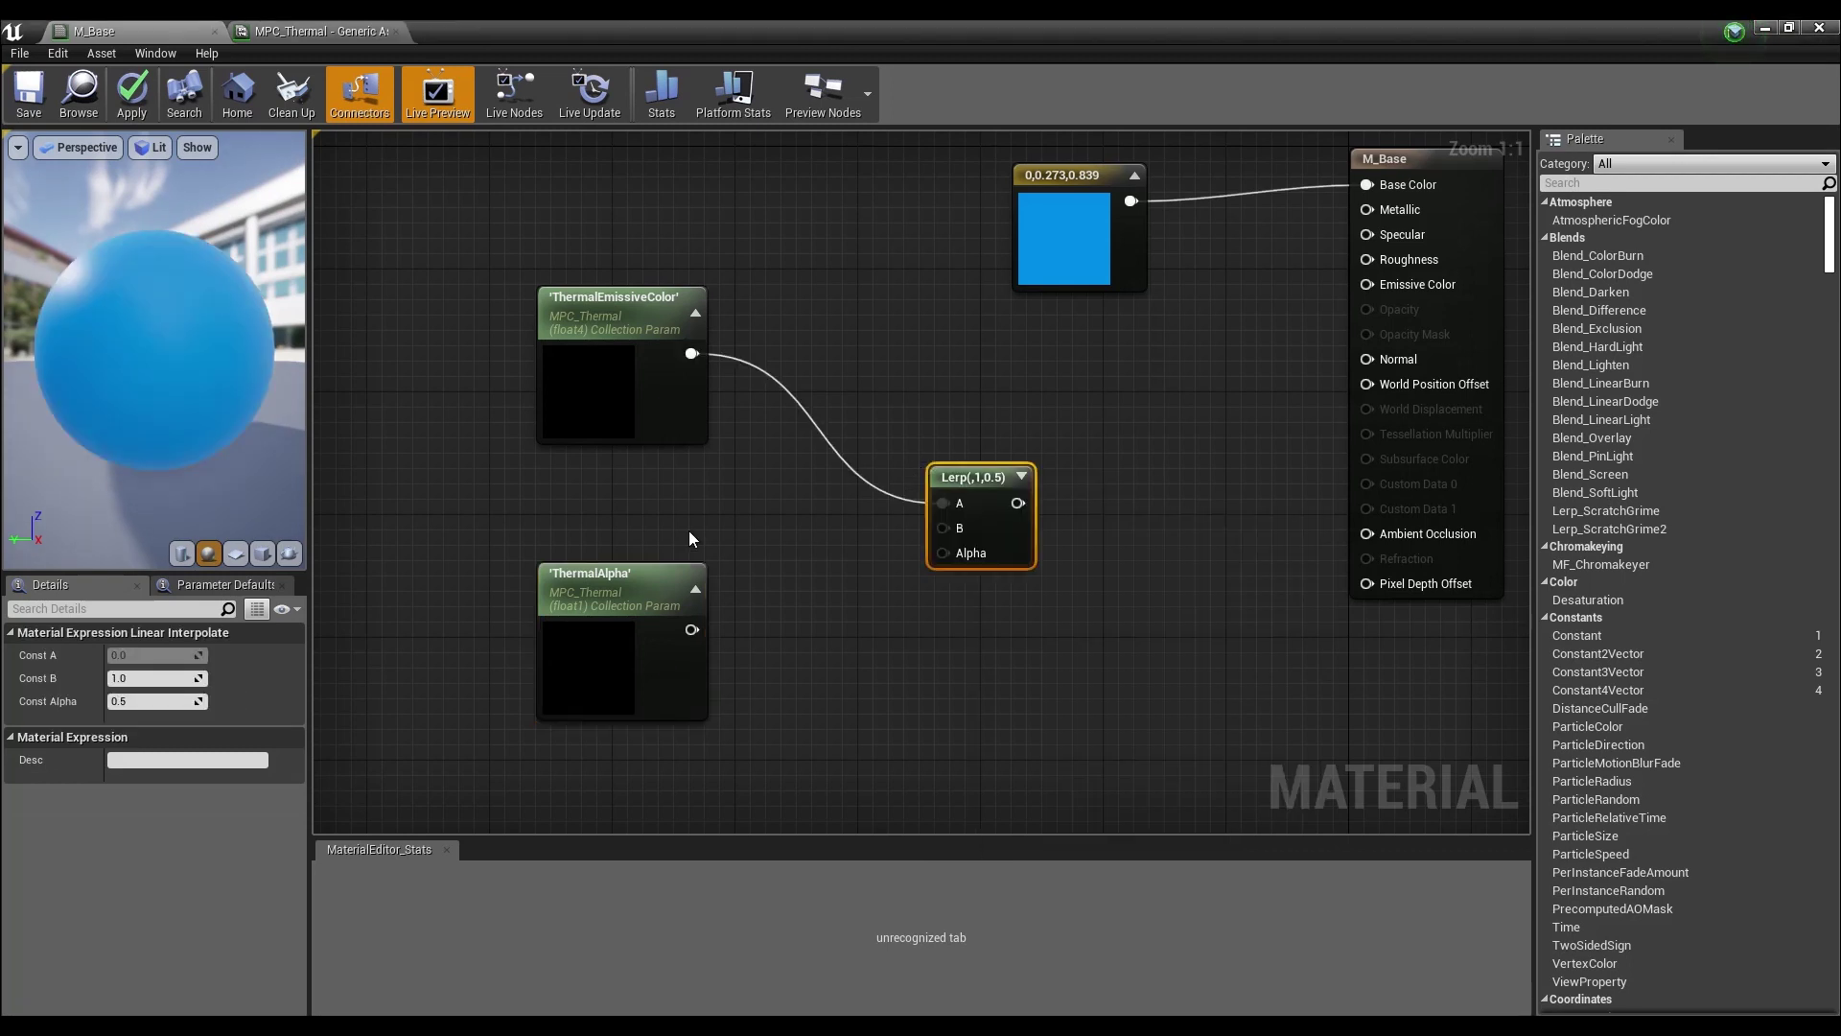
# - Move ThermalAlpha down and add a Fresnel node between the ThermalEmissiveColor and ThermalAlpha nodes
pyautogui.moveTo(613, 598); pyautogui.dragTo(612, 642)
pyautogui.rightClick(571, 517)
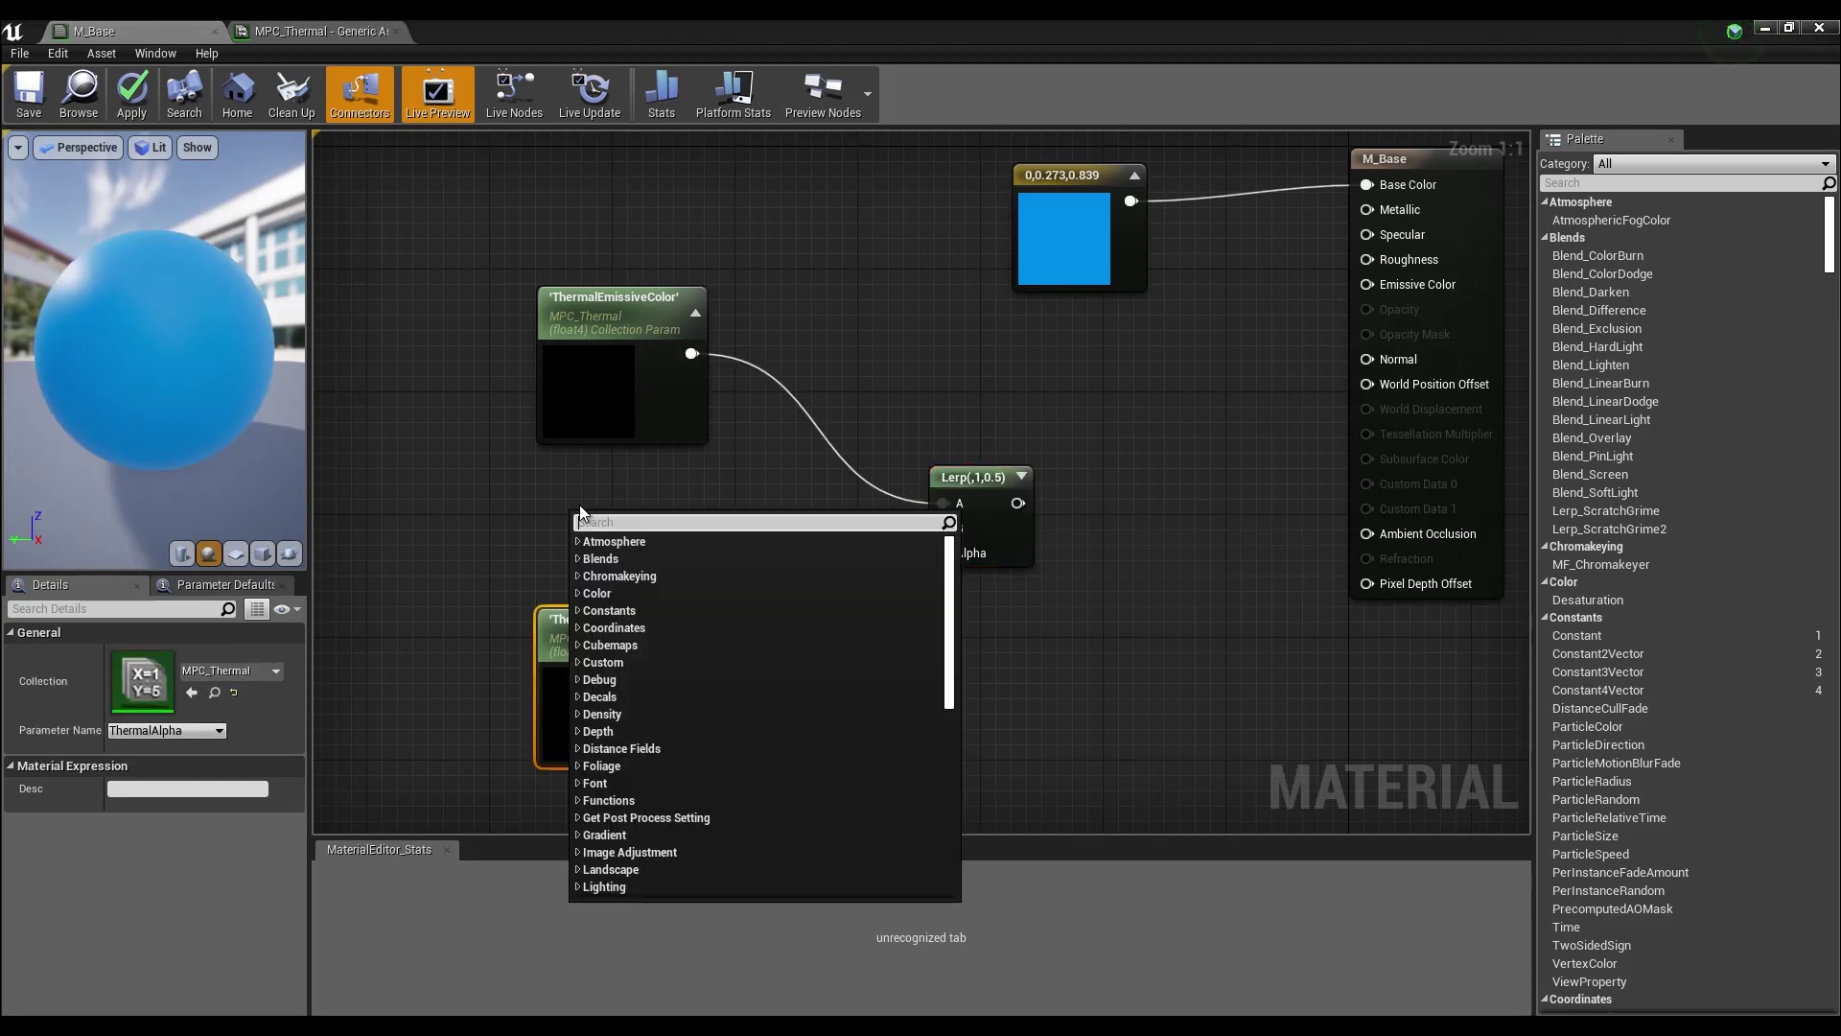
pyautogui.write('fresna')
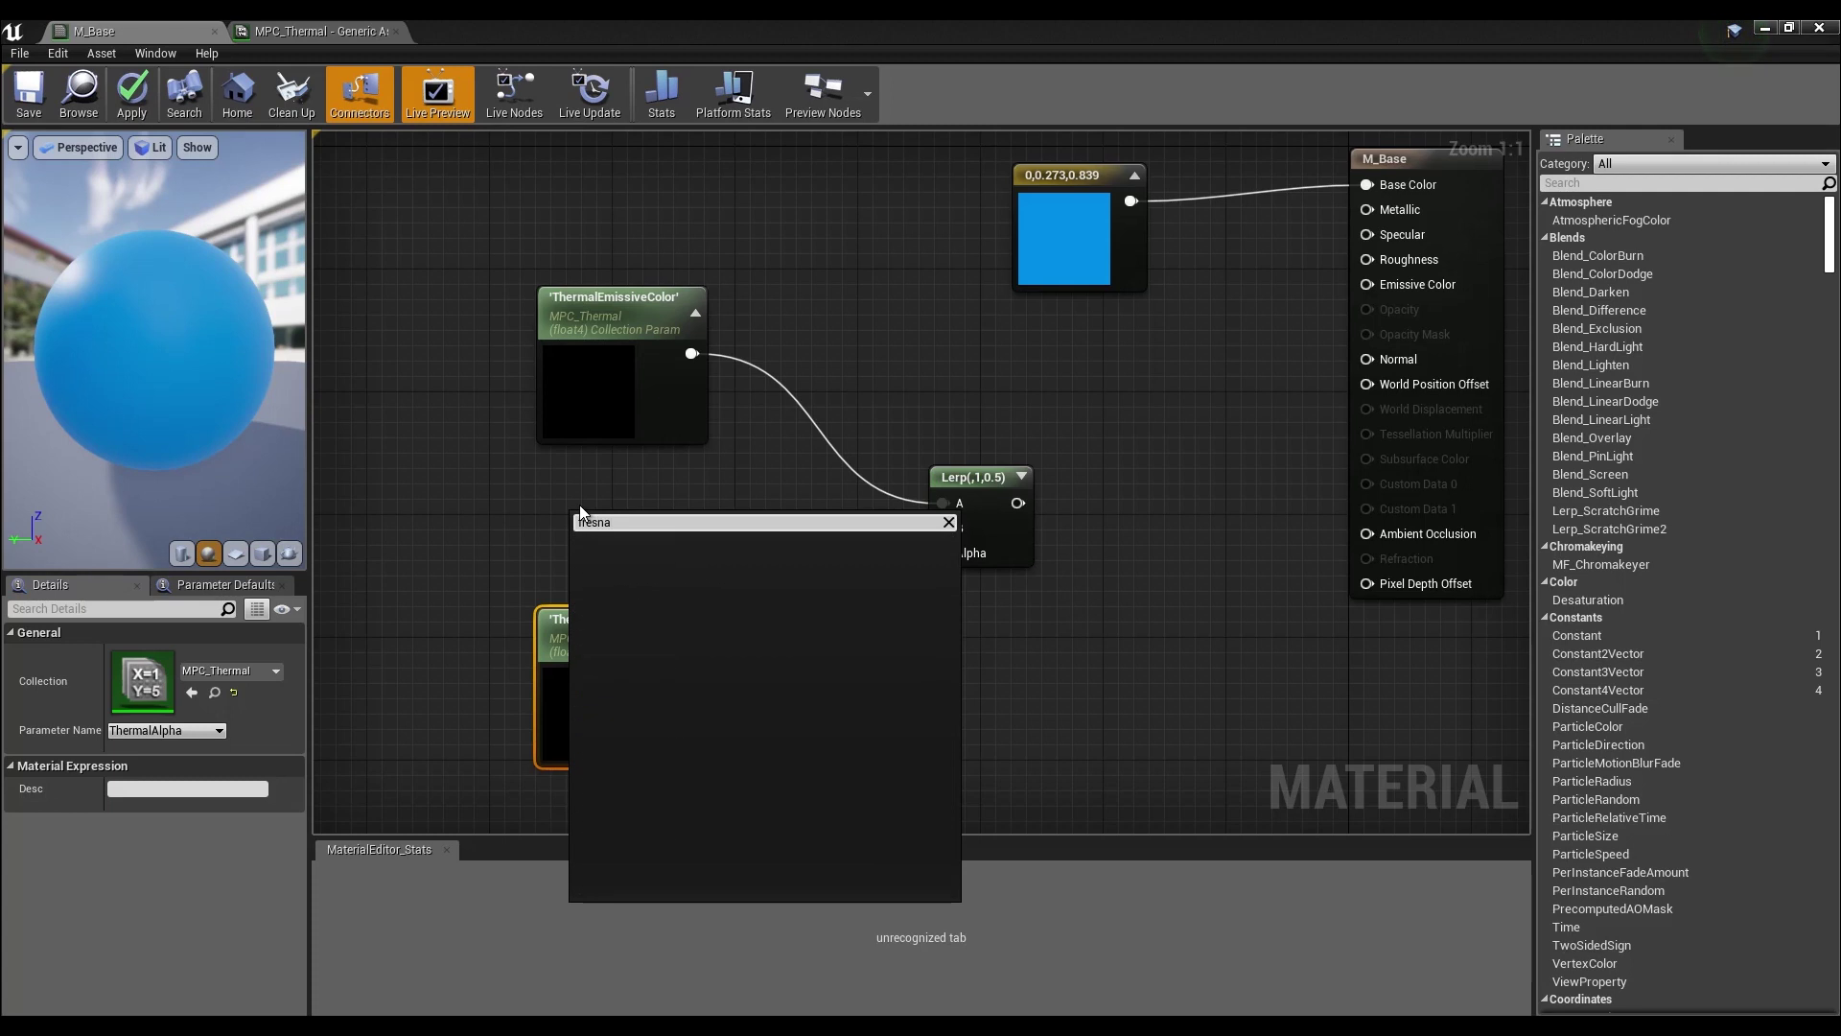
pyautogui.press('BackSpace')
pyautogui.press('Return')
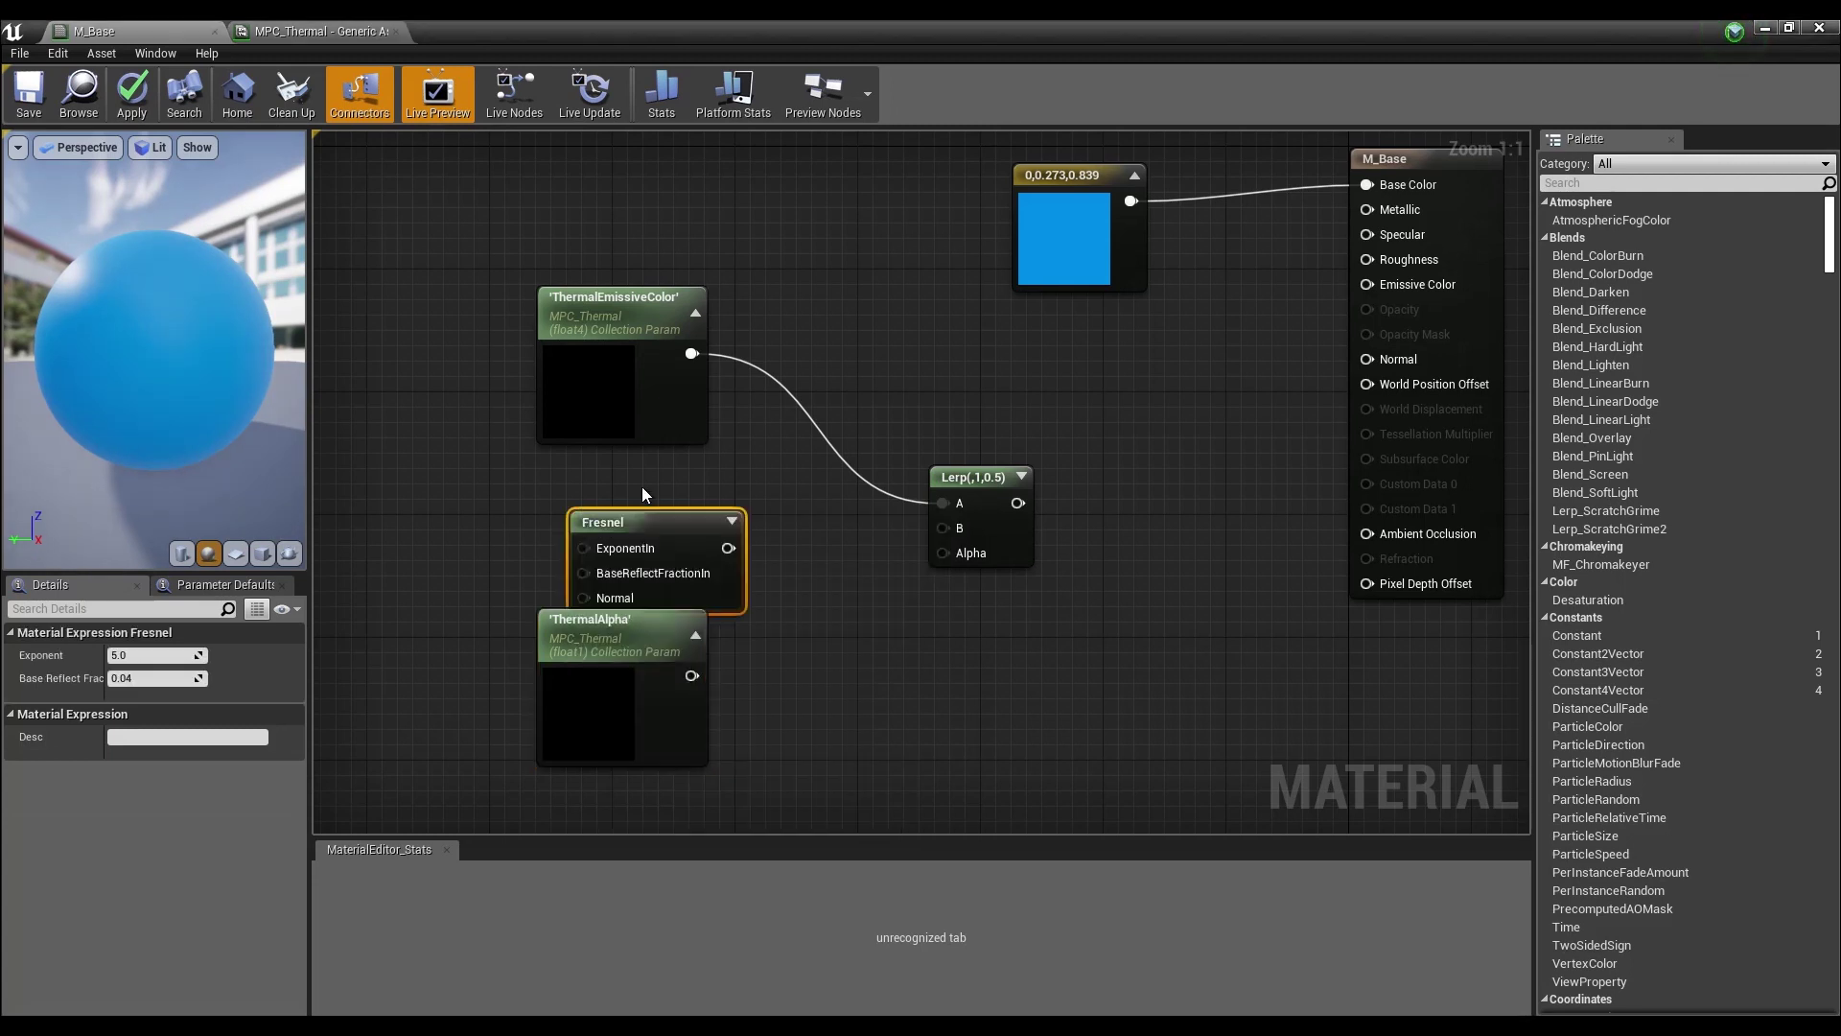
pyautogui.moveTo(642, 526); pyautogui.dragTo(631, 481)
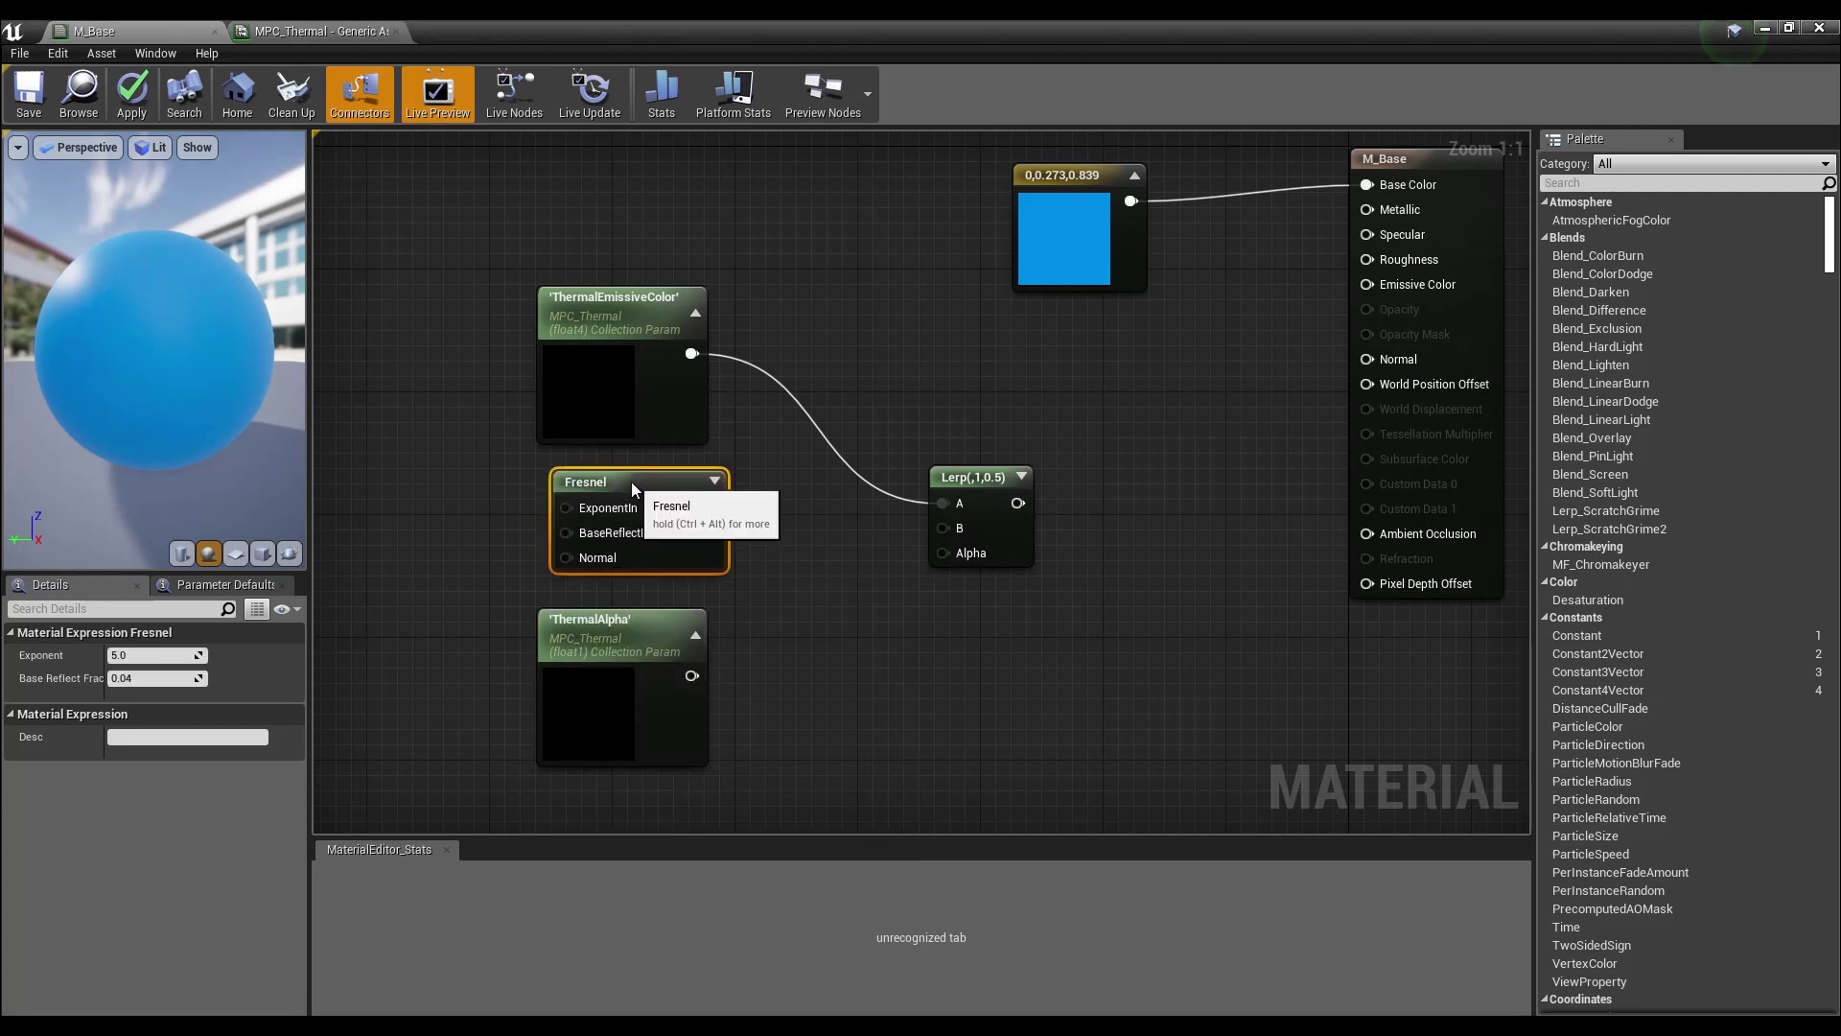
# - Set the Fresnel node's Base Reflect Fraction to 3.0 and connect its output to the Lerp's B input
pyautogui.click(143, 679)
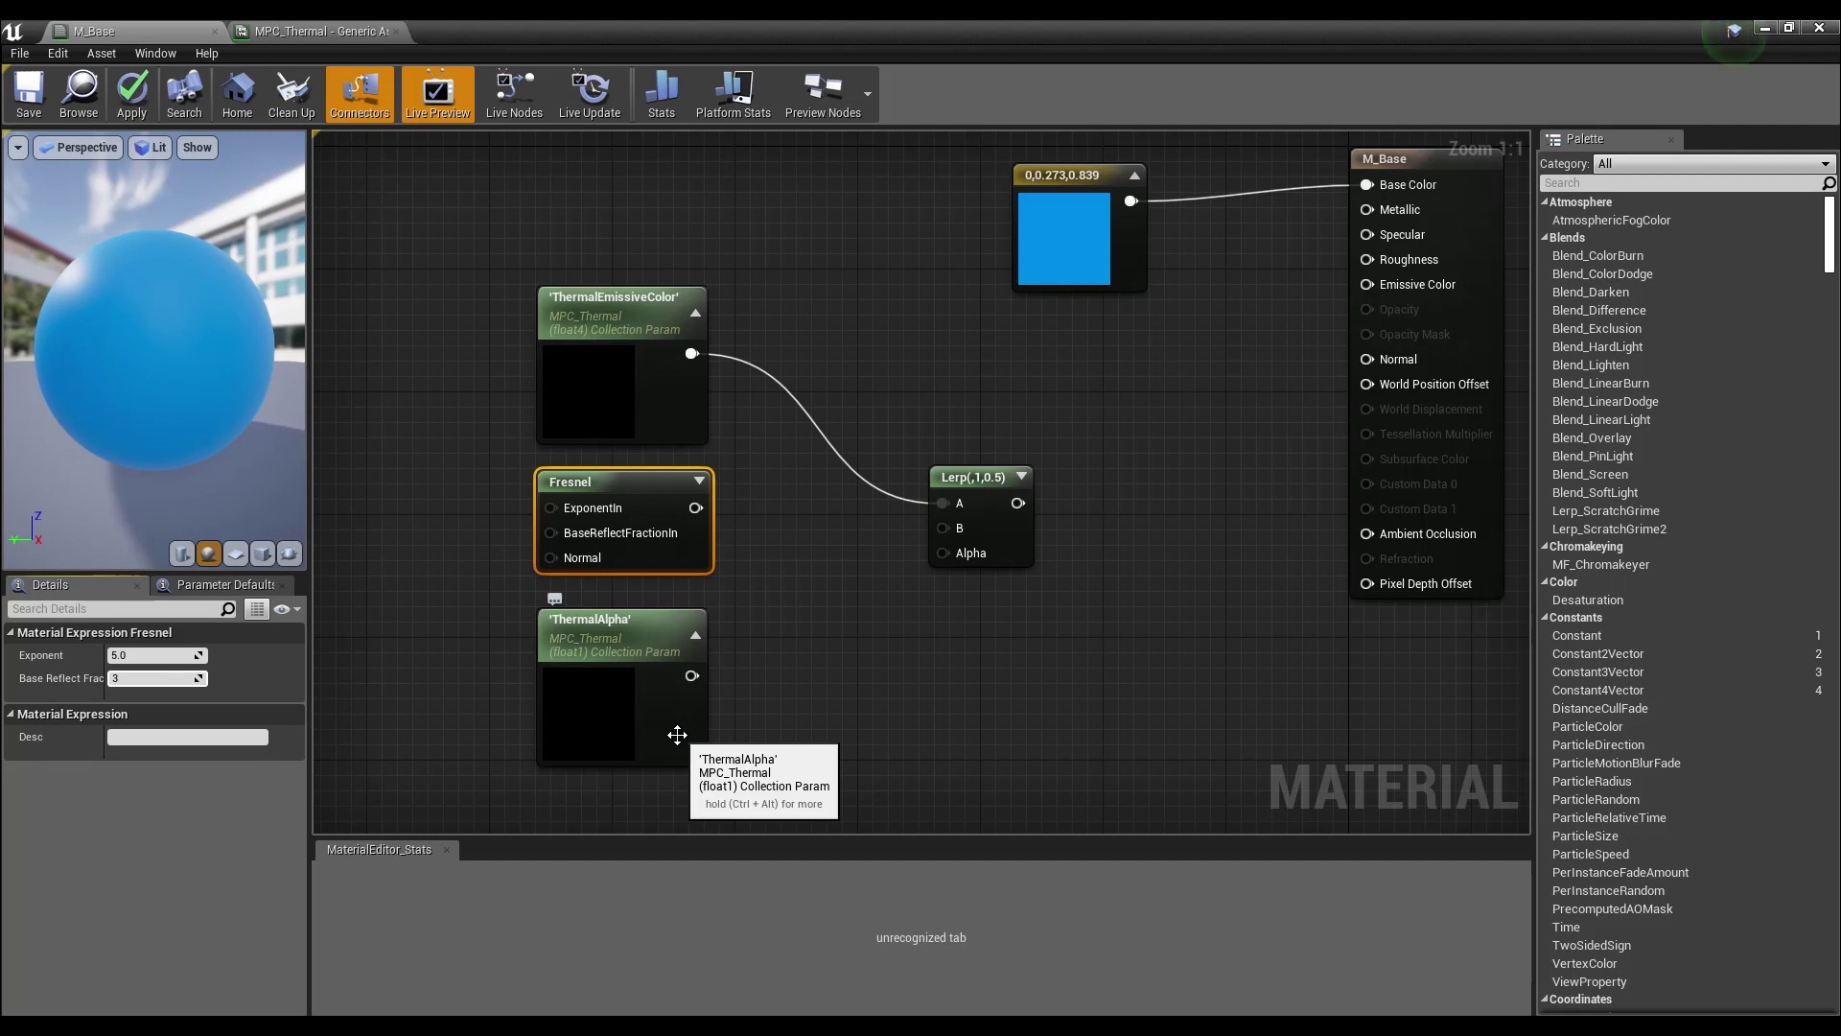
pyautogui.press('Return')
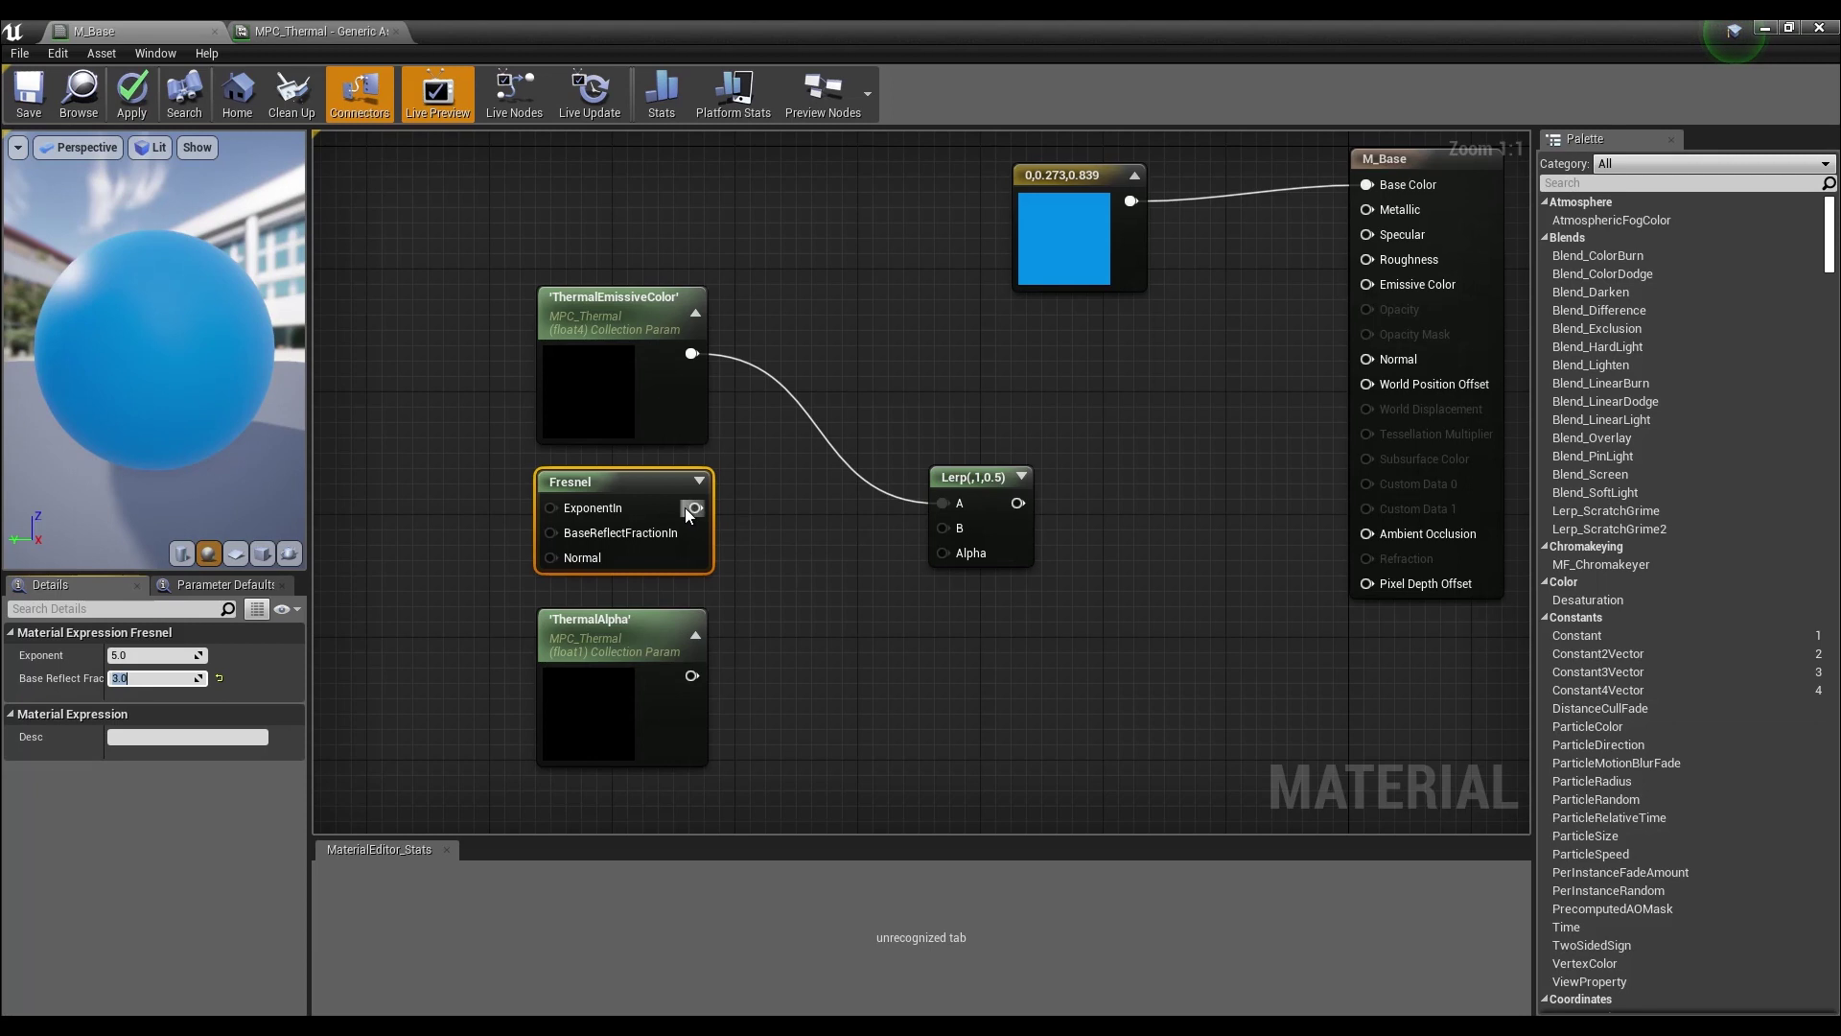
pyautogui.moveTo(691, 510); pyautogui.dragTo(957, 535)
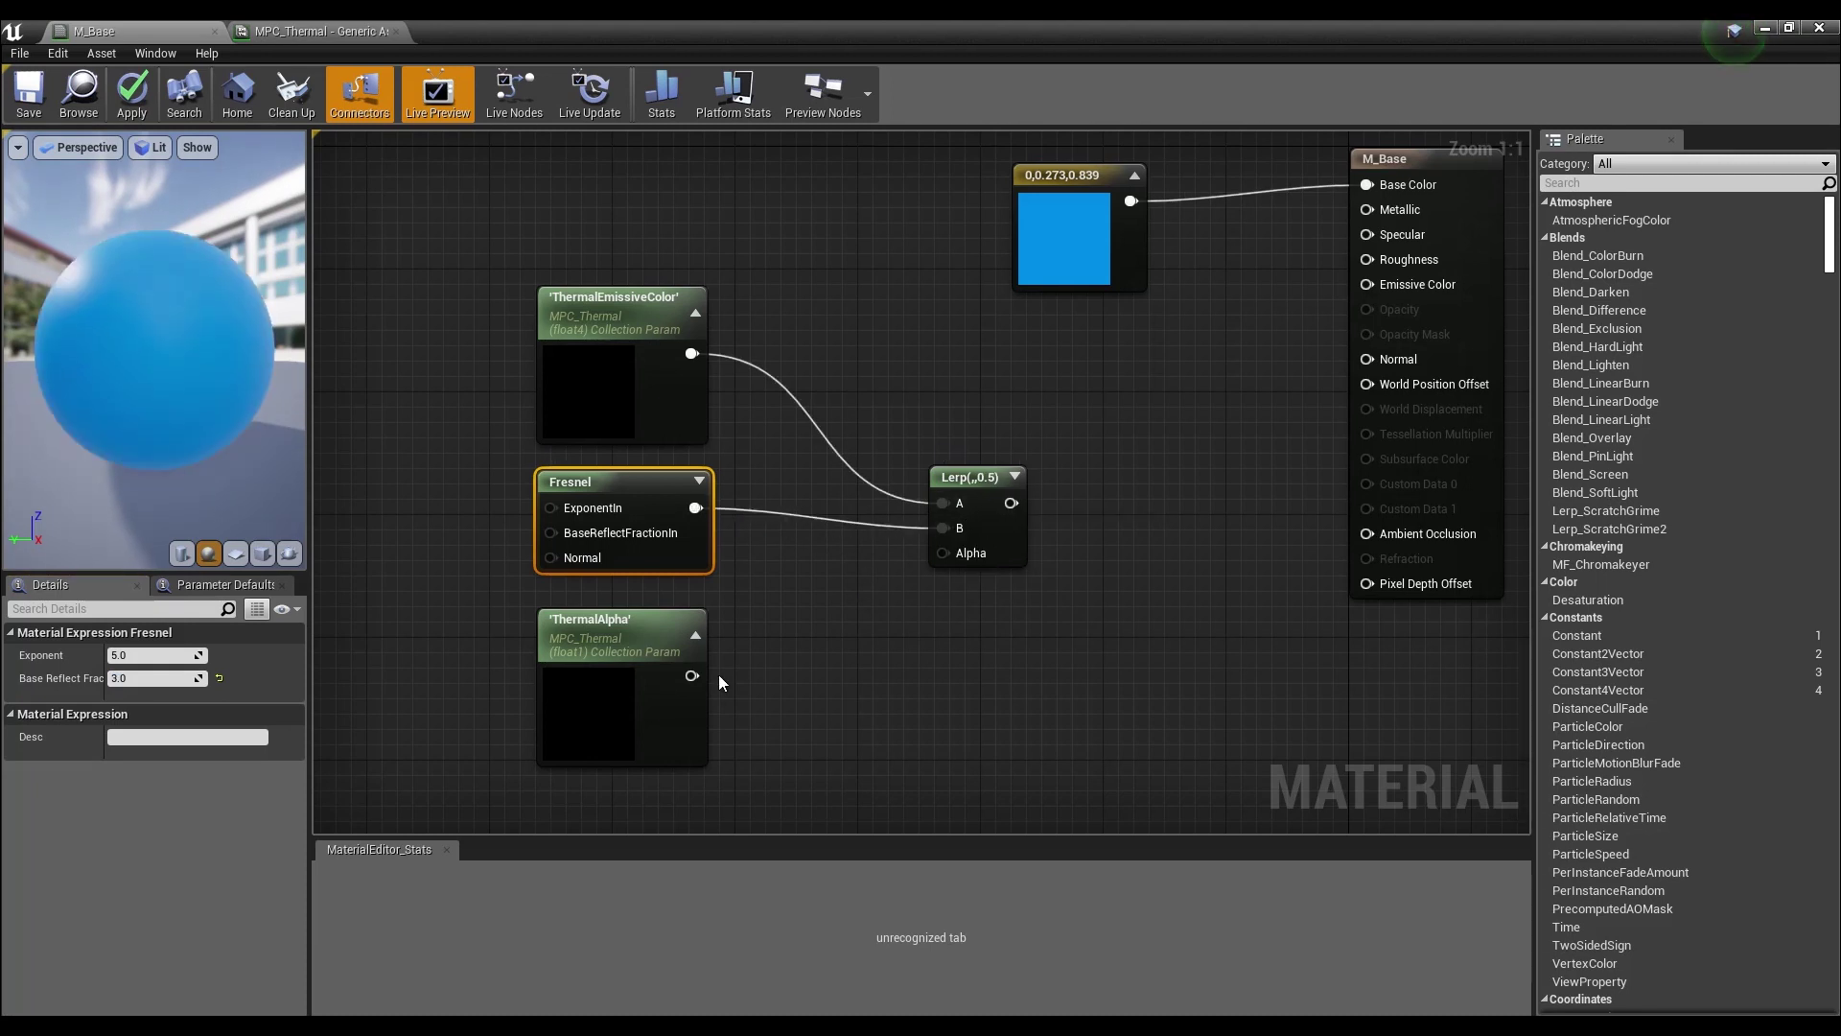
# - Connect ThermalAlpha to the Lerp's Alpha input and the Lerp output to Emissive Color, and apply the material
pyautogui.moveTo(691, 675); pyautogui.dragTo(955, 554)
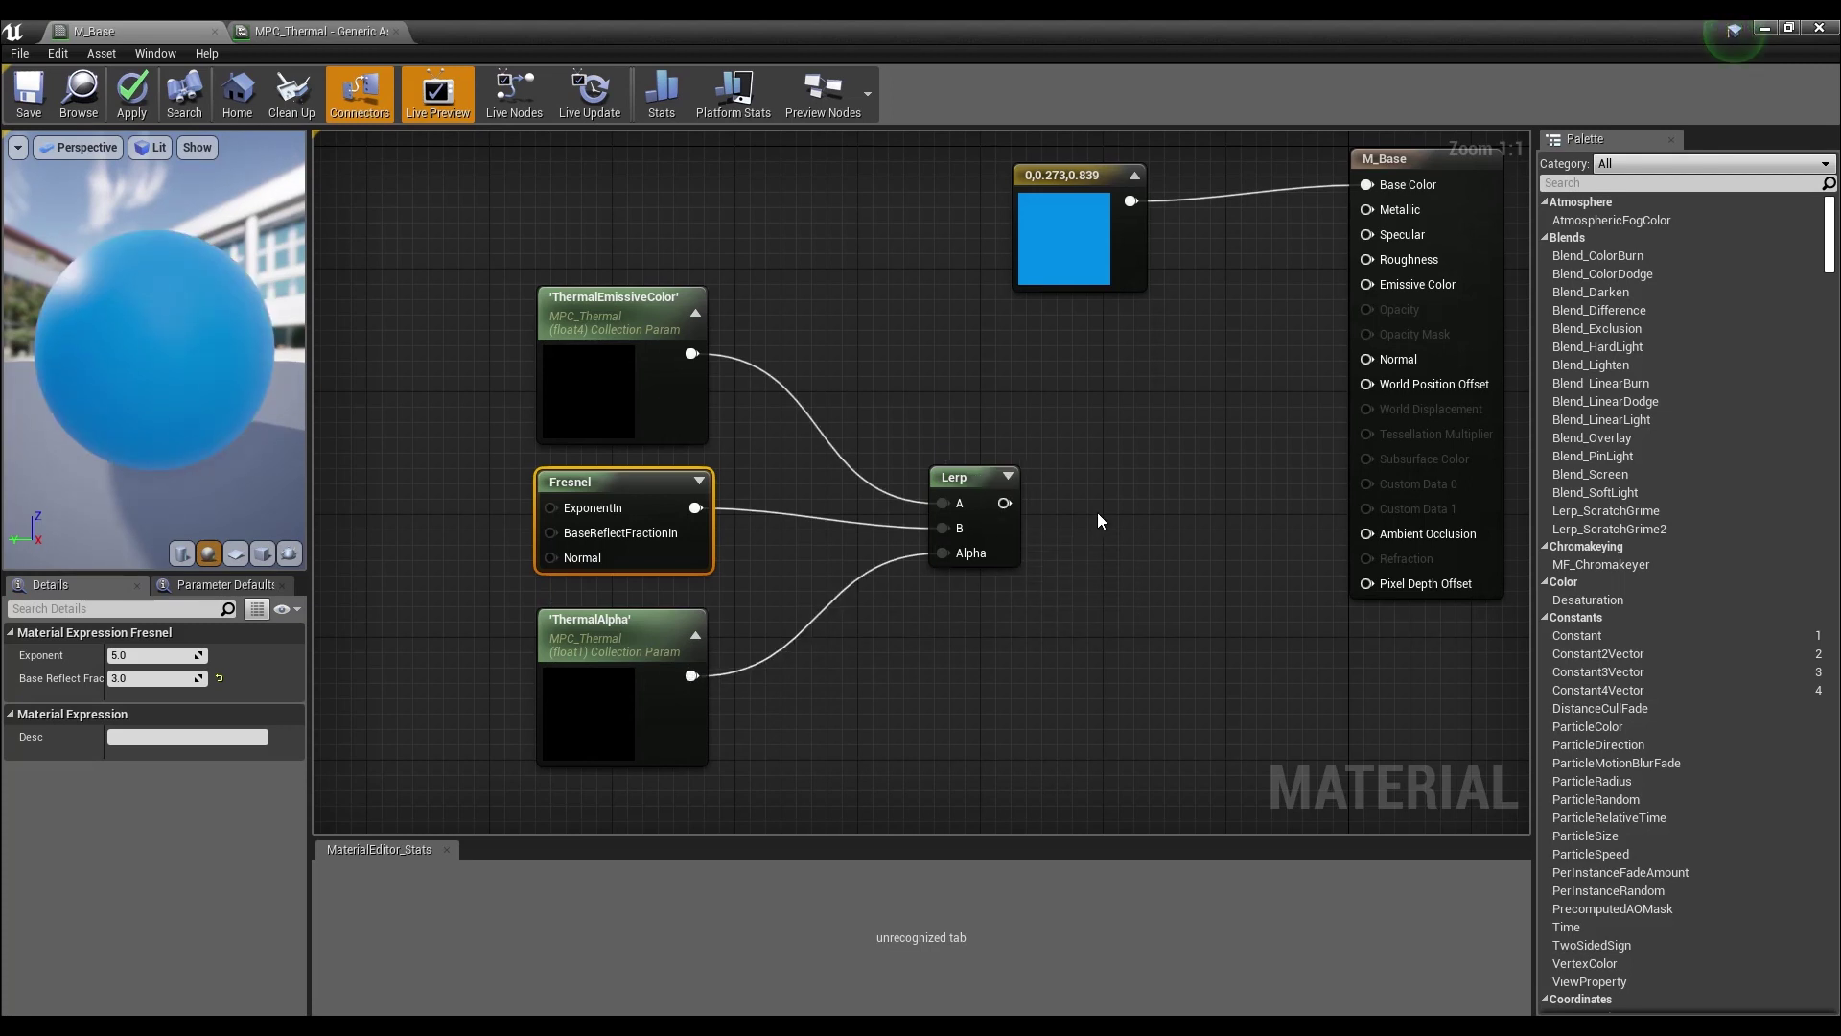
pyautogui.moveTo(1006, 505); pyautogui.dragTo(1387, 290)
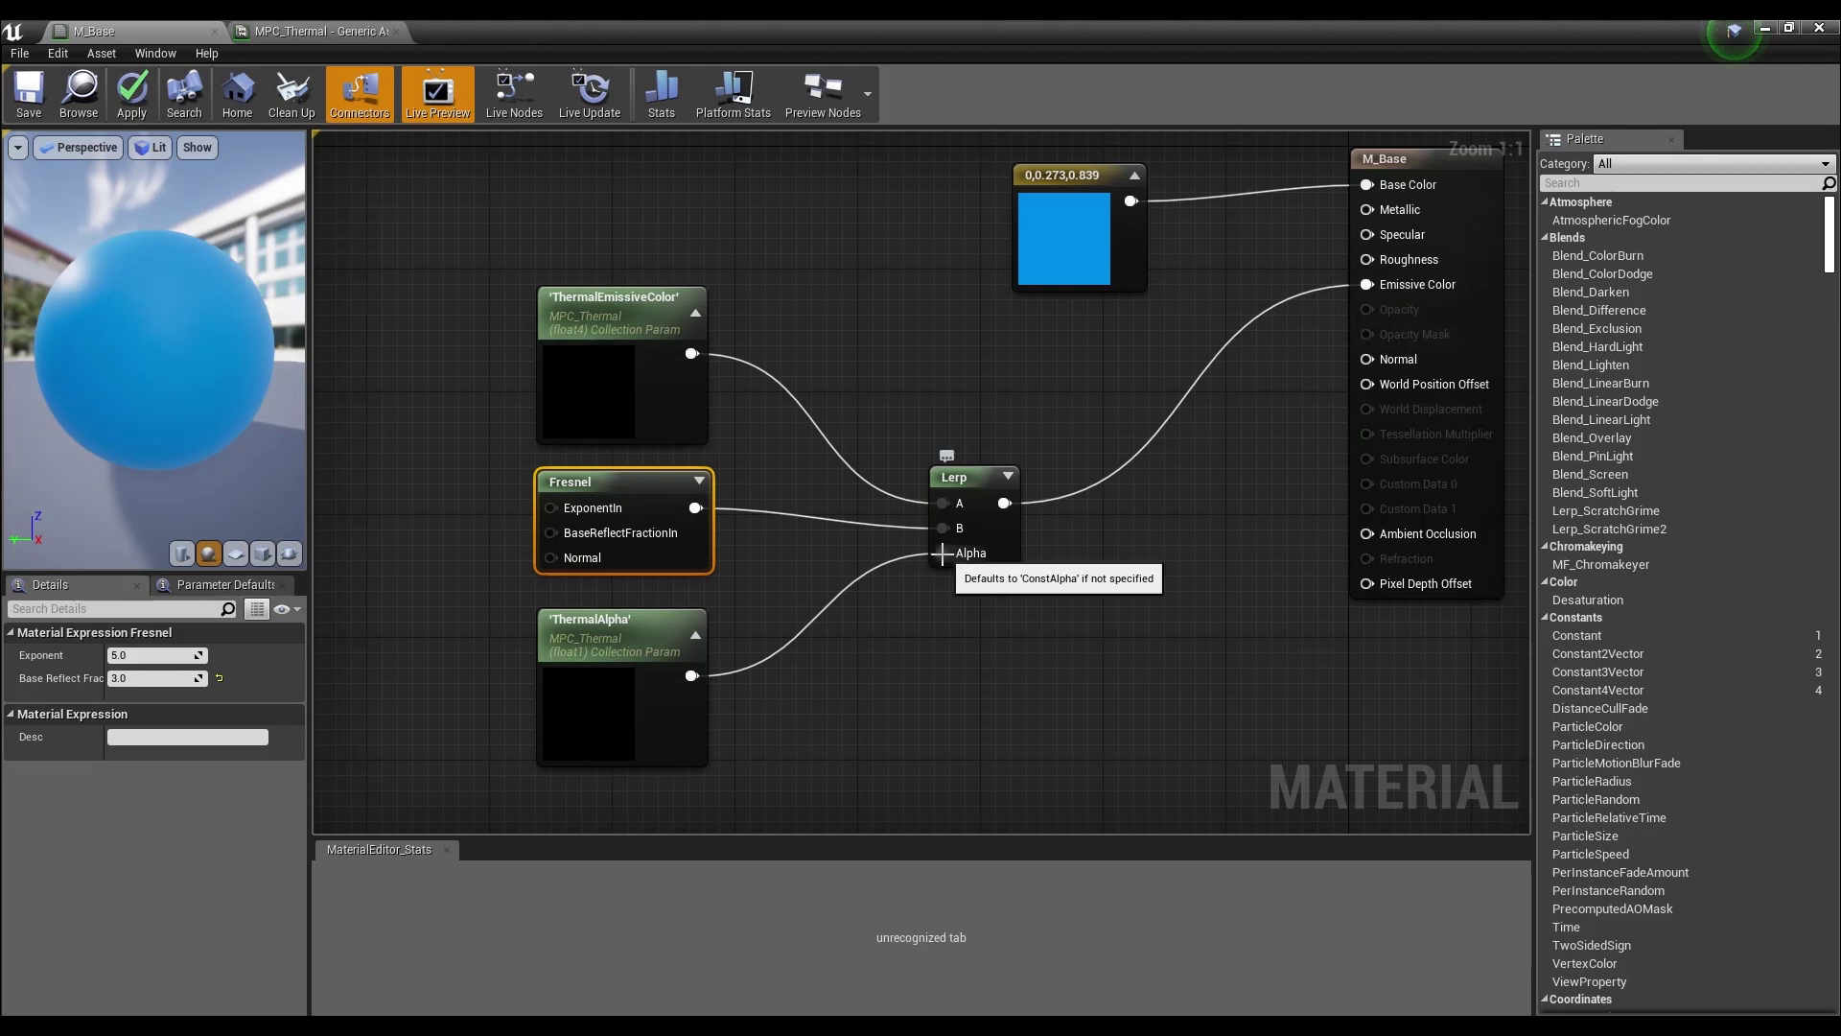
pyautogui.moveTo(48, 289); pyautogui.dragTo(106, 299)
pyautogui.click(131, 93)
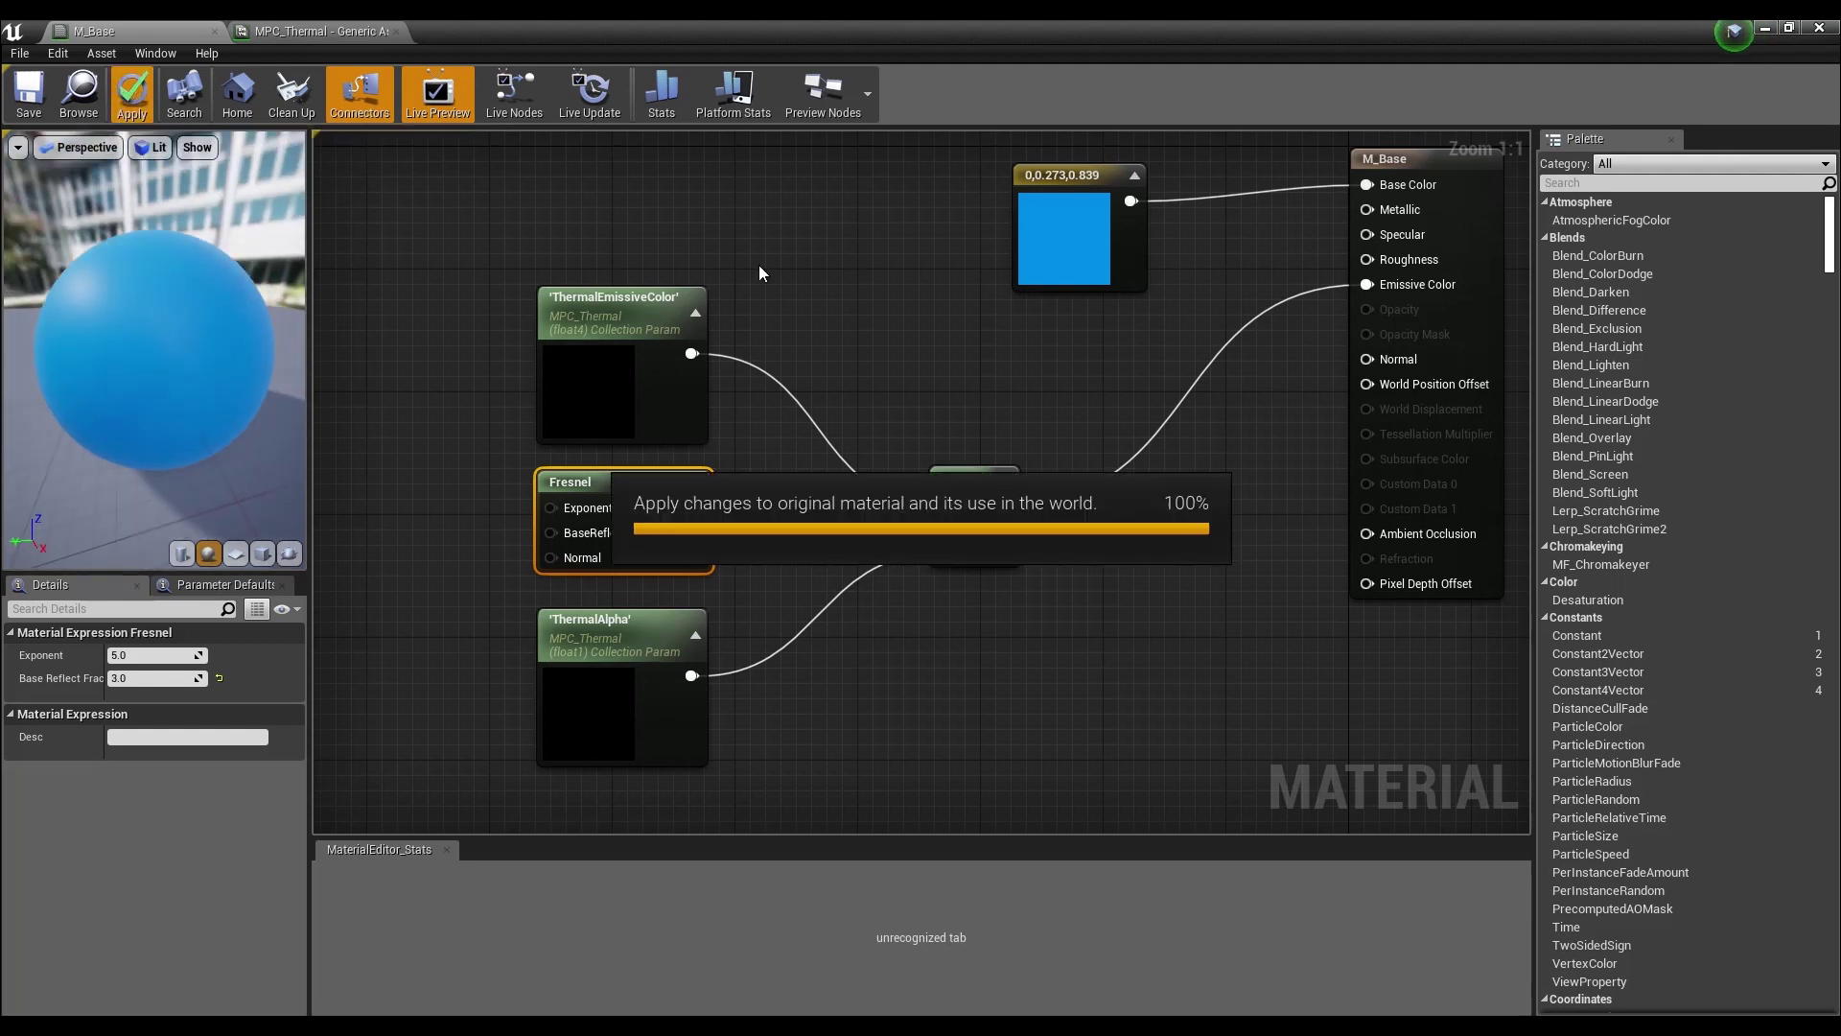
# - Break the link into the Lerp's Alpha input and raise Const Alpha to about 24.14 to preview the glow
pyautogui.click(945, 561)
pyautogui.rightClick(942, 552)
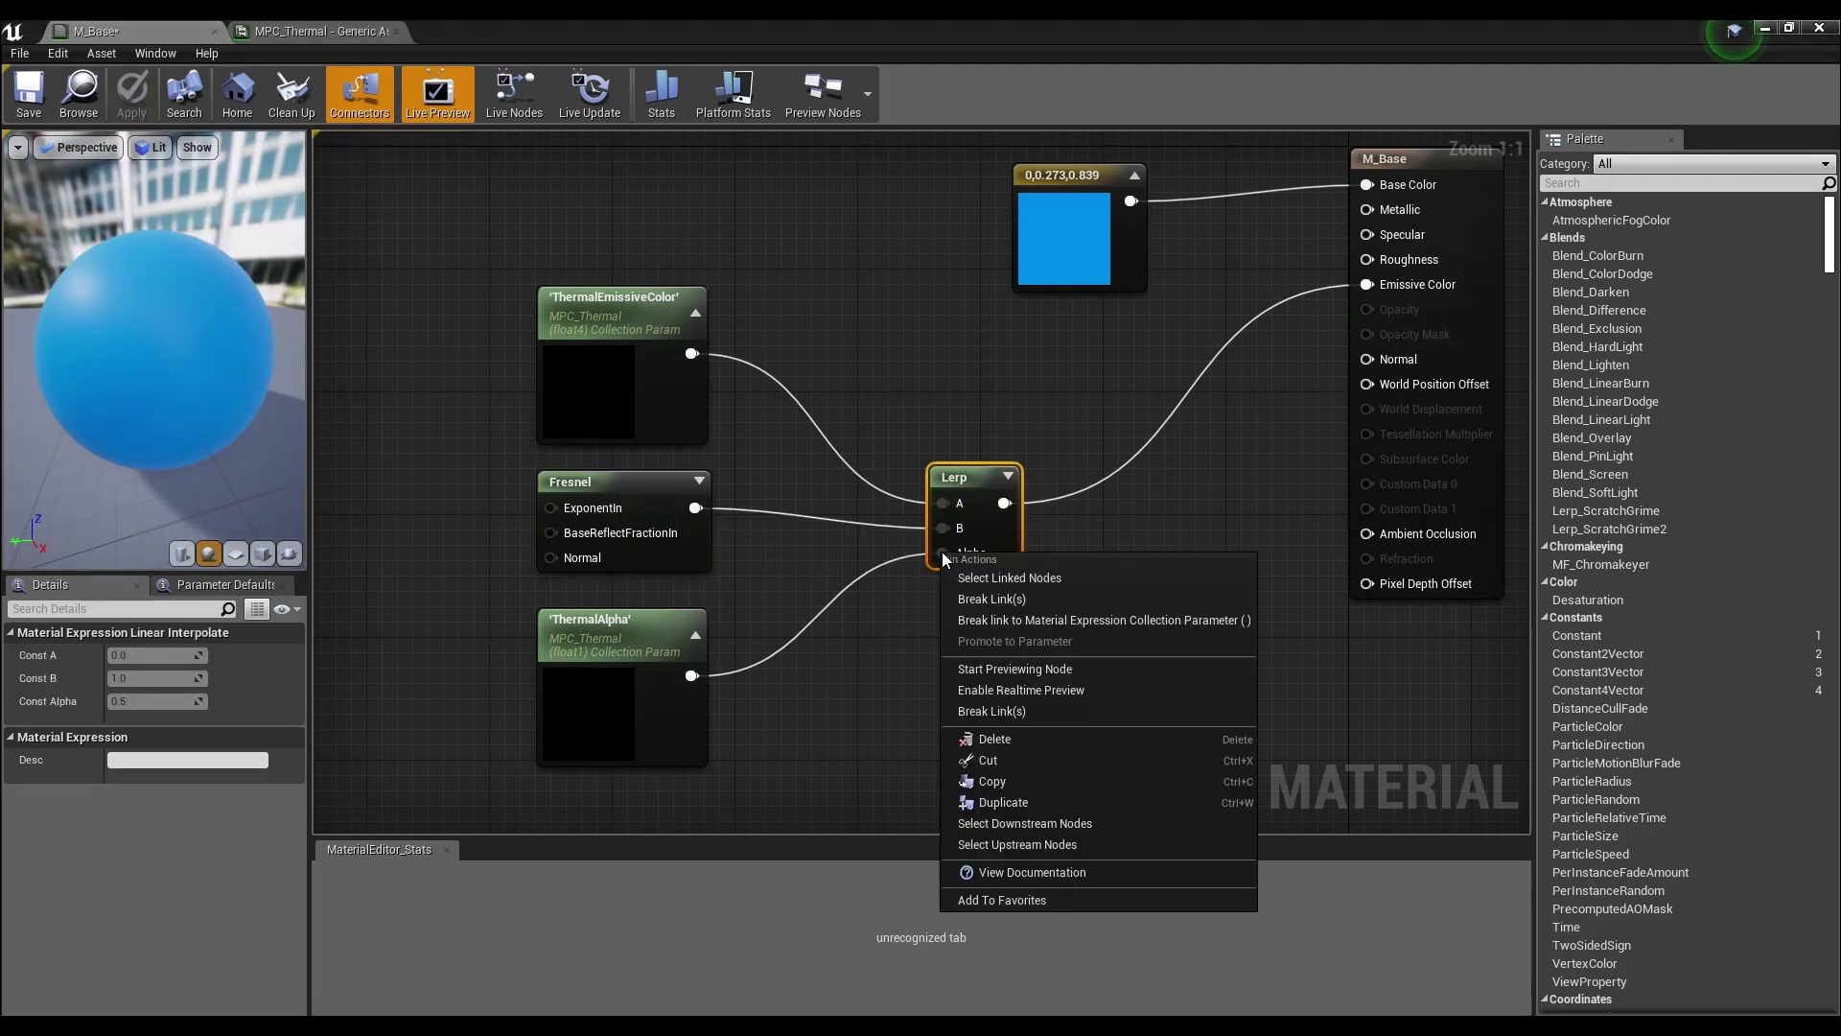
pyautogui.click(988, 599)
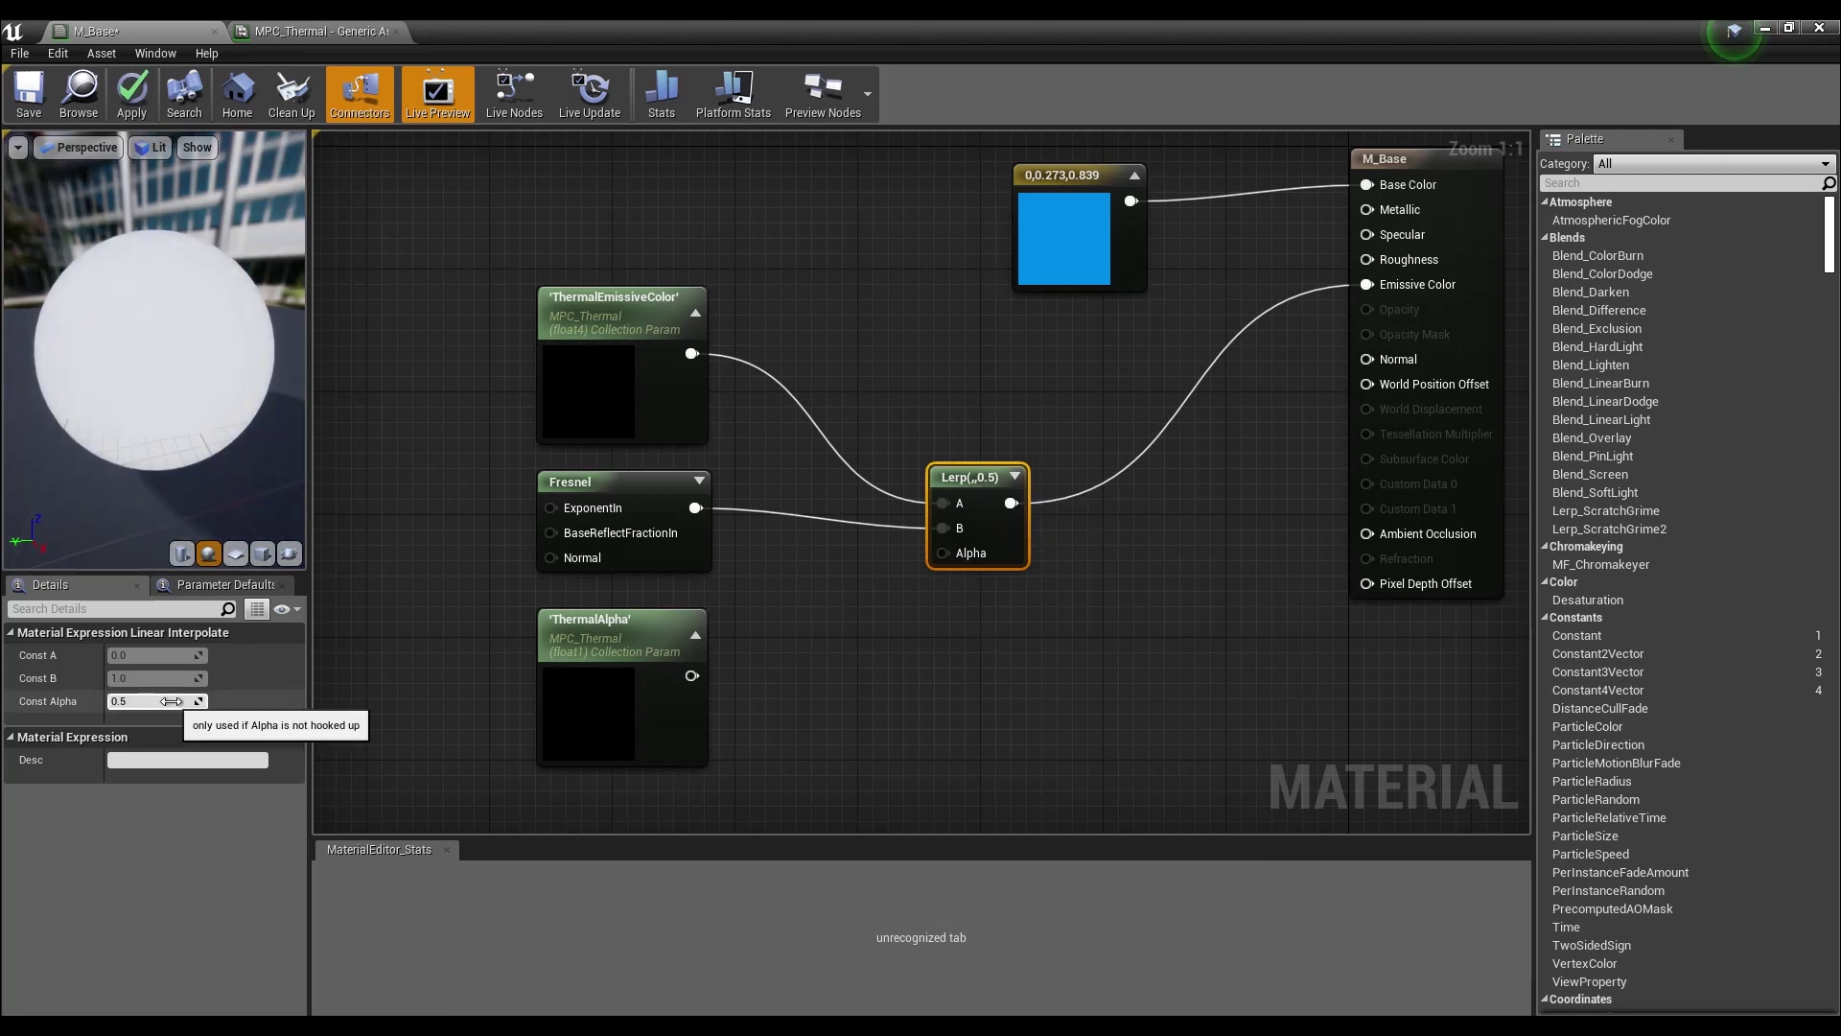
pyautogui.moveTo(180, 299)
pyautogui.mouseDown()
pyautogui.moveTo(216, 307)
pyautogui.moveTo(182, 303)
pyautogui.mouseUp()
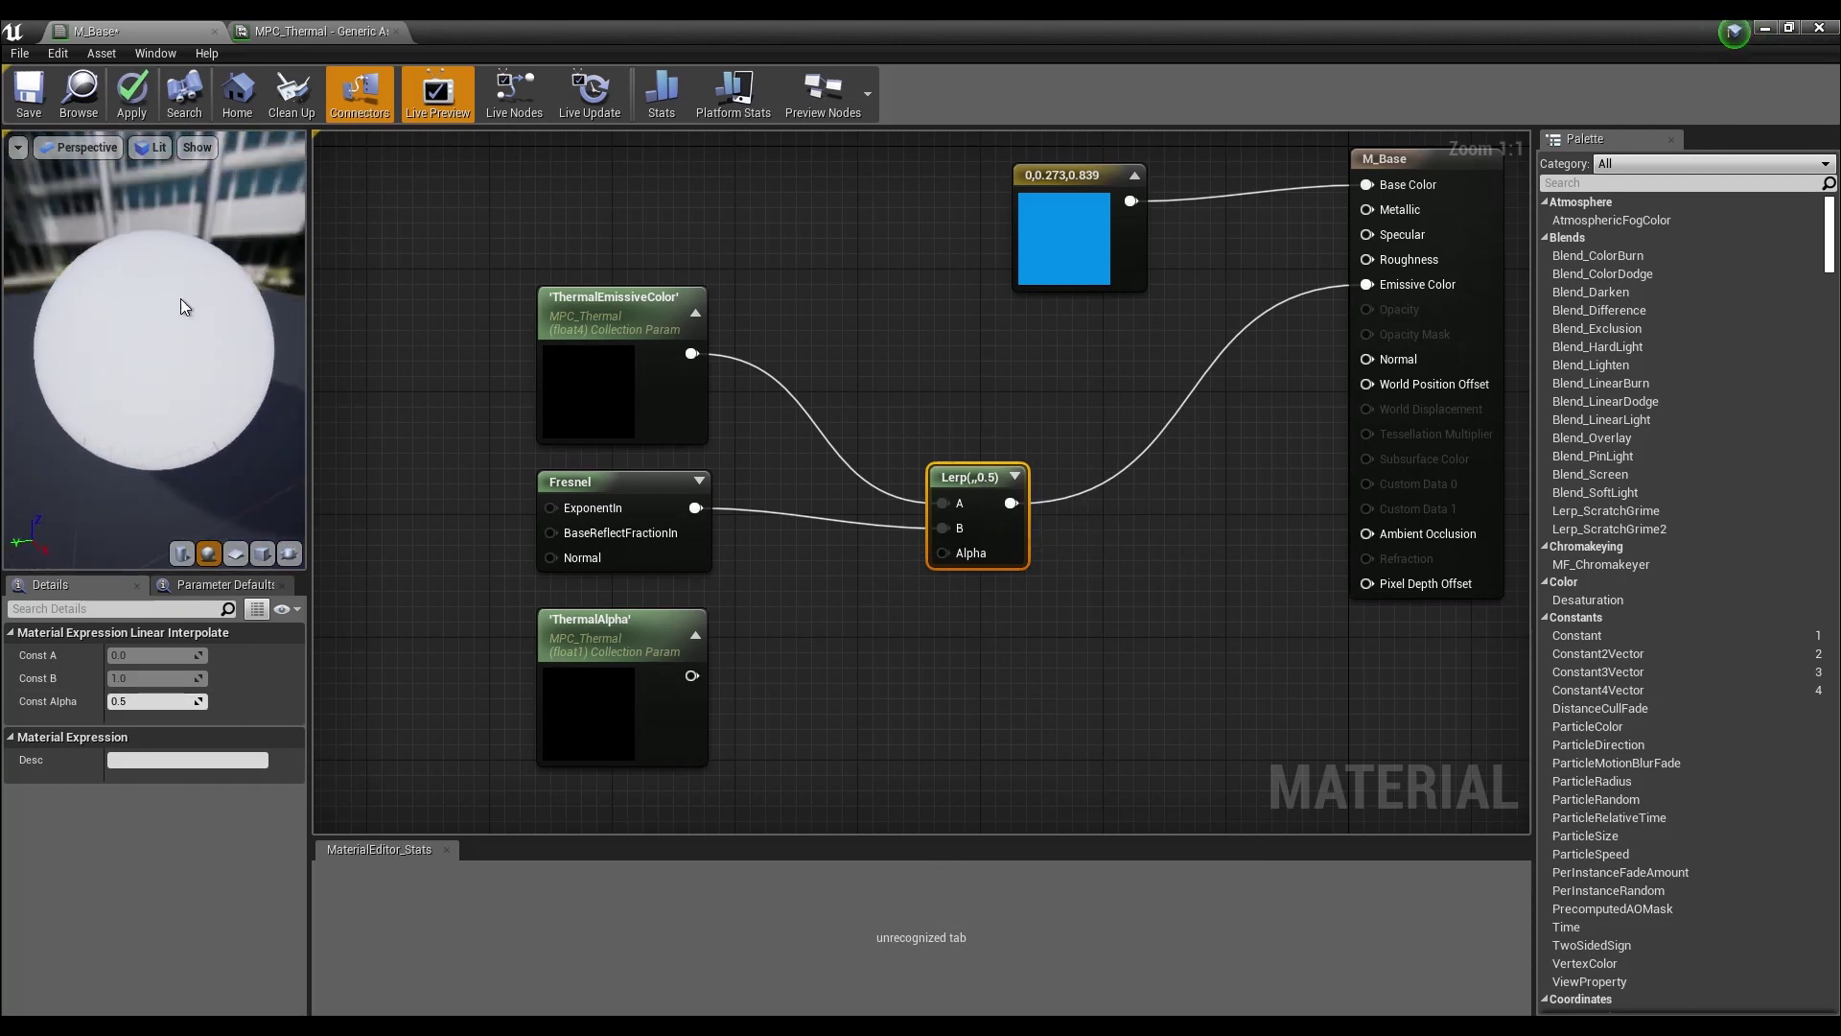
pyautogui.moveTo(134, 693); pyautogui.dragTo(190, 702)
pyautogui.moveTo(178, 379); pyautogui.dragTo(249, 382)
# - Compare the preview with the Lerp's Const Alpha set to 0 and to 1
pyautogui.click(158, 701)
pyautogui.write('0')
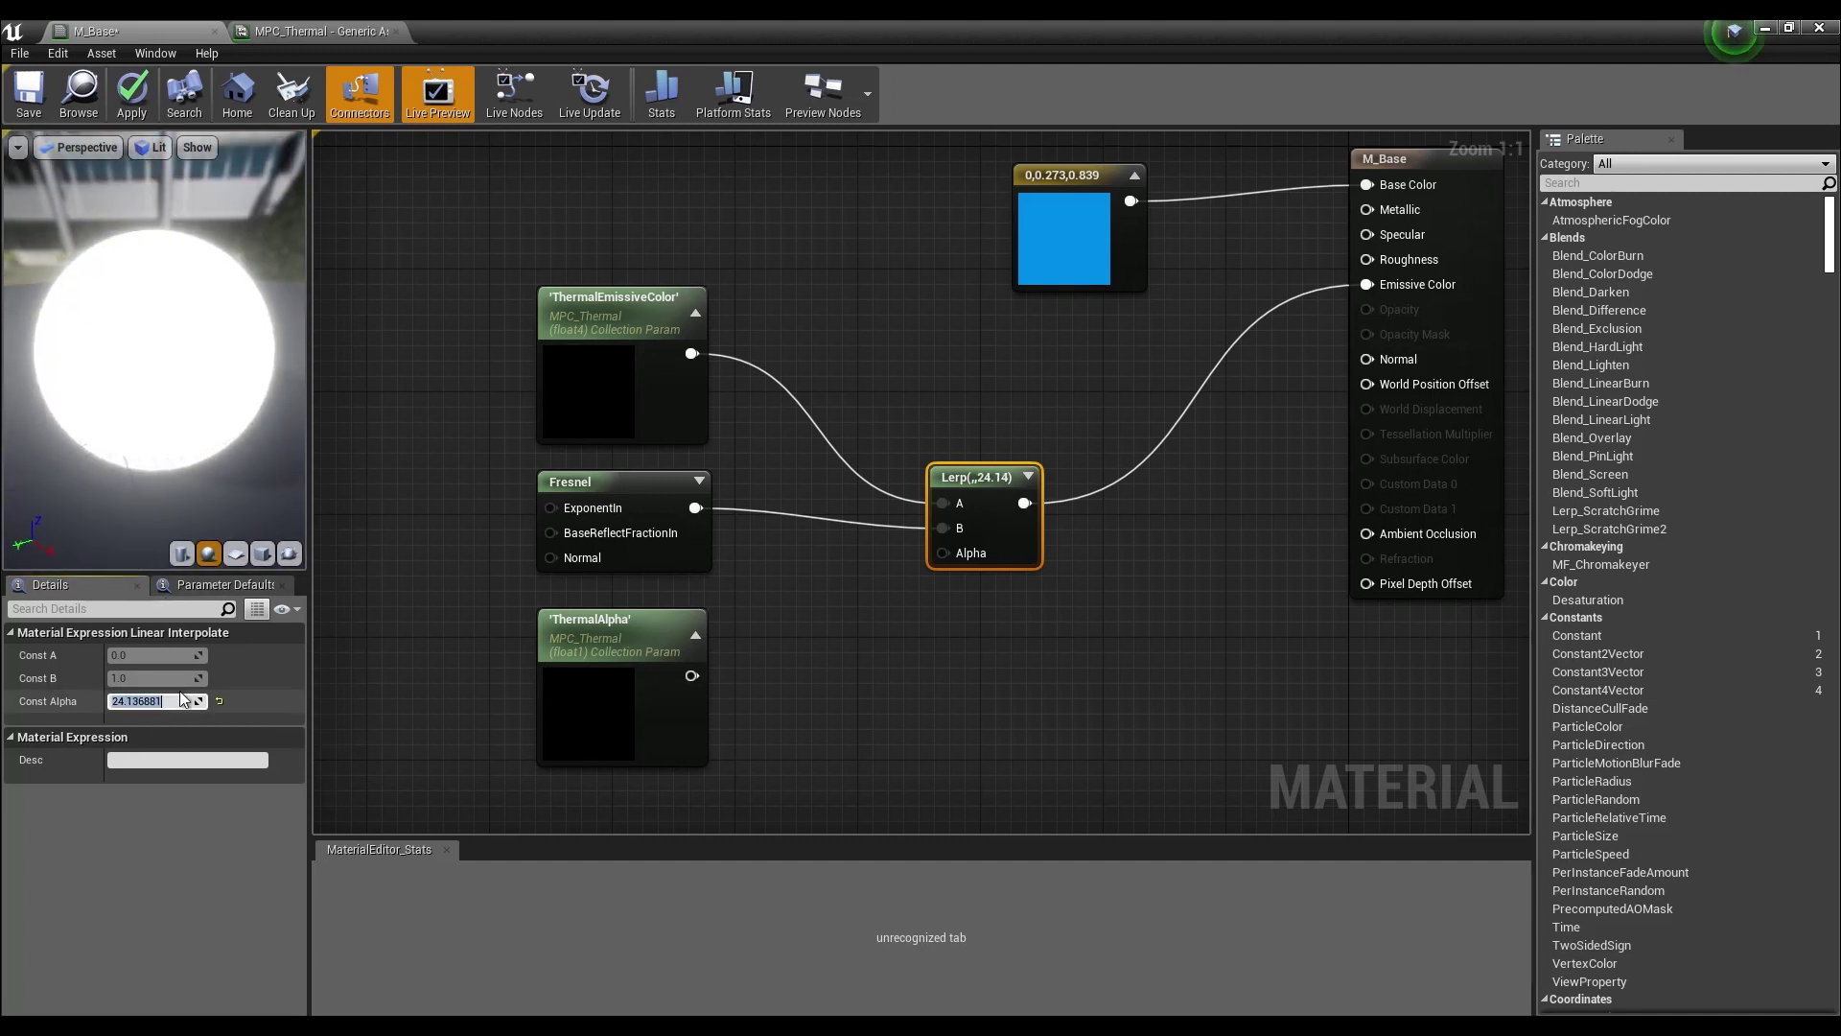
pyautogui.press('Return')
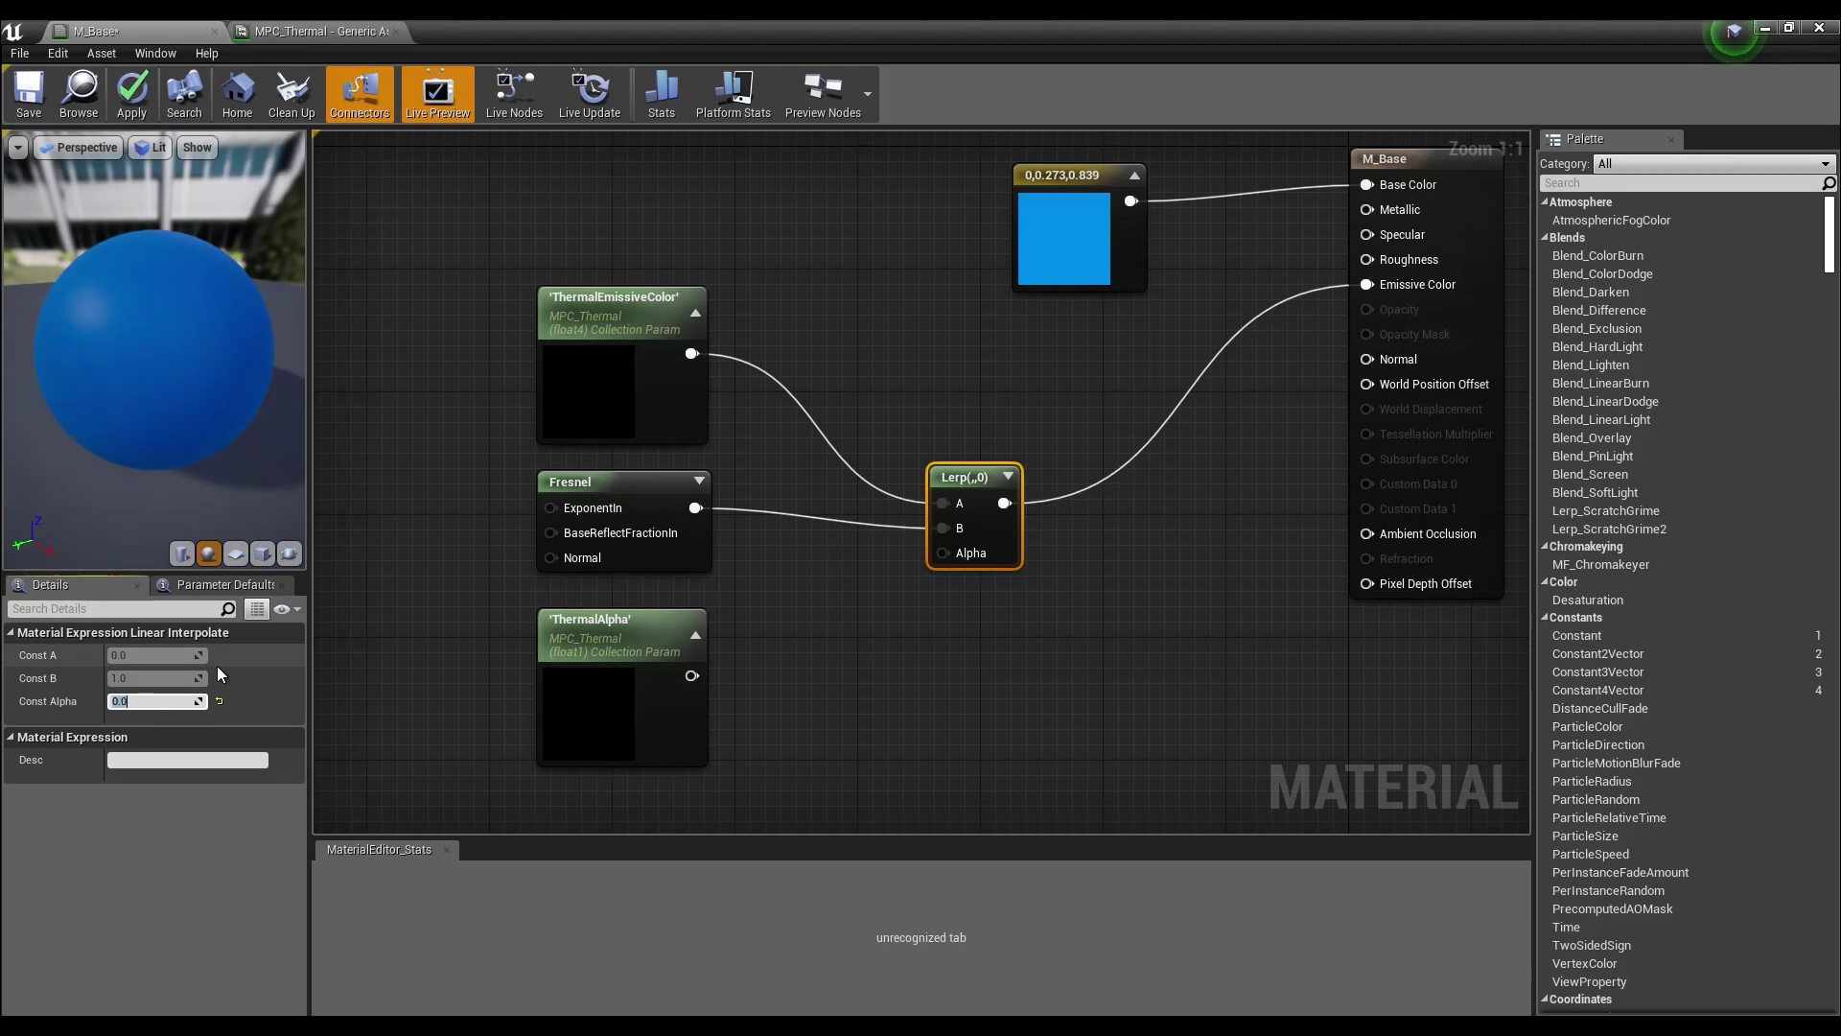
pyautogui.write('1')
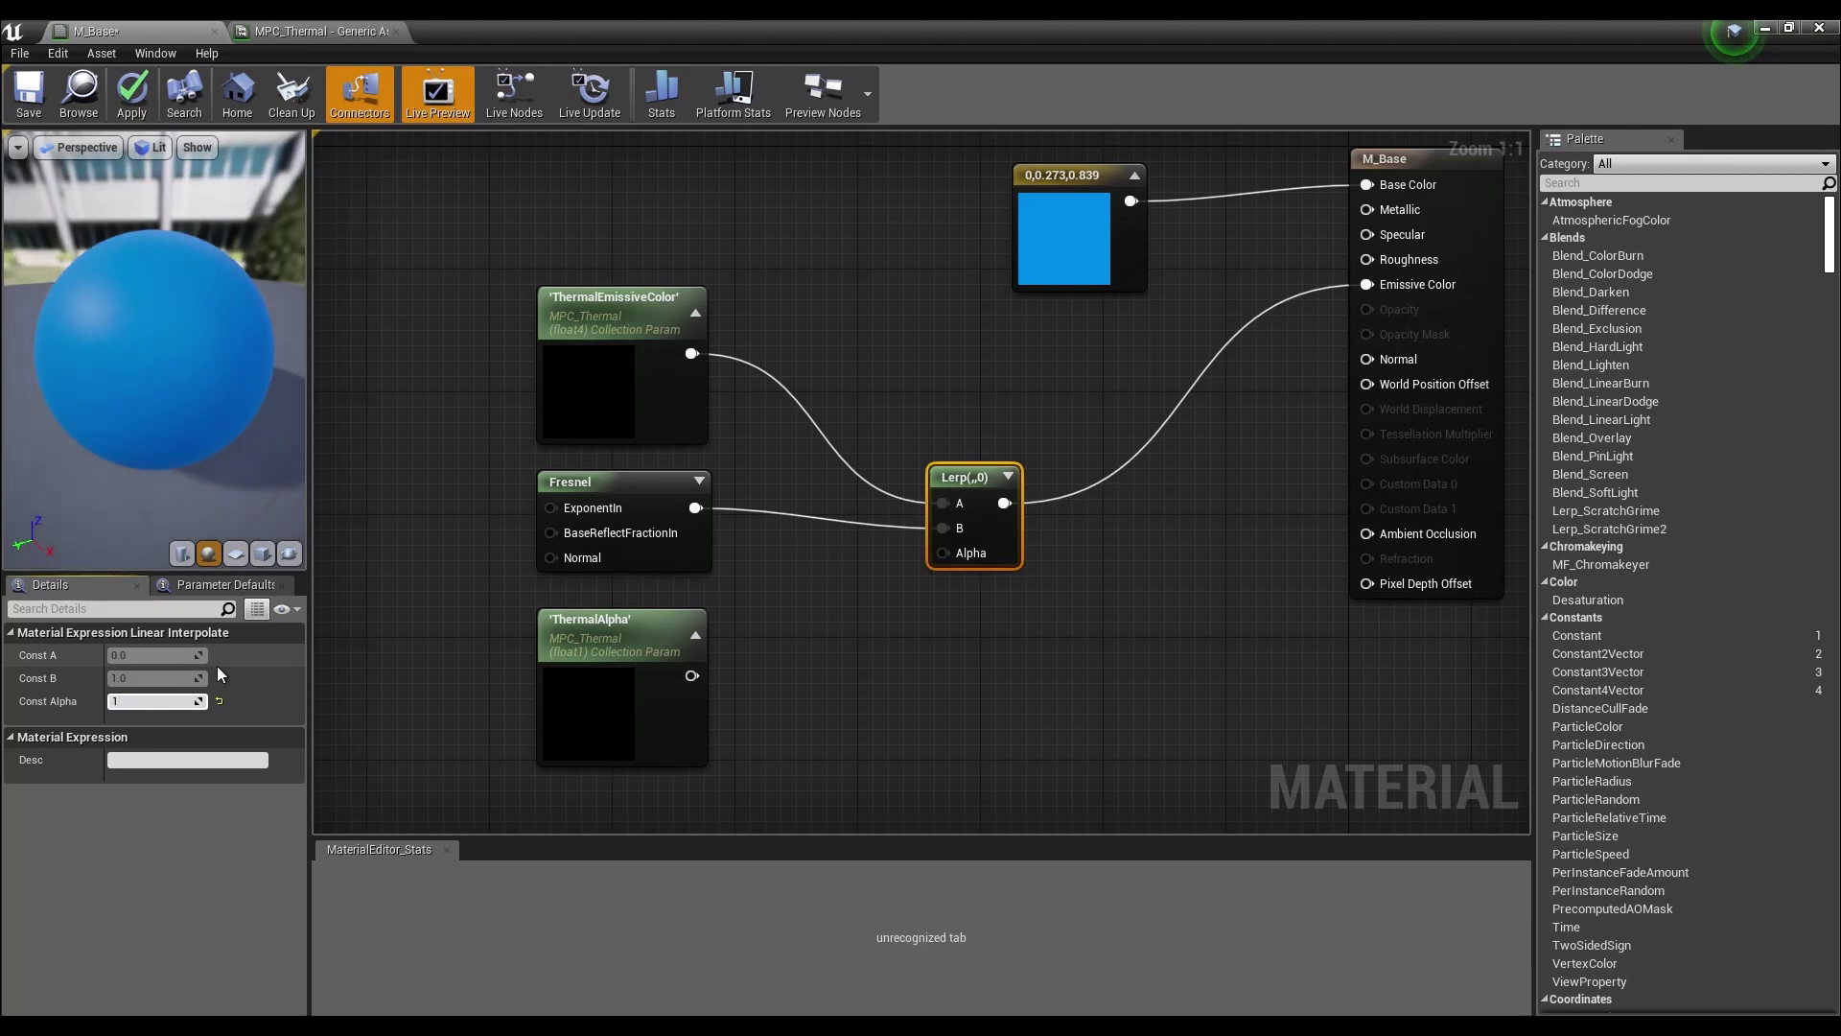
pyautogui.press('Return')
# - Reconnect ThermalAlpha to the Lerp's Alpha input, and apply and save M_Base
pyautogui.click(656, 662)
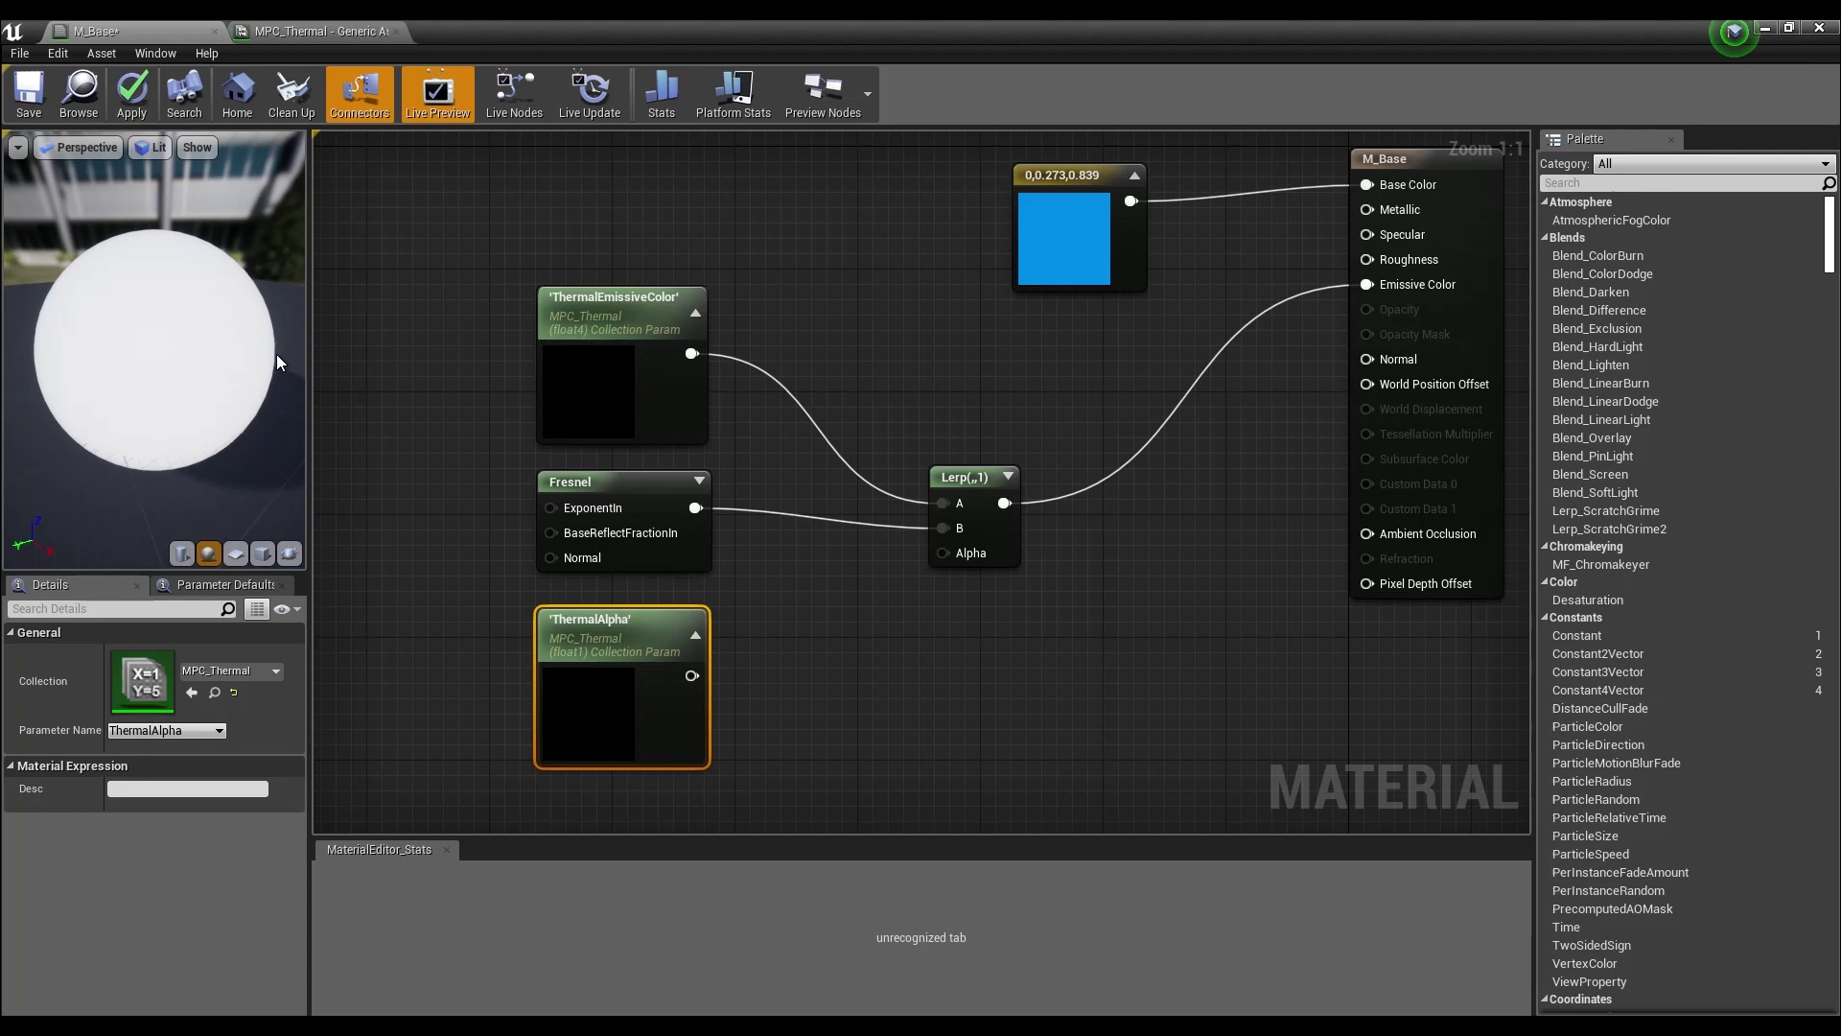
pyautogui.moveTo(691, 675); pyautogui.dragTo(947, 552)
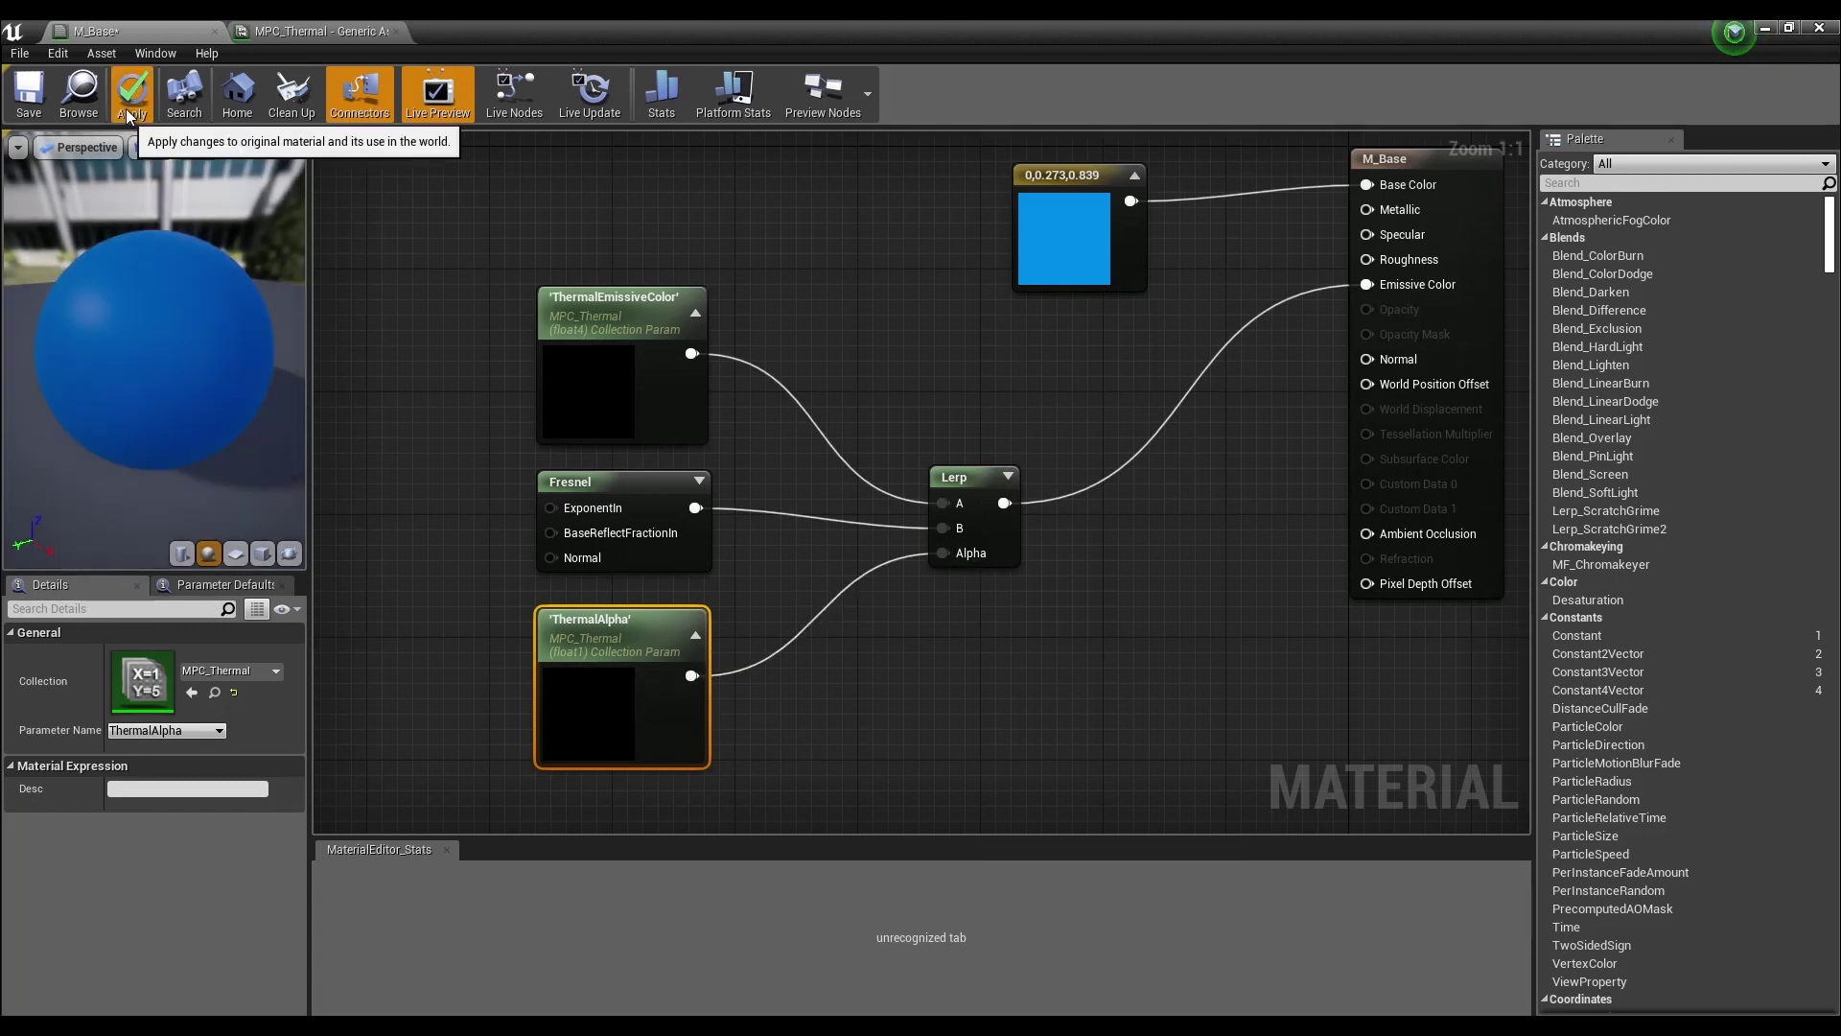
pyautogui.click(125, 104)
pyautogui.click(19, 94)
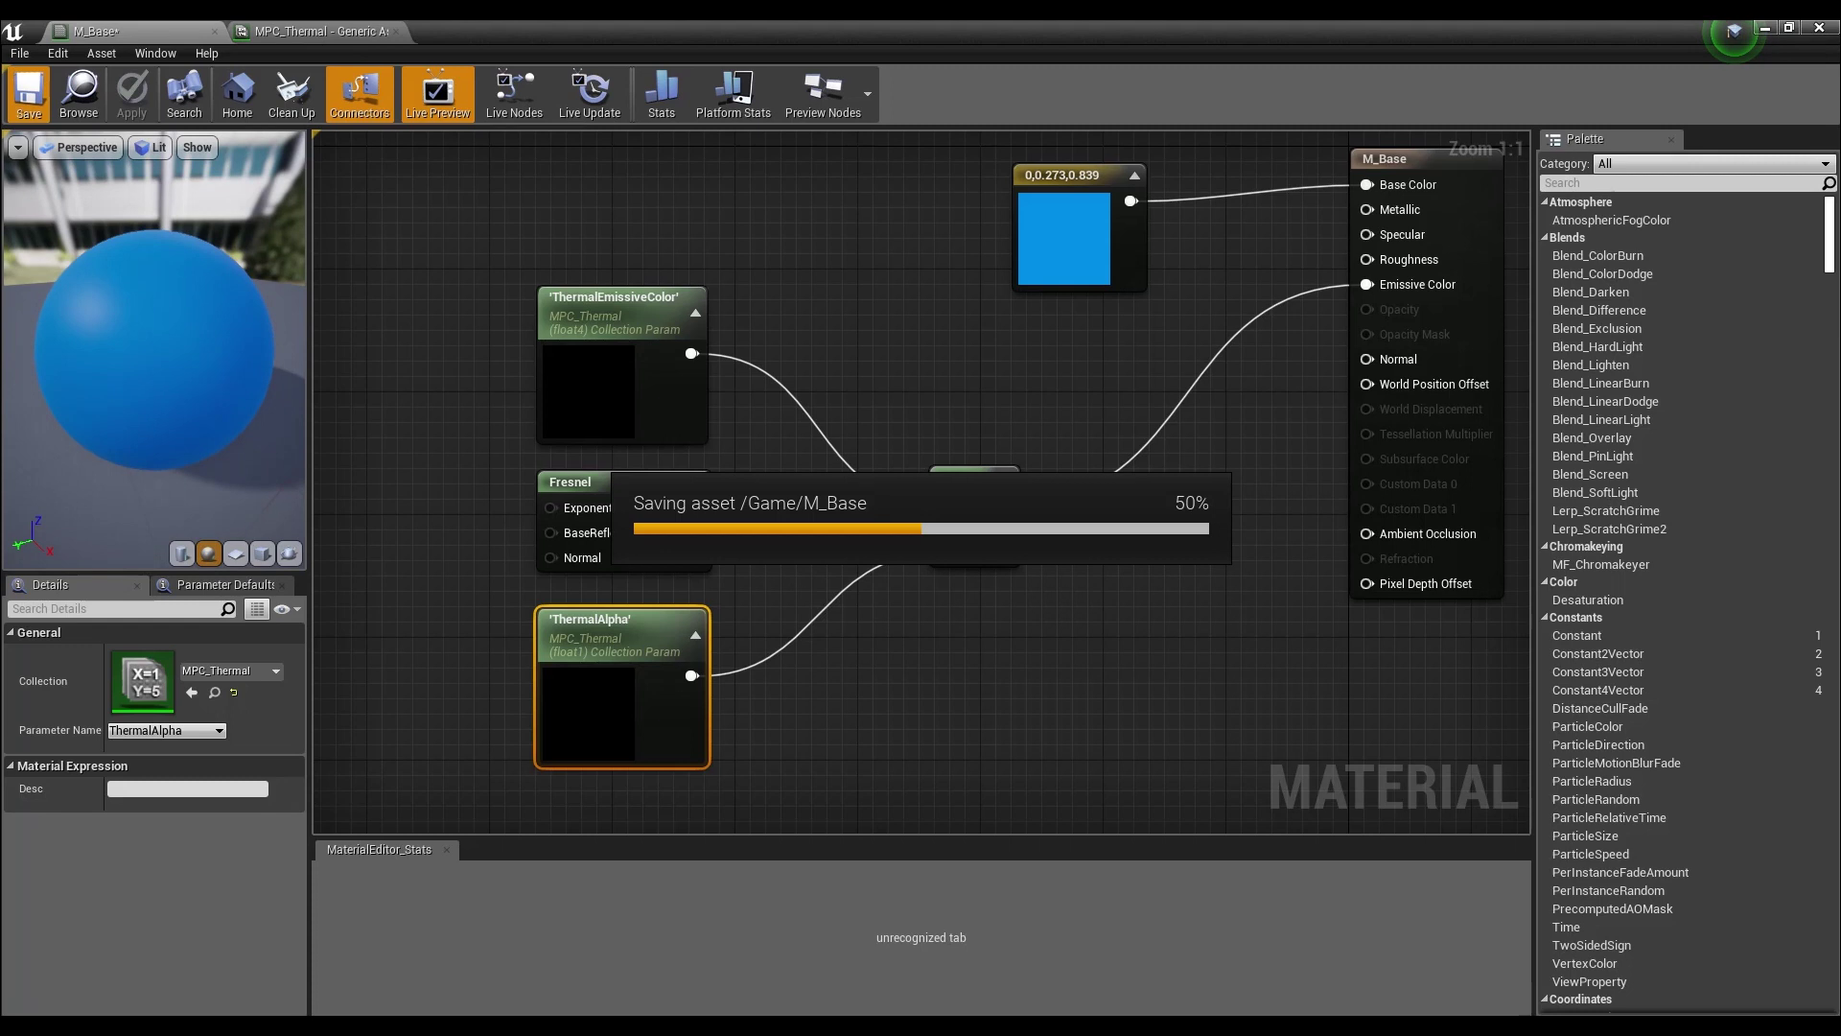
# - Check the parameters of MPC_Thermal and return to the level editor
pyautogui.click(326, 32)
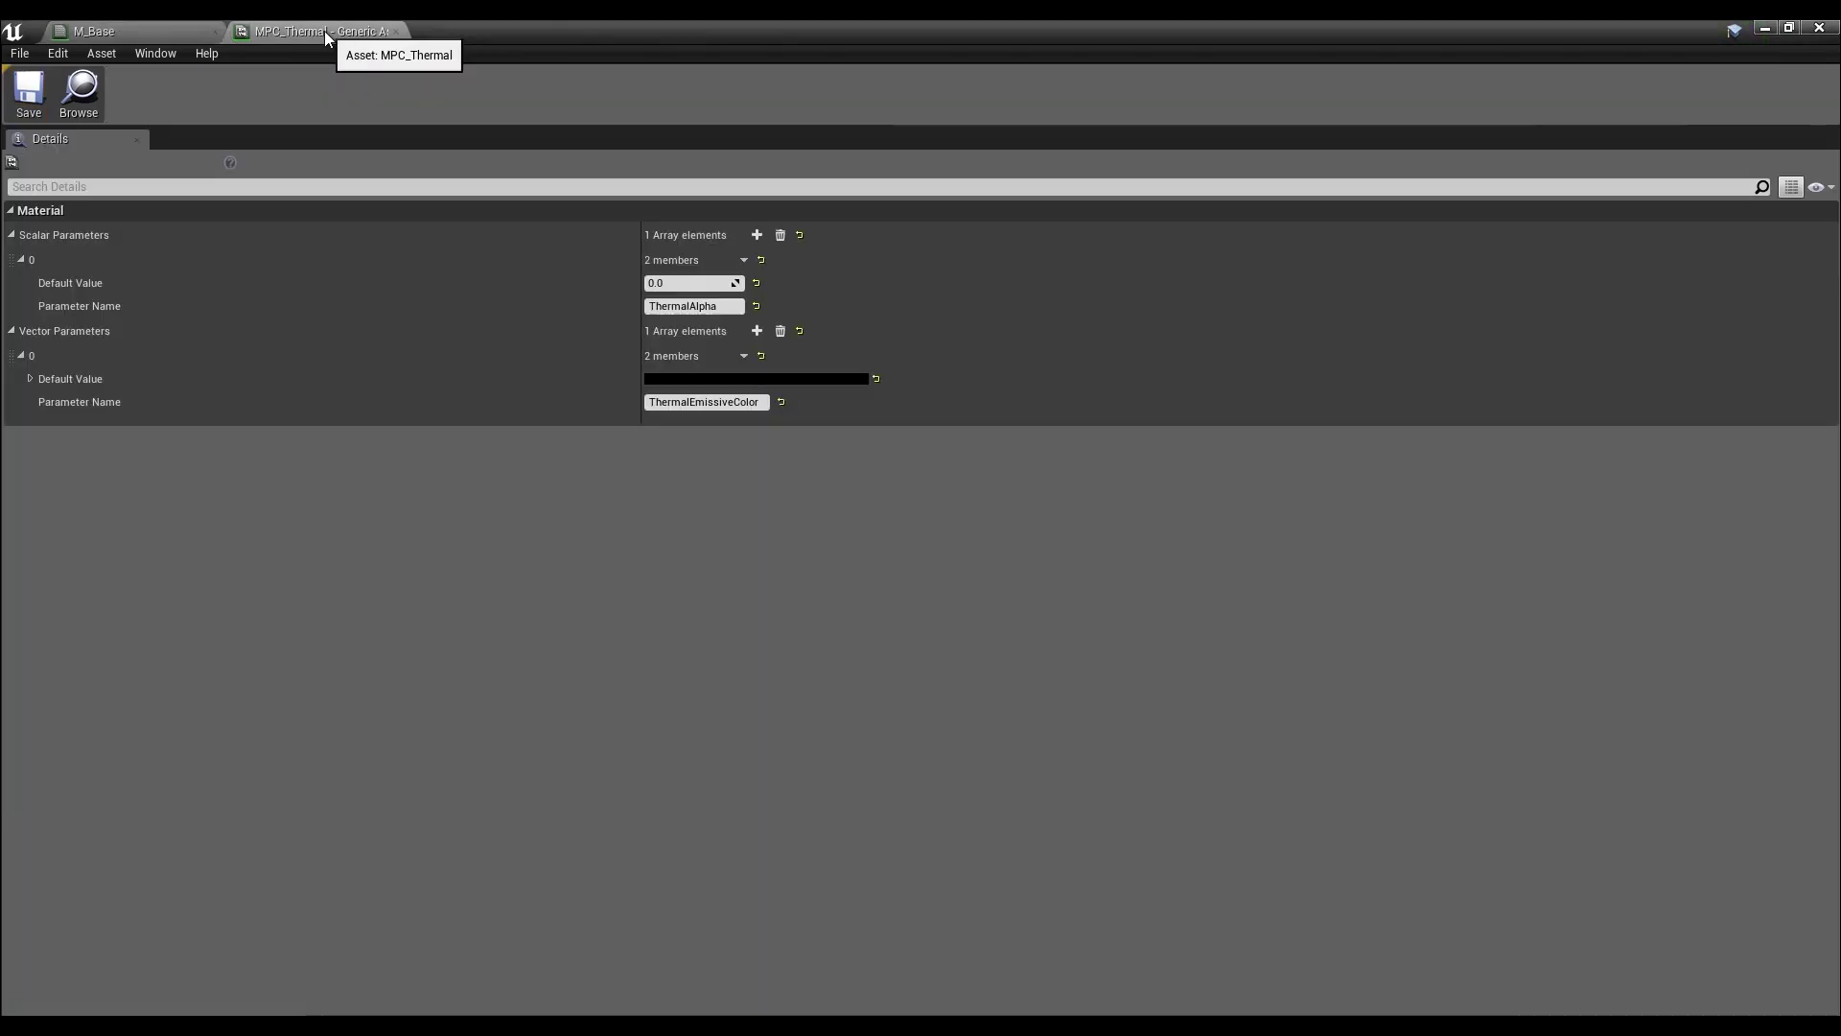
pyautogui.click(121, 31)
pyautogui.moveTo(887, 31); pyautogui.dragTo(1840, 159)
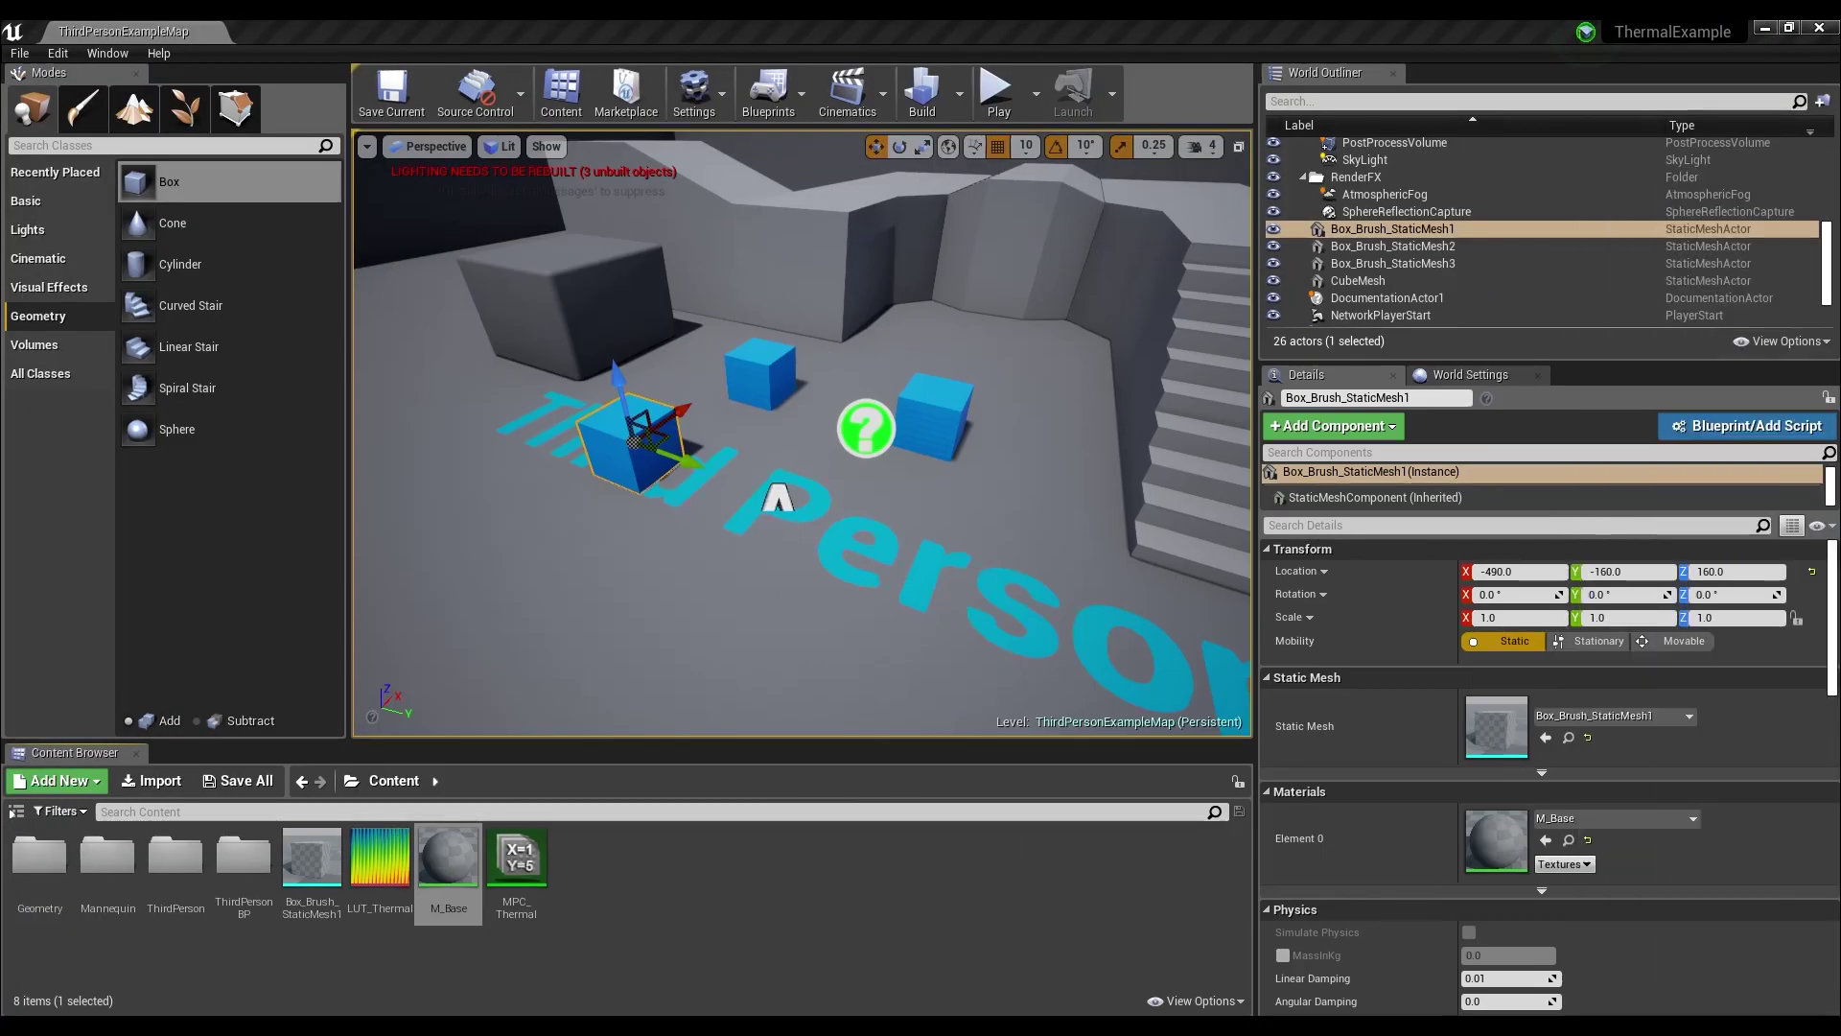
# - Create a new material named M_ThermalPP in the Content folder and open it in a maximized editor
pyautogui.rightClick(560, 848)
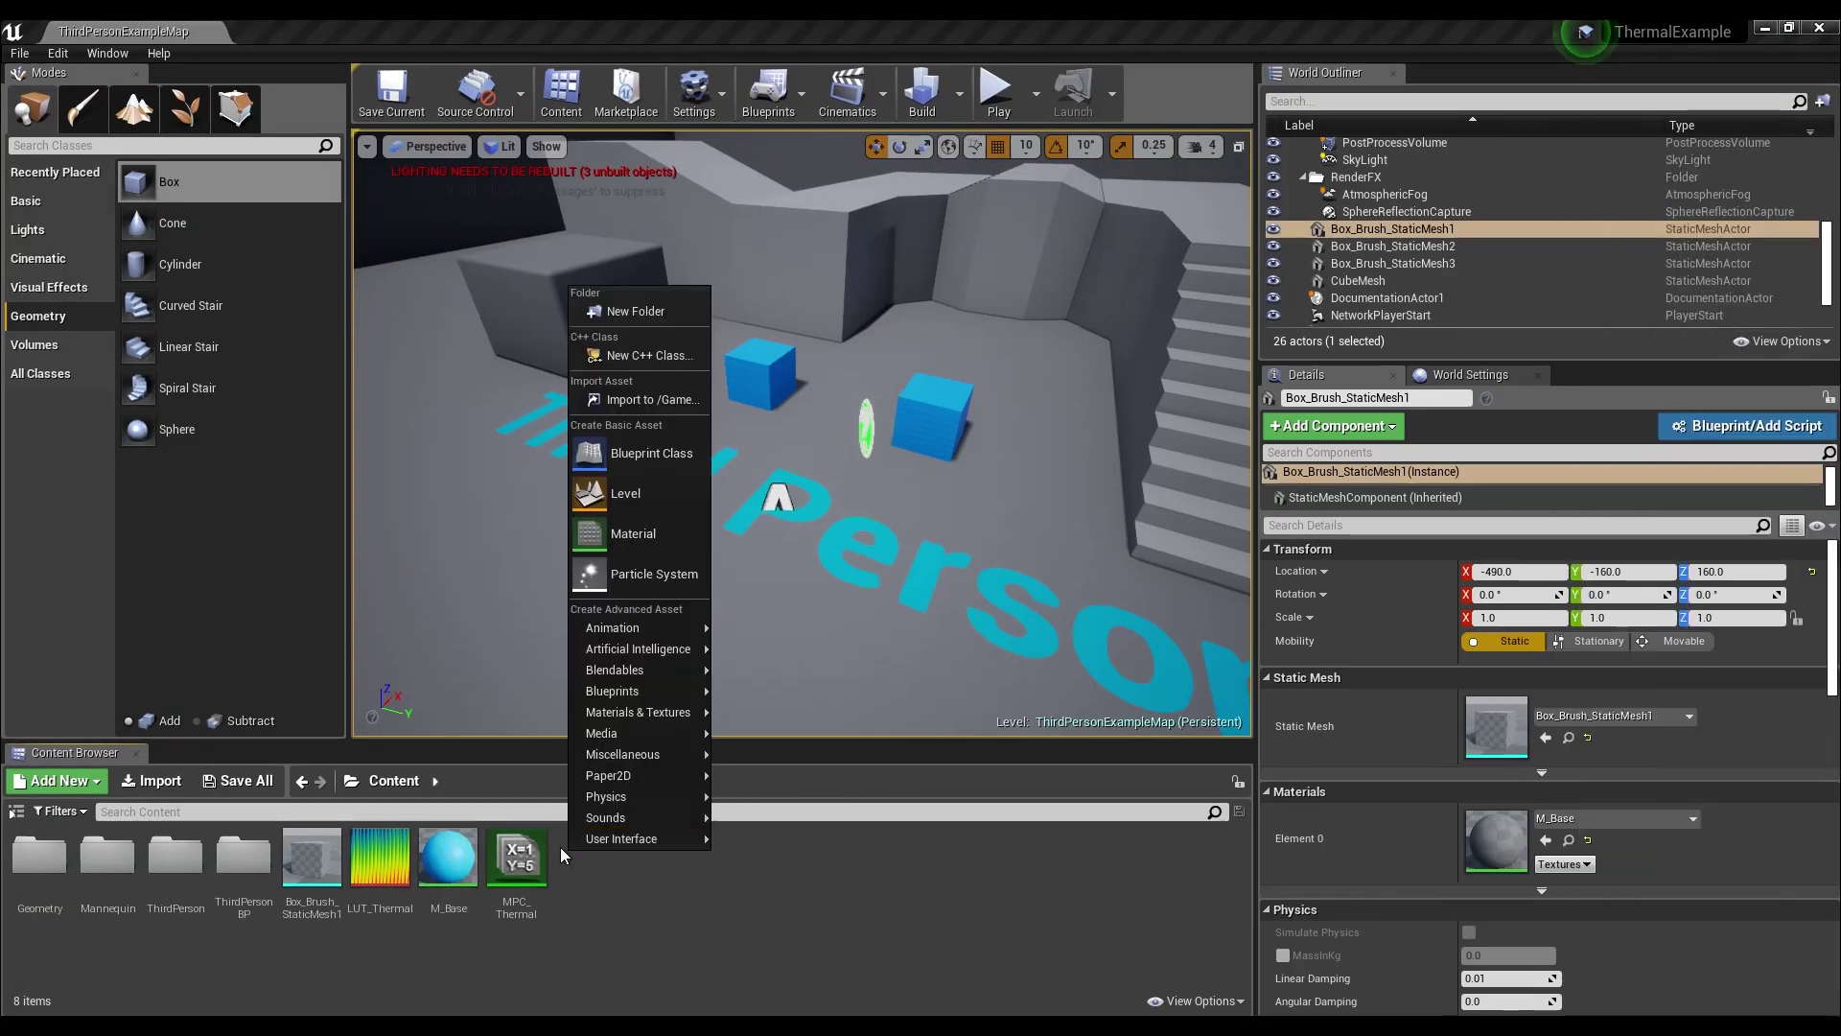
pyautogui.click(648, 532)
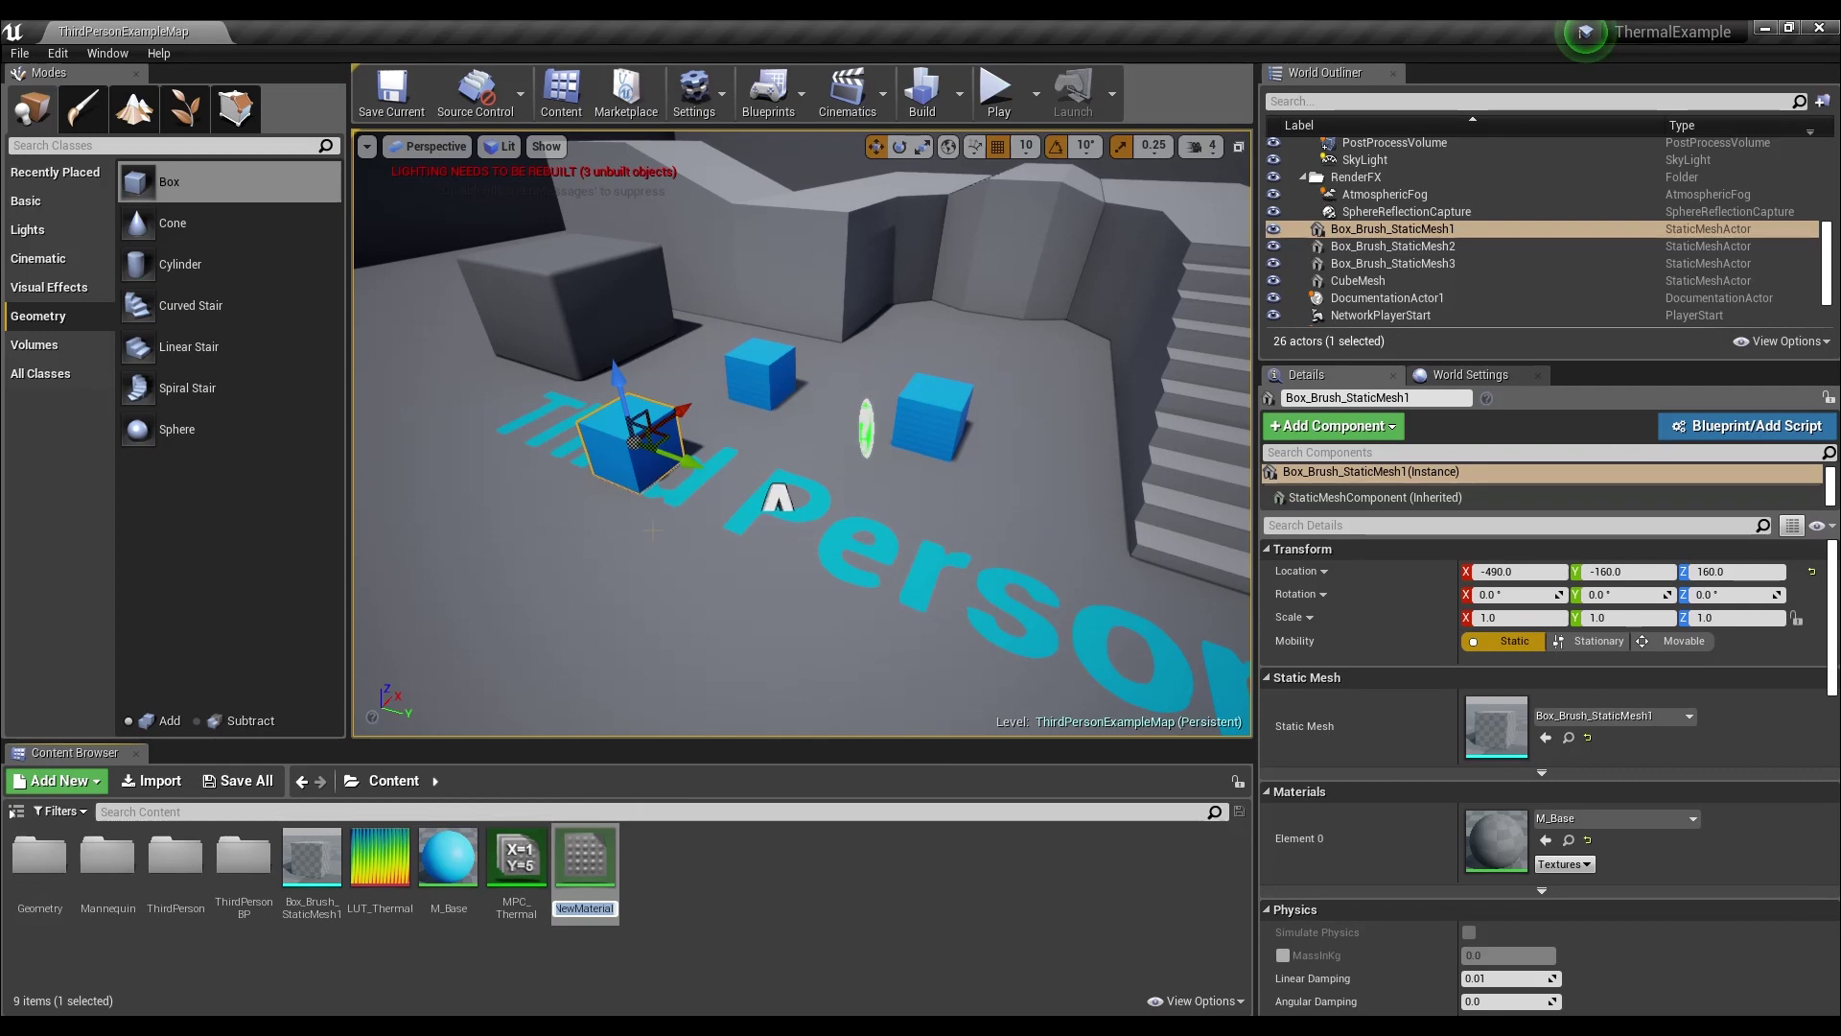
pyautogui.write('M_')
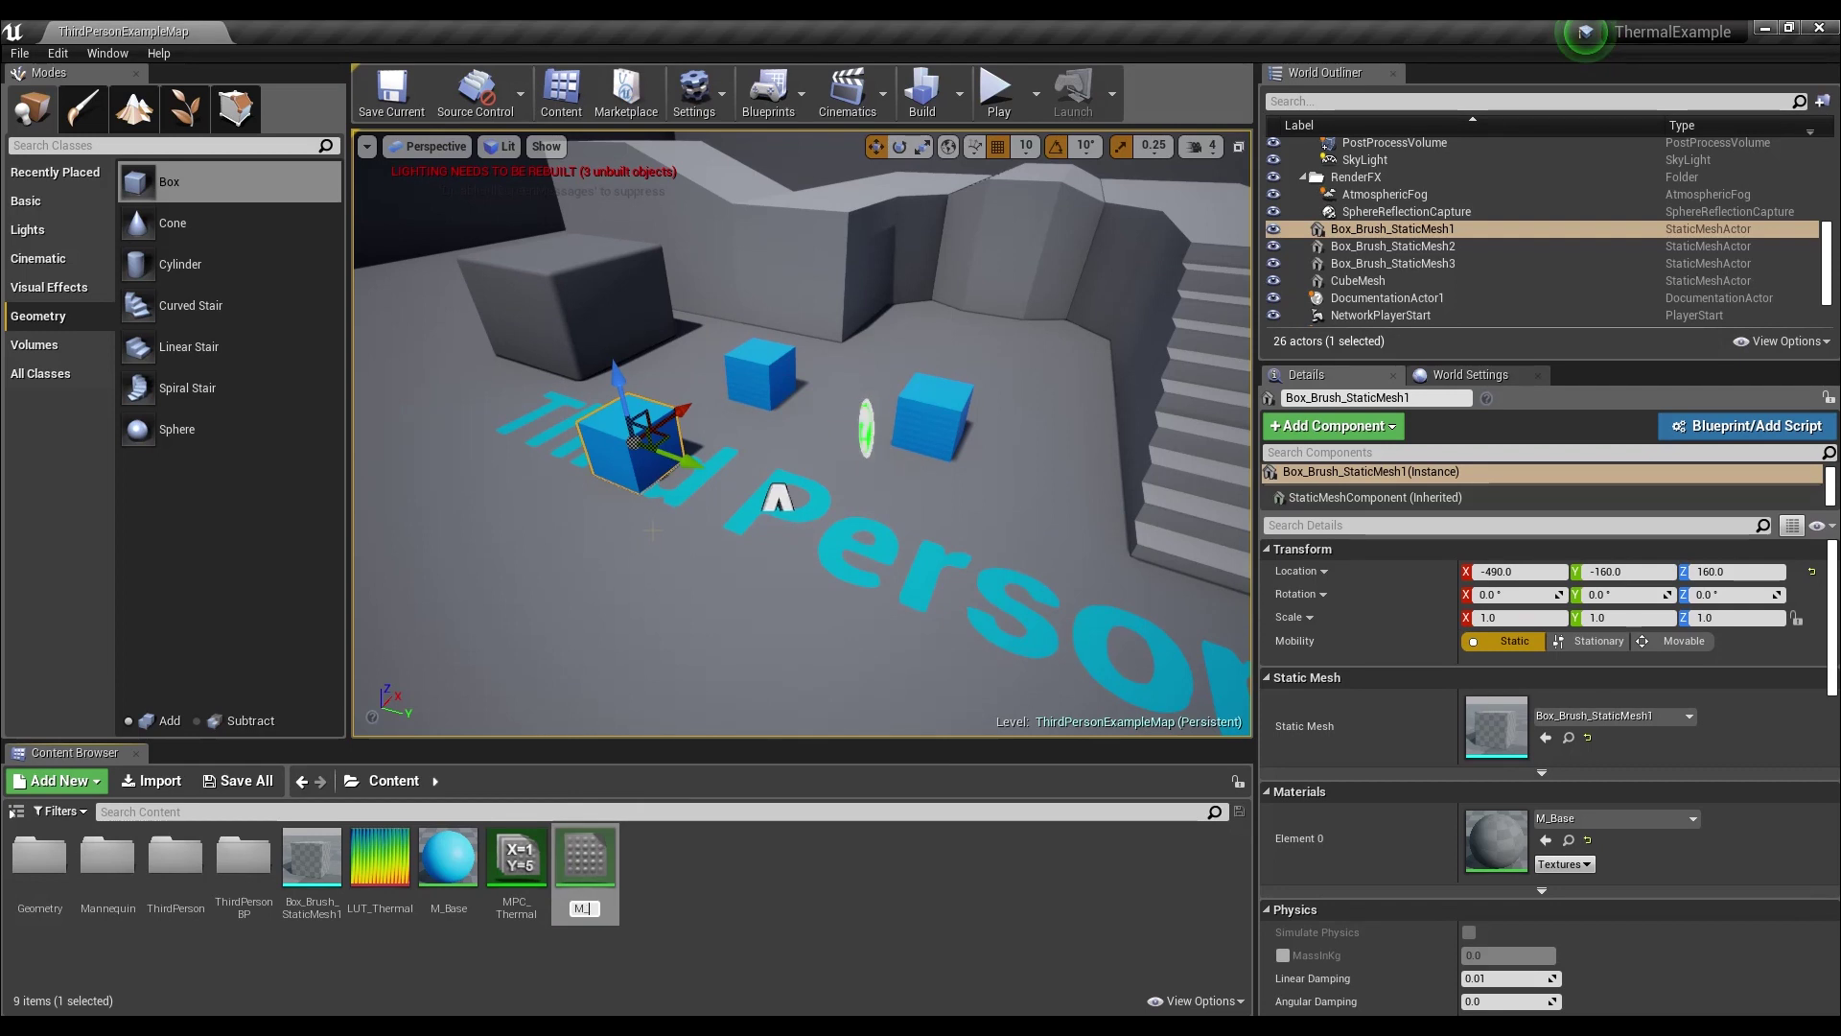
pyautogui.write('ThermalPP')
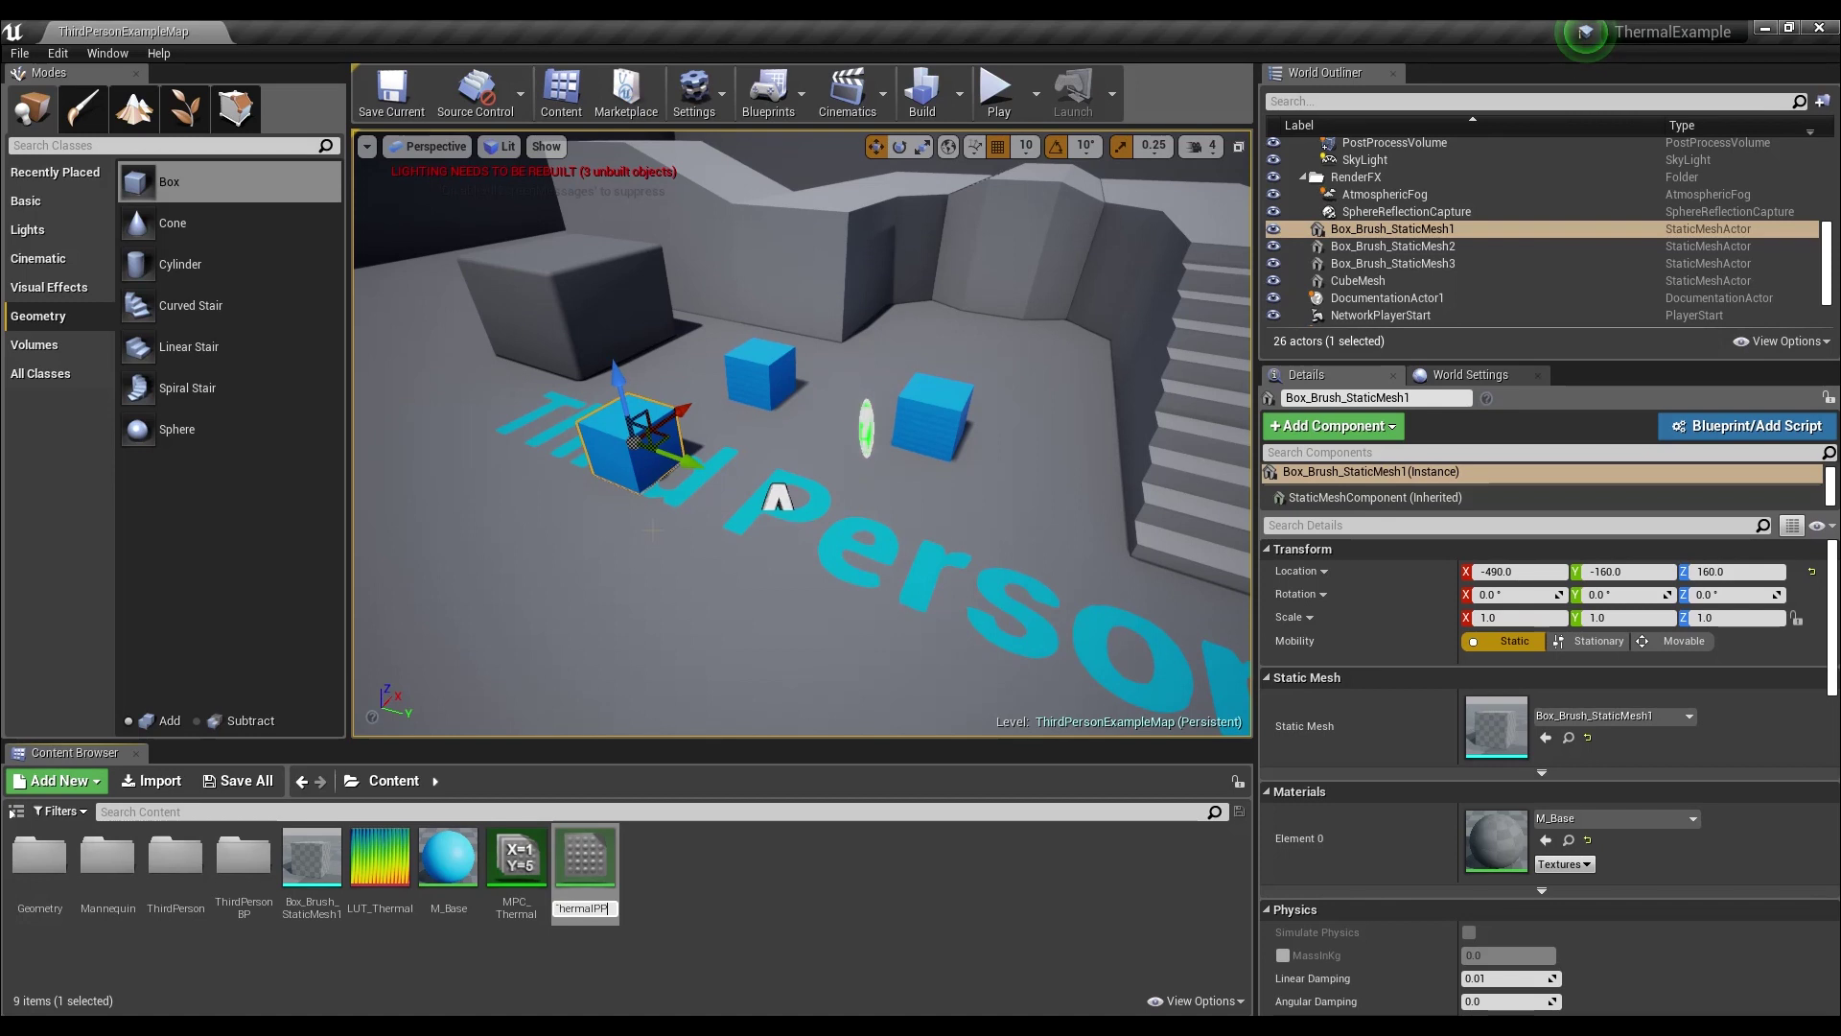
pyautogui.press('Return')
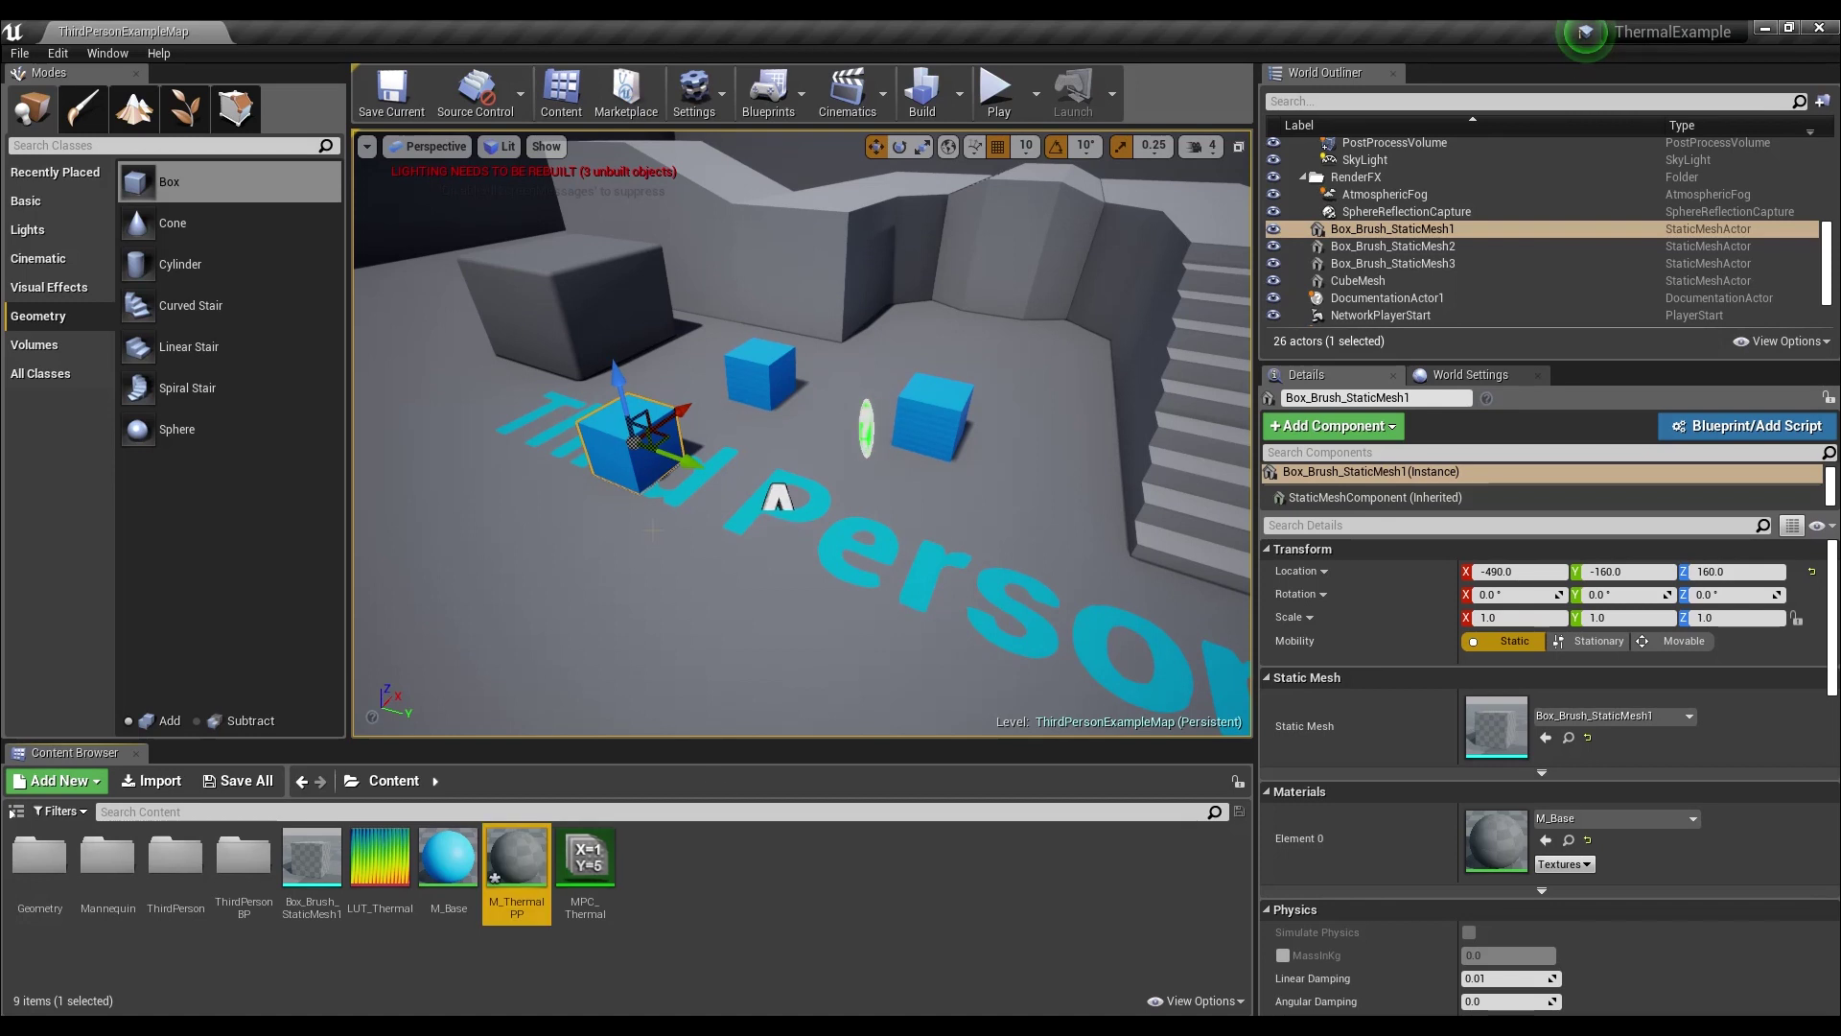
pyautogui.doubleClick(536, 873)
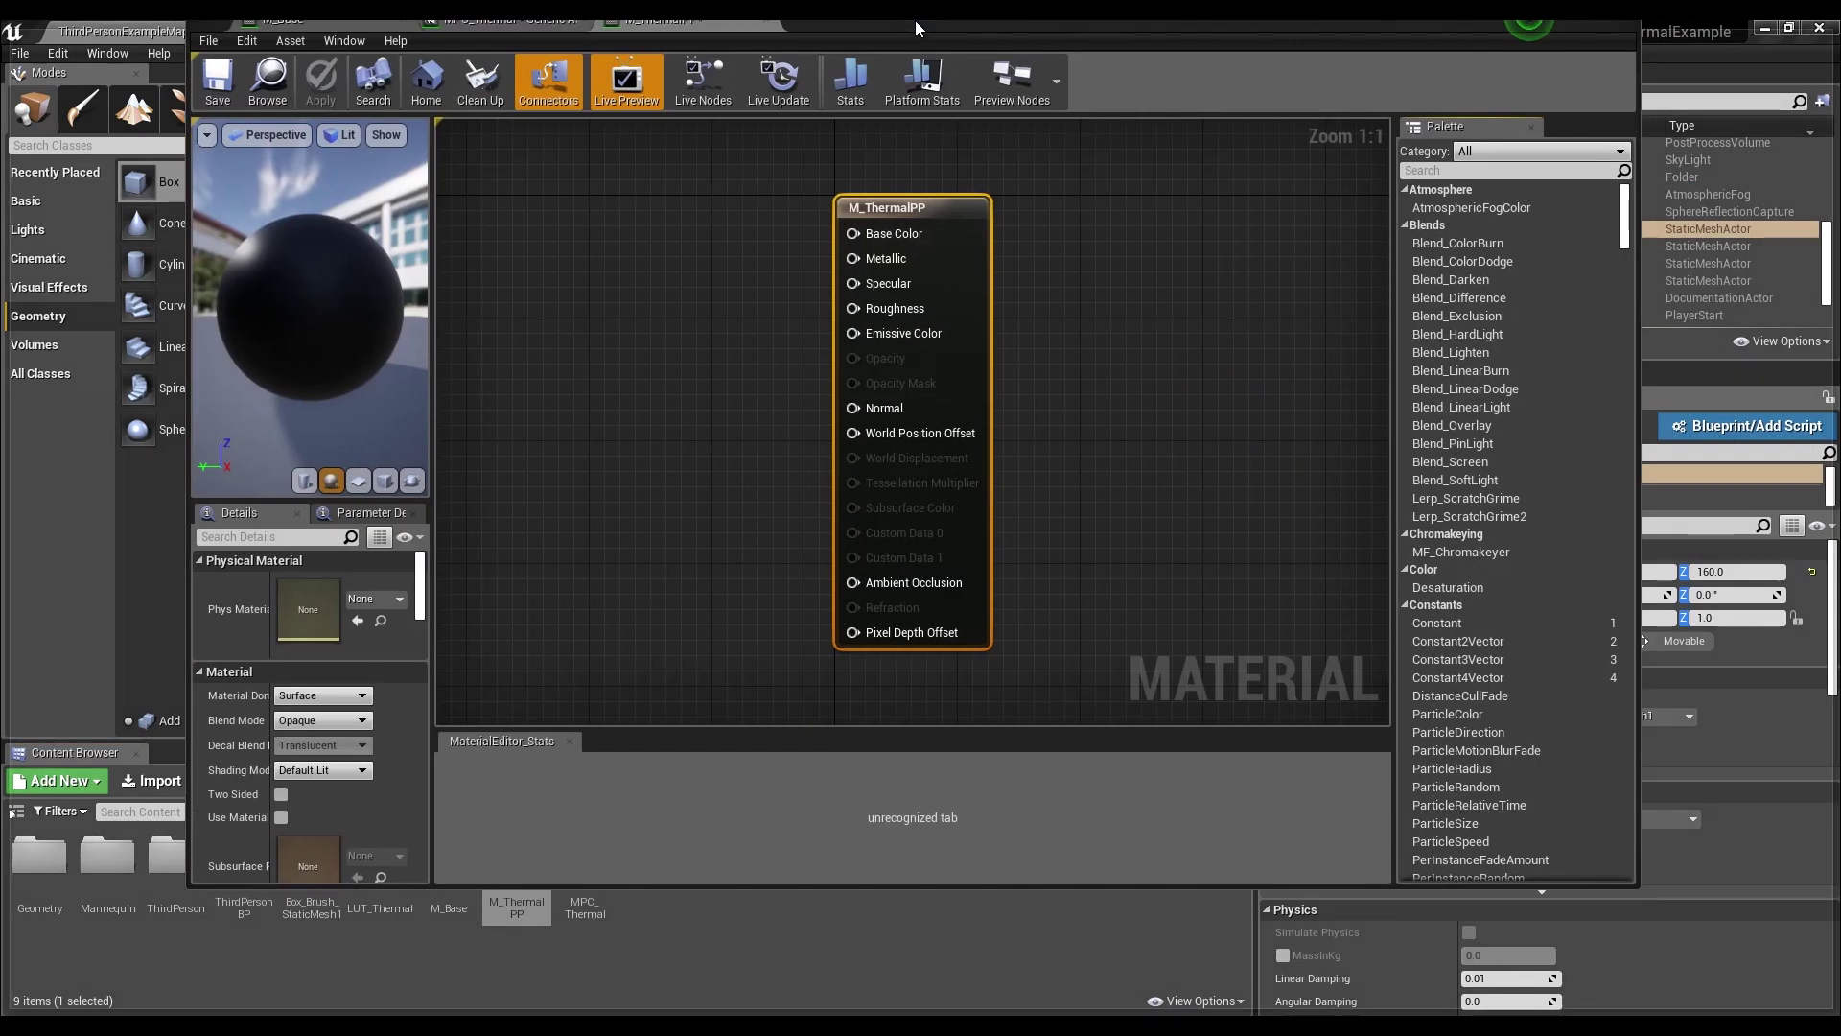
pyautogui.doubleClick(915, 20)
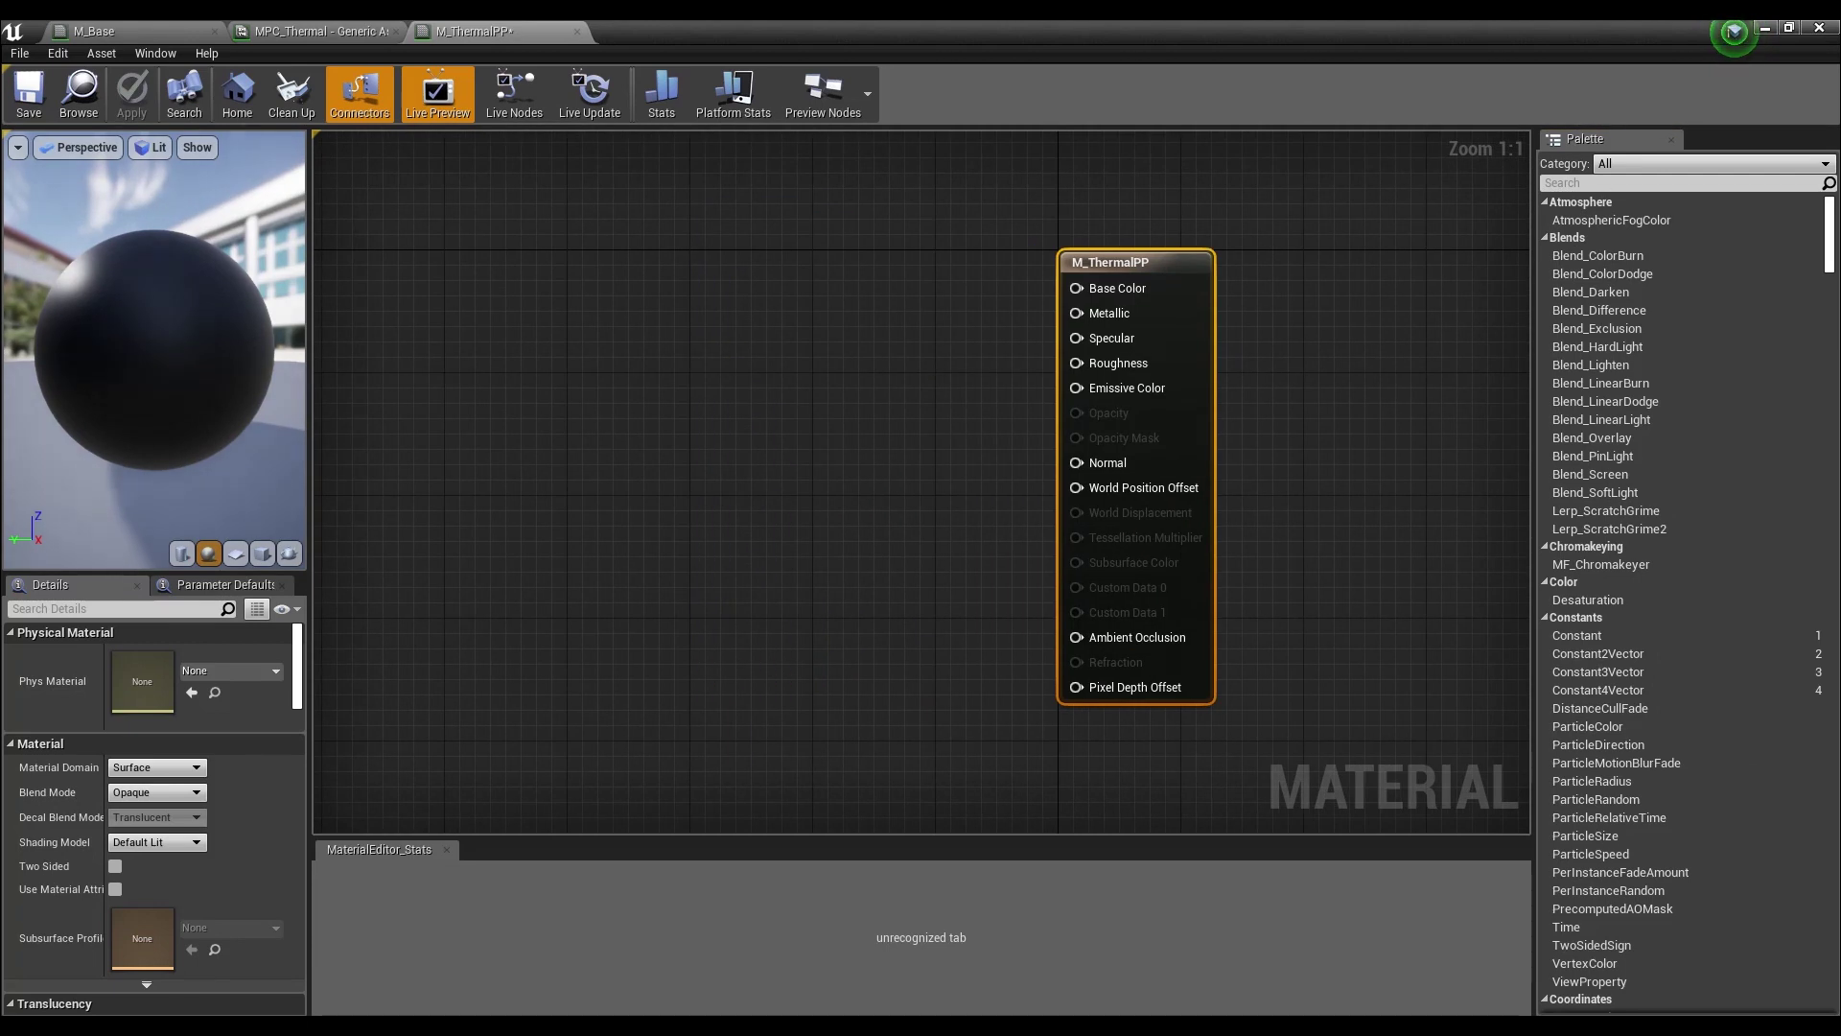
# - Set the Material Domain of M_ThermalPP to Post Process
pyautogui.click(777, 594)
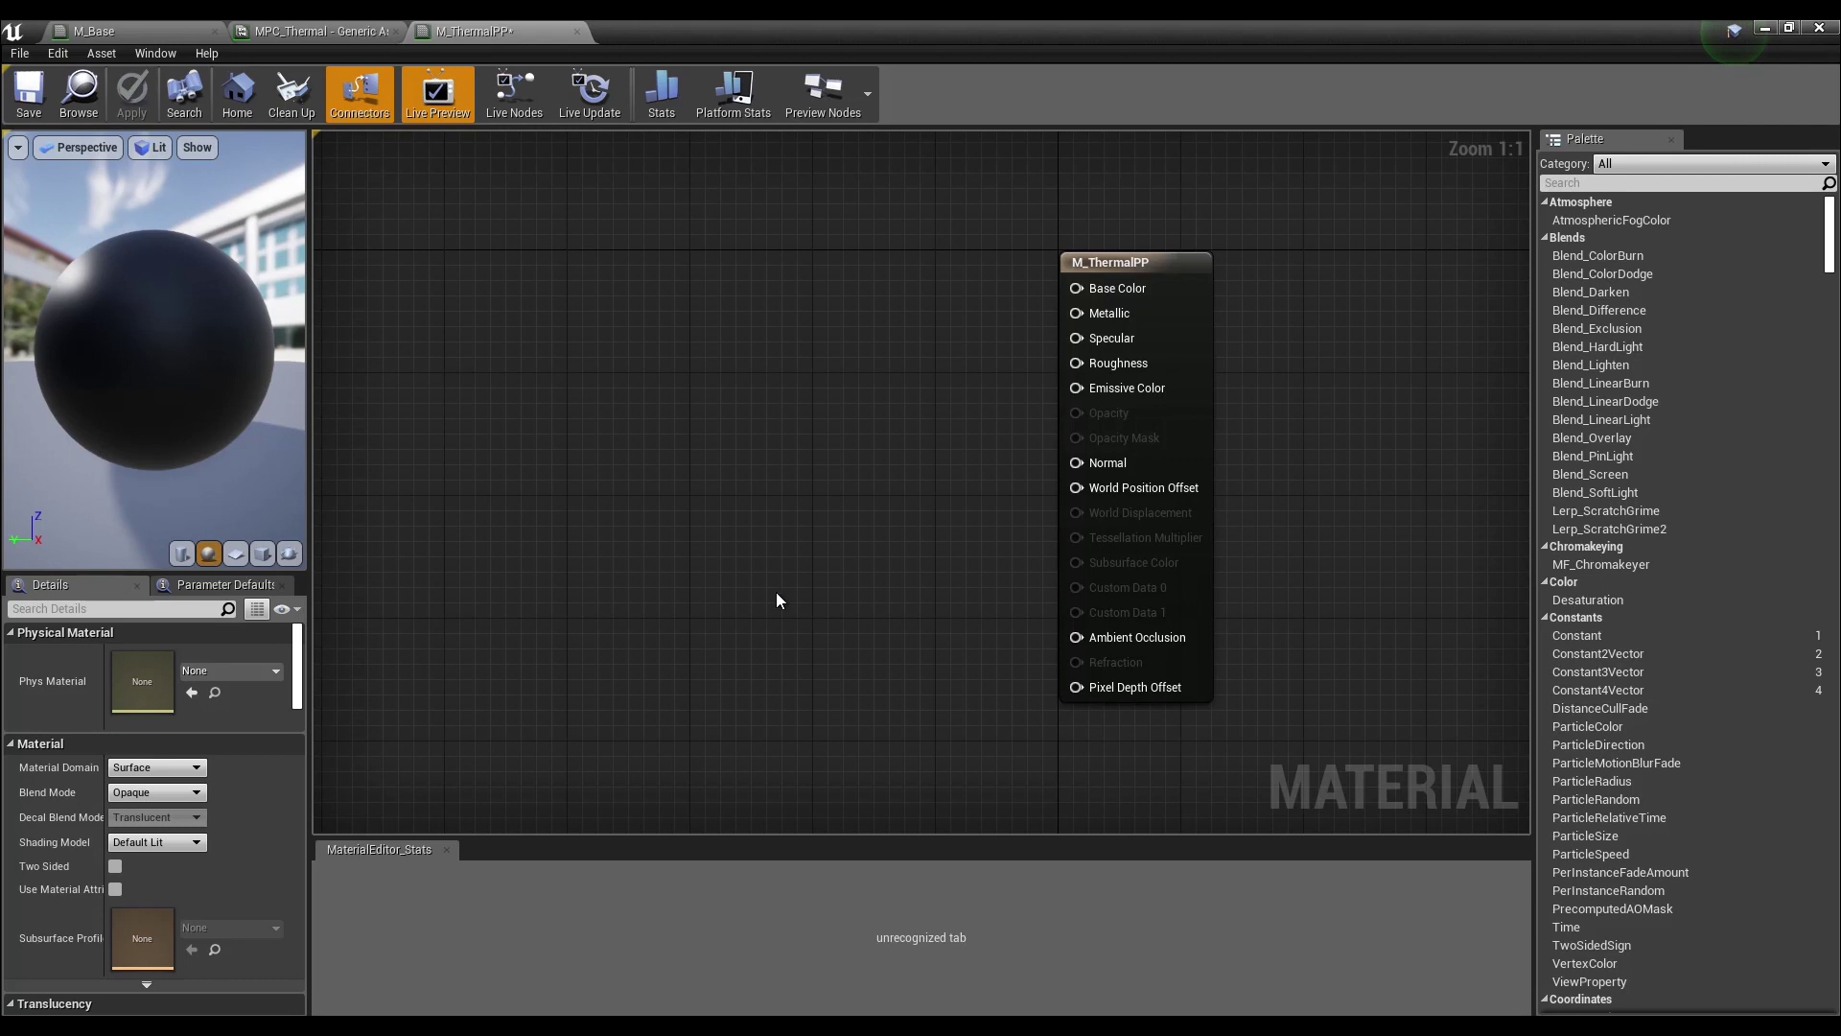
pyautogui.click(1134, 262)
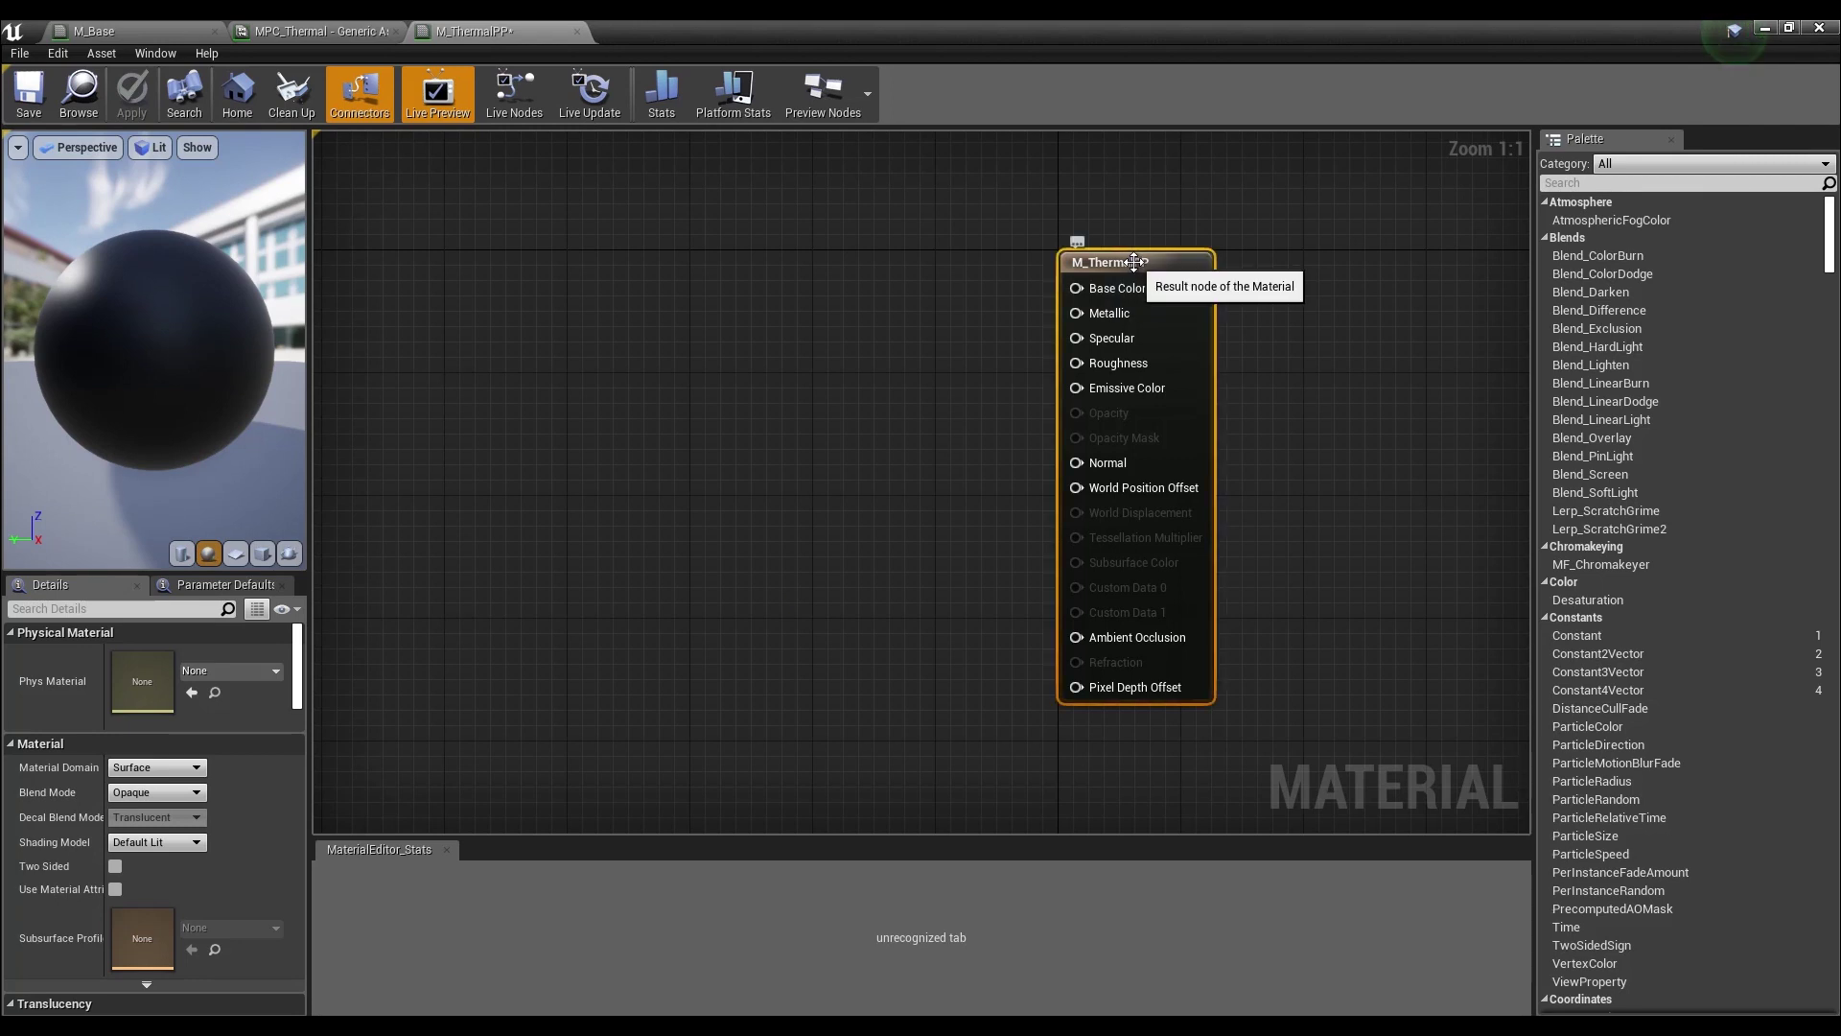
pyautogui.click(158, 767)
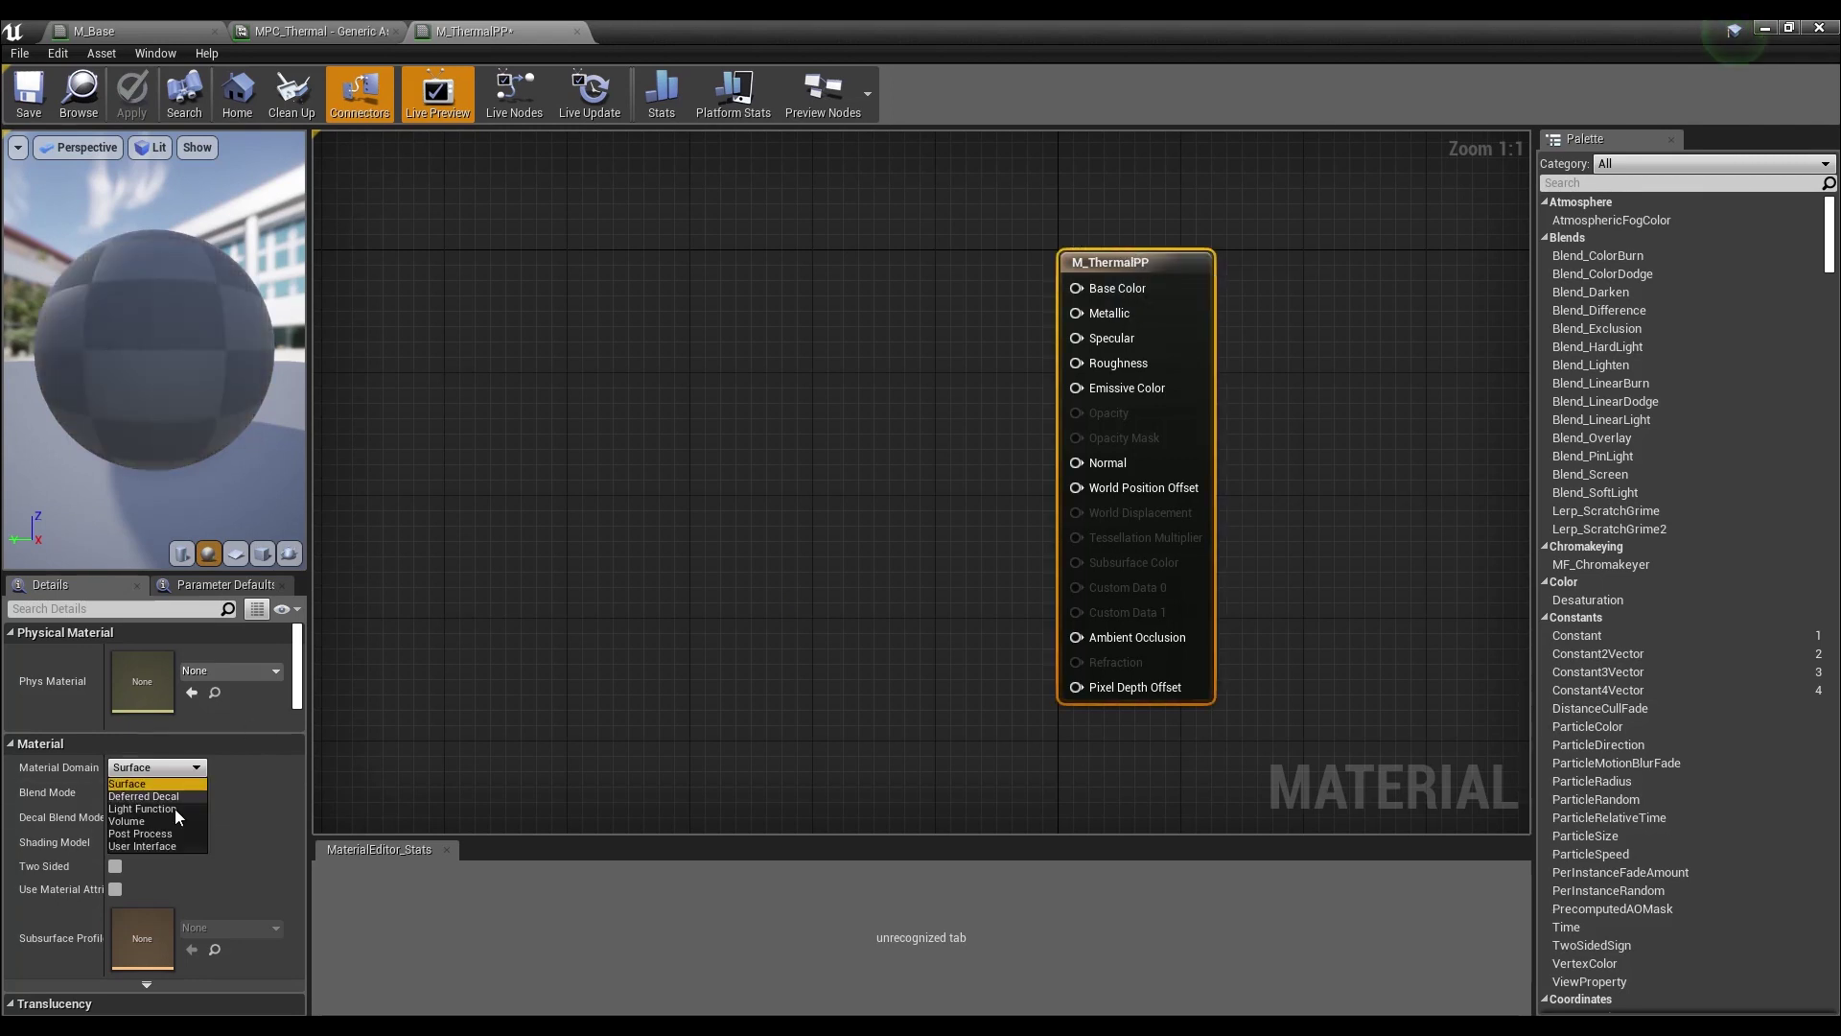
pyautogui.click(168, 835)
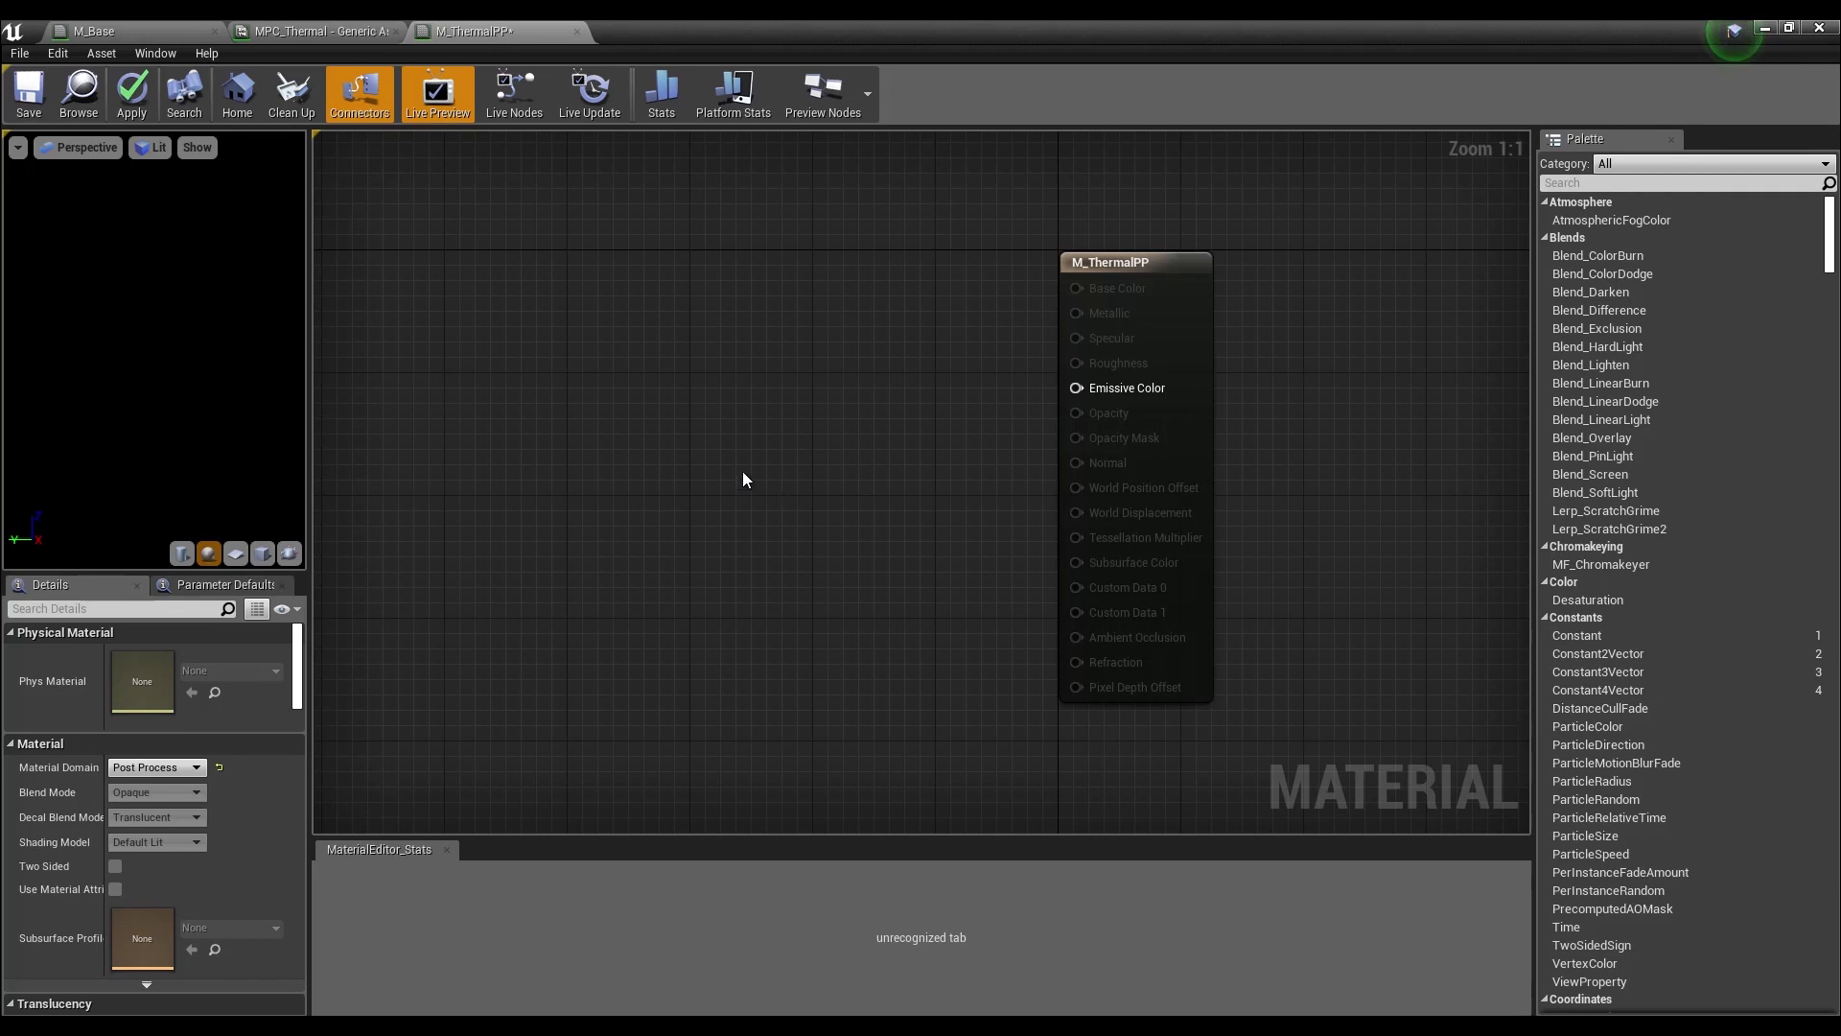
pyautogui.moveTo(432, 602); pyautogui.dragTo(485, 645, button='right')
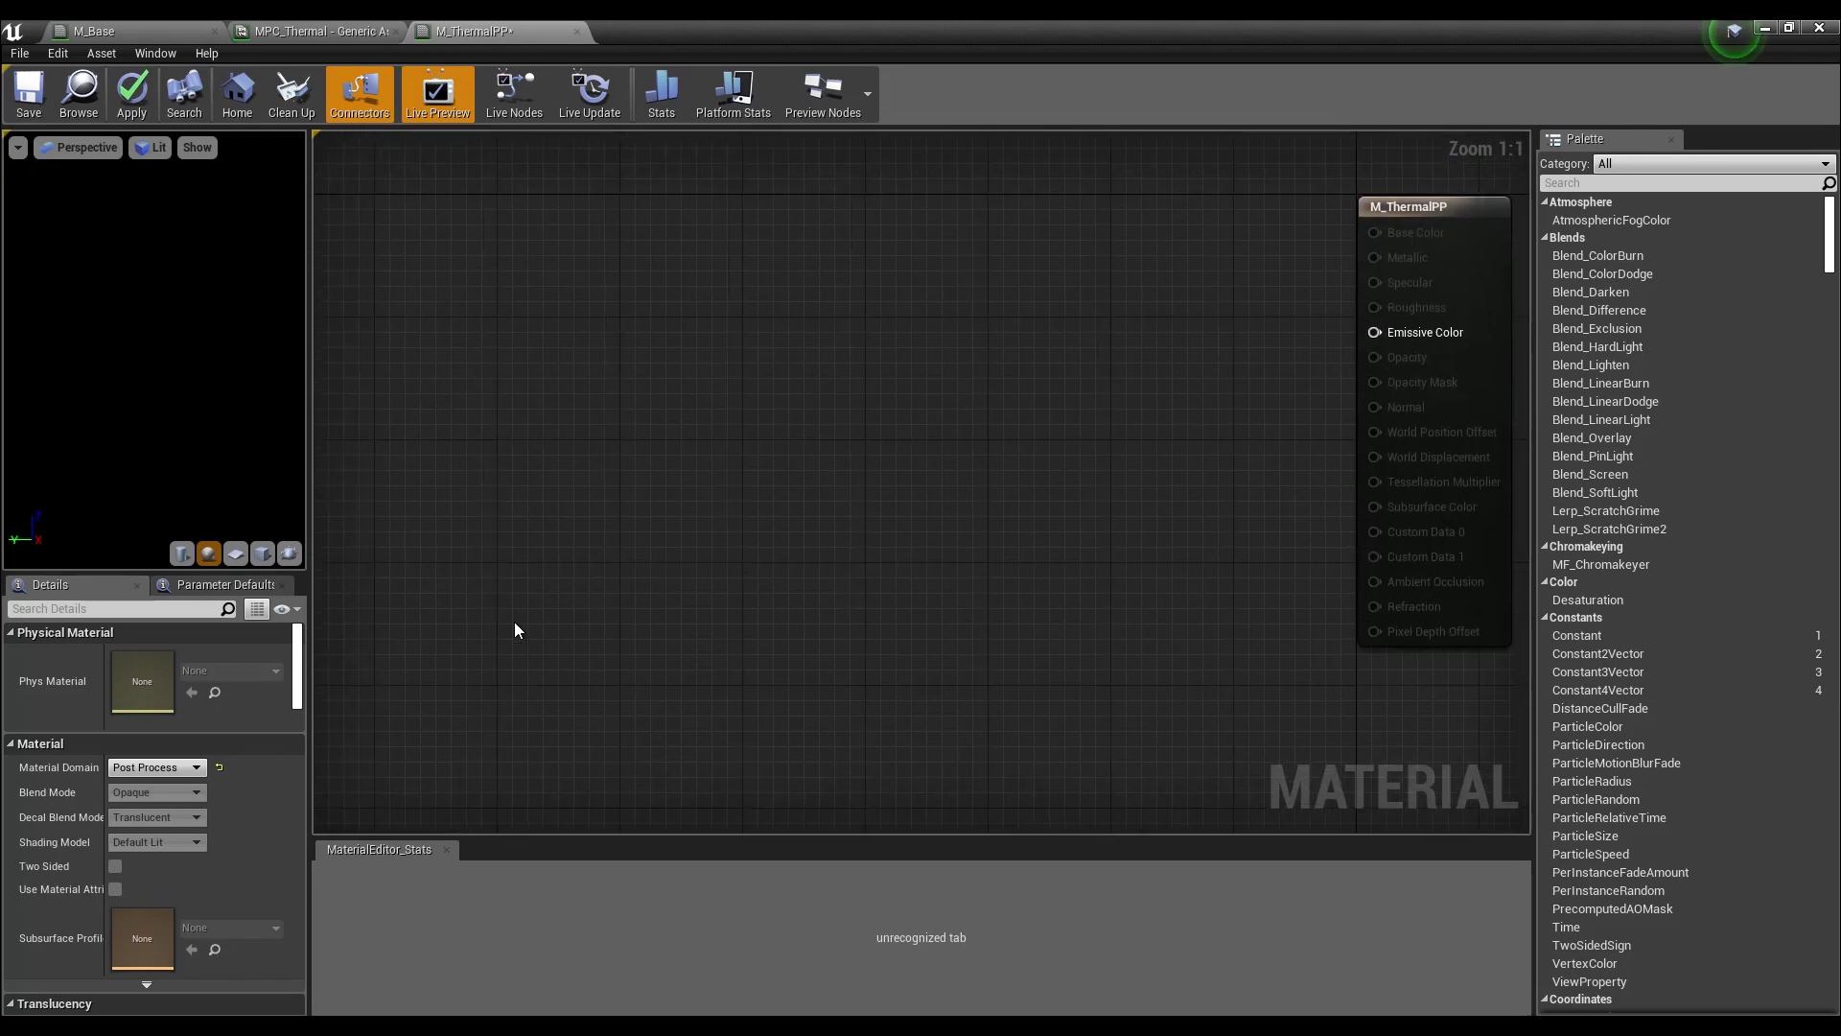
pyautogui.press('c')
pyautogui.press('BackSpace')
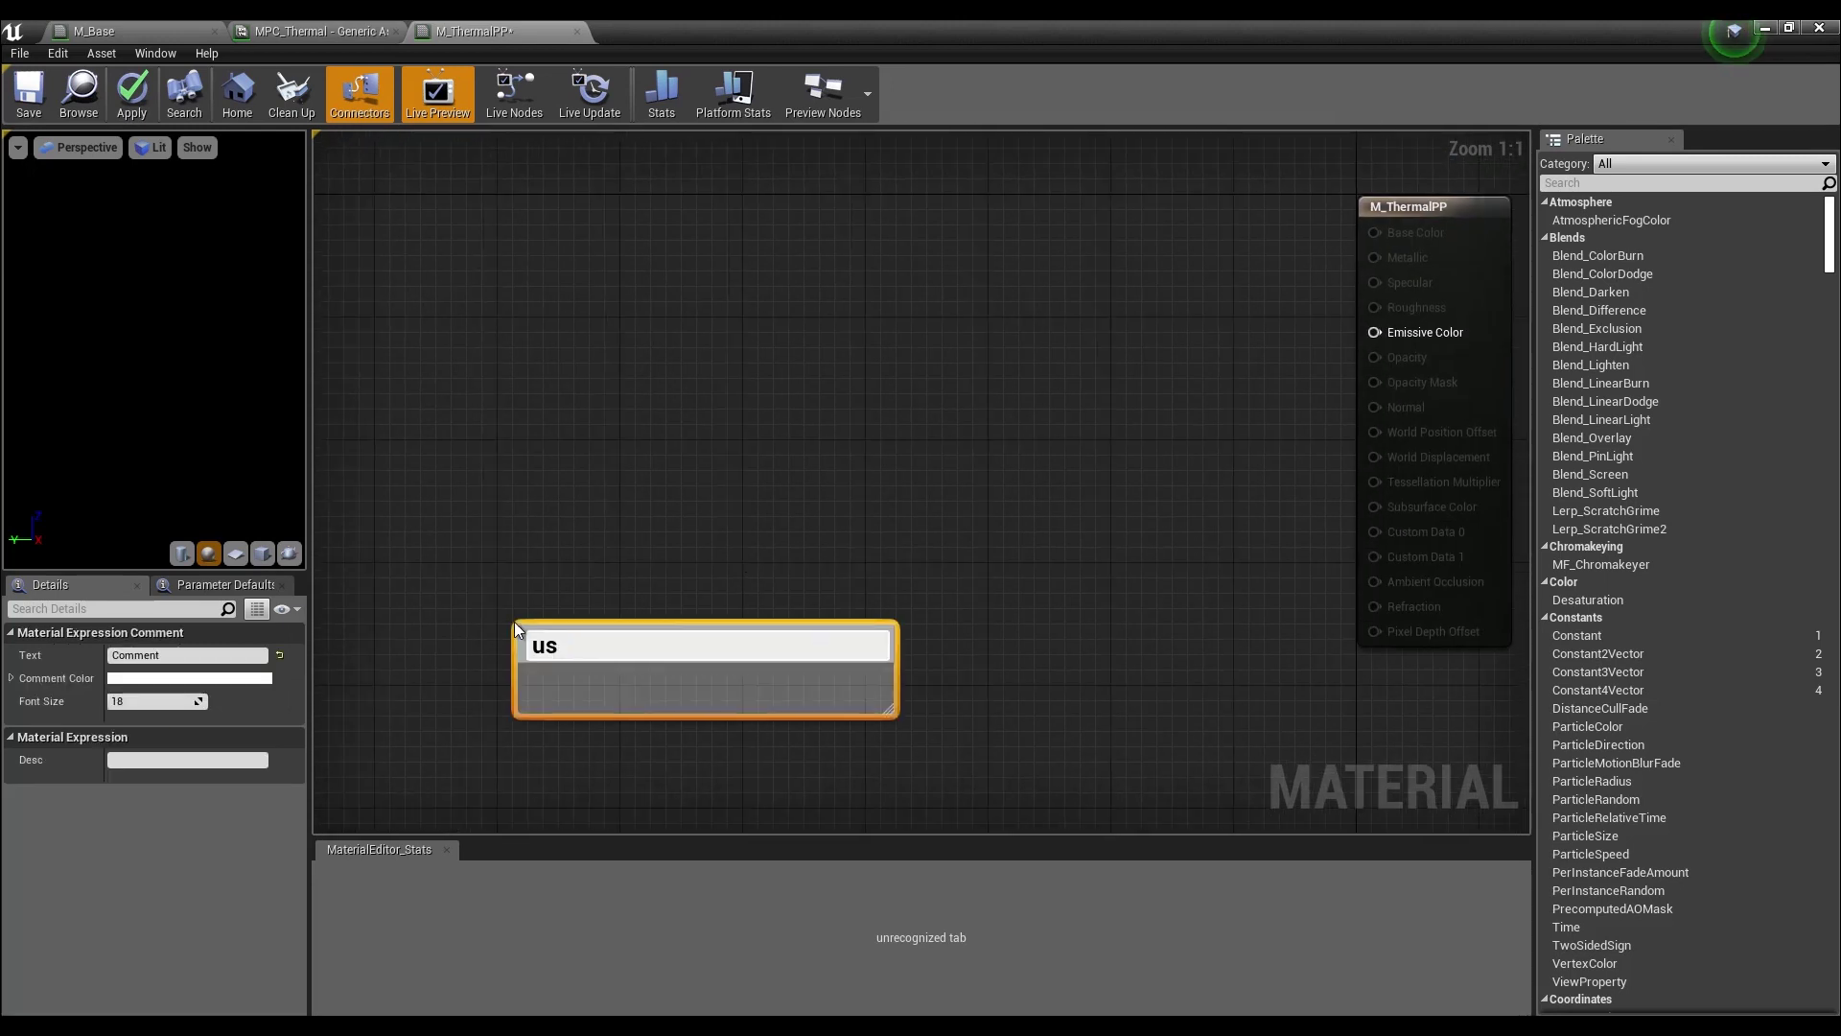
pyautogui.click(963, 571)
pyautogui.click(723, 644)
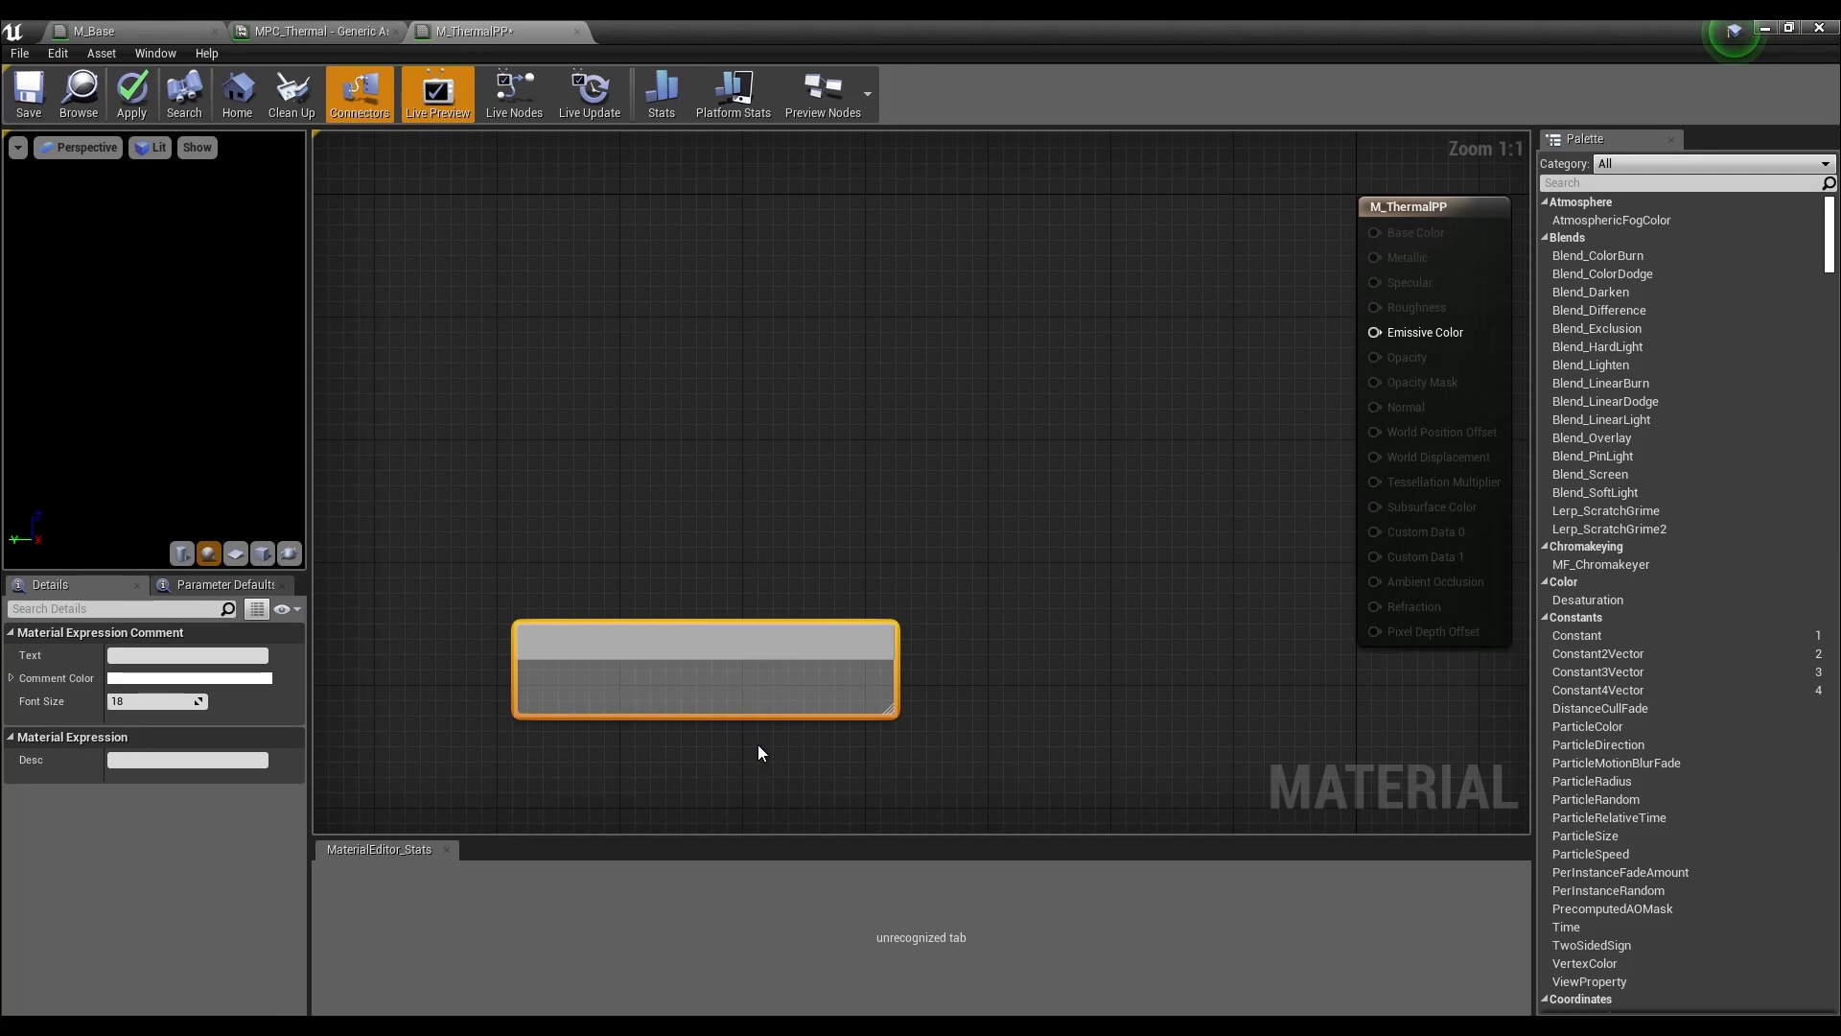
pyautogui.press('Delete')
# - Add a SceneTexture node to the graph and set its Scene Texture Id to CustomDepth
pyautogui.rightClick(686, 606)
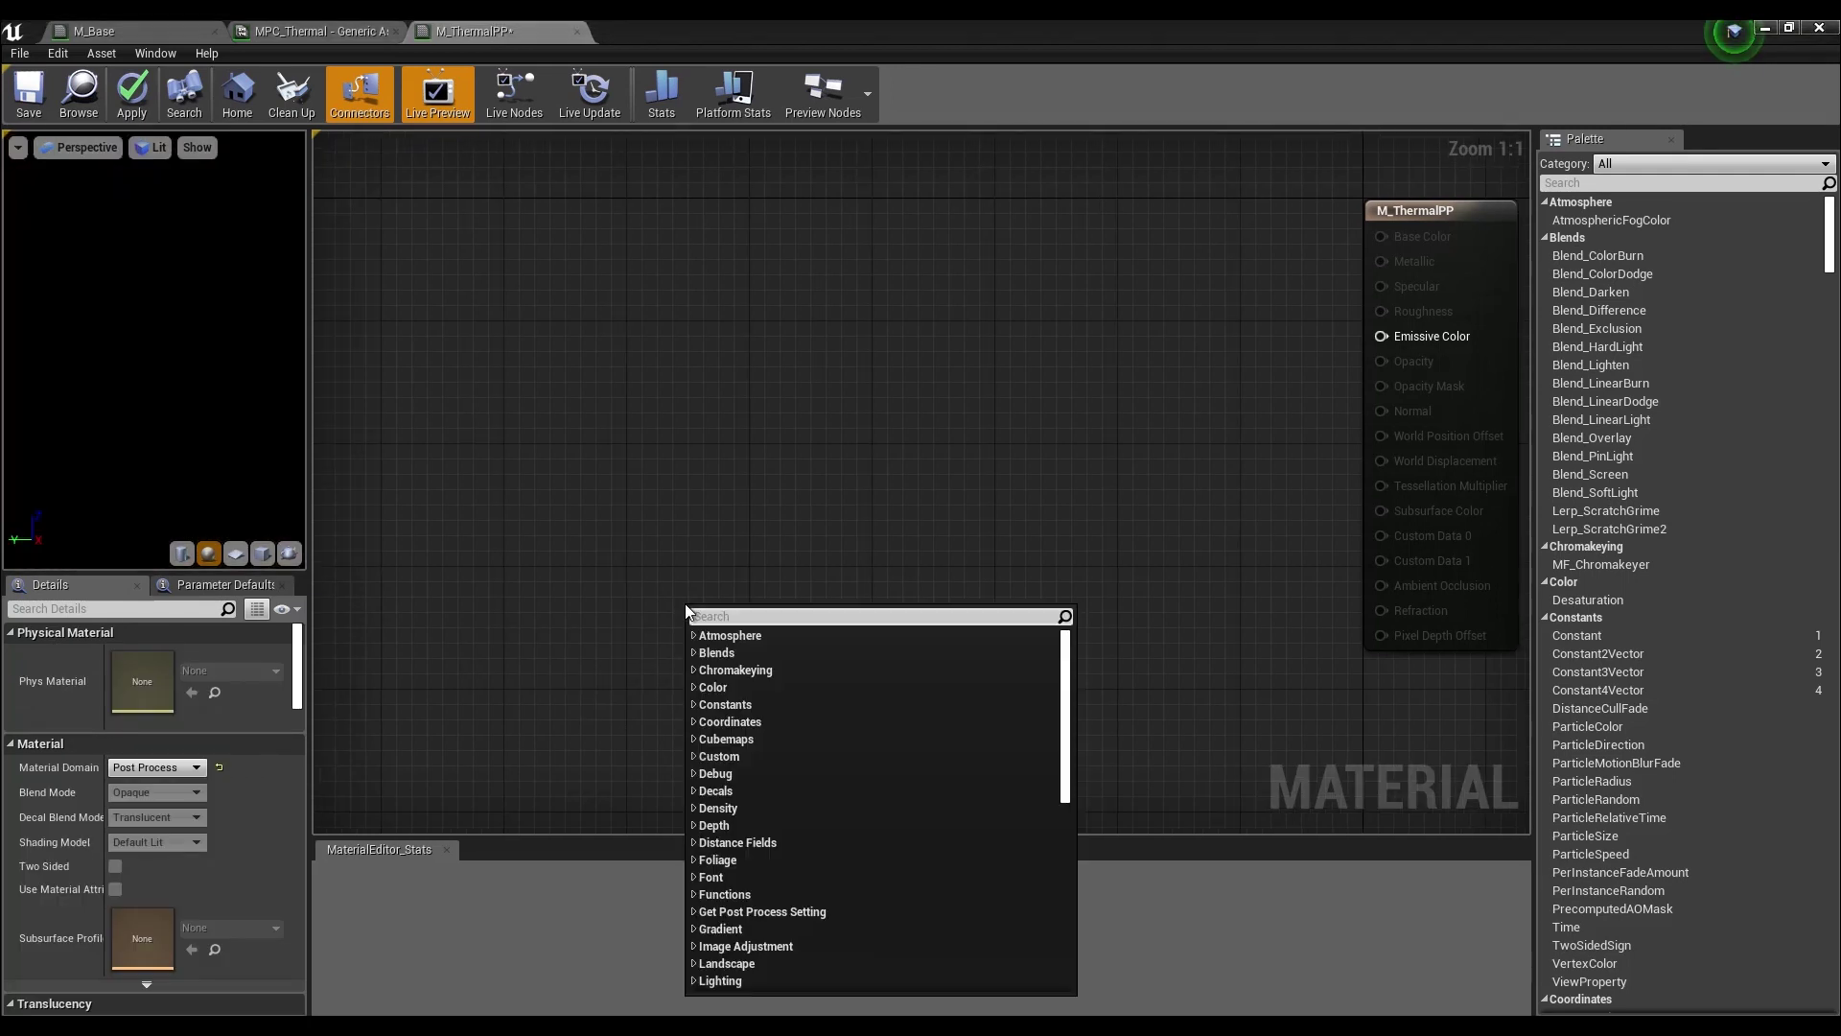
pyautogui.write('scene')
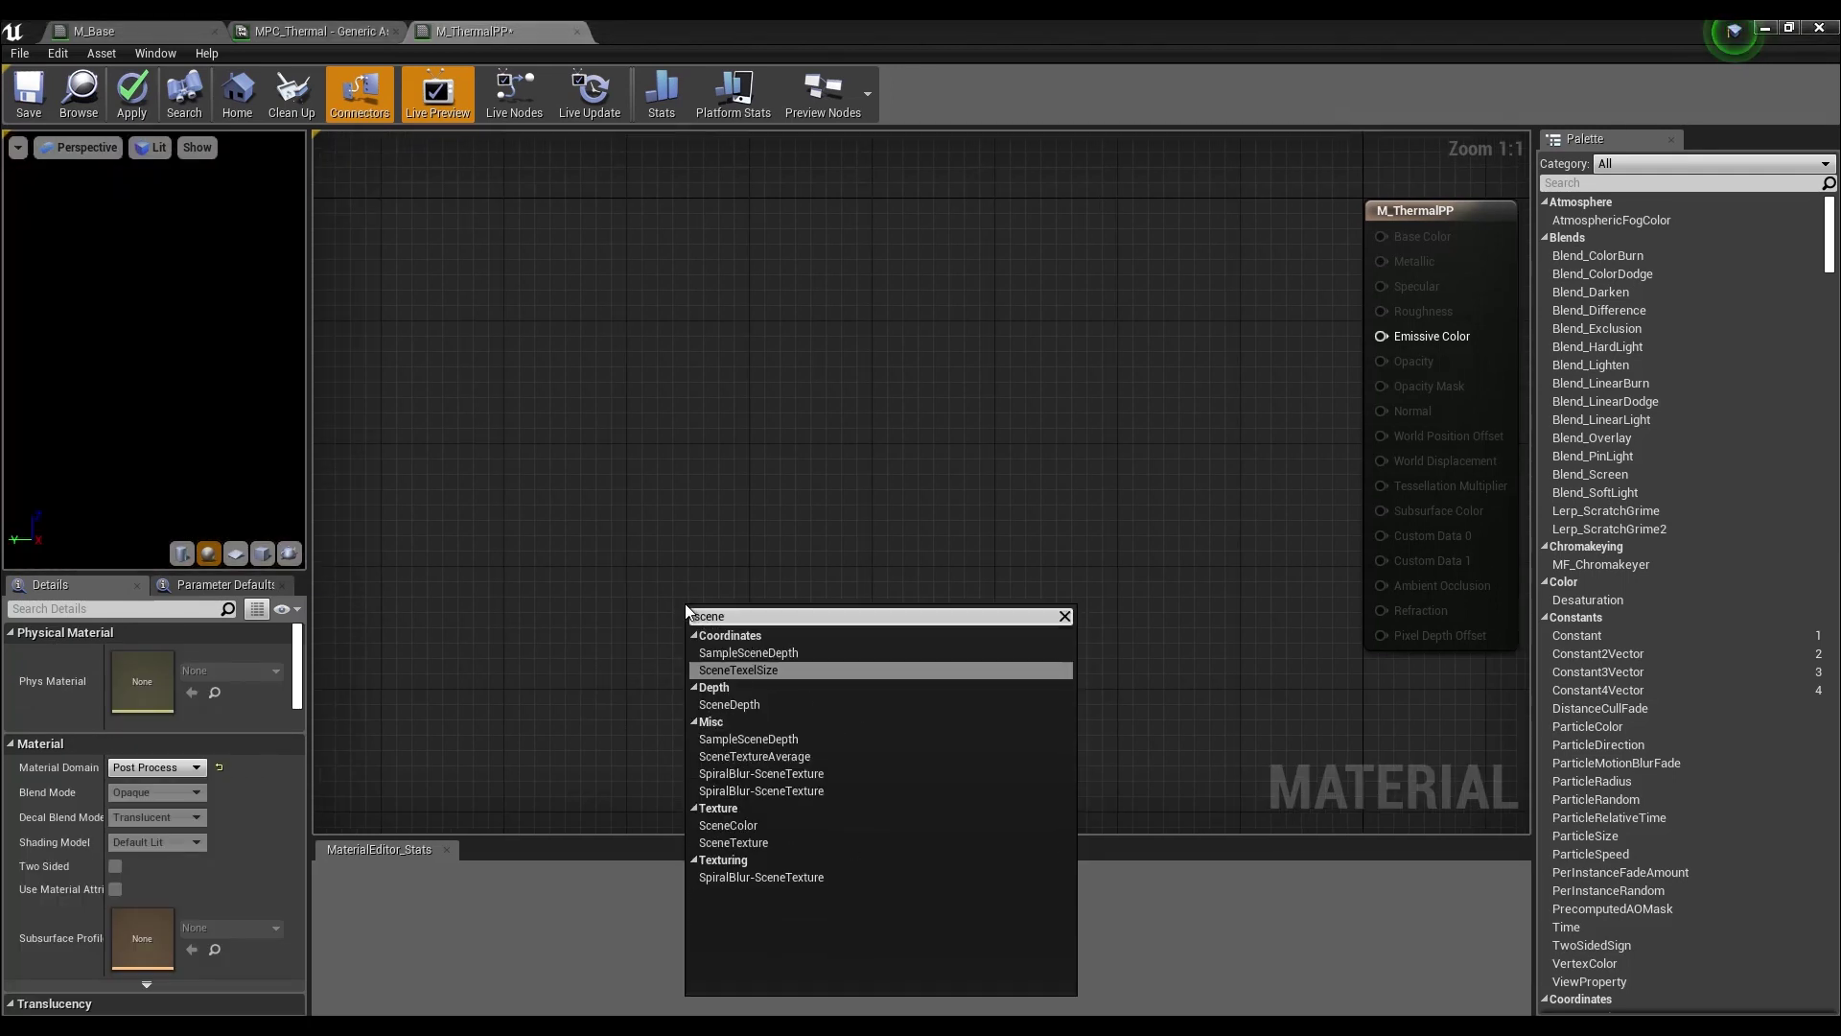
pyautogui.press('Down')
pyautogui.press('Down')
pyautogui.press('Down')
pyautogui.press('Down')
pyautogui.press('Down')
pyautogui.press('Down')
pyautogui.press('Down')
pyautogui.press('Return')
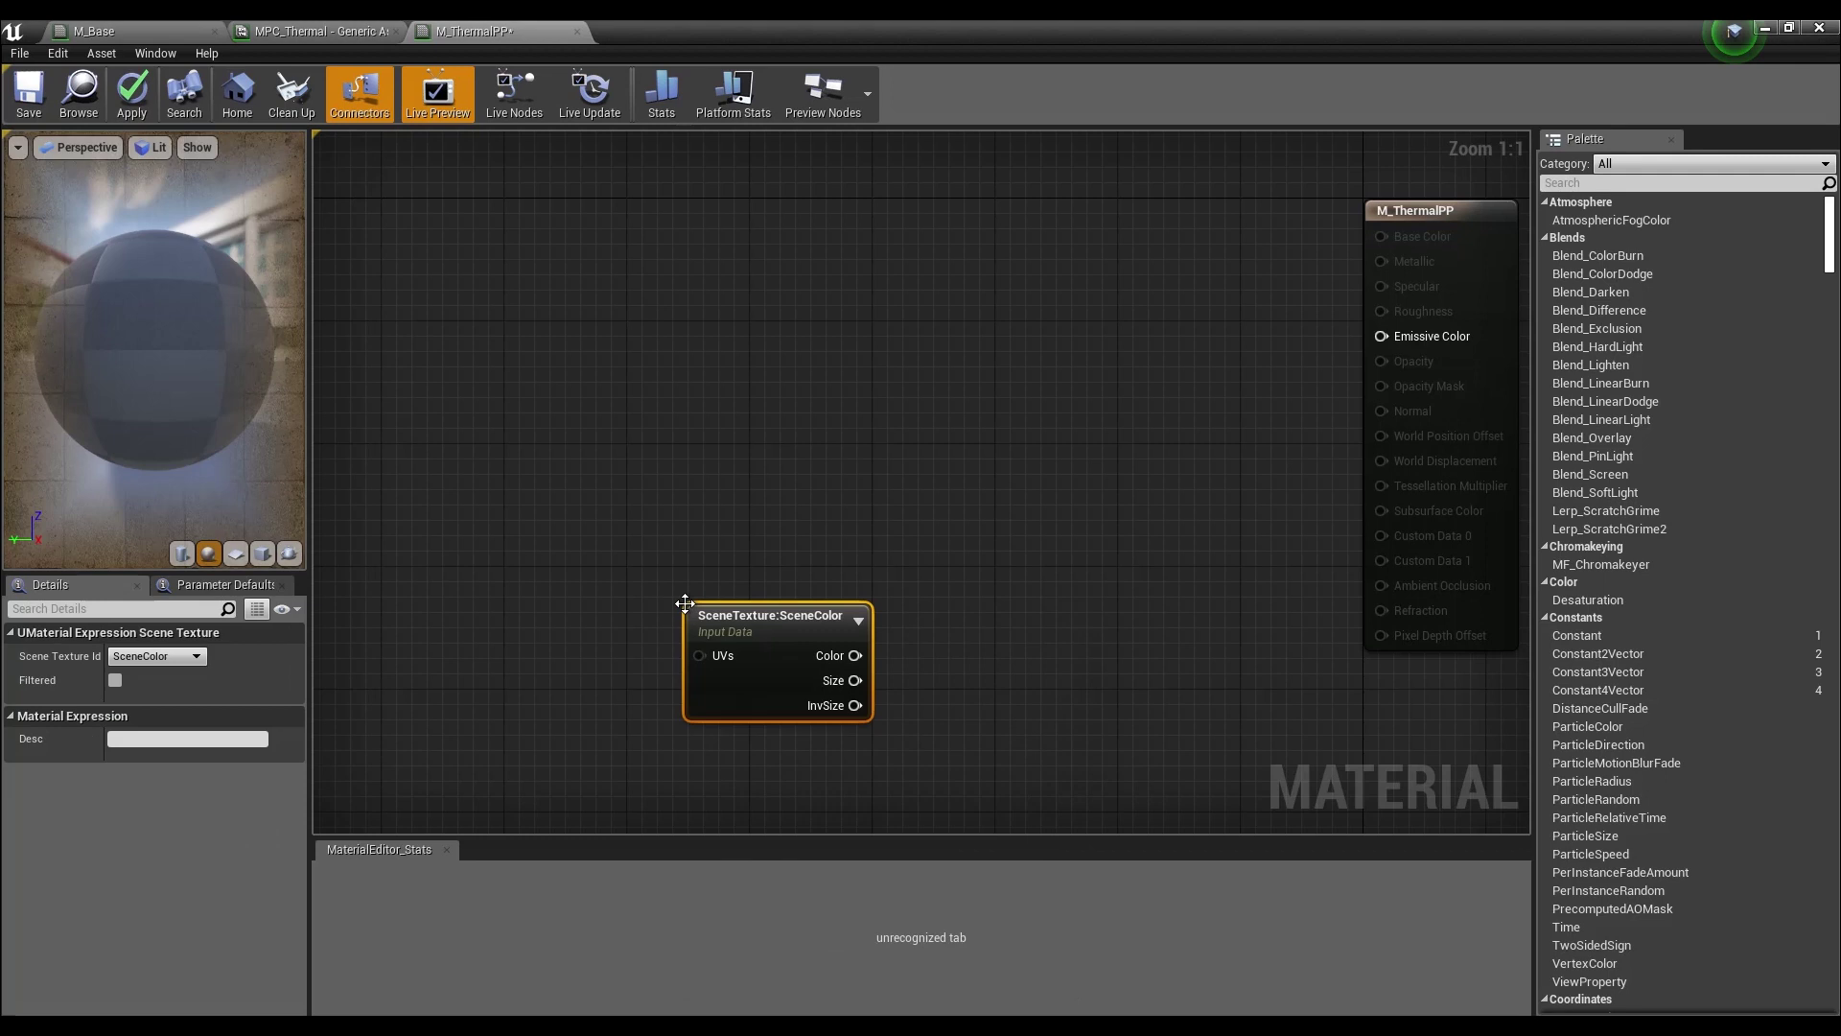
pyautogui.click(141, 656)
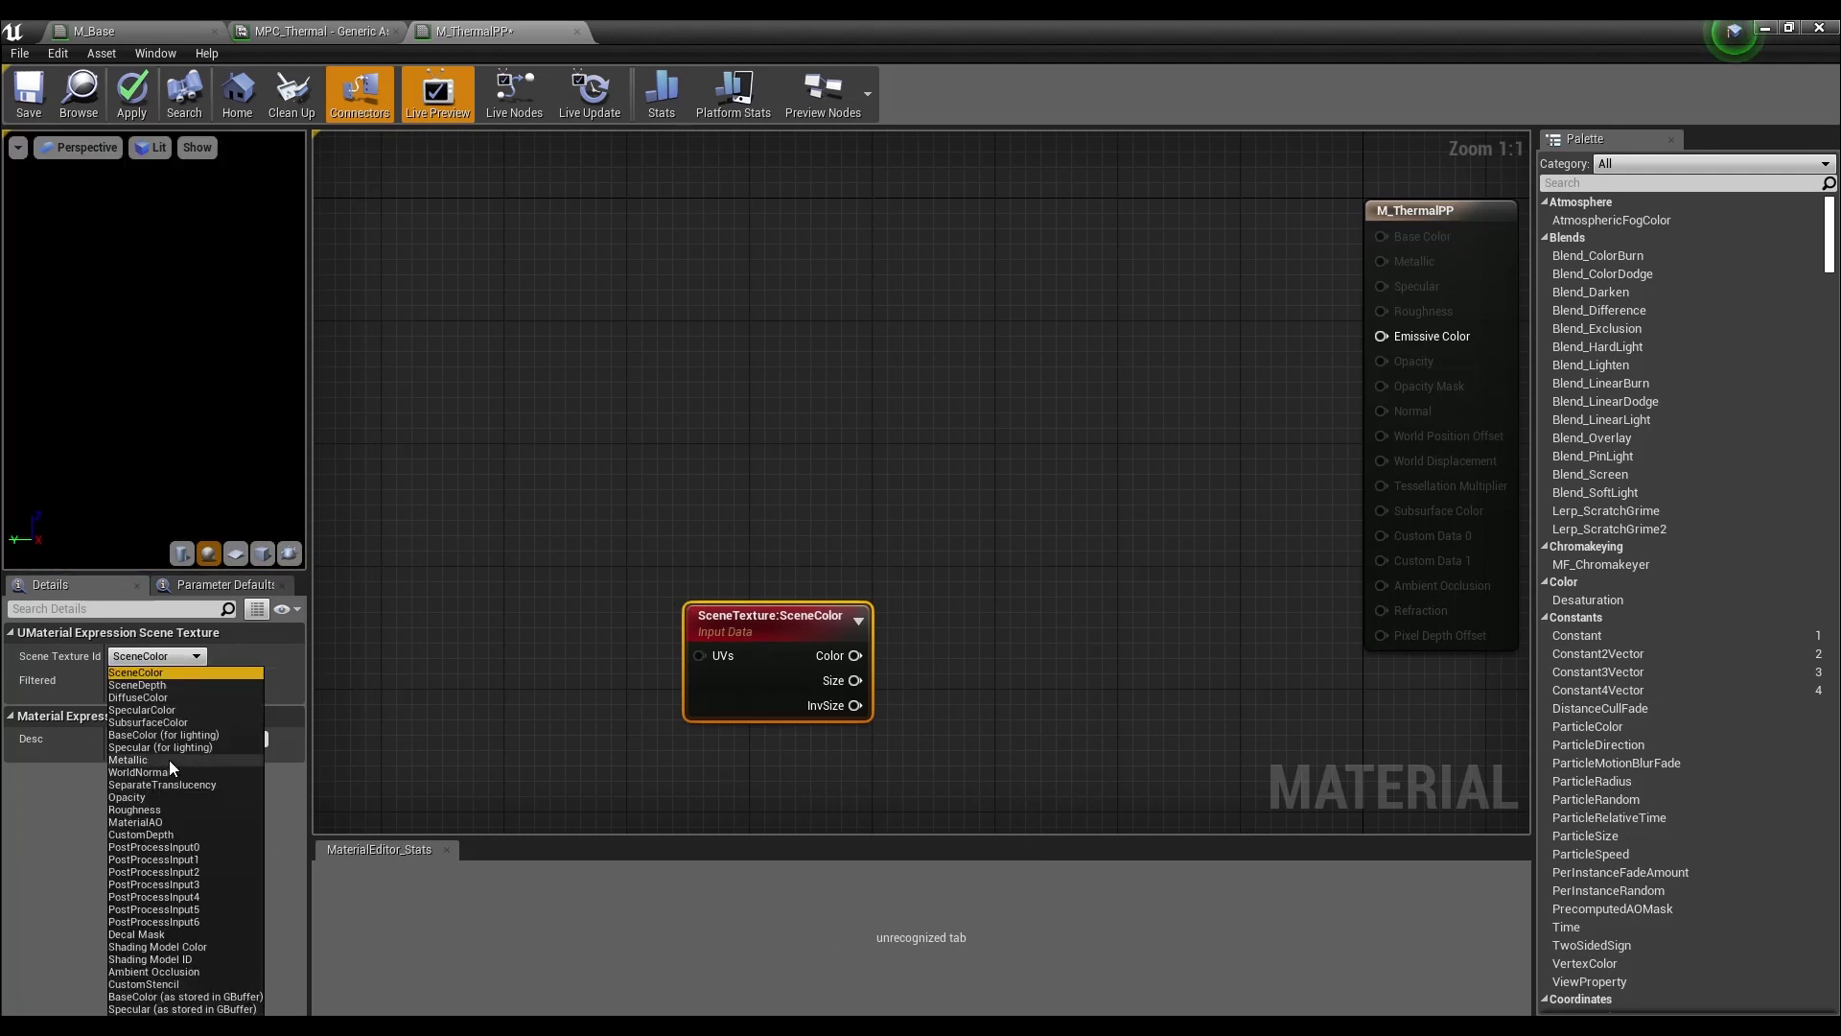
pyautogui.click(157, 835)
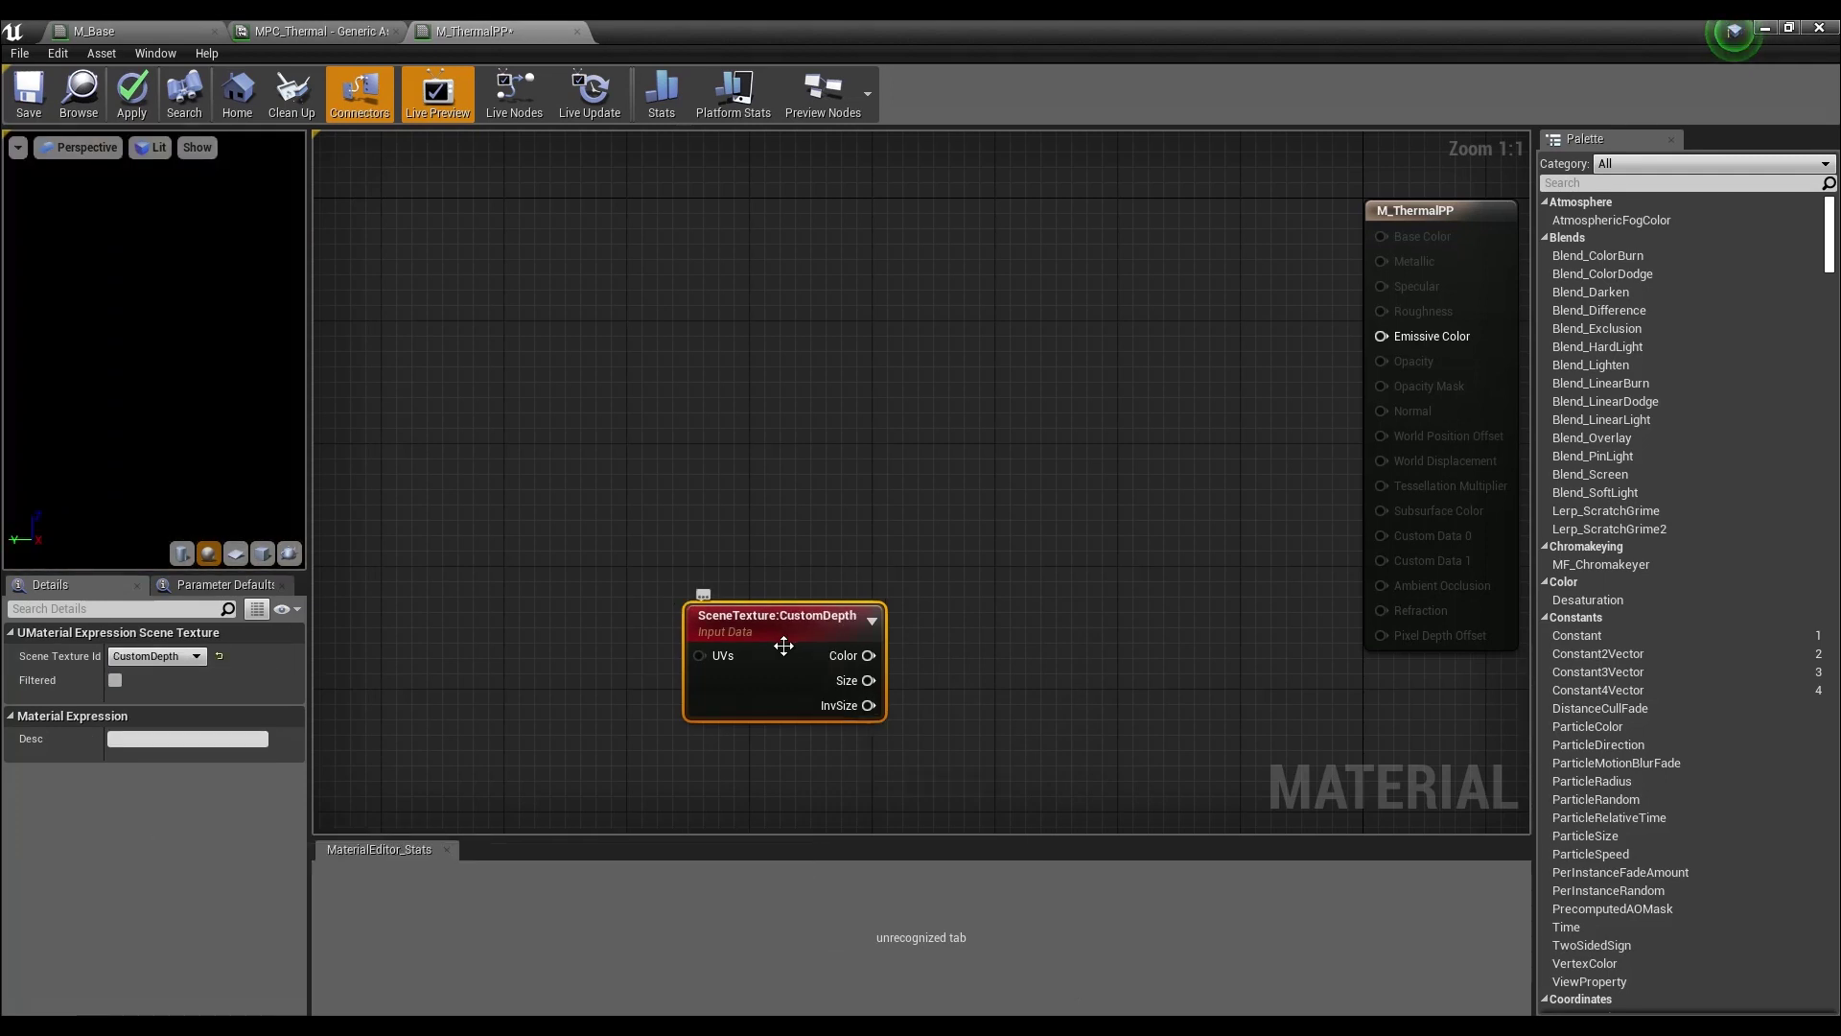
# - Feed the CustomDepth node's Color output into a new component mask with R, G and B enabled
pyautogui.moveTo(781, 645); pyautogui.dragTo(654, 658)
pyautogui.write('mask')
pyautogui.press('Return')
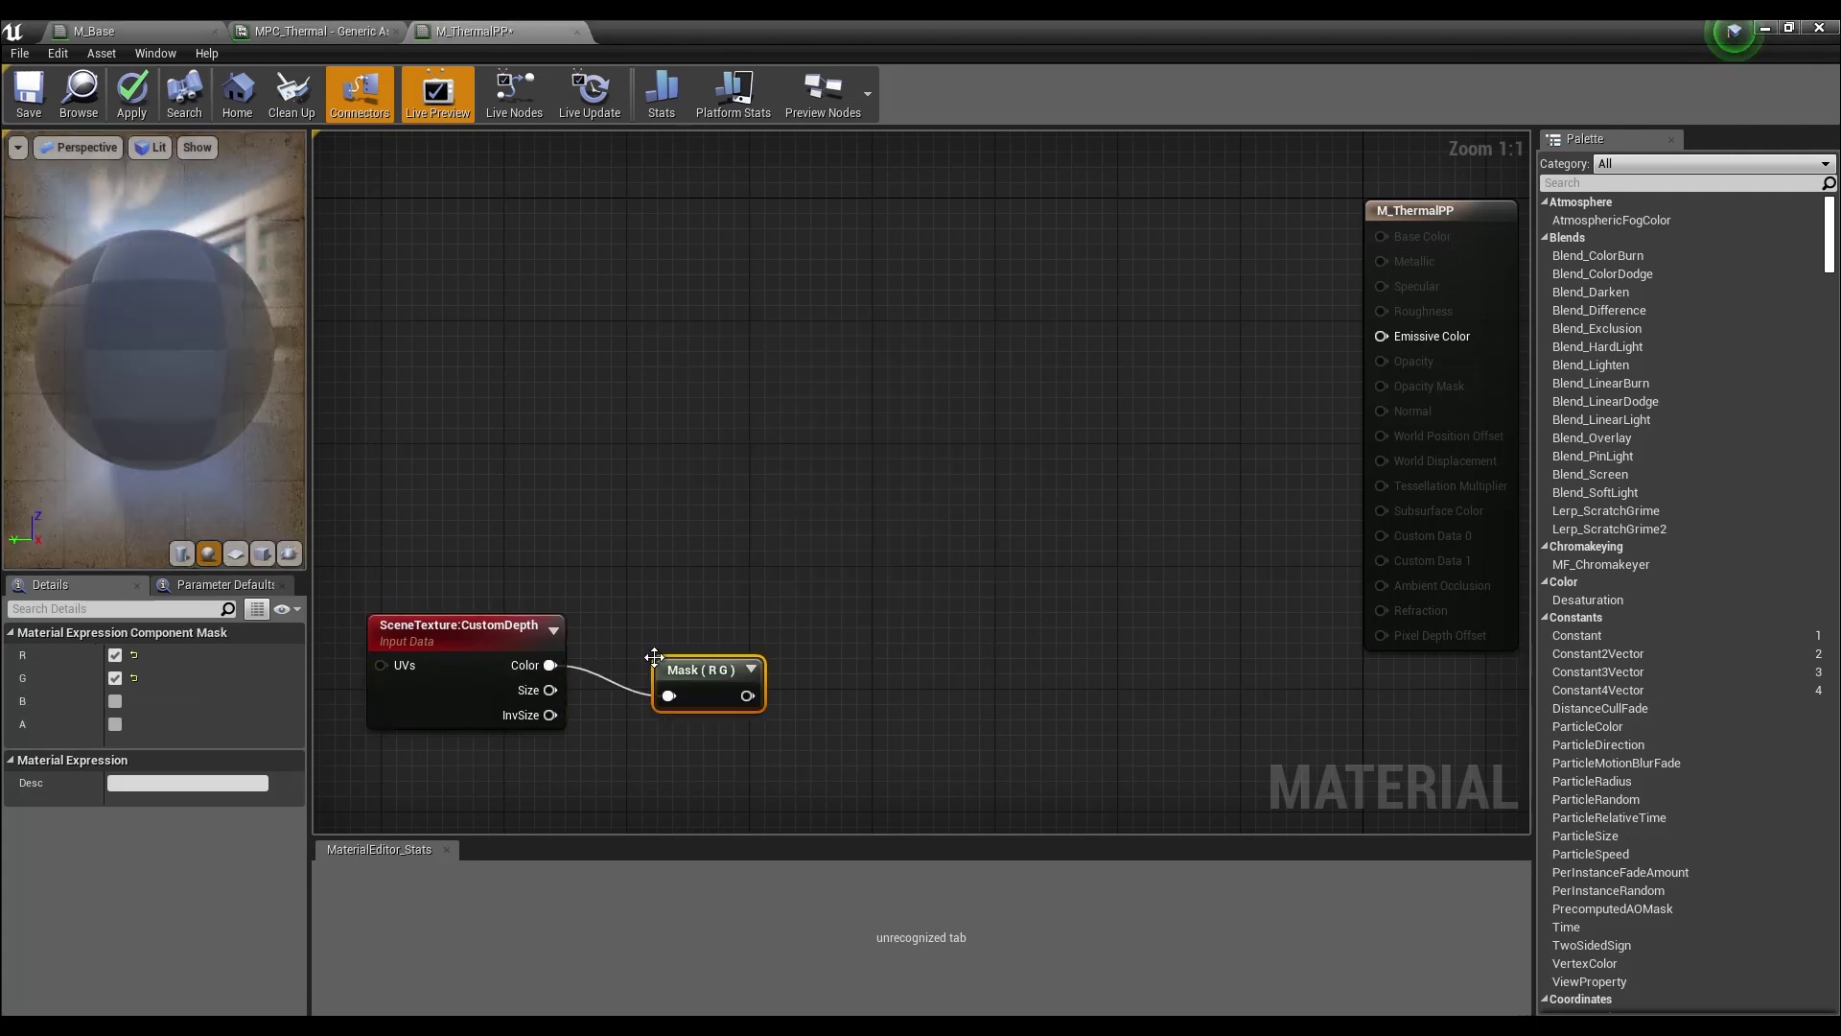
pyautogui.click(116, 702)
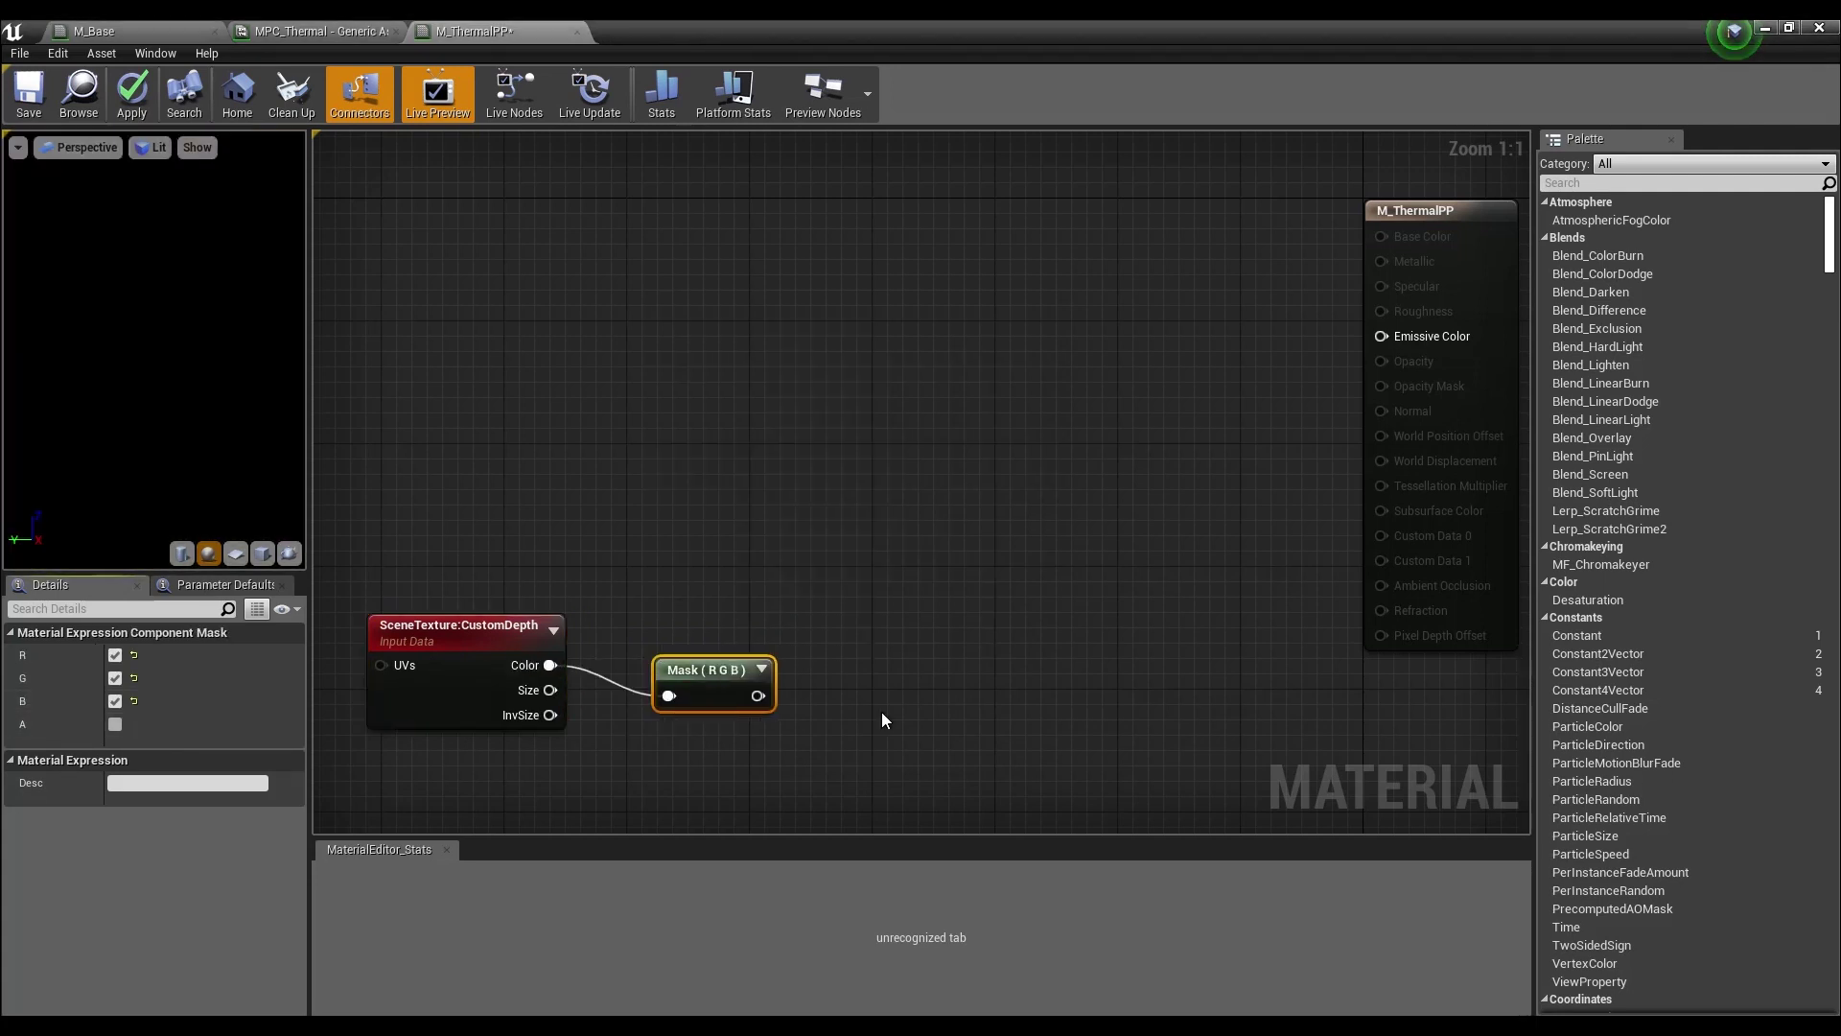
# - Connect the RGB mask to input A of a new Divide node with Const B set to 0.000005
pyautogui.moveTo(758, 696); pyautogui.dragTo(842, 692)
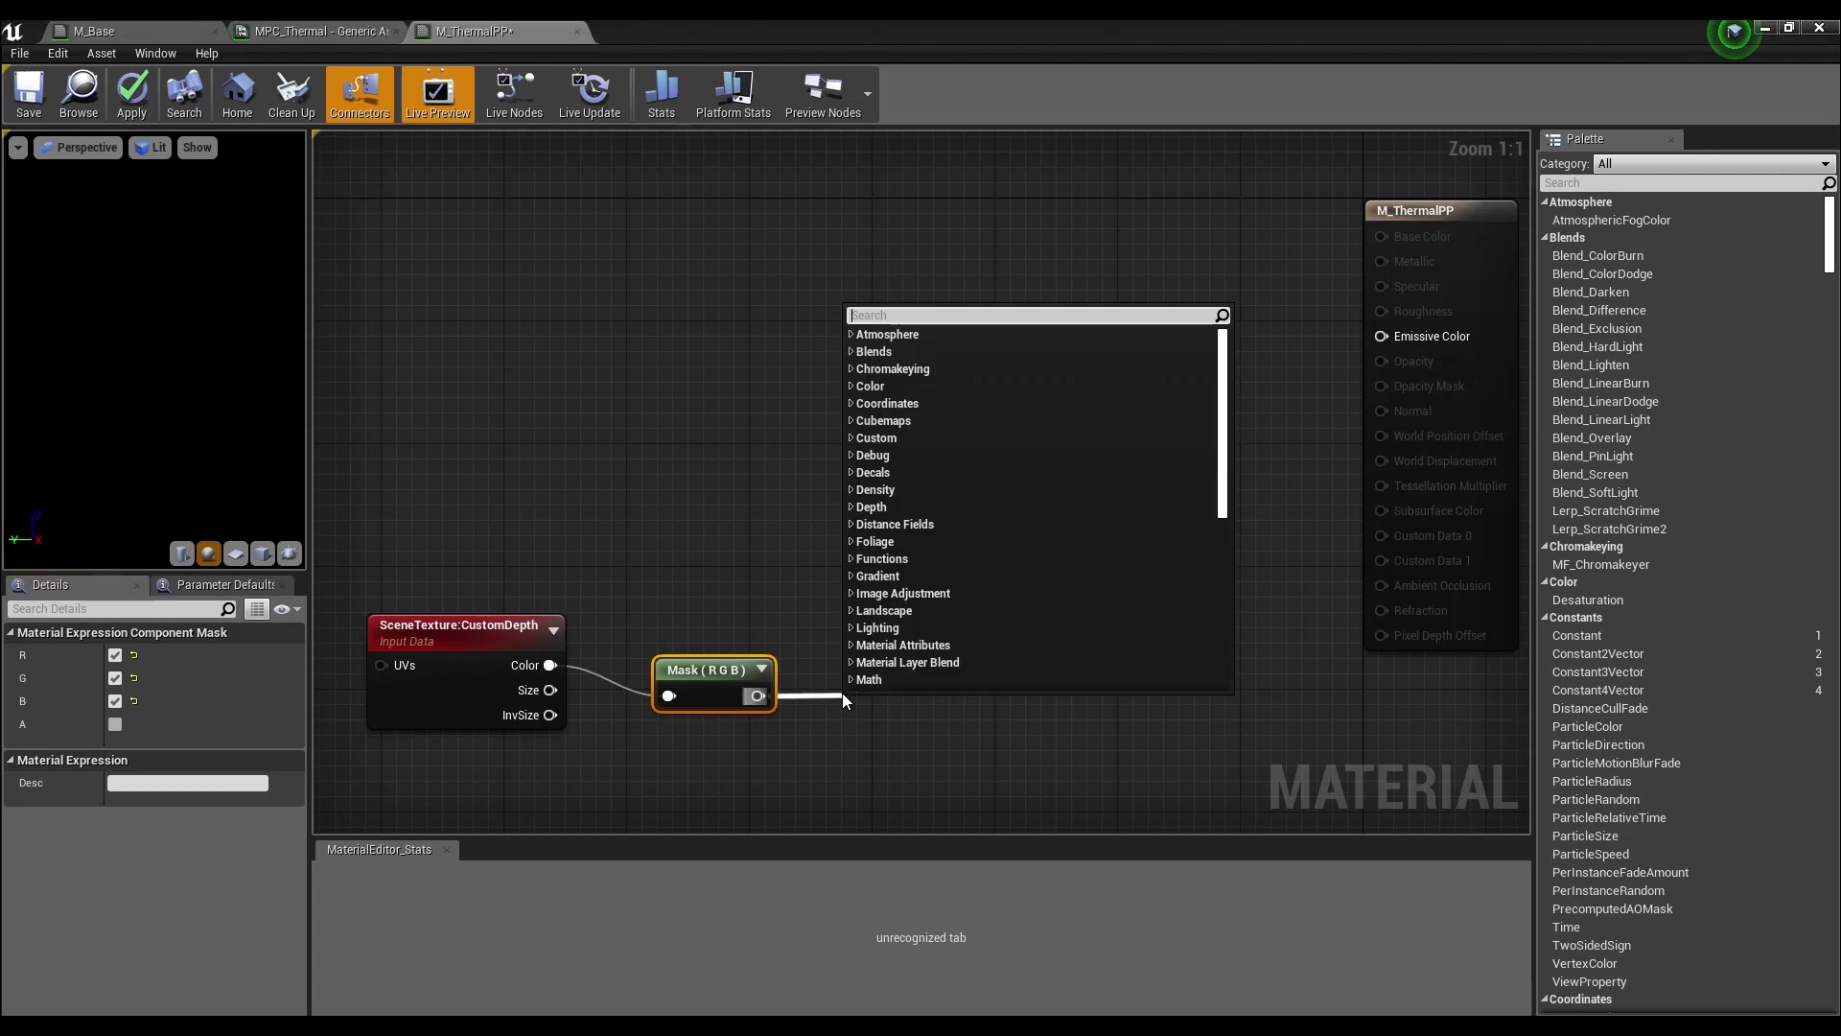
pyautogui.write('divi')
pyautogui.press('Return')
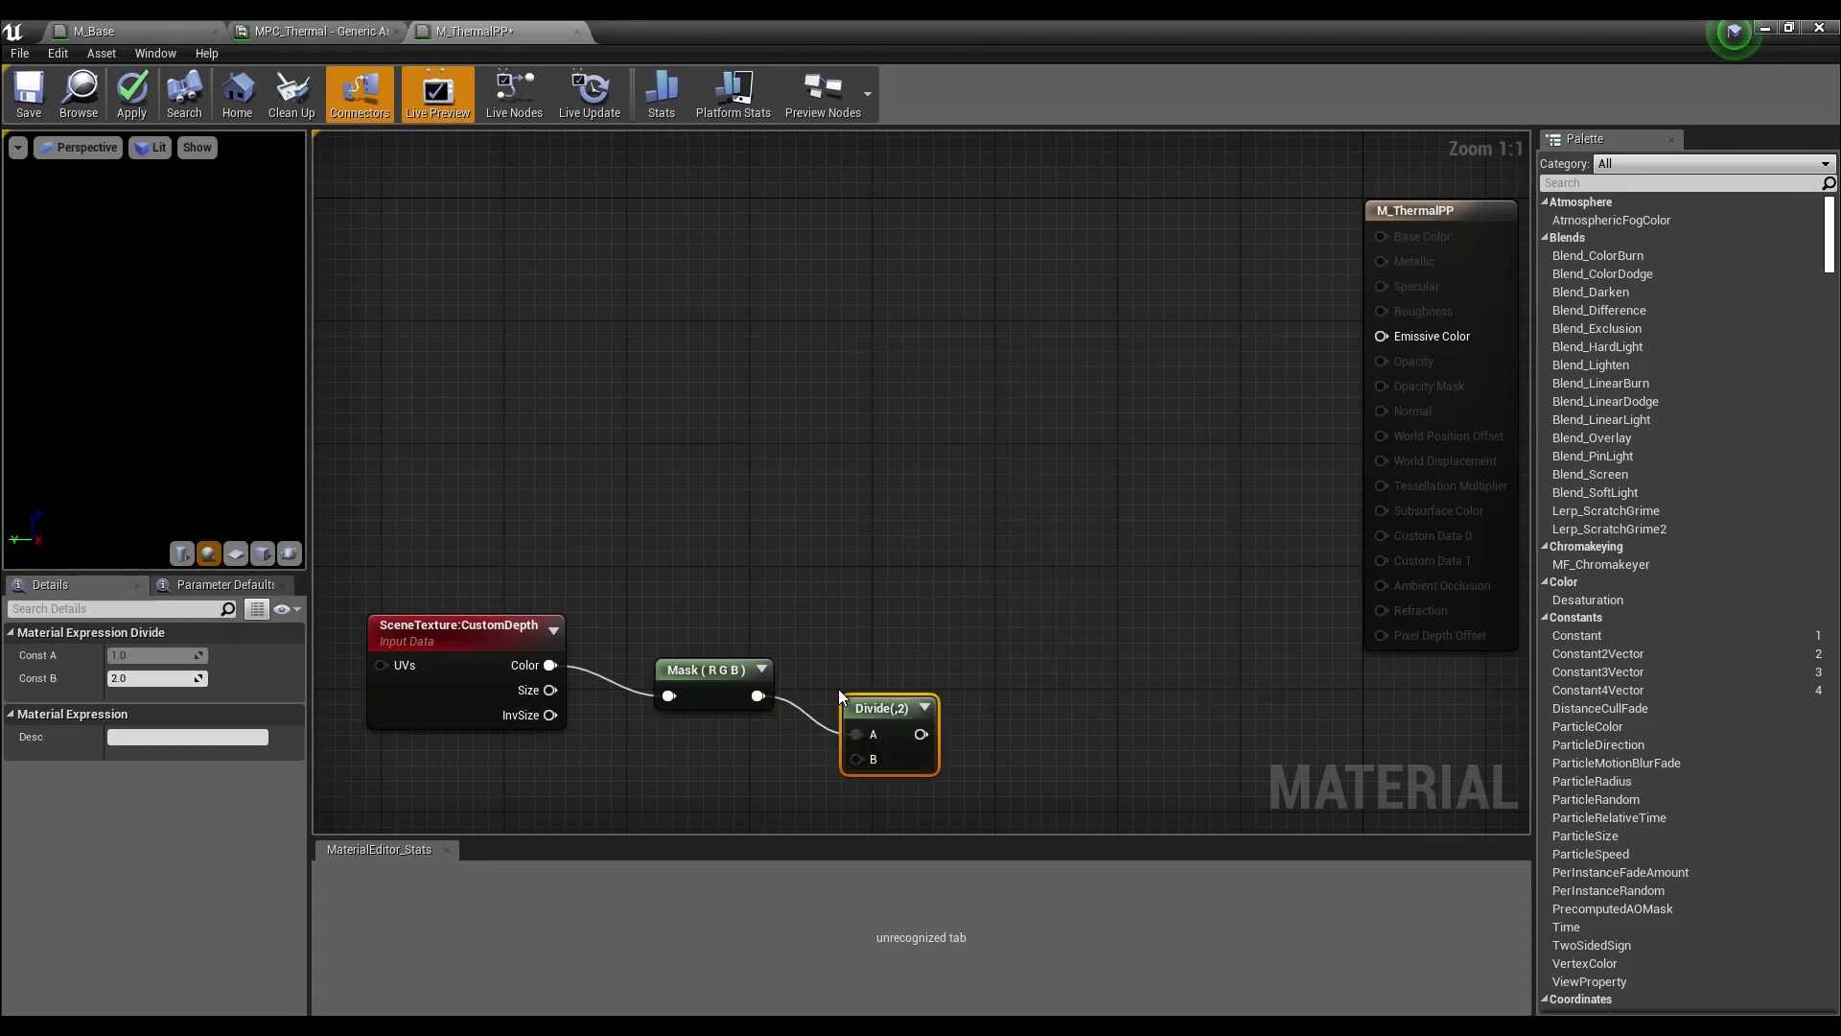
pyautogui.click(144, 678)
pyautogui.write('0.0')
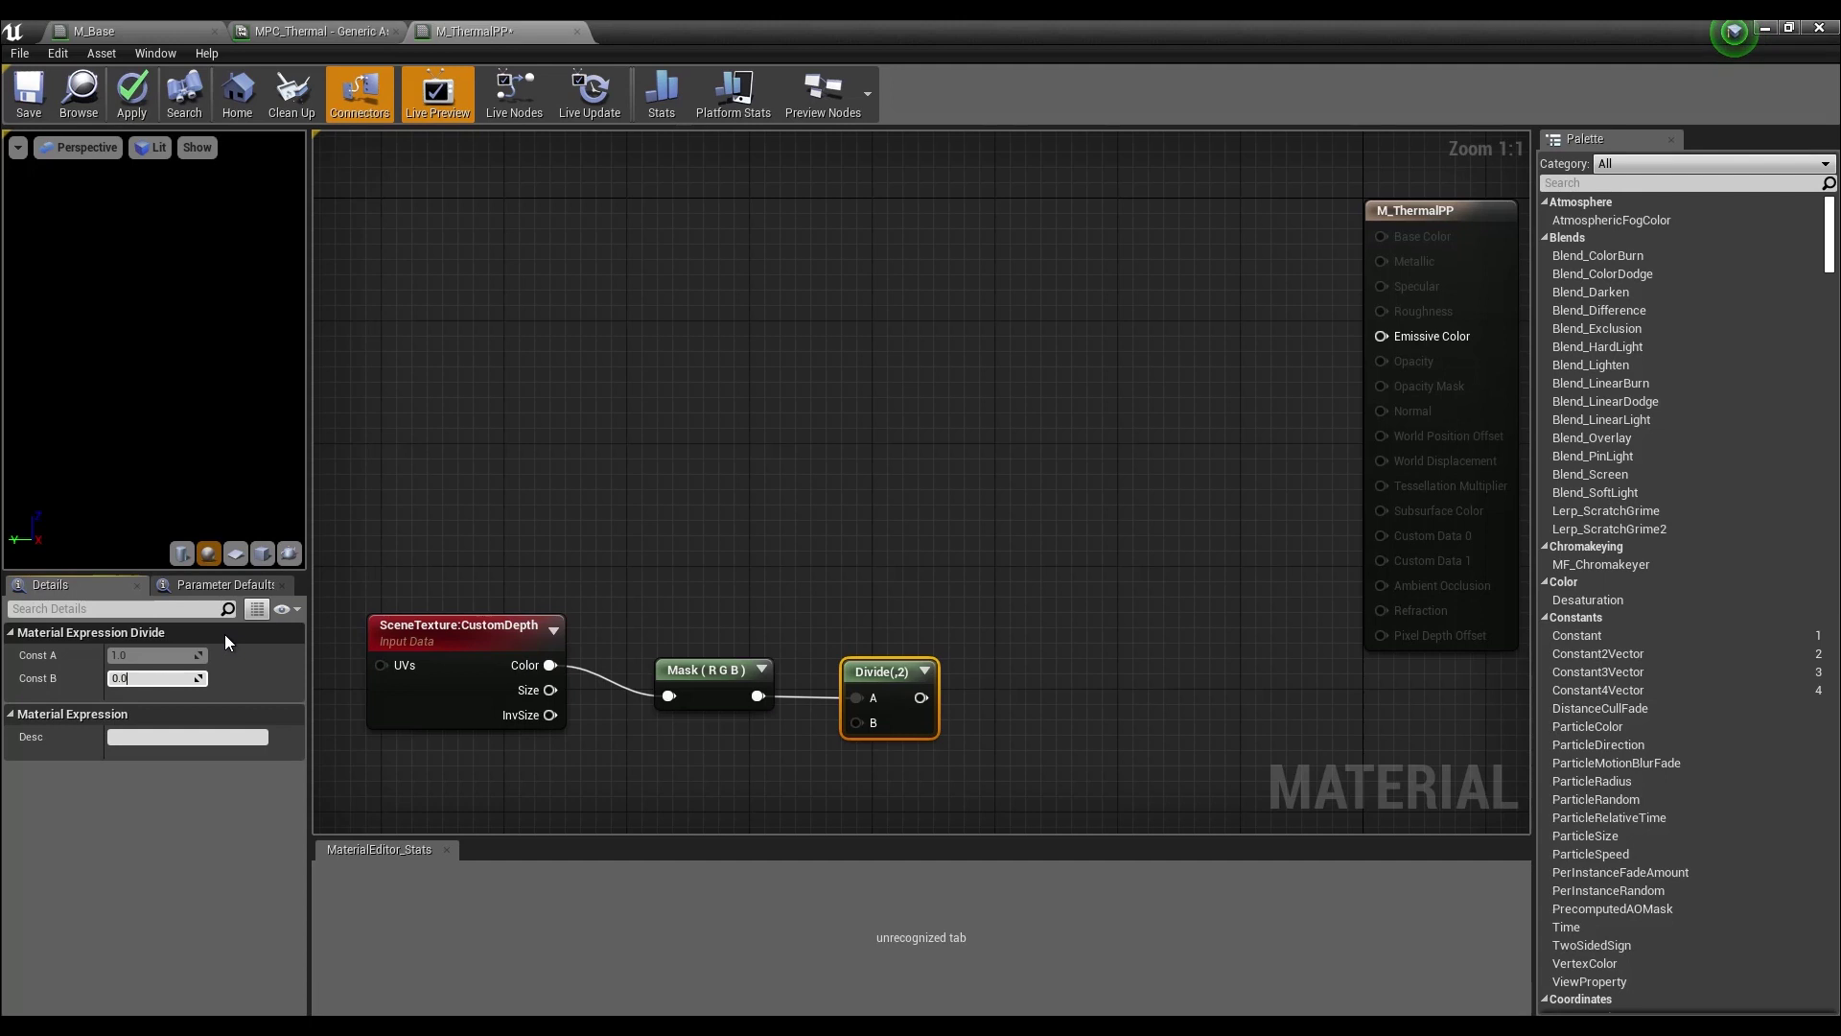
pyautogui.write('00005')
pyautogui.press('Return')
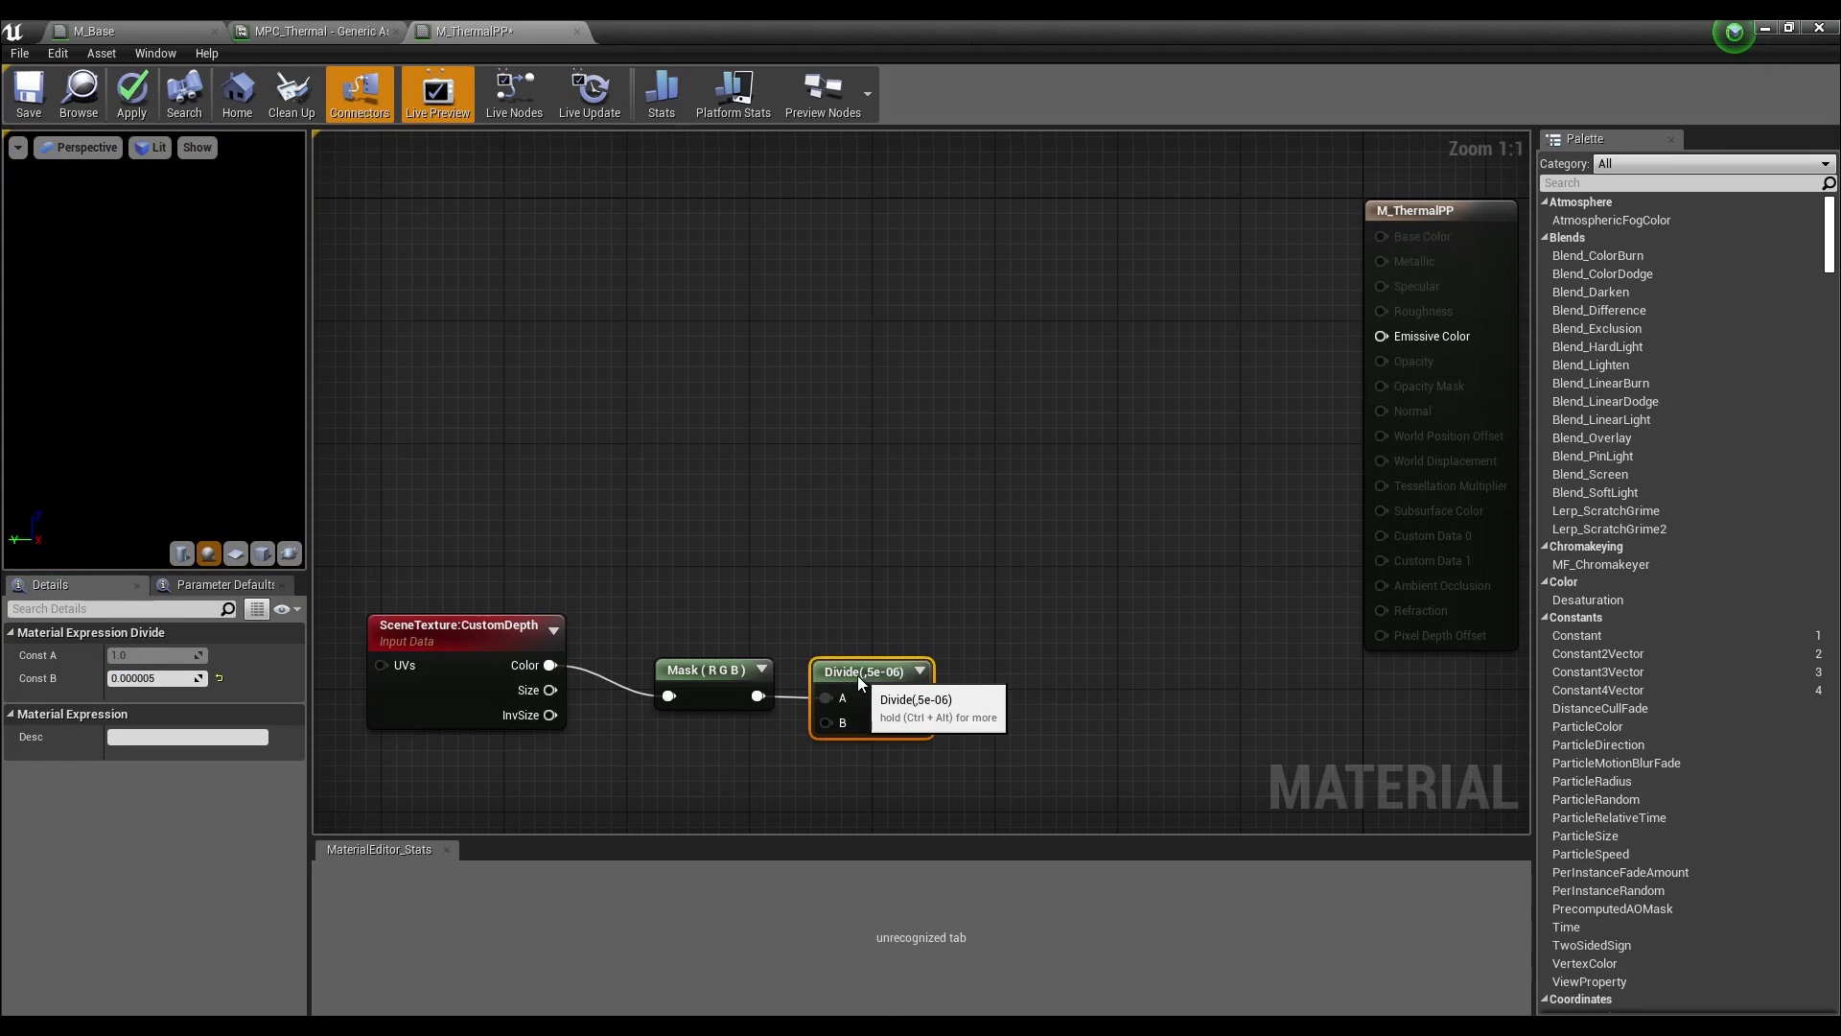
# - Move the CustomDepth, Mask and Divide nodes together farther to the lower left of the M_ThermalPP result node
pyautogui.moveTo(953, 707); pyautogui.dragTo(1063, 686)
pyautogui.click(926, 543)
pyautogui.moveTo(868, 529); pyautogui.dragTo(1162, 469, button='right')
pyautogui.moveTo(700, 534); pyautogui.dragTo(1189, 679)
pyautogui.moveTo(1329, 461); pyautogui.dragTo(930, 476, button='right')
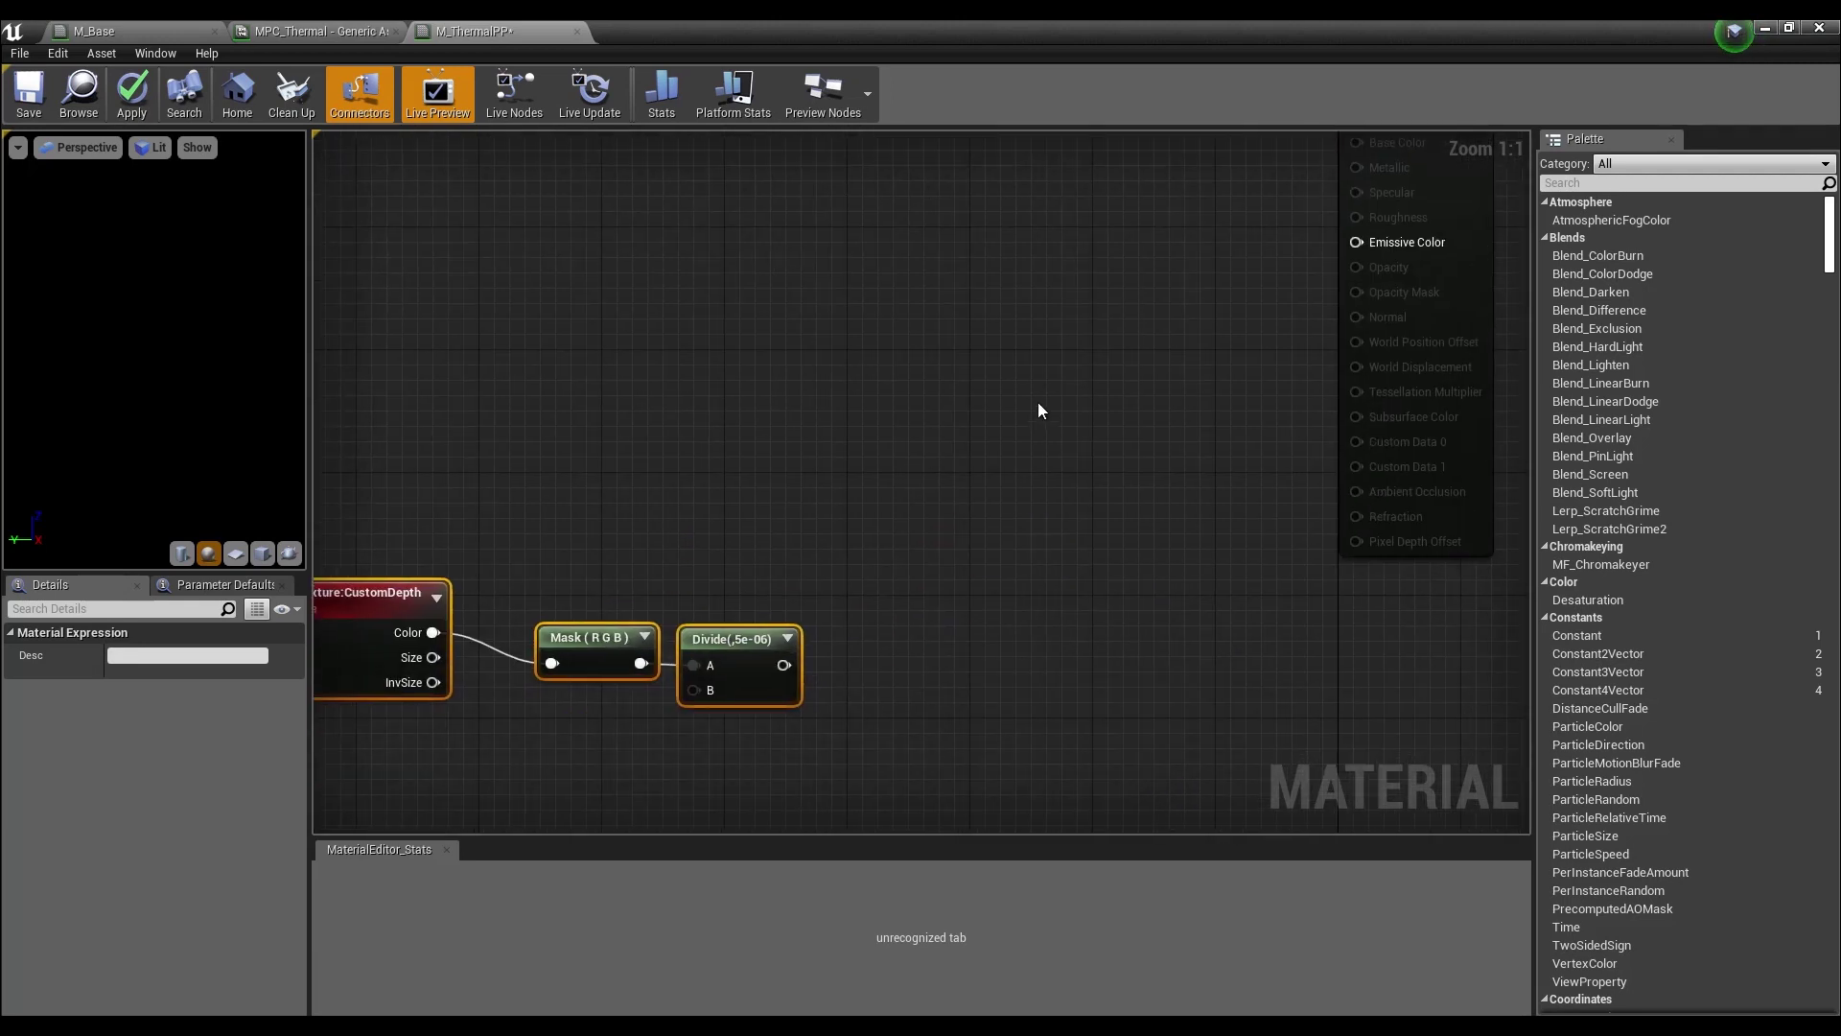
pyautogui.moveTo(1154, 298); pyautogui.dragTo(1141, 302, button='right')
pyautogui.click(970, 334)
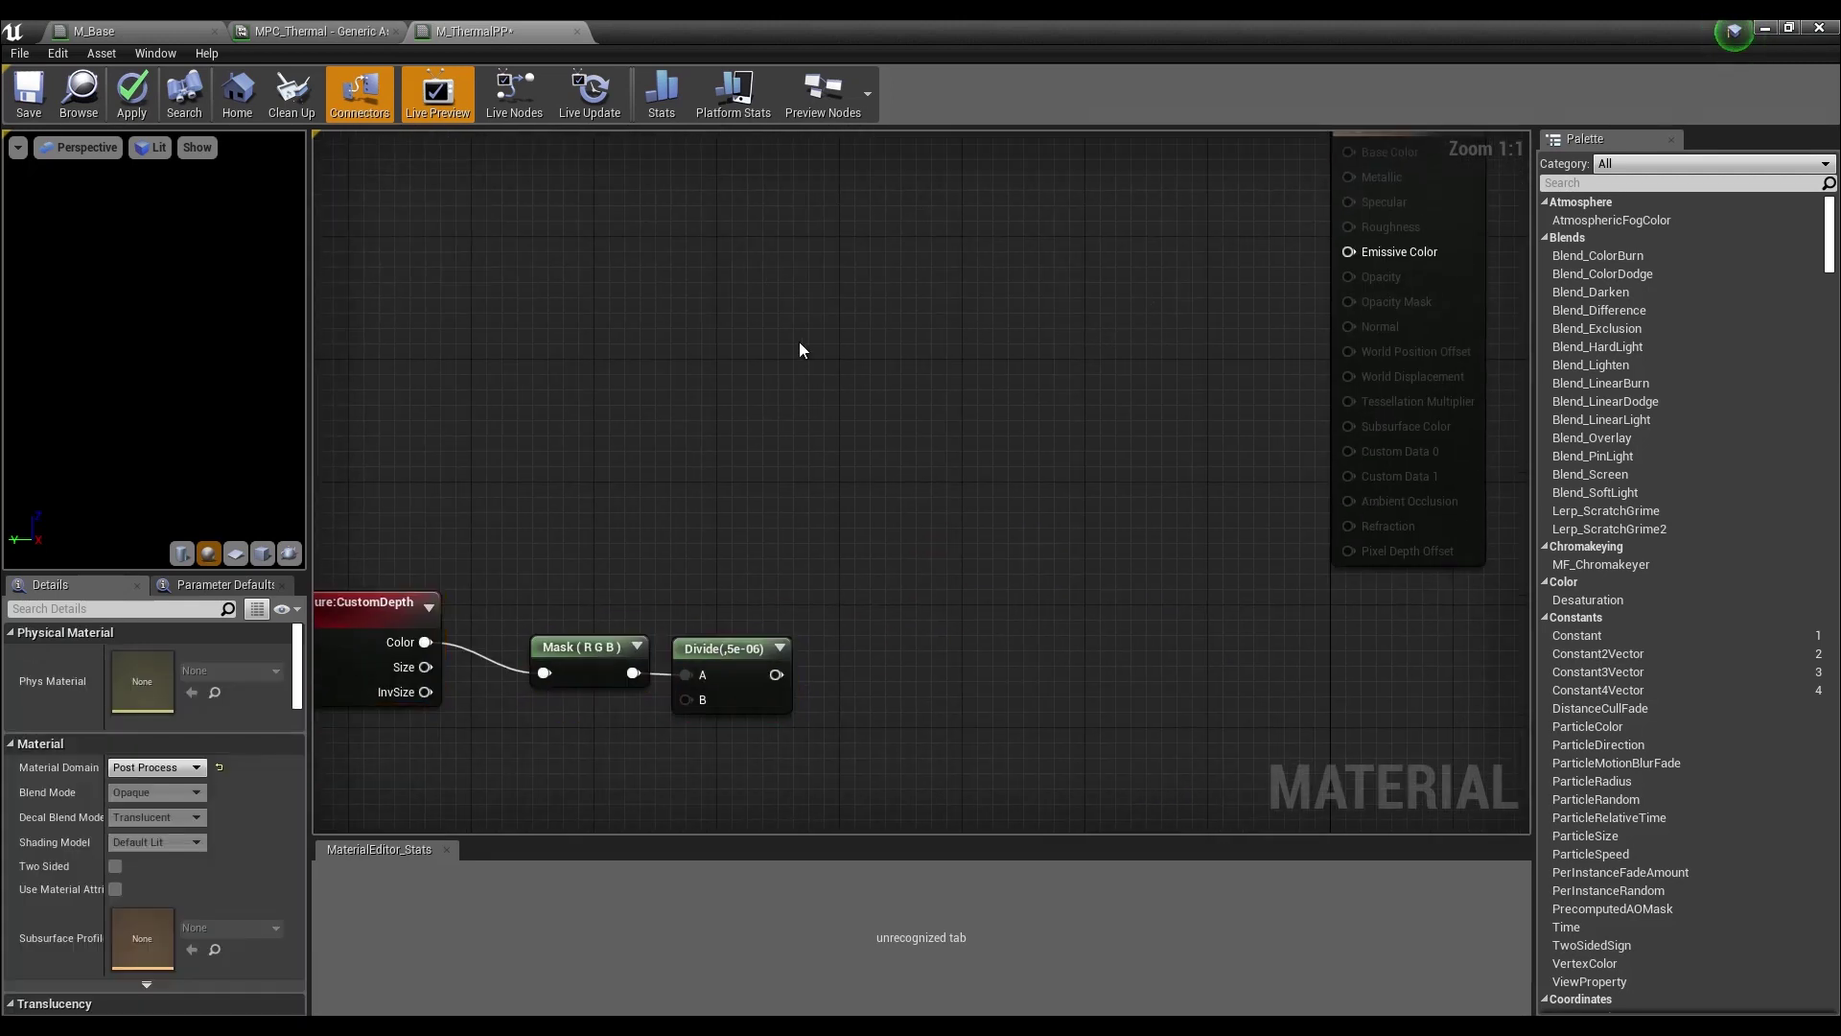
# - Add a Scene Depth node to the graph above and to the left of the CustomDepth node
pyautogui.moveTo(802, 349); pyautogui.dragTo(1215, 367, button='right')
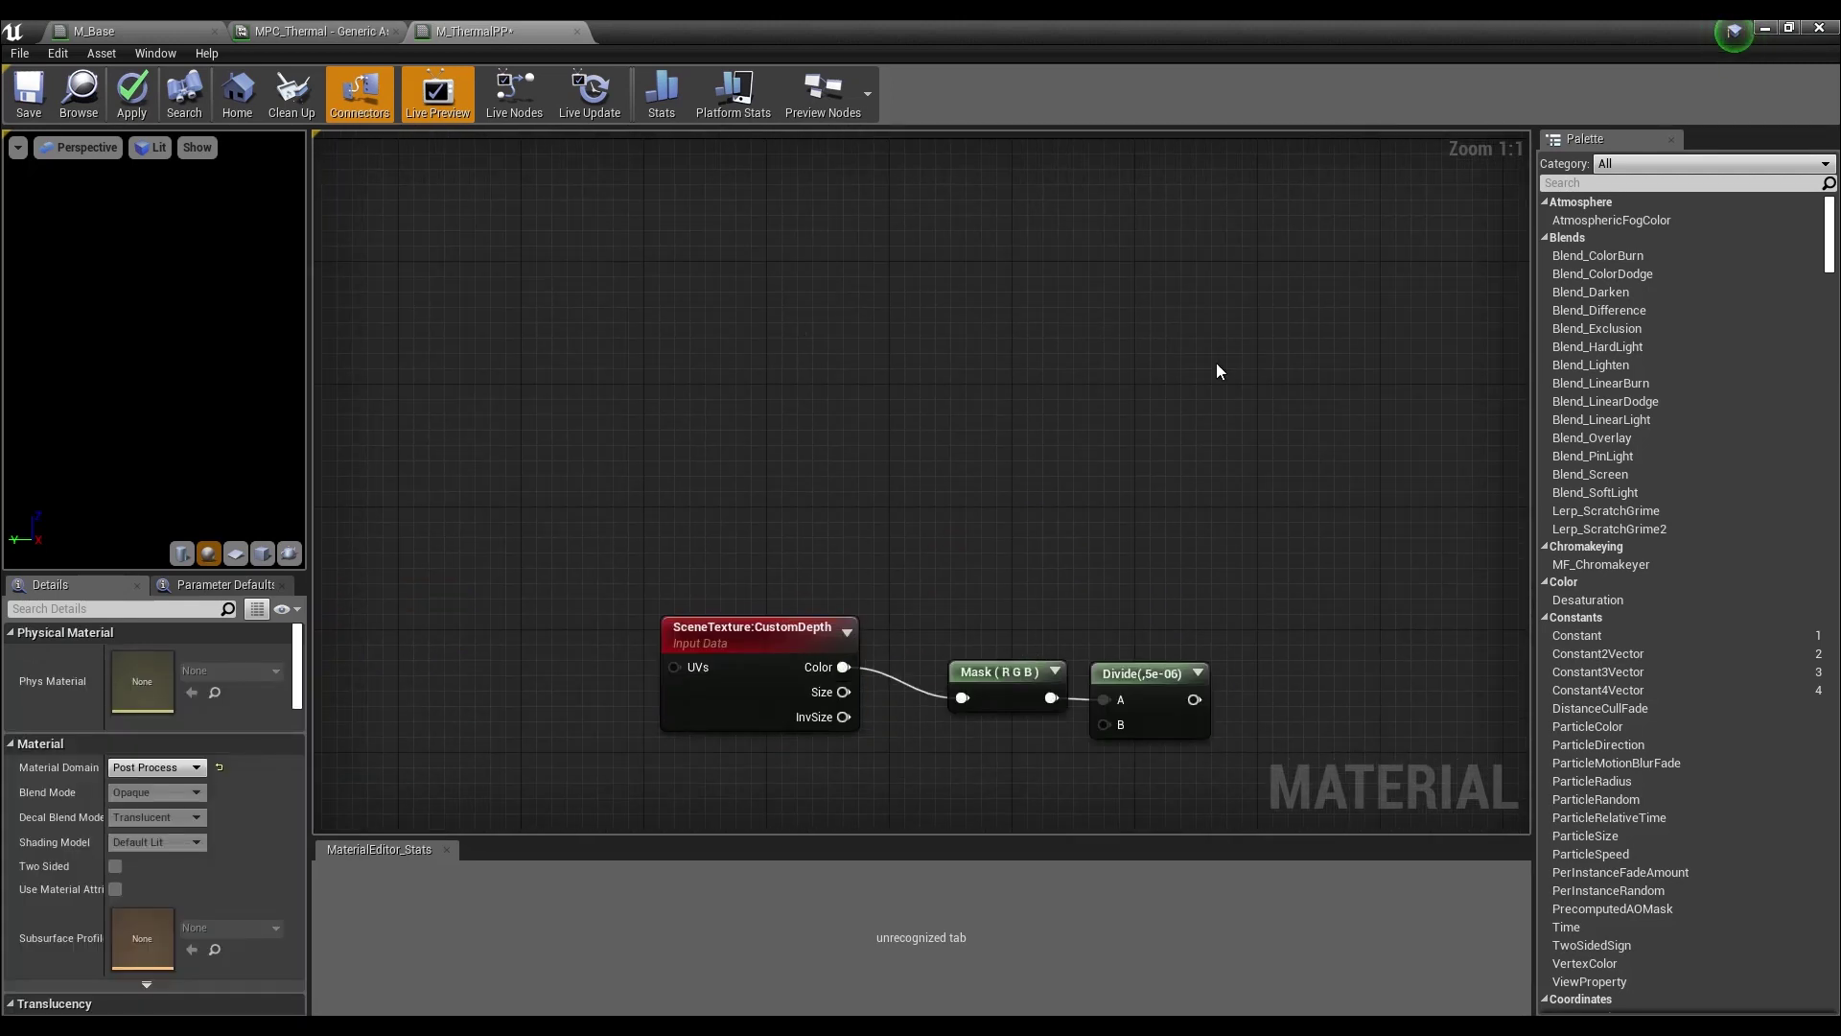
pyautogui.moveTo(503, 327); pyautogui.dragTo(636, 360, button='right')
pyautogui.rightClick(543, 372)
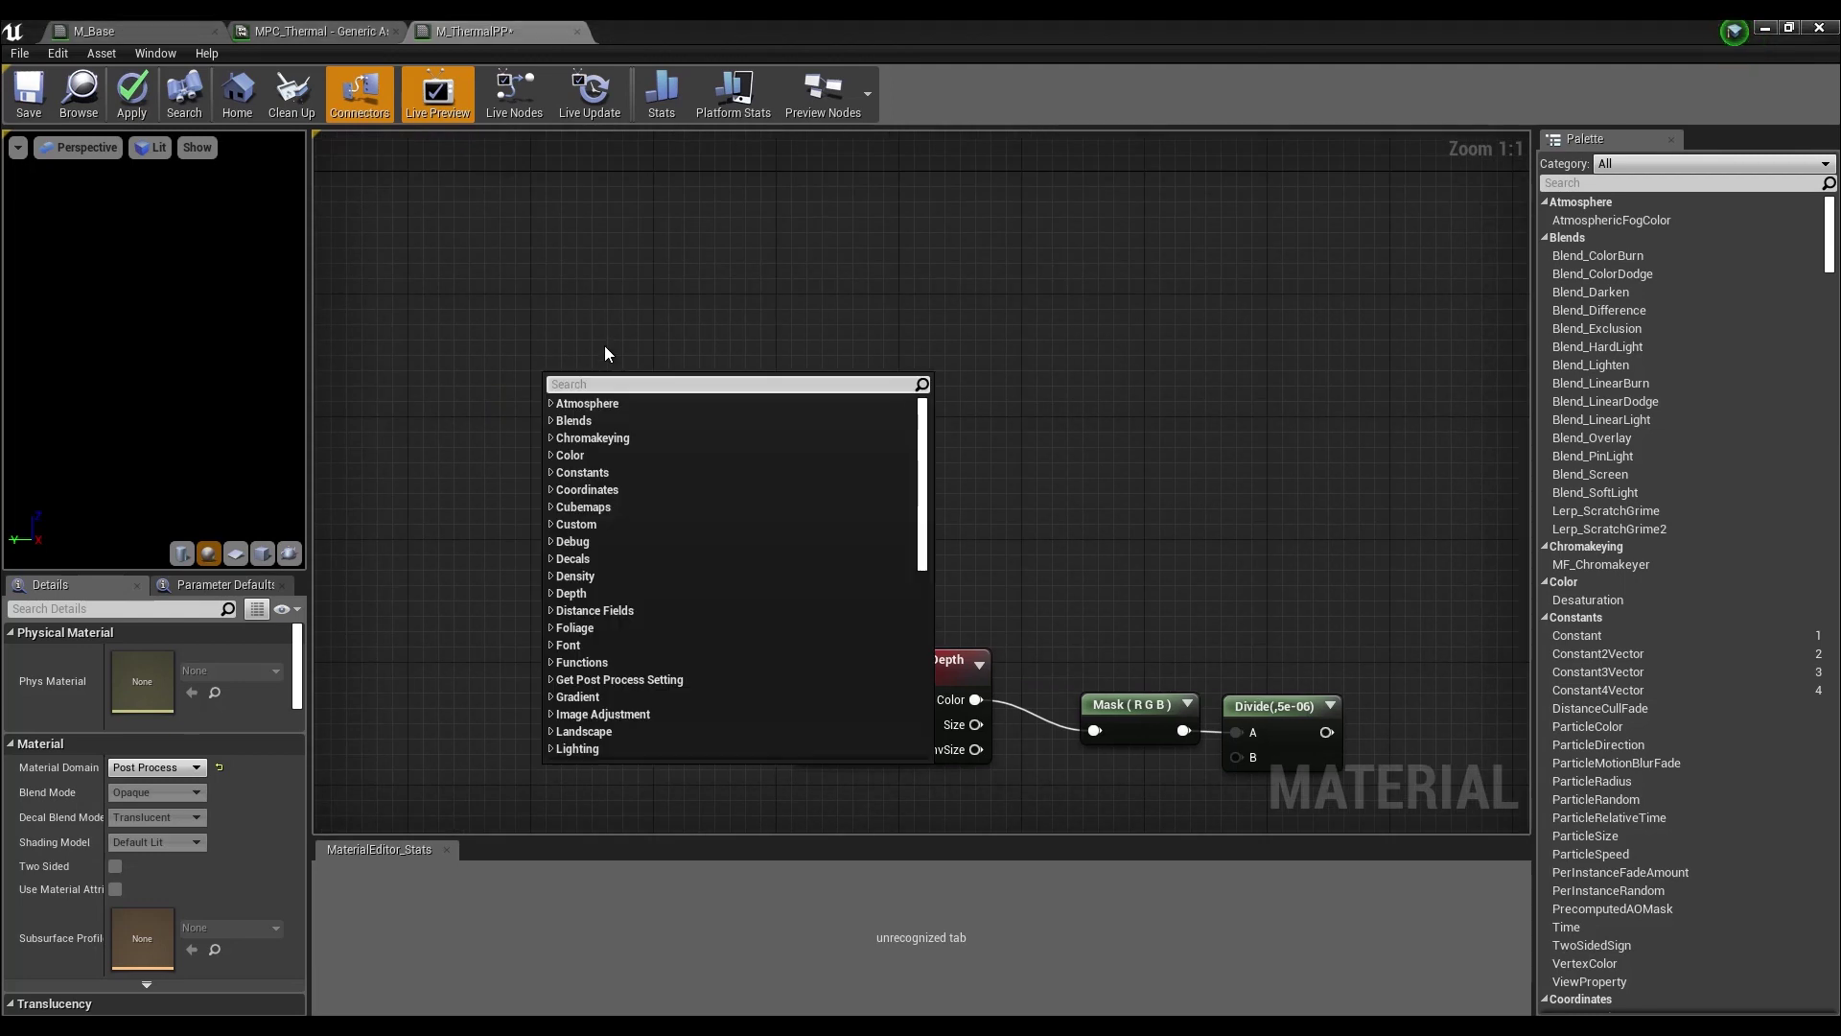
pyautogui.write('scene depth')
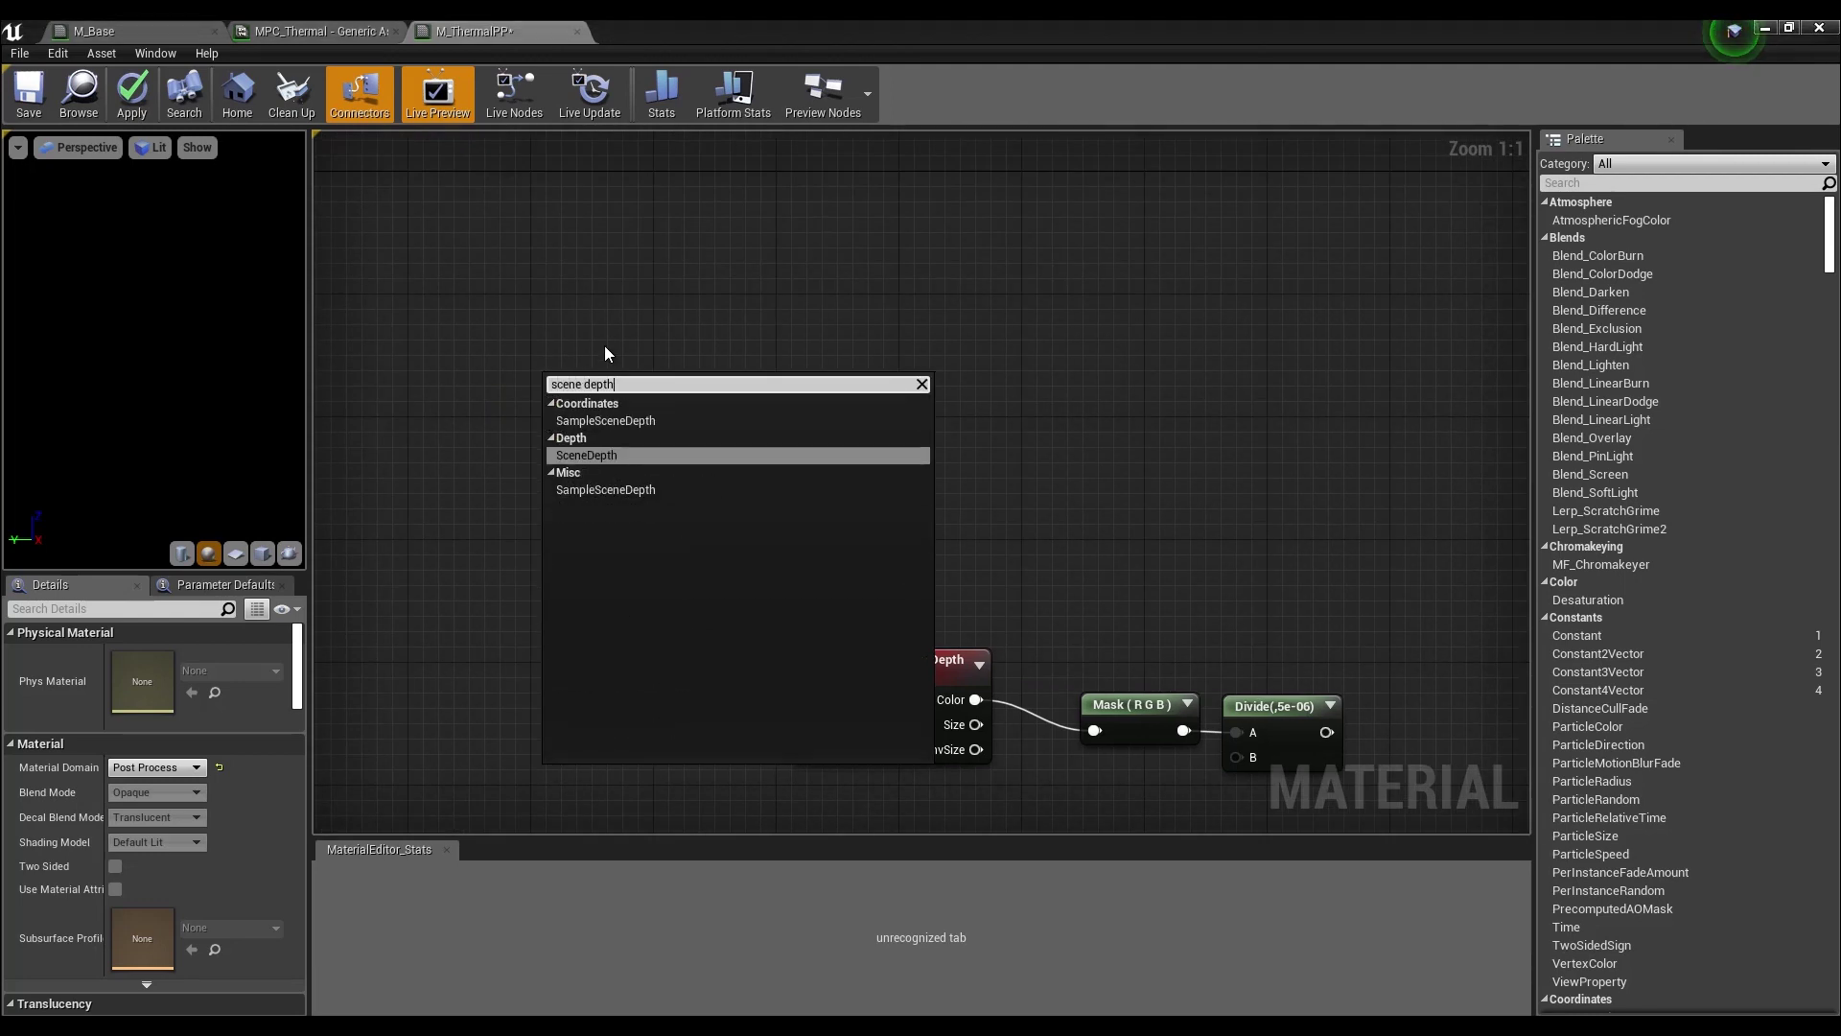
pyautogui.press('Return')
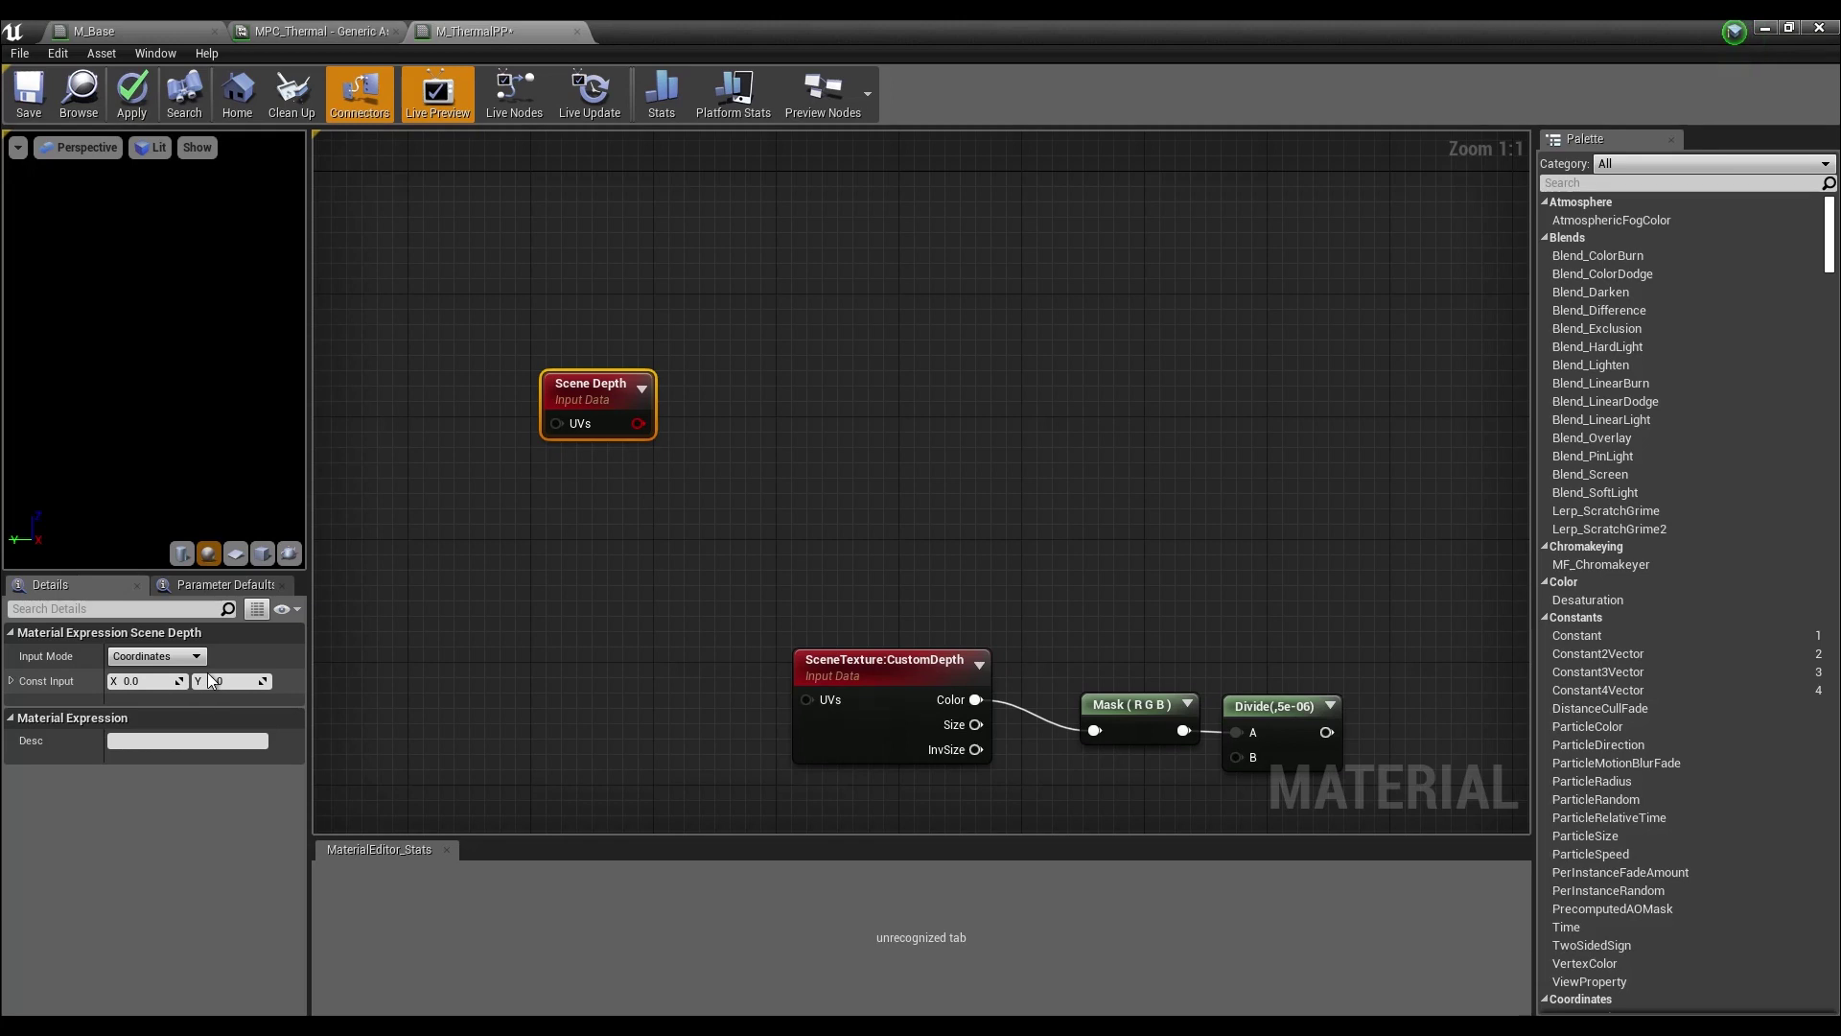
# - Connect the Scene Depth output to input A of two new Divide nodes, stacked one above the other
pyautogui.moveTo(636, 424); pyautogui.dragTo(850, 402)
pyautogui.write('div')
pyautogui.press('Return')
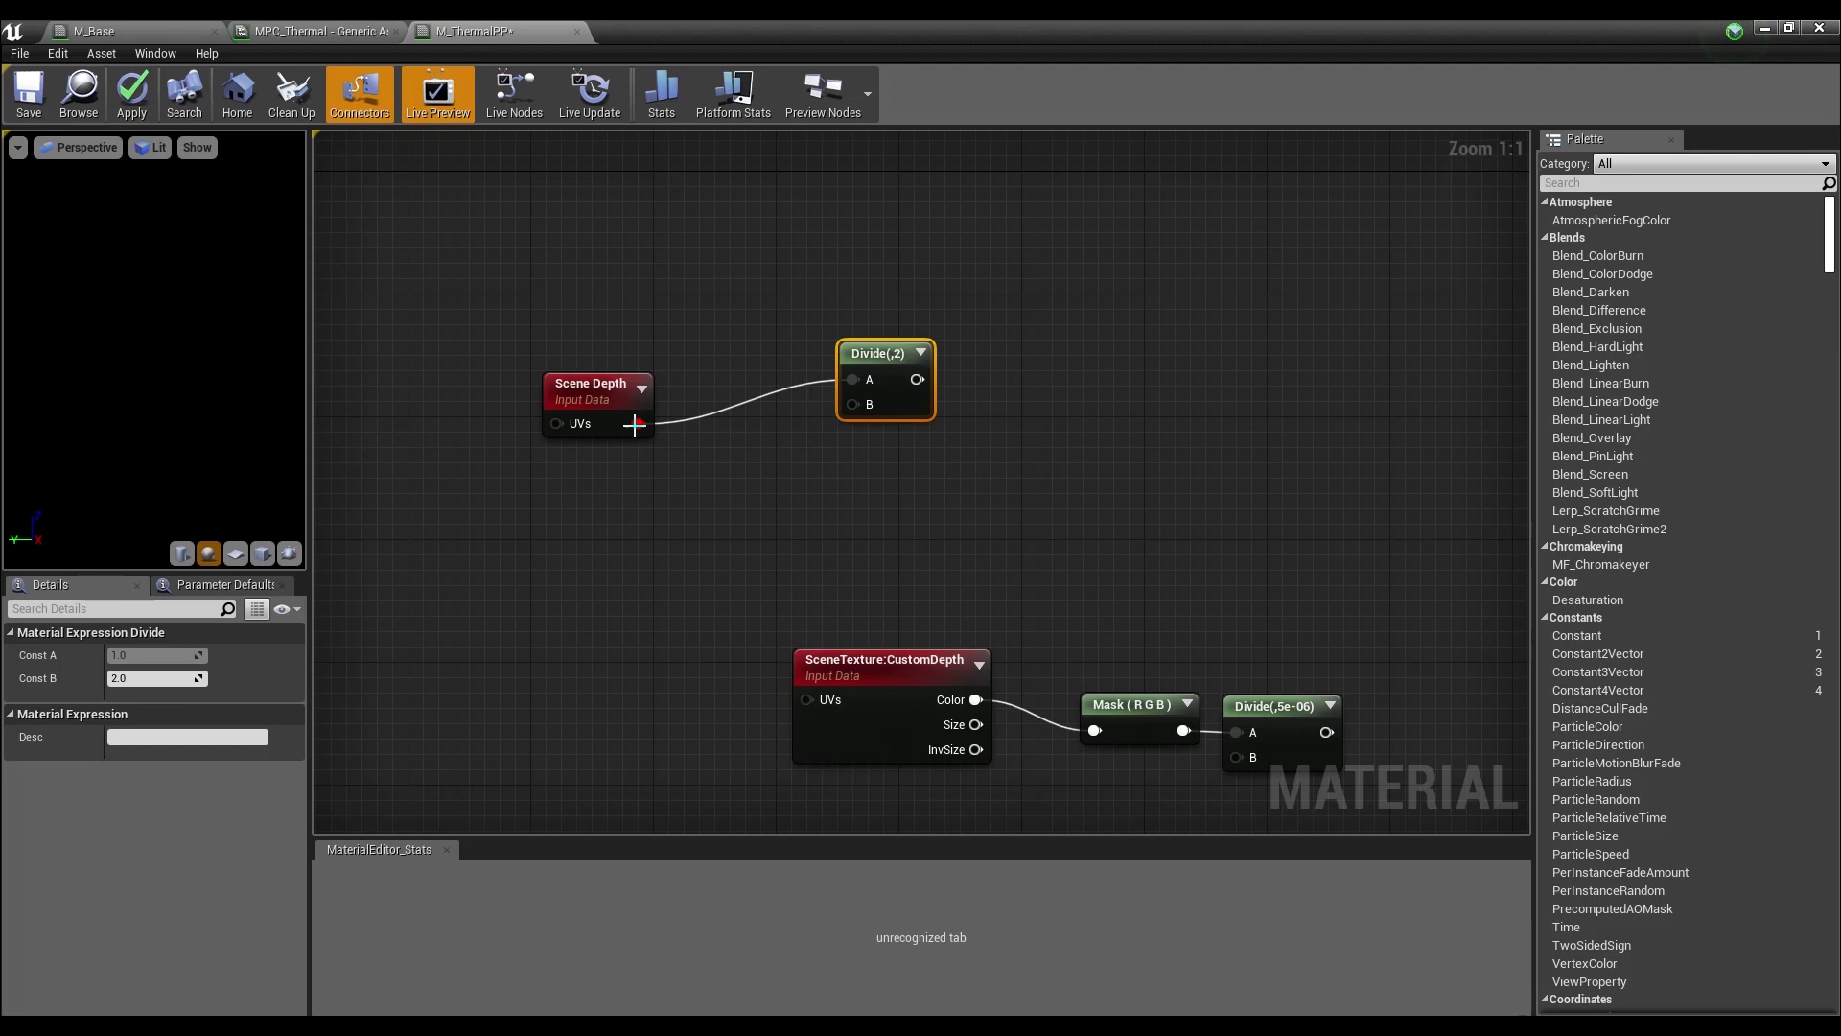
pyautogui.moveTo(638, 422); pyautogui.dragTo(886, 515)
pyautogui.write('divid')
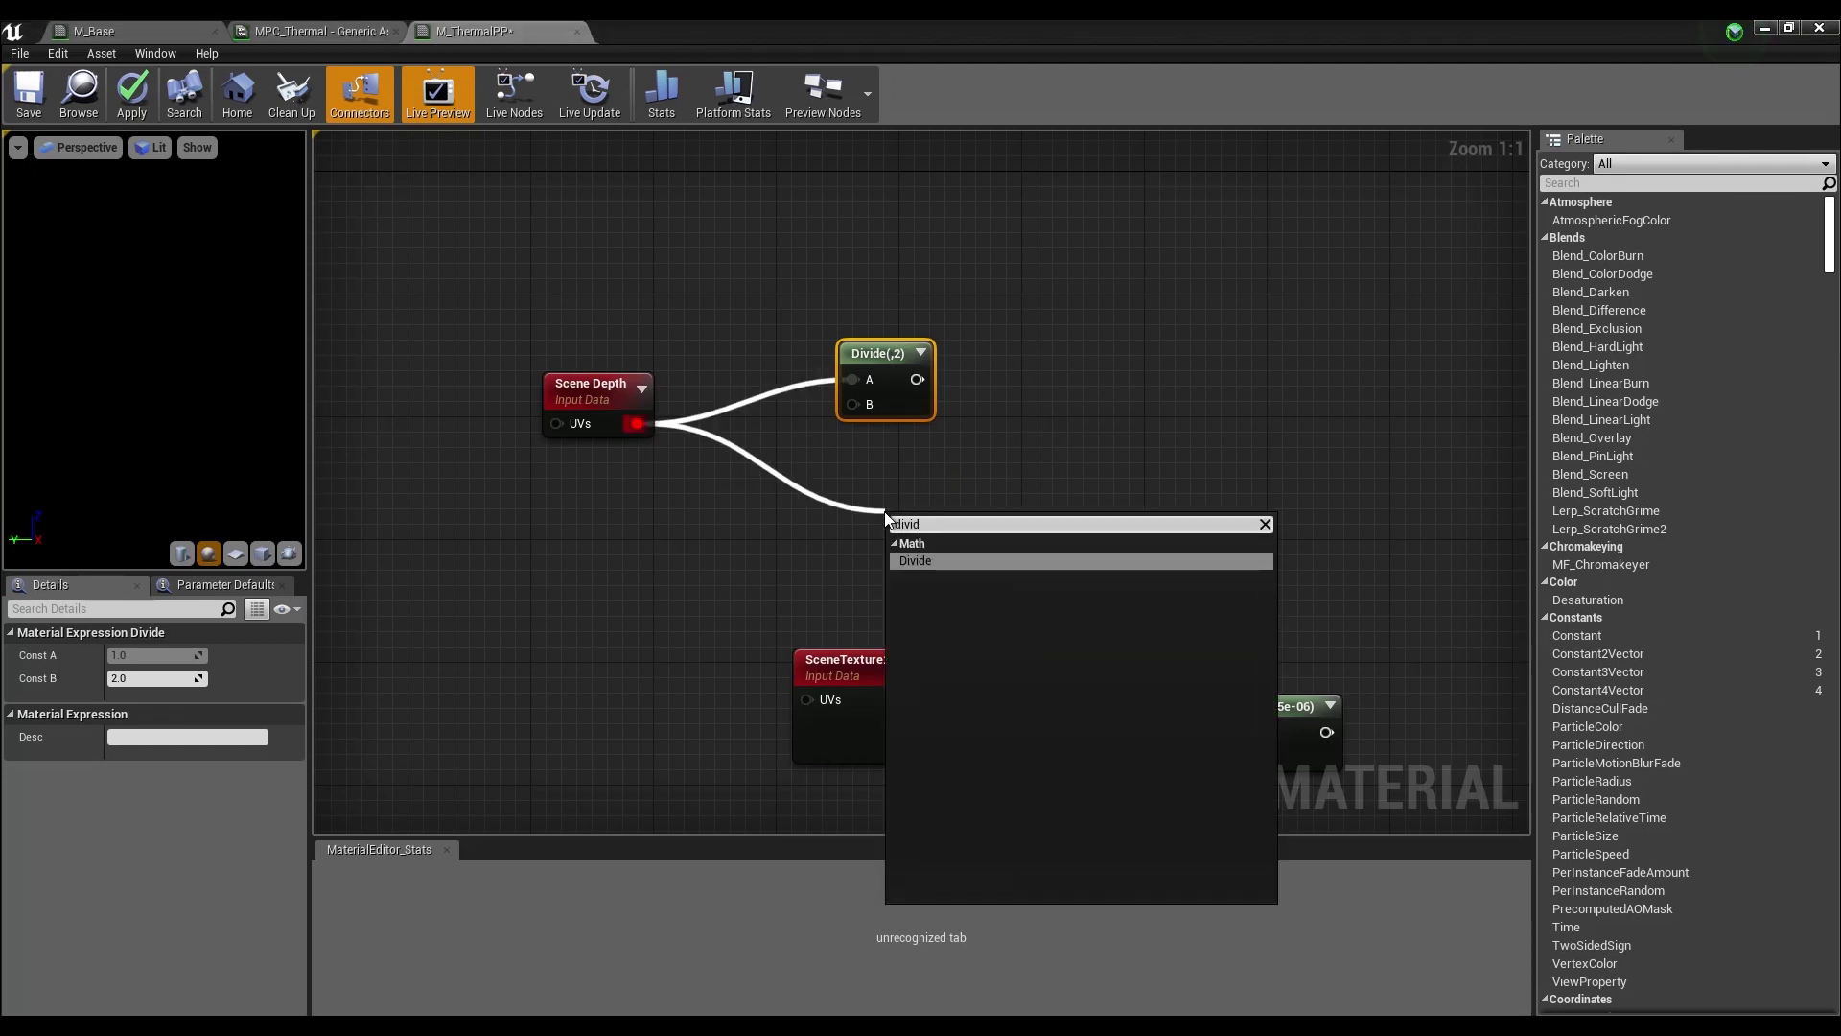
pyautogui.press('Return')
pyautogui.moveTo(923, 514); pyautogui.dragTo(874, 451)
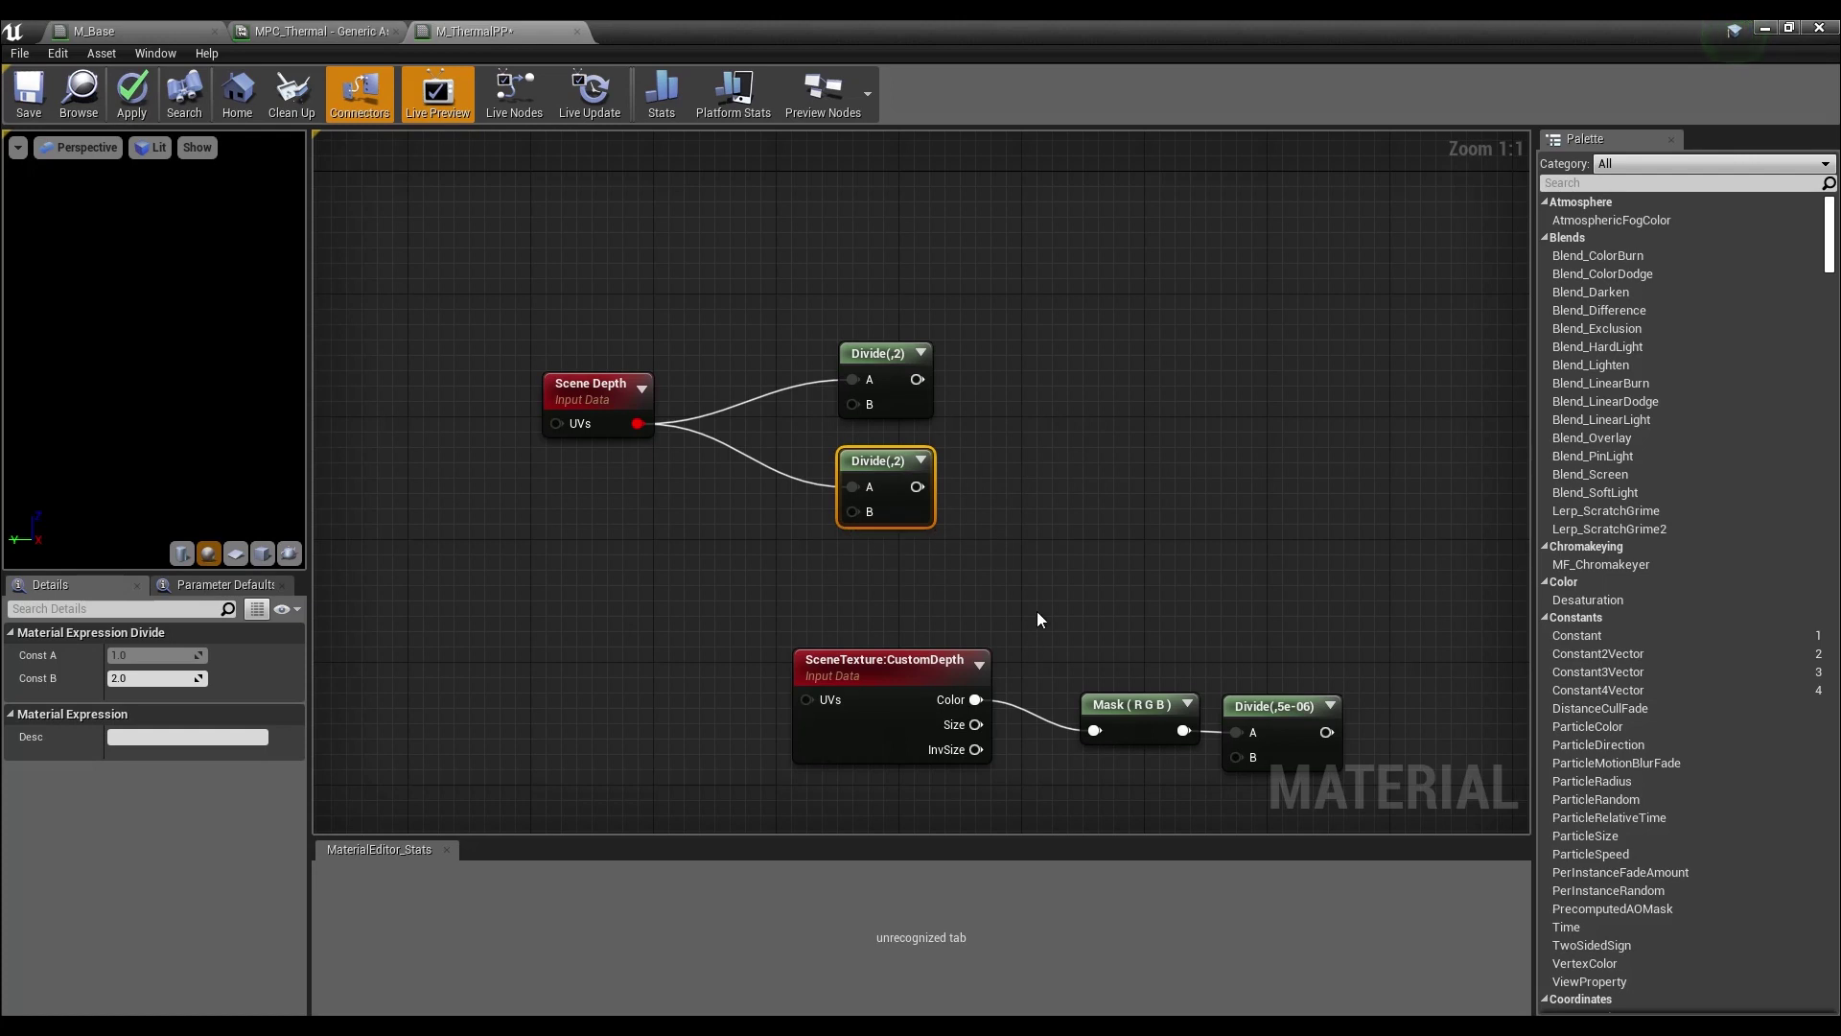
# - Set Const B to 1000 on the upper Scene Depth Divide node and to 3000 on the lower one
pyautogui.click(884, 344)
pyautogui.click(166, 679)
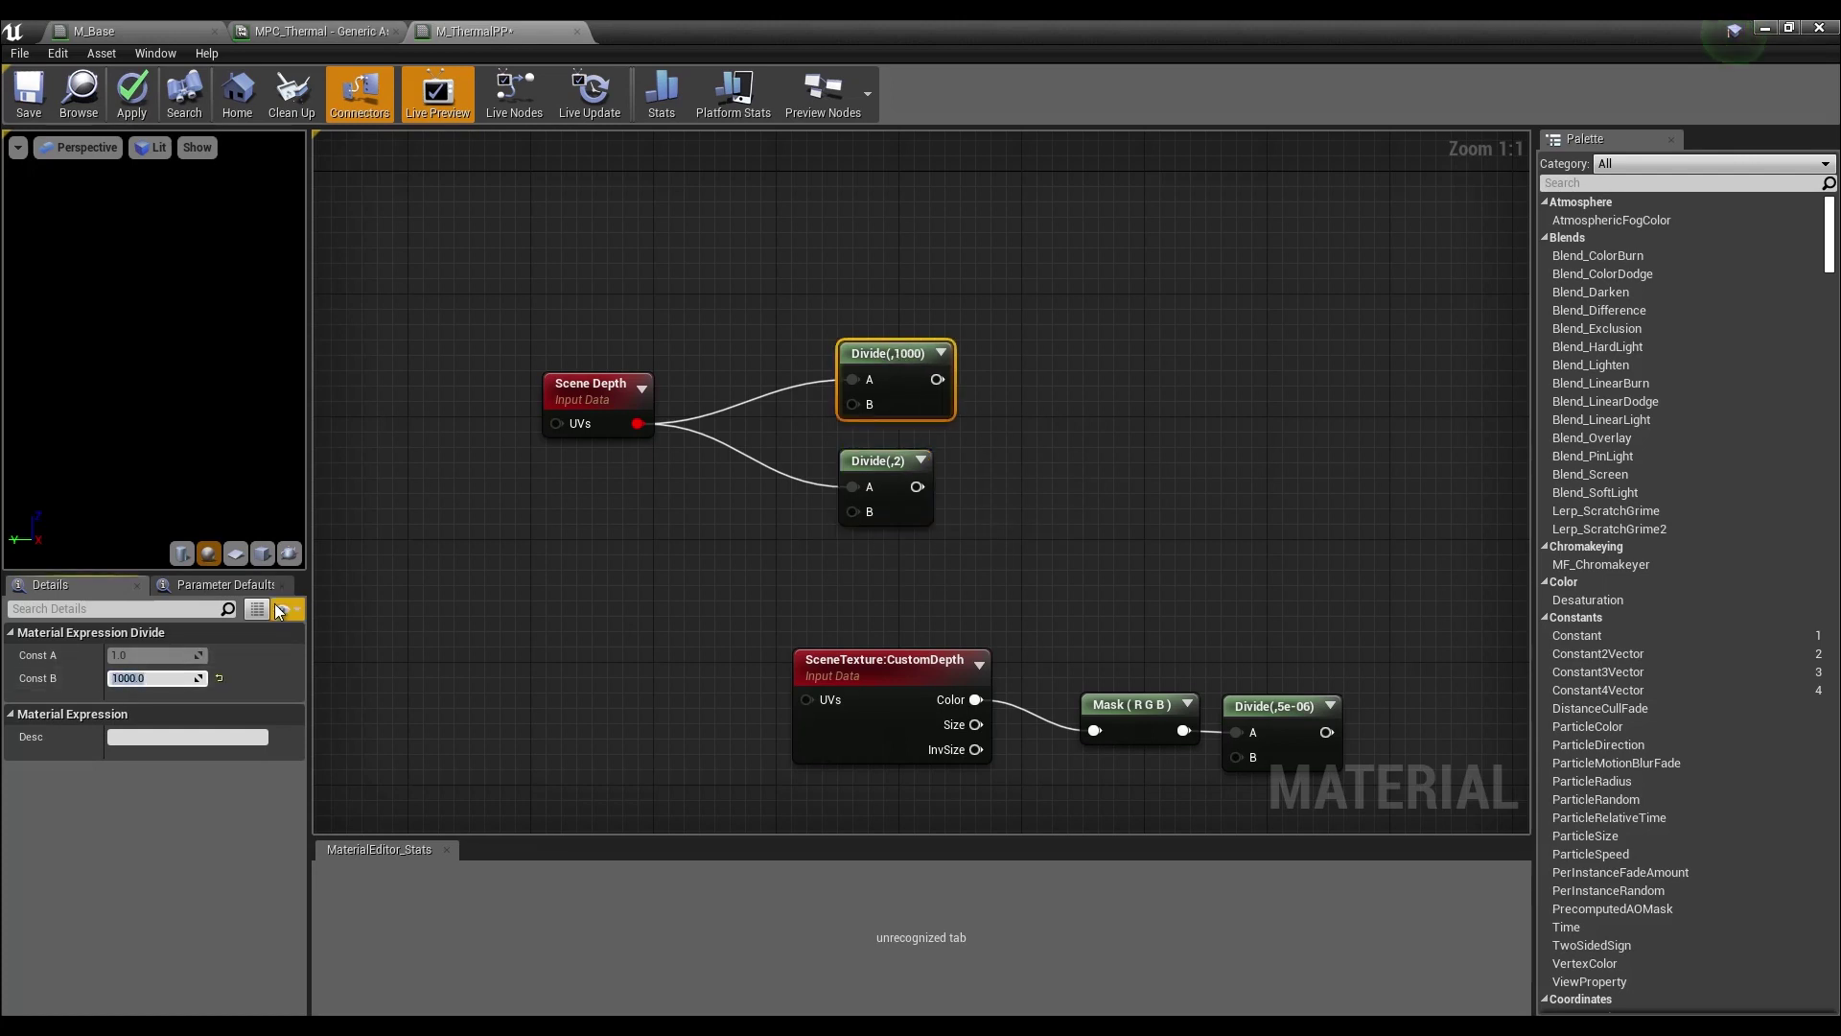
pyautogui.click(878, 470)
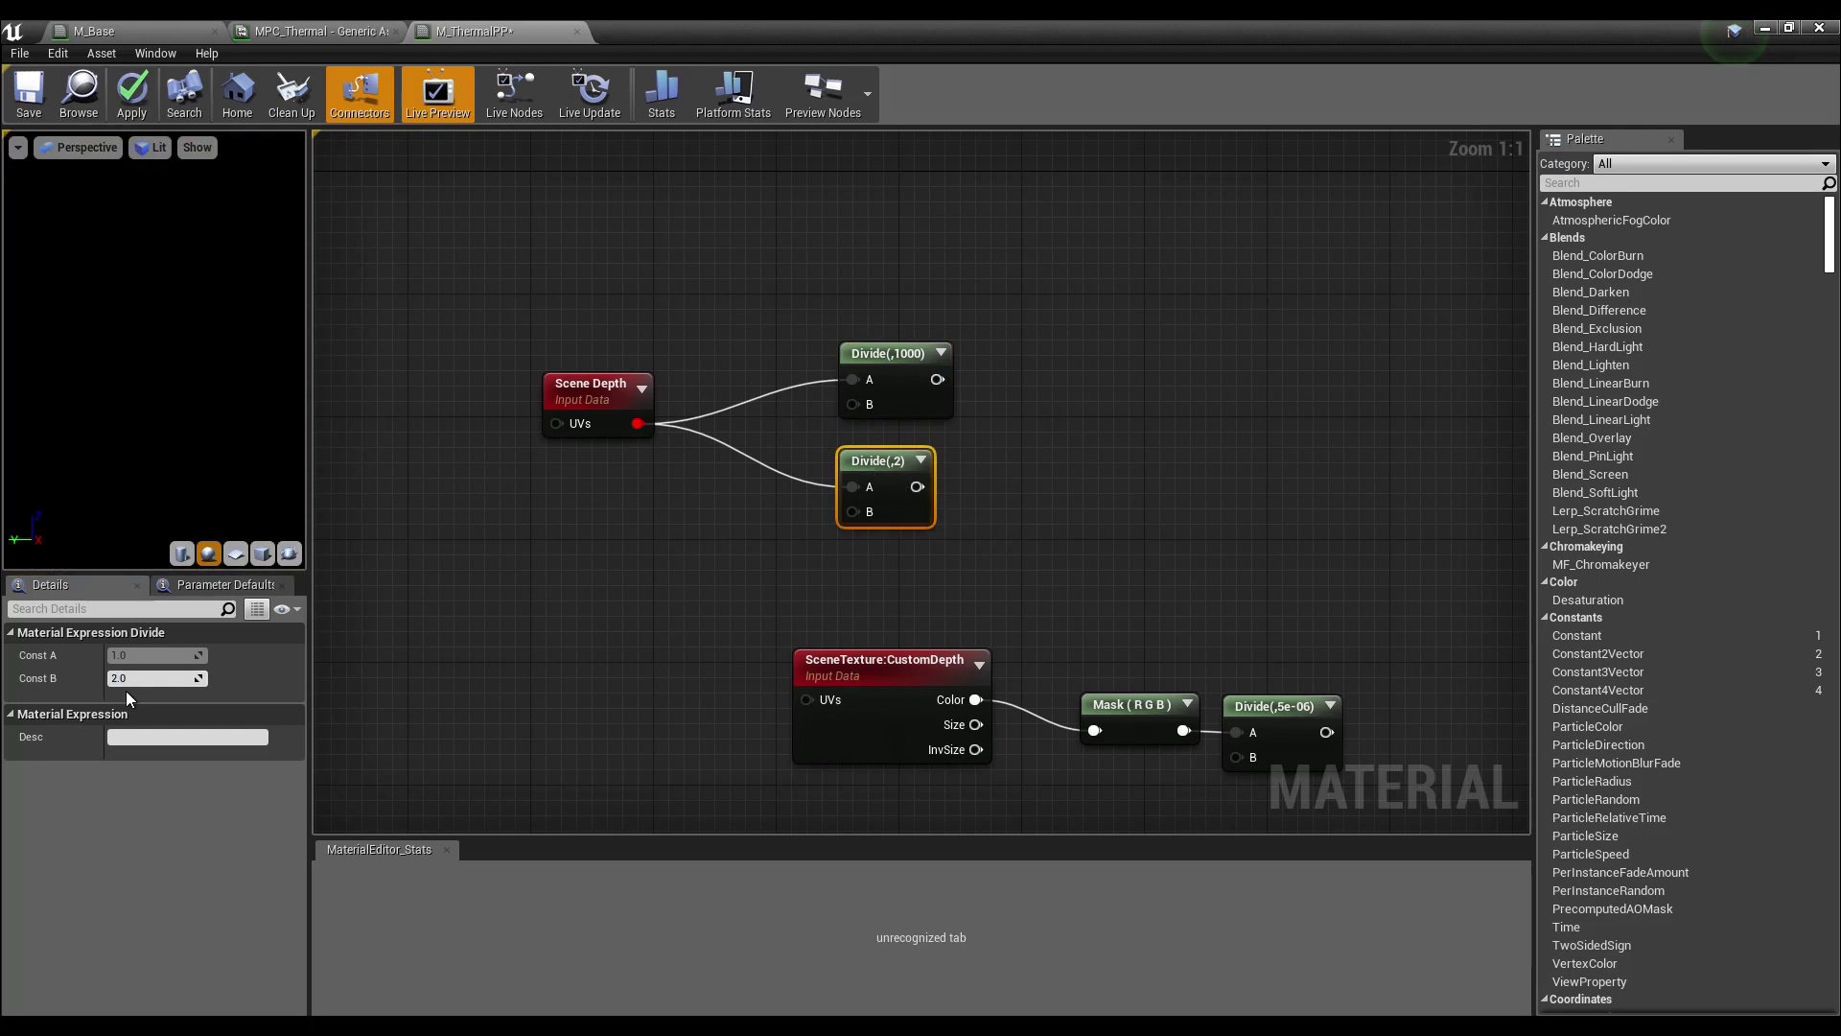
pyautogui.click(158, 679)
pyautogui.write('3000')
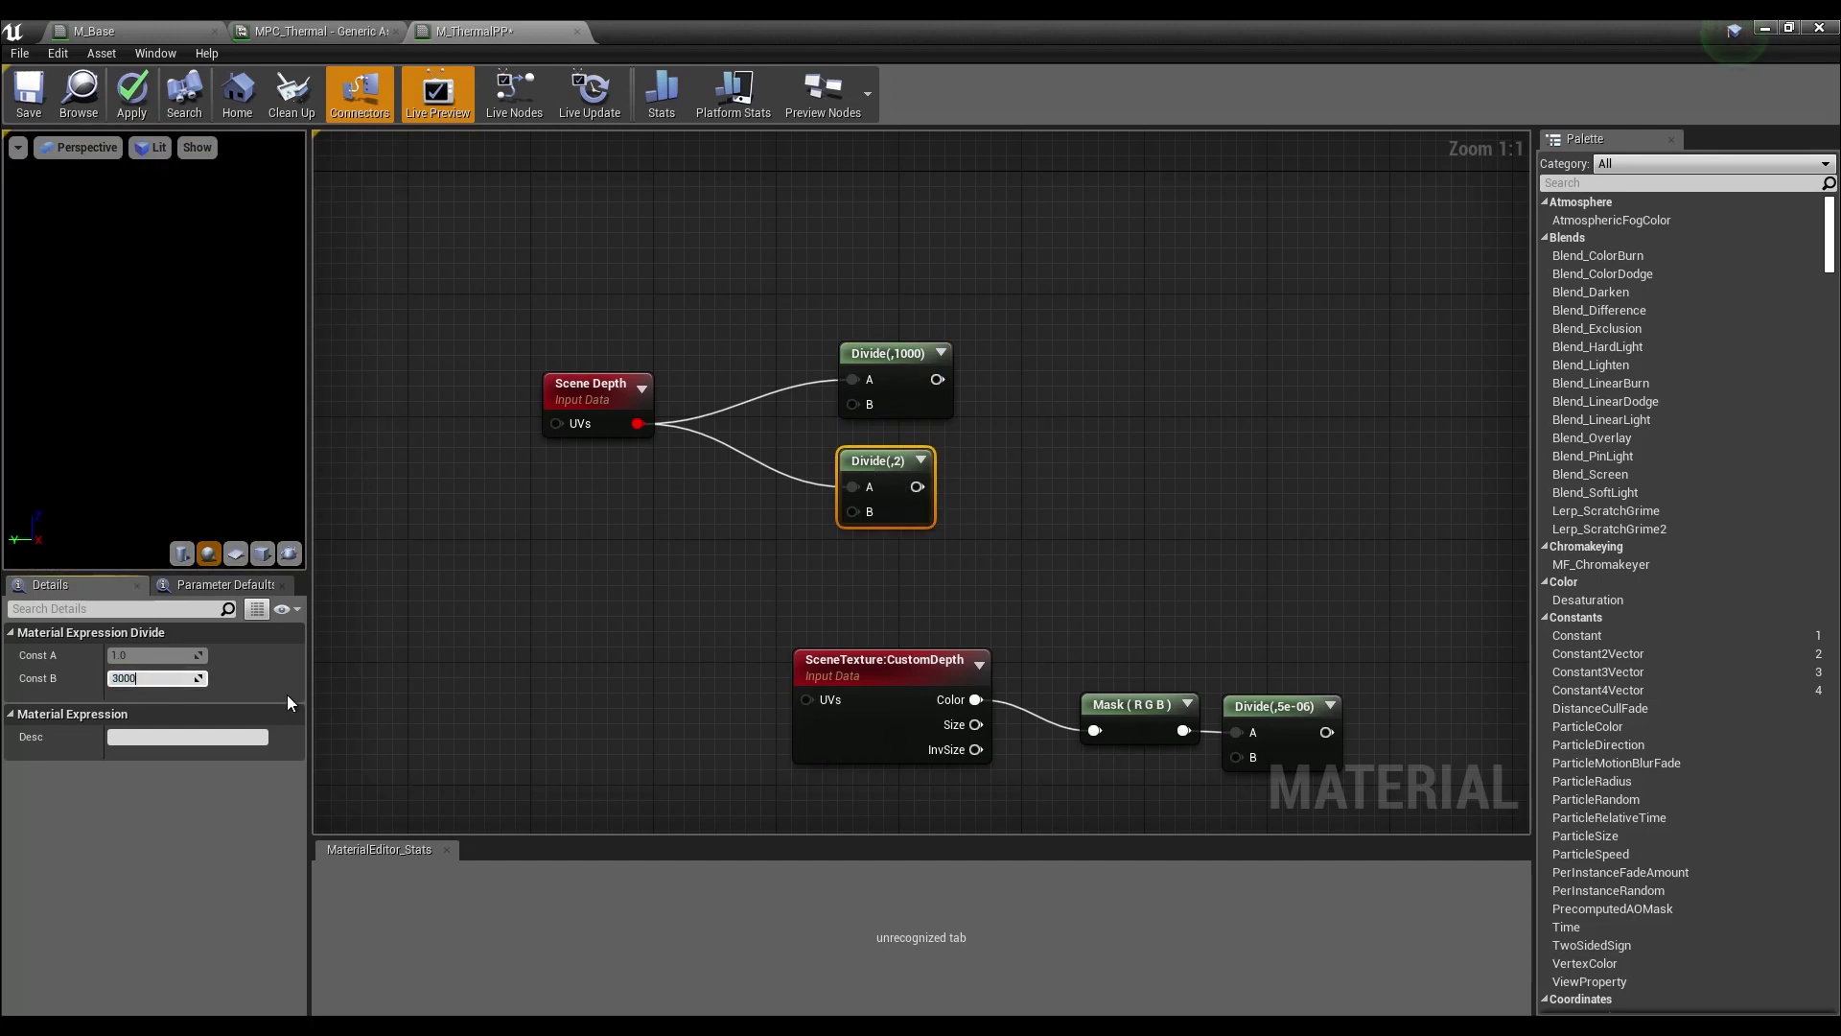
pyautogui.press('Return')
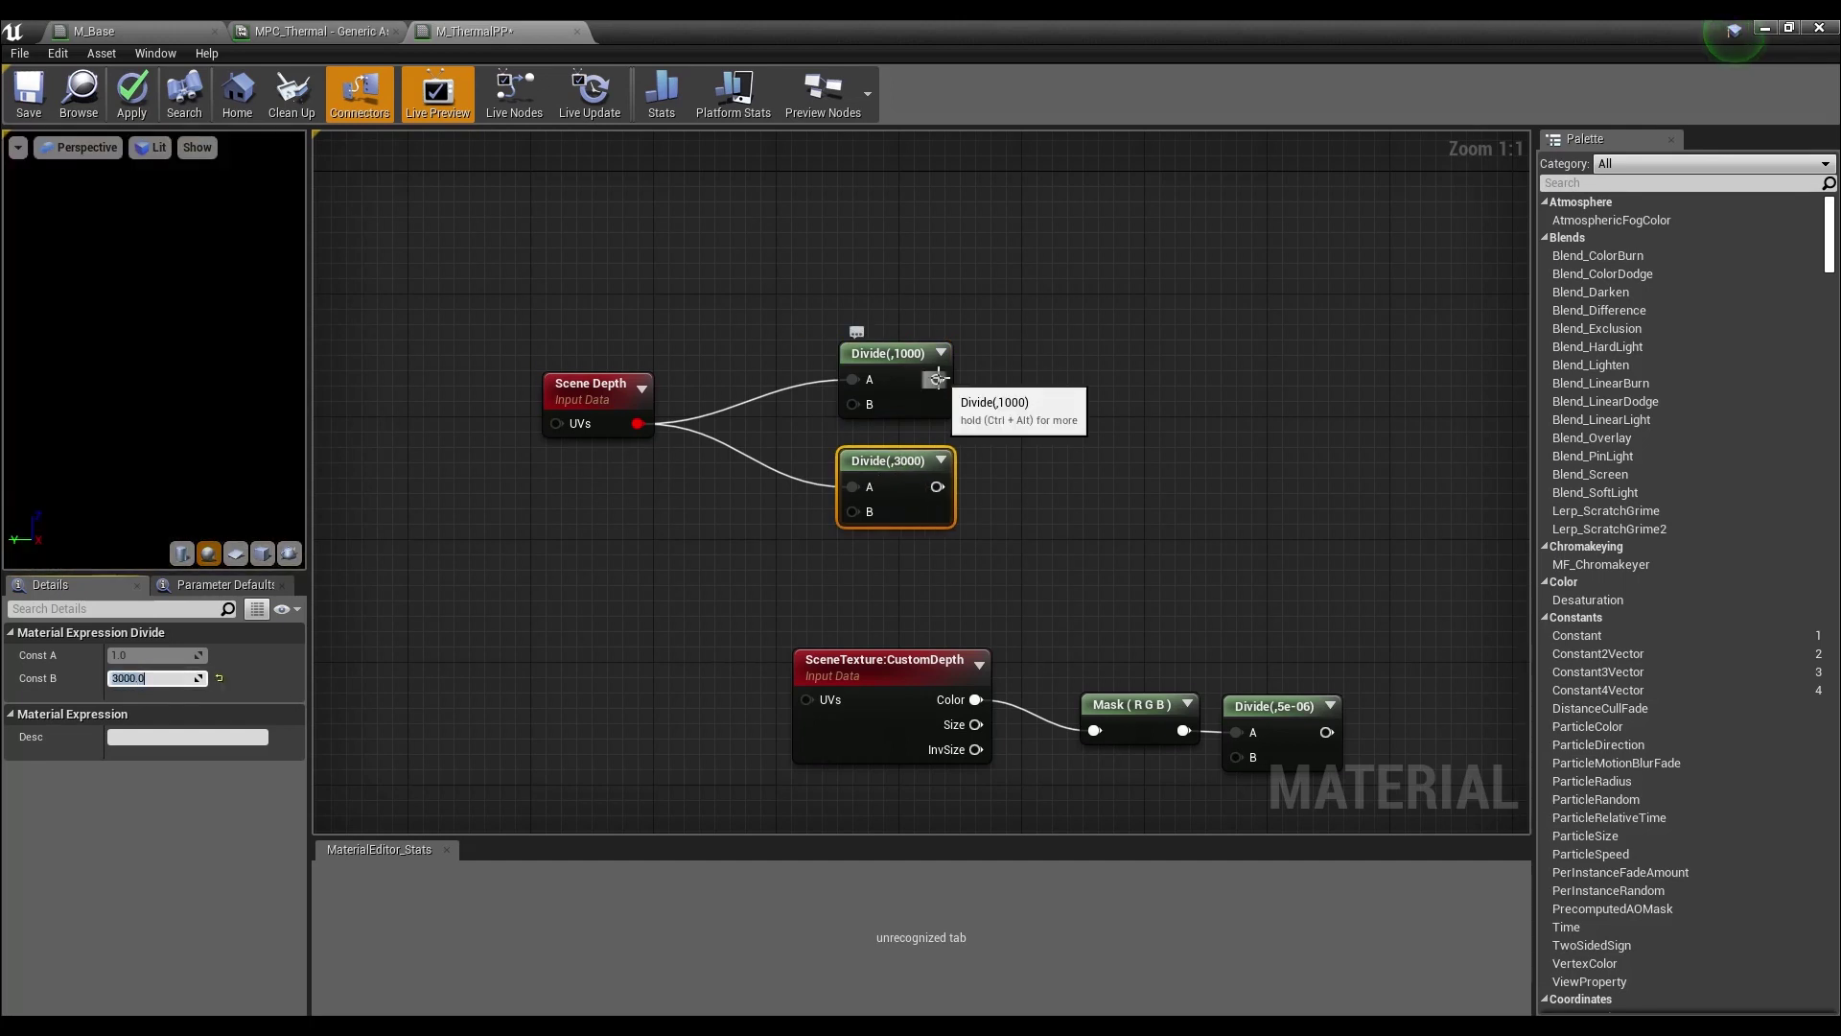
# - Add a Constant3Vector node above the two Scene Depth Divide nodes
pyautogui.moveTo(939, 379); pyautogui.dragTo(1058, 340)
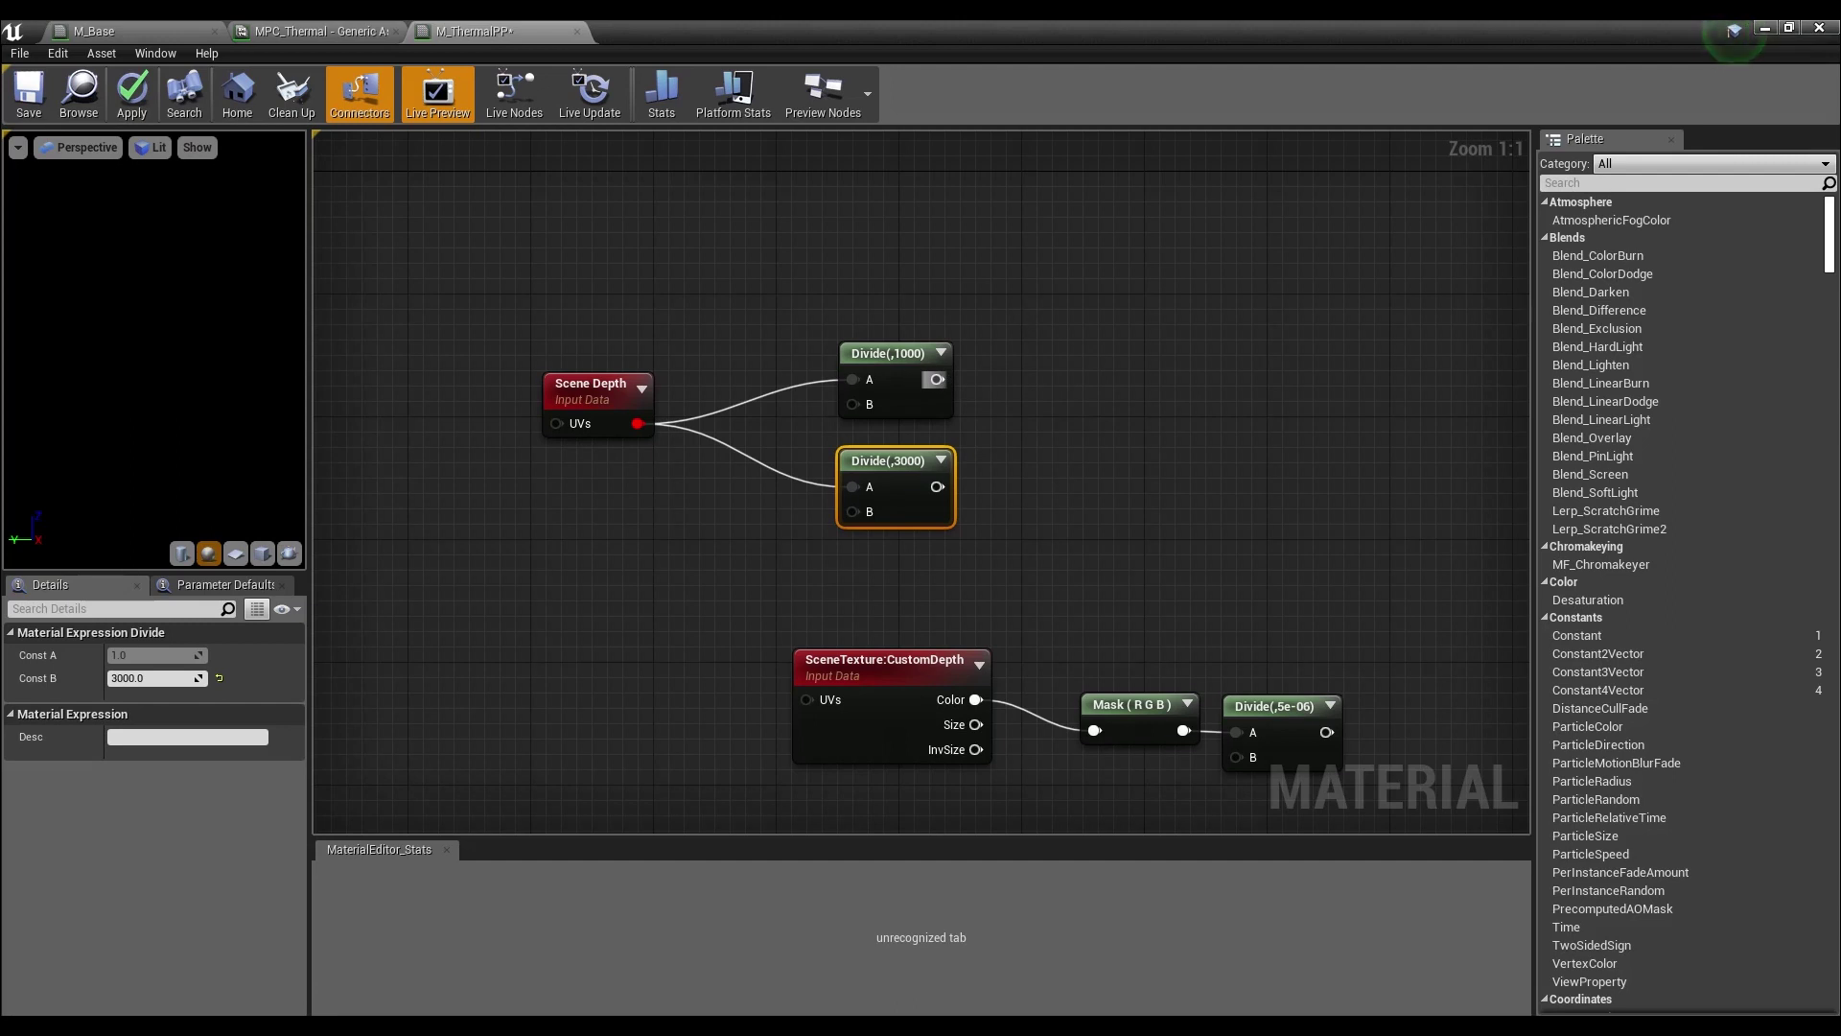
pyautogui.rightClick(842, 198)
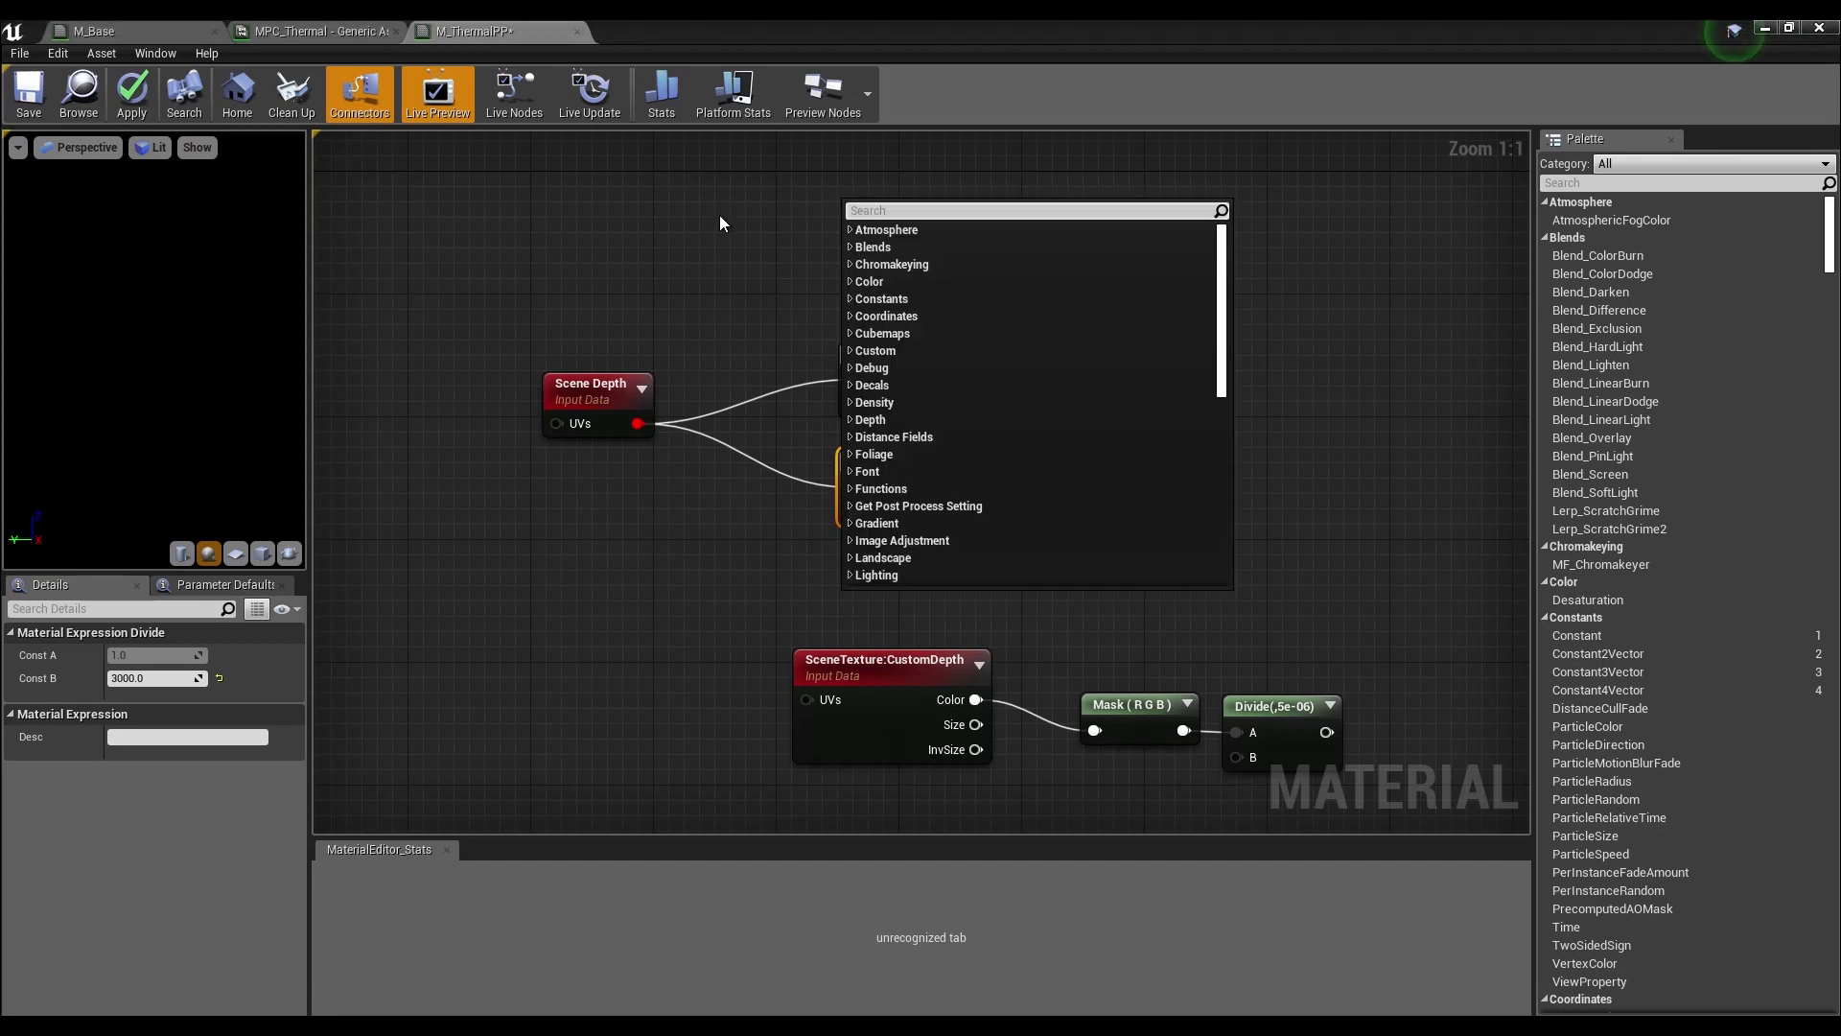
pyautogui.moveTo(736, 214); pyautogui.dragTo(698, 332, button='right')
pyautogui.rightClick(796, 294)
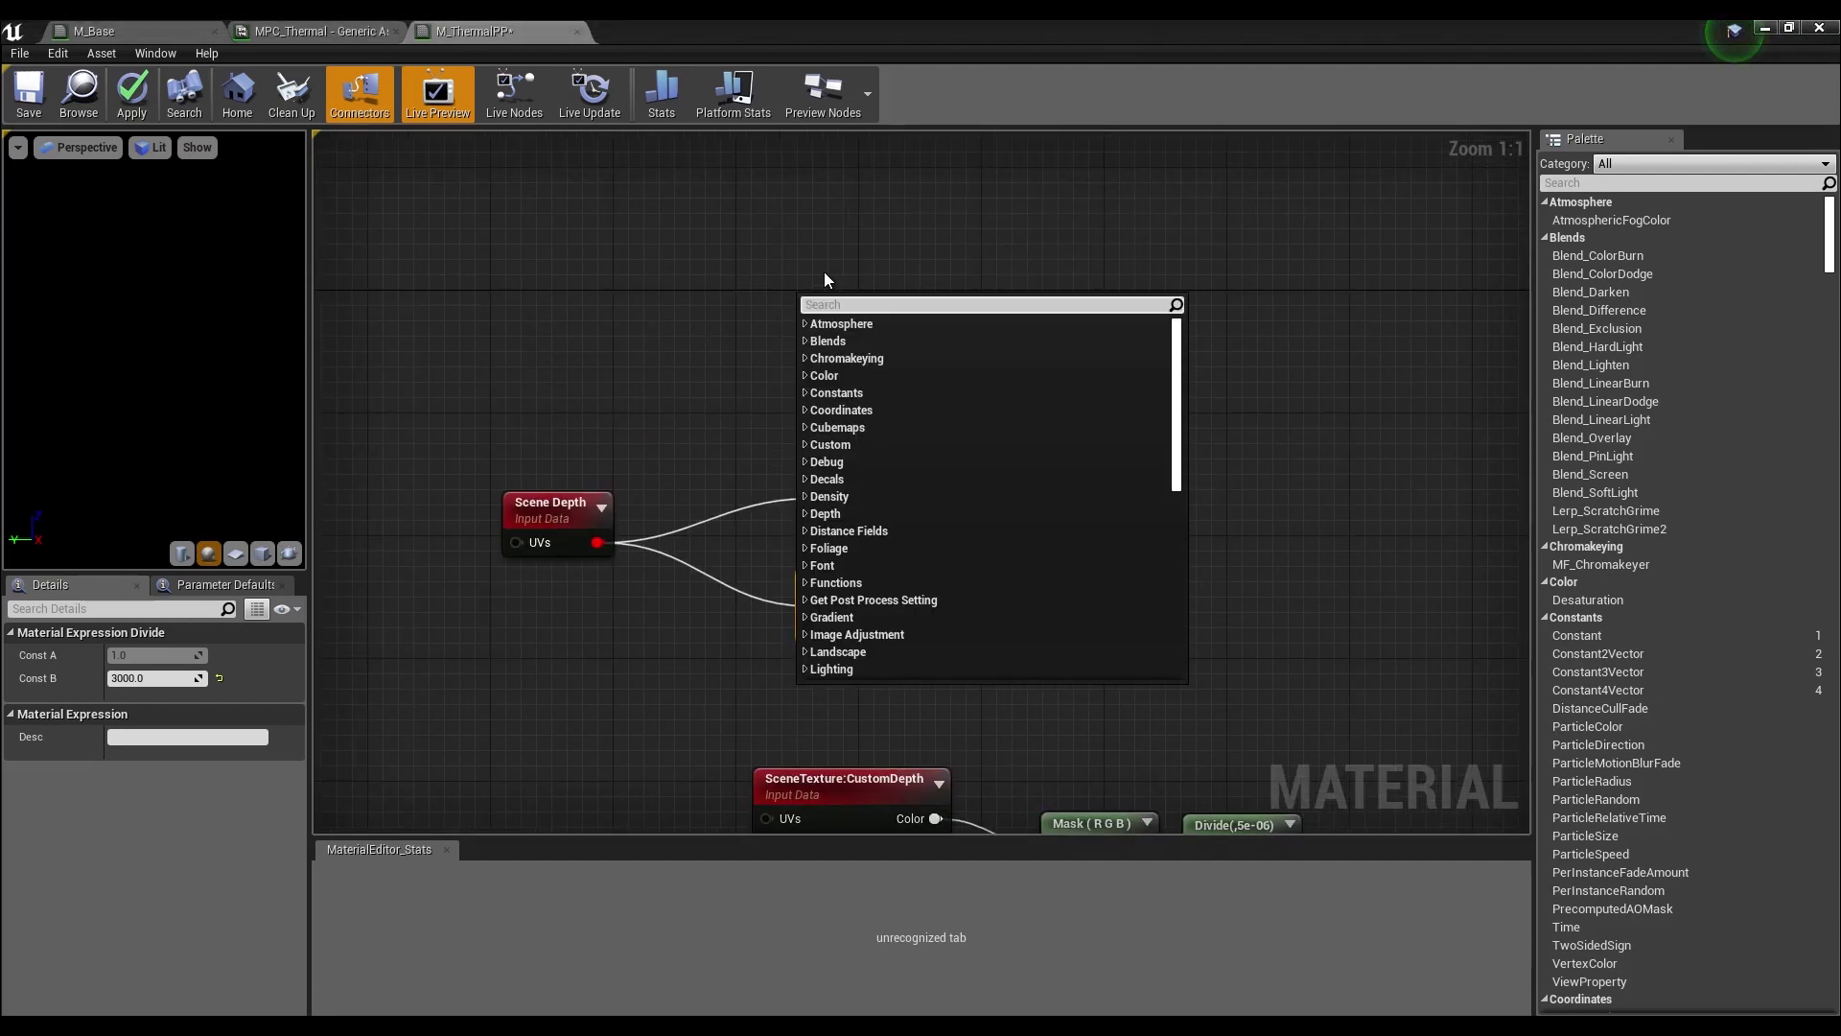
pyautogui.write('const')
pyautogui.press('Down')
pyautogui.press('Down')
pyautogui.press('Return')
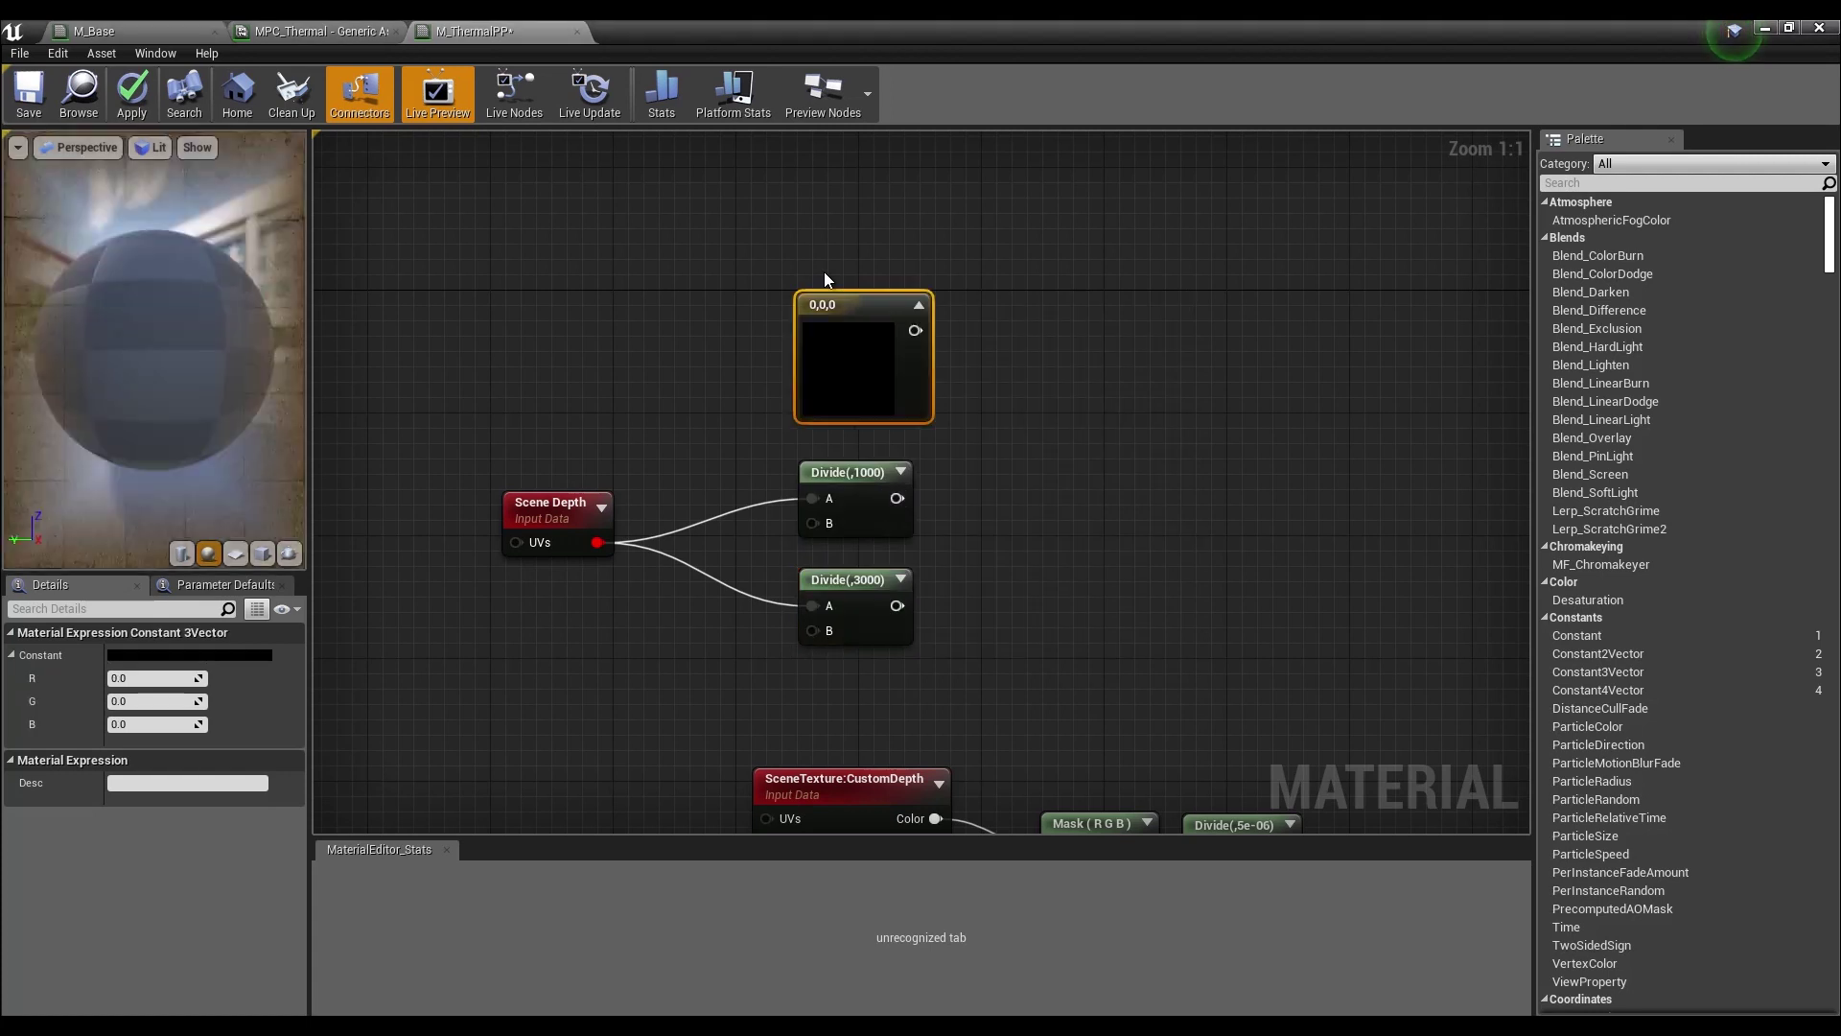
# - Set the new Constant3Vector to R 0.016807, G 0.0, B 0.109462 by pasting the copied colour, and move the node up from the Divide nodes
pyautogui.moveTo(853, 304); pyautogui.dragTo(901, 245)
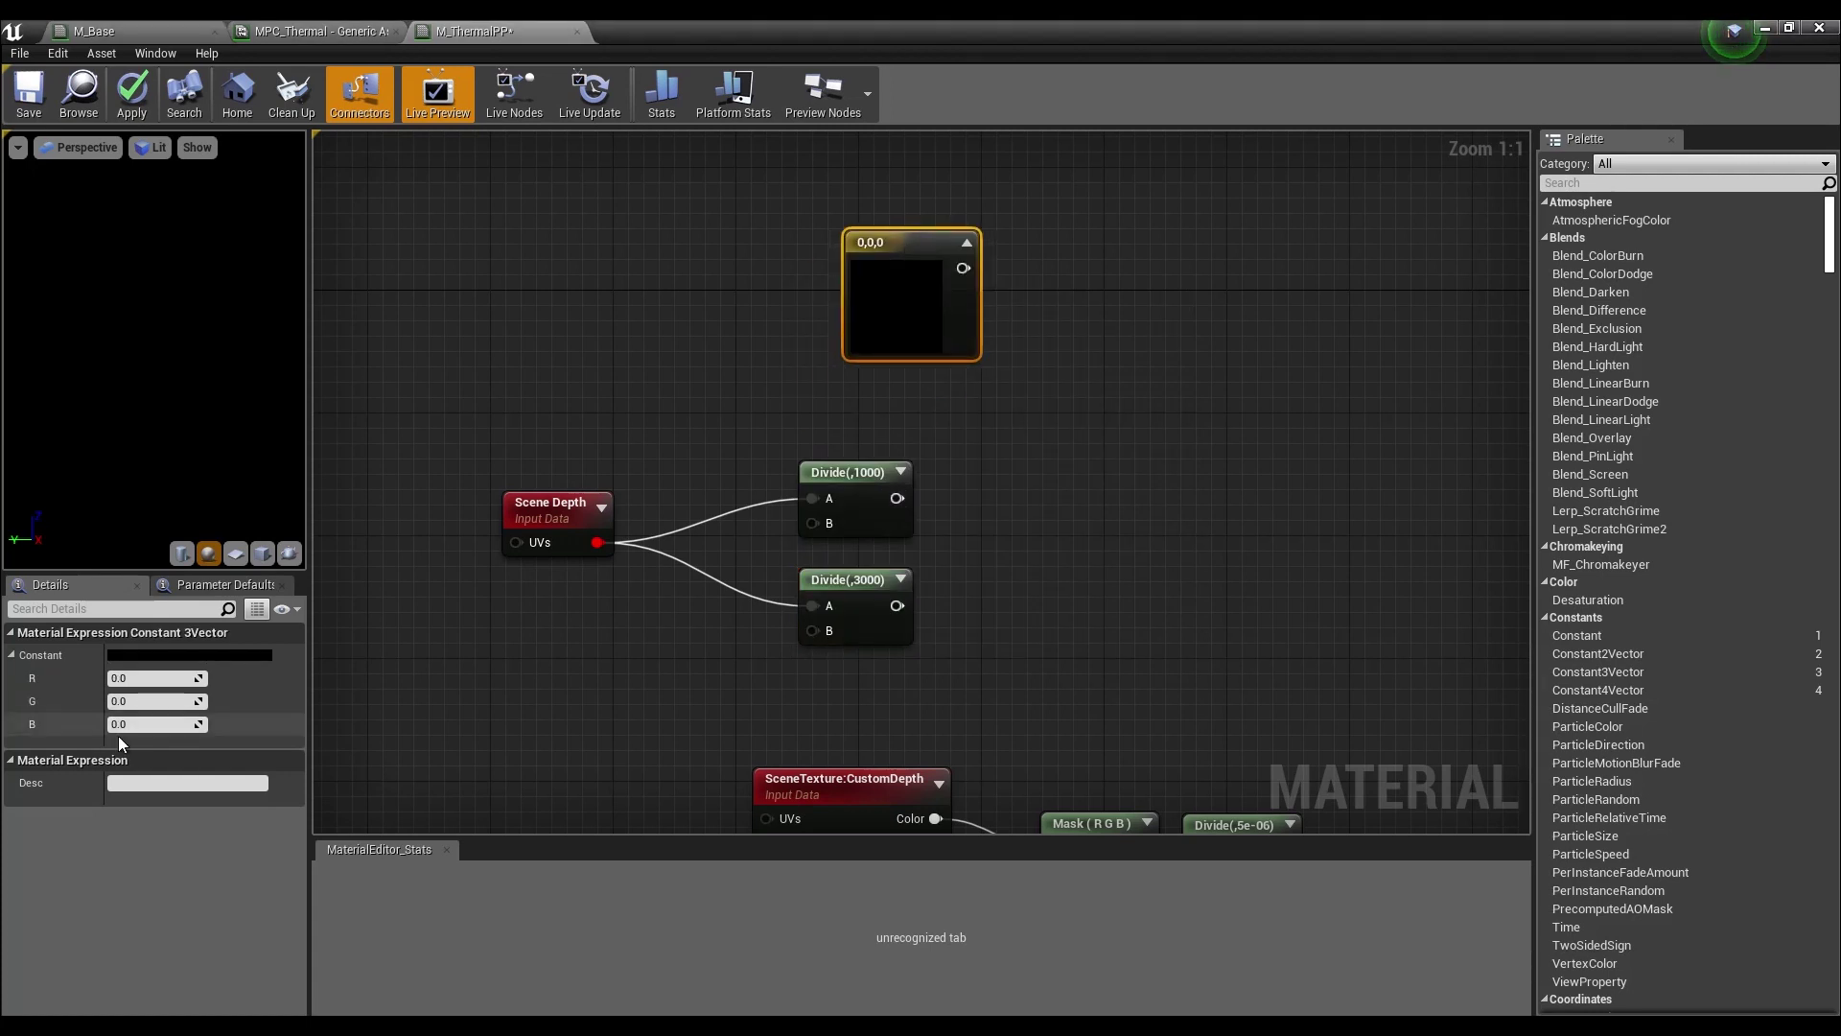
pyautogui.rightClick(37, 654)
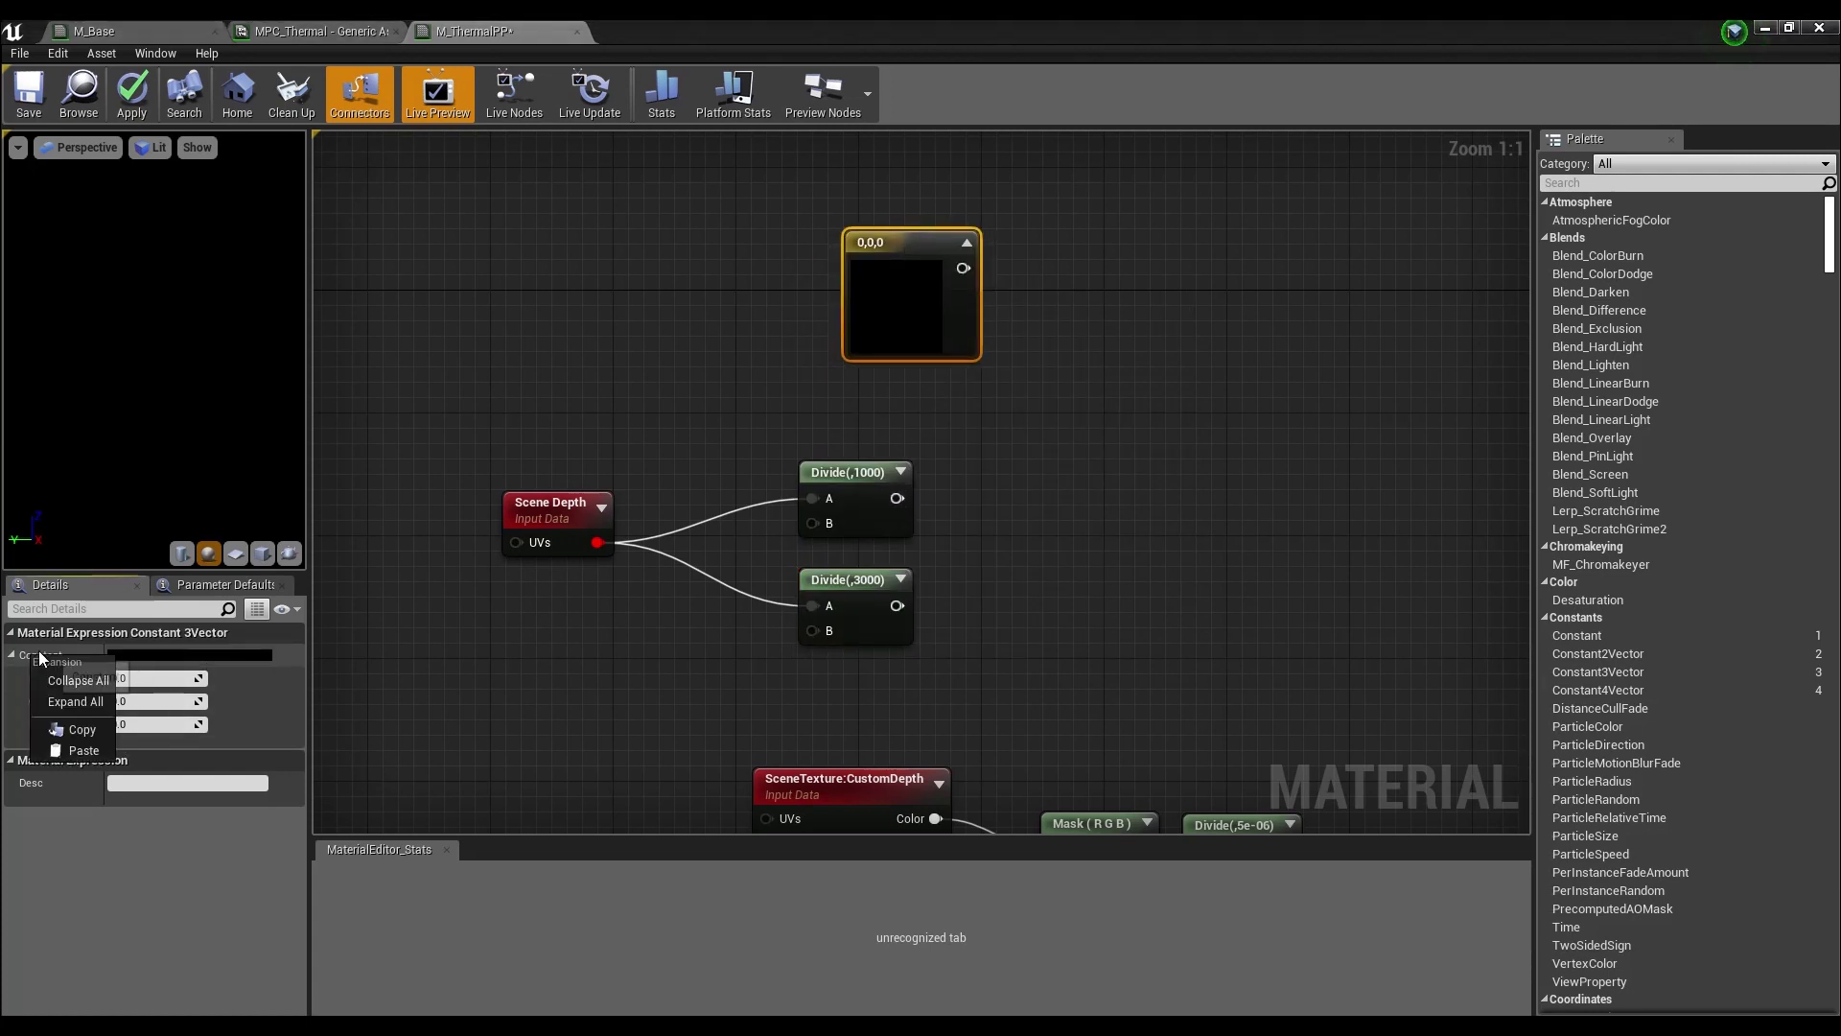
pyautogui.click(91, 750)
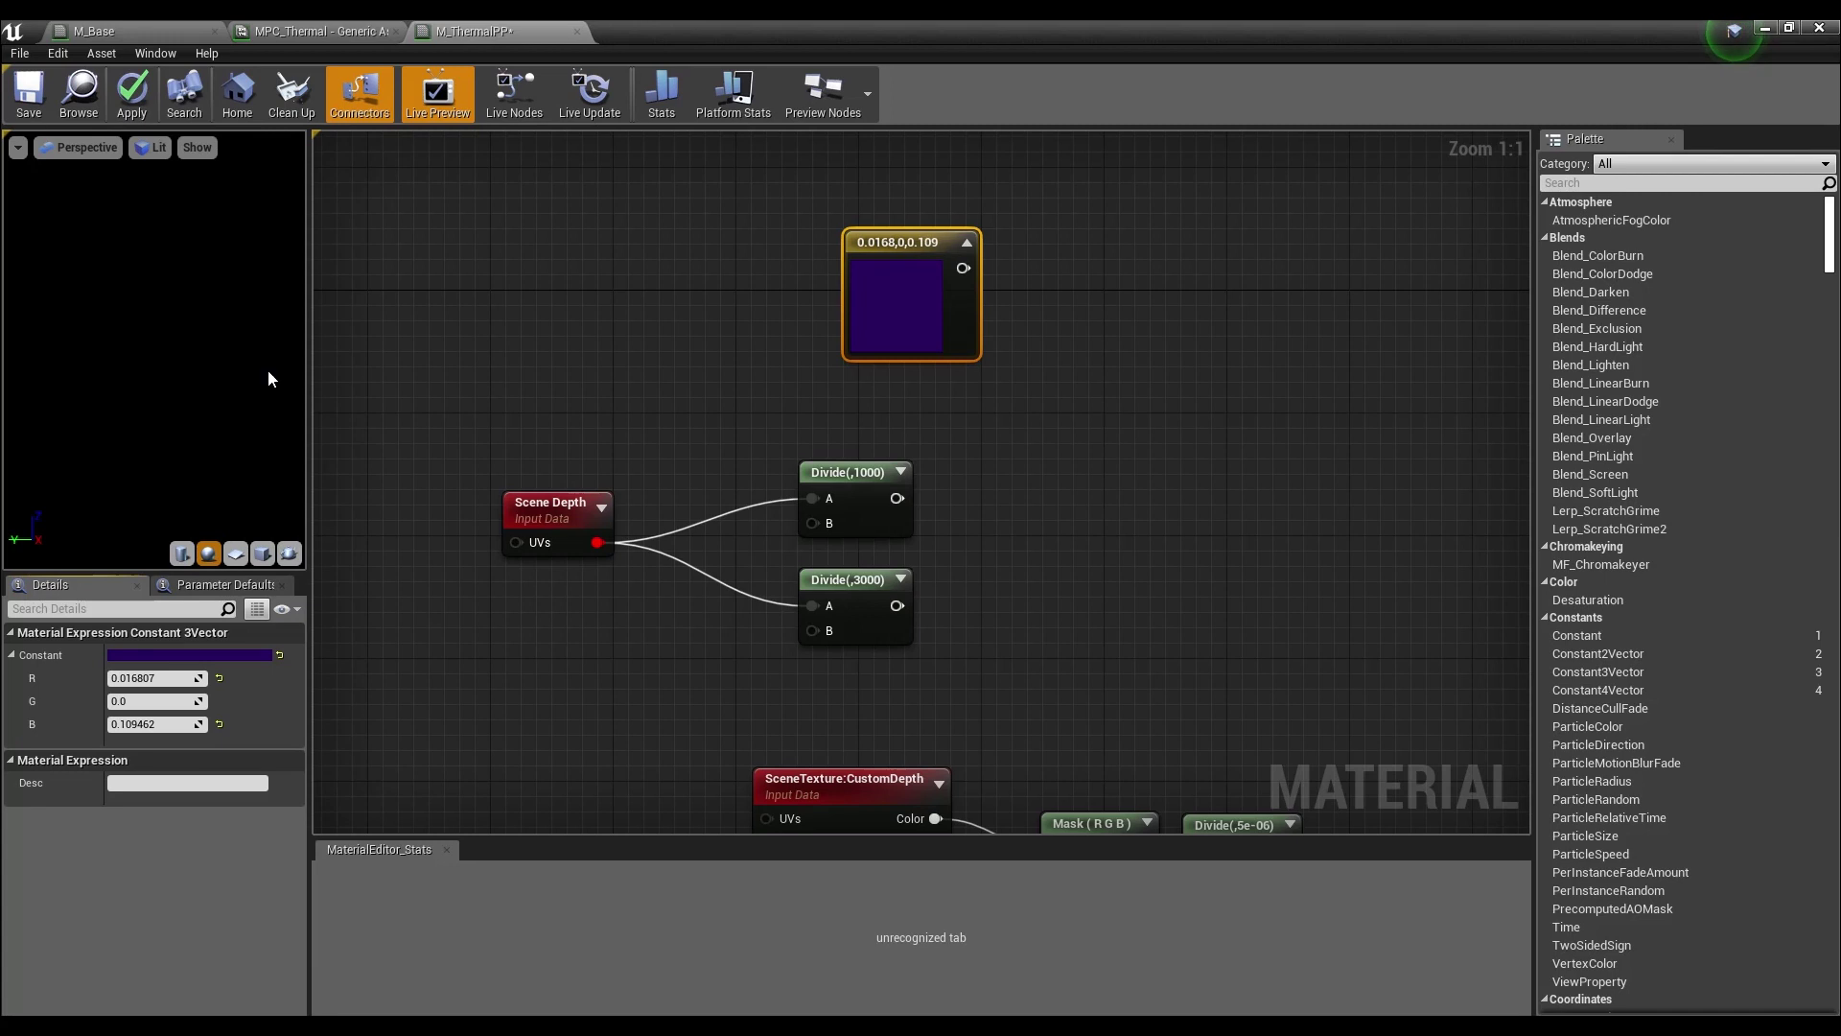
pyautogui.moveTo(935, 243); pyautogui.dragTo(1011, 197)
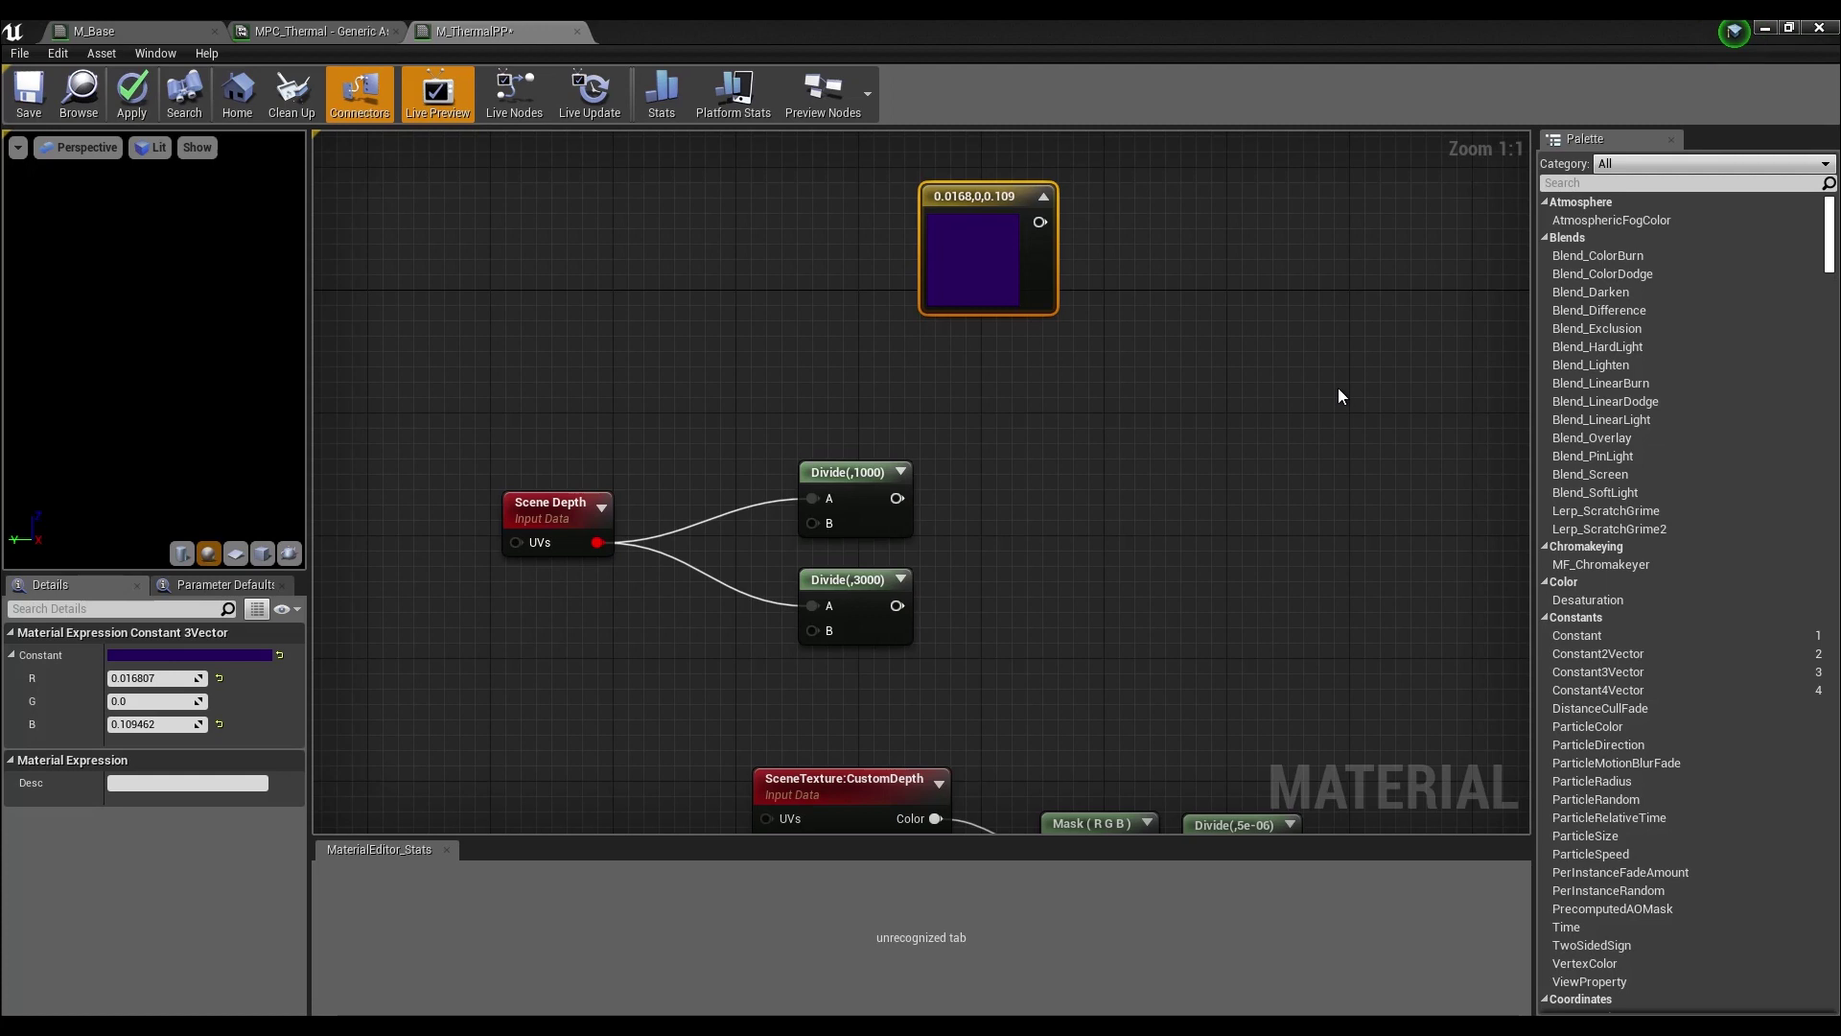
# - Add a second Constant3Vector above the Divide nodes and paste in the purple colour value 0.0742, 0, 0.216
pyautogui.rightClick(741, 309)
pyautogui.write('con')
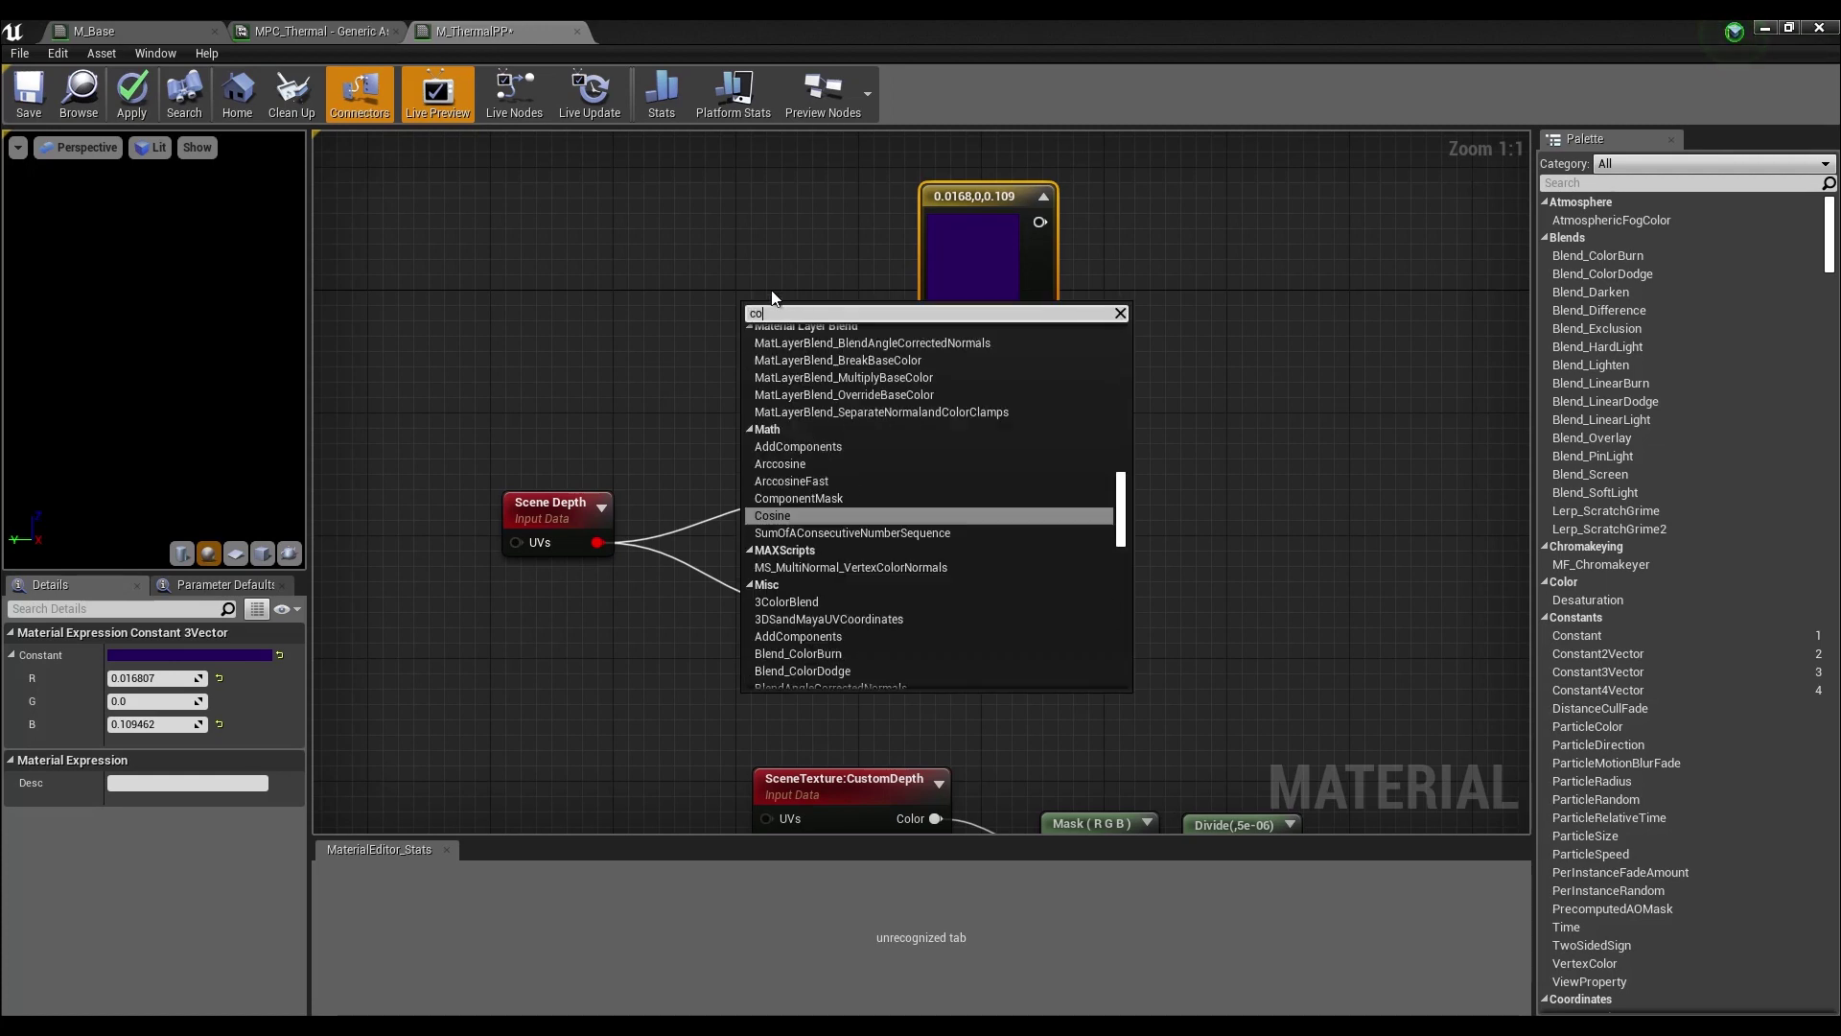
pyautogui.press('Down')
pyautogui.press('Down')
pyautogui.press('Return')
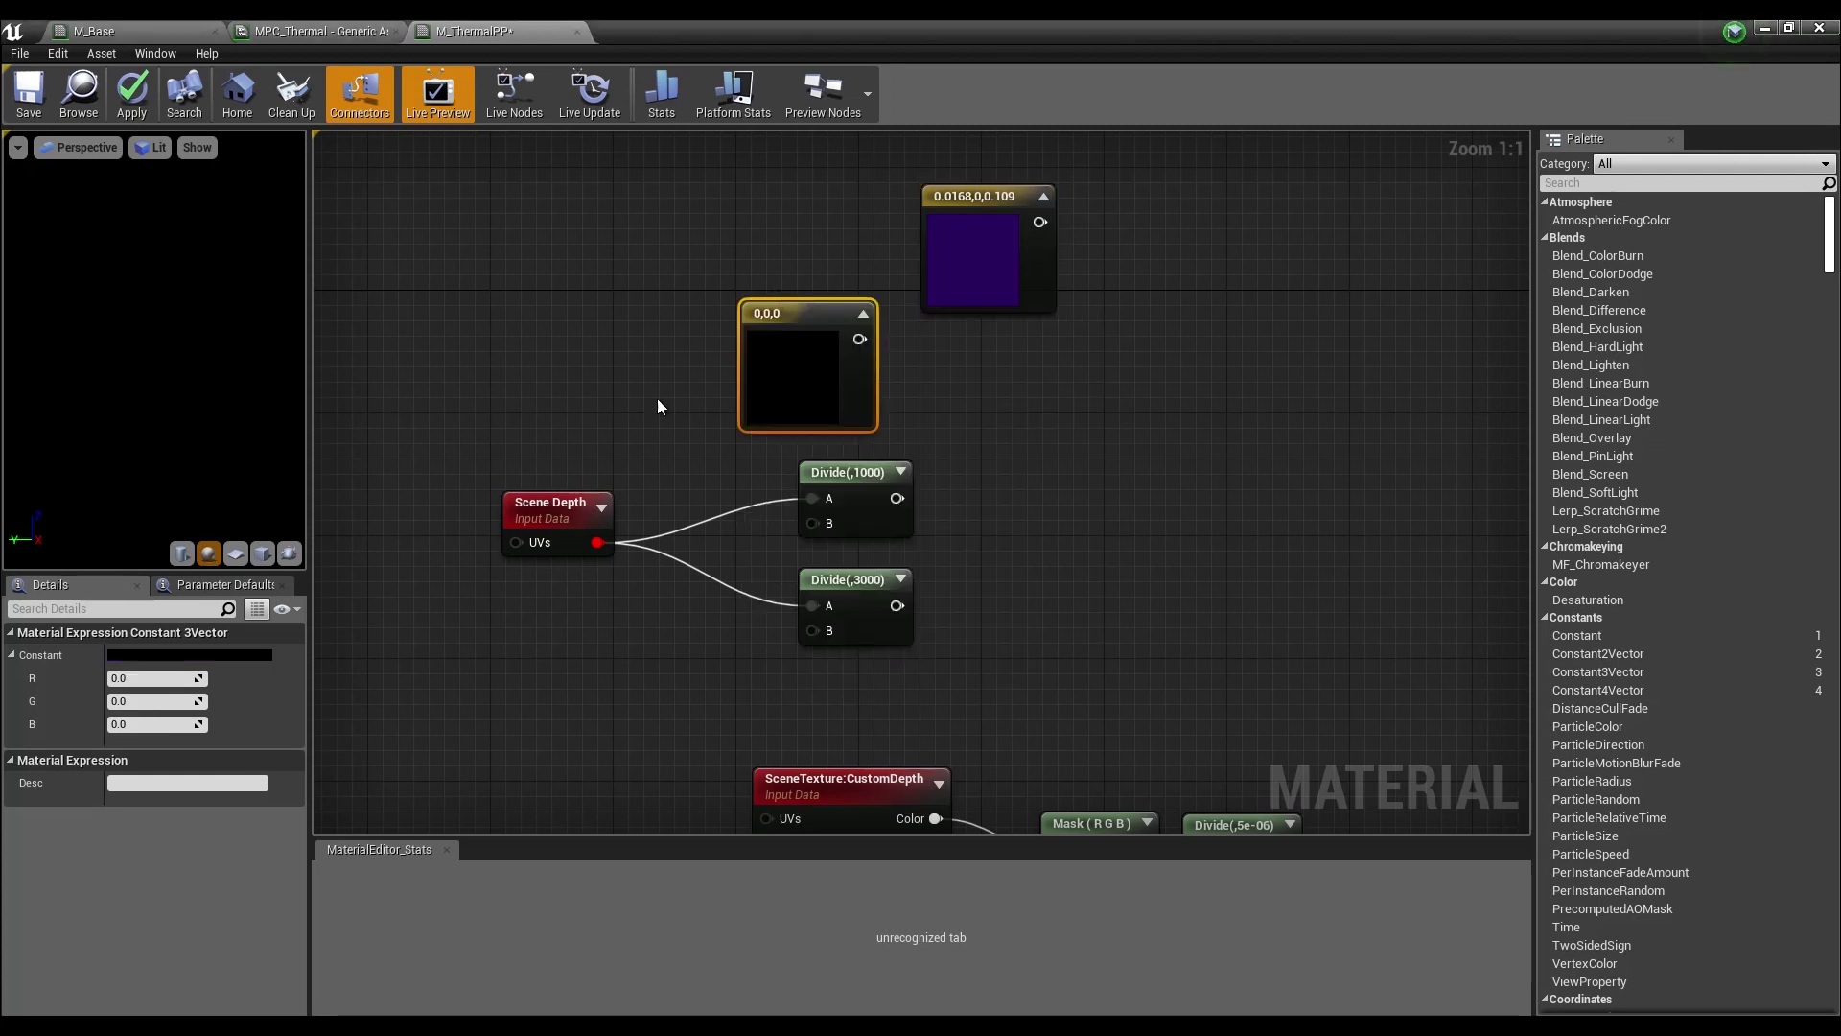
pyautogui.rightClick(38, 656)
pyautogui.click(88, 750)
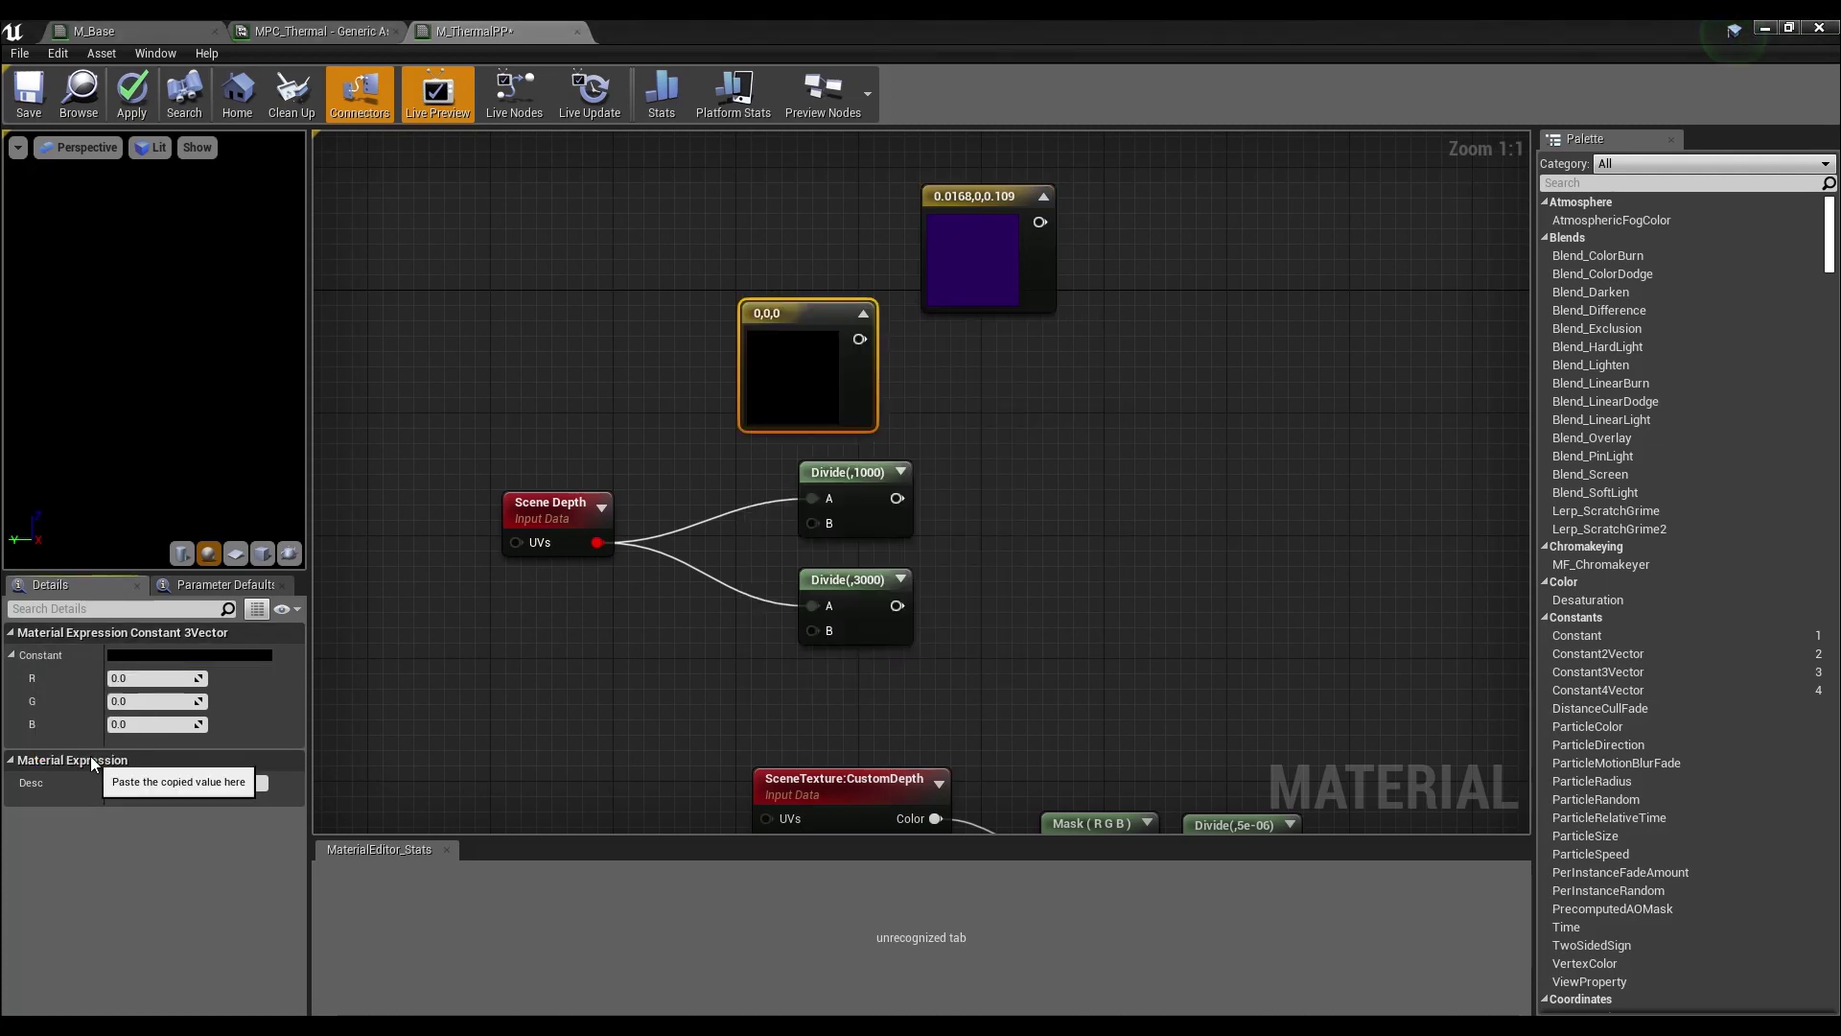
# - Collapse the previews of both colour constants and stack the 0.0168,0,0.109 node directly above the 0.0742,0,0.216 node
pyautogui.moveTo(974, 226); pyautogui.dragTo(989, 196)
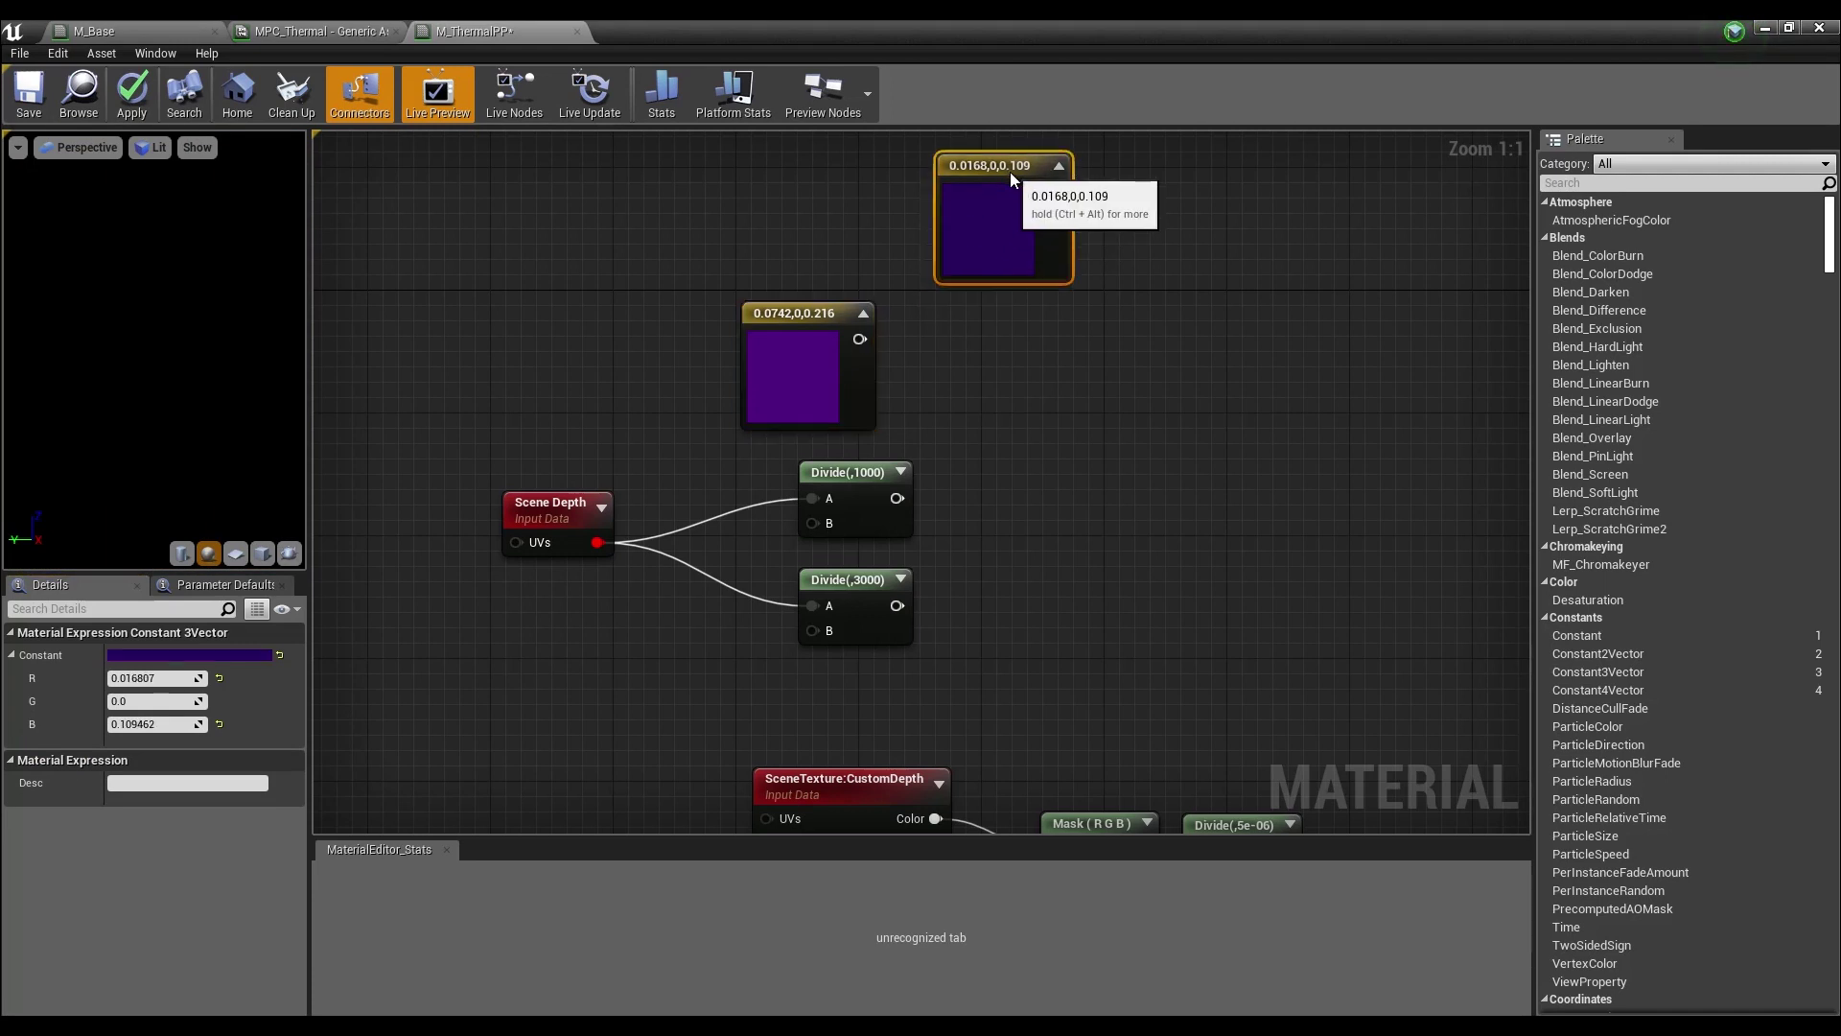
pyautogui.click(863, 314)
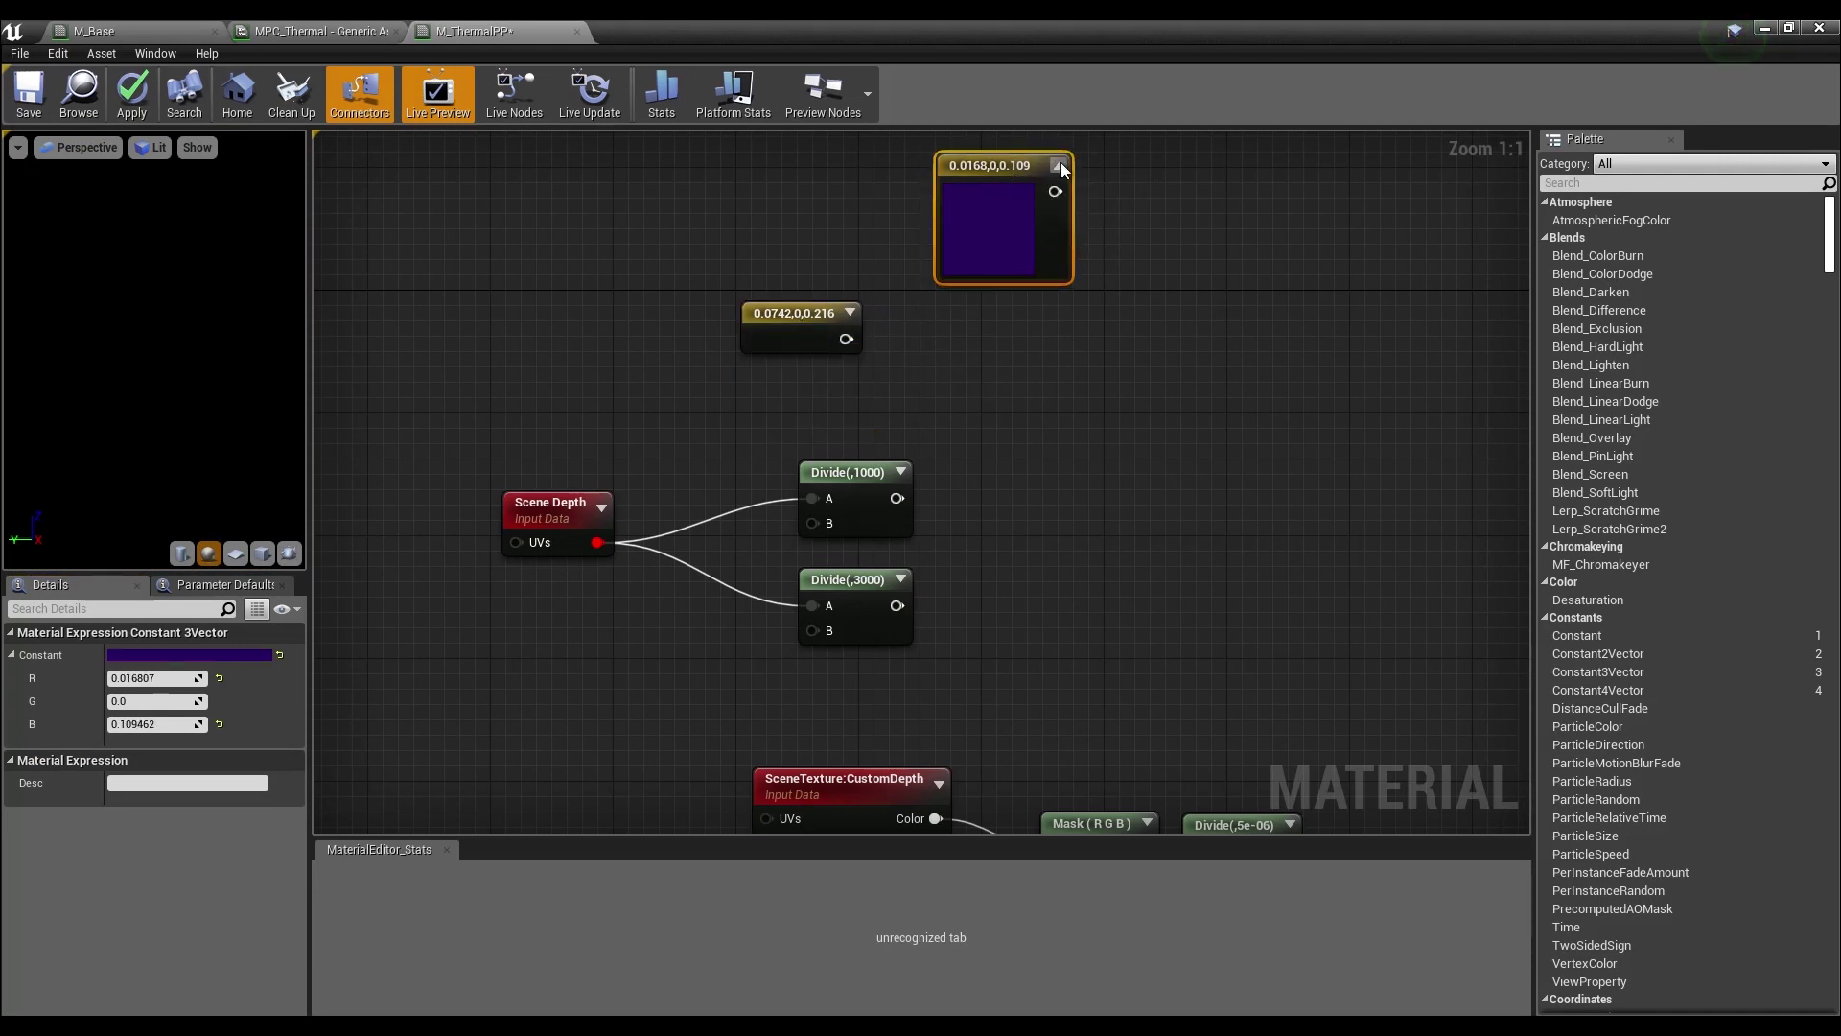
pyautogui.click(1057, 167)
pyautogui.moveTo(989, 168); pyautogui.dragTo(877, 273)
# - Add a Lerp (LinearInterpolate) node with the 0.0168,0,0.109 constant feeding A and the 0.0742,0,0.216 constant feeding B
pyautogui.moveTo(1015, 309); pyautogui.dragTo(1051, 282)
pyautogui.write('lerp')
pyautogui.press('Up')
pyautogui.press('Up')
pyautogui.press('Up')
pyautogui.press('Up')
pyautogui.press('Up')
pyautogui.press('Up')
pyautogui.press('Up')
pyautogui.press('Up')
pyautogui.press('Up')
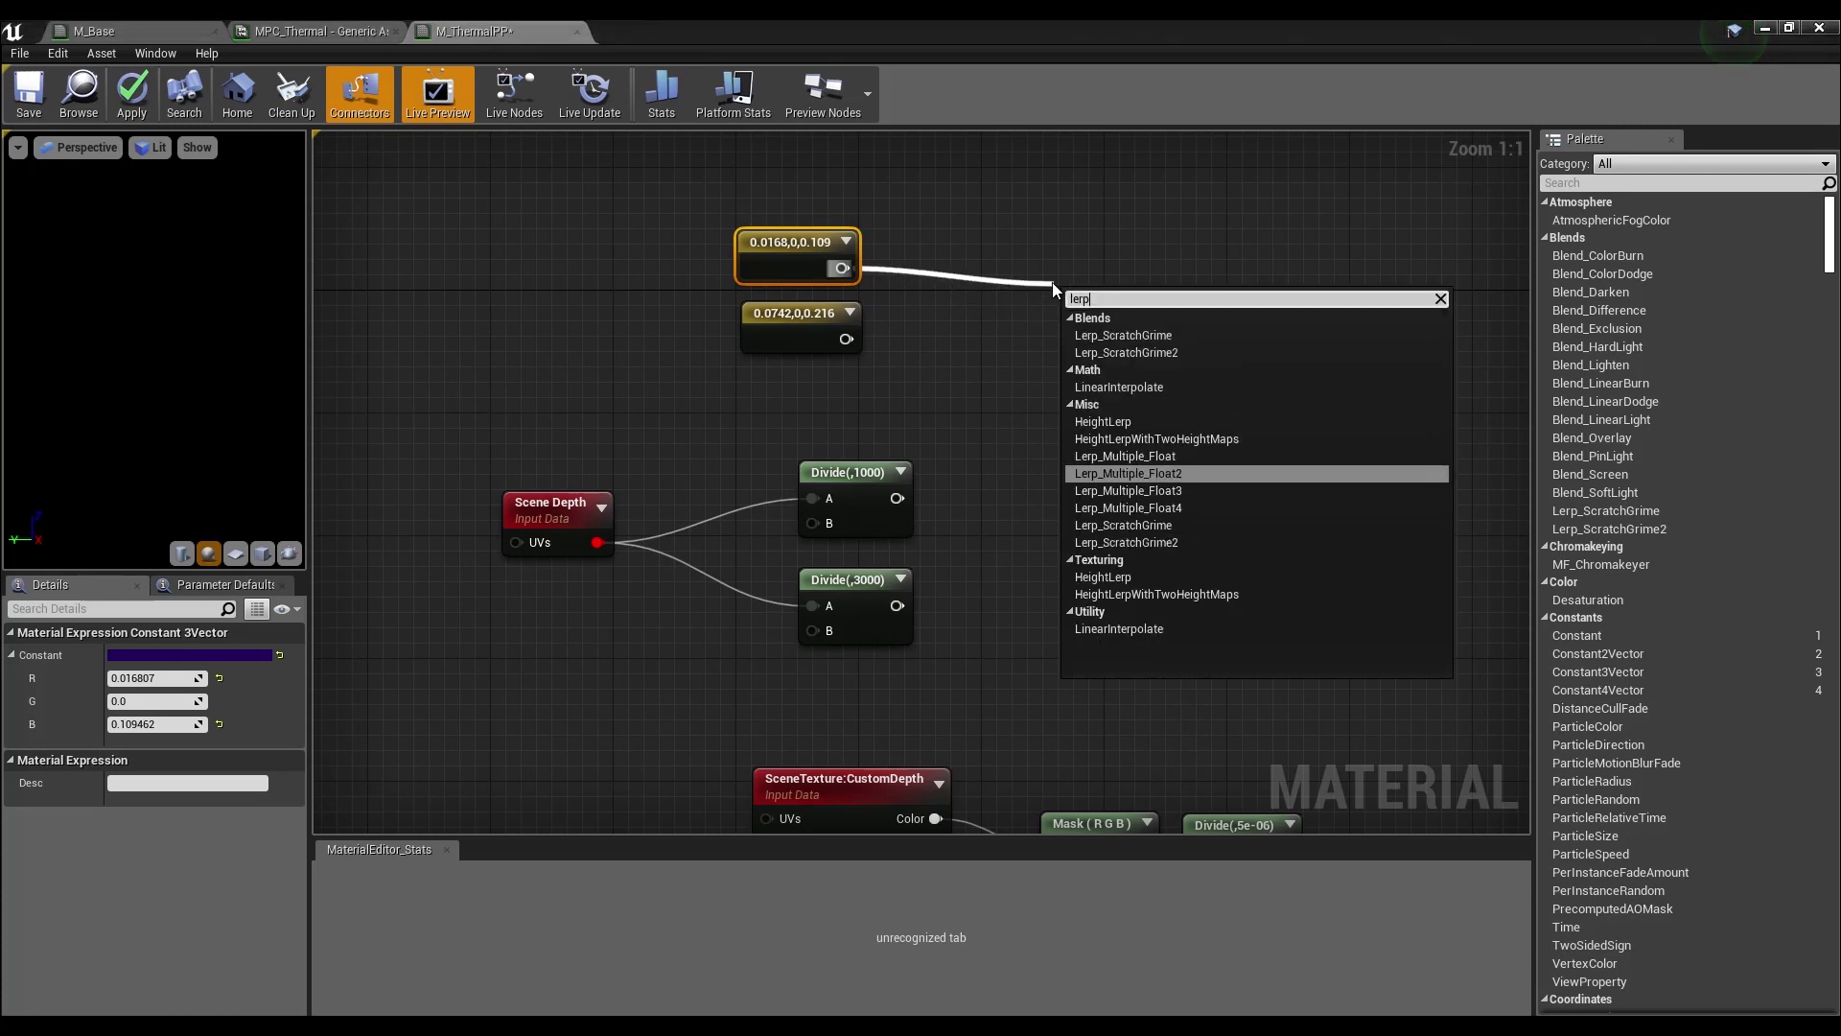
pyautogui.press('Return')
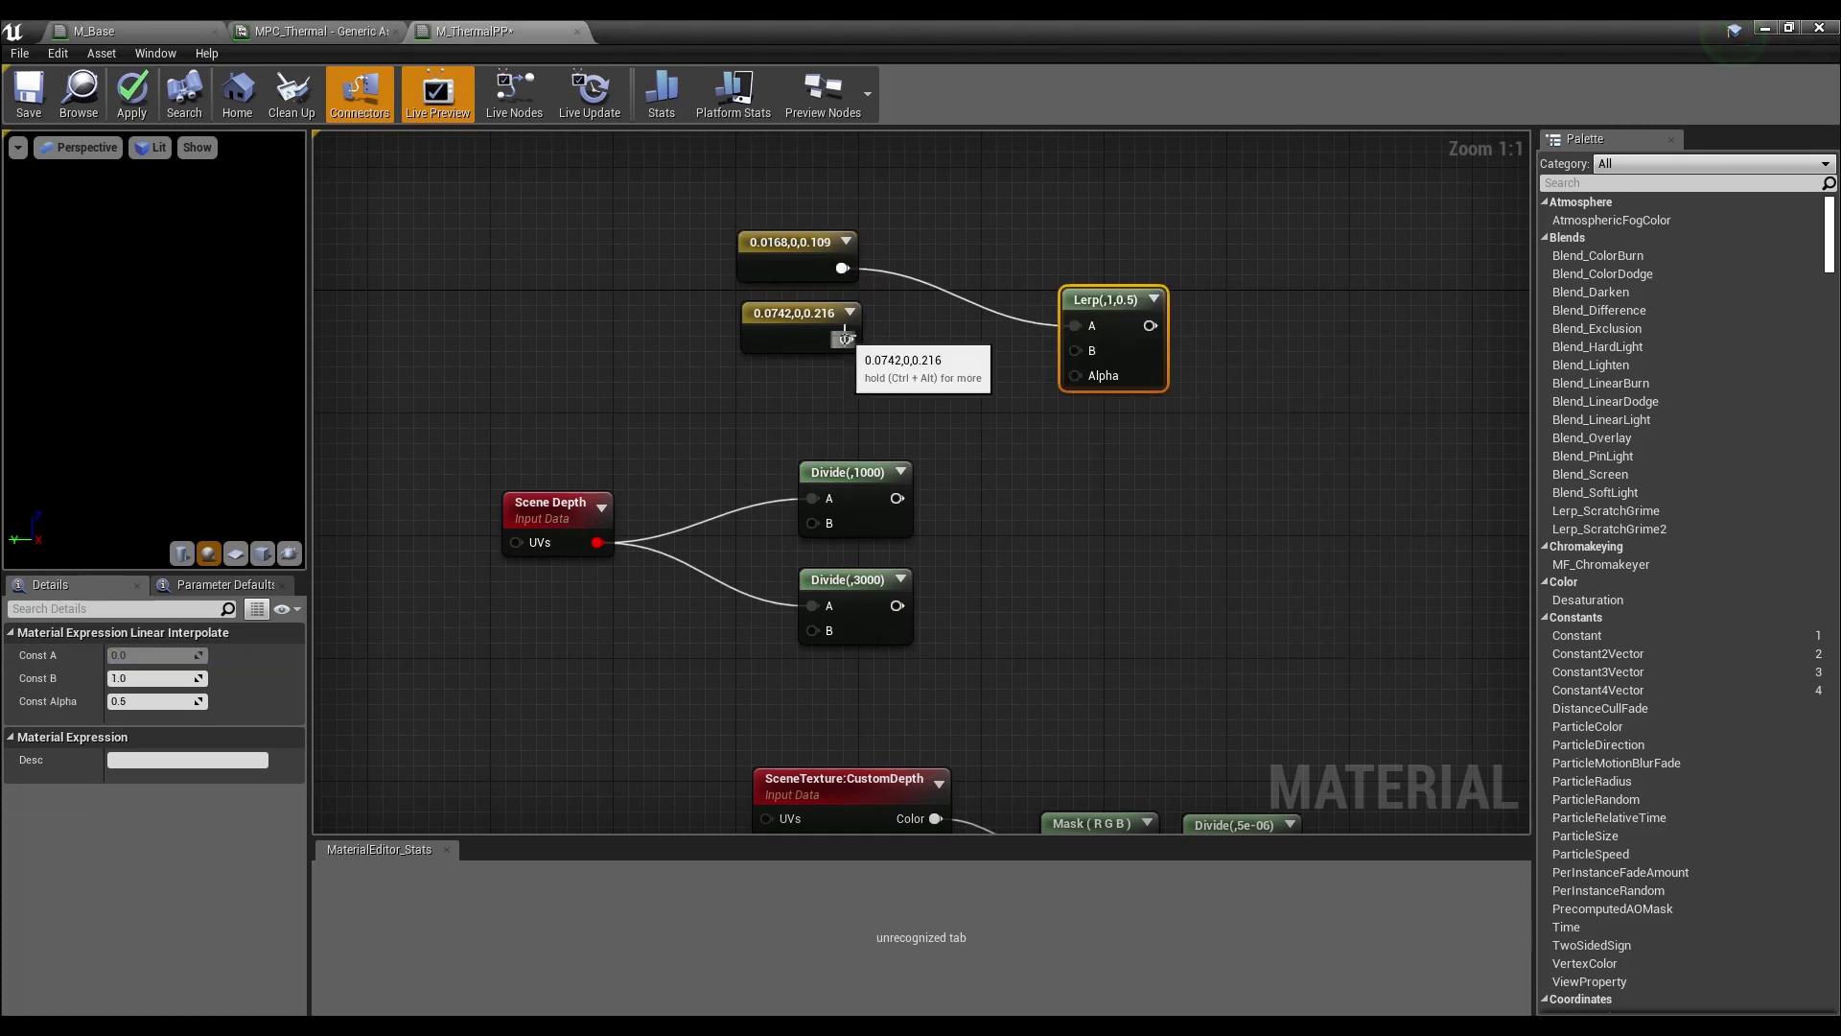
pyautogui.moveTo(846, 339); pyautogui.dragTo(1097, 263)
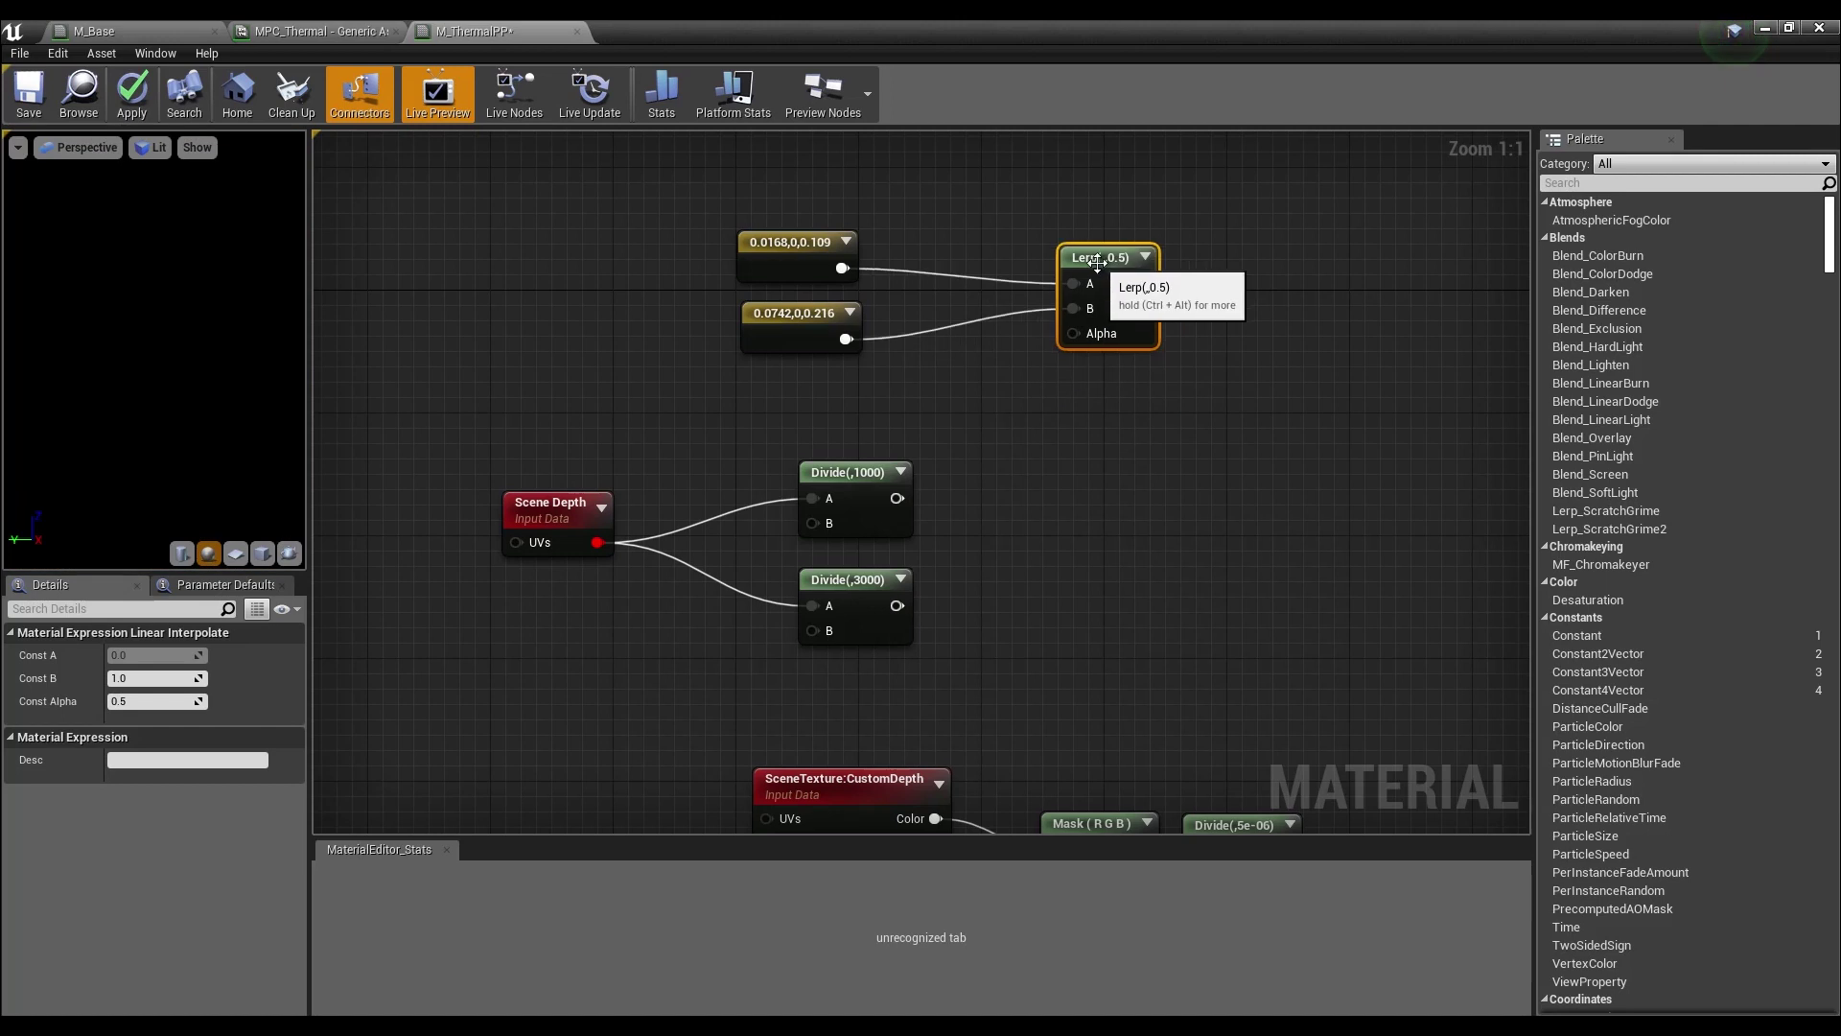
# - Clamp the Divide(,1000) output with a new Clamp node, shift these nodes closer to Scene Depth, and connect the Clamp to the Lerp's Alpha
pyautogui.moveTo(897, 498); pyautogui.dragTo(985, 494)
pyautogui.write('clamp')
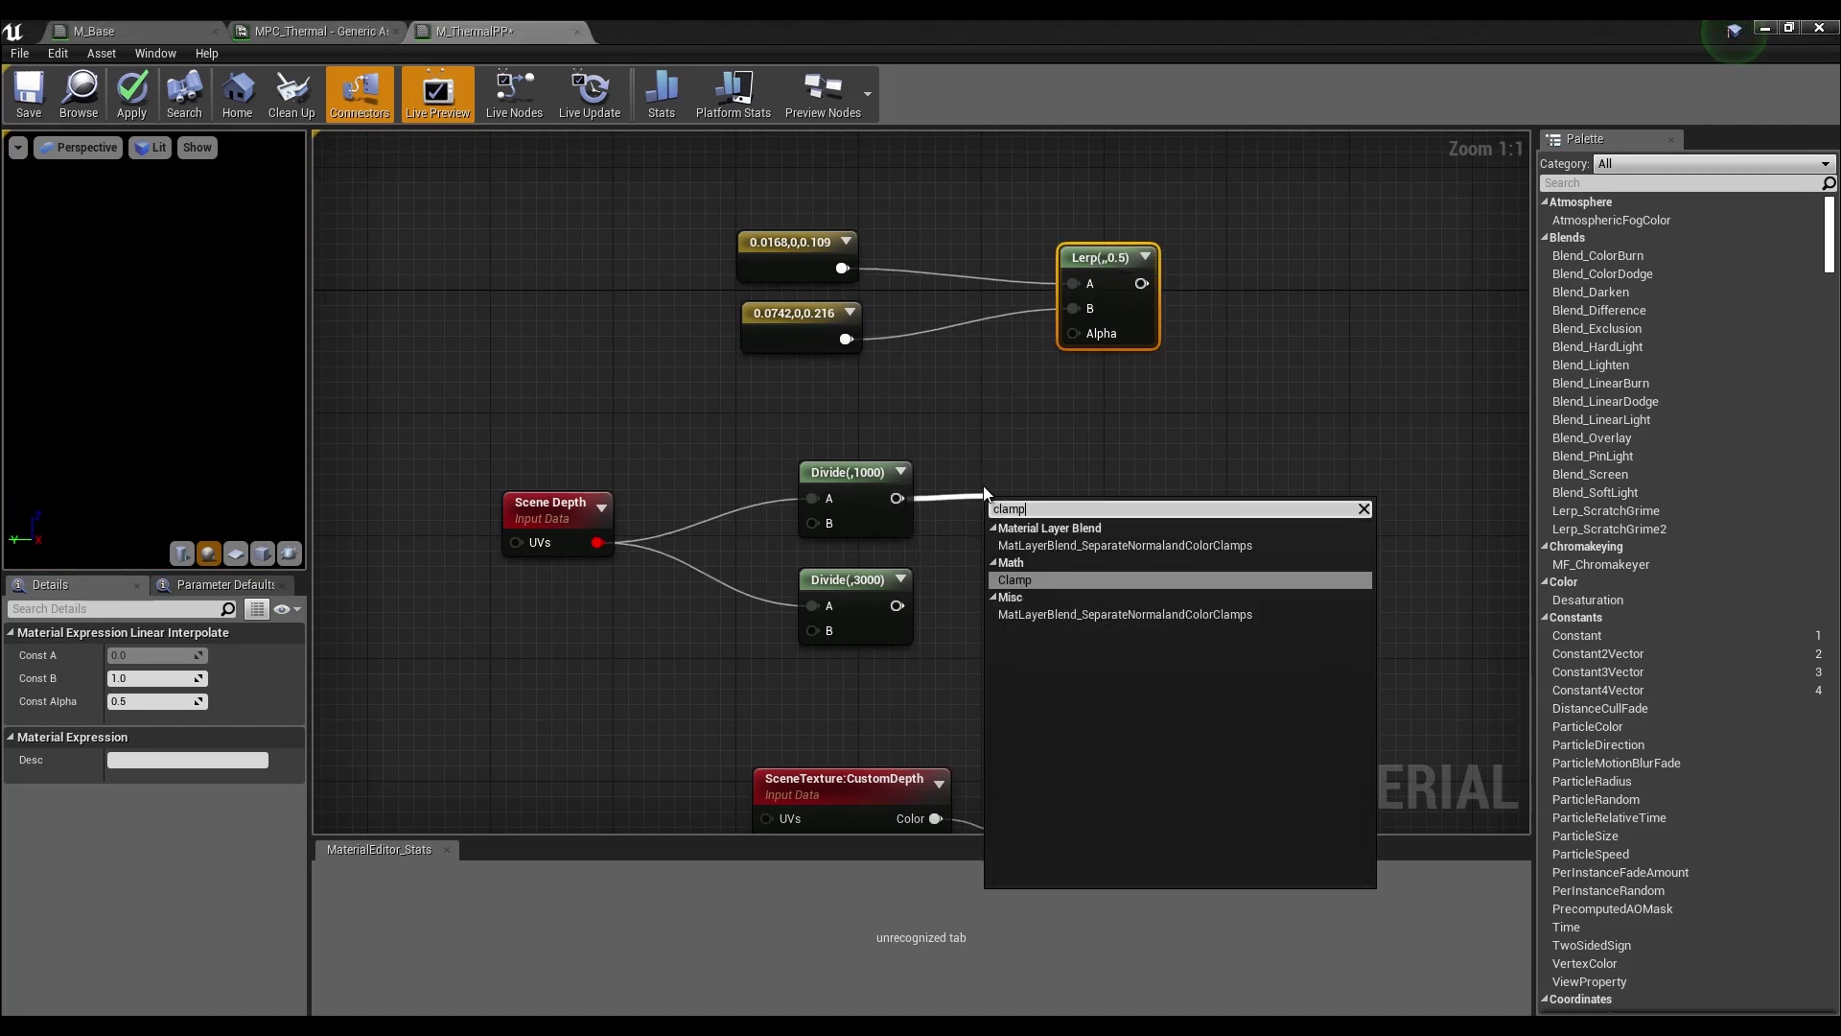
pyautogui.press('Return')
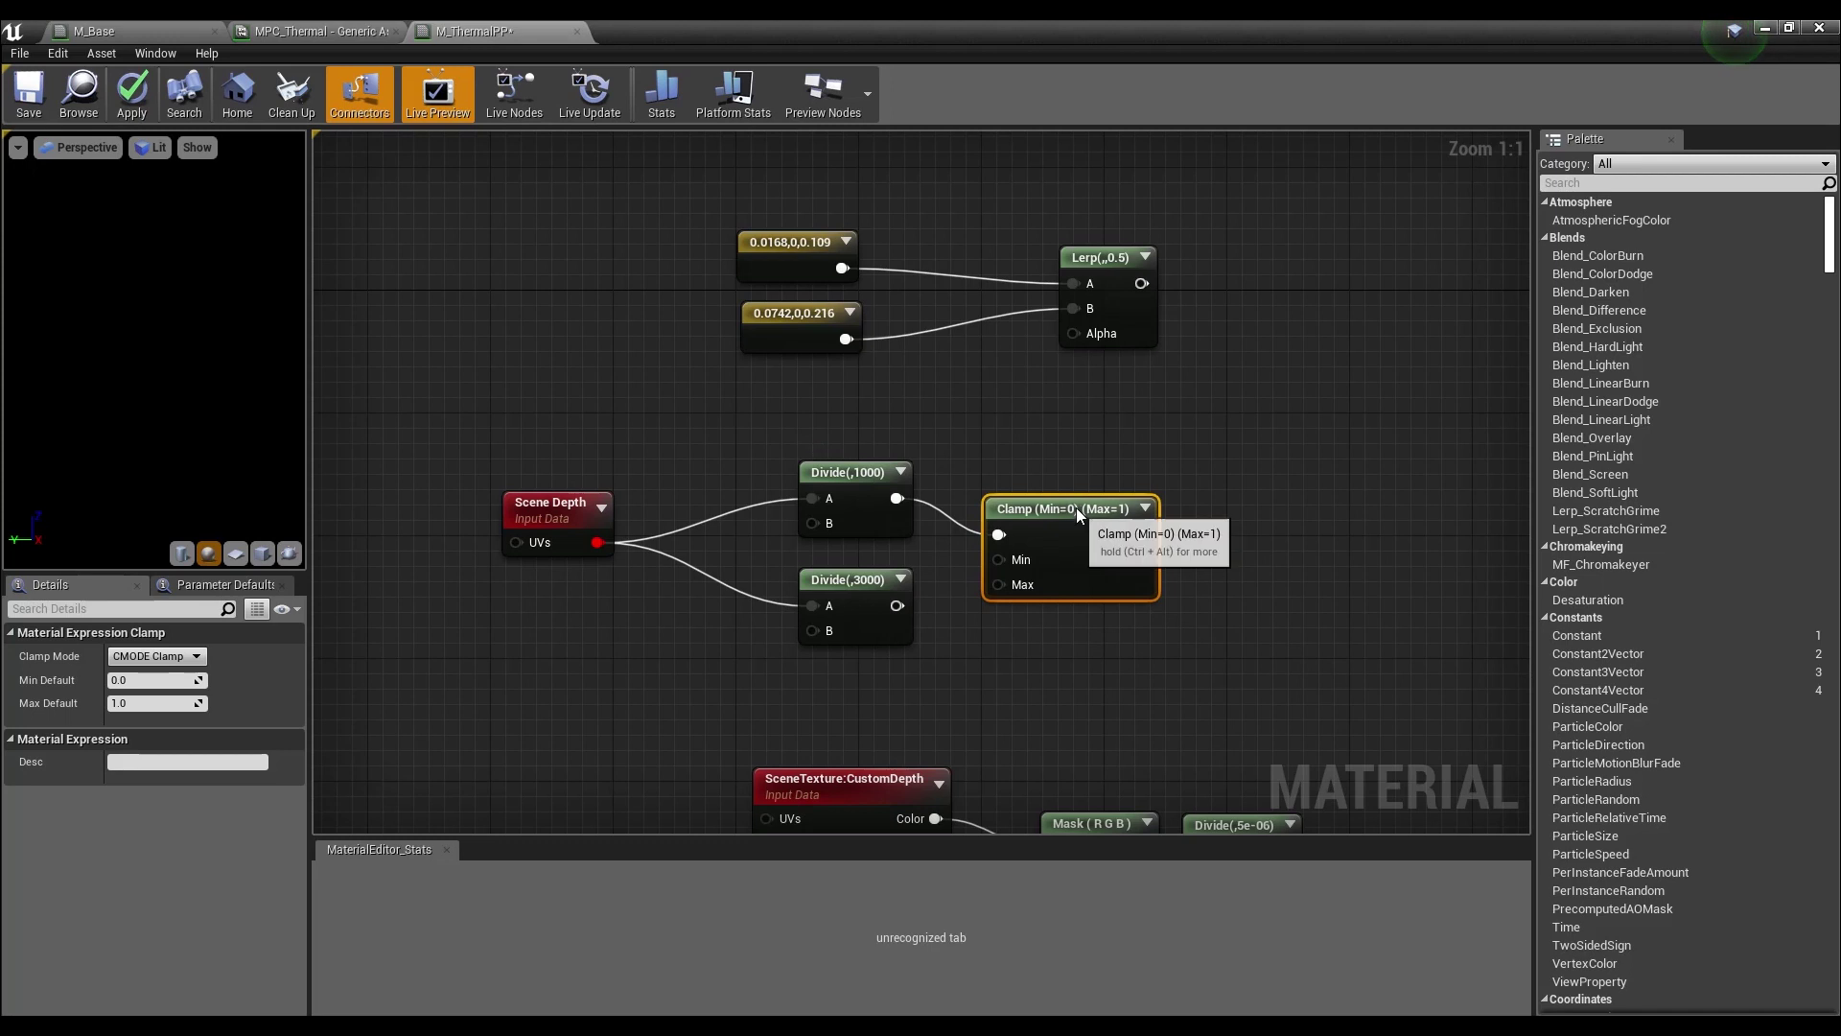
pyautogui.moveTo(1069, 508); pyautogui.dragTo(1036, 471)
pyautogui.moveTo(526, 464); pyautogui.dragTo(901, 534)
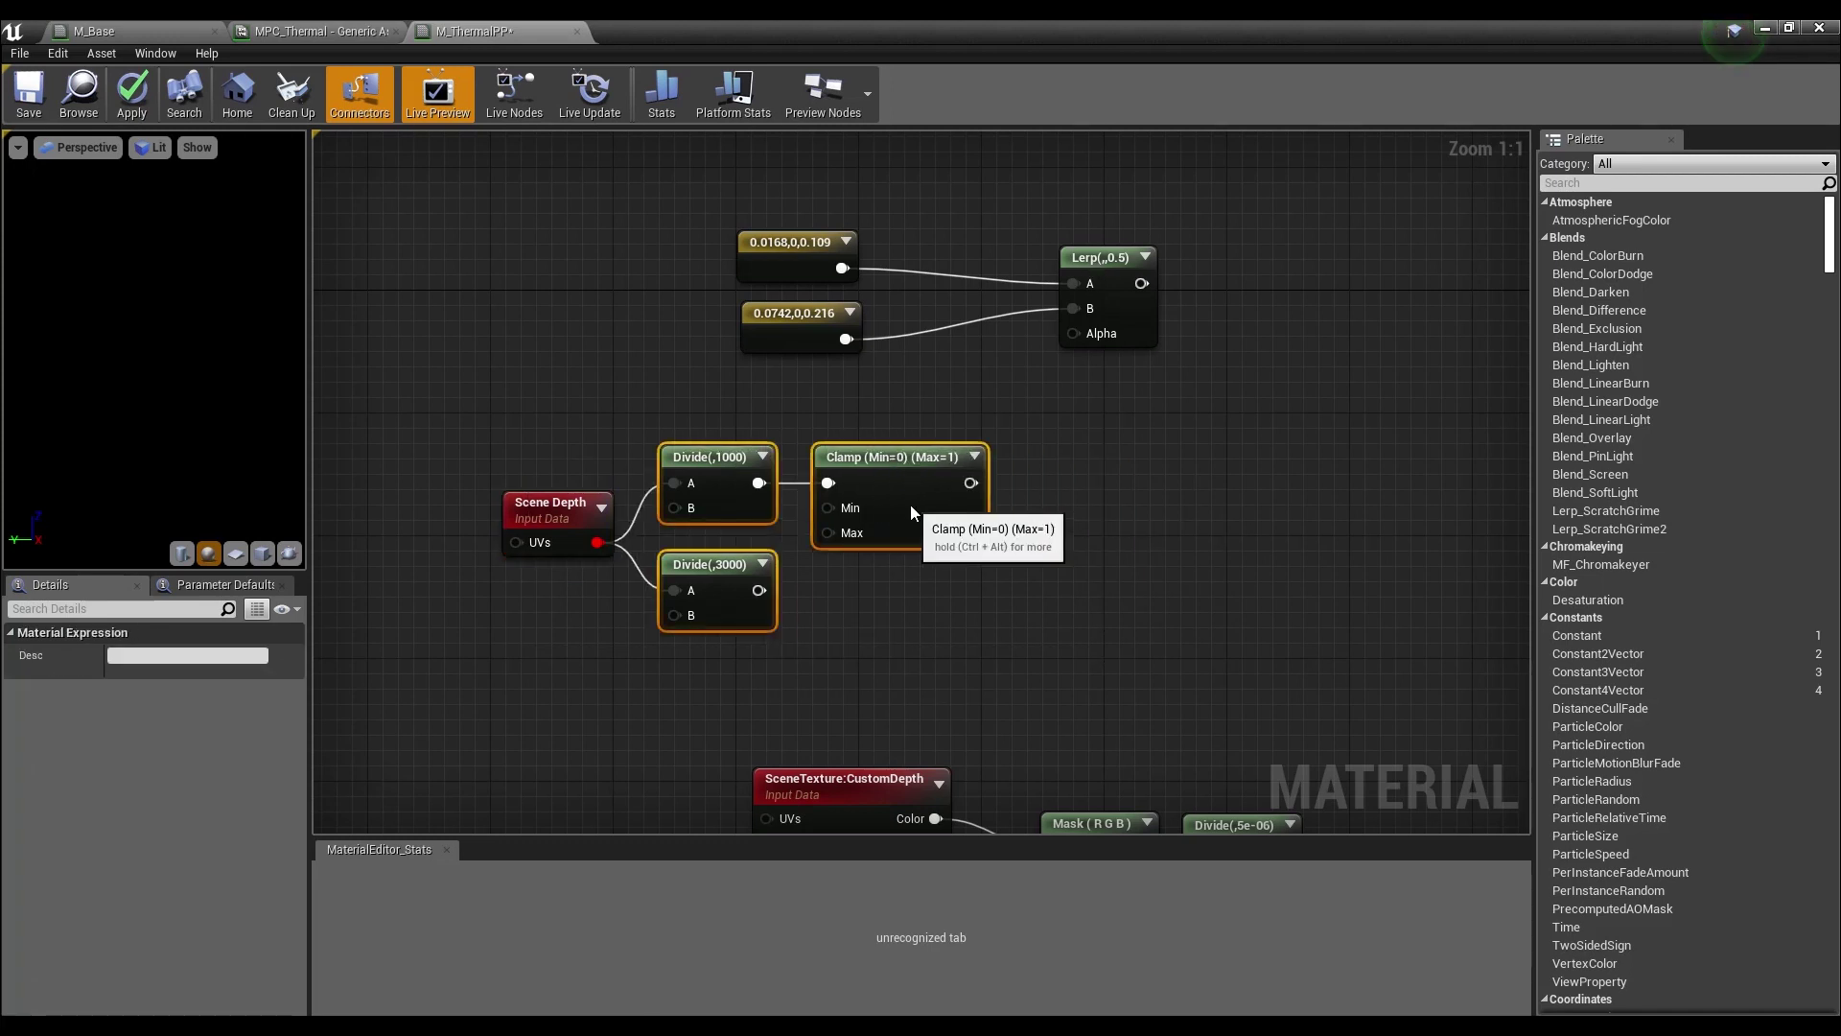
pyautogui.click(1061, 518)
pyautogui.moveTo(971, 483); pyautogui.dragTo(1081, 336)
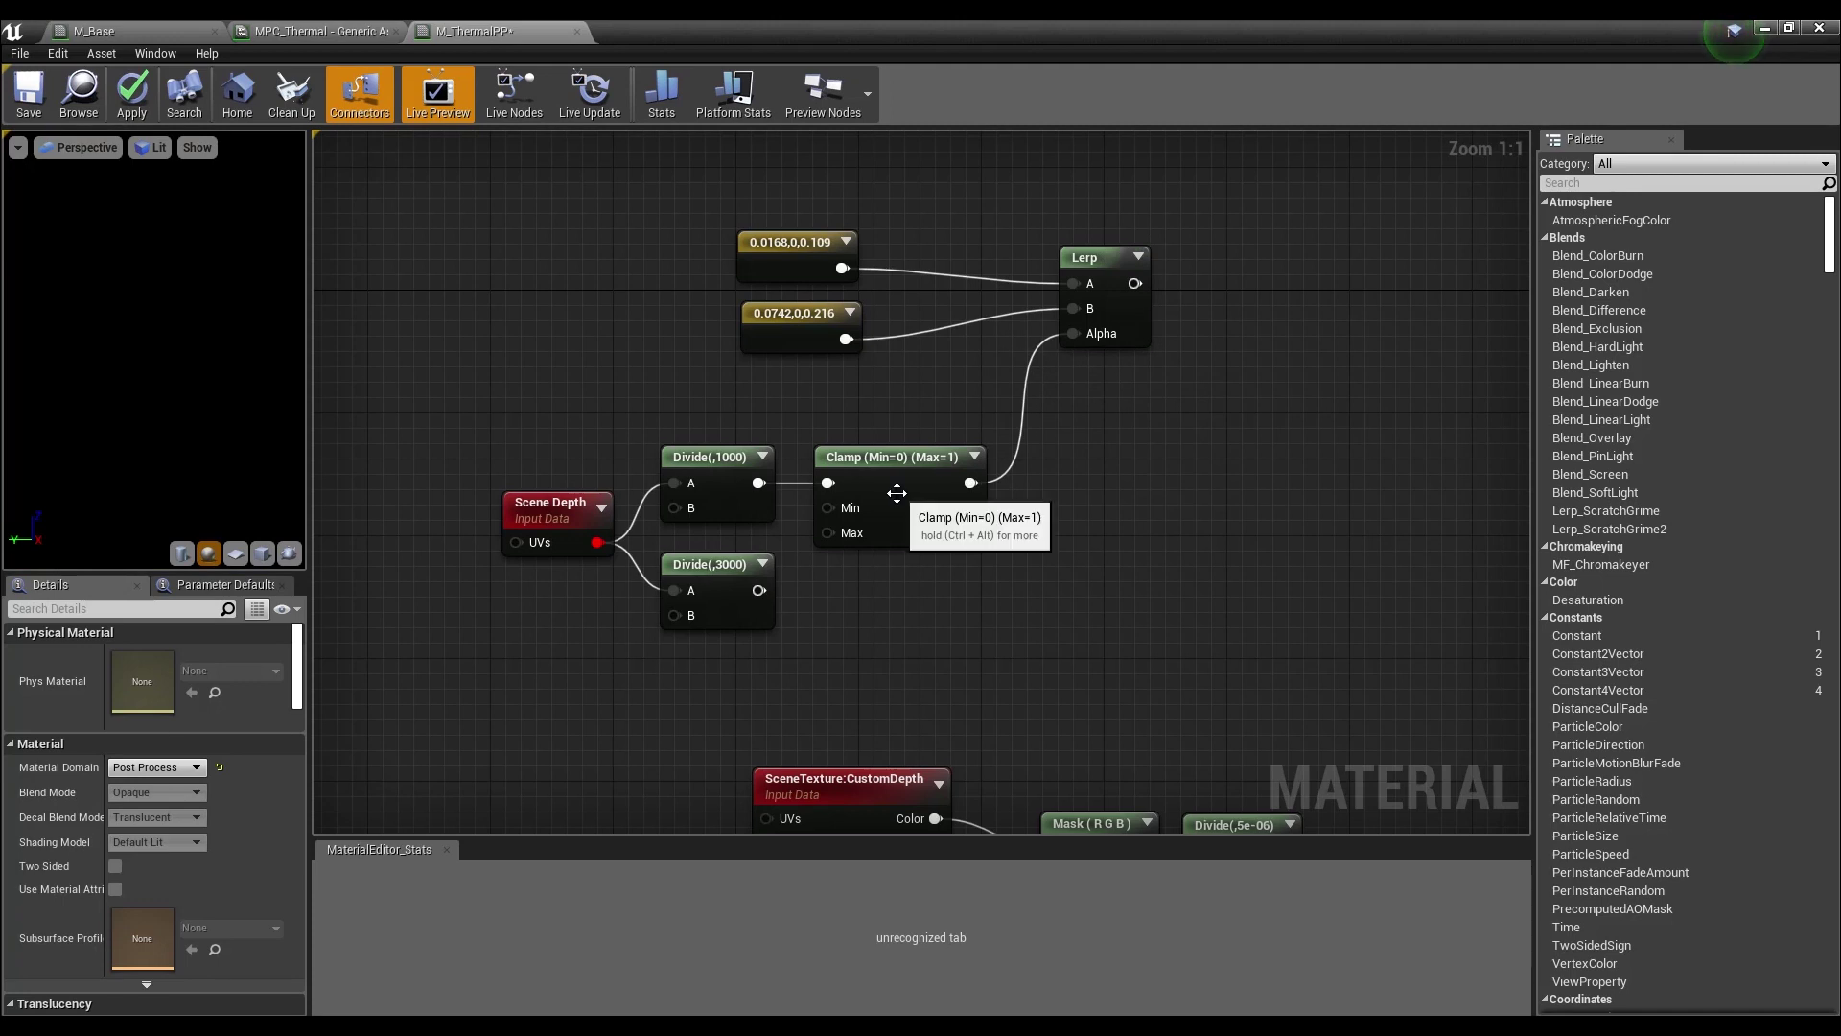
# - Add a Clamp node fed by the Divide(,3000) output, below the first Clamp
pyautogui.moveTo(759, 590); pyautogui.dragTo(912, 571)
pyautogui.write('clamp')
pyautogui.press('Return')
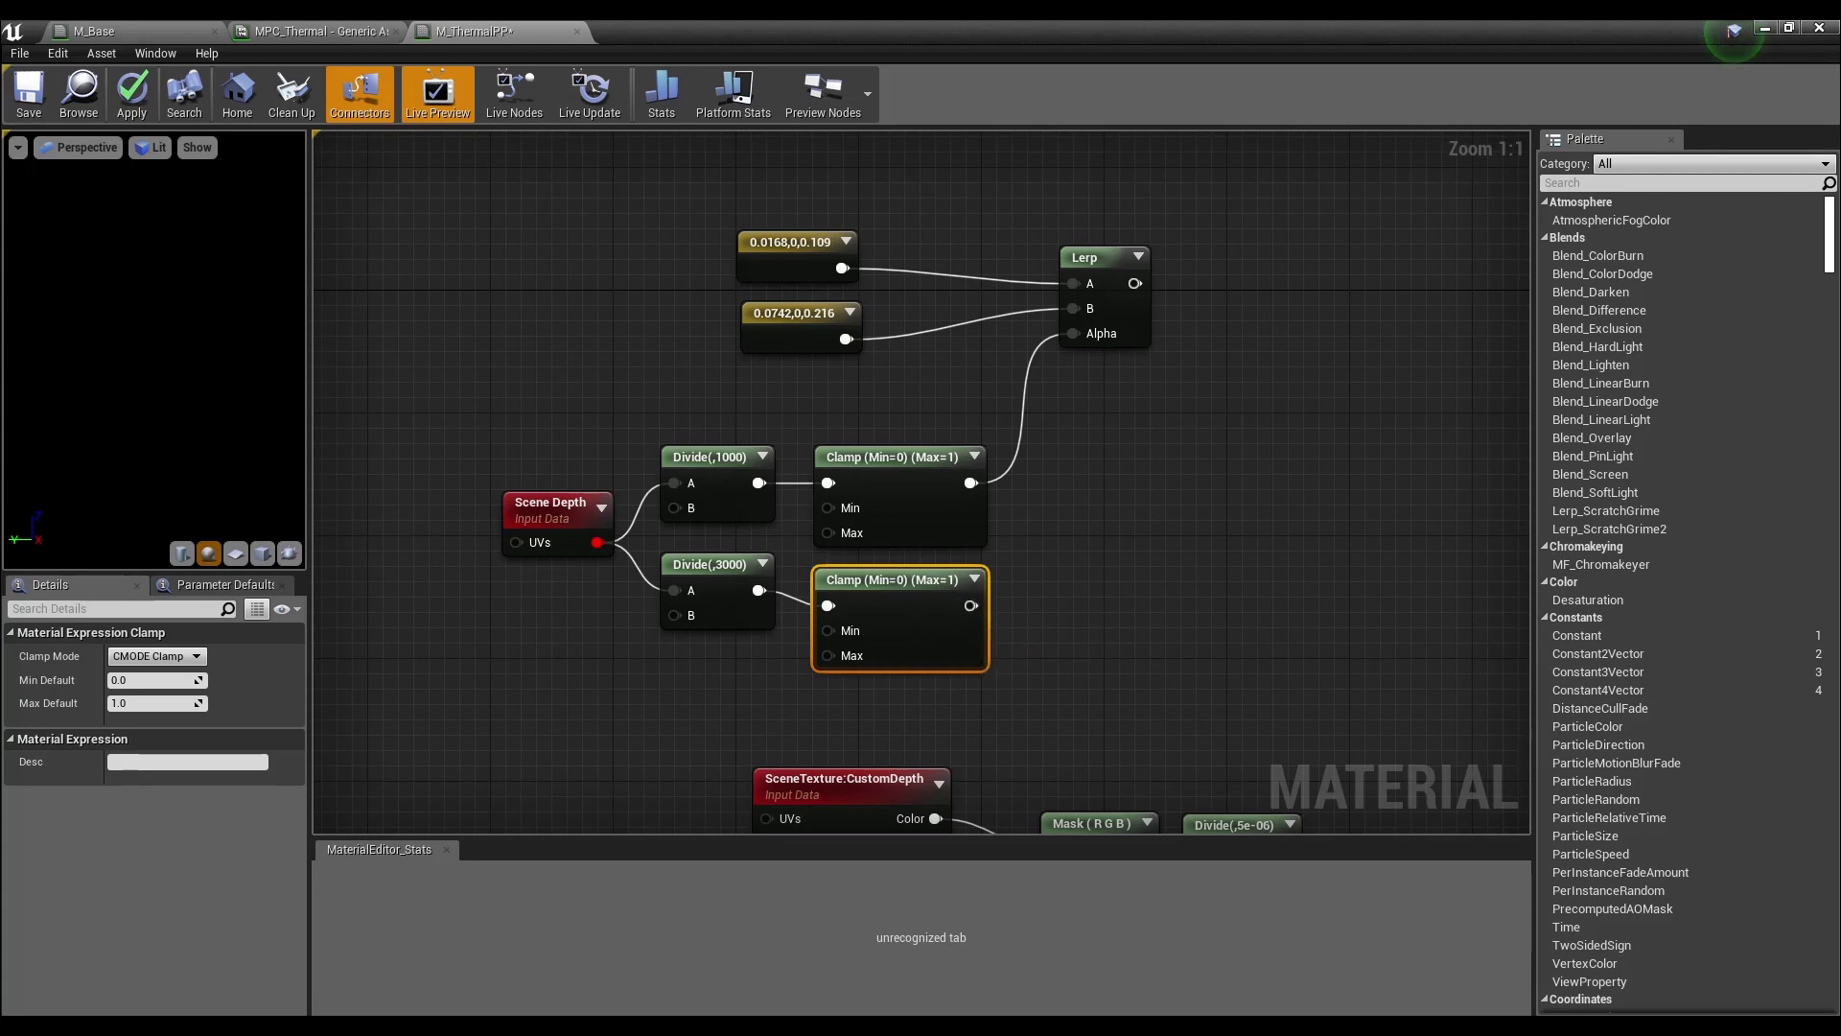
# - Add a third Constant3Vector beyond the Clamp nodes, paste in R 0.001214, G 0.0, B 0.068478, and collapse its preview
pyautogui.rightClick(1266, 479)
pyautogui.write('con')
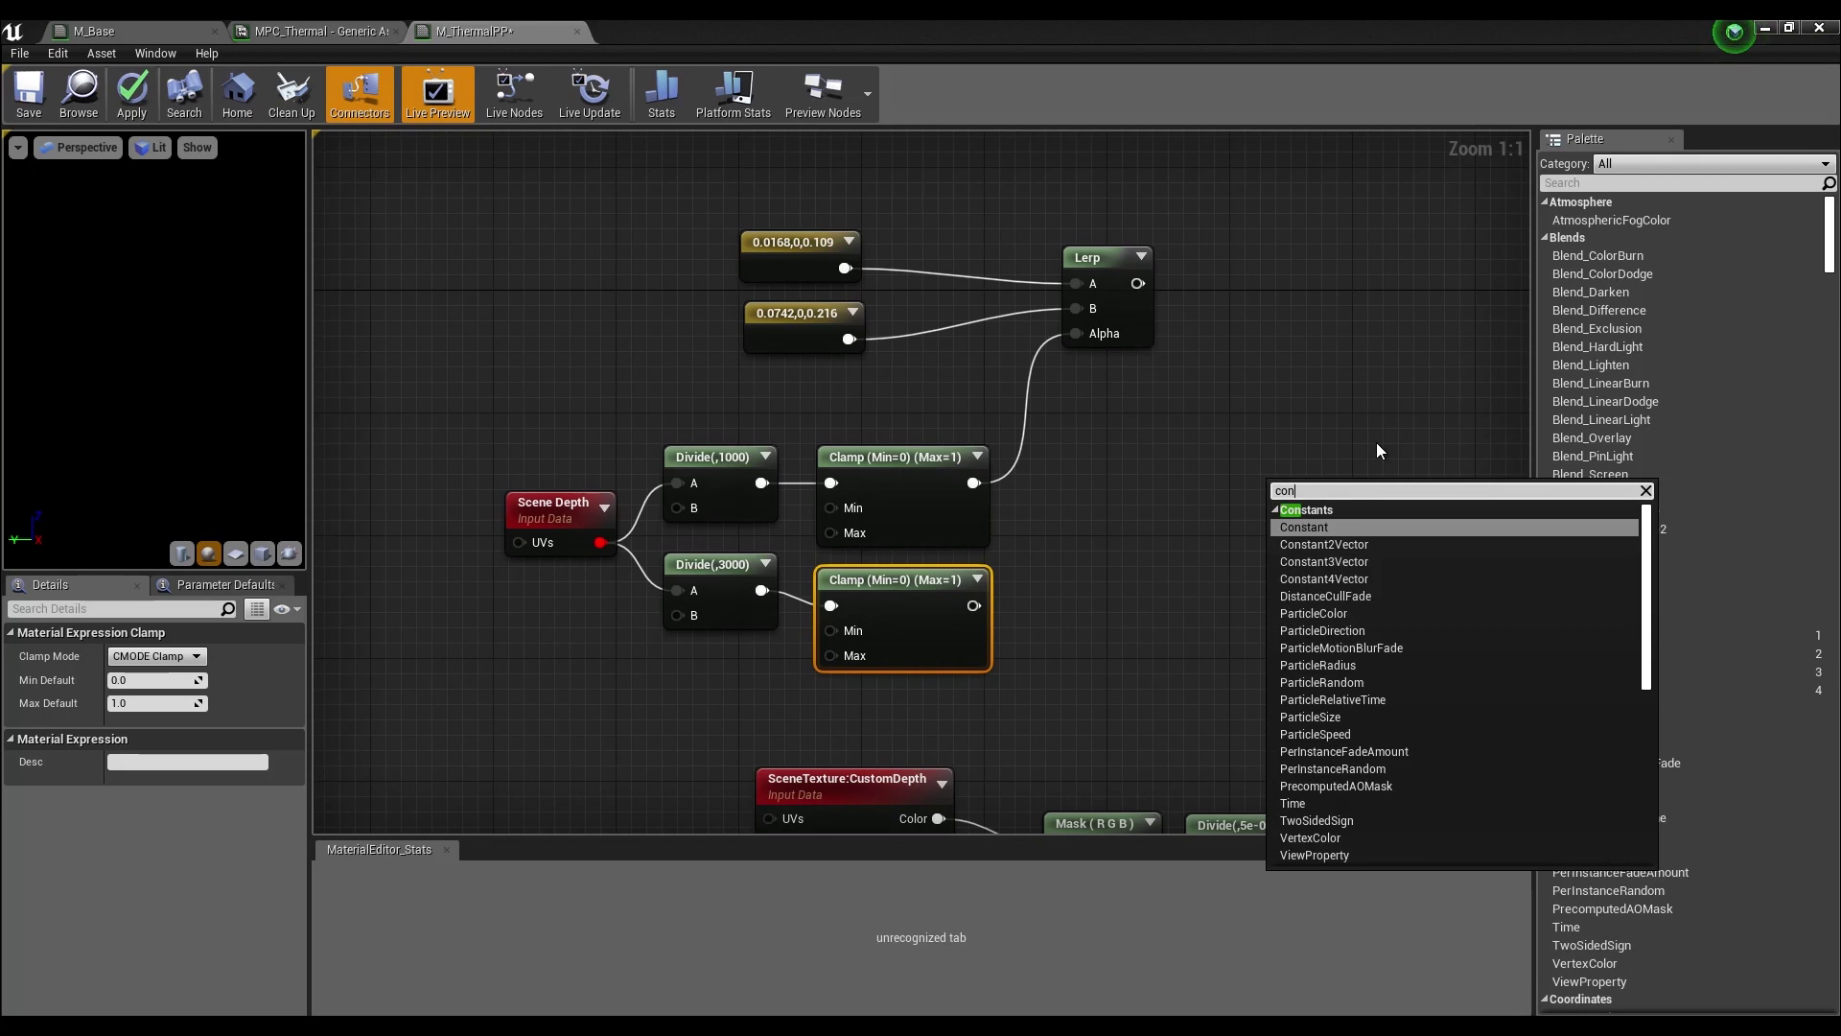
pyautogui.press('Down')
pyautogui.press('Down')
pyautogui.press('Return')
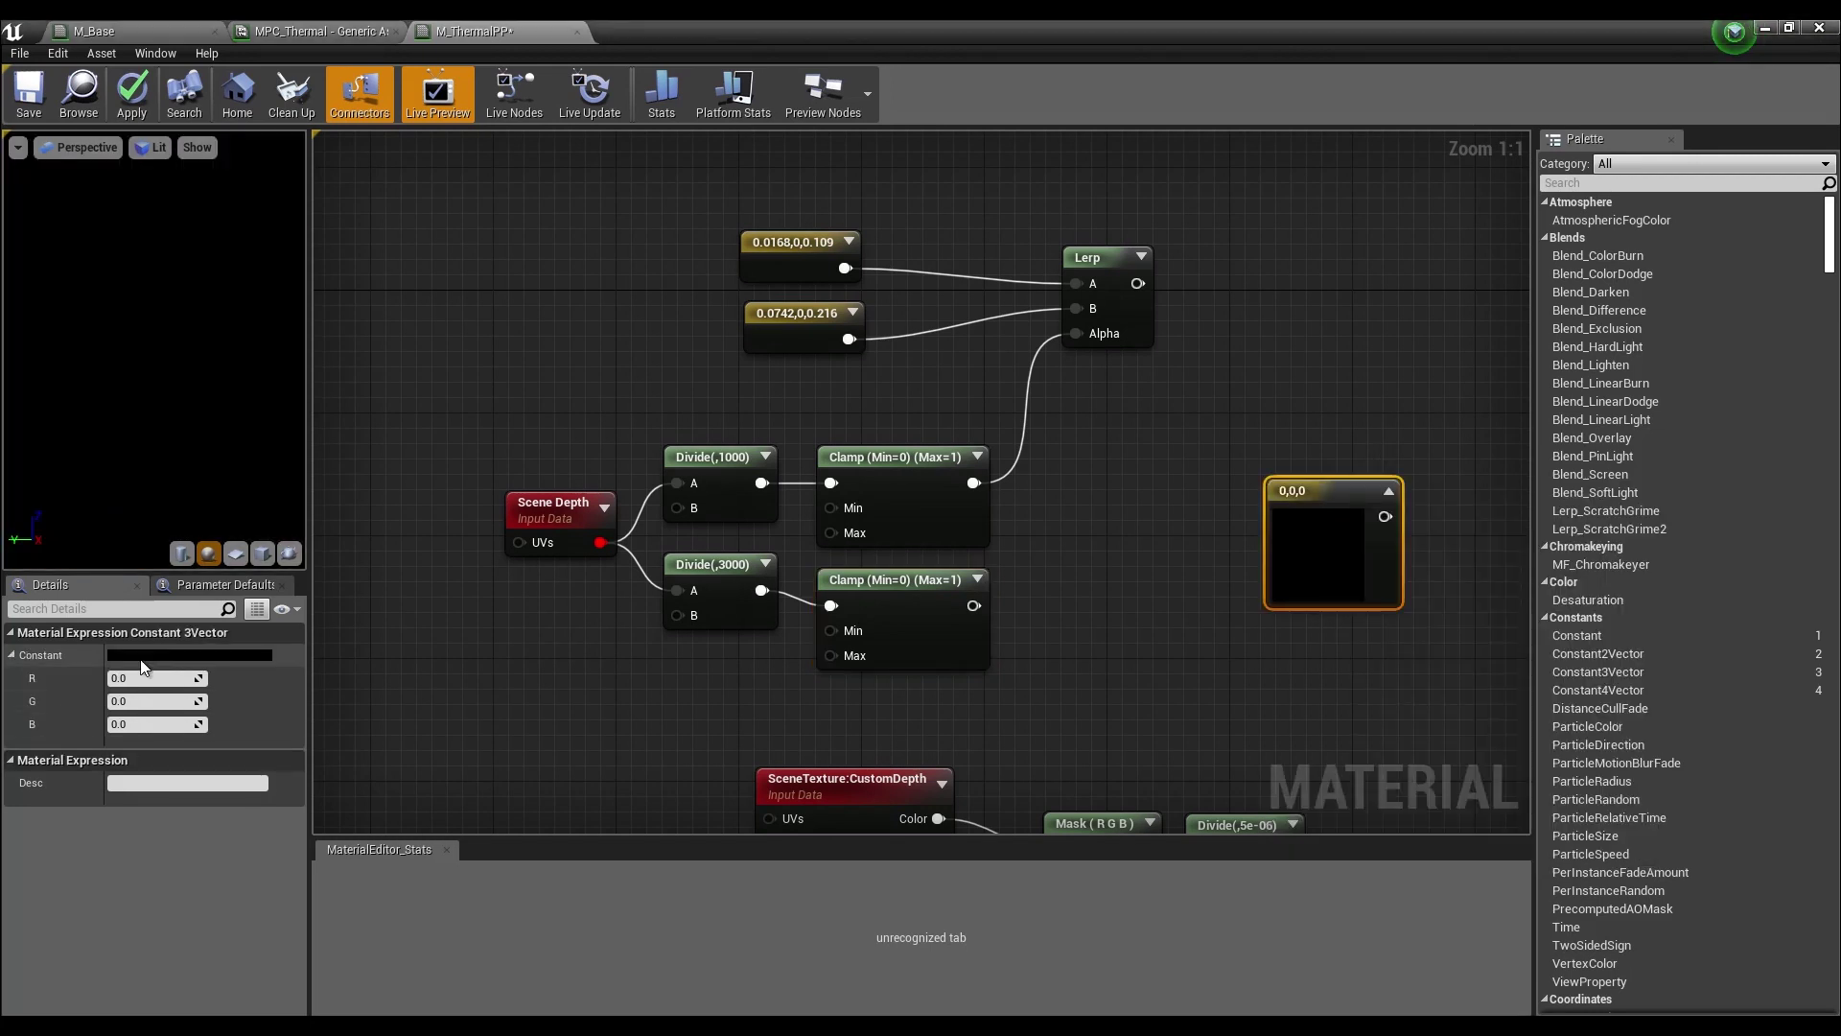
pyautogui.rightClick(63, 655)
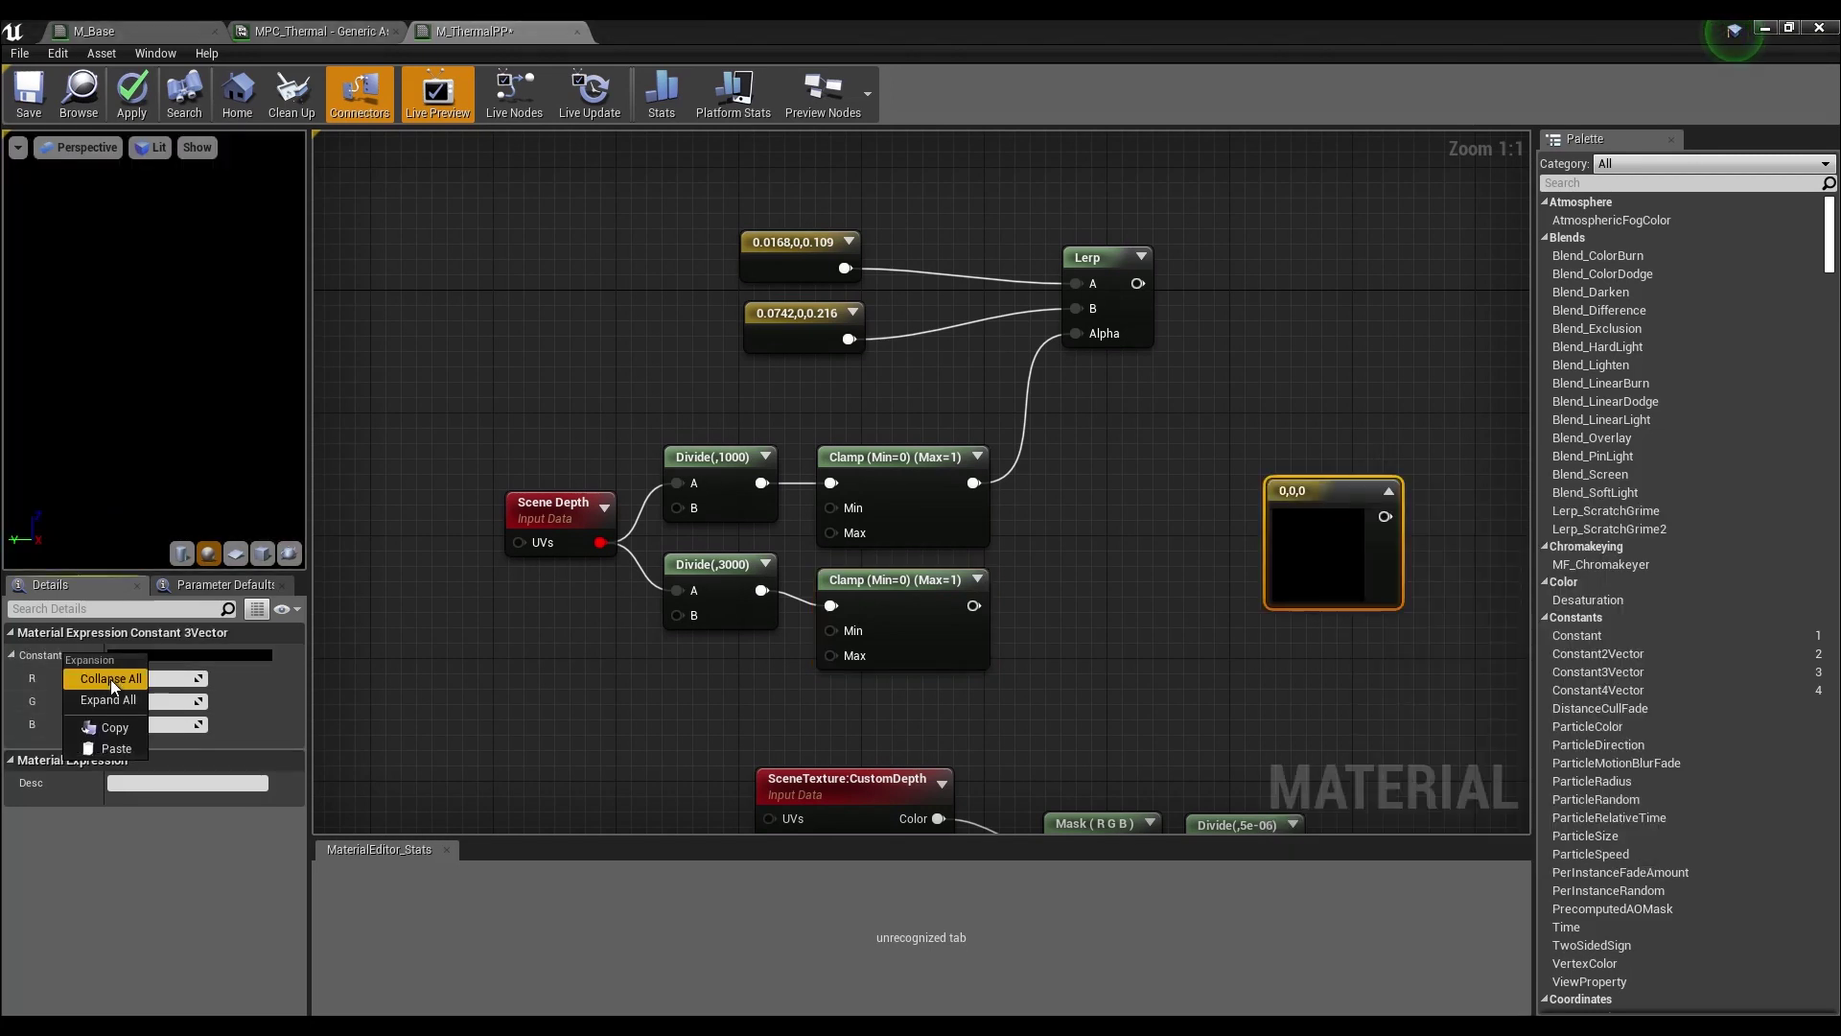
pyautogui.click(120, 753)
pyautogui.moveTo(1333, 493); pyautogui.dragTo(1283, 491)
pyautogui.moveTo(1305, 379); pyautogui.dragTo(1144, 400, button='right')
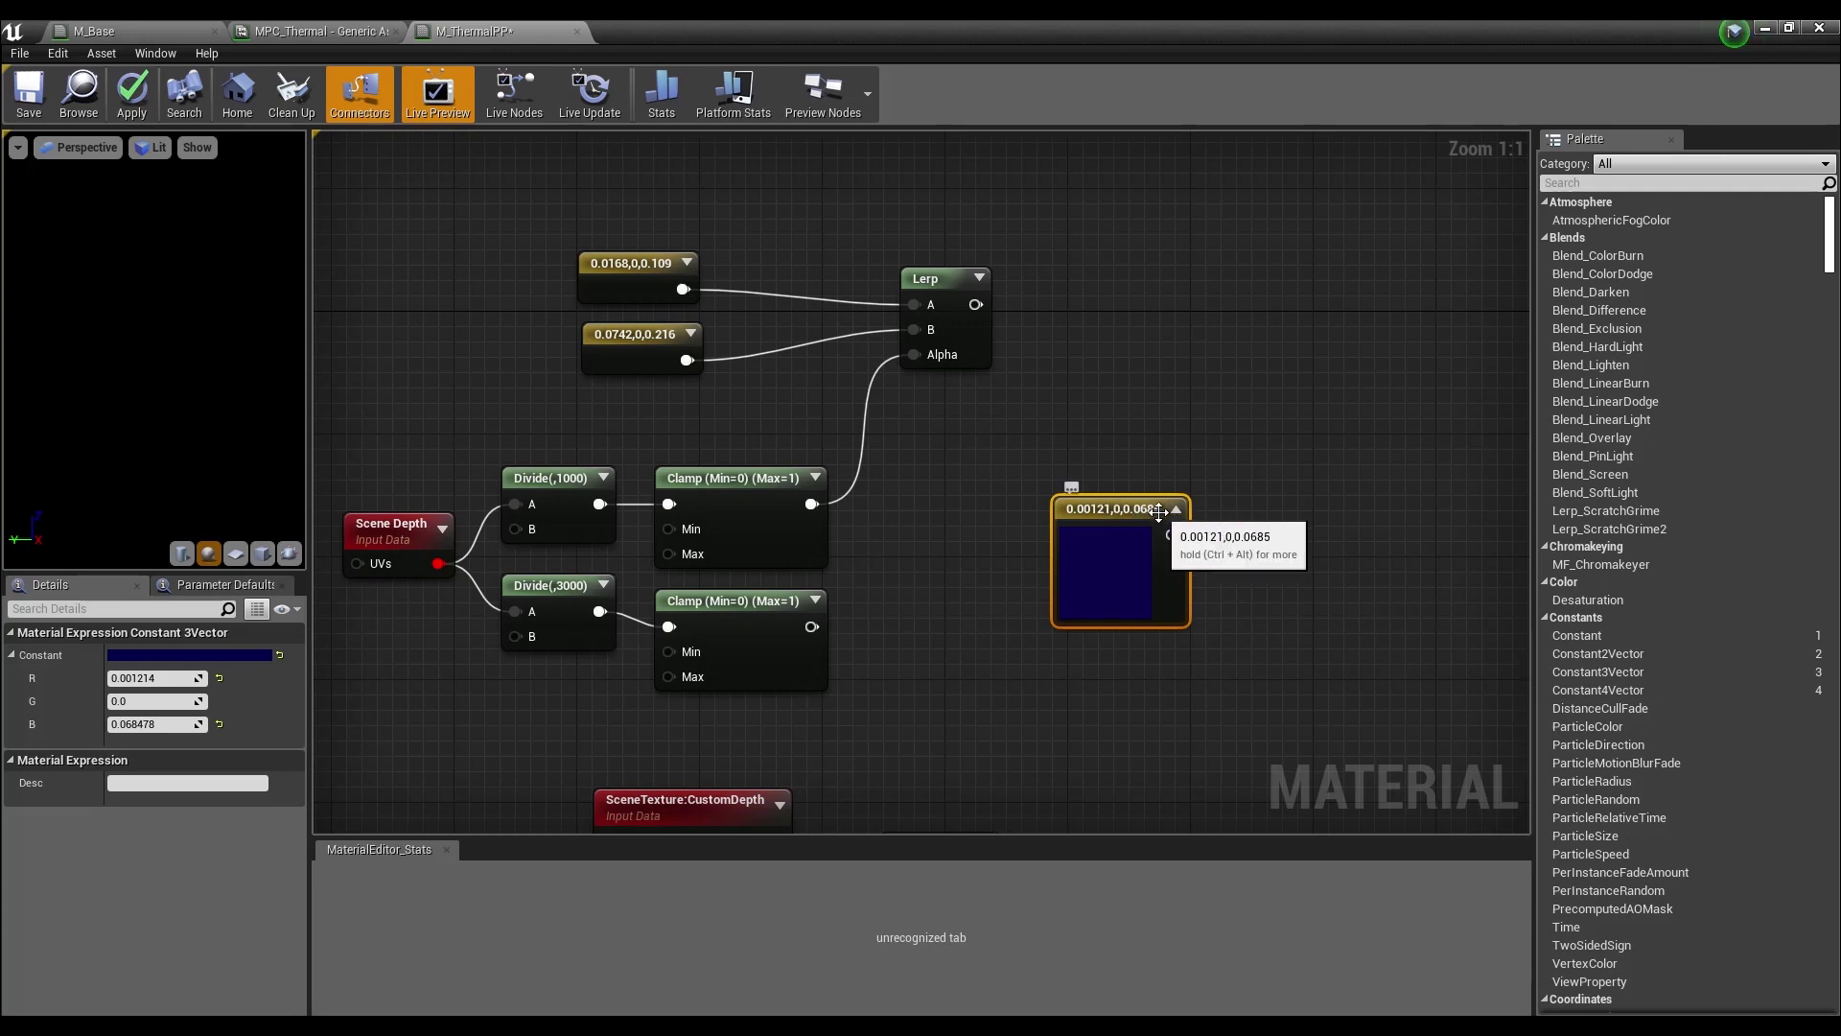
pyautogui.click(1175, 509)
pyautogui.moveTo(1108, 509); pyautogui.dragTo(1088, 496)
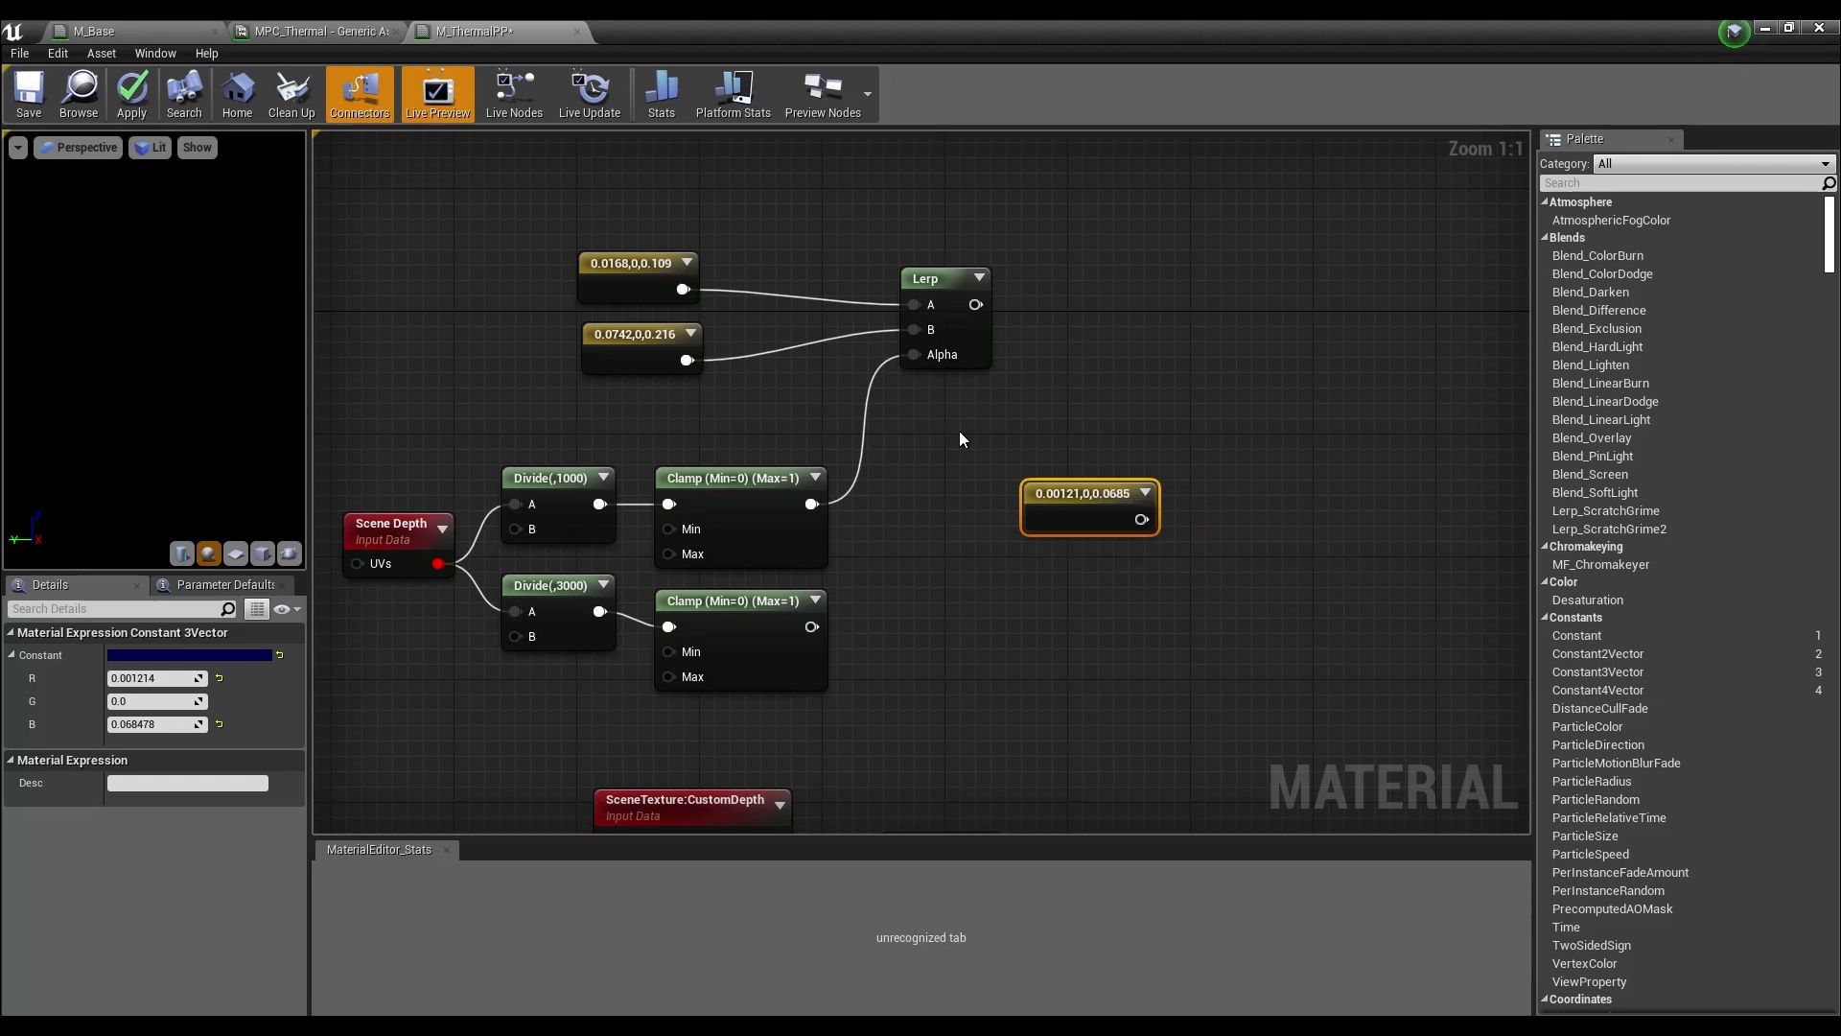
# - Review the Scene Depth and CustomDepth node chains together with the third colour constant
pyautogui.moveTo(975, 304); pyautogui.dragTo(1356, 451)
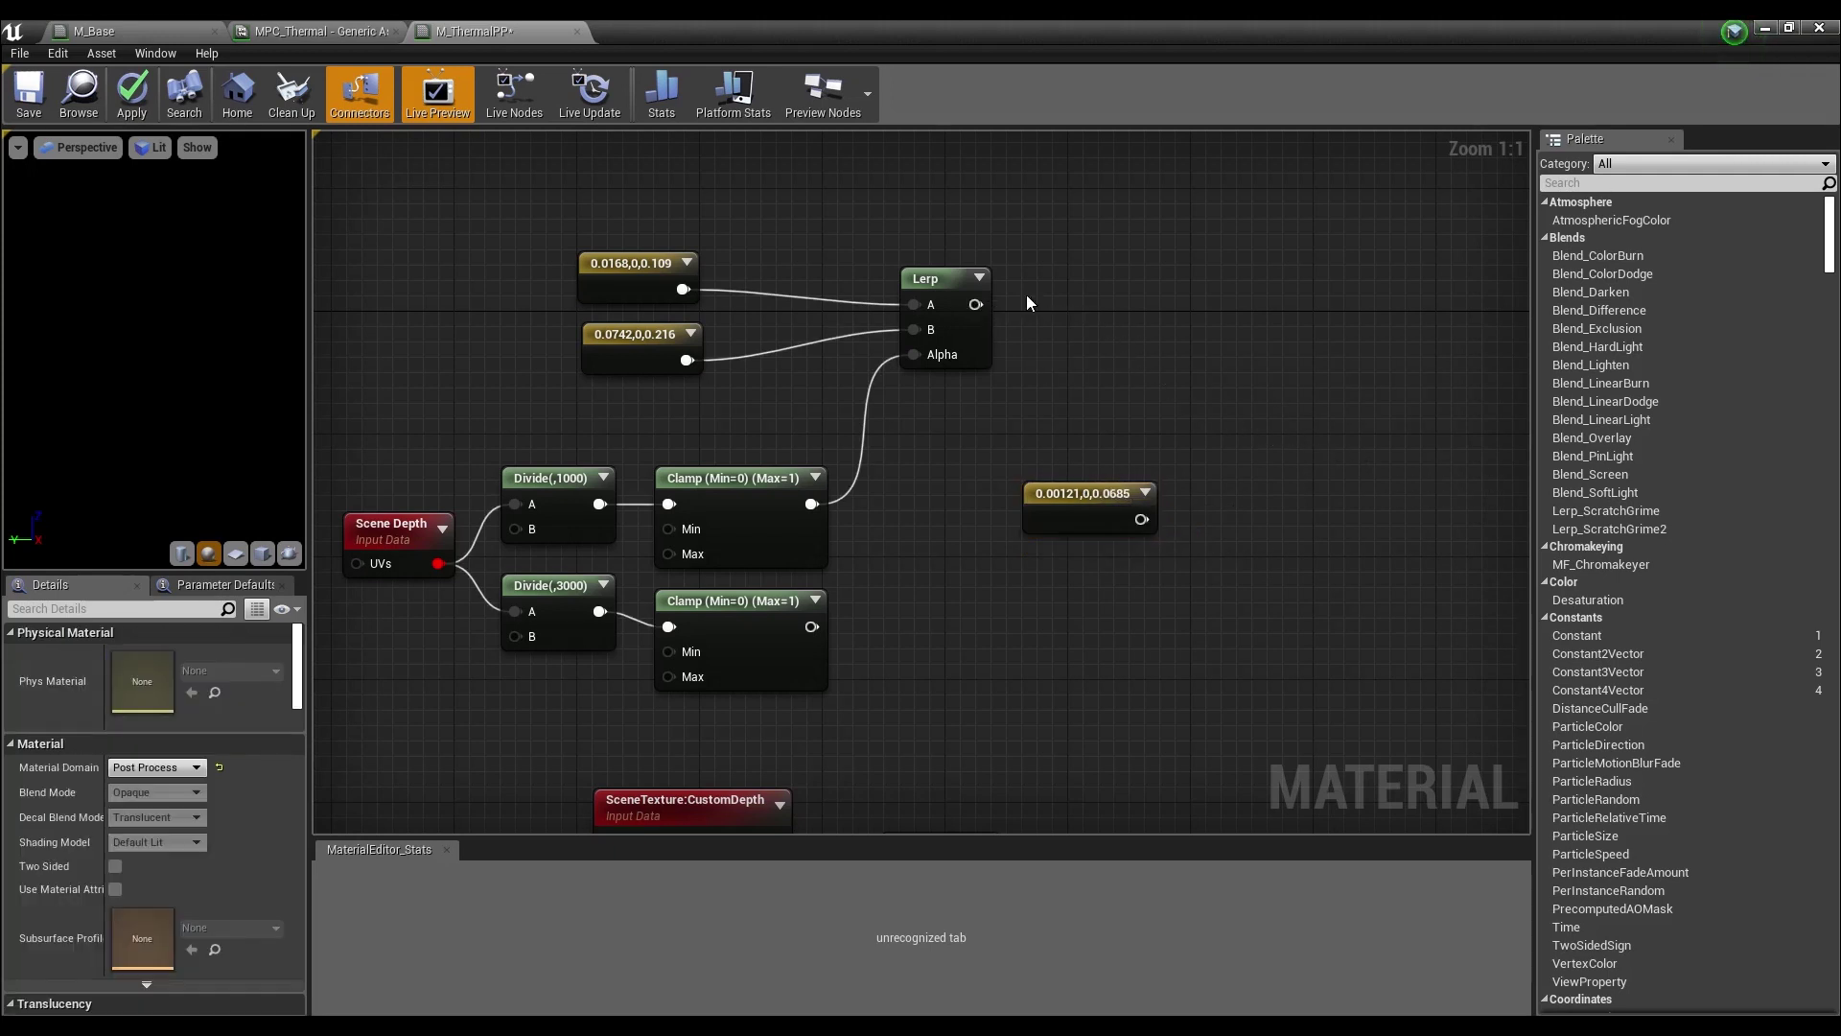
pyautogui.moveTo(866, 610); pyautogui.dragTo(705, 213, button='right')
pyautogui.moveTo(844, 256); pyautogui.dragTo(998, 535, button='right')
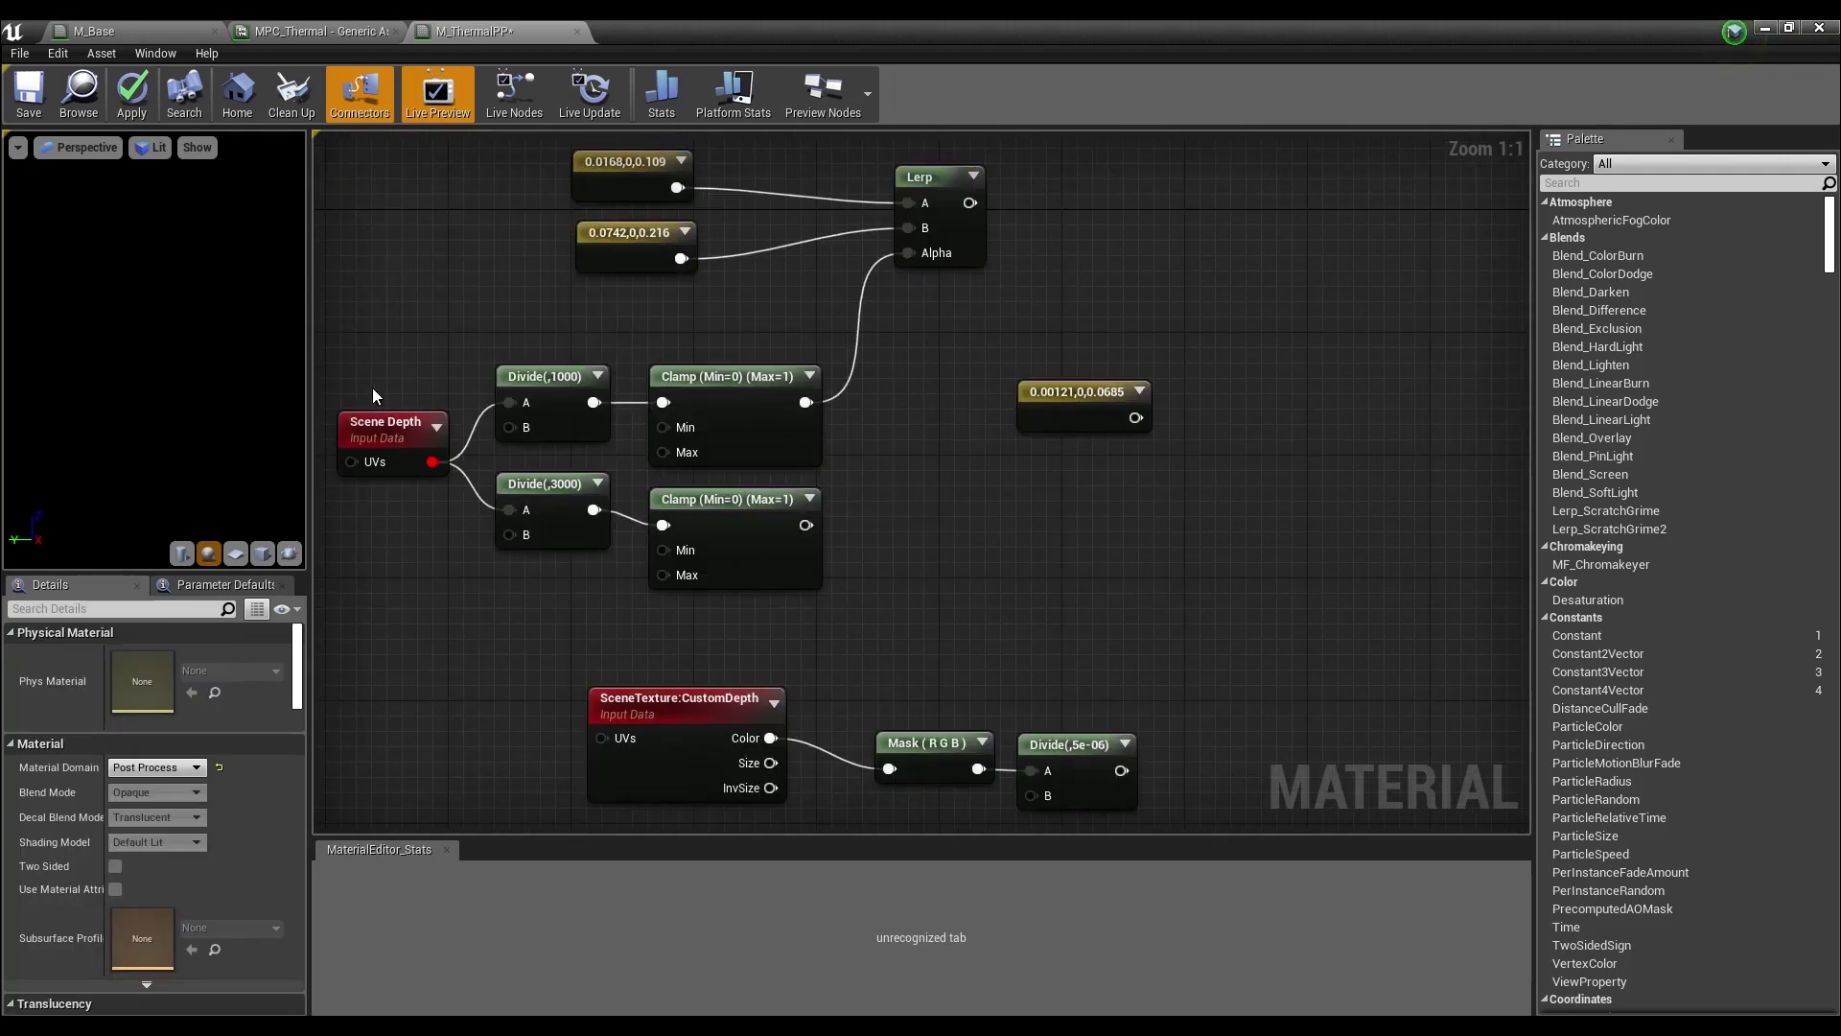
pyautogui.moveTo(325, 365); pyautogui.dragTo(1268, 617)
pyautogui.moveTo(518, 655); pyautogui.dragTo(1160, 826)
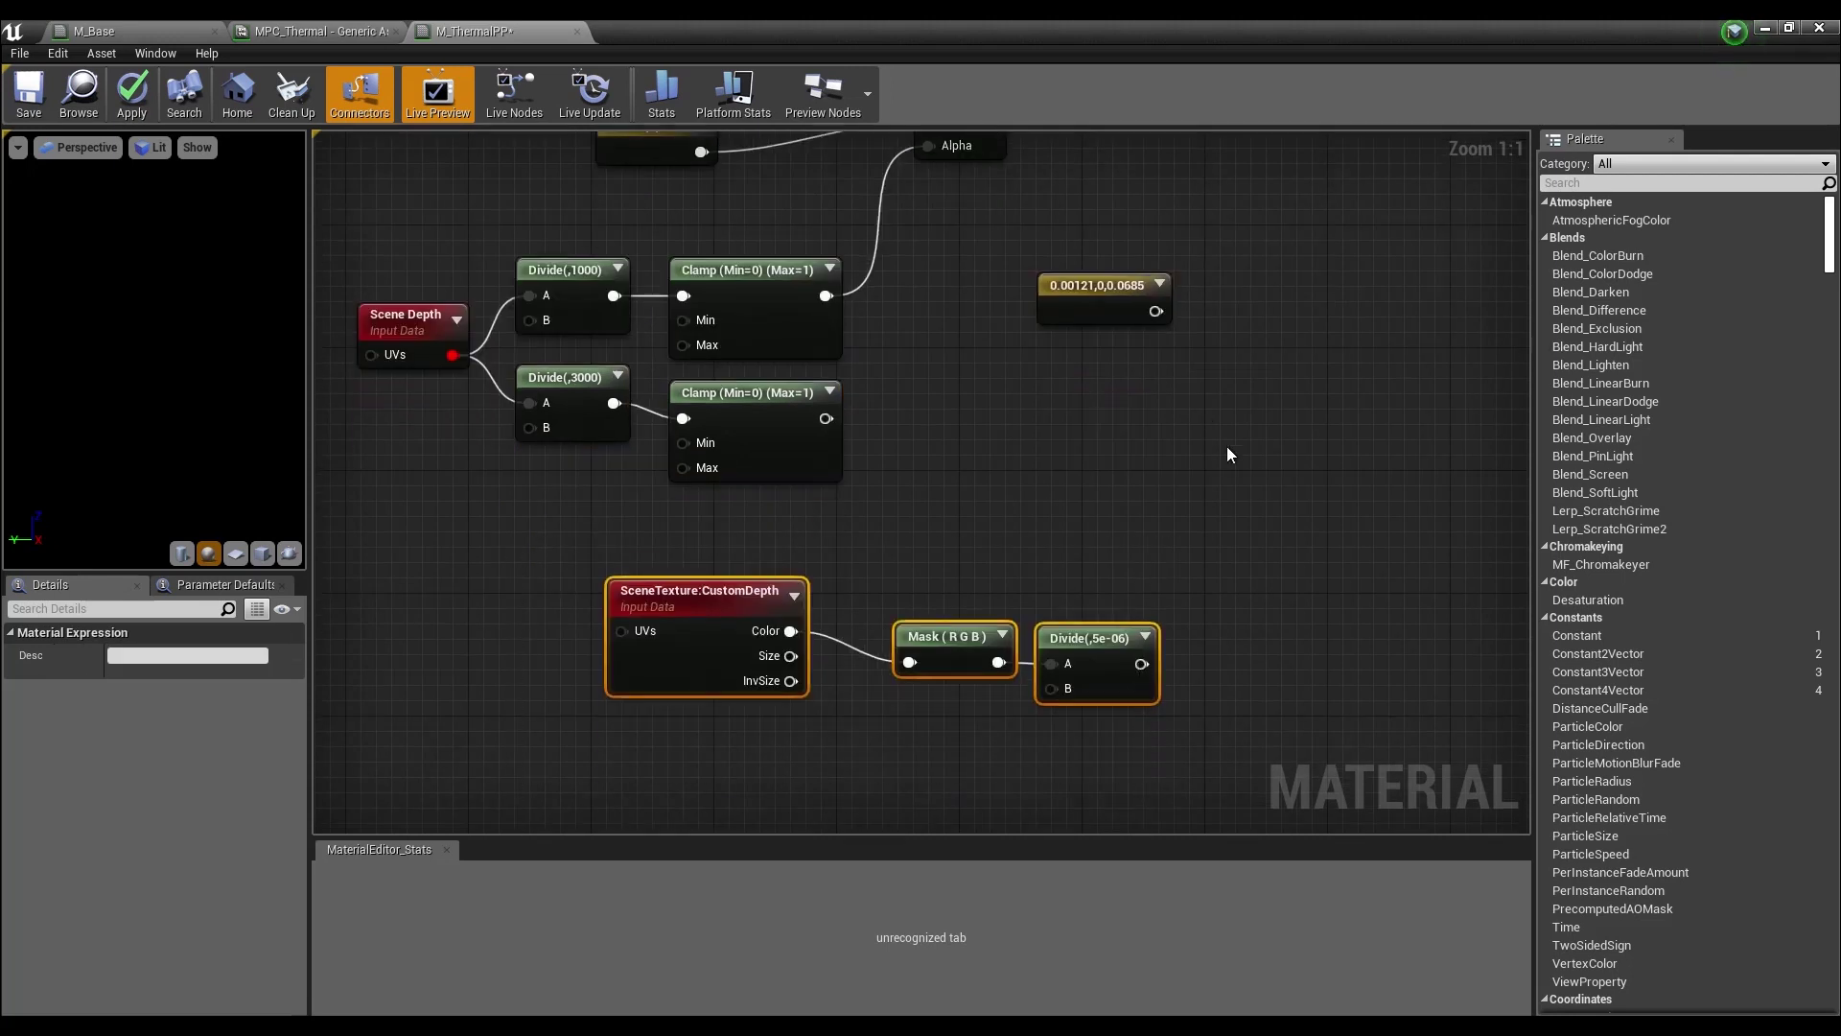
pyautogui.moveTo(1211, 395); pyautogui.dragTo(953, 608, button='right')
pyautogui.moveTo(729, 435); pyautogui.dragTo(757, 366, button='right')
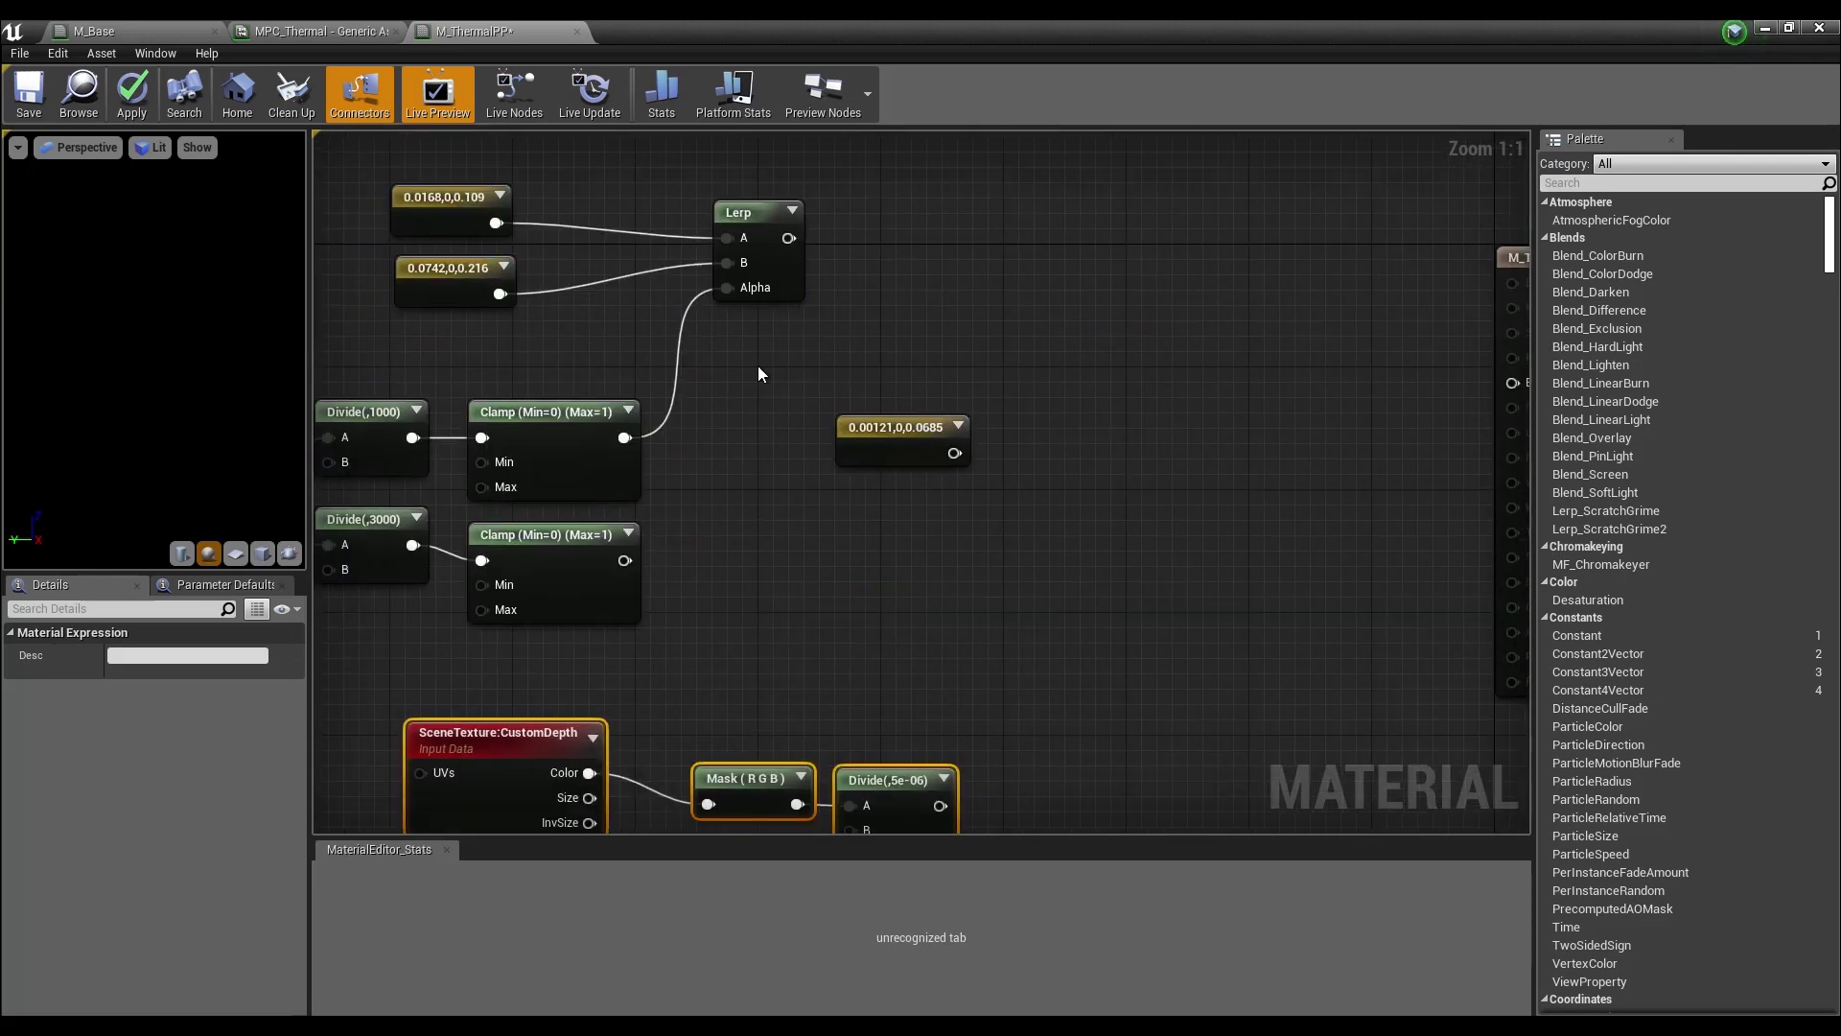
pyautogui.click(901, 434)
pyautogui.click(1066, 449)
# - Add a second Lerp (LinearInterpolate) node with the first Lerp's output connected to its A input
pyautogui.moveTo(788, 238); pyautogui.dragTo(1108, 370)
pyautogui.write('lerp')
pyautogui.press('Up')
pyautogui.press('Up')
pyautogui.press('Up')
pyautogui.press('Up')
pyautogui.press('Up')
pyautogui.press('Up')
pyautogui.press('Up')
pyautogui.press('Up')
pyautogui.press('Up')
pyautogui.press('Up')
pyautogui.press('Up')
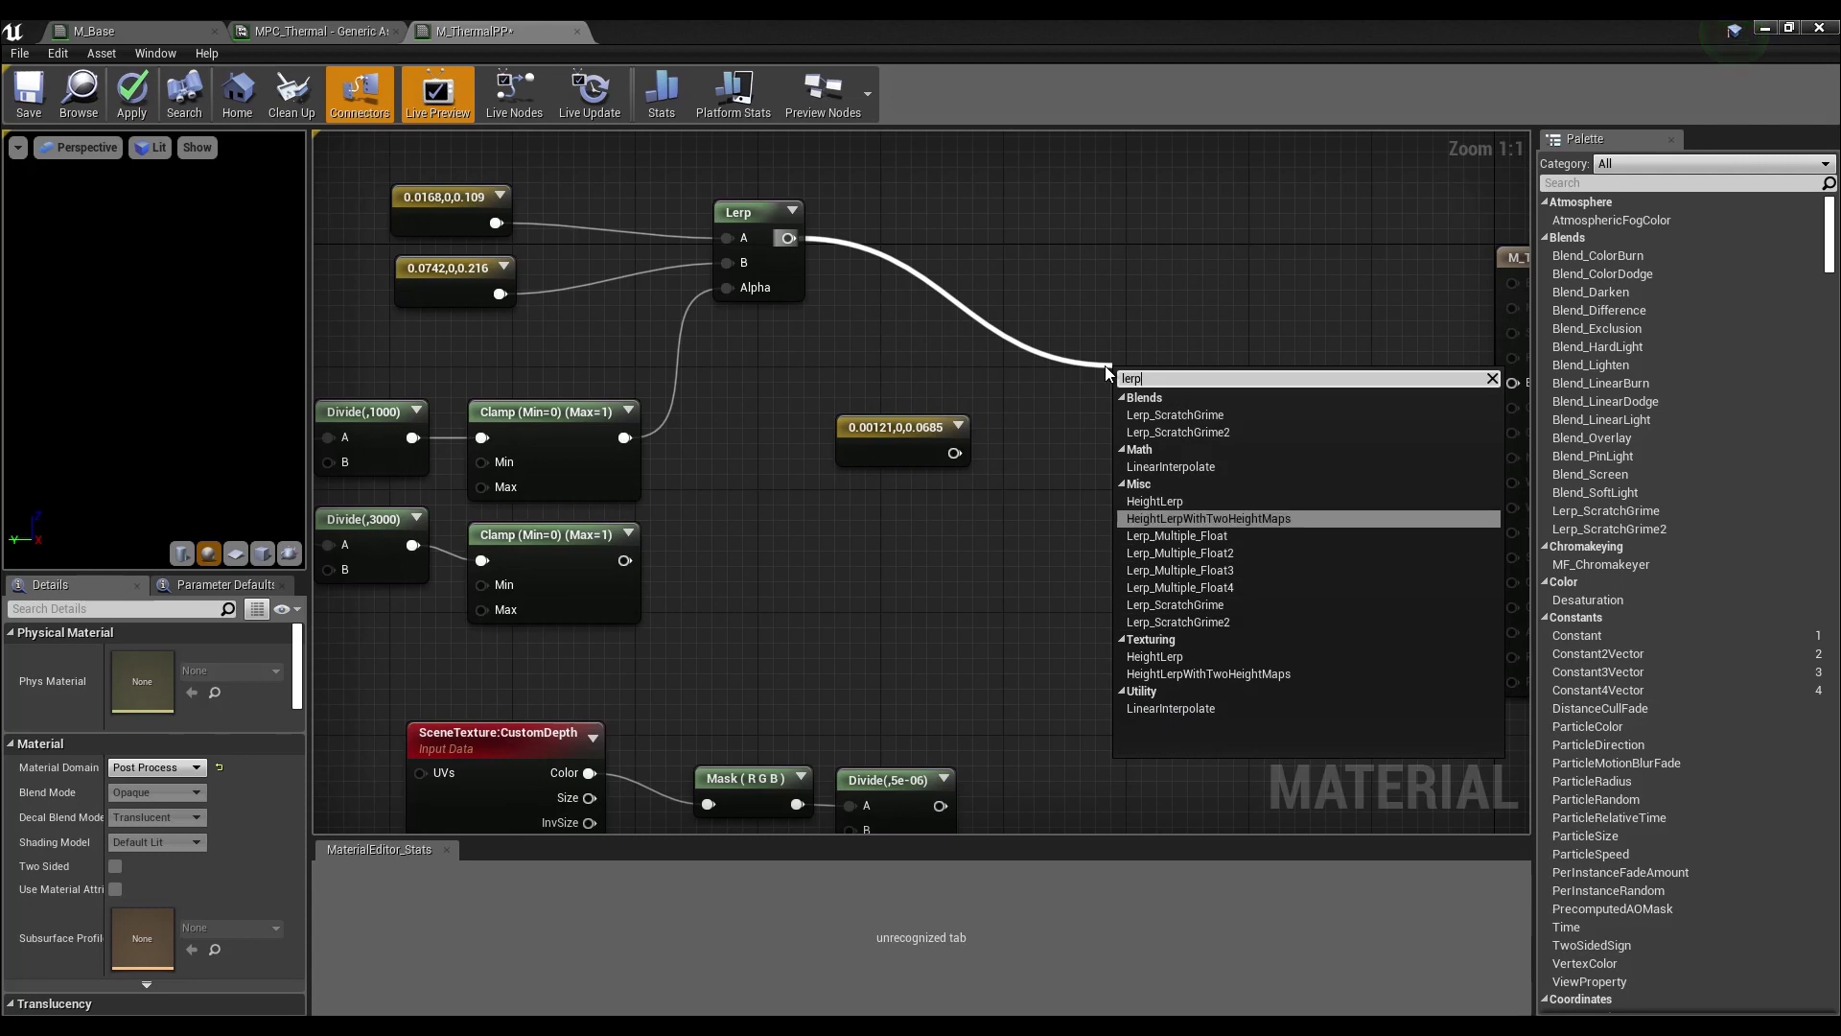
pyautogui.press('Down')
pyautogui.press('Return')
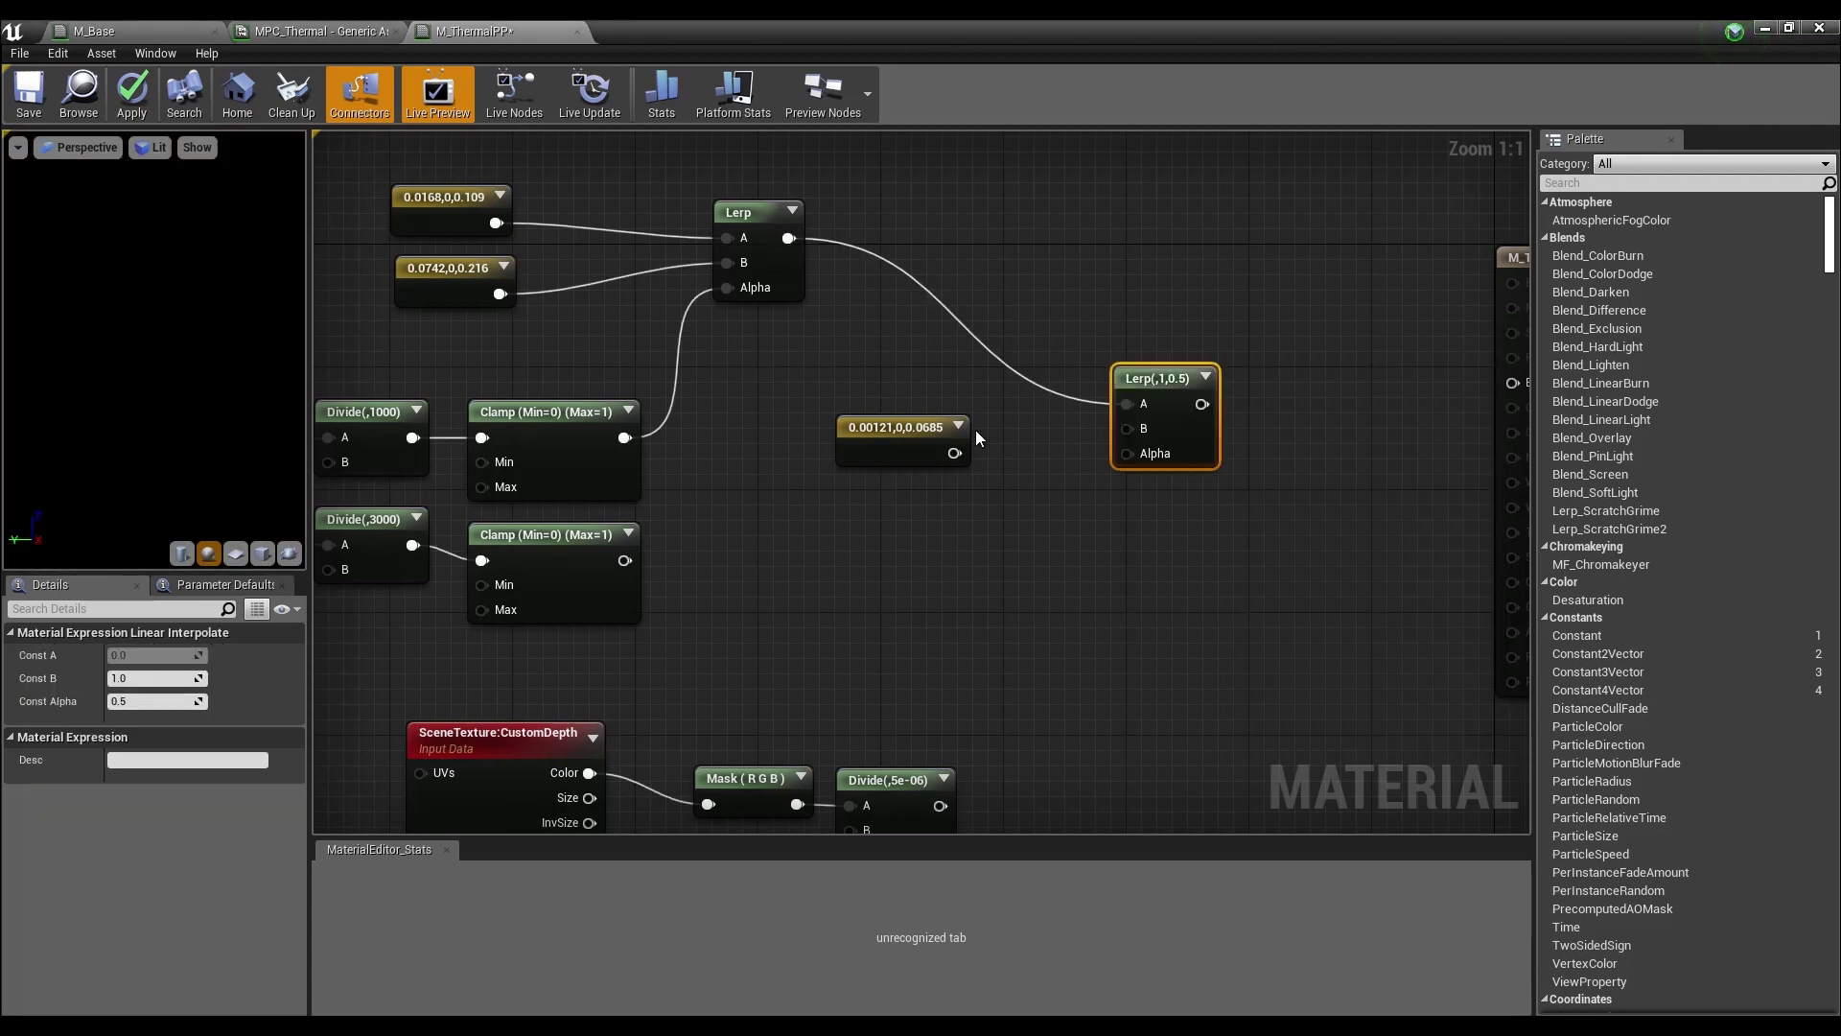
# - Connect the 0.00121,0,0.0685 constant to the second Lerp's B input and the lower Clamp's output to its Alpha
pyautogui.moveTo(951, 453); pyautogui.dragTo(1138, 430)
pyautogui.moveTo(861, 453); pyautogui.dragTo(906, 422)
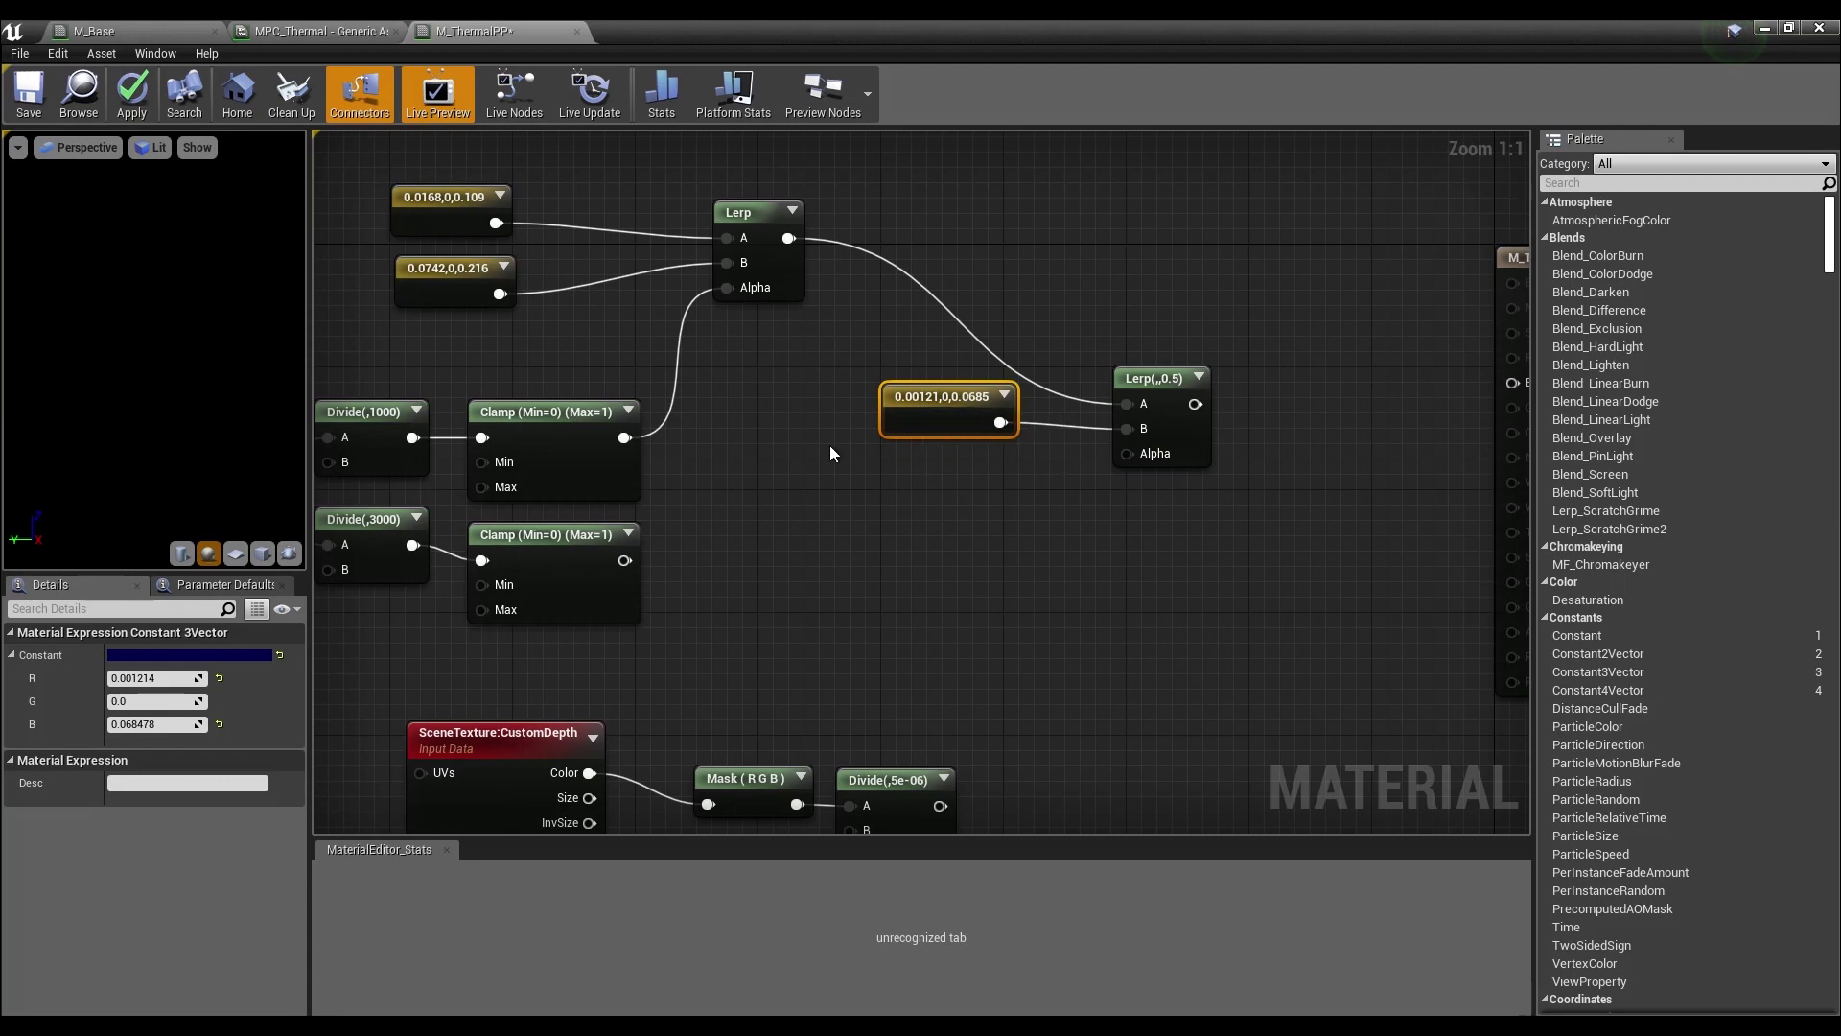
pyautogui.moveTo(624, 560); pyautogui.dragTo(1137, 453)
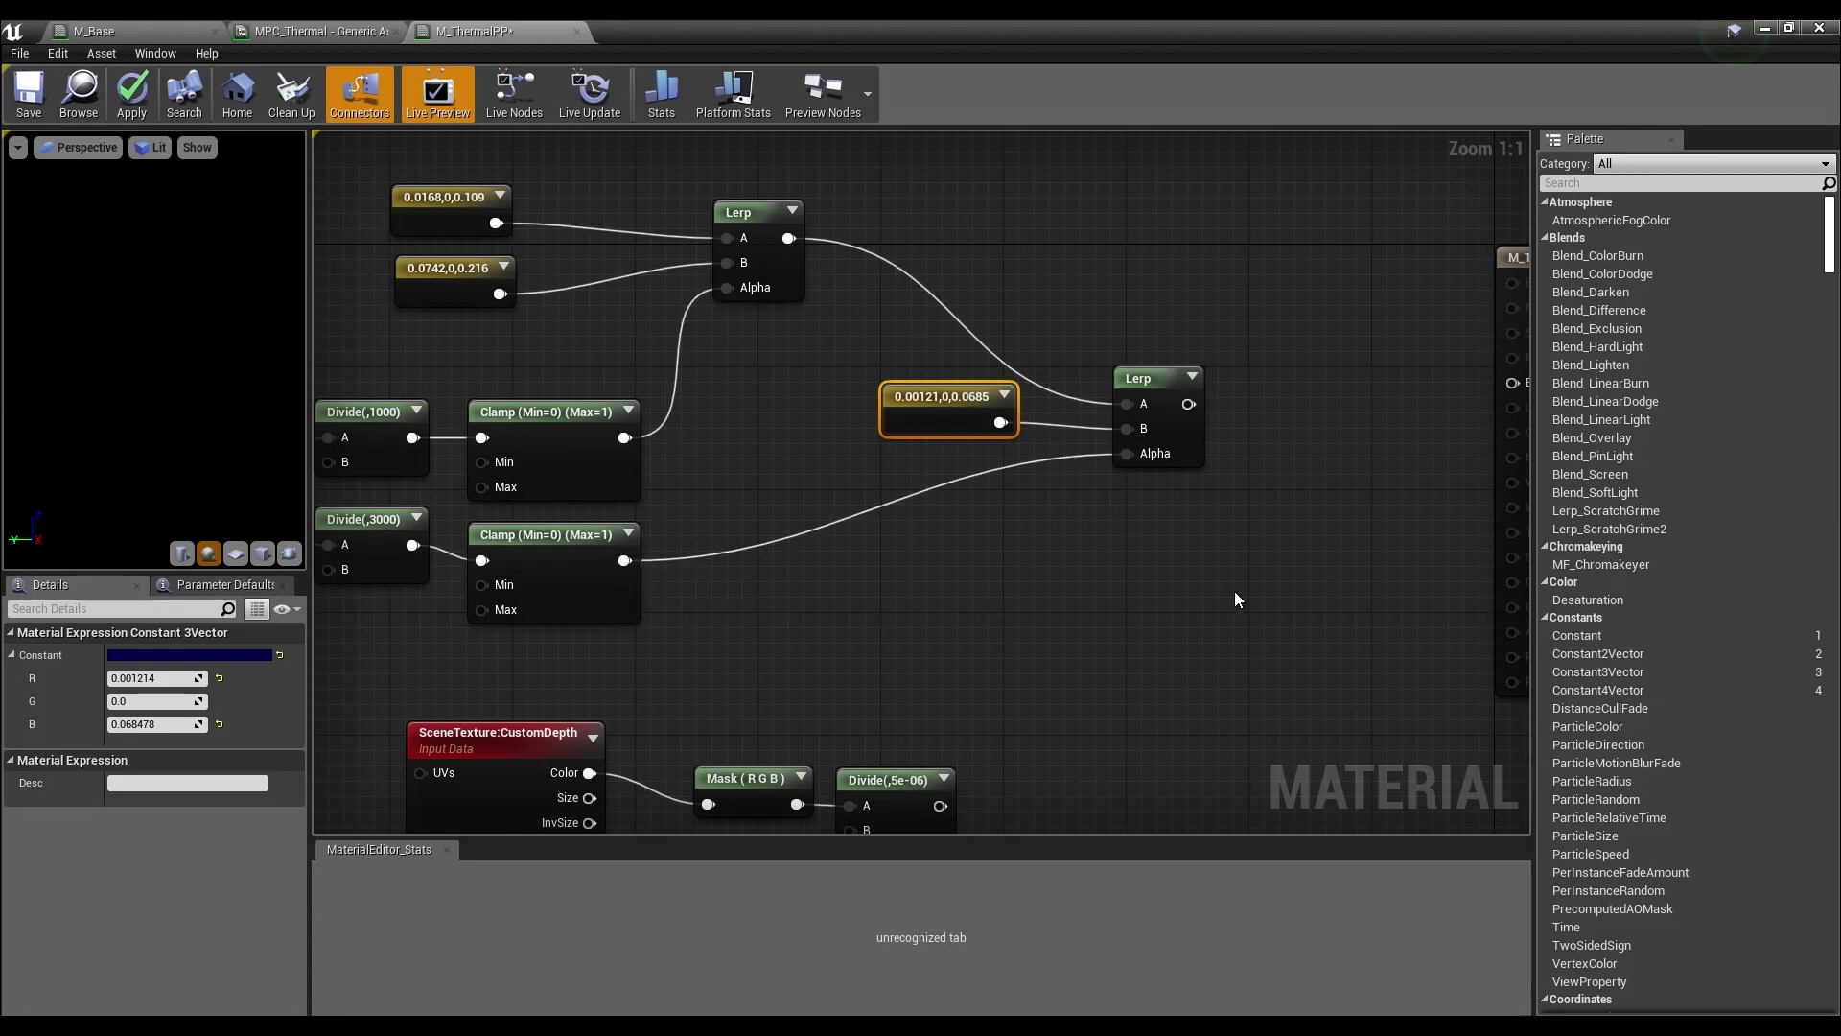
# - Add a SceneTexture node in the empty graph area above the first two colour constants
pyautogui.moveTo(1156, 555); pyautogui.dragTo(1373, 624, button='right')
pyautogui.moveTo(379, 219); pyautogui.dragTo(1429, 643)
pyautogui.click(1228, 706)
pyautogui.moveTo(1227, 706); pyautogui.dragTo(1141, 788, button='right')
pyautogui.moveTo(975, 326); pyautogui.dragTo(1223, 579, button='right')
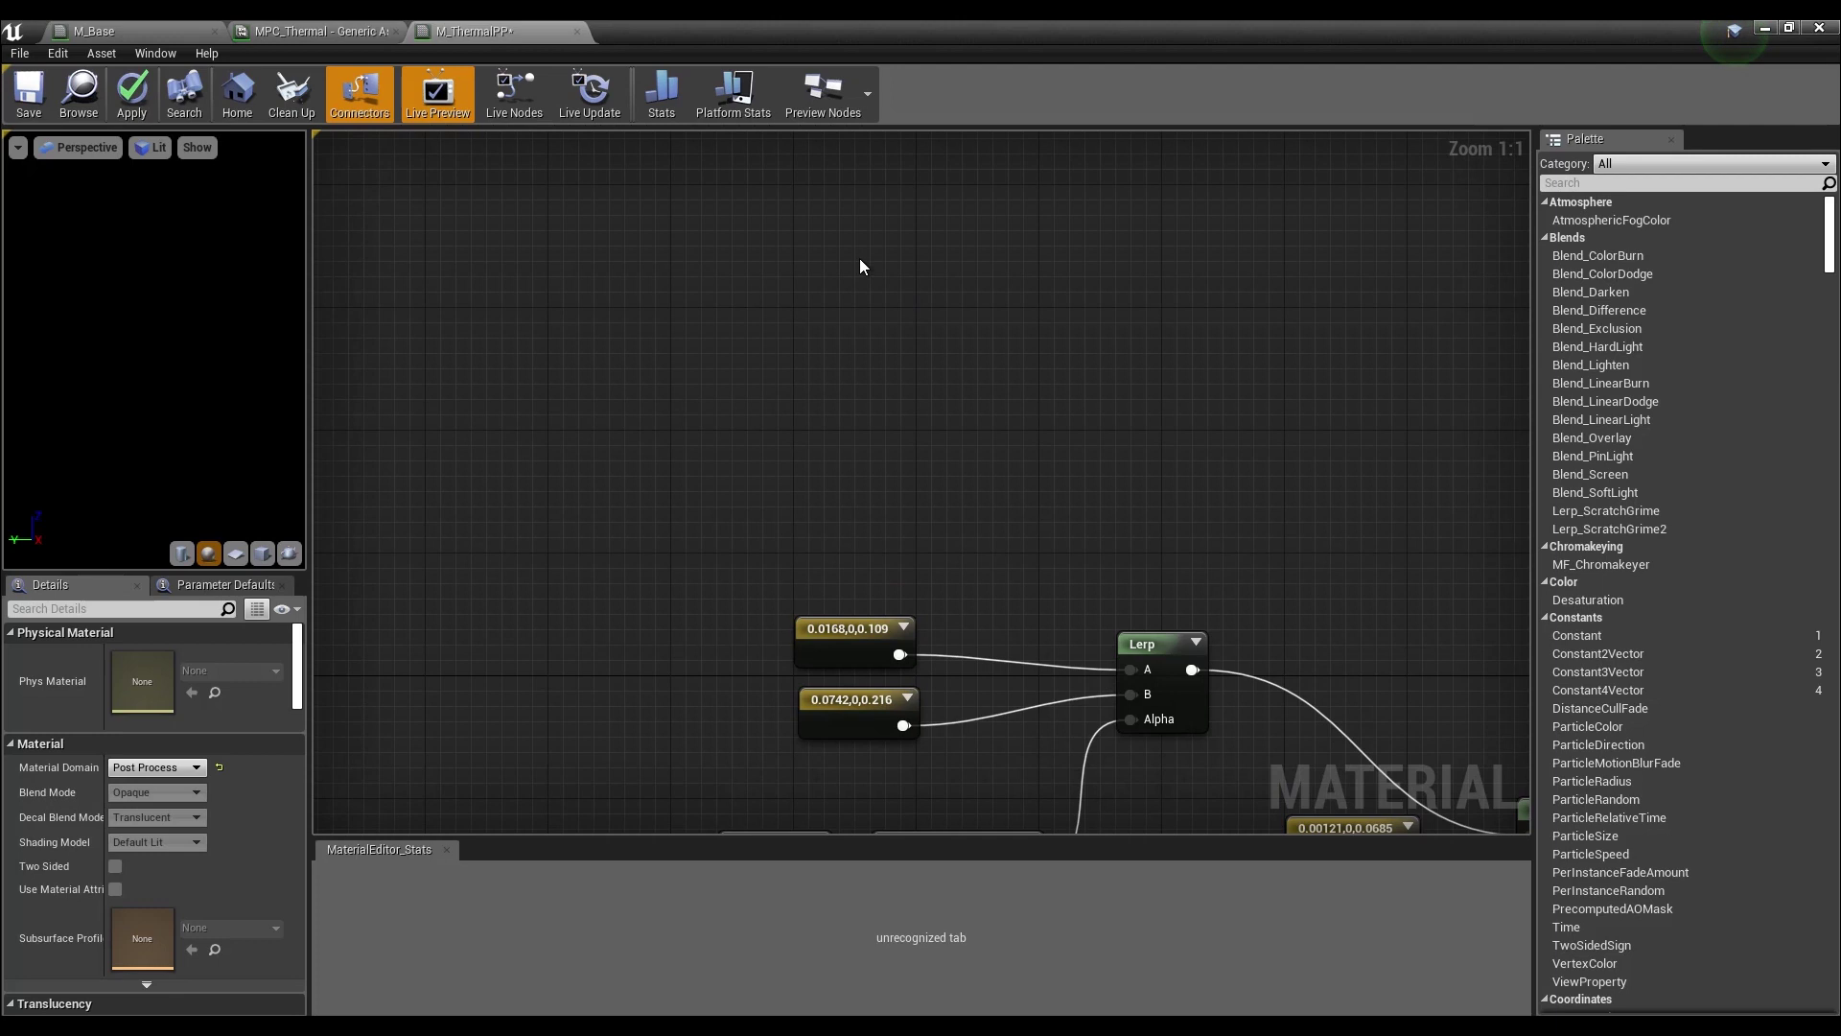
pyautogui.rightClick(861, 257)
pyautogui.write('scenetex')
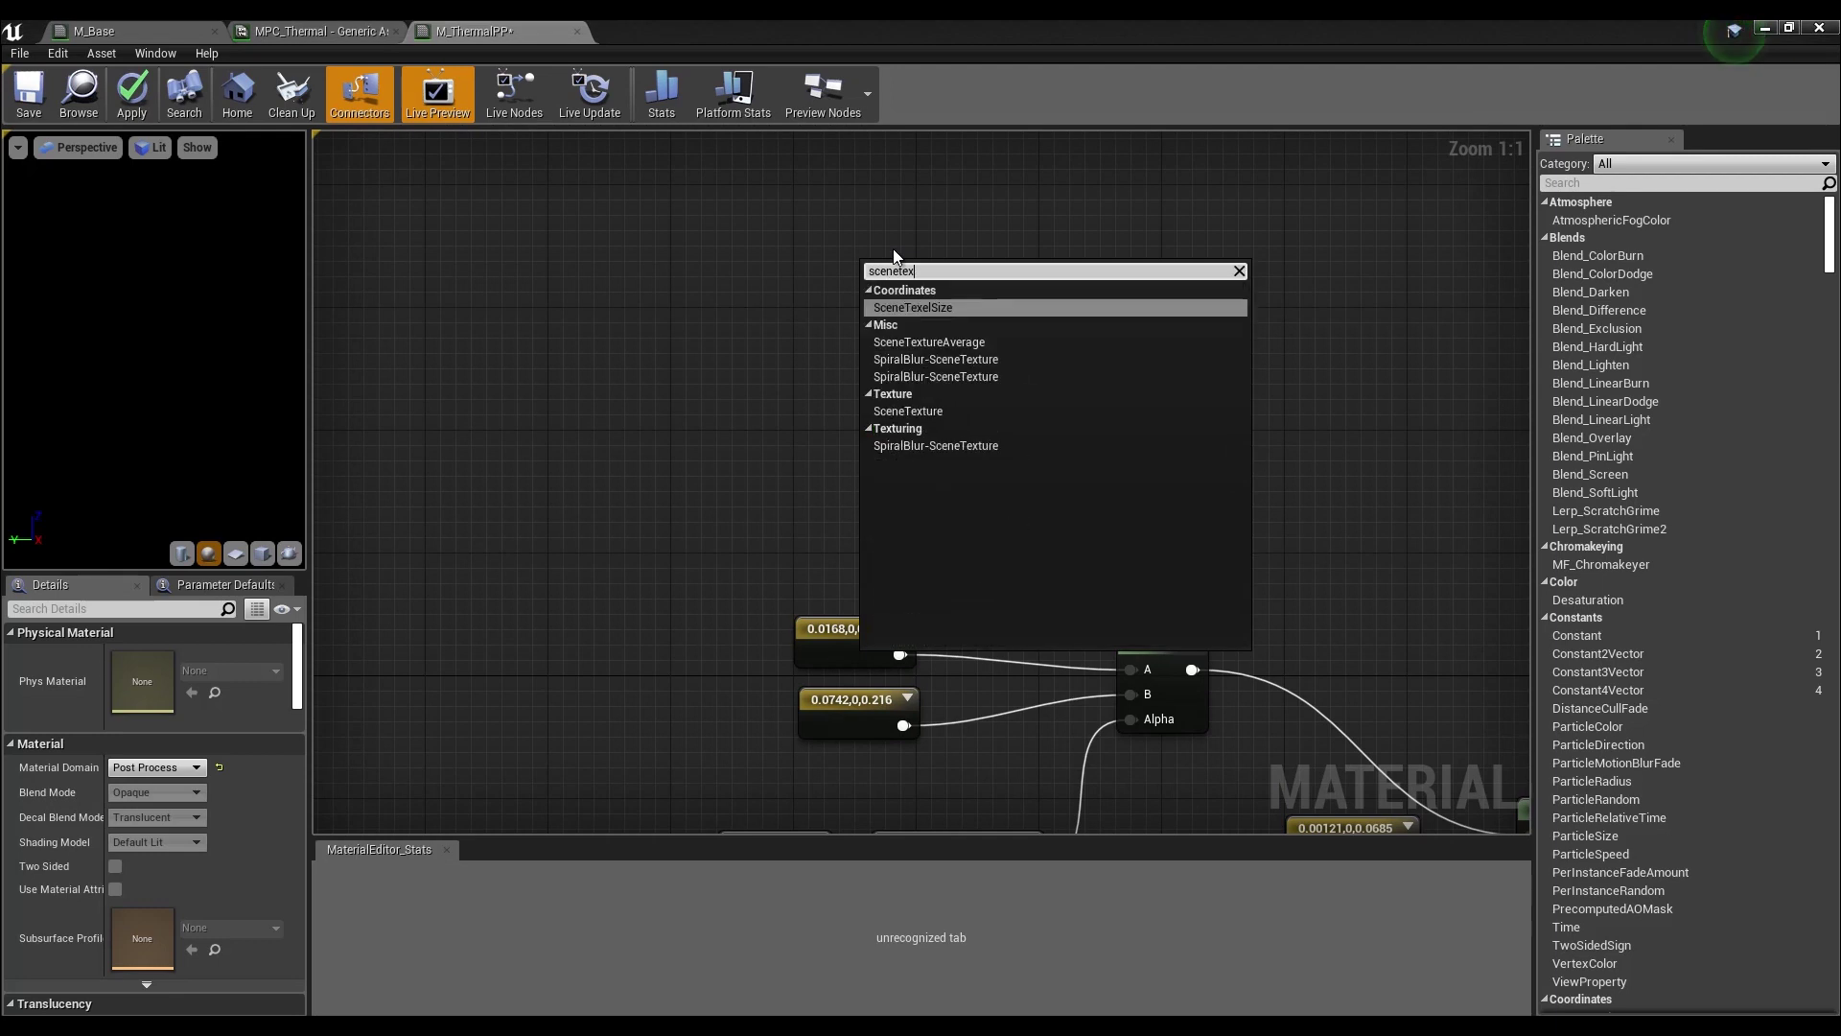
pyautogui.press('Down')
pyautogui.press('Down')
pyautogui.press('Down')
pyautogui.press('Down')
pyautogui.press('Return')
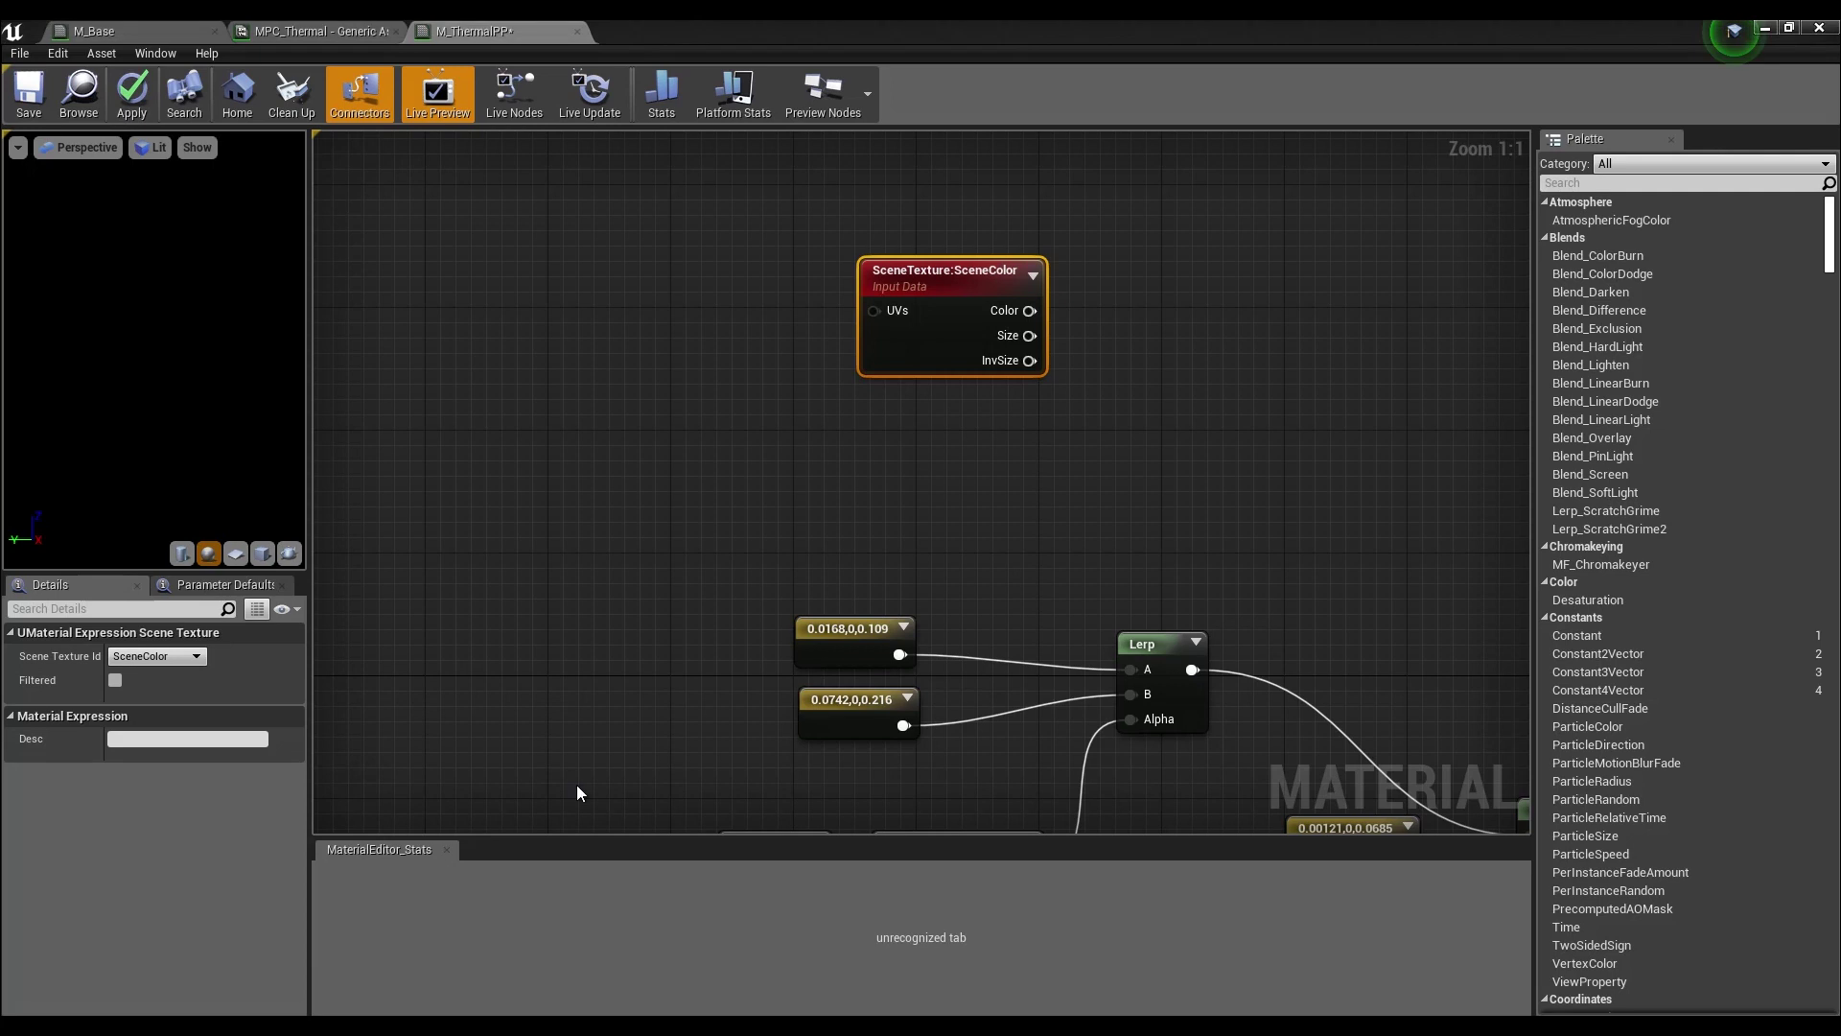
# - Examine the SceneTexture node's Scene Texture Id options and the Material Domain options of the M_ThermalPP result node
pyautogui.click(165, 660)
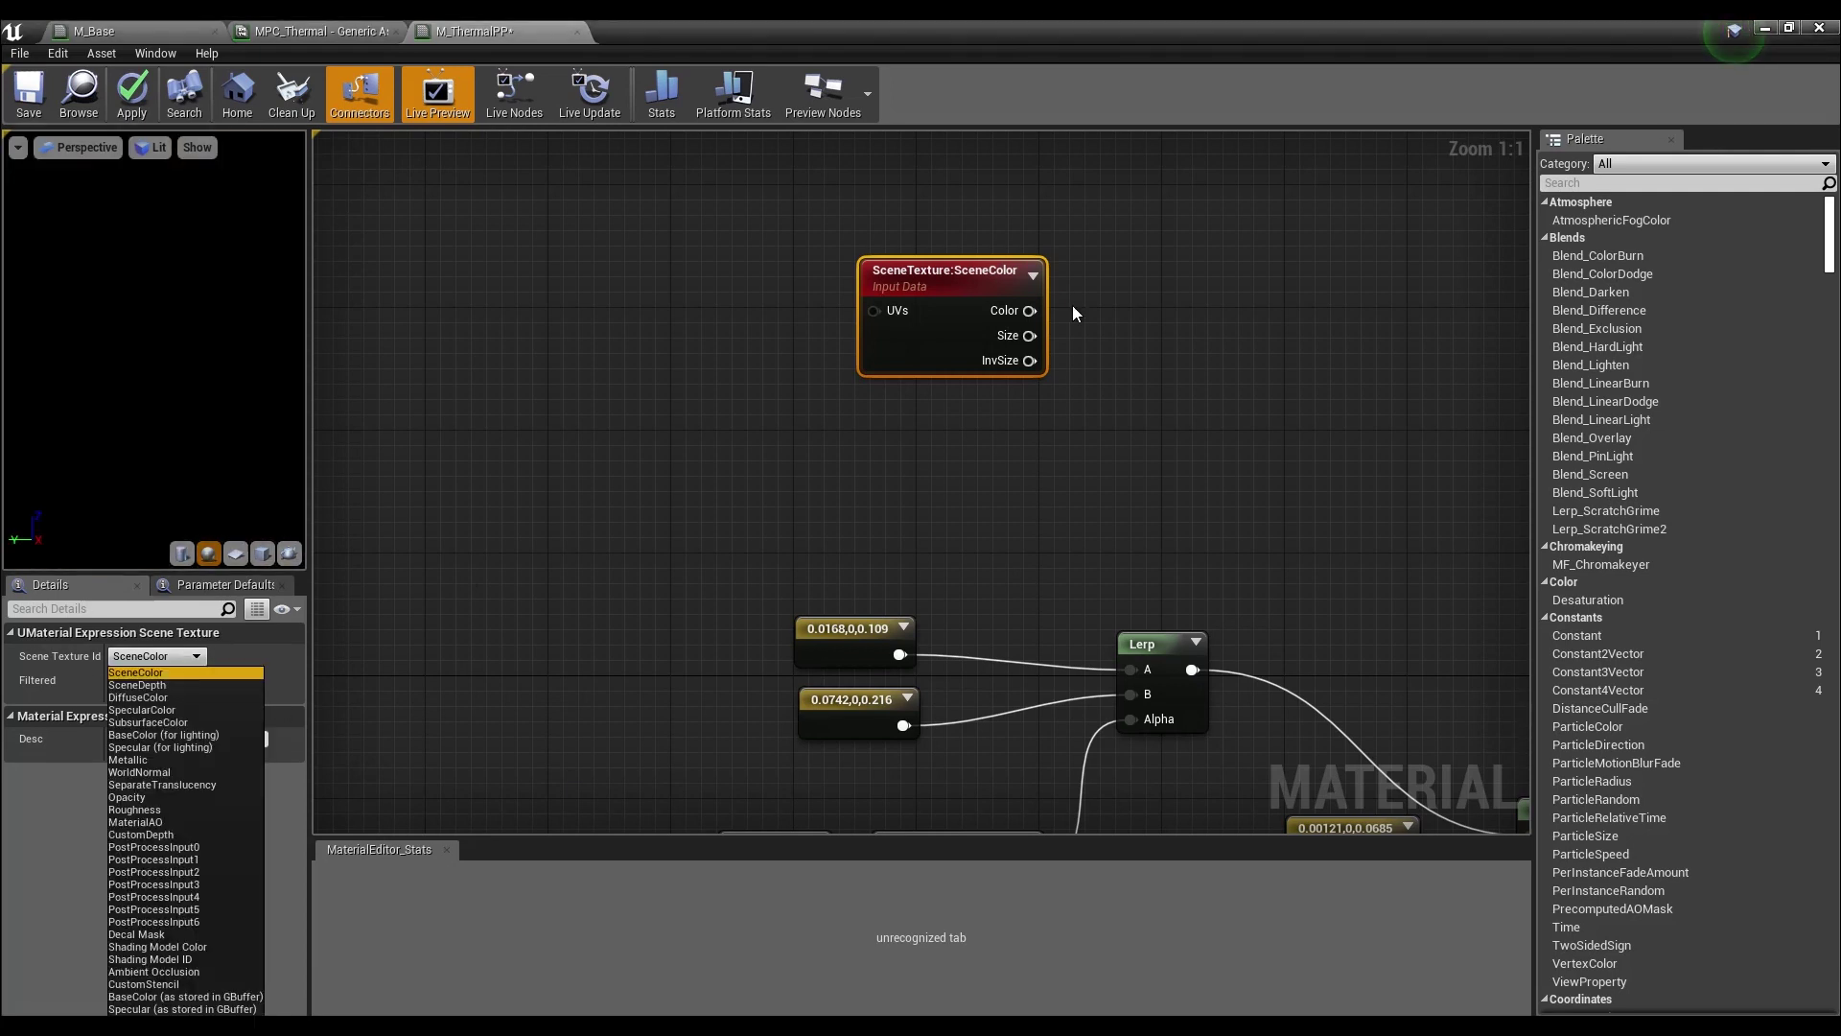
pyautogui.moveTo(1332, 435); pyautogui.dragTo(700, 206, button='right')
pyautogui.click(1362, 472)
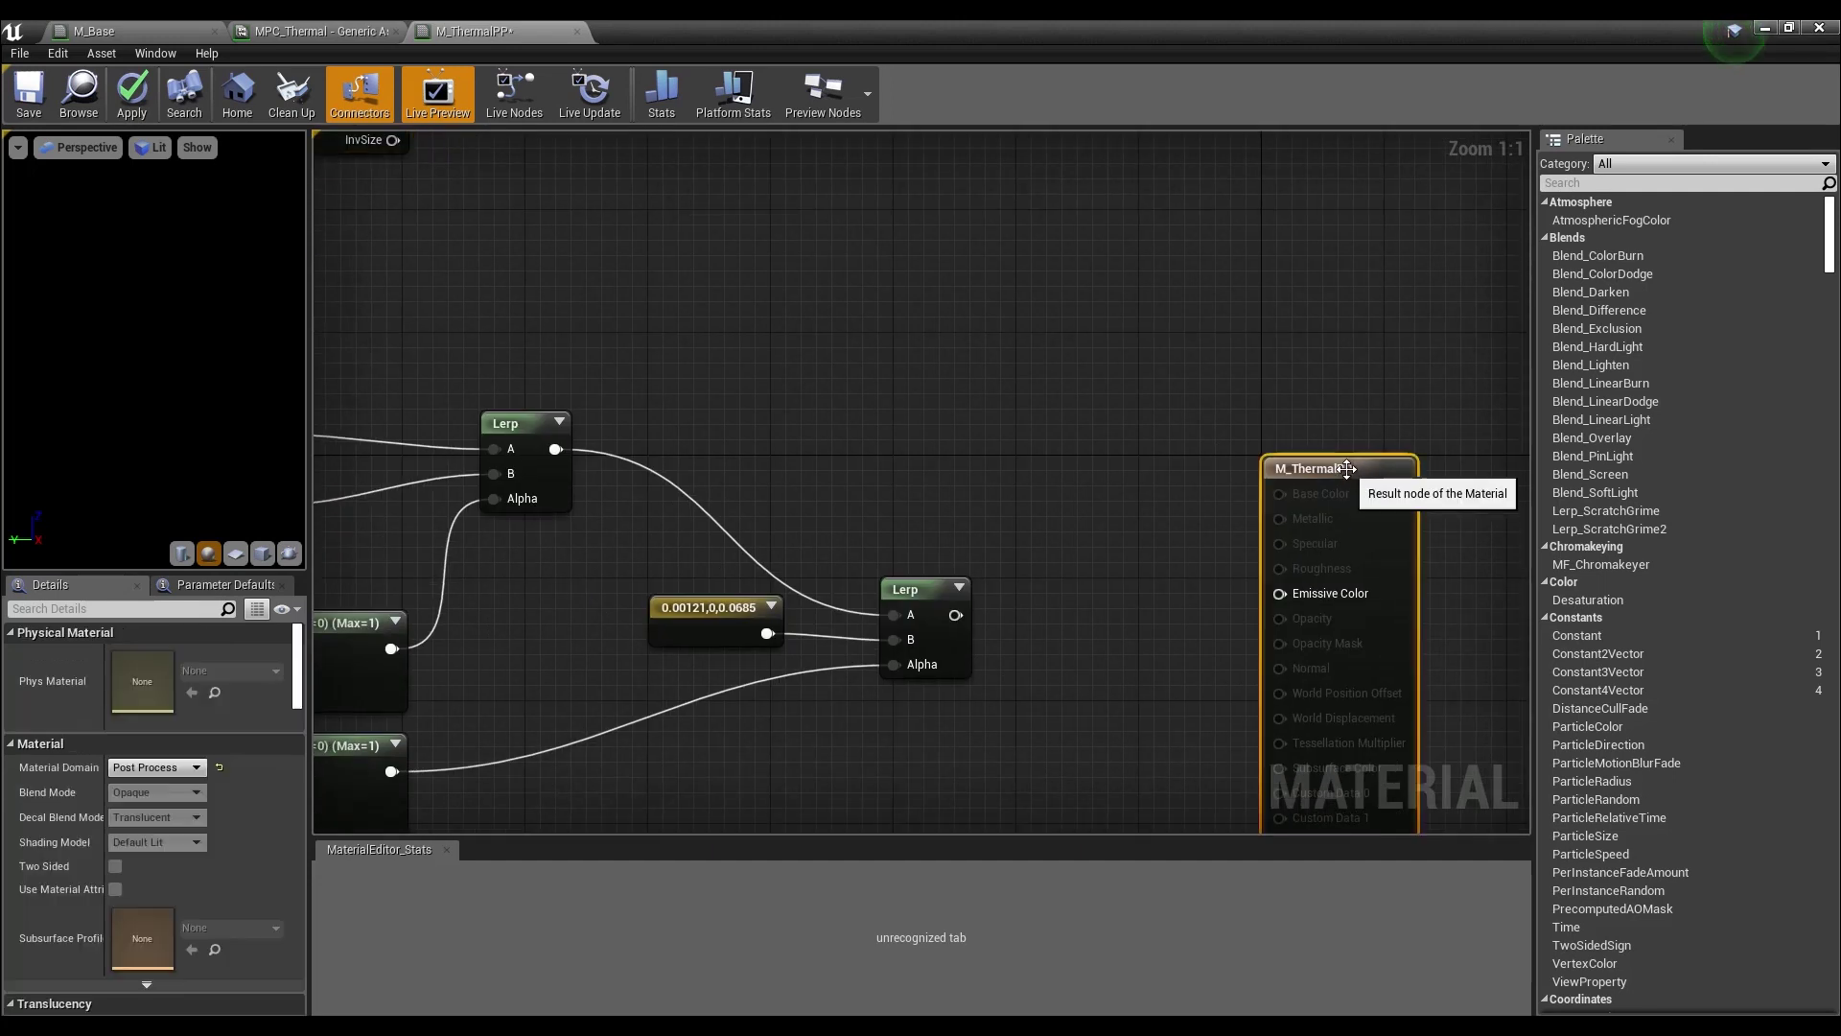
pyautogui.click(158, 772)
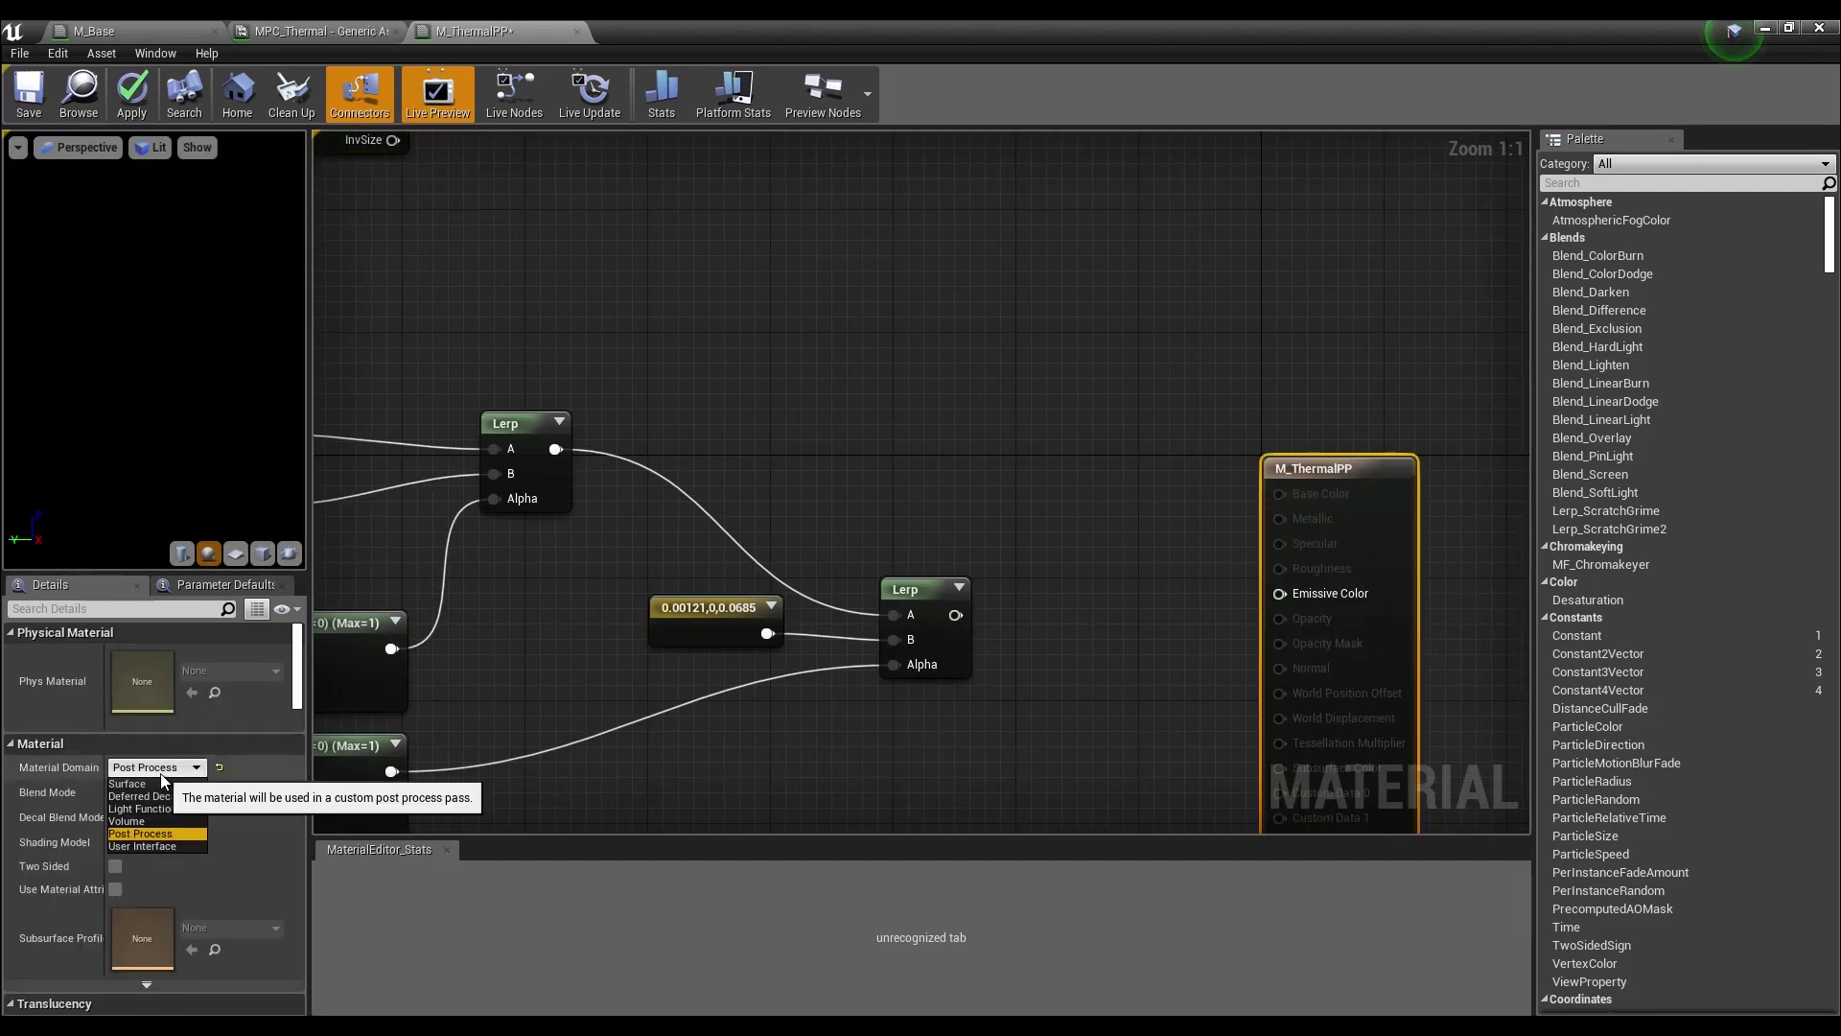
pyautogui.click(838, 361)
# - Add a ComponentMask node fed by the SceneTexture's Color output and limit it to the R channel
pyautogui.moveTo(648, 361); pyautogui.dragTo(834, 488, button='right')
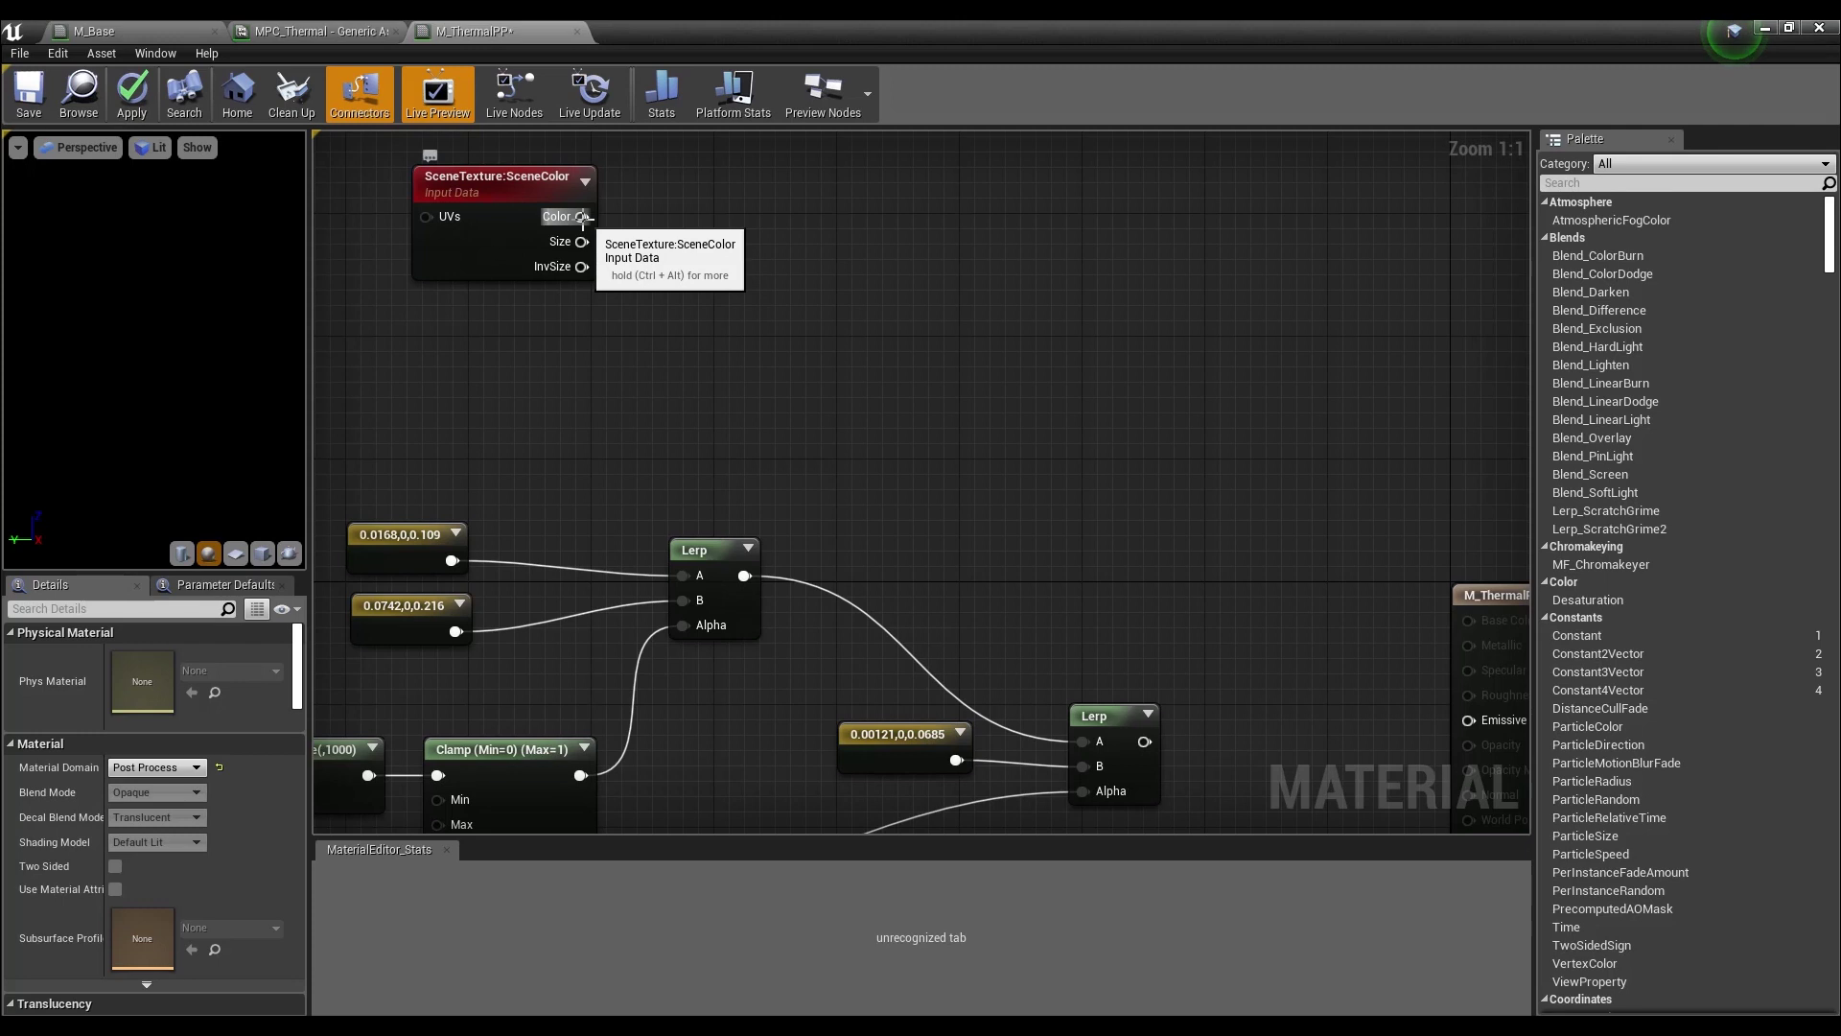
pyautogui.moveTo(582, 217); pyautogui.dragTo(692, 264)
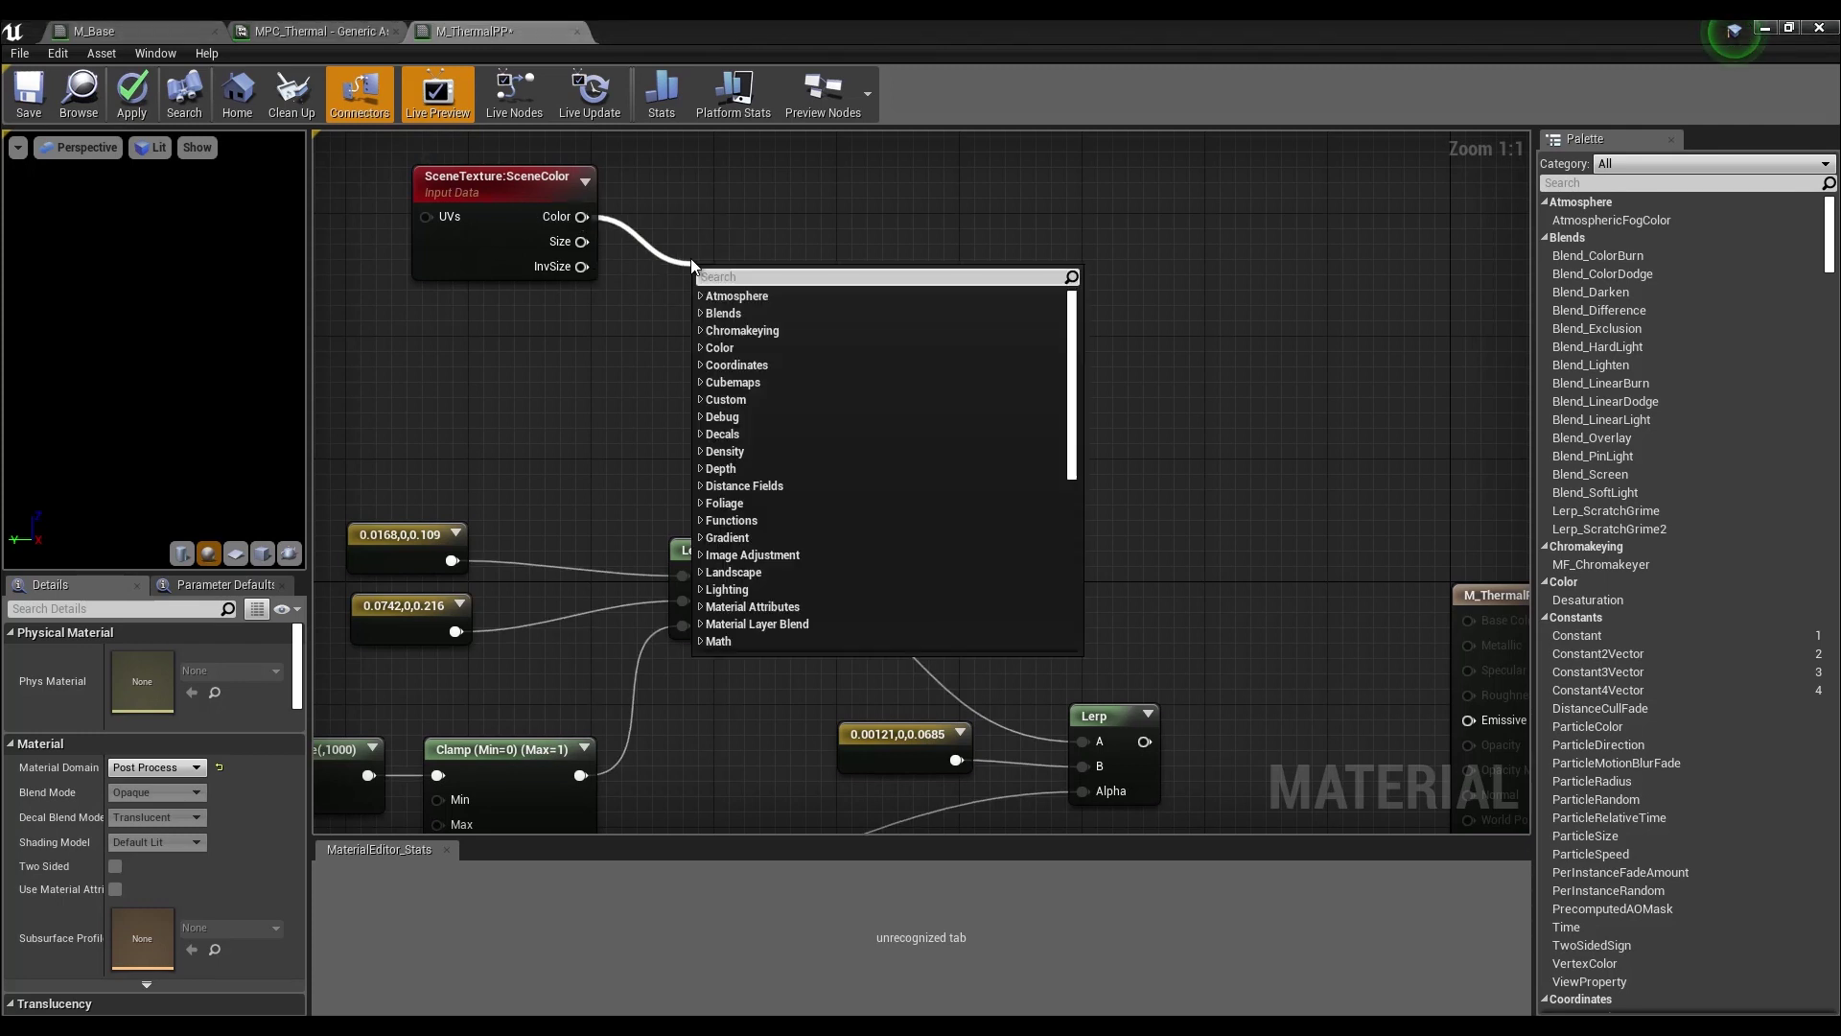
pyautogui.write('mask')
pyautogui.press('Return')
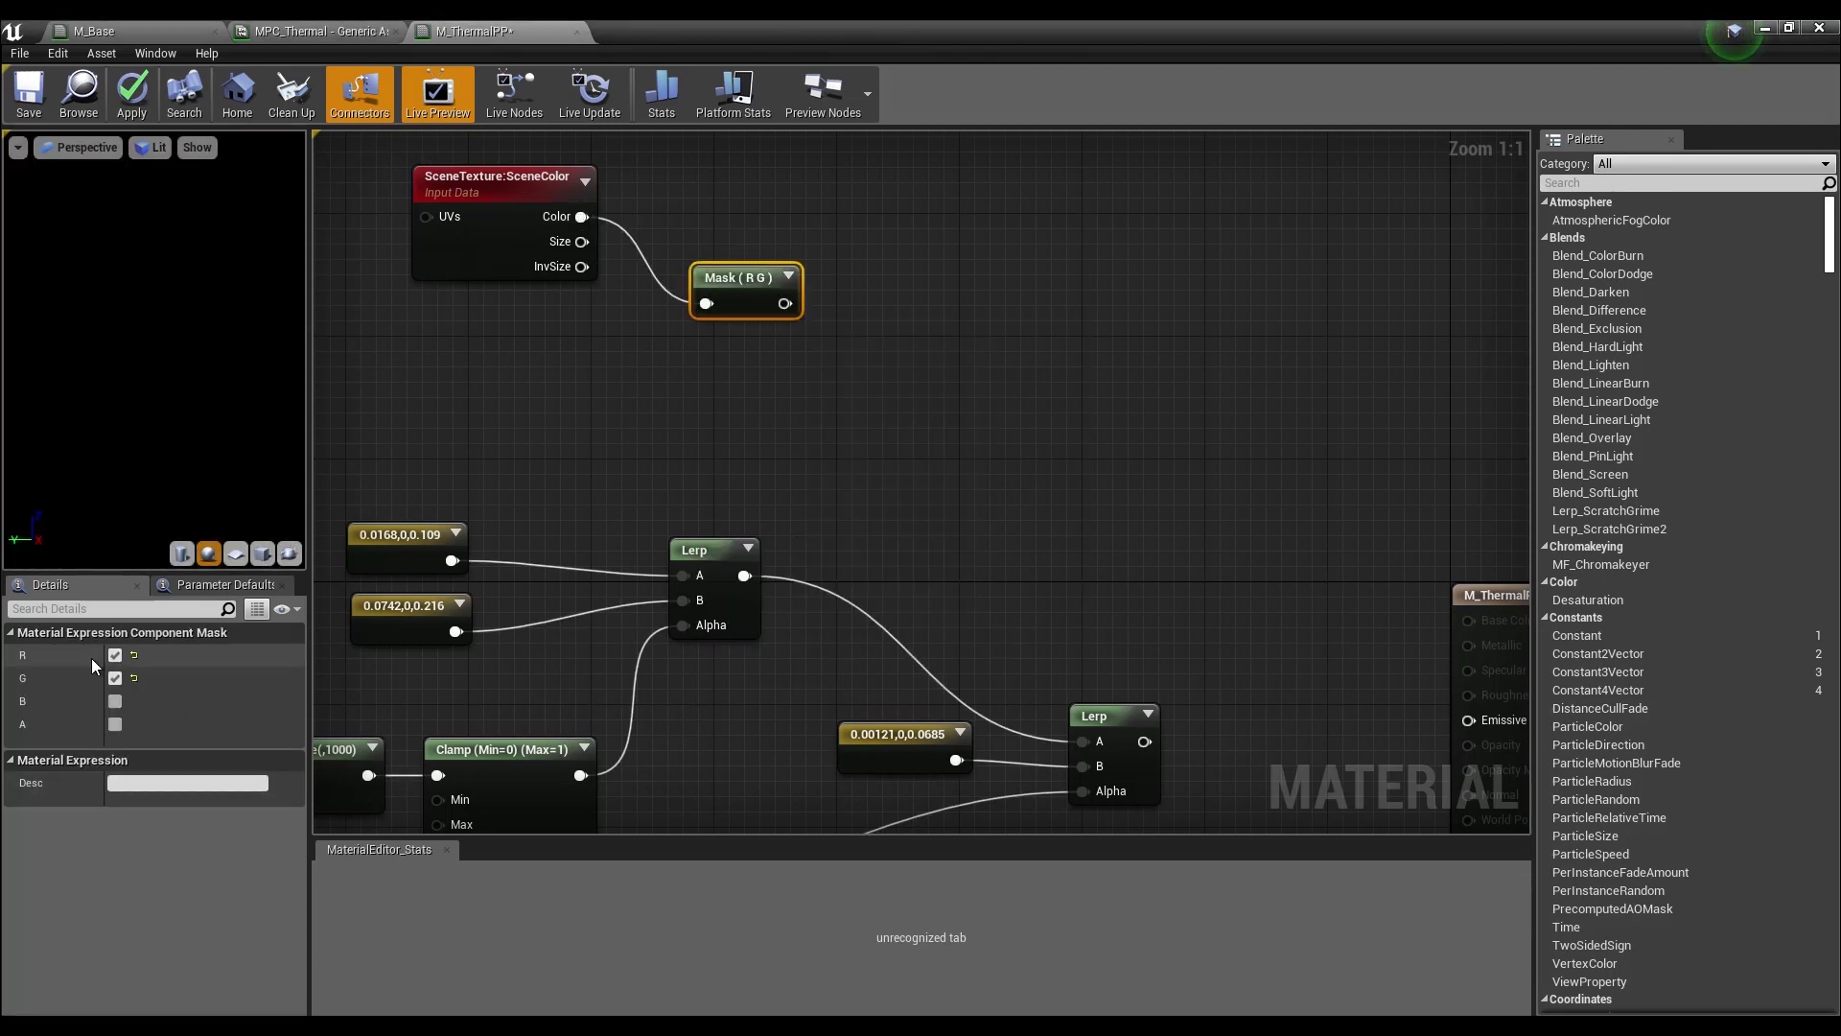
pyautogui.click(115, 679)
pyautogui.moveTo(773, 303); pyautogui.dragTo(949, 395)
pyautogui.click(964, 344)
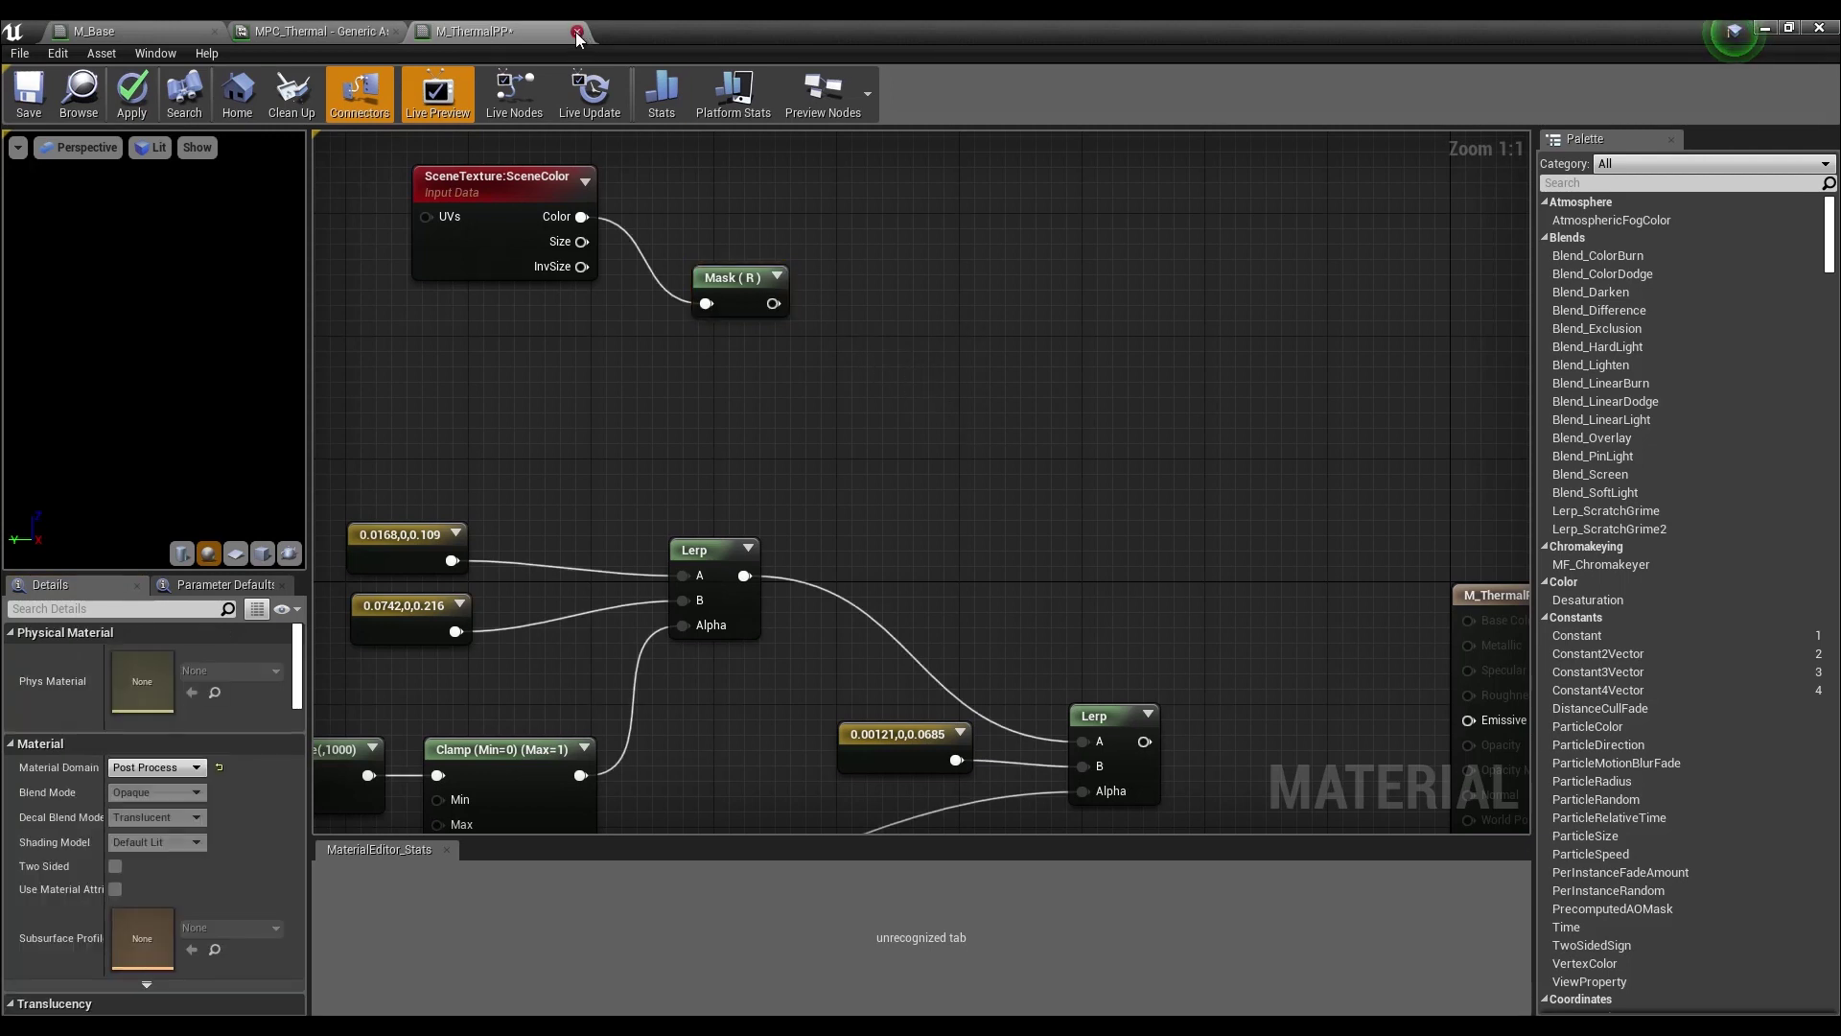
# - Add the LUT_Thermal texture from the Content folder as a Texture Sample node beside the R mask
pyautogui.moveTo(726, 33); pyautogui.dragTo(1426, 140)
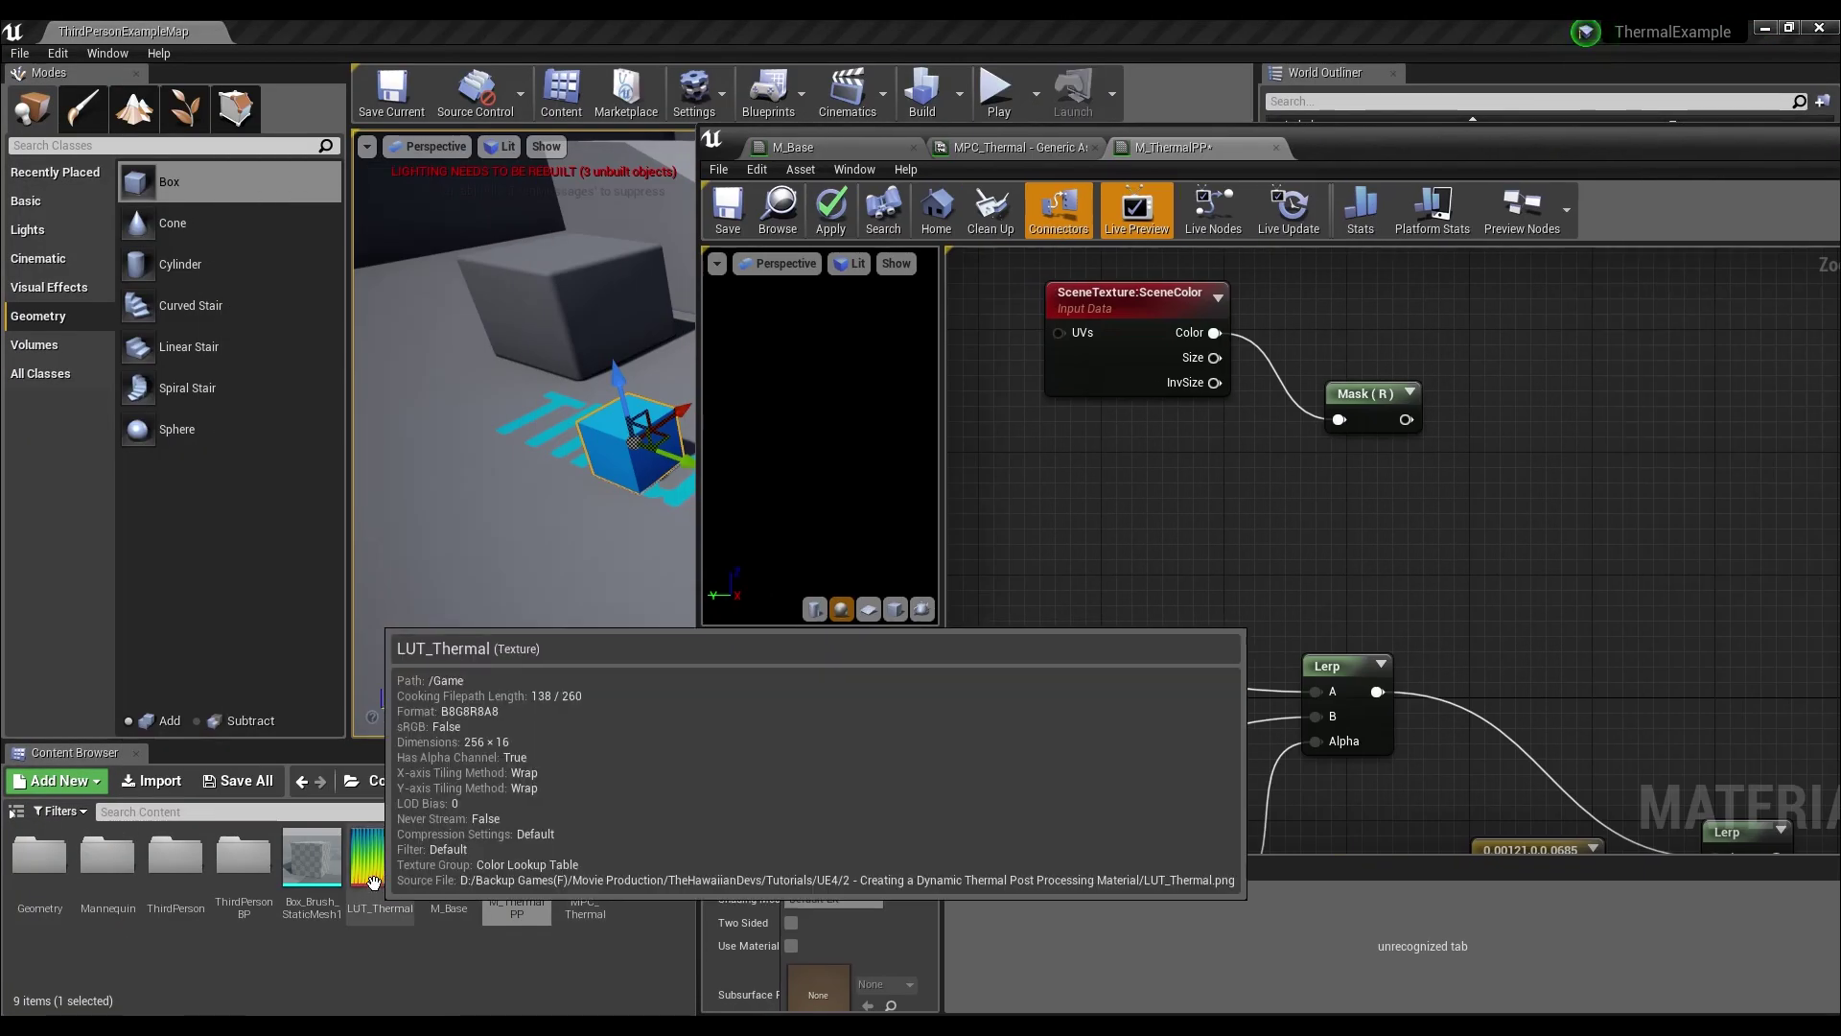
pyautogui.moveTo(374, 880); pyautogui.dragTo(1462, 449)
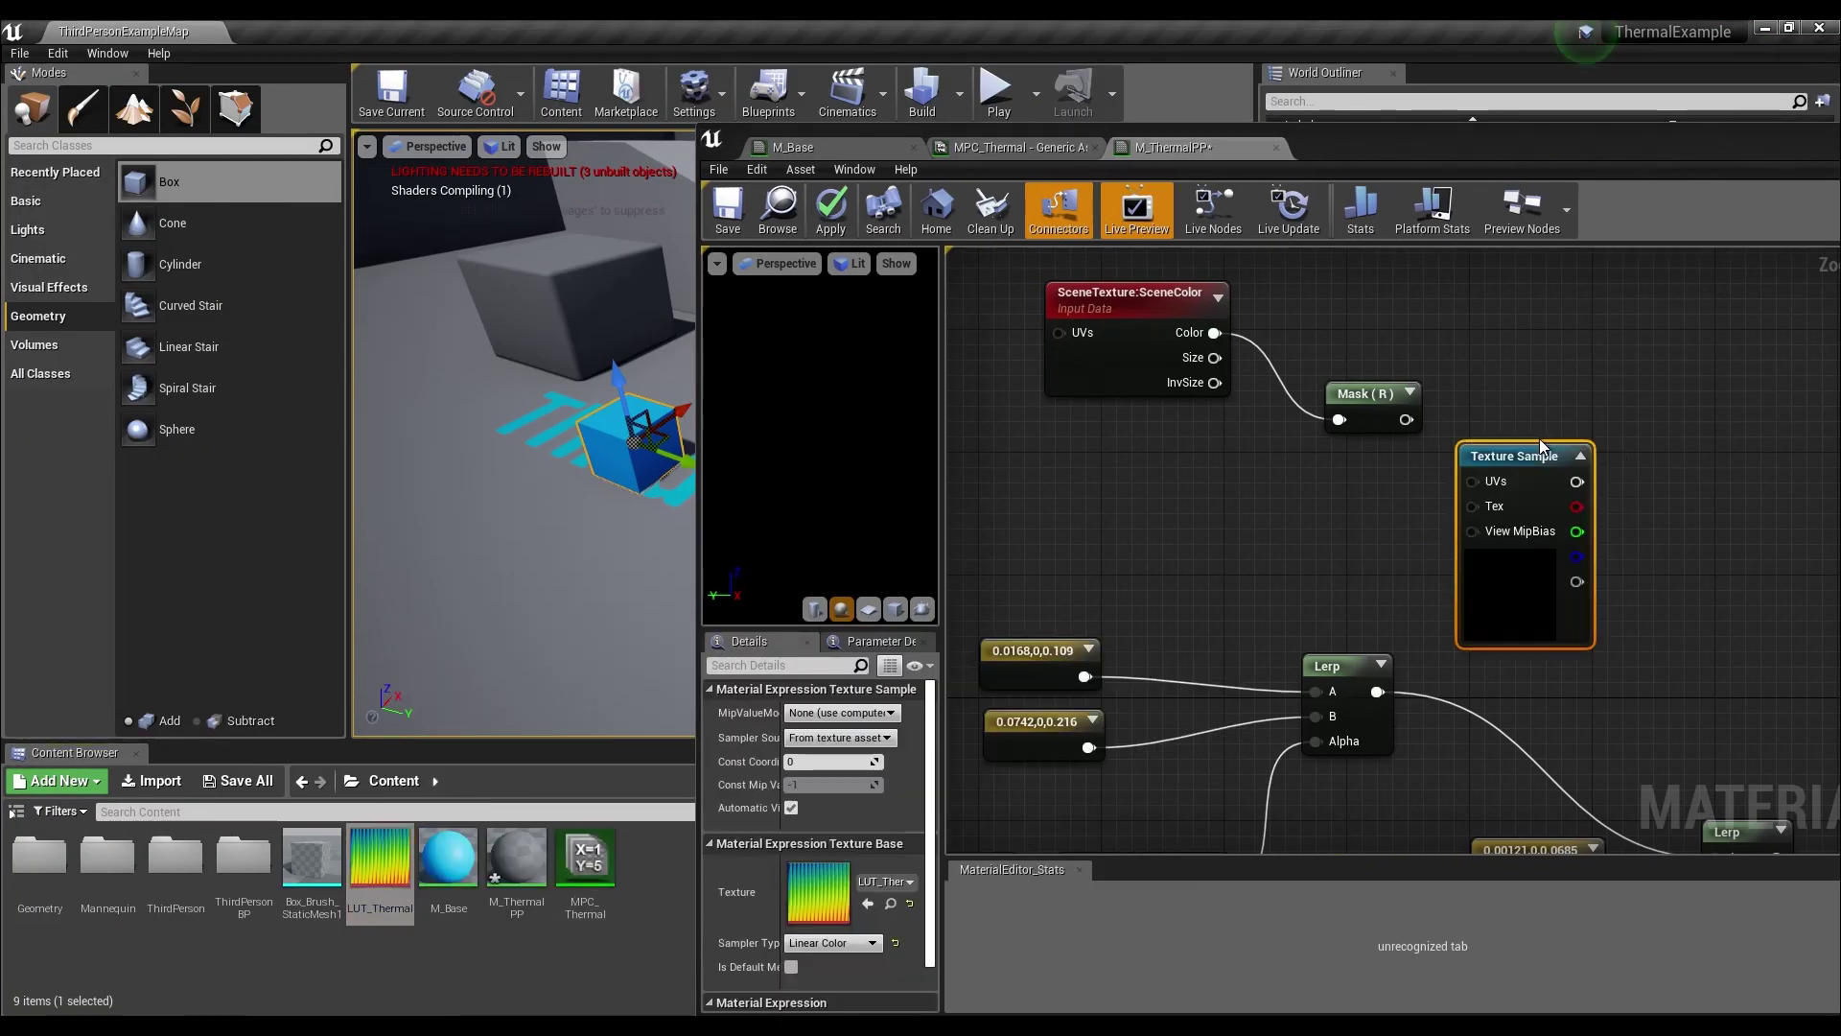
pyautogui.doubleClick(1413, 152)
pyautogui.moveTo(911, 338); pyautogui.dragTo(1047, 271)
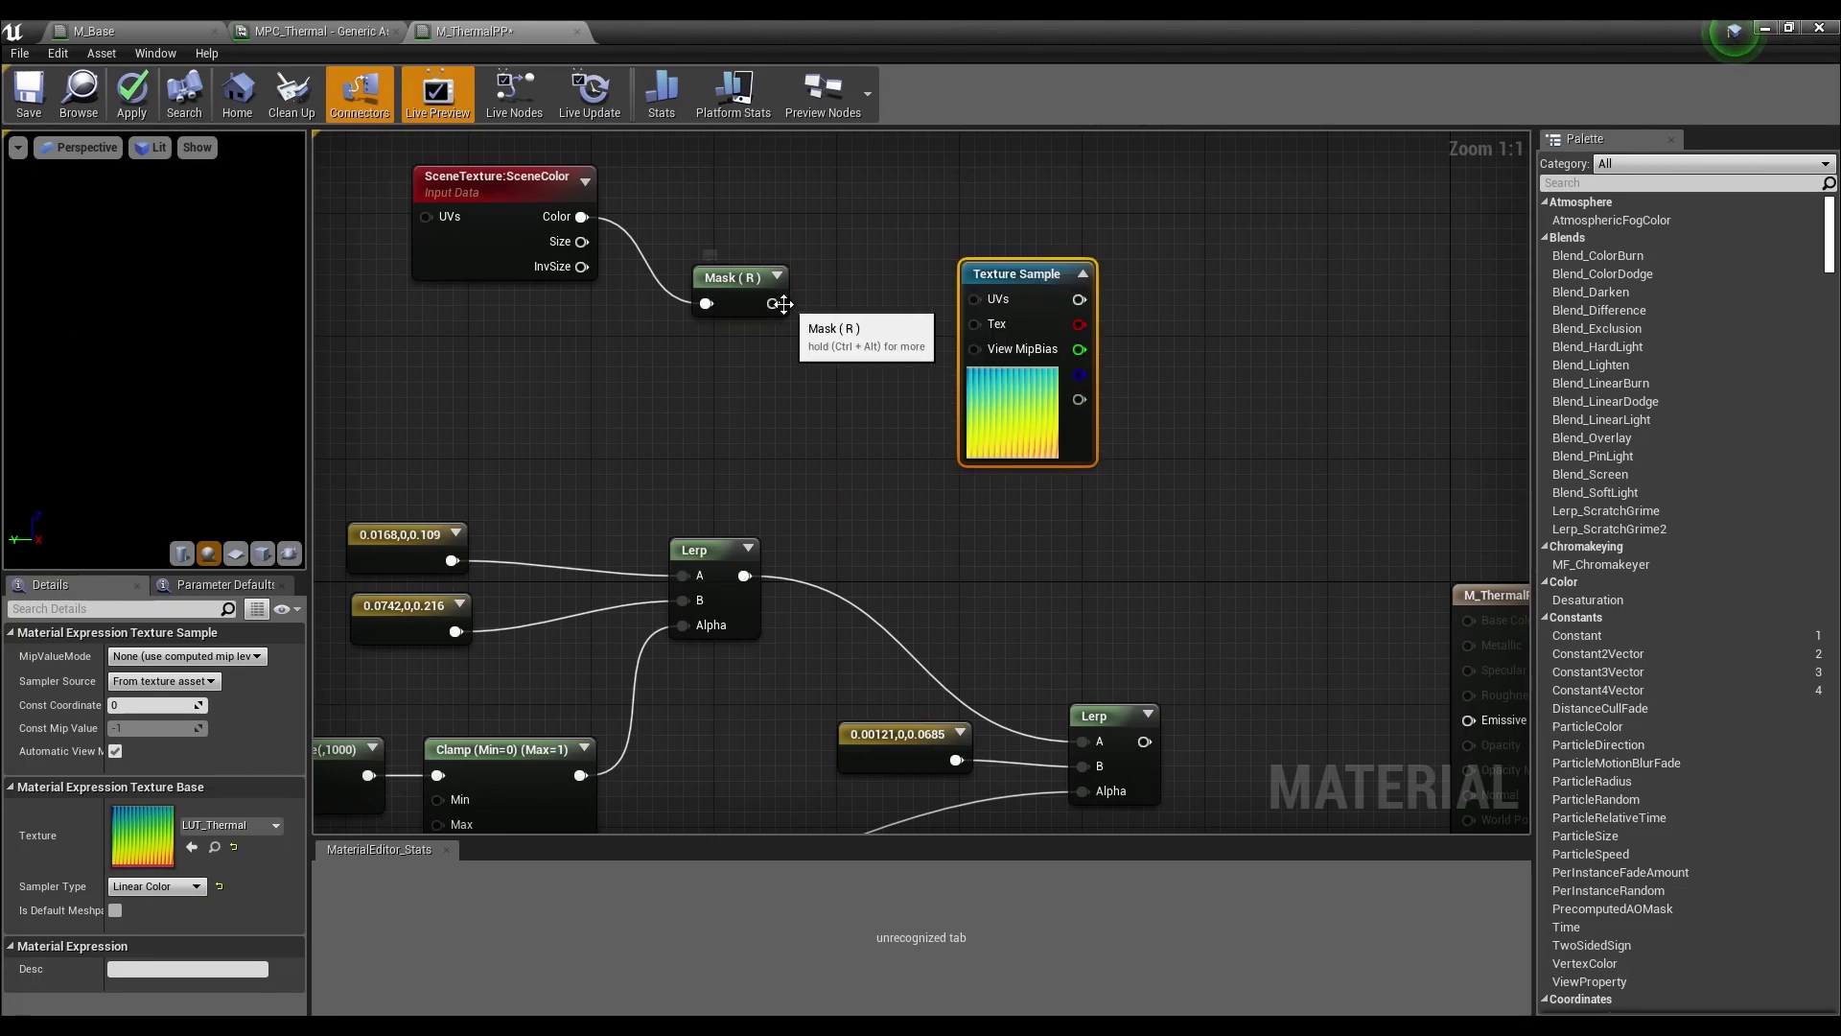
# - Connect the R mask to the Texture Sample's UVs and the Texture Sample's RGB output to M_ThermalPP's Emissive Color
pyautogui.moveTo(773, 303); pyautogui.dragTo(980, 301)
pyautogui.moveTo(1229, 399); pyautogui.dragTo(1005, 315, button='right')
pyautogui.moveTo(777, 209); pyautogui.dragTo(1319, 642)
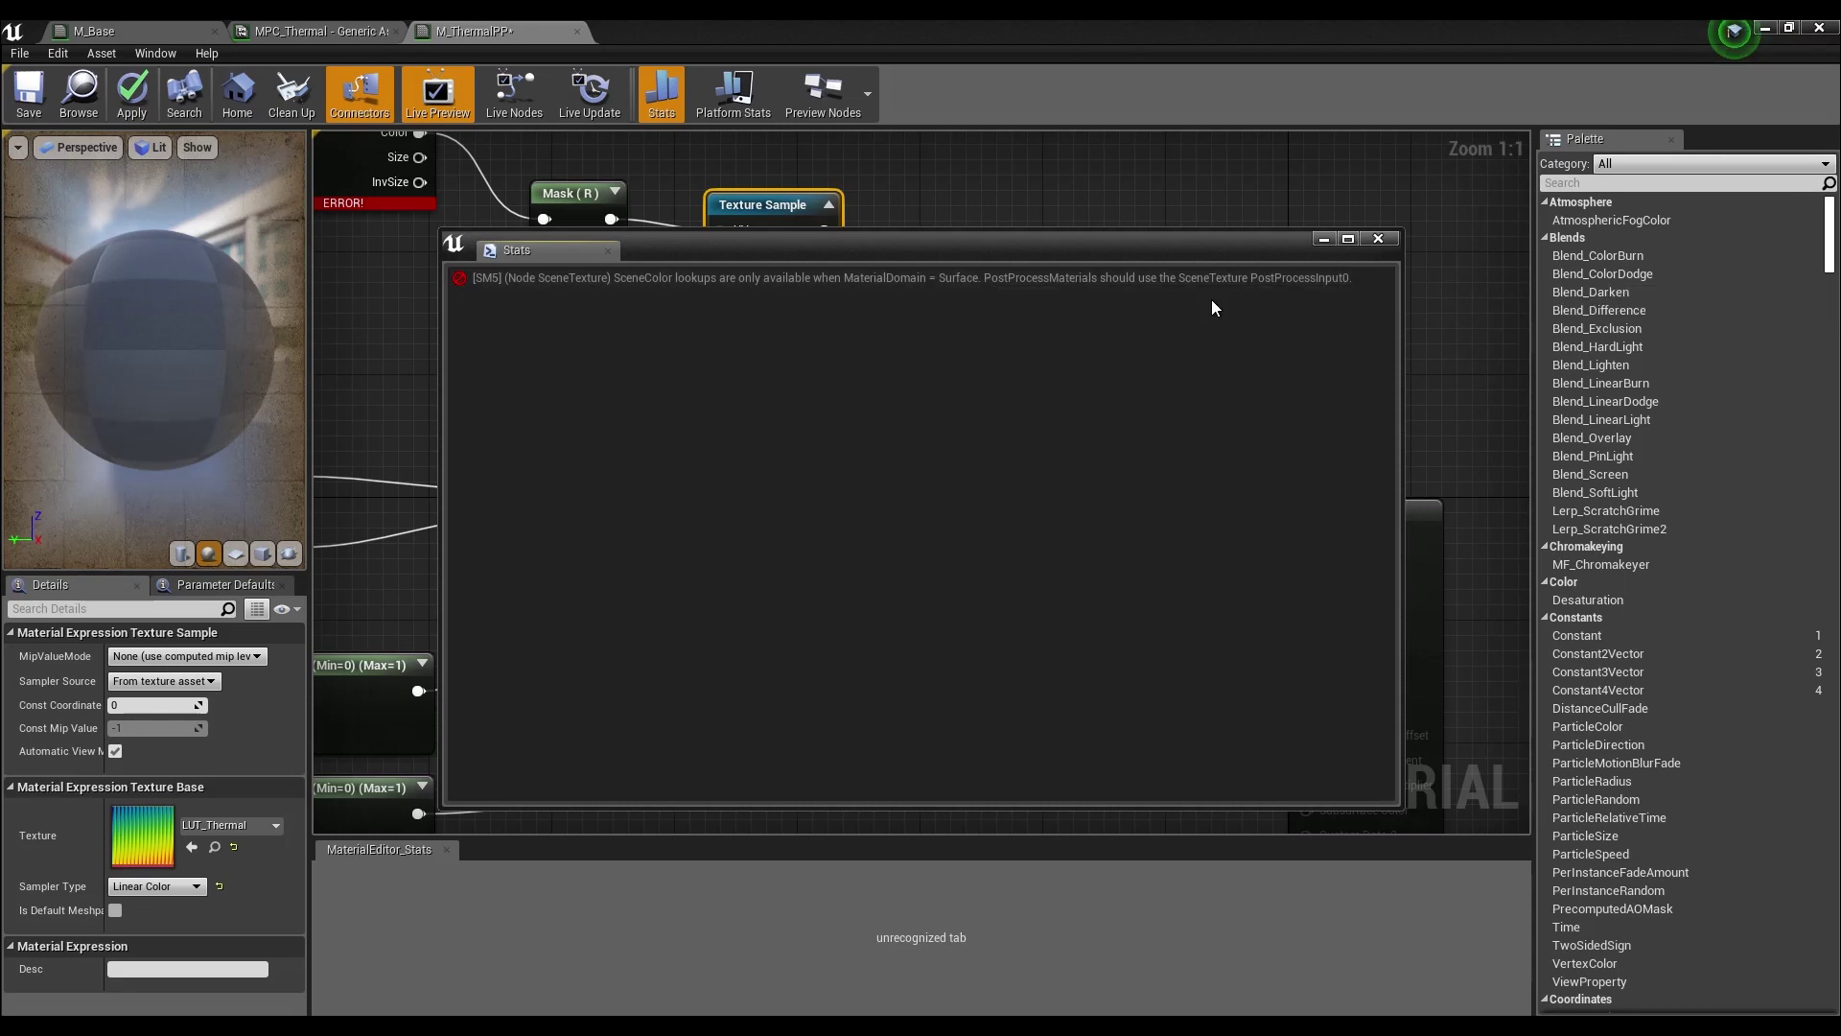
# - Close the Stats window, set the SceneColor node's Scene Texture Id to PostProcessInput0, and align the R mask beside its Color output
pyautogui.click(1379, 238)
pyautogui.moveTo(333, 188); pyautogui.dragTo(736, 280, button='right')
pyautogui.click(736, 280)
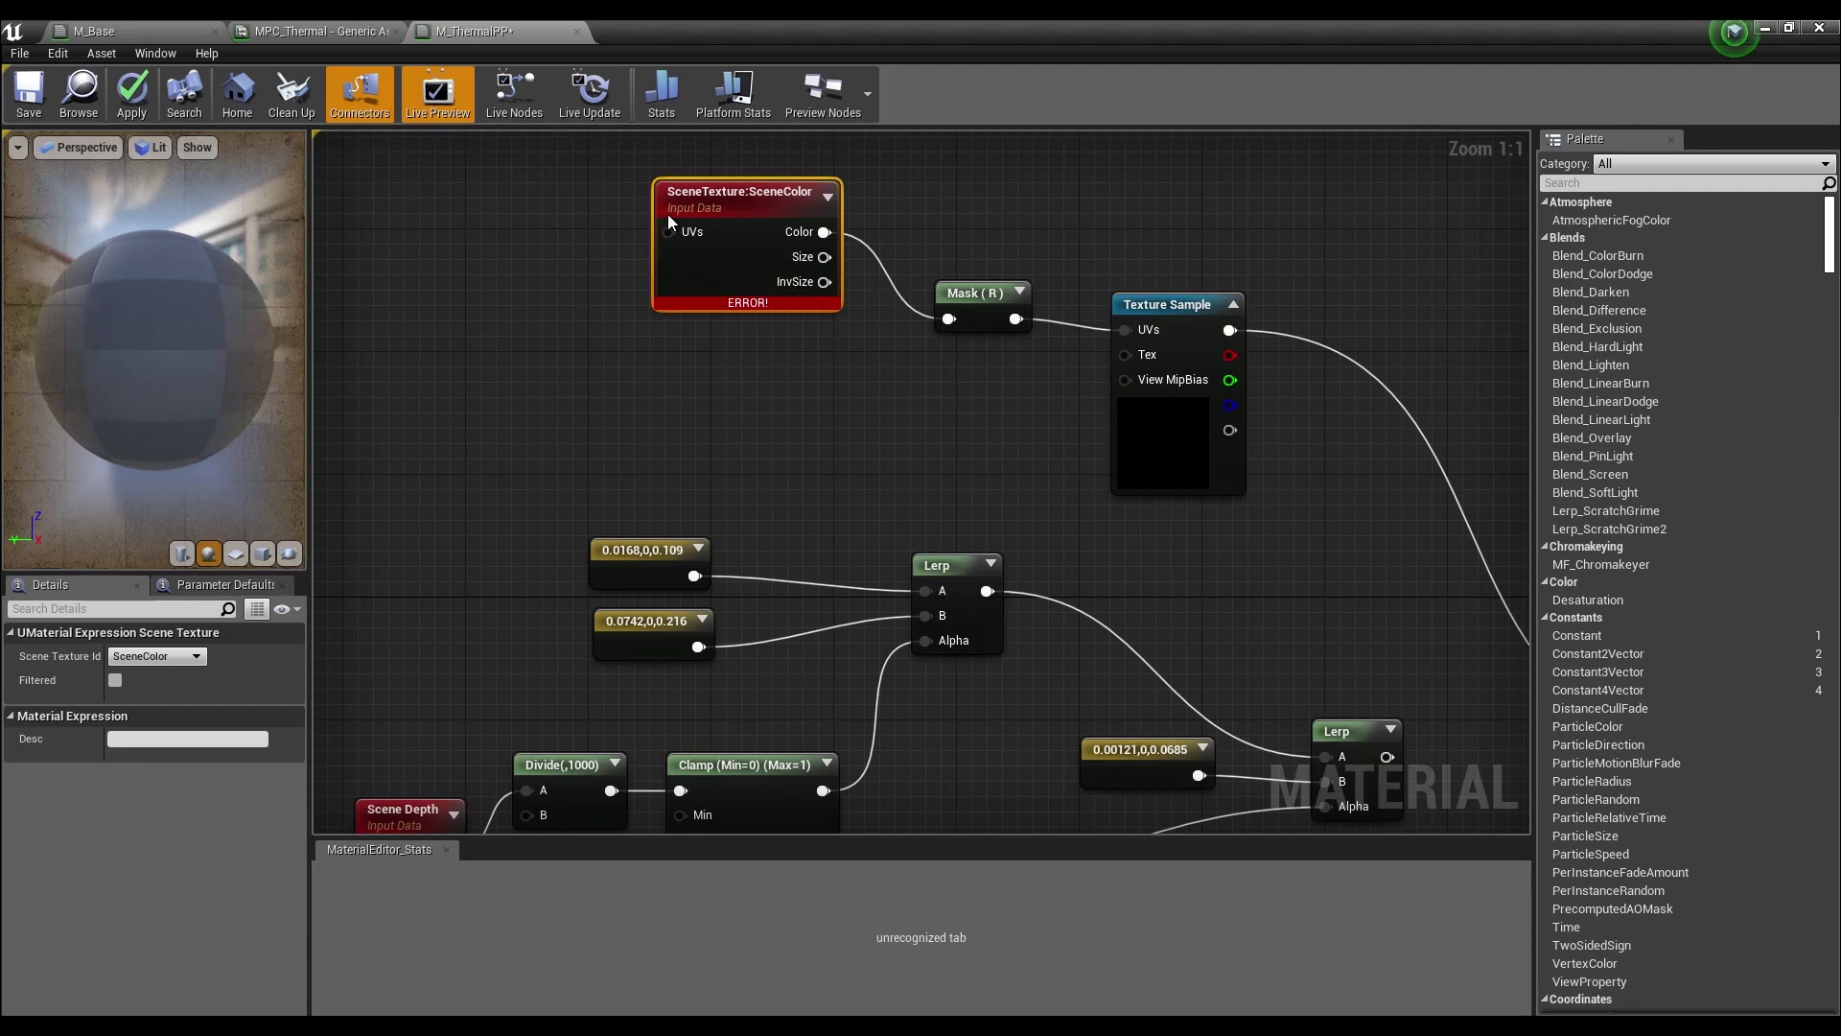
pyautogui.click(192, 659)
pyautogui.click(201, 843)
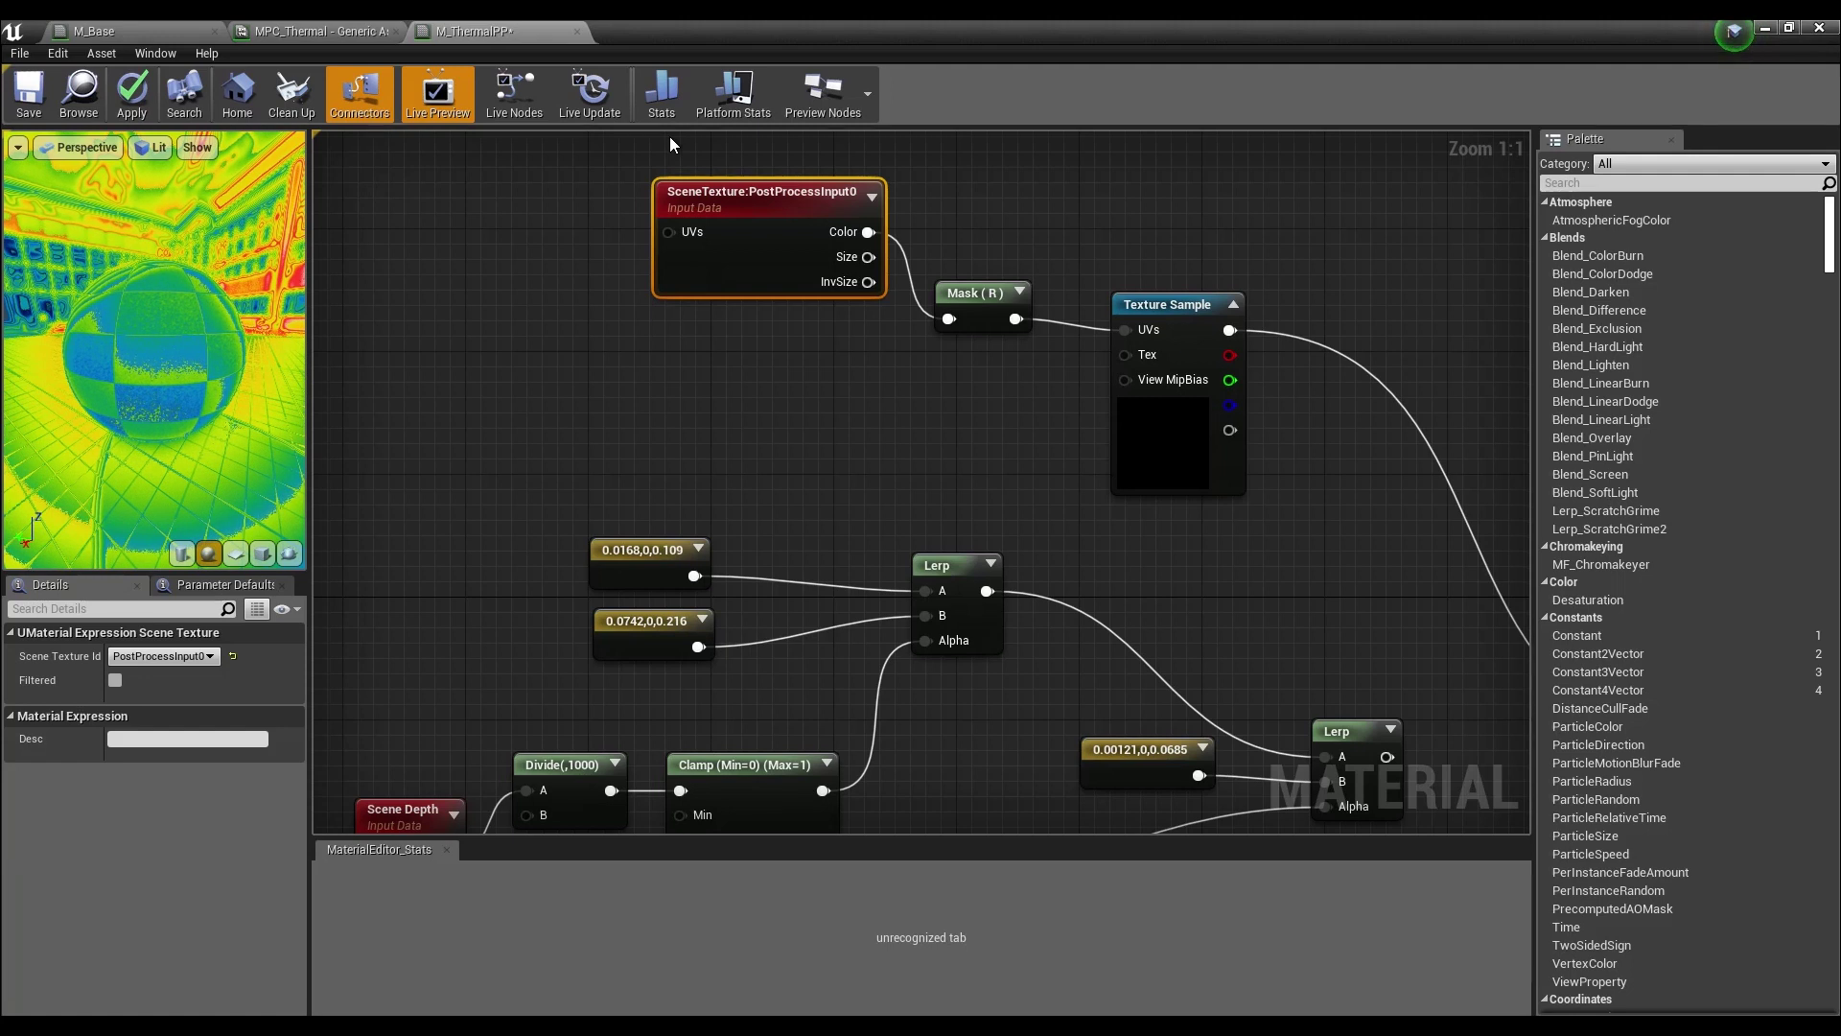
pyautogui.moveTo(970, 291); pyautogui.dragTo(979, 209)
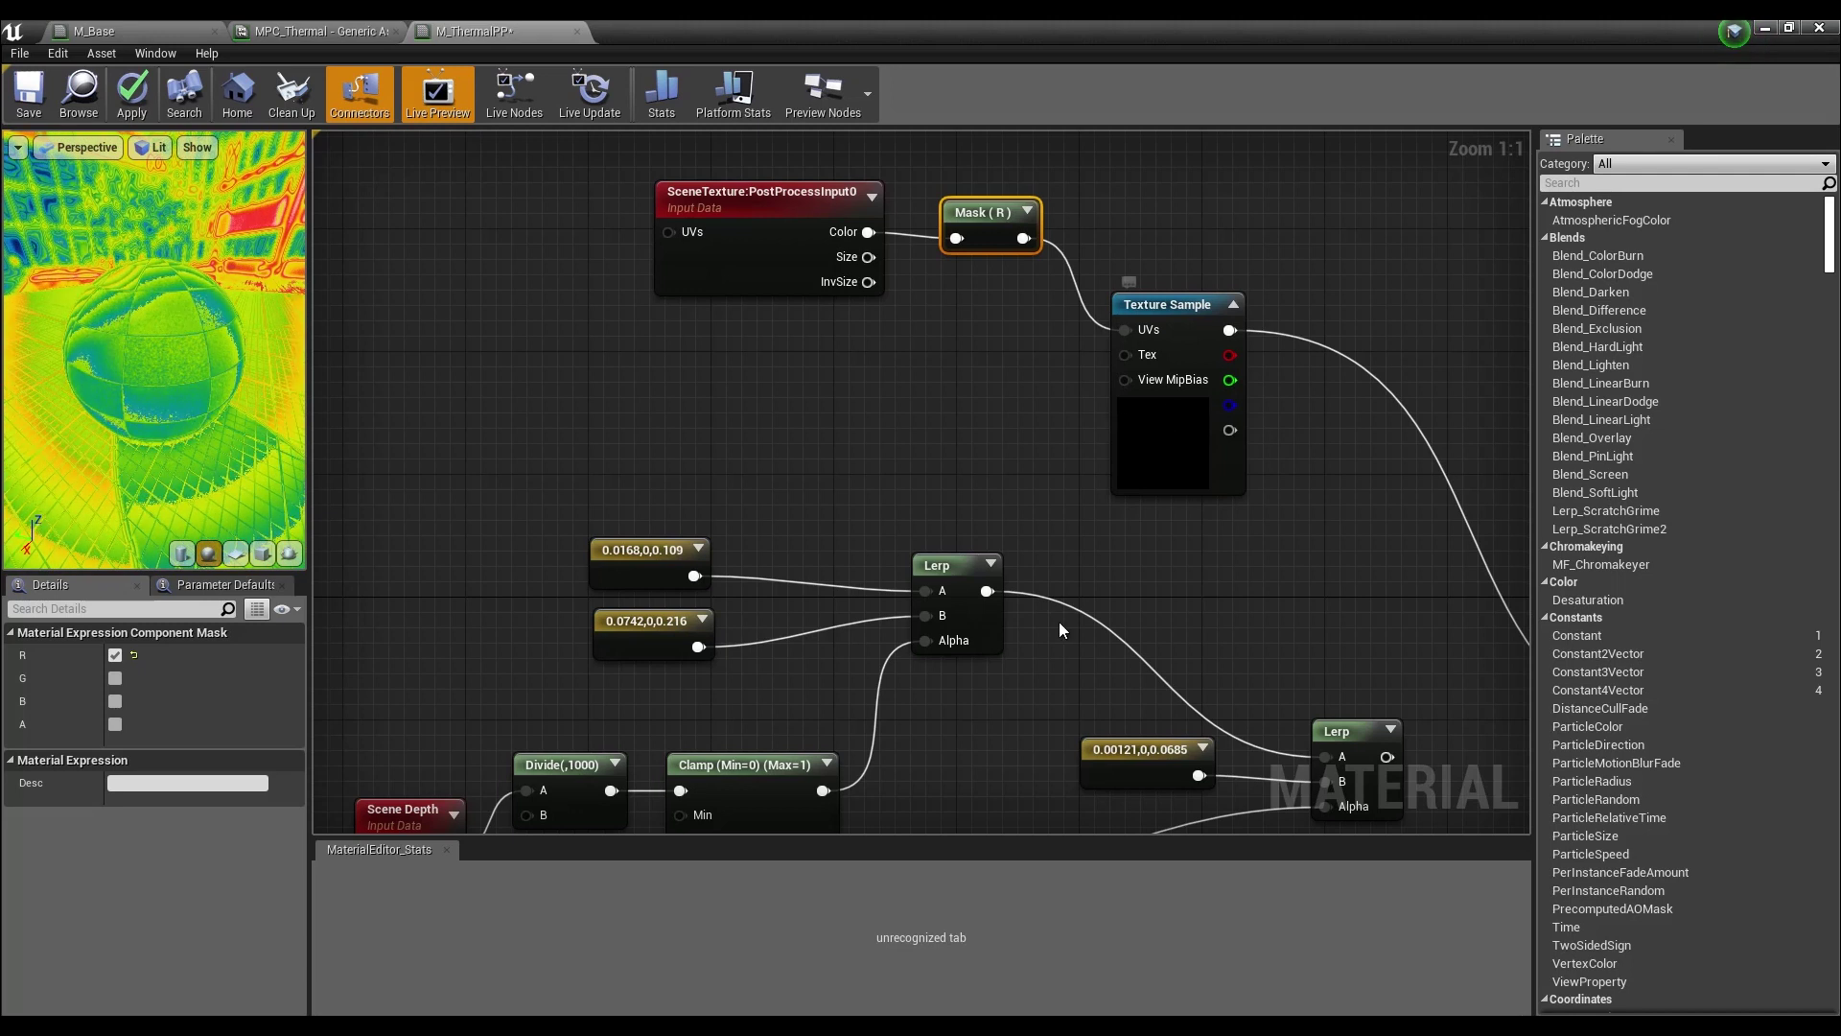
# - Add a third Lerp (LinearInterpolate) node with the Texture Sample's RGB output connected to its A input
pyautogui.moveTo(1310, 566); pyautogui.dragTo(964, 435, button='right')
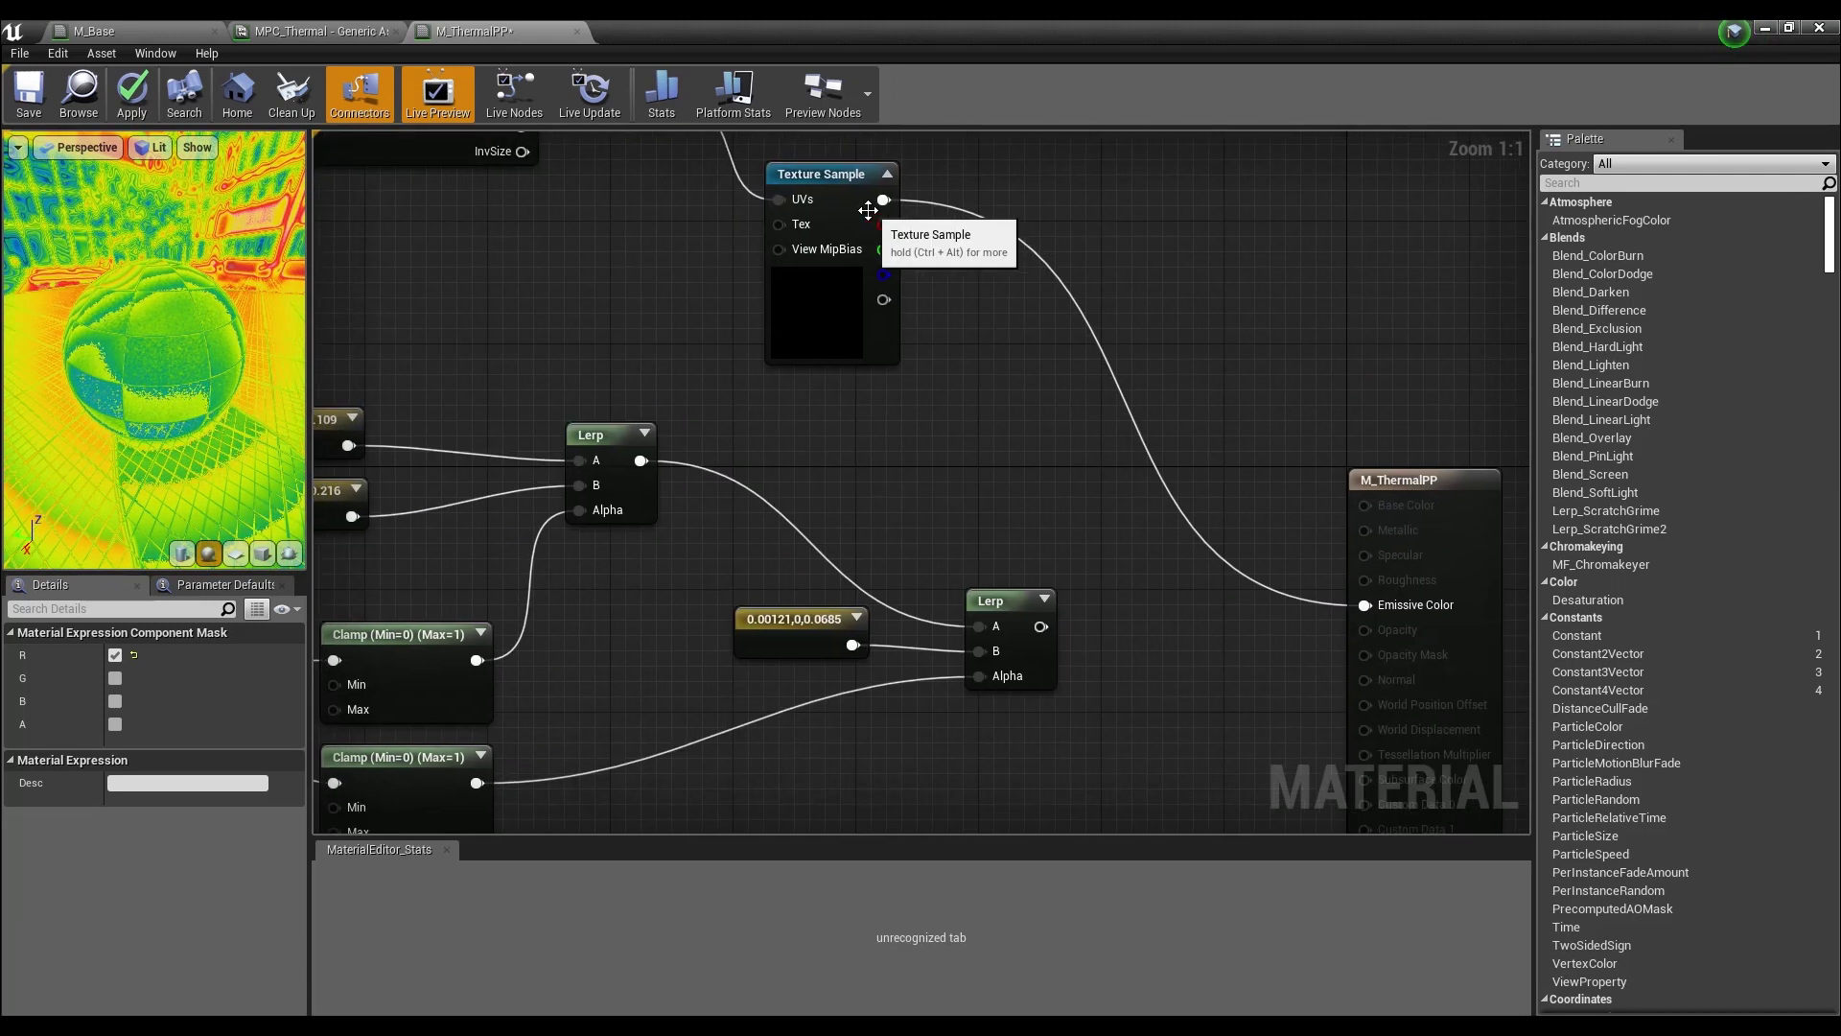
pyautogui.moveTo(883, 199); pyautogui.dragTo(1149, 464)
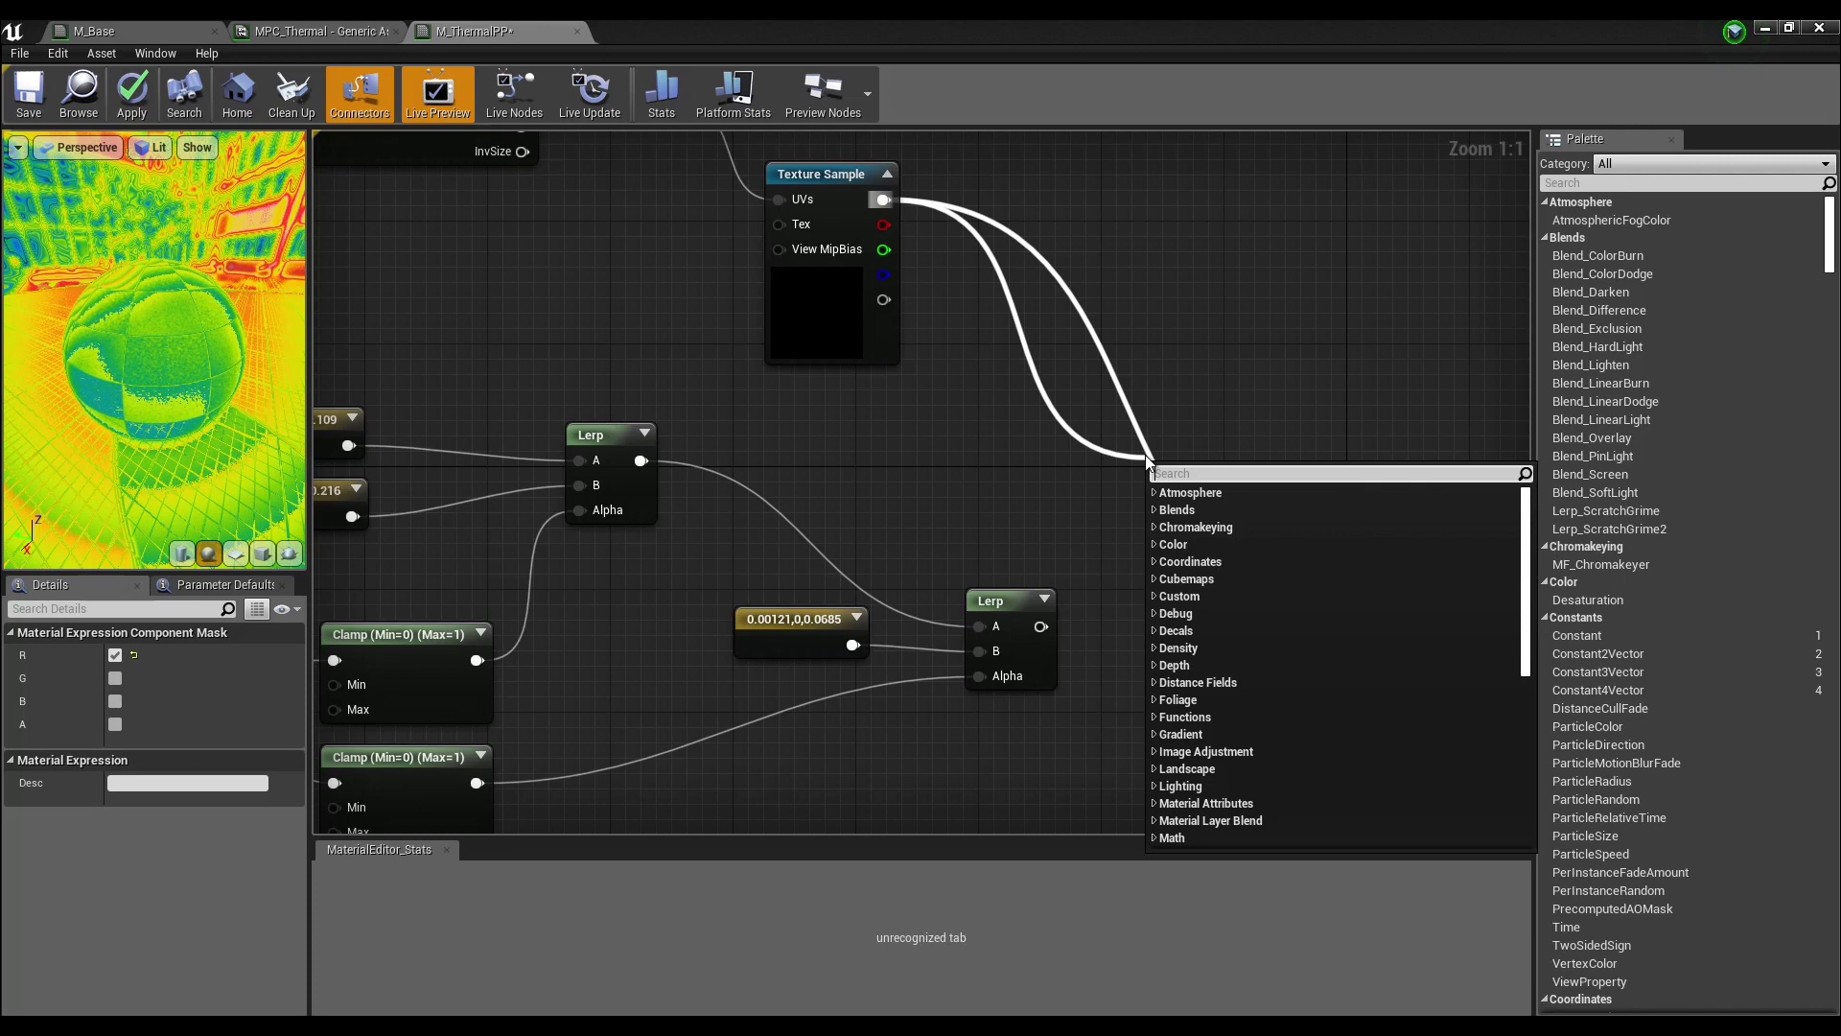
pyautogui.write('lerp')
pyautogui.press('Up')
pyautogui.press('Up')
pyautogui.press('Up')
pyautogui.press('Up')
pyautogui.press('Up')
pyautogui.press('Up')
pyautogui.press('Up')
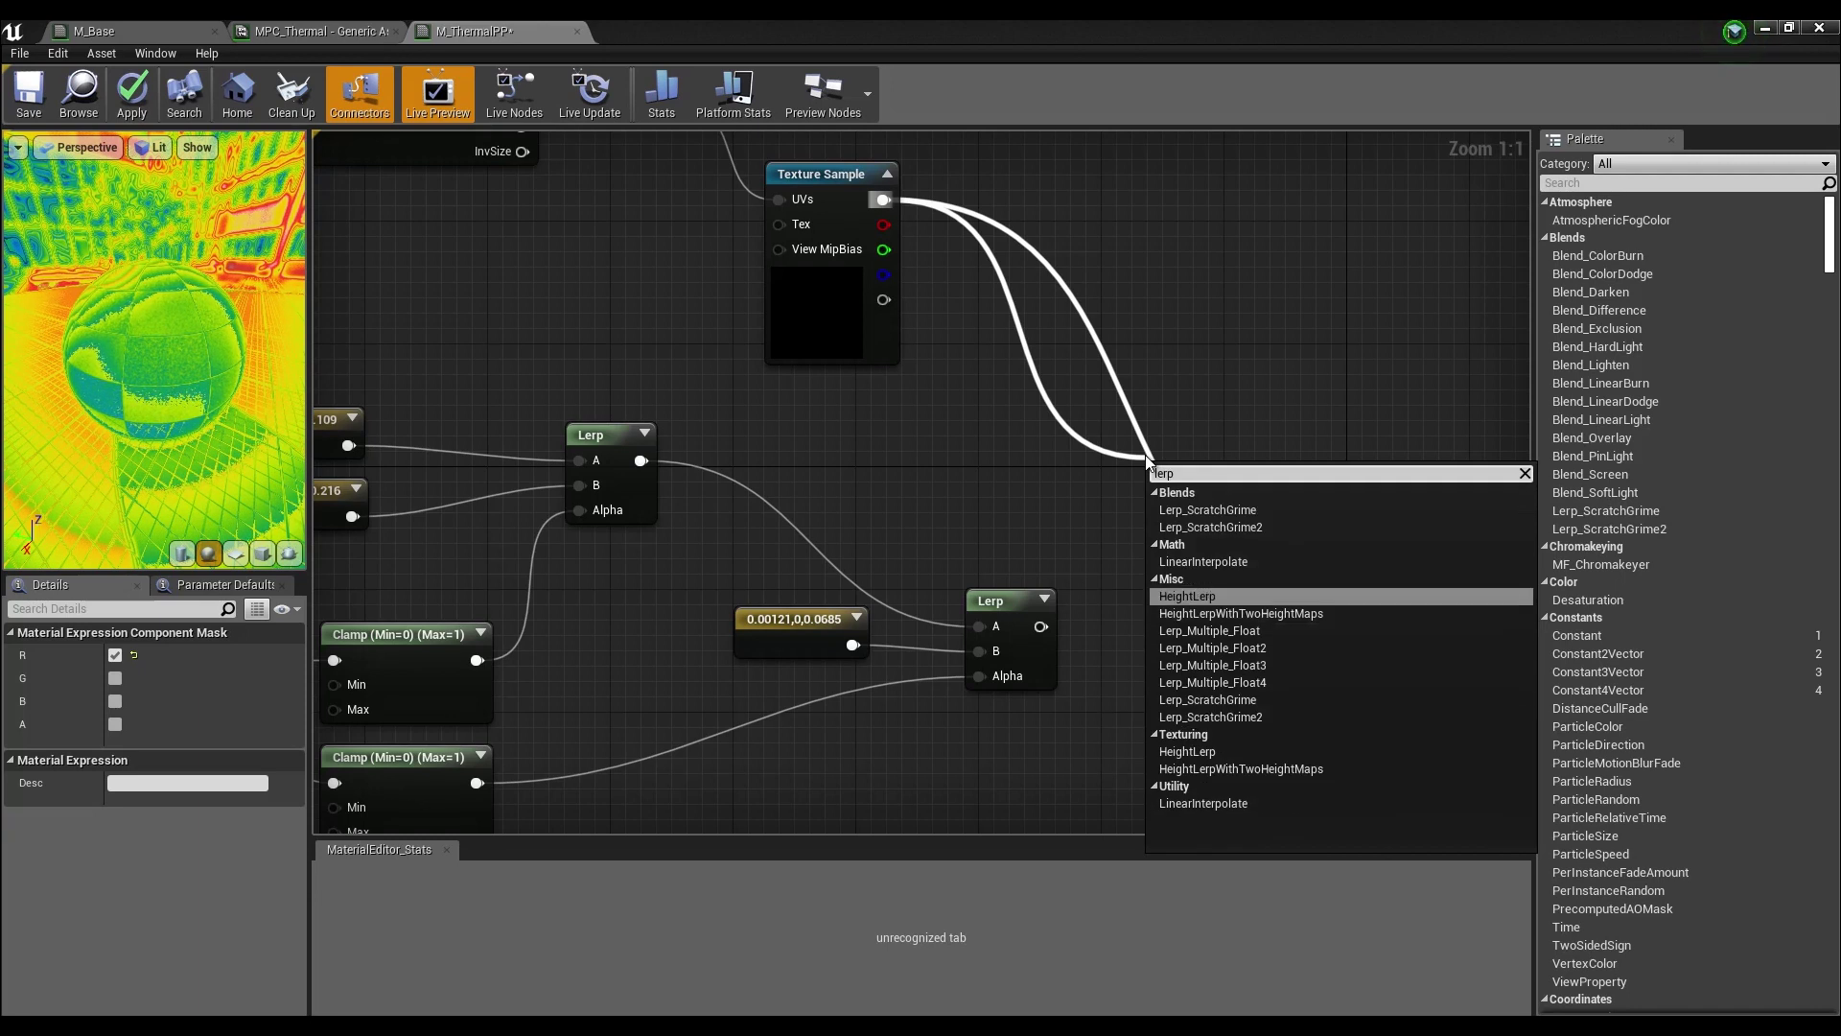
pyautogui.press('Up')
pyautogui.press('Return')
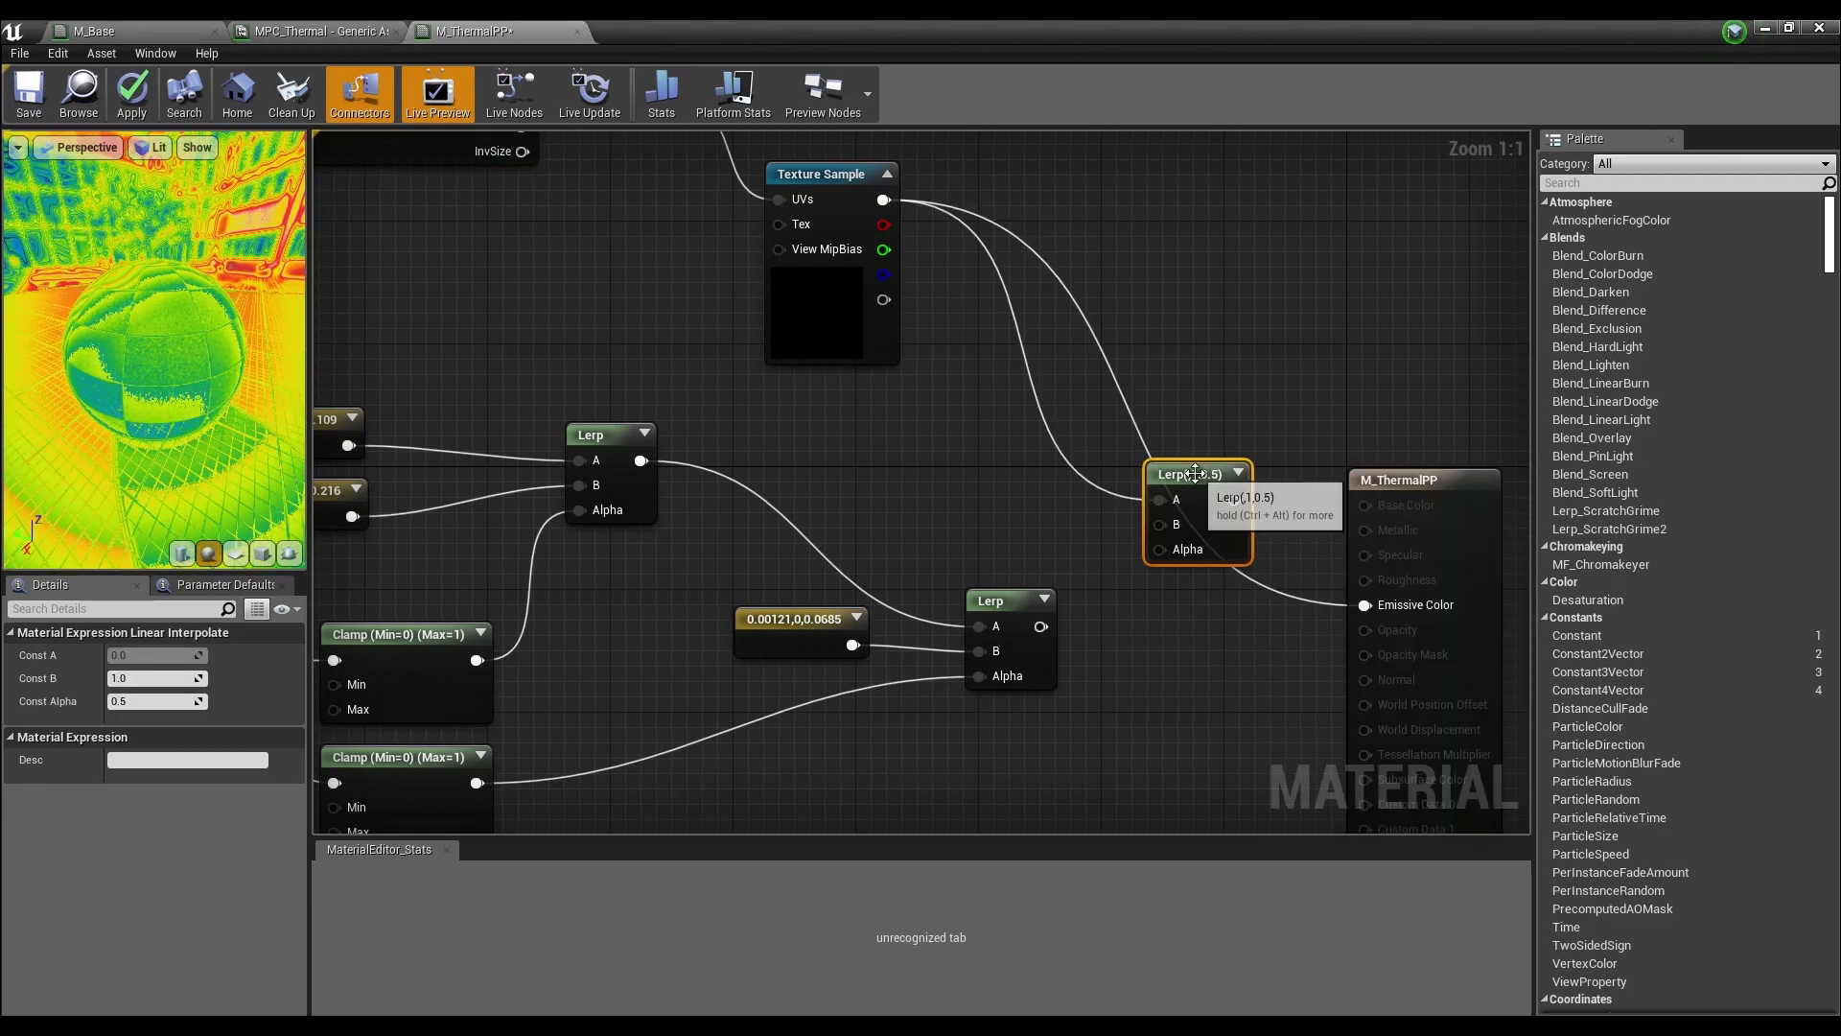
# - Connect the third Lerp's output to Emissive Color and align the Texture Sample in a row with the R mask
pyautogui.moveTo(1217, 503); pyautogui.dragTo(1412, 610)
pyautogui.moveTo(744, 187); pyautogui.dragTo(1153, 401, button='right')
pyautogui.moveTo(1083, 438); pyautogui.dragTo(1066, 331)
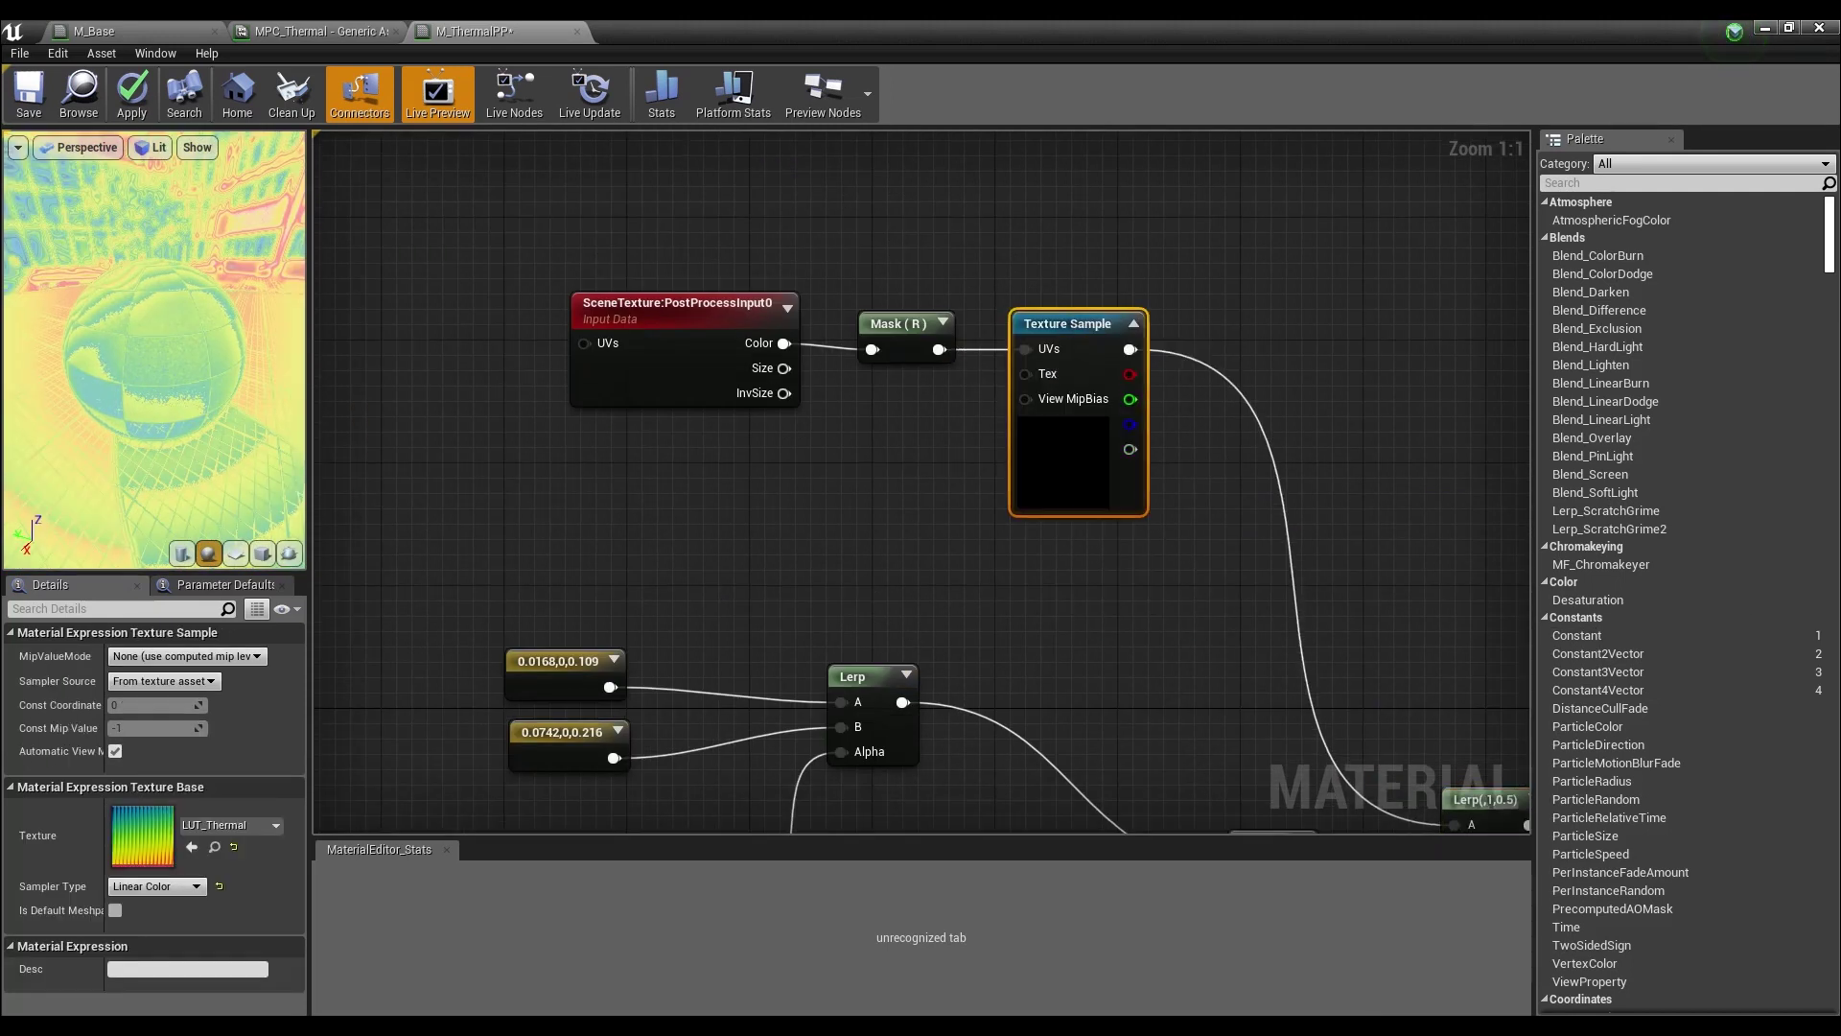
# - Connect the second Lerp's output to the third Lerp's B input and the CustomDepth Divide(,5e-06) output to its Alpha
pyautogui.moveTo(1457, 800); pyautogui.dragTo(1196, 574, button='right')
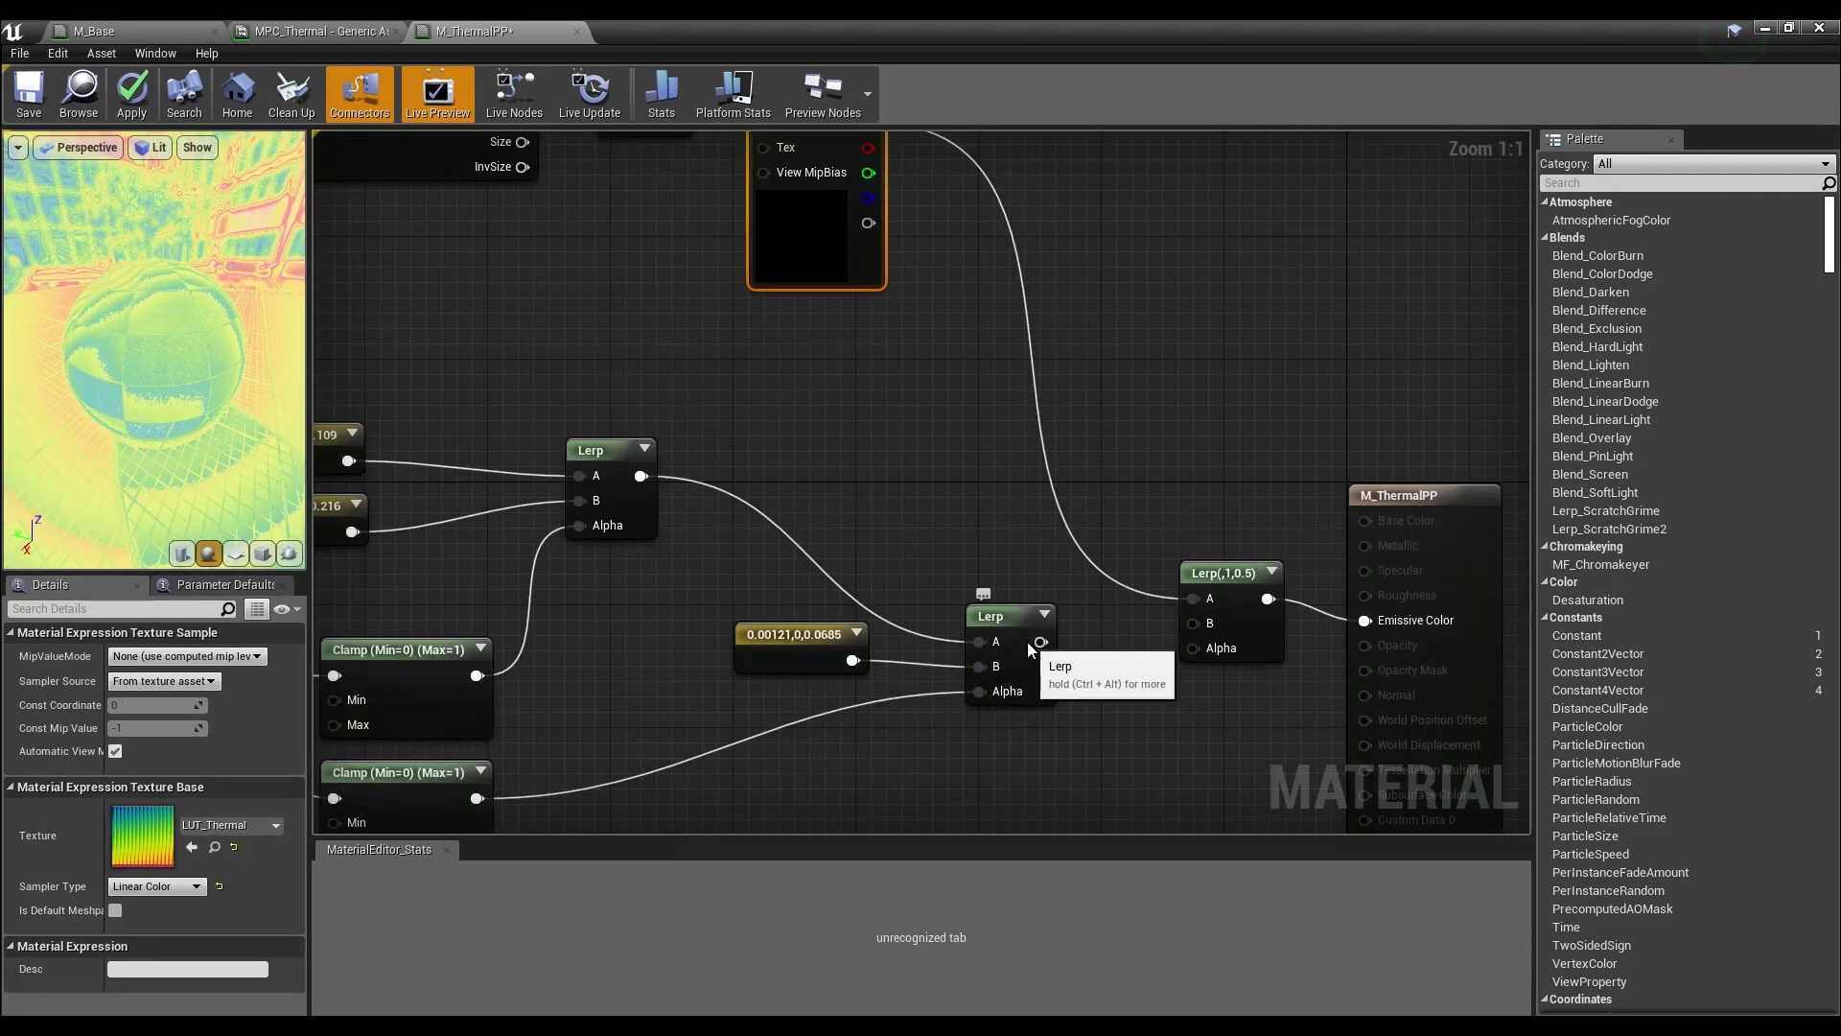
pyautogui.moveTo(1040, 642); pyautogui.dragTo(1214, 629)
pyautogui.moveTo(1139, 744); pyautogui.dragTo(1017, 473, button='right')
pyautogui.moveTo(671, 770); pyautogui.dragTo(1082, 376)
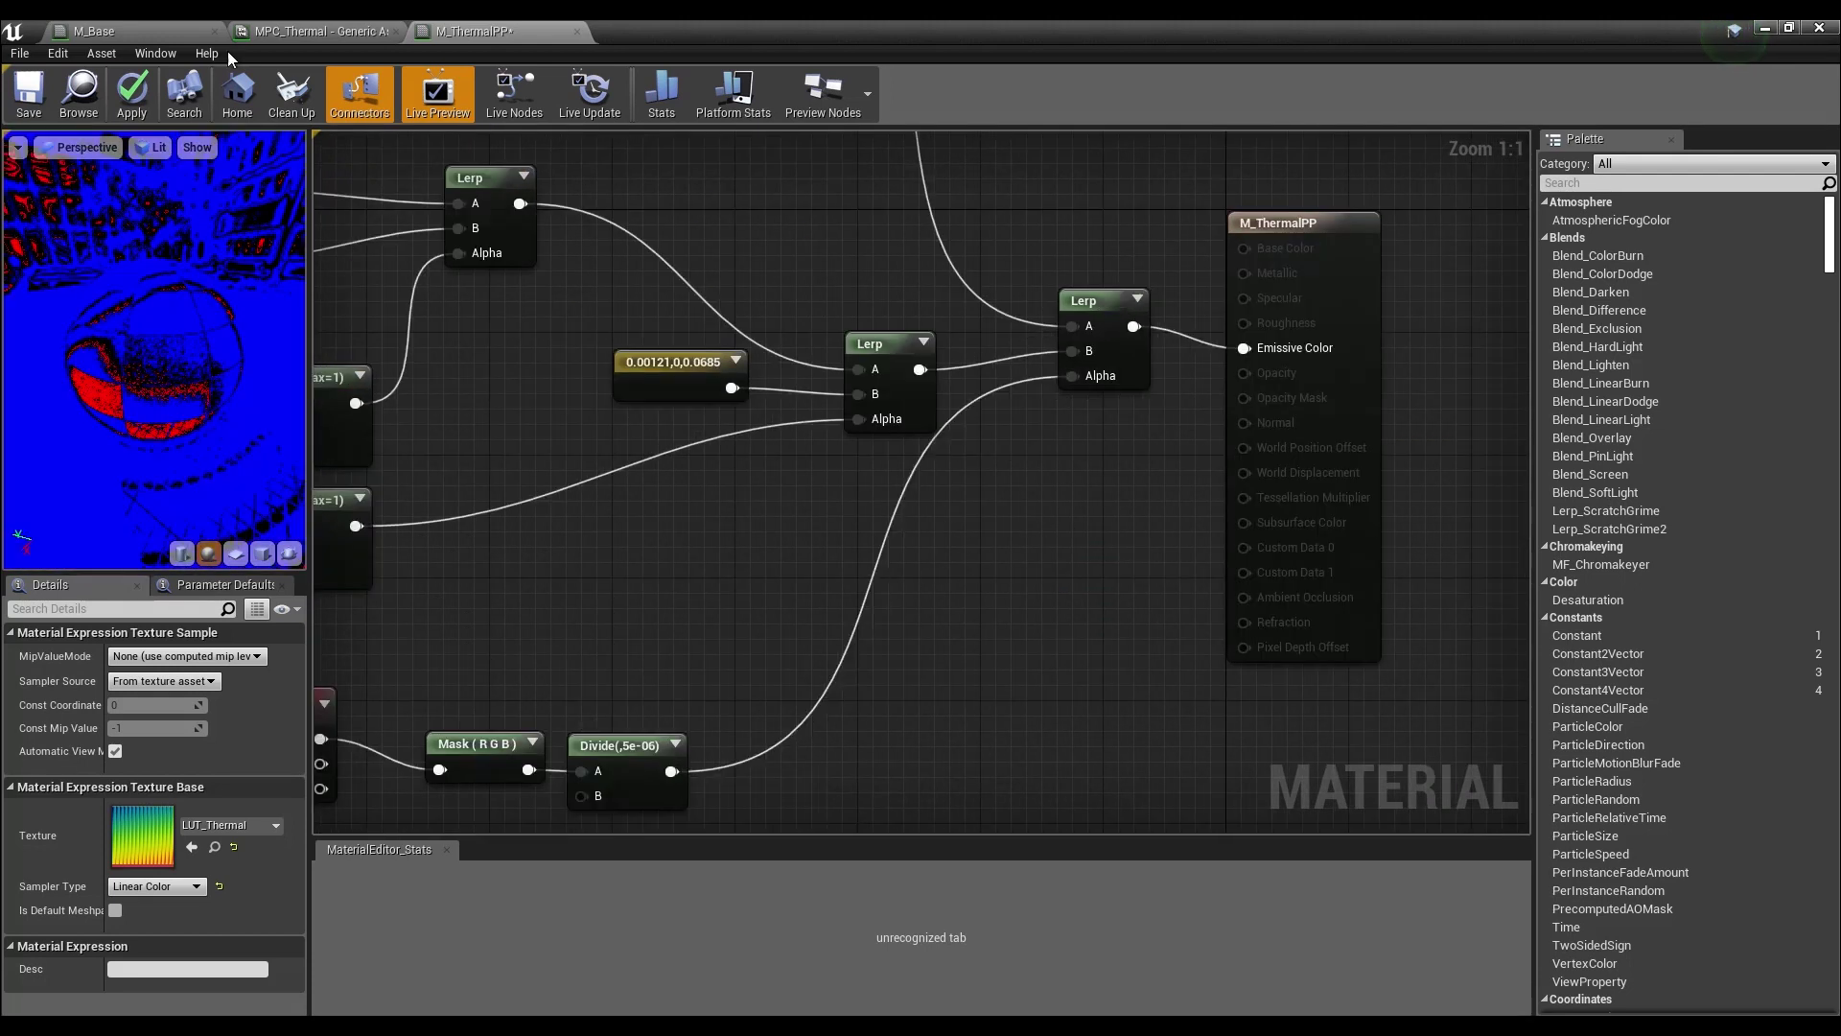
# - Save and apply the M_ThermalPP material and check its result on the preview sphere
pyautogui.click(26, 117)
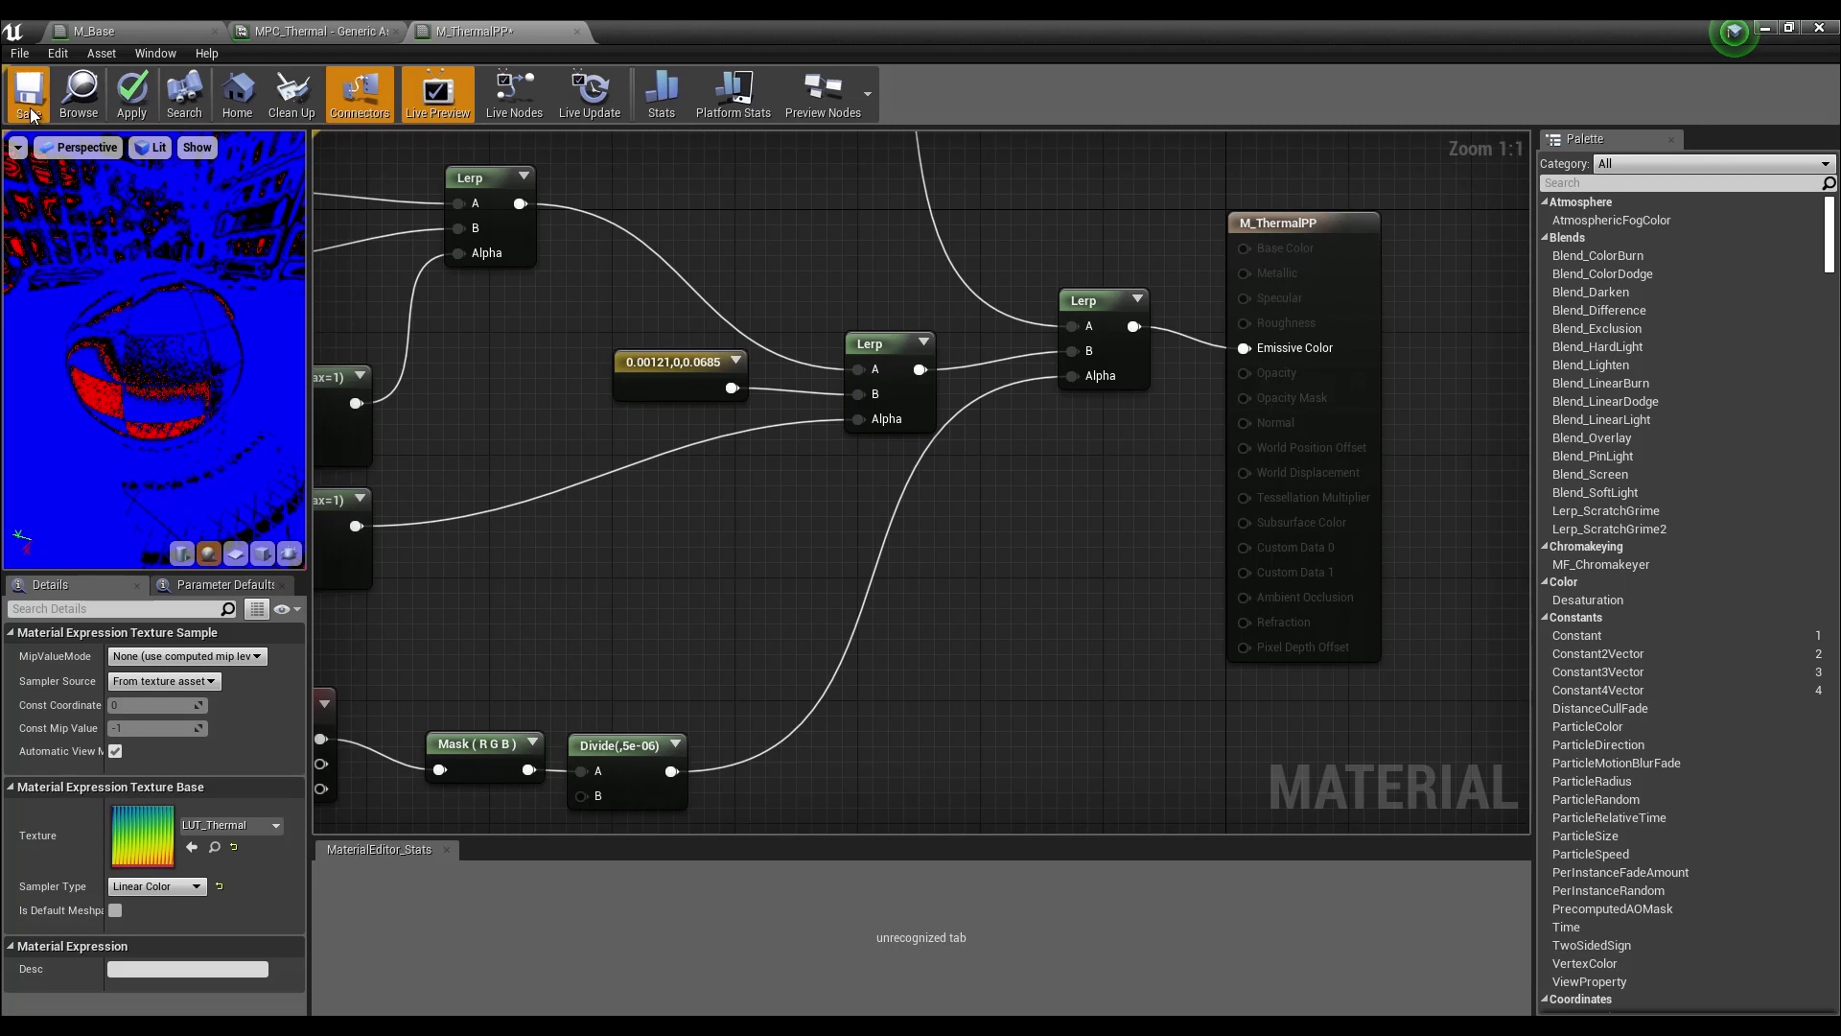
pyautogui.click(140, 112)
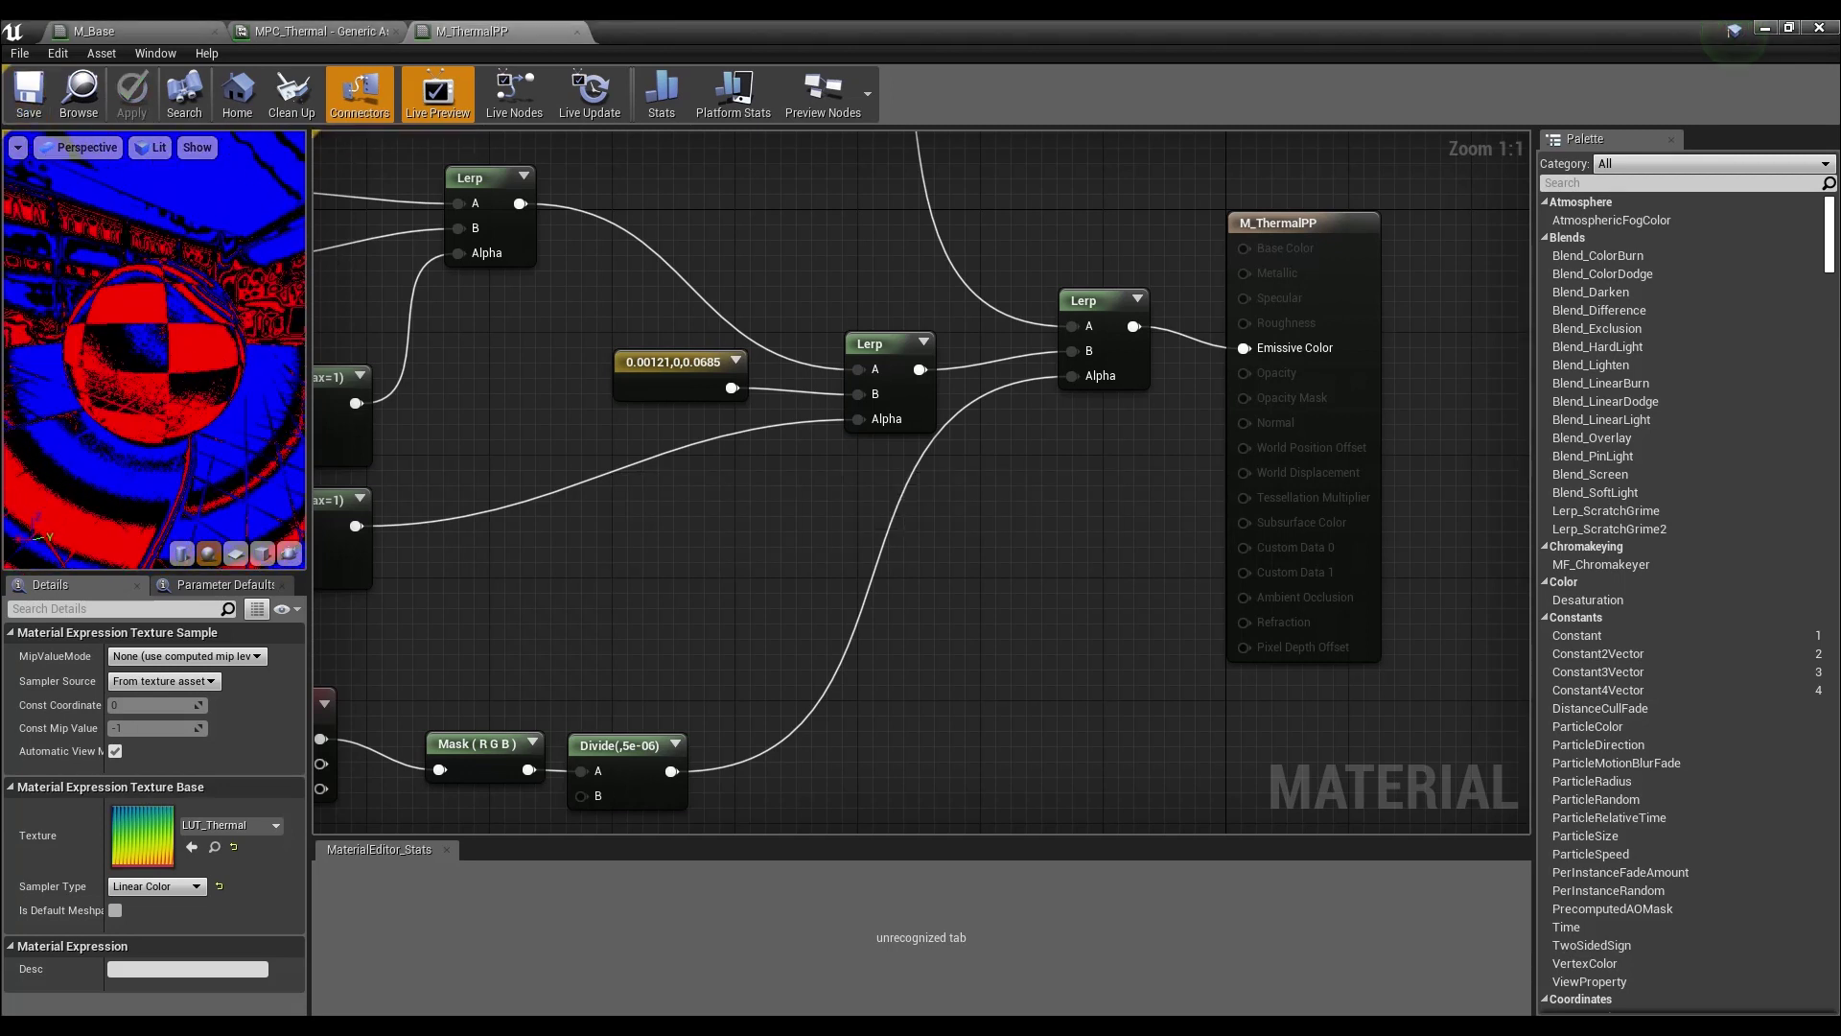
pyautogui.moveTo(232, 360)
pyautogui.mouseDown()
pyautogui.moveTo(206, 360)
pyautogui.moveTo(232, 359)
pyautogui.mouseUp()
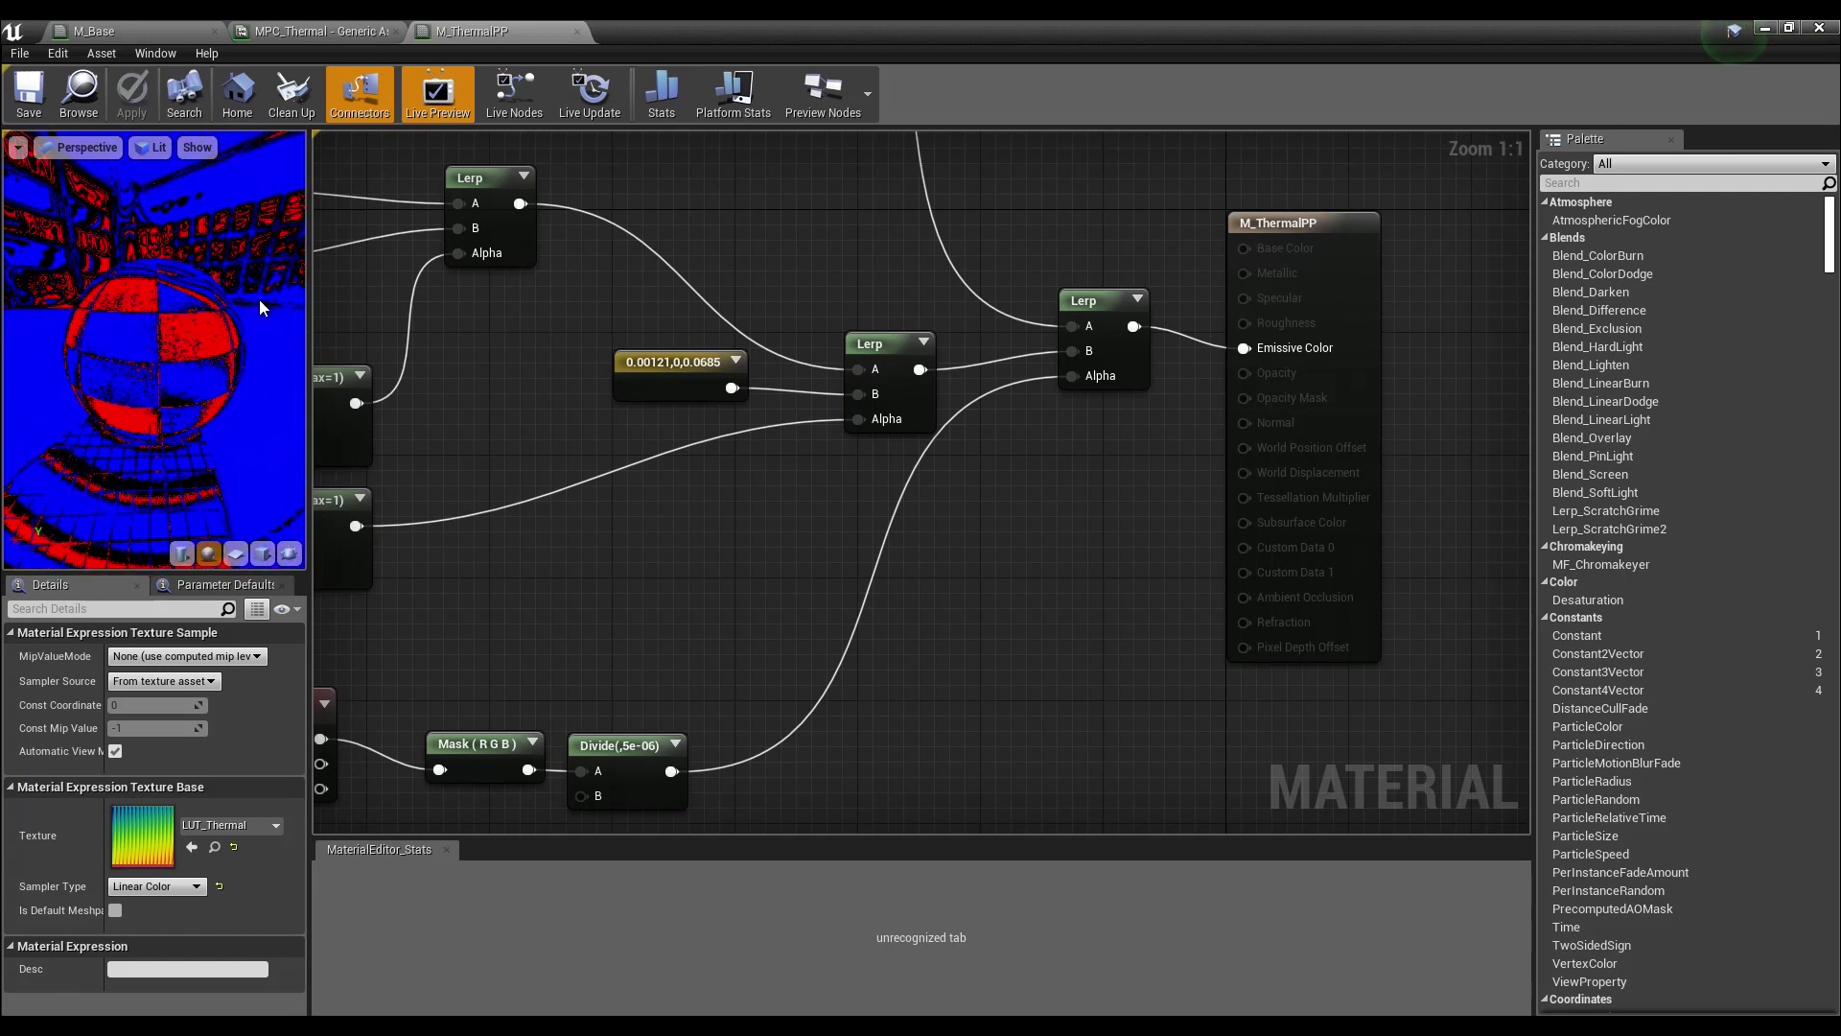
# - Add a Clamp node fed by the Divide(,5e-06) output of the CustomDepth chain
pyautogui.moveTo(398, 505); pyautogui.dragTo(843, 502, button='right')
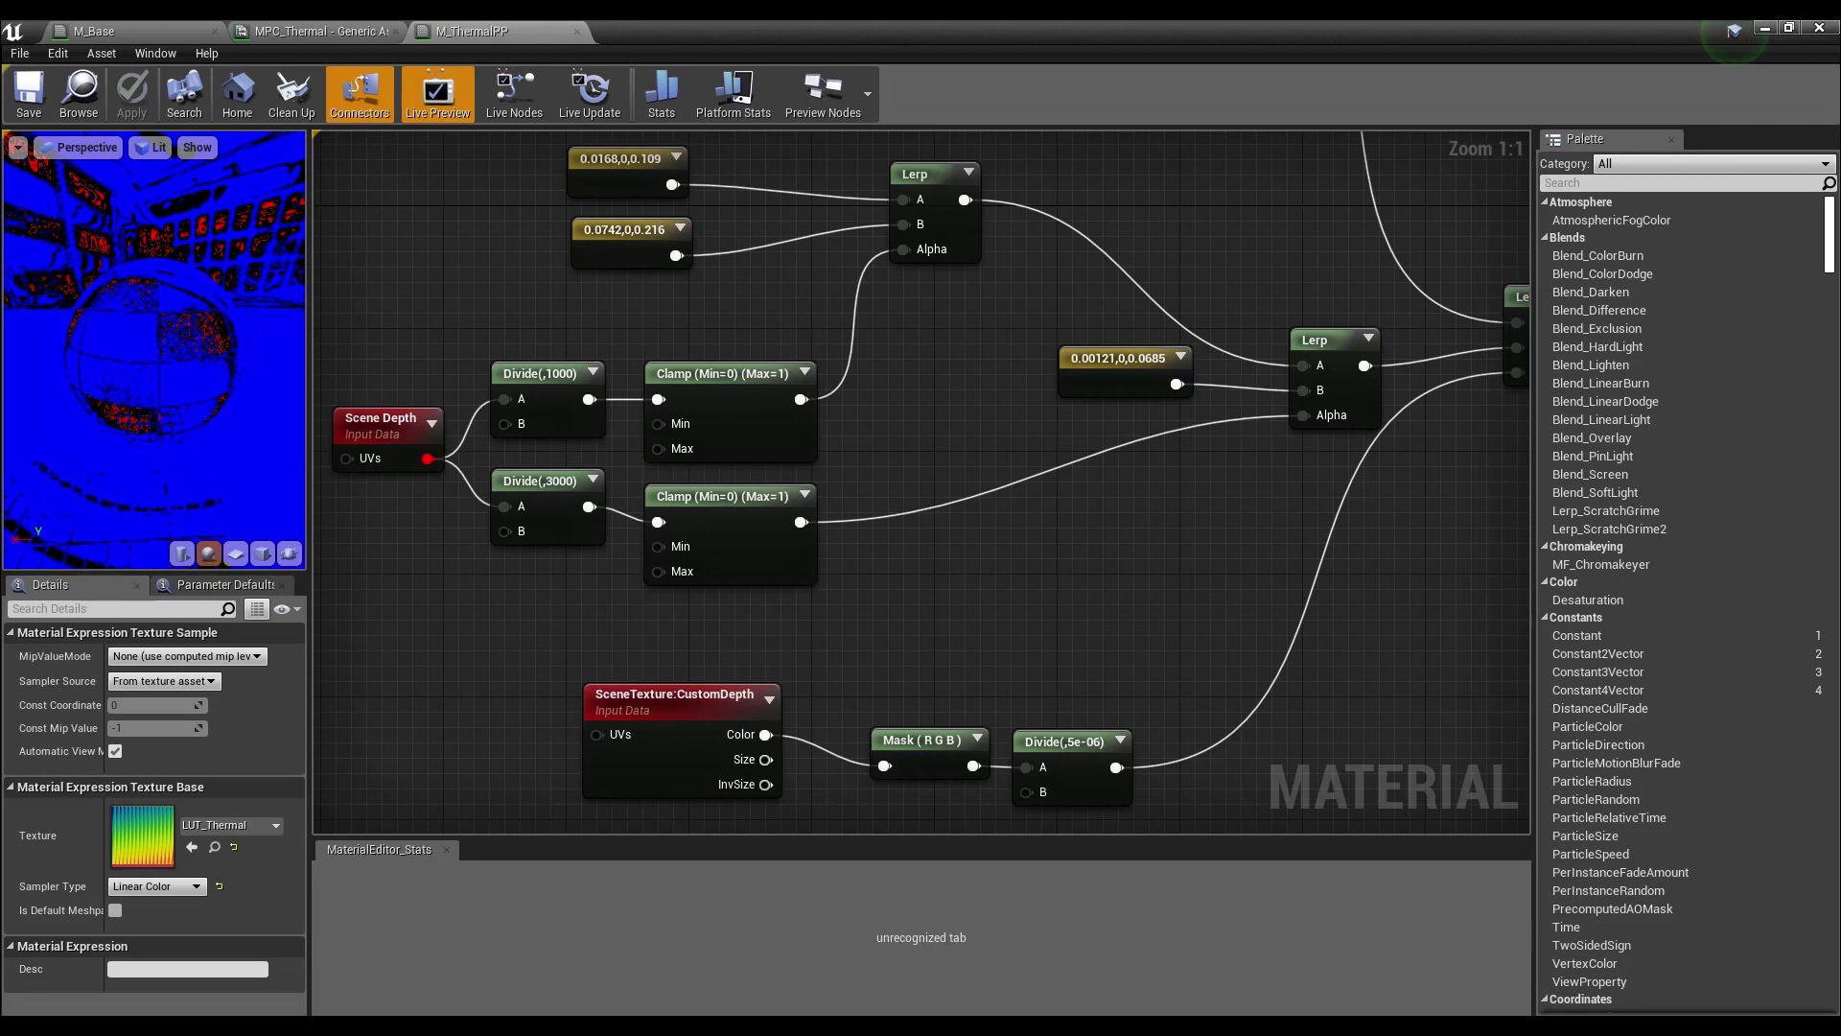
pyautogui.moveTo(1070, 554); pyautogui.dragTo(905, 414, button='right')
pyautogui.moveTo(950, 627); pyautogui.dragTo(1022, 612)
pyautogui.write('slamp')
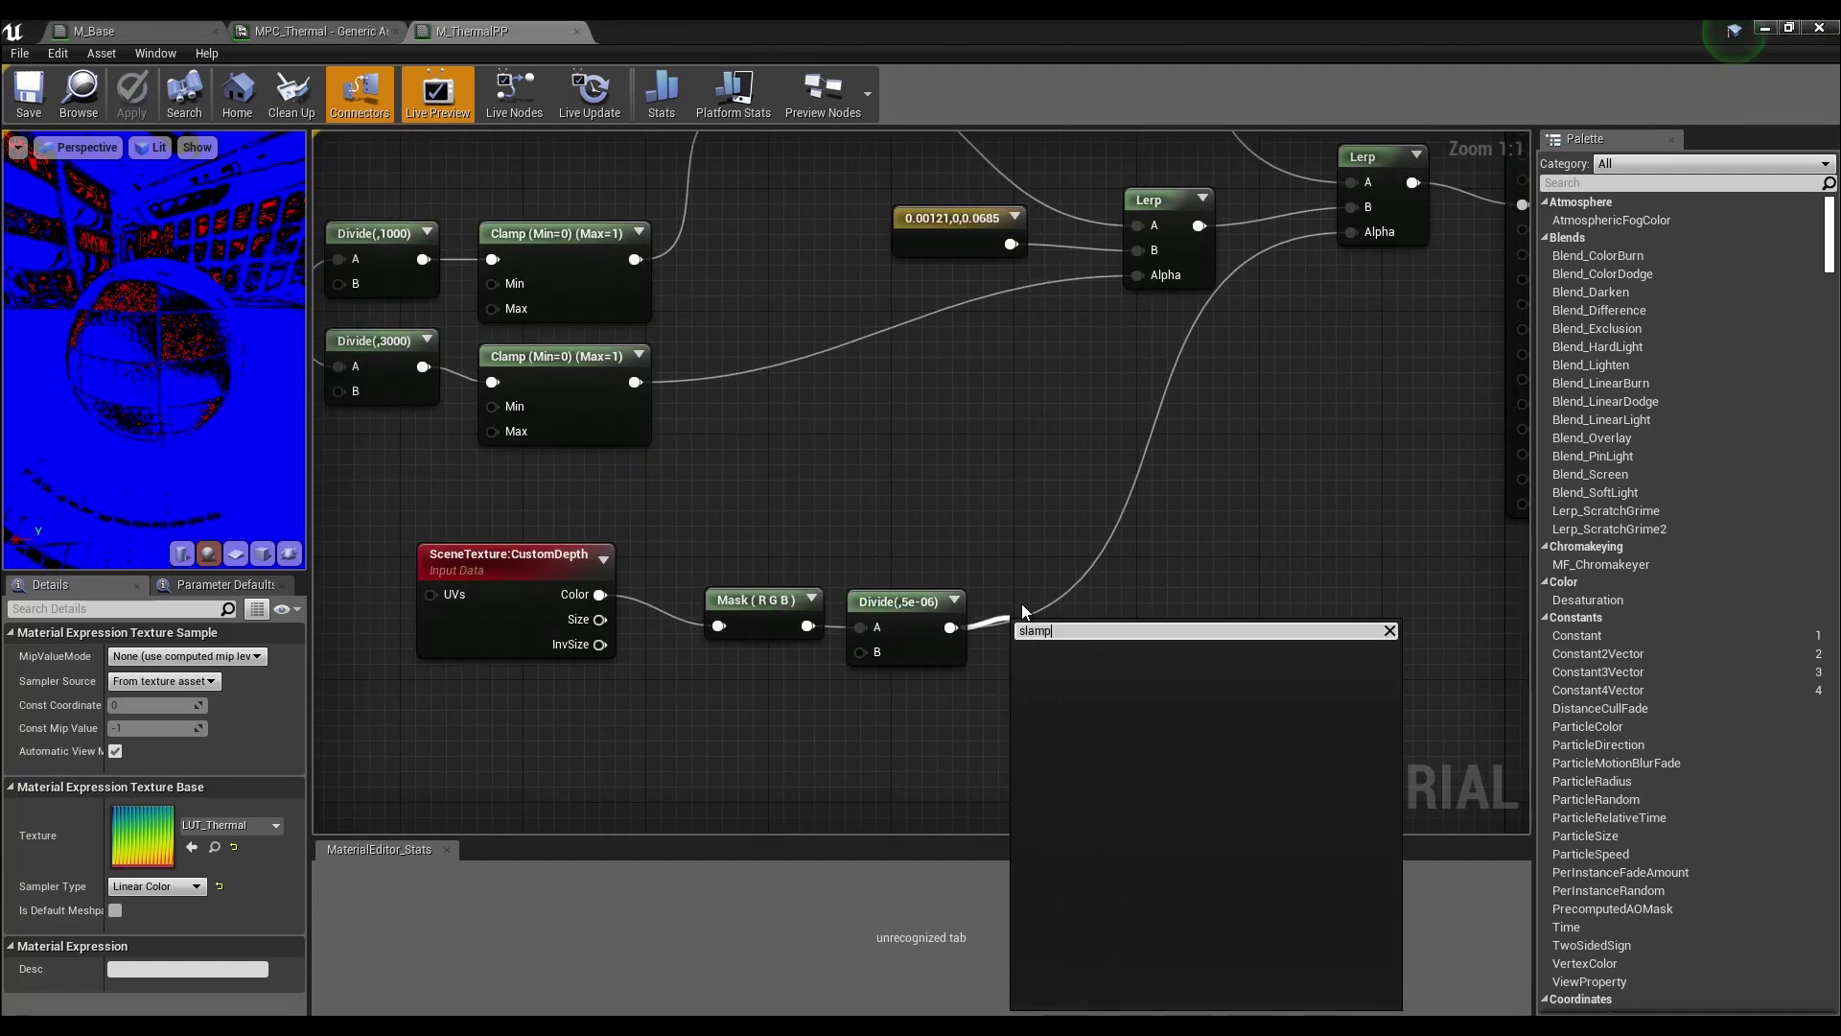
pyautogui.press('BackSpace')
pyautogui.press('BackSpace')
pyautogui.press('BackSpace')
pyautogui.press('BackSpace')
pyautogui.write('clam')
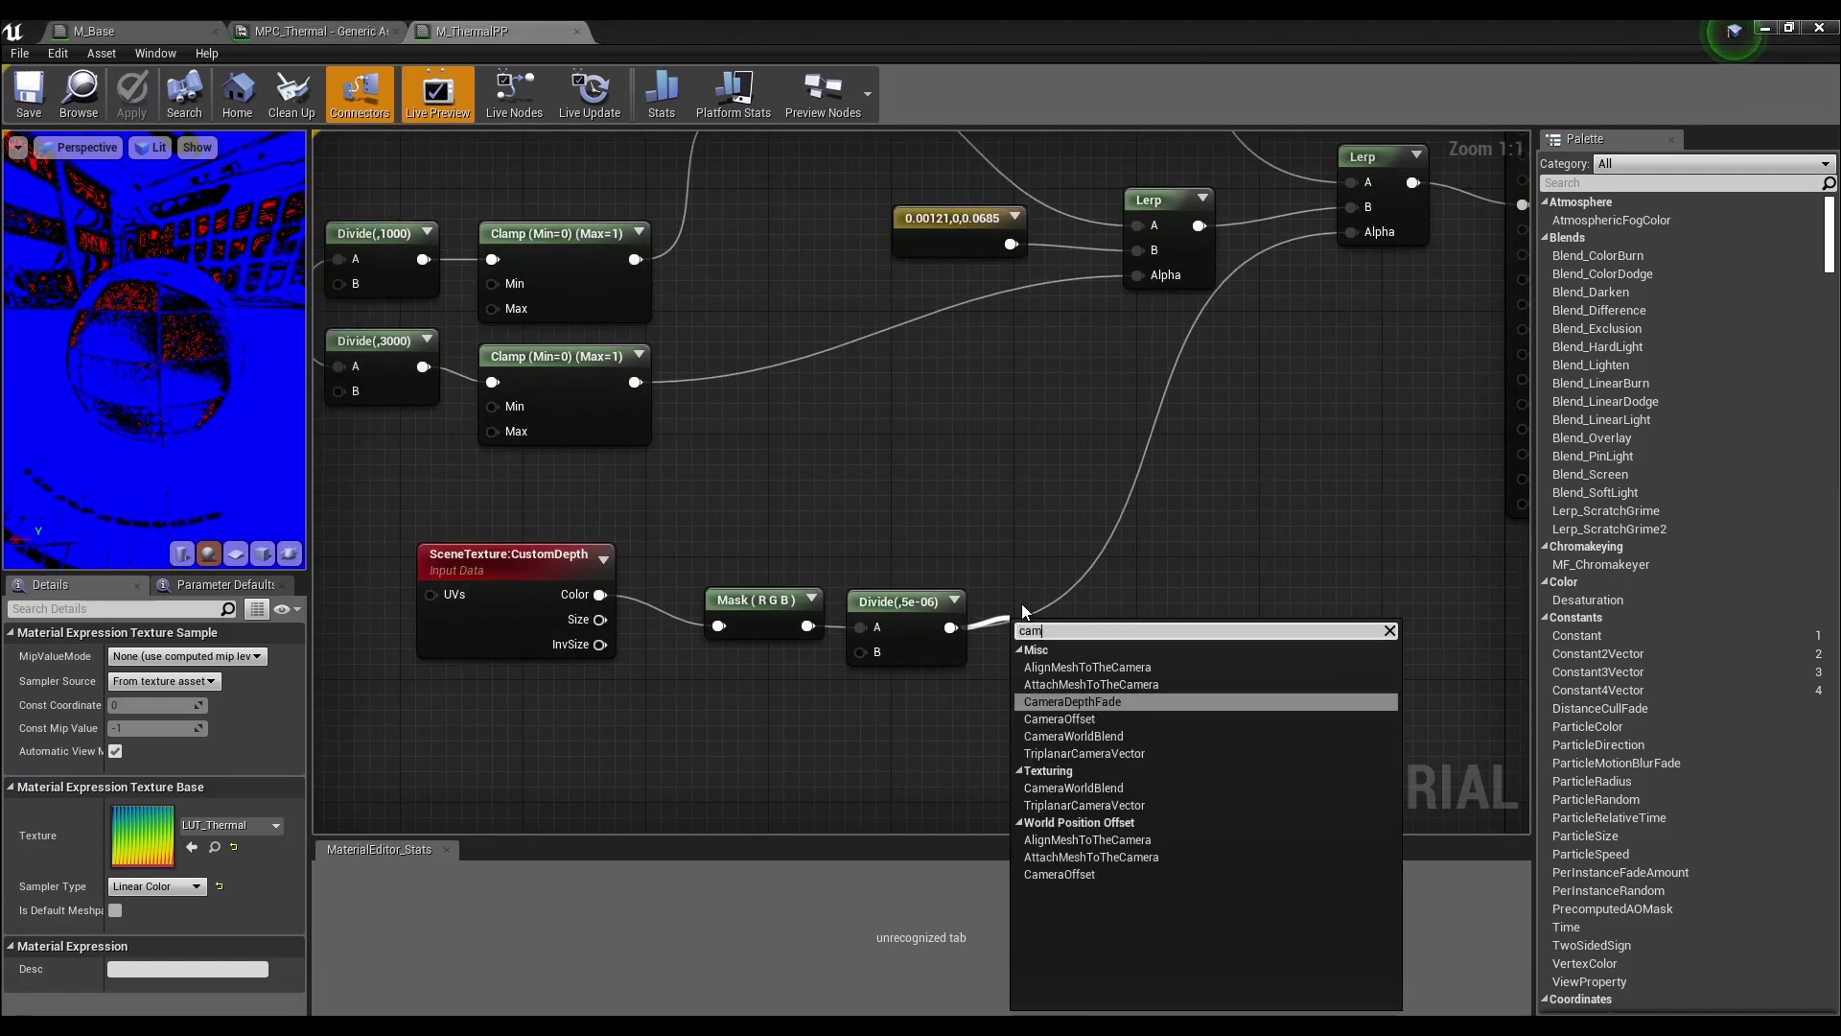
pyautogui.press('Return')
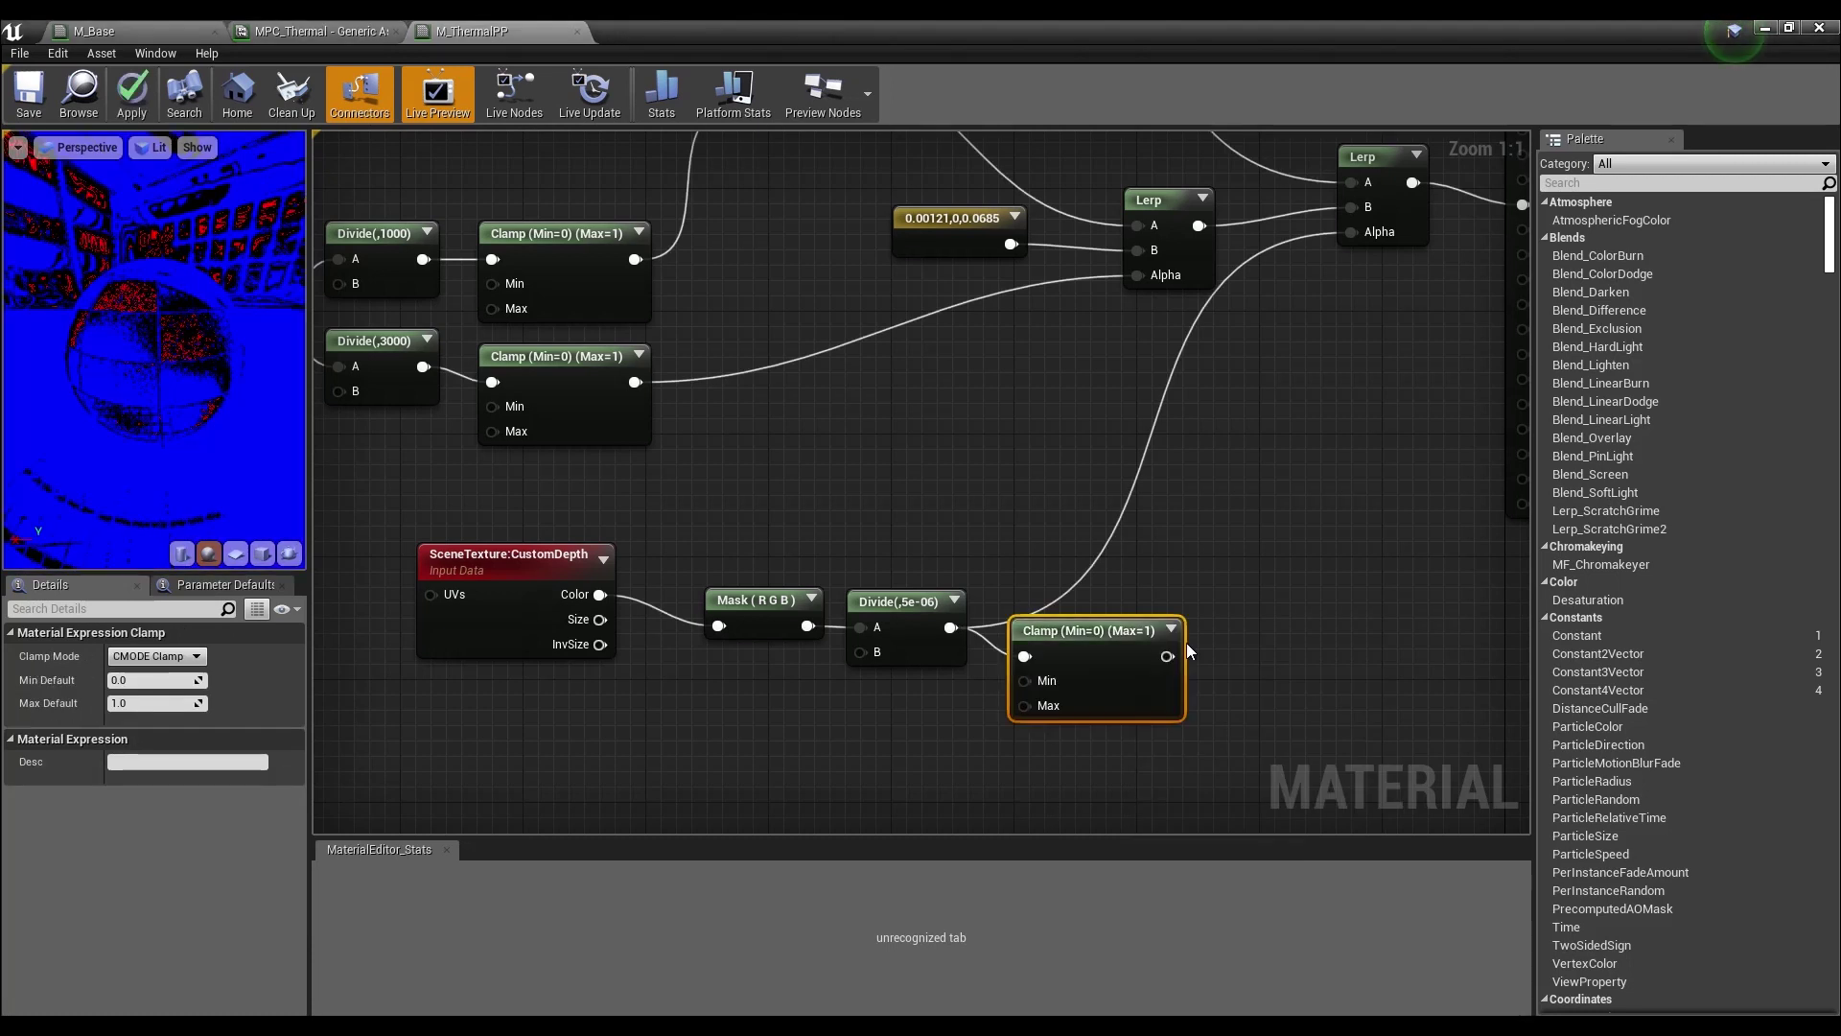
# - Connect the new Clamp's output to the third Lerp's Alpha, level it with the Divide node, and save the material
pyautogui.moveTo(1143, 617); pyautogui.dragTo(1360, 240)
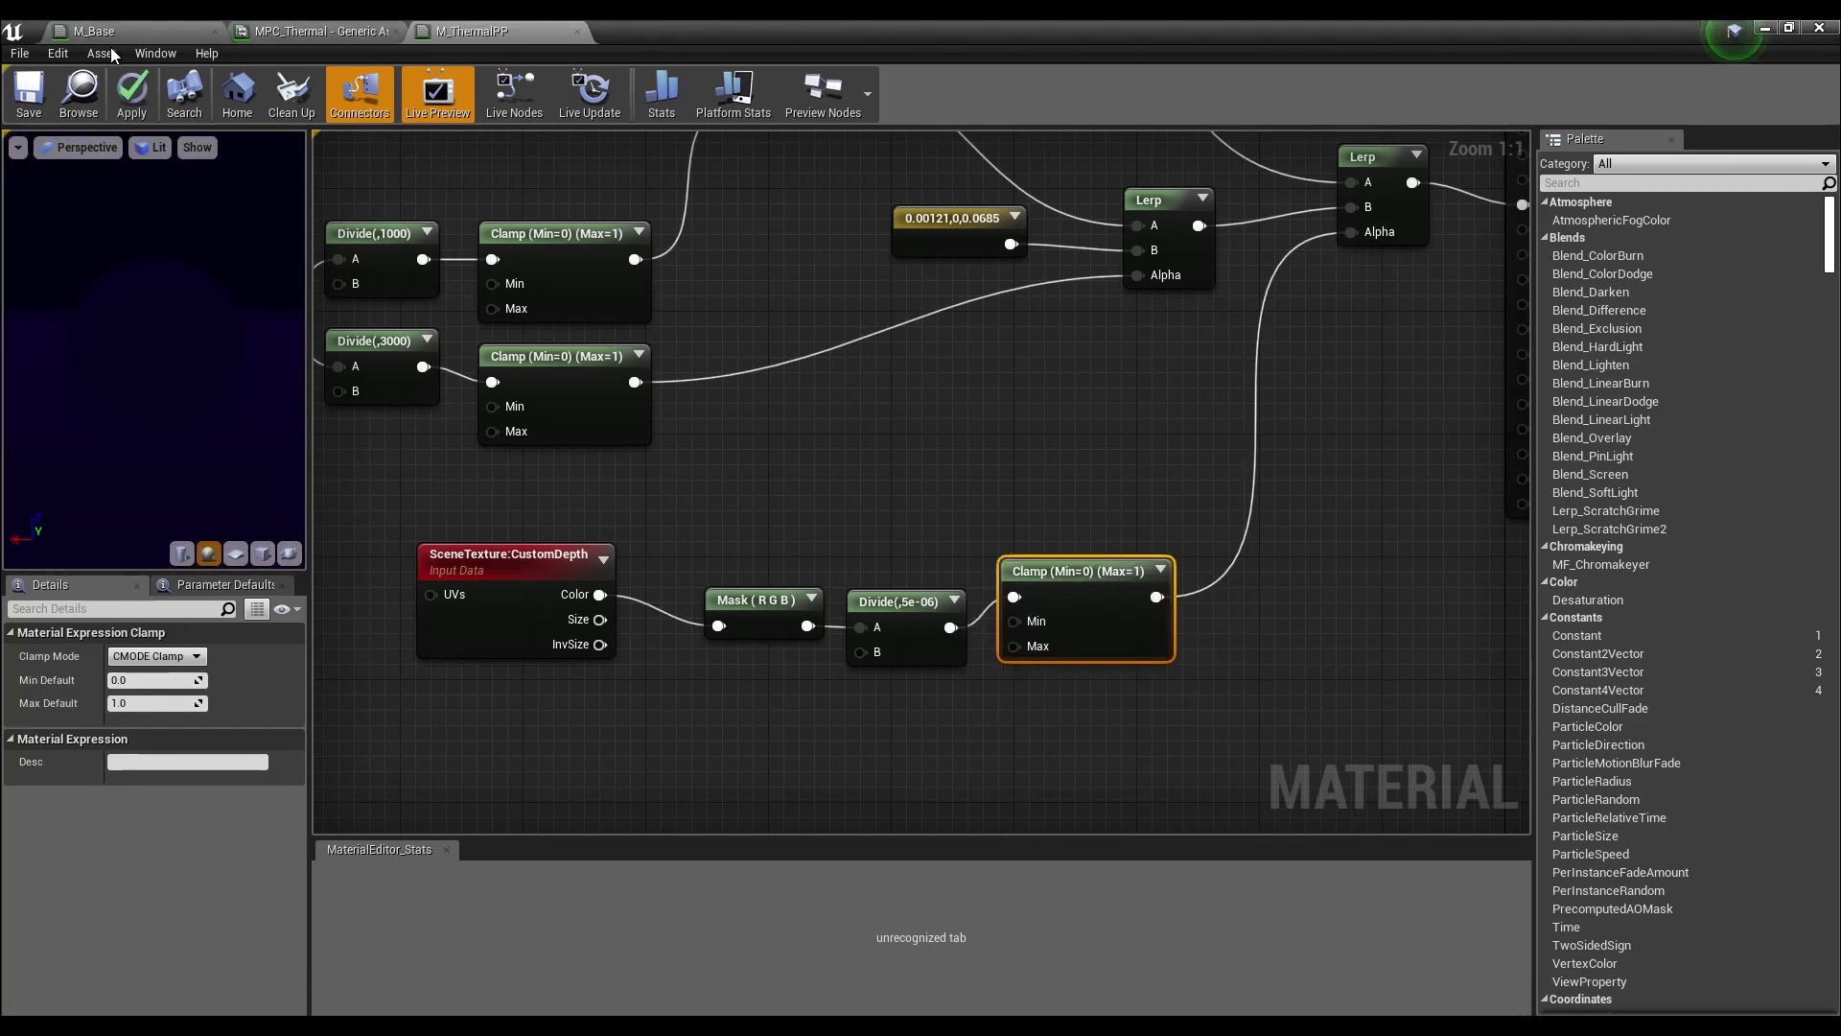
pyautogui.click(29, 104)
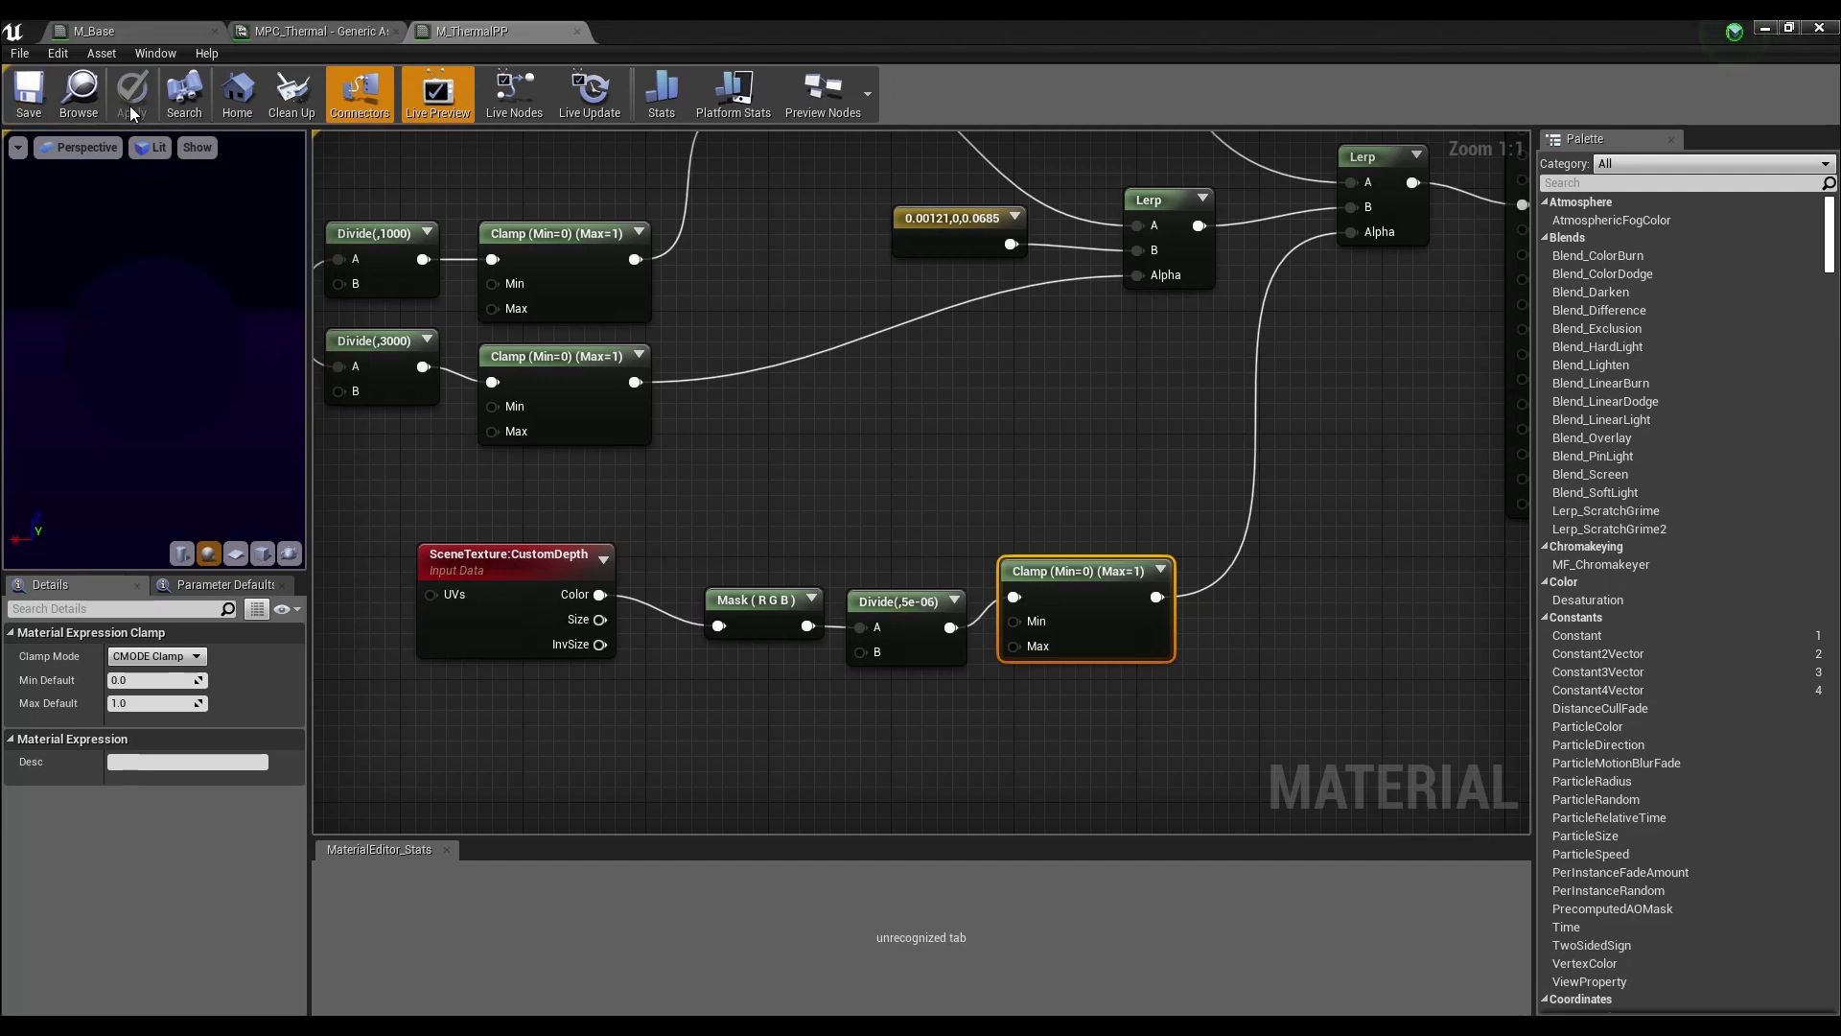
pyautogui.moveTo(156, 349); pyautogui.dragTo(155, 412)
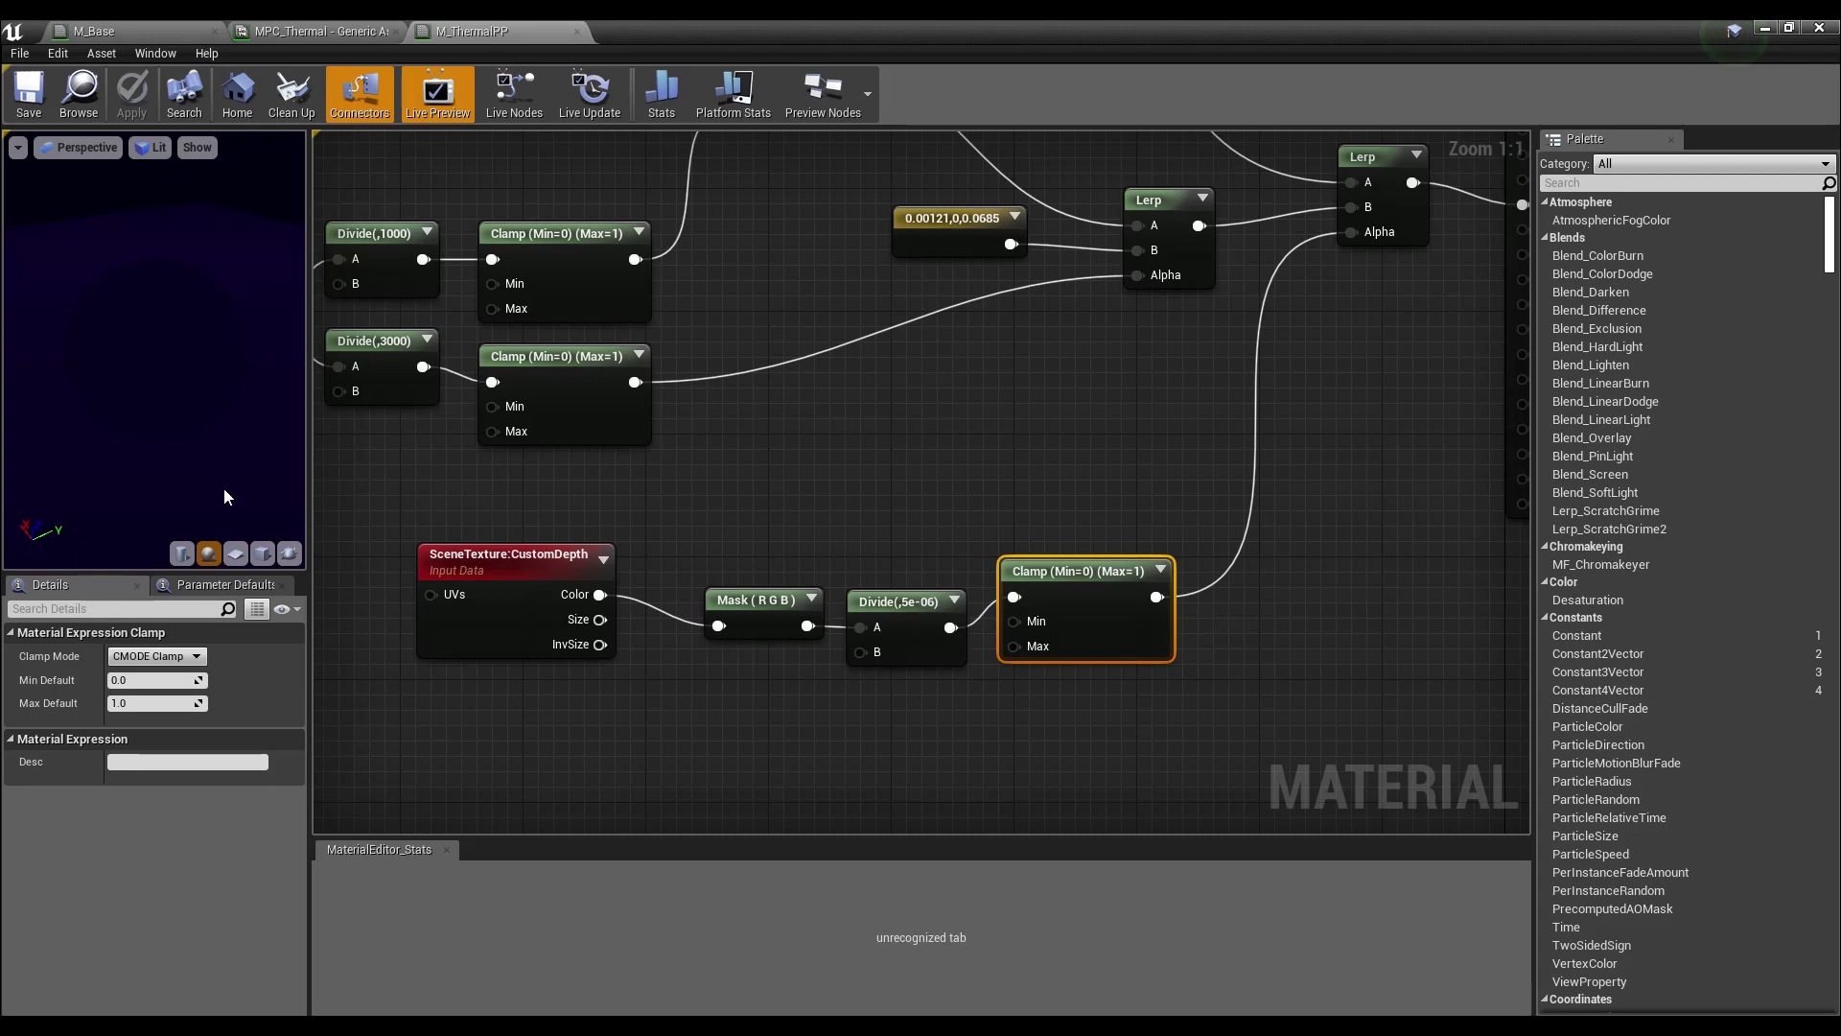
pyautogui.moveTo(739, 264); pyautogui.dragTo(1136, 505, button='right')
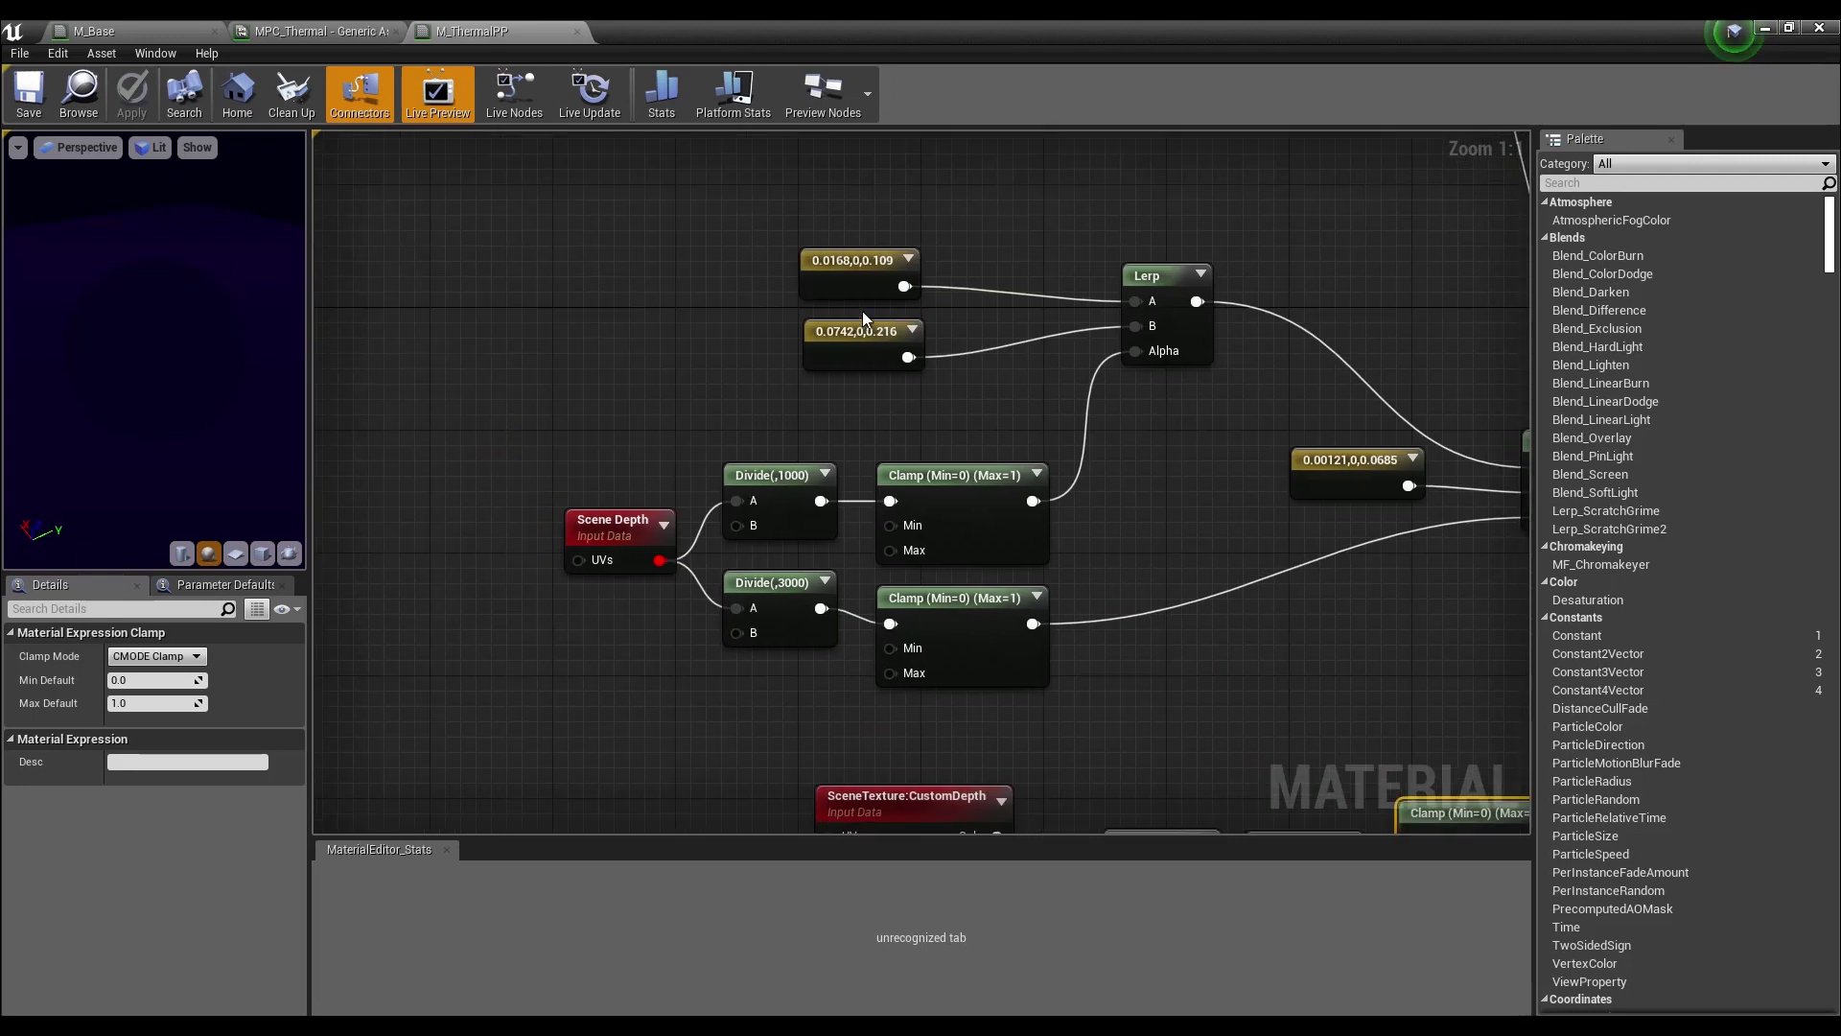
pyautogui.click(914, 331)
pyautogui.click(926, 331)
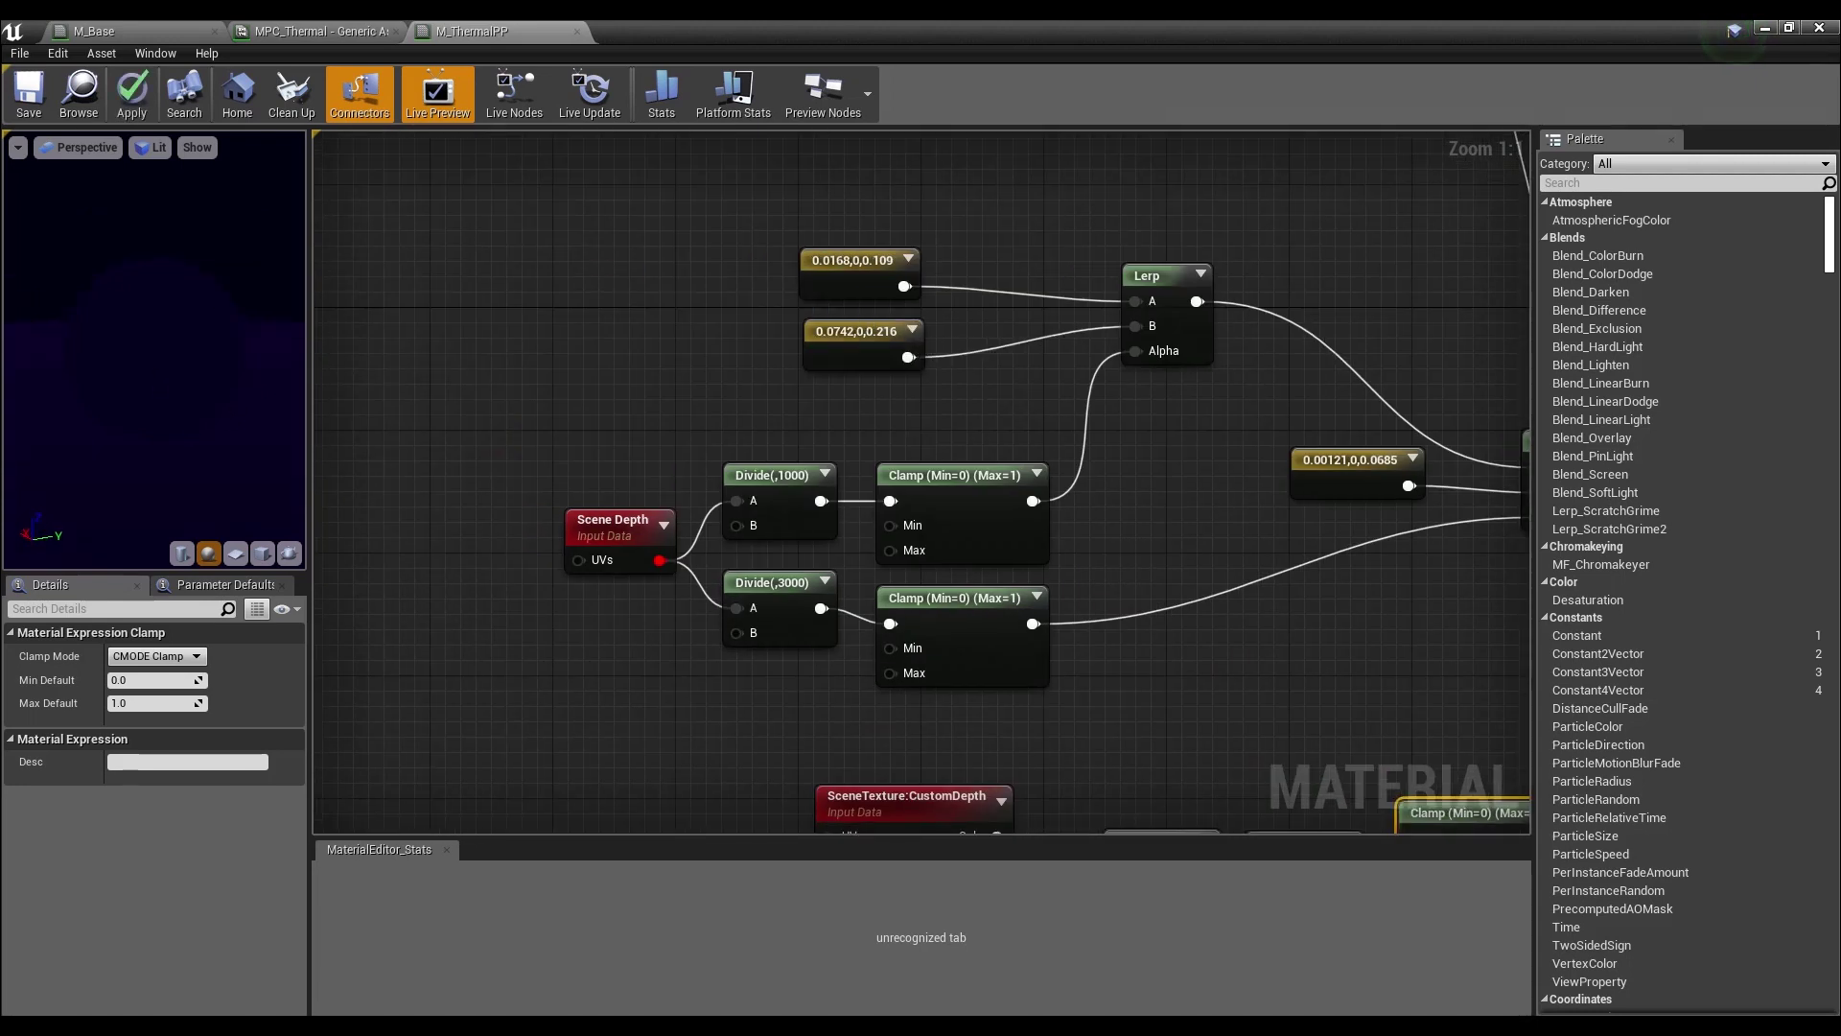
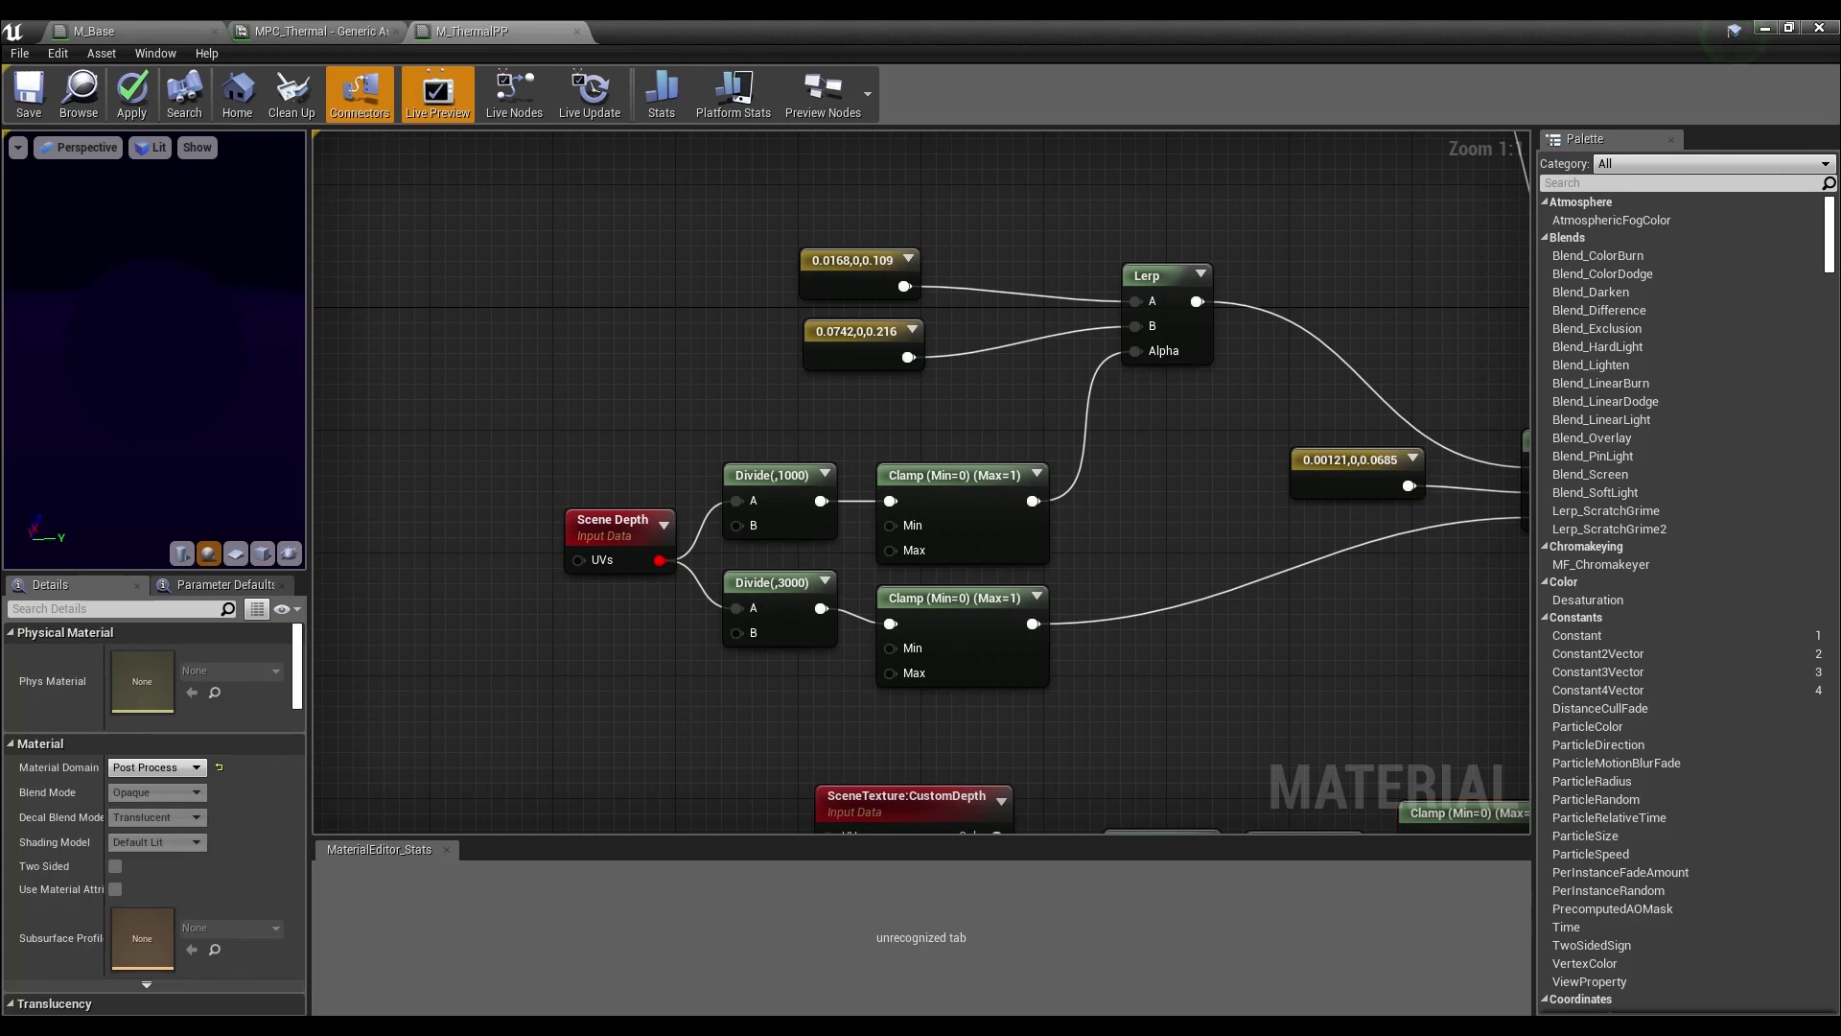
# - Enable Infinite Extent (Unbound) on PostProcessVolume2 and inspect the thermal effect across the level
pyautogui.moveTo(805, 35); pyautogui.dragTo(1840, 163)
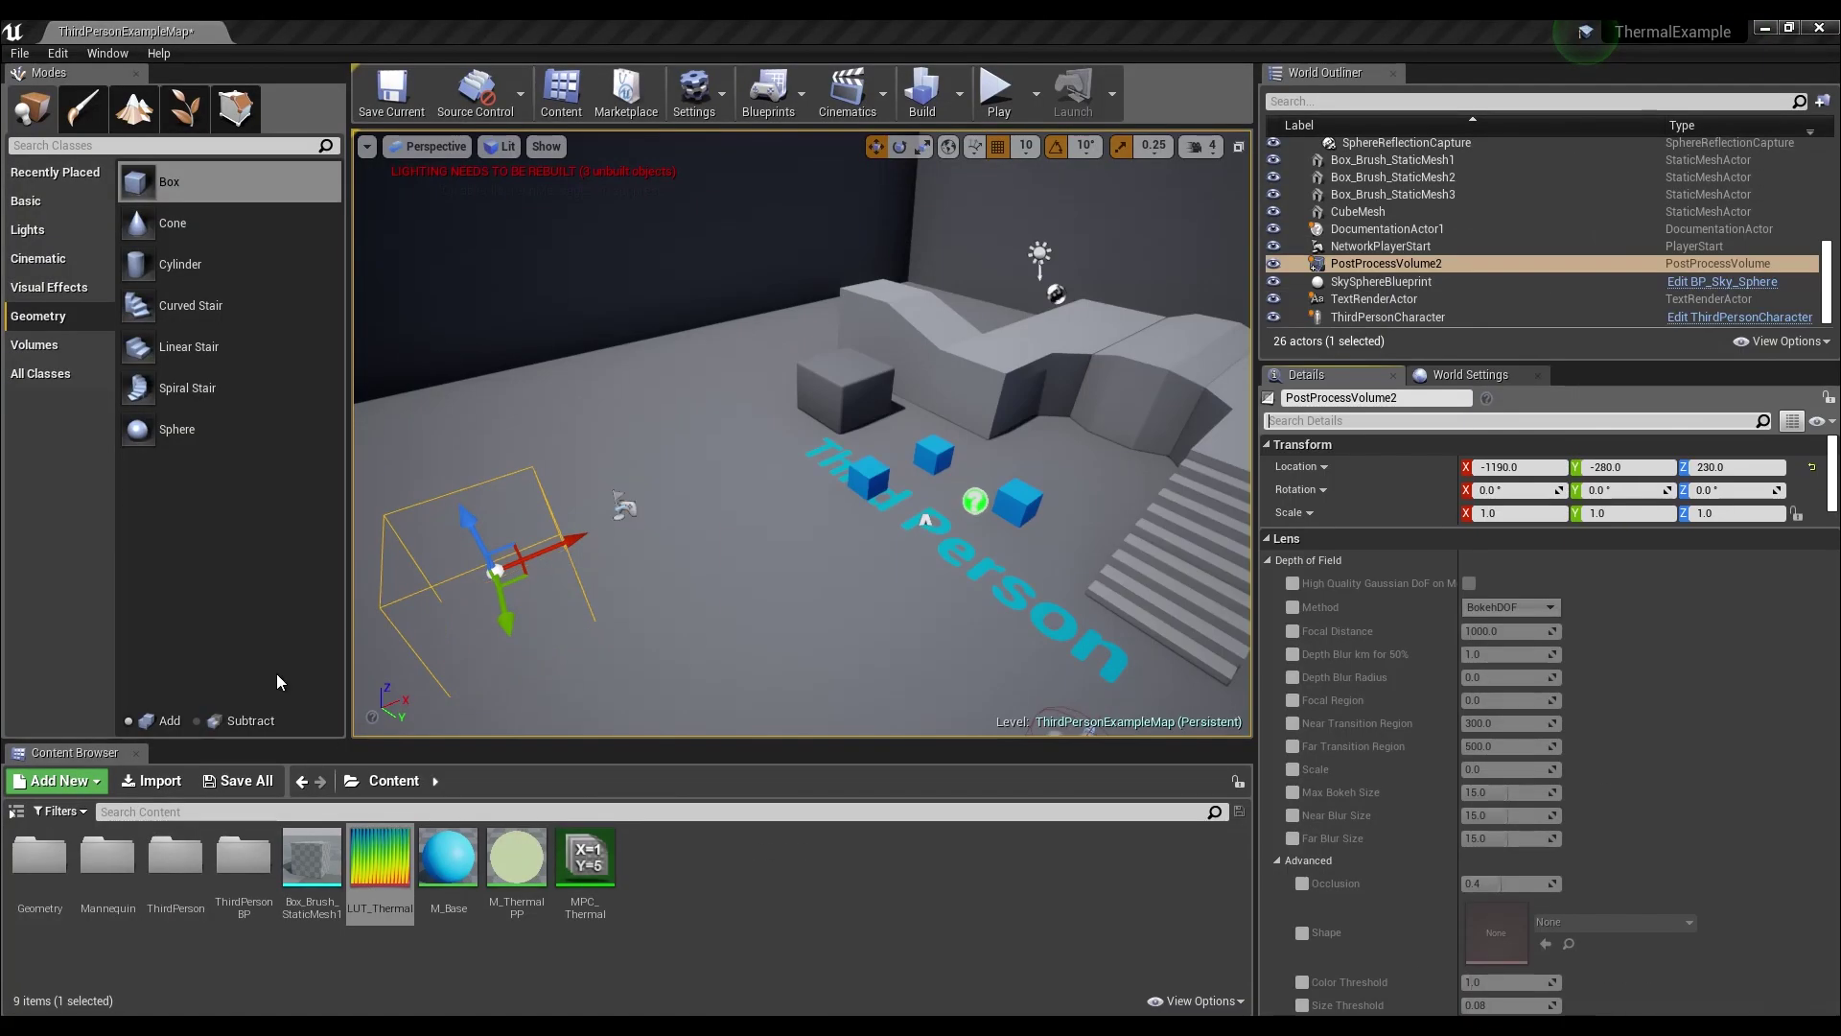
pyautogui.moveTo(973, 405)
pyautogui.mouseDown(button='right')
pyautogui.moveTo(1190, 365)
pyautogui.moveTo(931, 499)
pyautogui.moveTo(959, 403)
pyautogui.moveTo(997, 405)
pyautogui.moveTo(972, 406)
pyautogui.mouseUp(button='right')
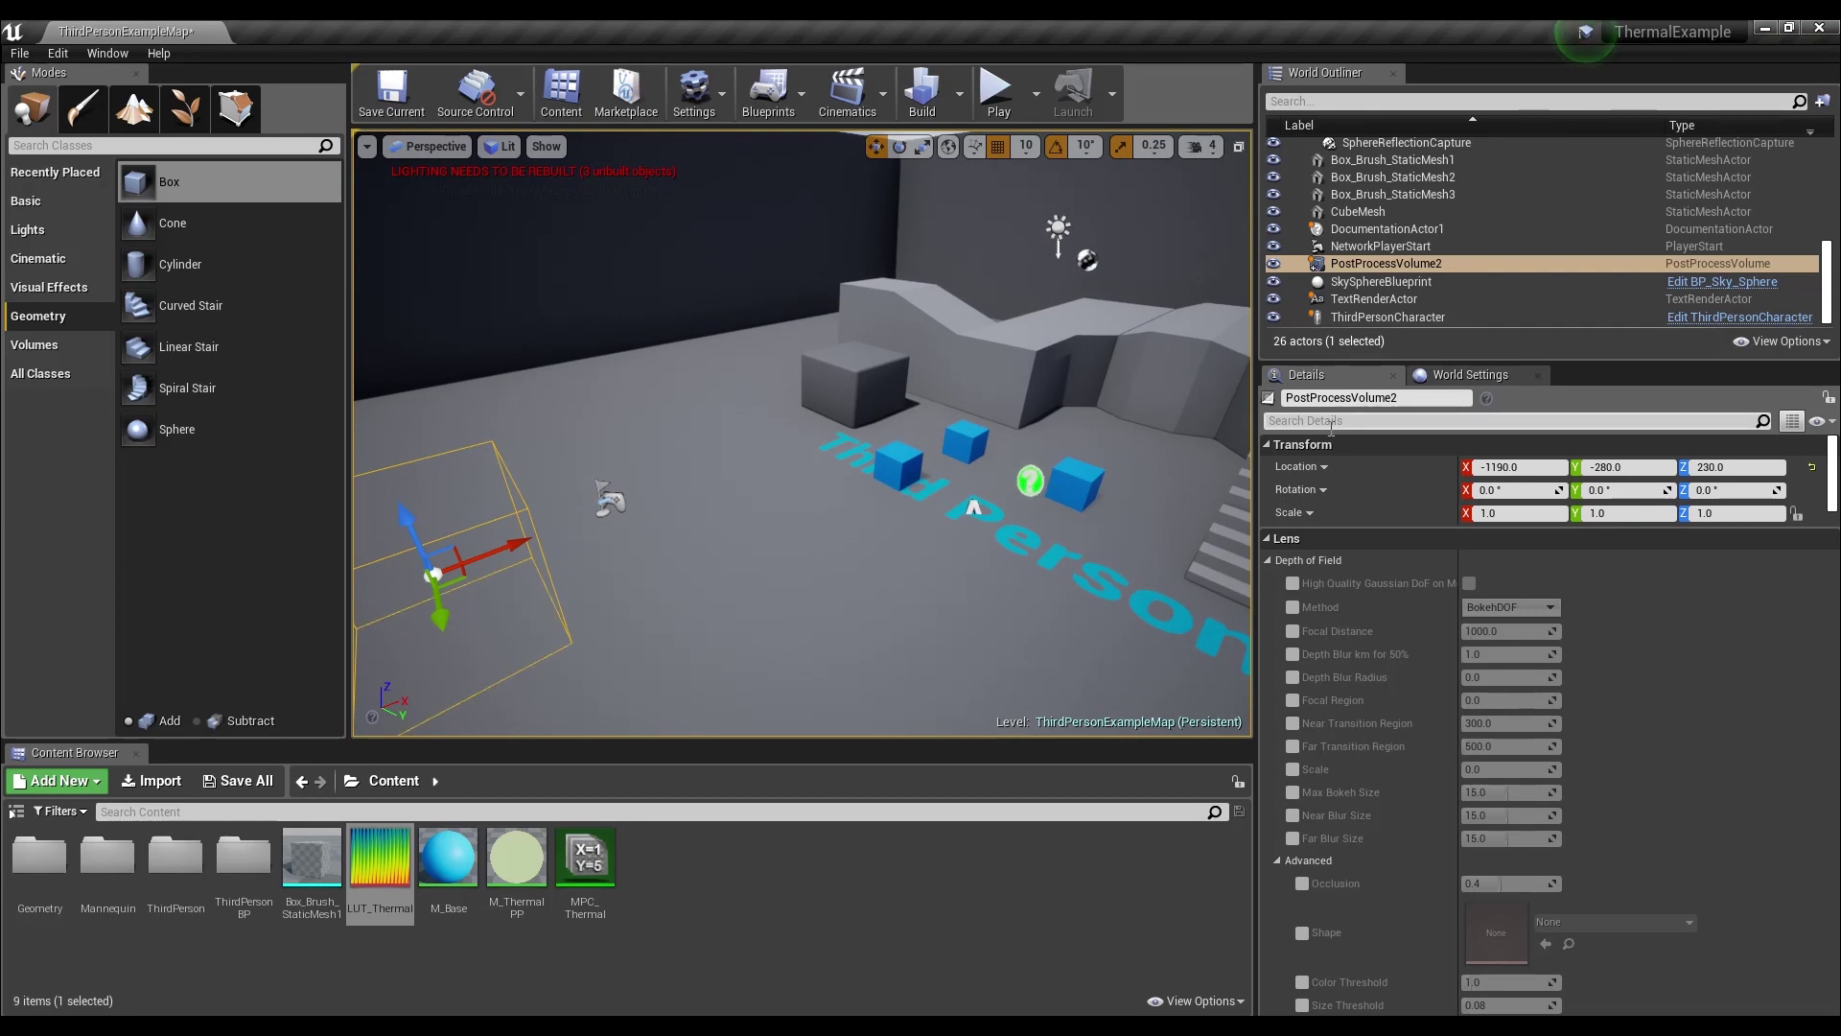
pyautogui.click(1322, 419)
pyautogui.write('bound')
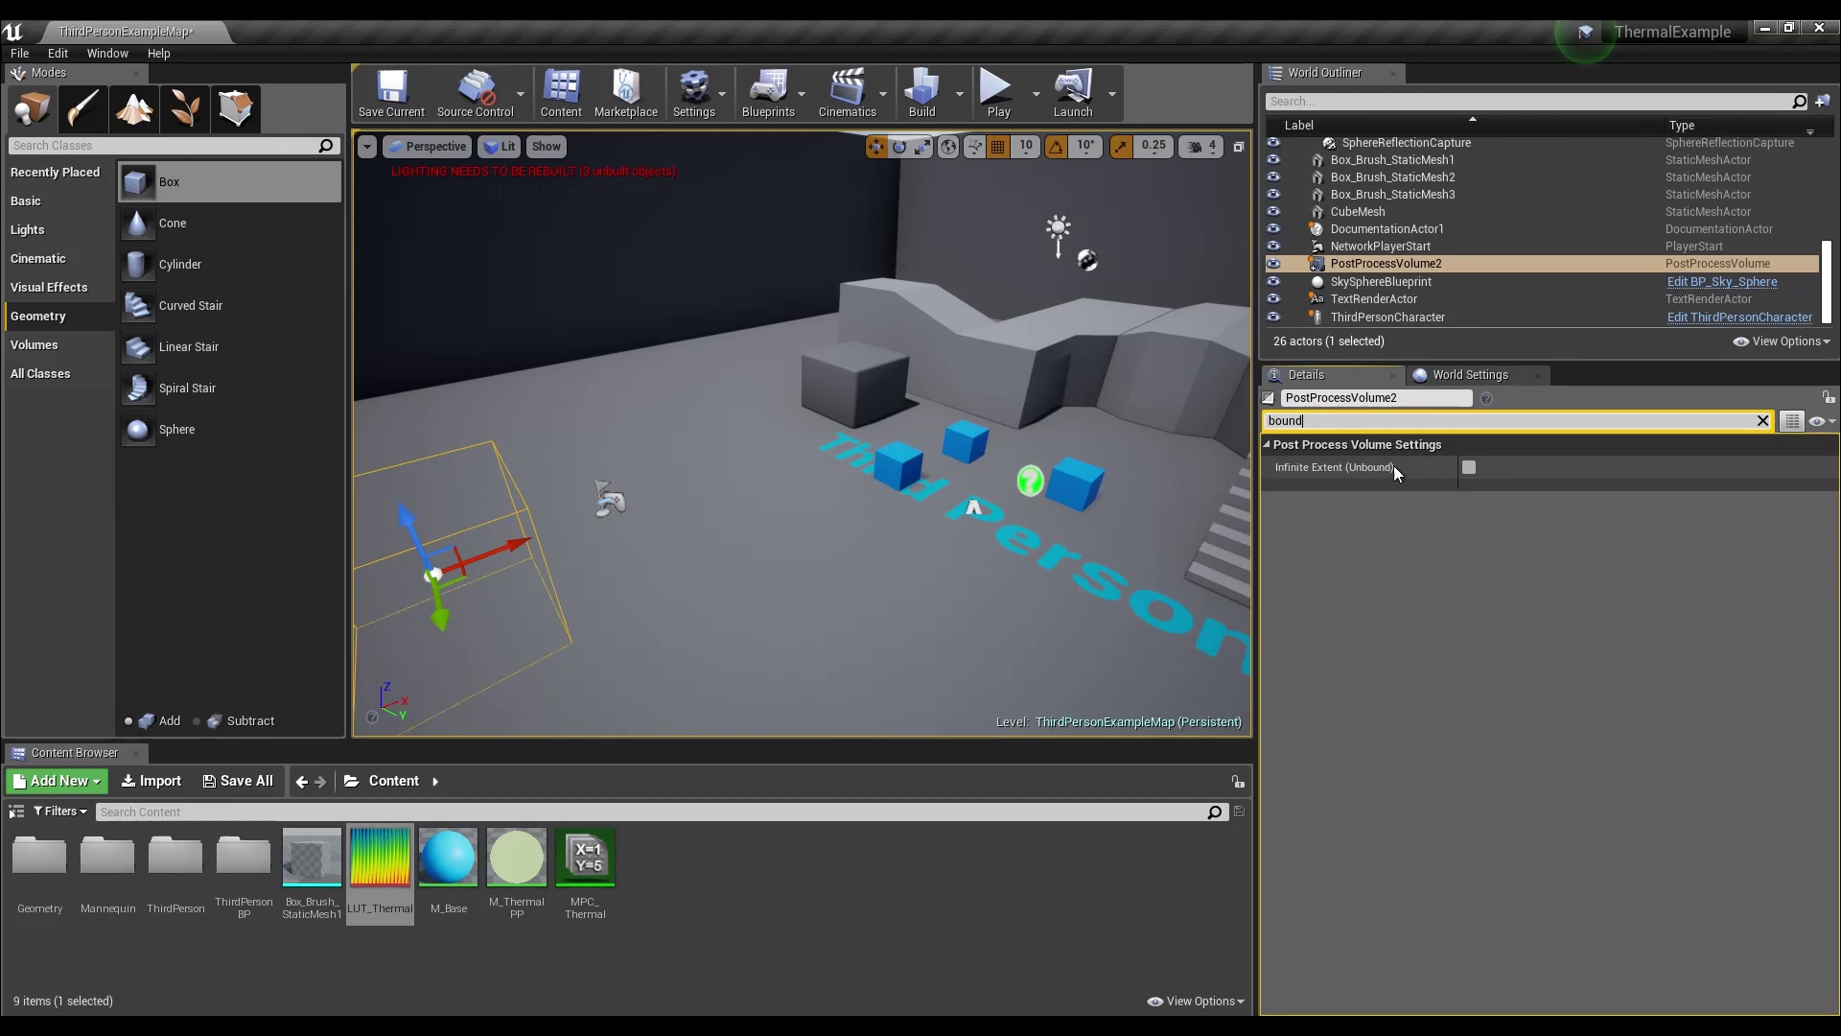
pyautogui.click(1469, 468)
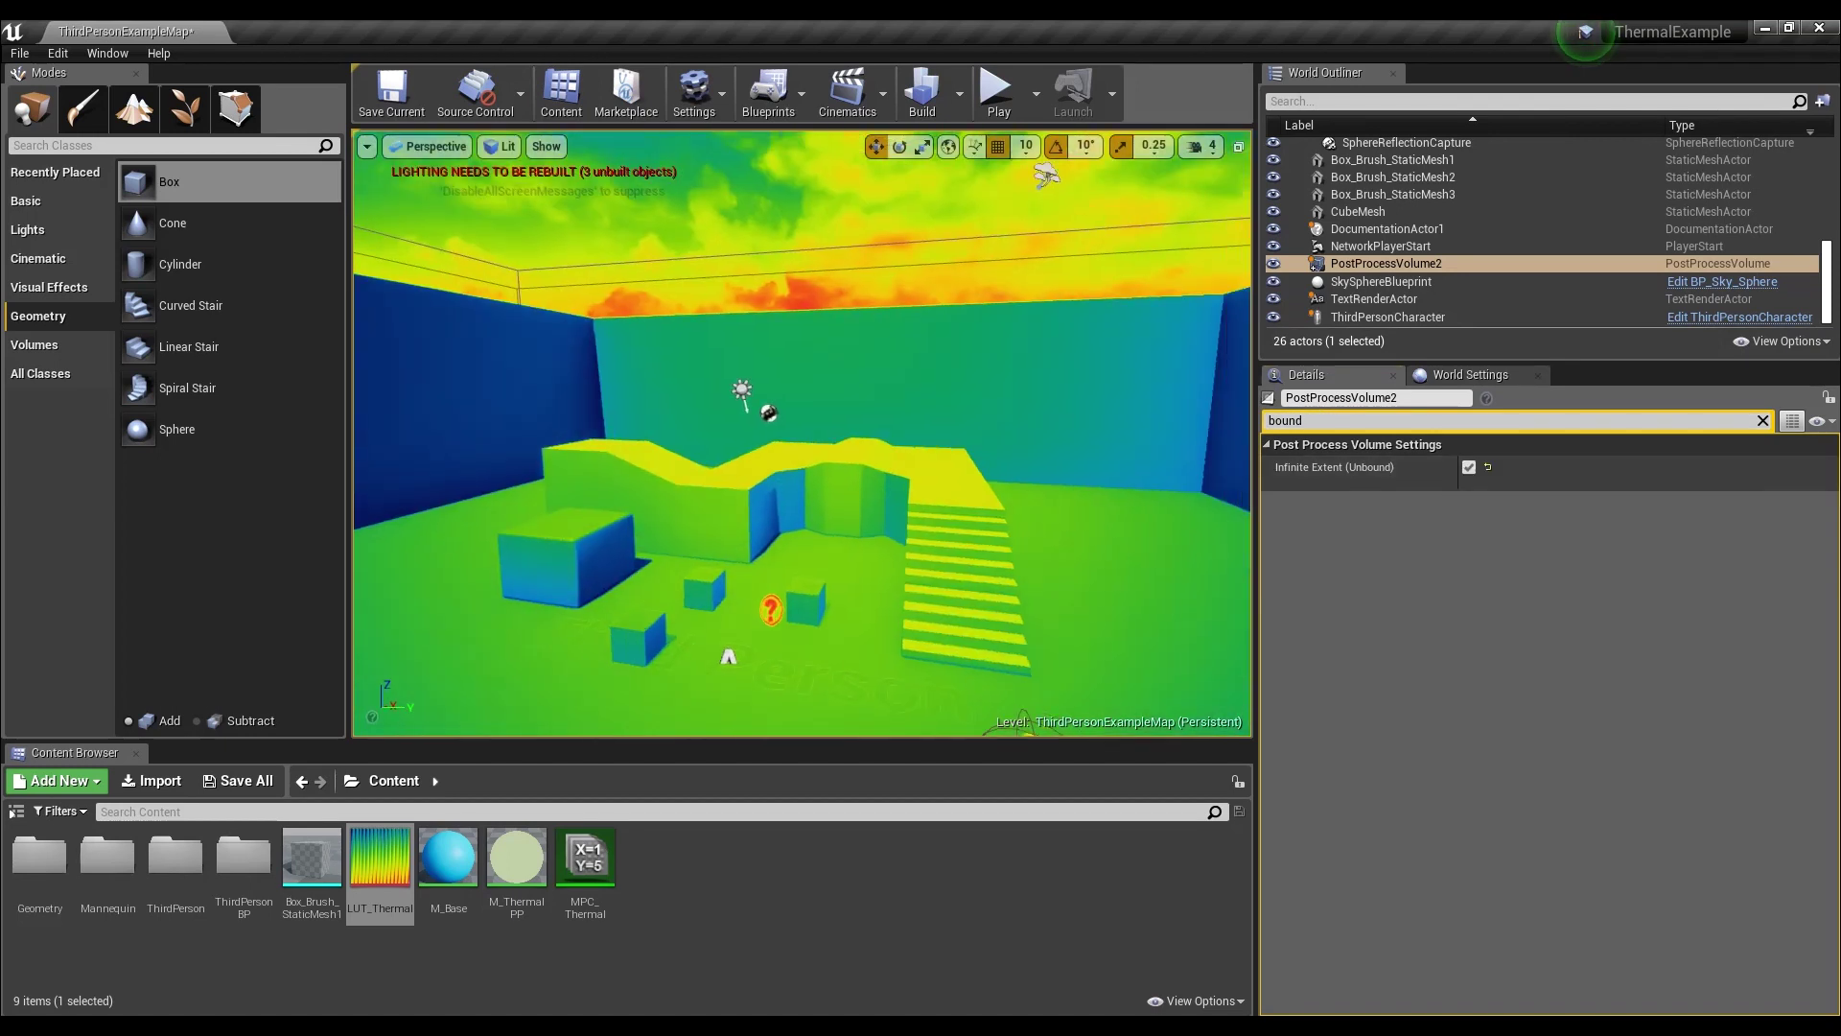
pyautogui.moveTo(802, 434); pyautogui.dragTo(840, 513, button='right')
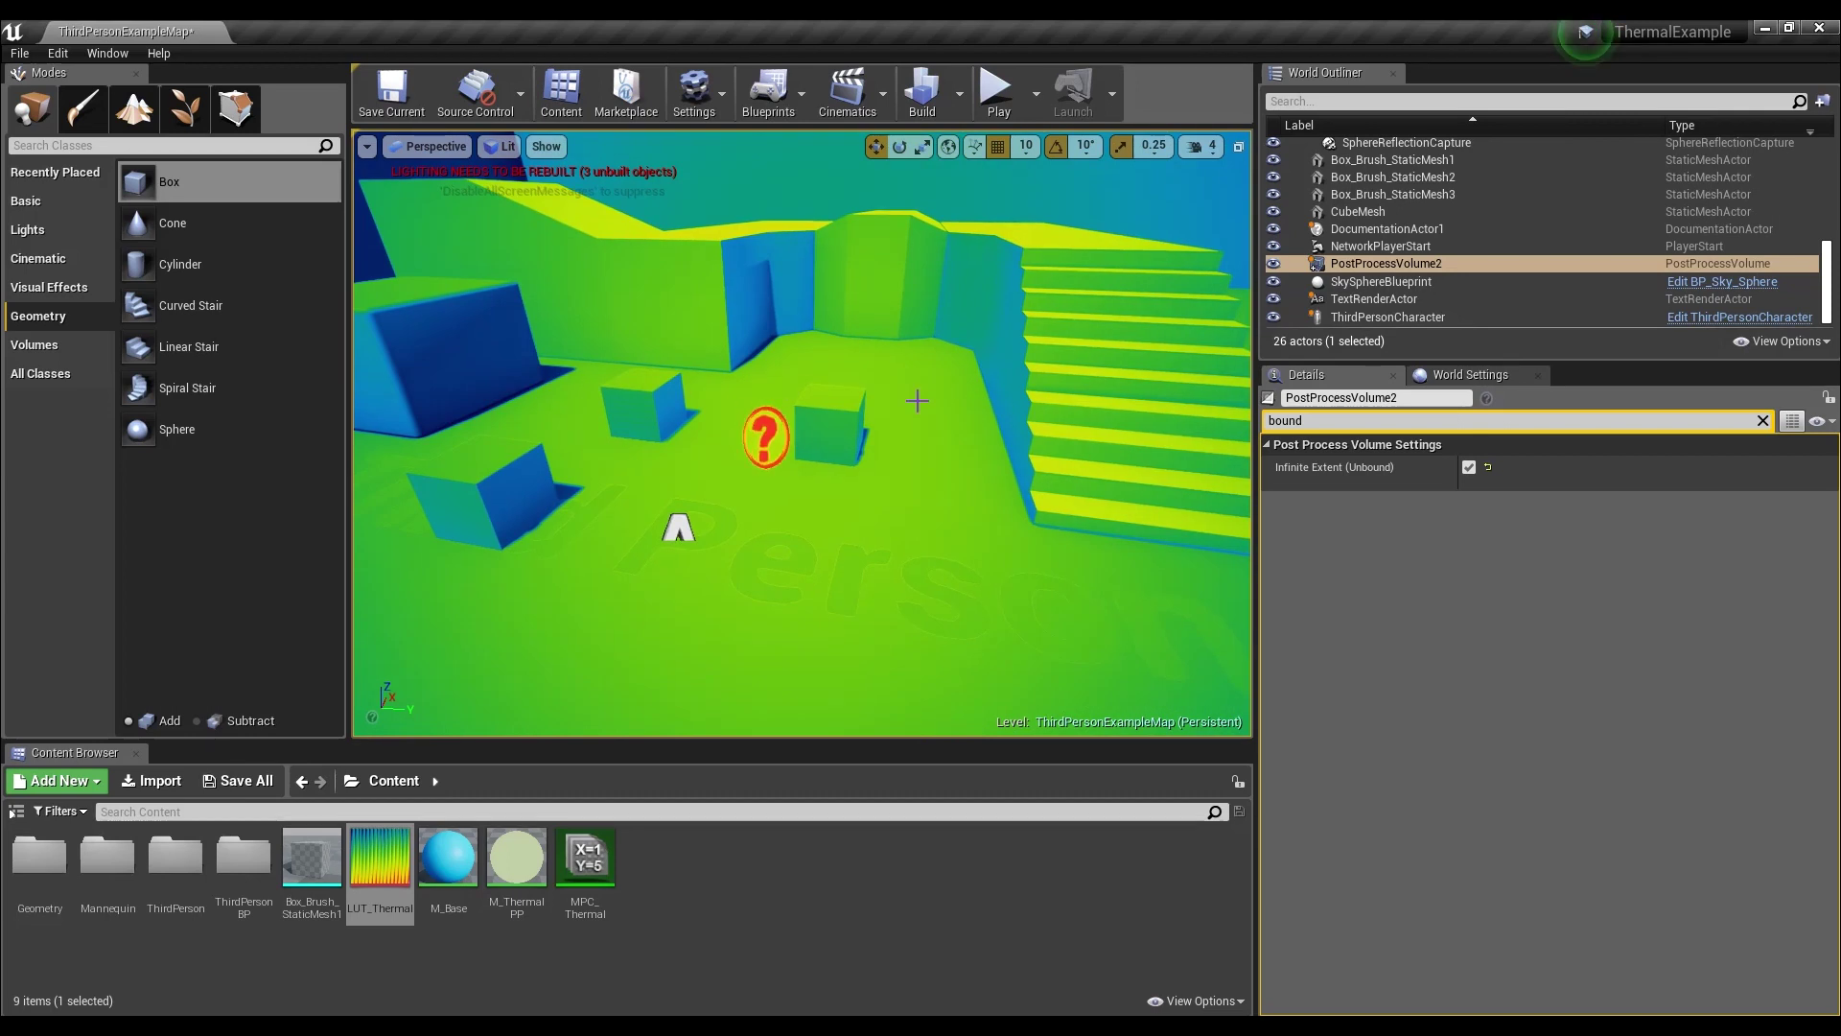
pyautogui.moveTo(964, 387); pyautogui.dragTo(754, 312, button='right')
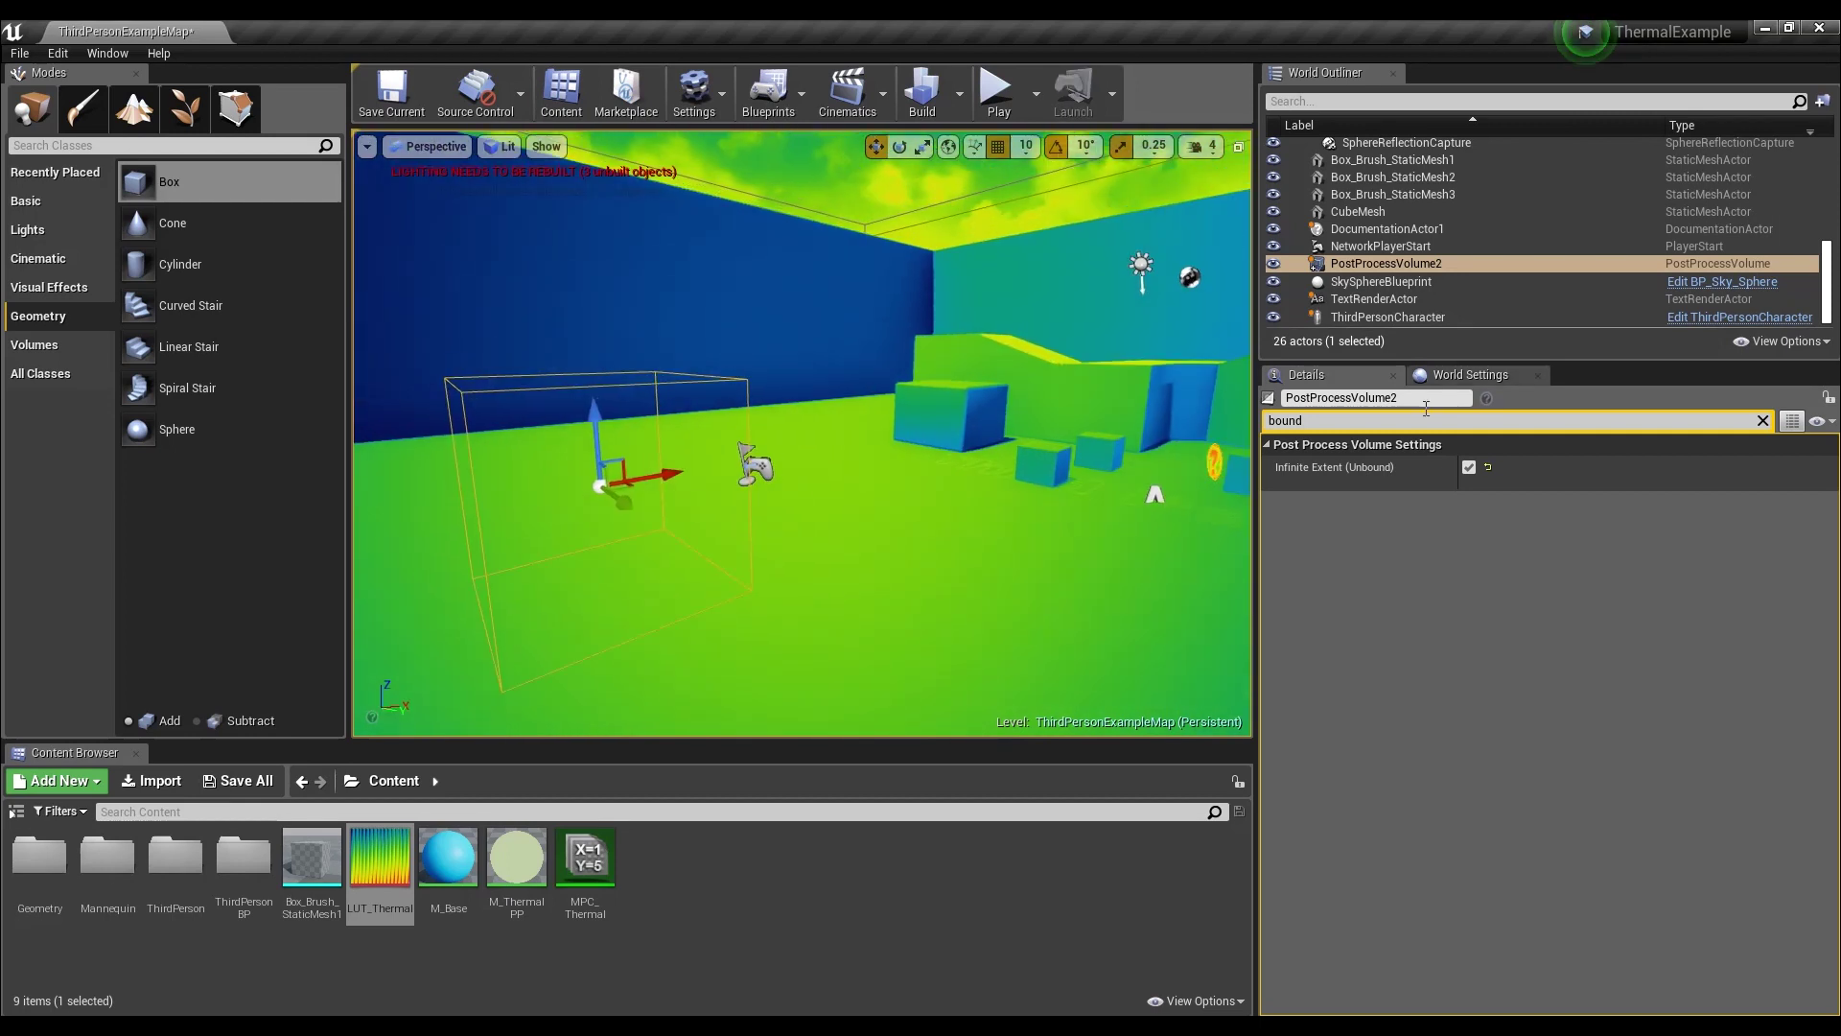
# - Toggle Infinite Extent (Unbound) on PostProcessVolume2 to compare the level with and without the effect, and leave it disabled
pyautogui.click(1469, 467)
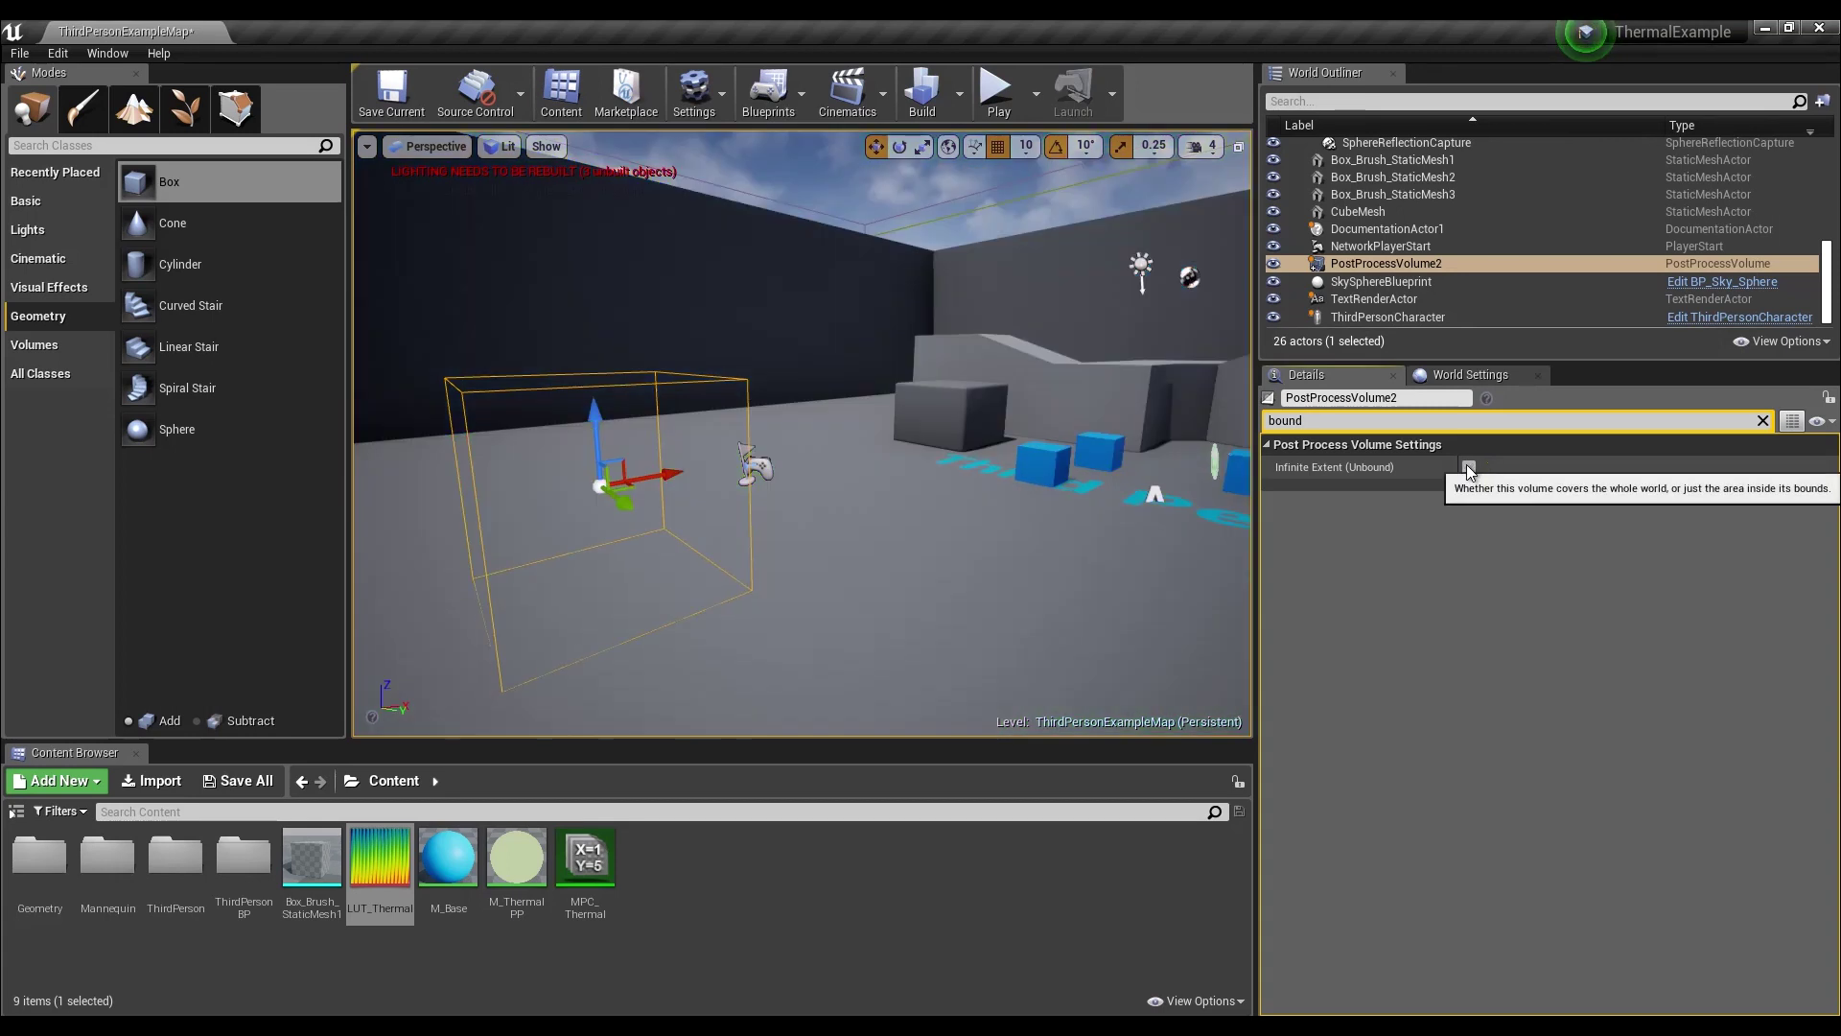
pyautogui.click(1468, 467)
pyautogui.moveTo(863, 432); pyautogui.dragTo(928, 427, button='right')
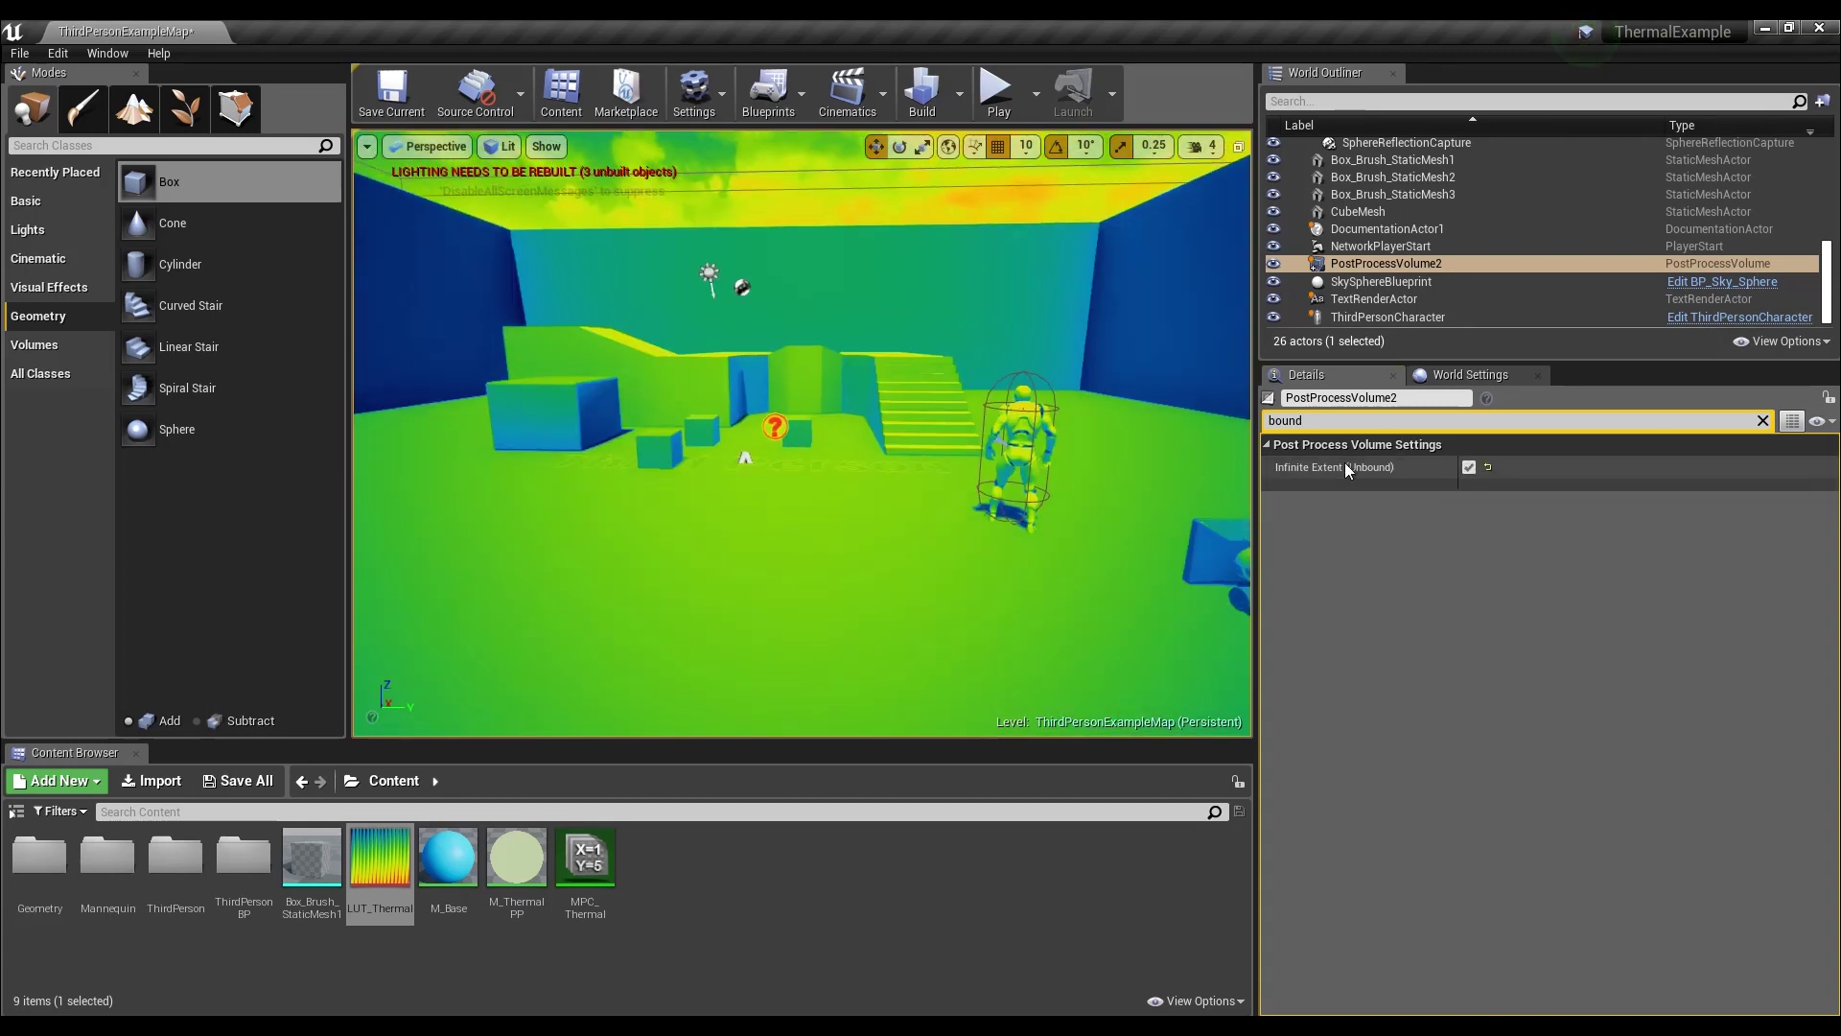
pyautogui.click(1470, 468)
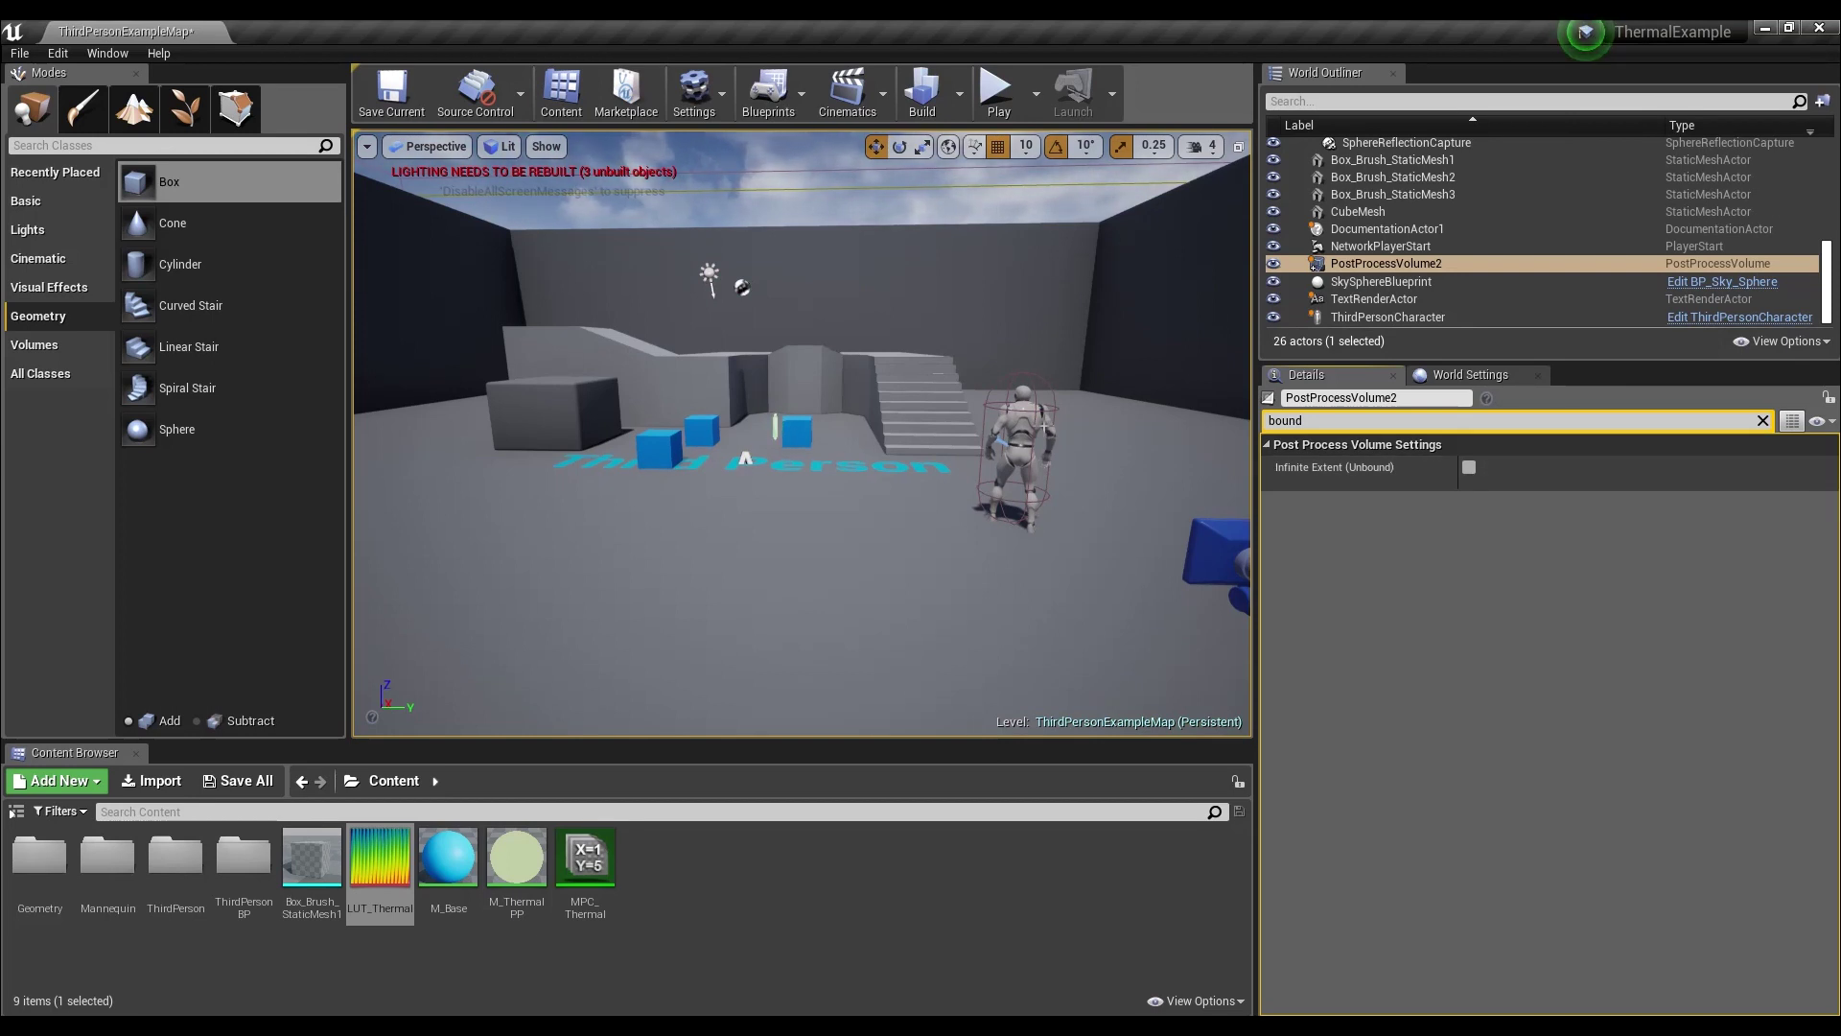
pyautogui.press('w')
pyautogui.moveTo(802, 433); pyautogui.dragTo(815, 537, button='right')
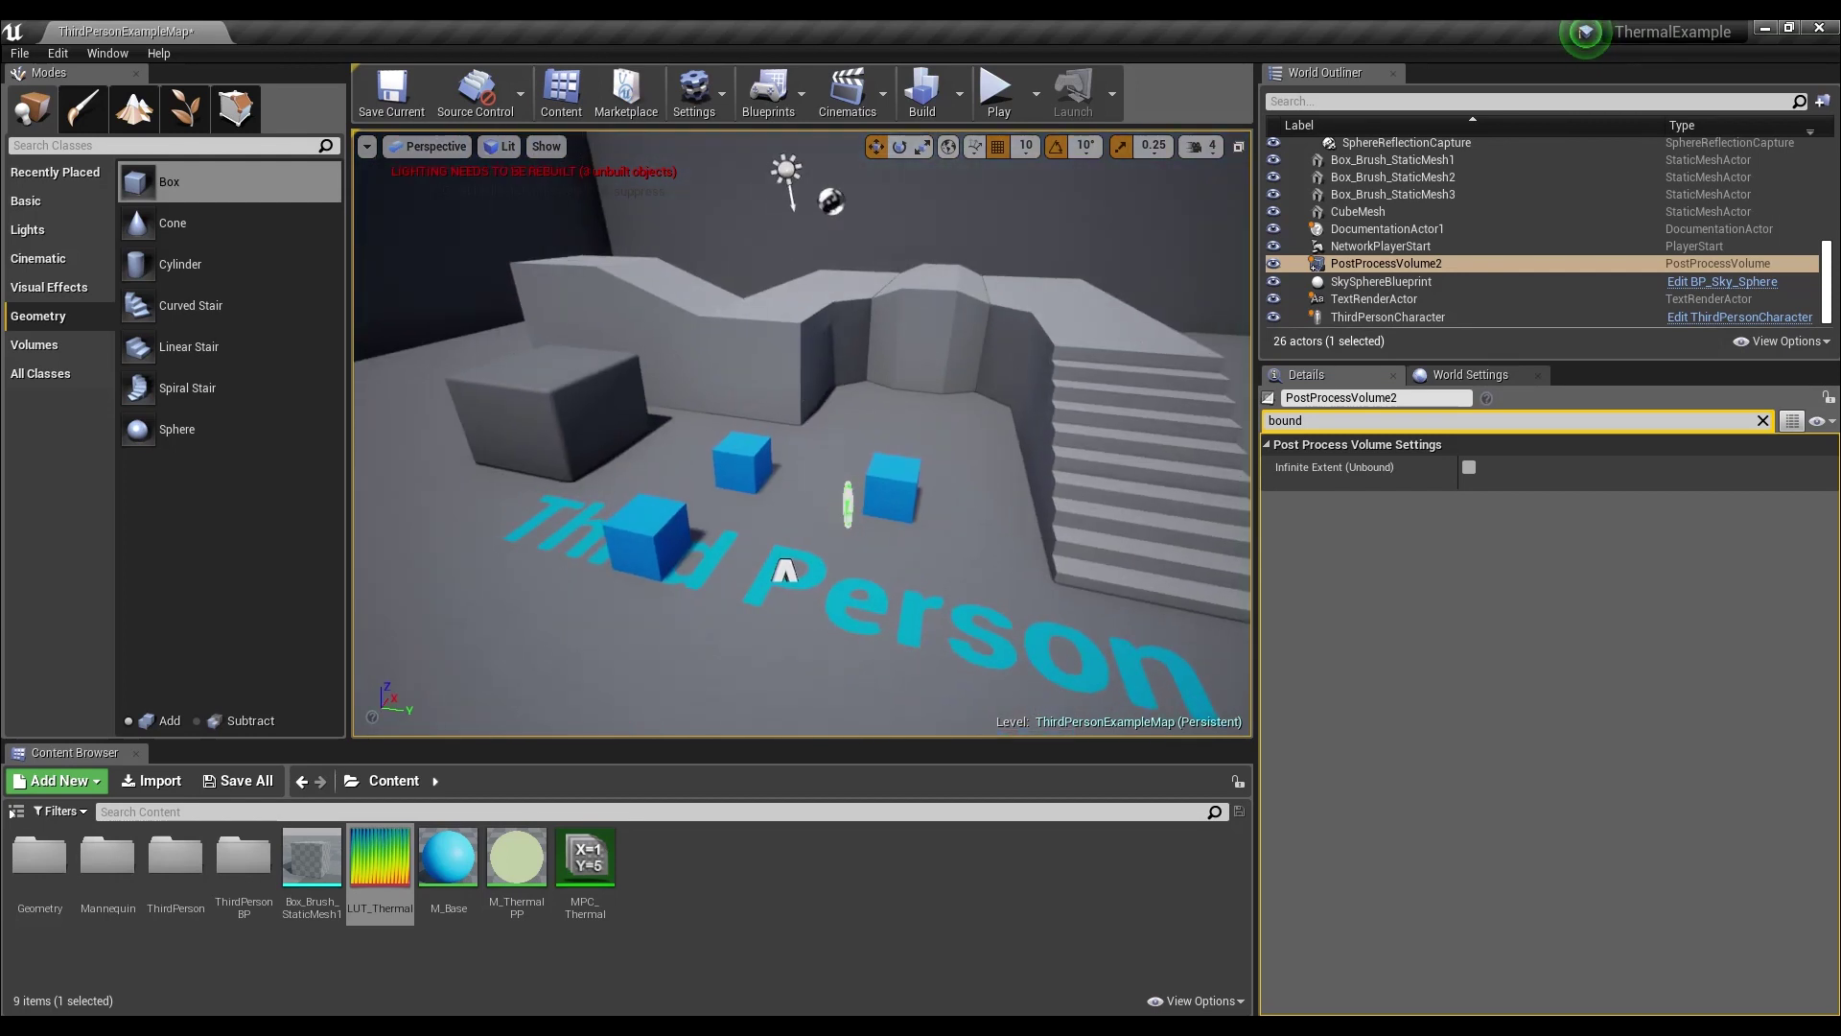
# - Open the Level Blueprint and add a reference node to PostProcessVolume2 in its Event Graph
pyautogui.click(773, 96)
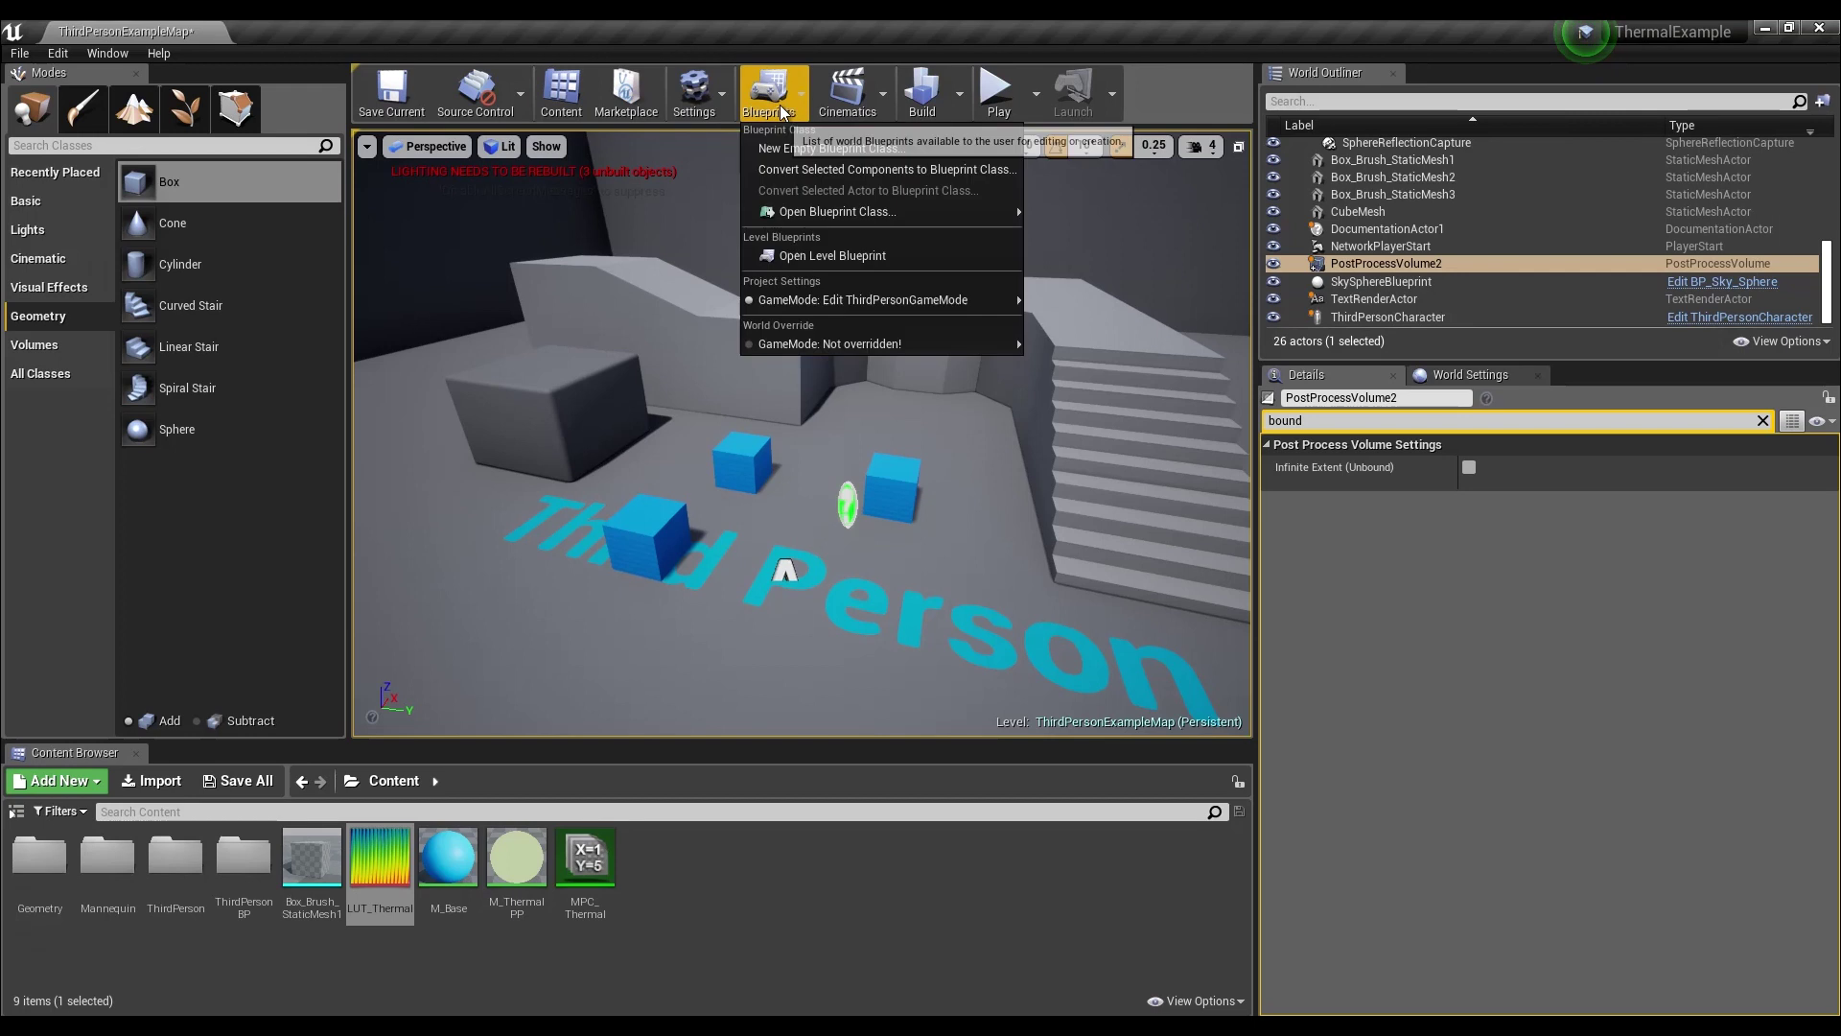
pyautogui.click(848, 255)
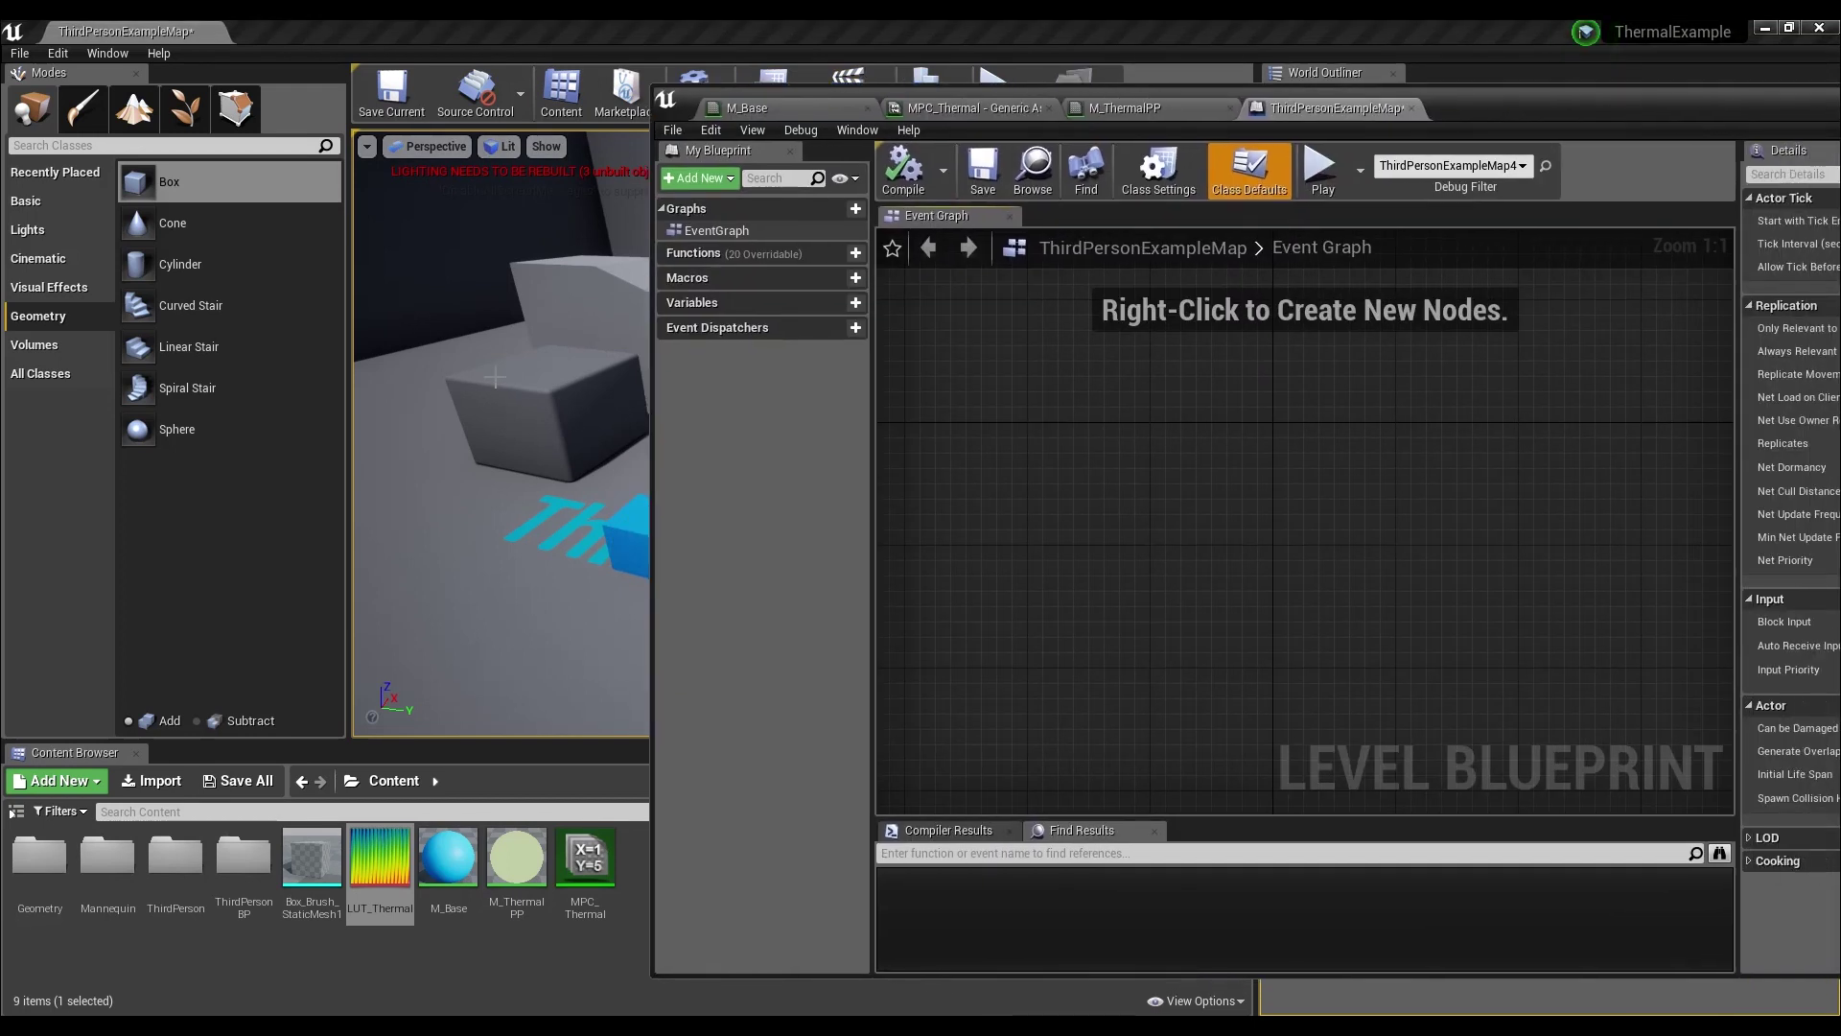
pyautogui.moveTo(495, 377); pyautogui.dragTo(420, 337, button='right')
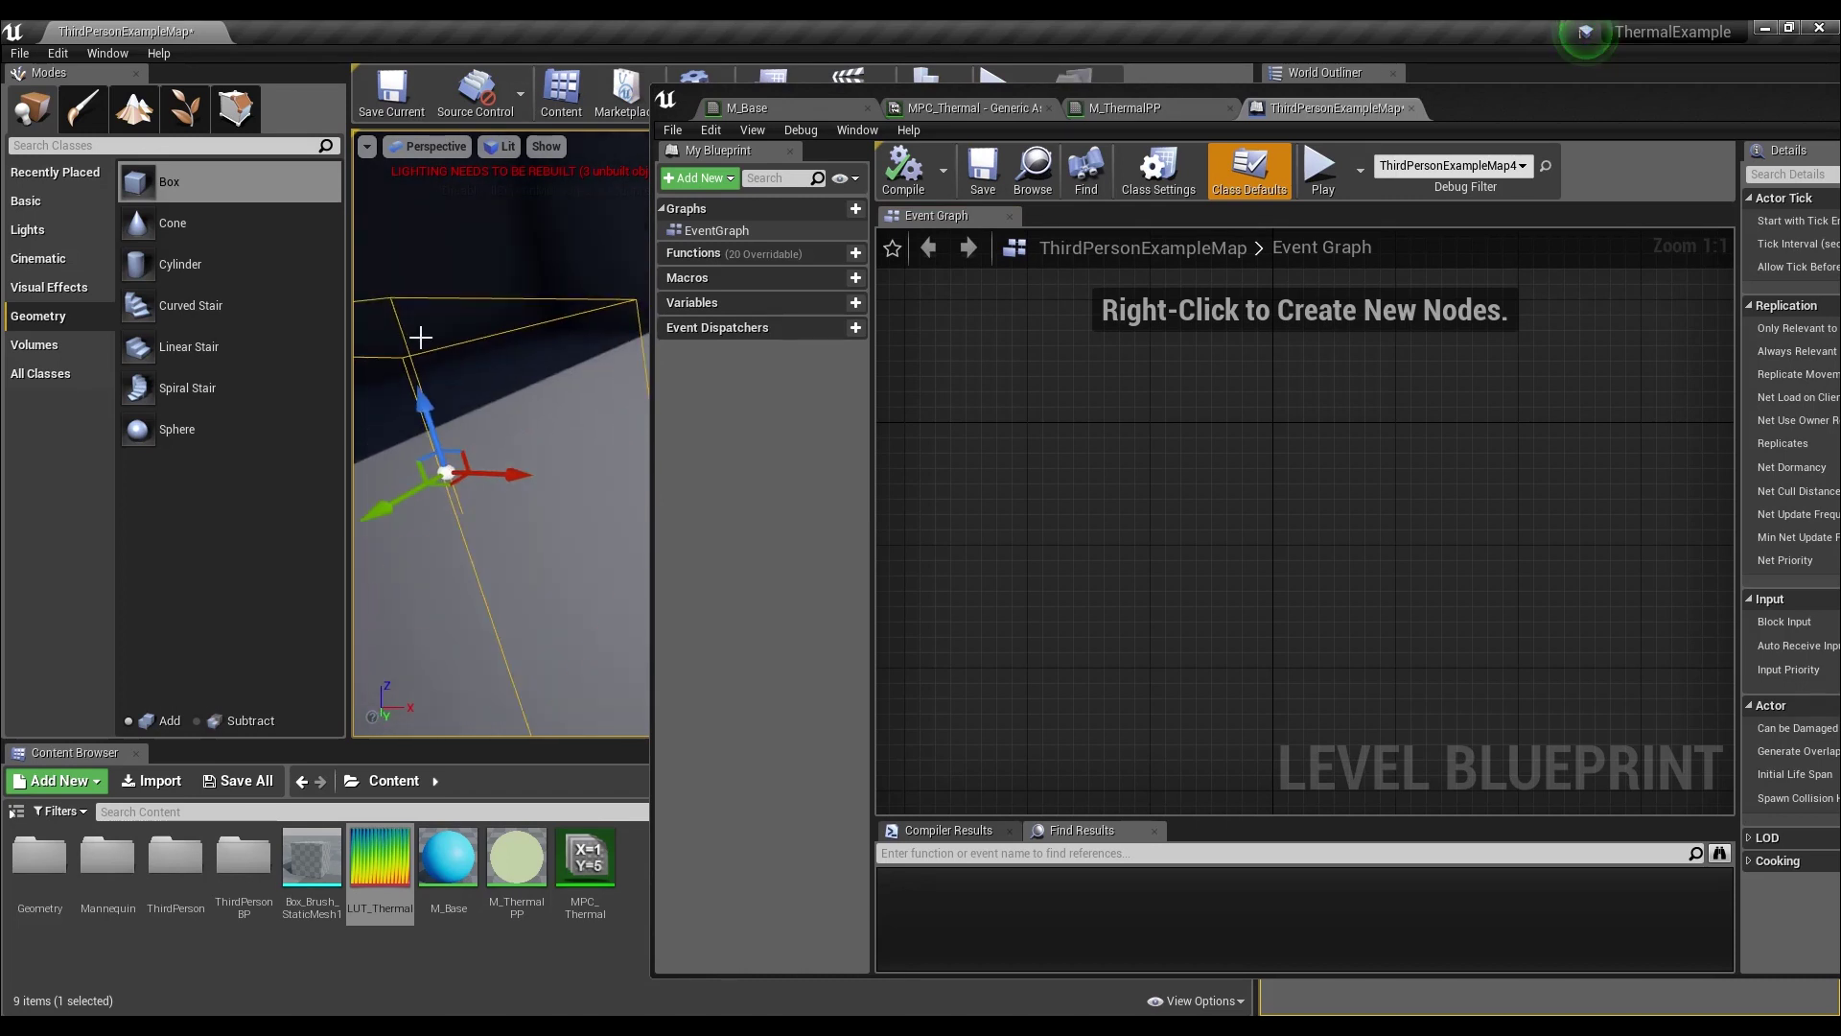
pyautogui.rightClick(1101, 476)
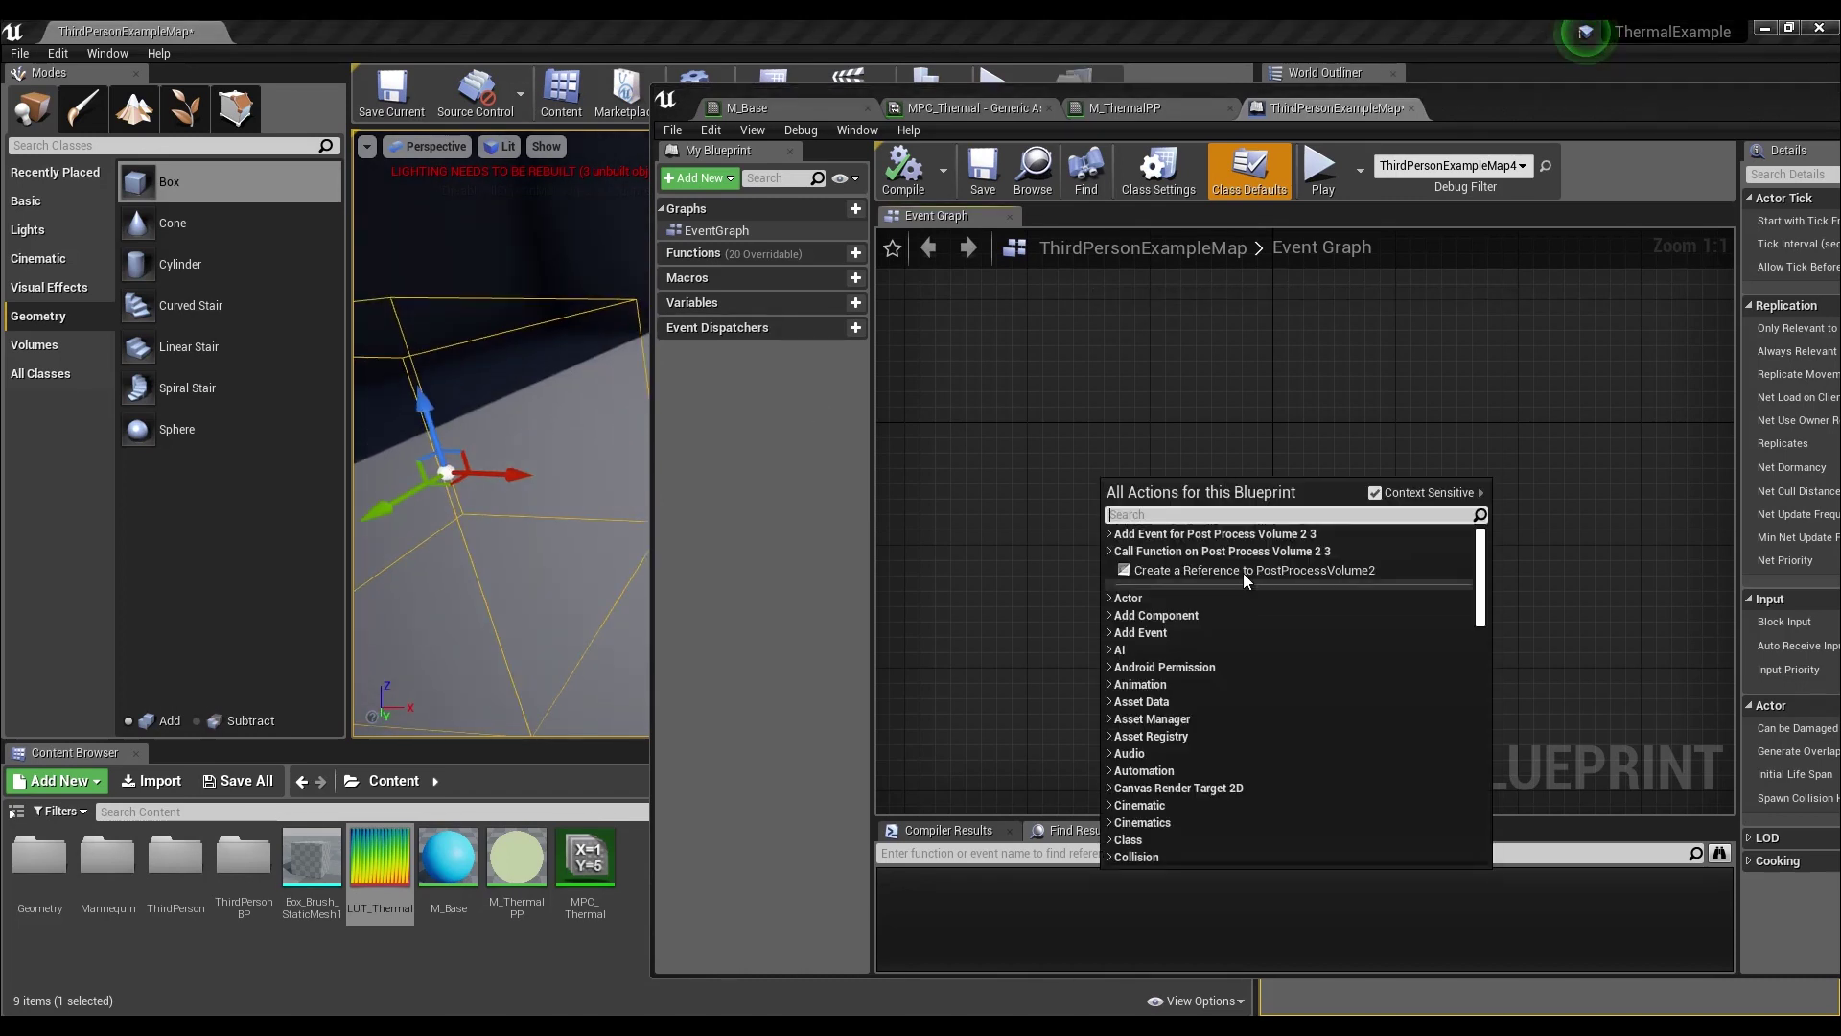
pyautogui.click(1245, 573)
pyautogui.moveTo(1192, 475); pyautogui.dragTo(1080, 577)
# - Add a T keyboard input event to the Event Graph and place it above the PostProcessVolume2 reference
pyautogui.rightClick(1132, 450)
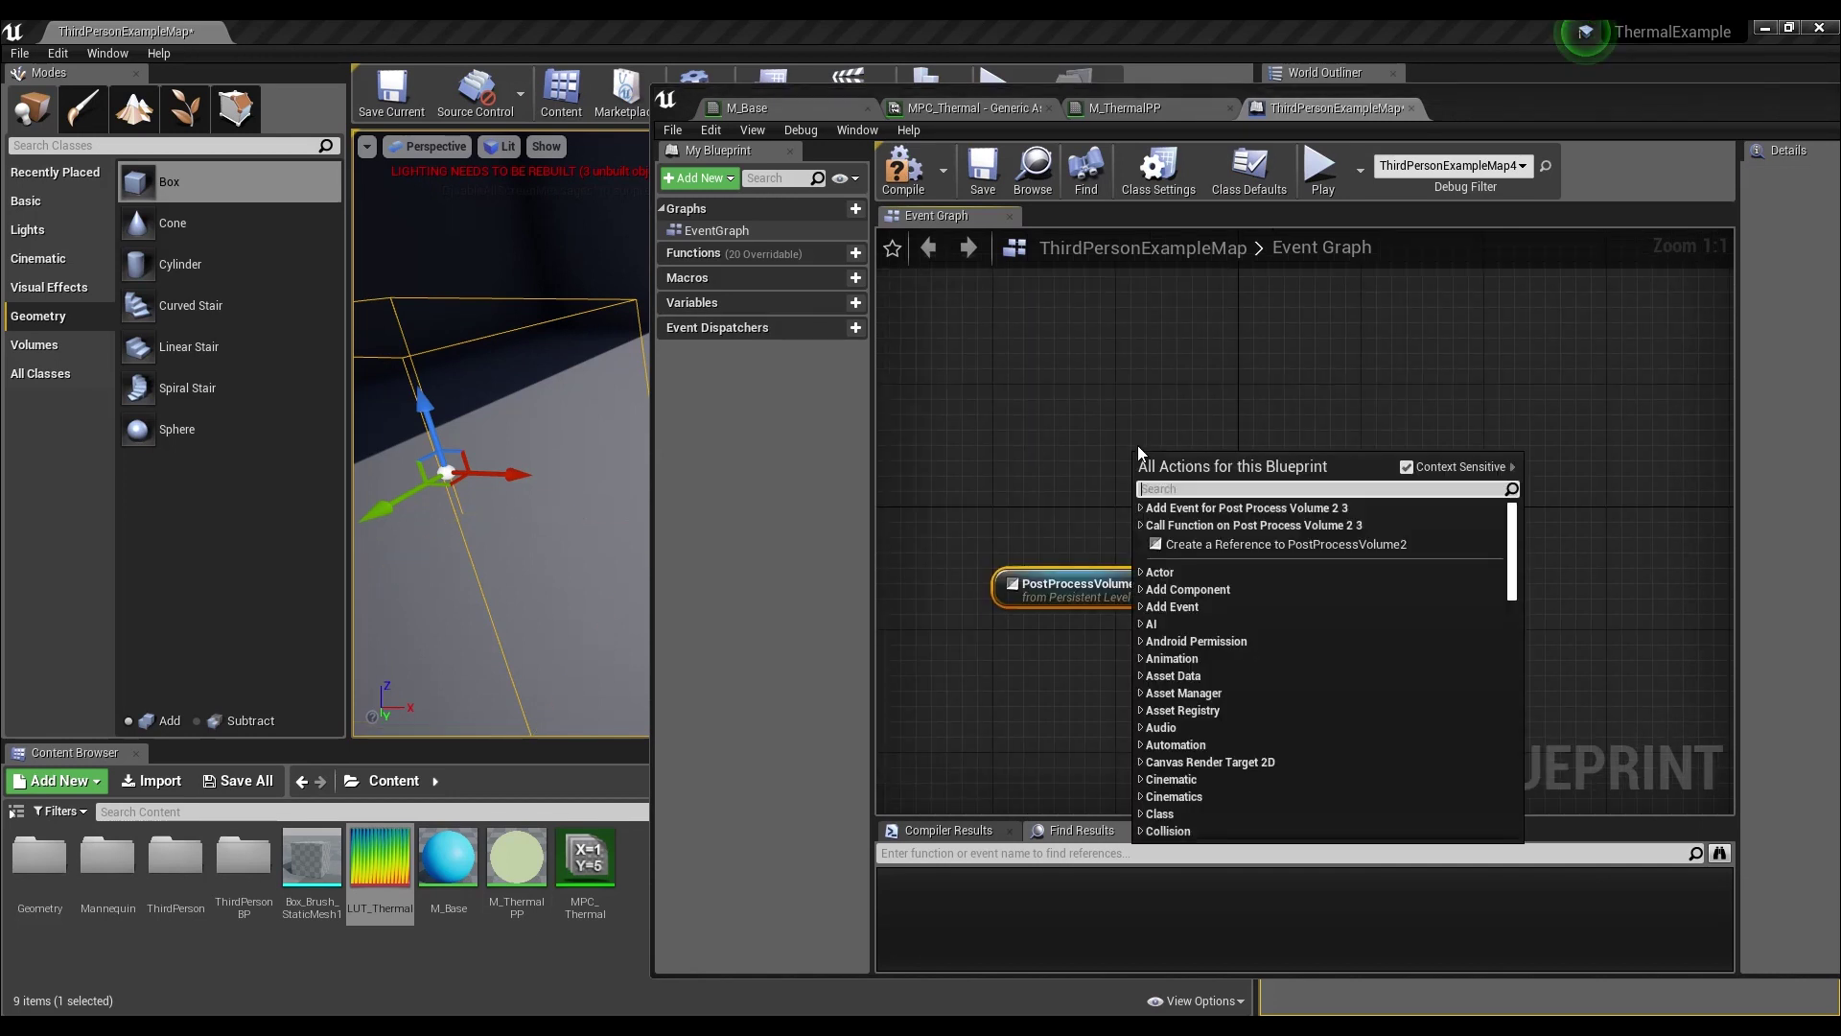
pyautogui.write('T')
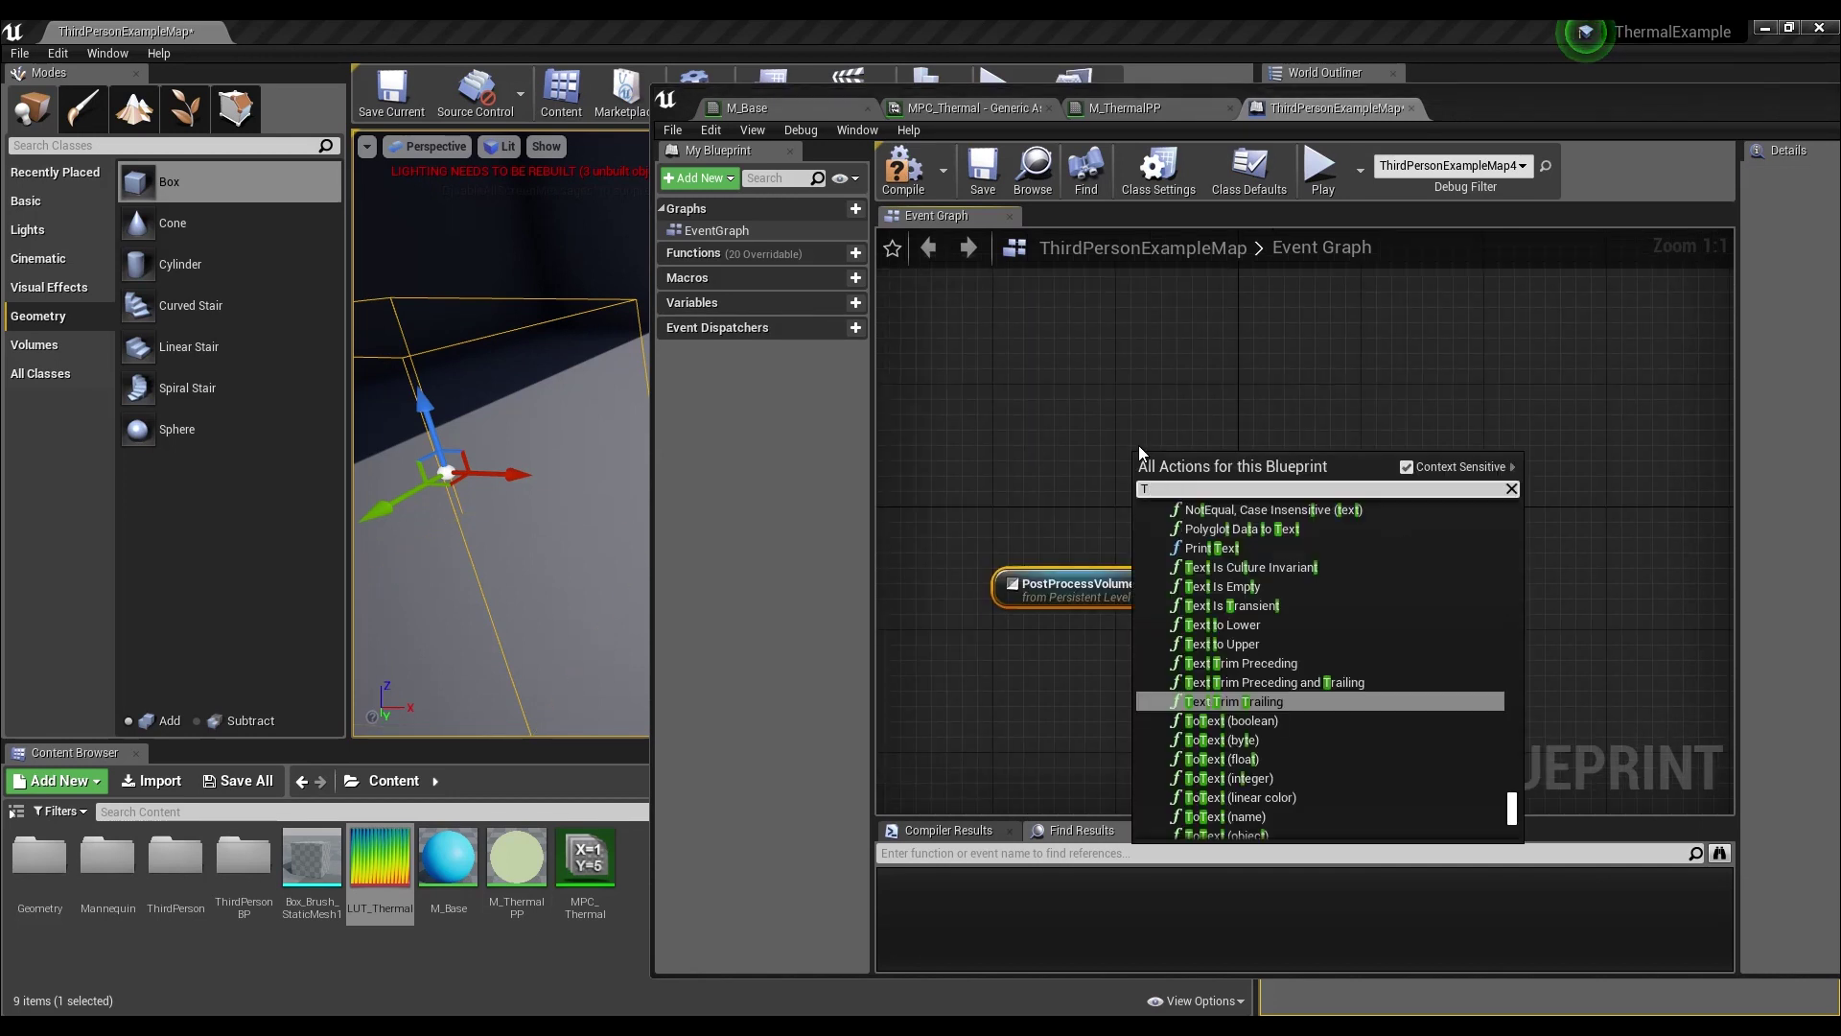
pyautogui.write(' key')
pyautogui.press('Down')
pyautogui.press('Down')
pyautogui.press('Down')
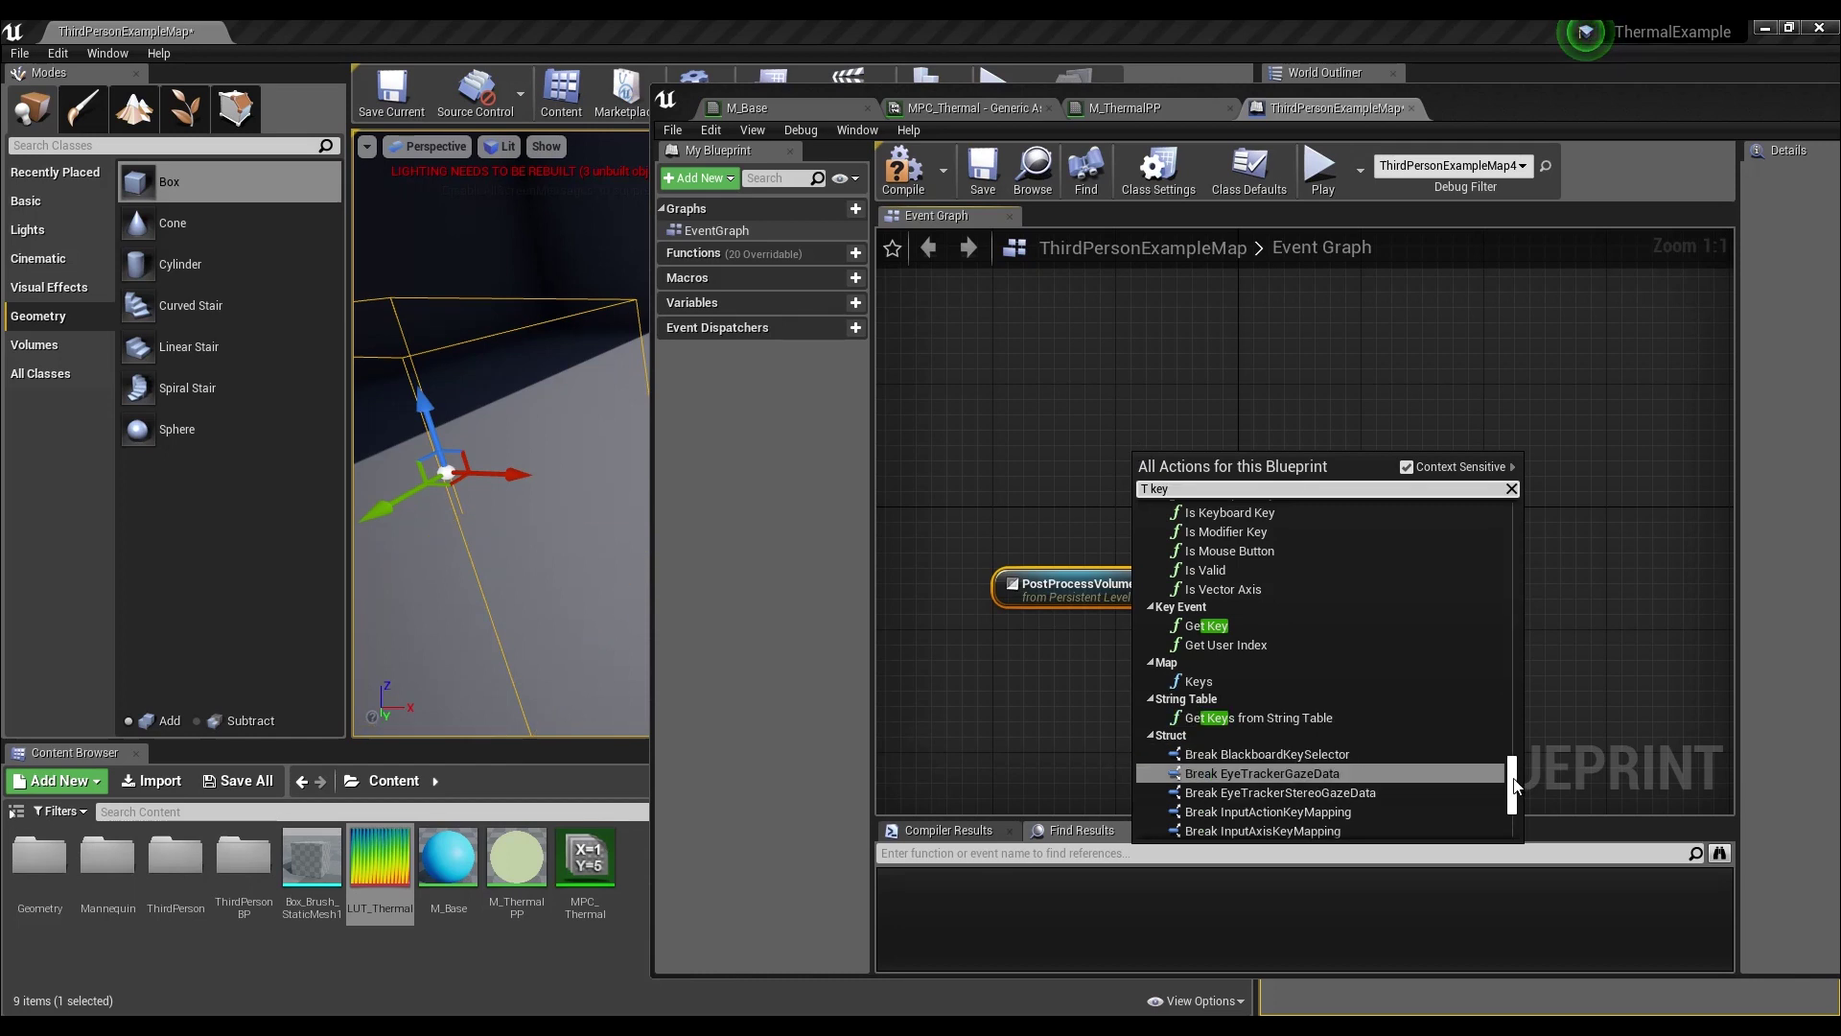
pyautogui.moveTo(1513, 784); pyautogui.dragTo(1539, 703)
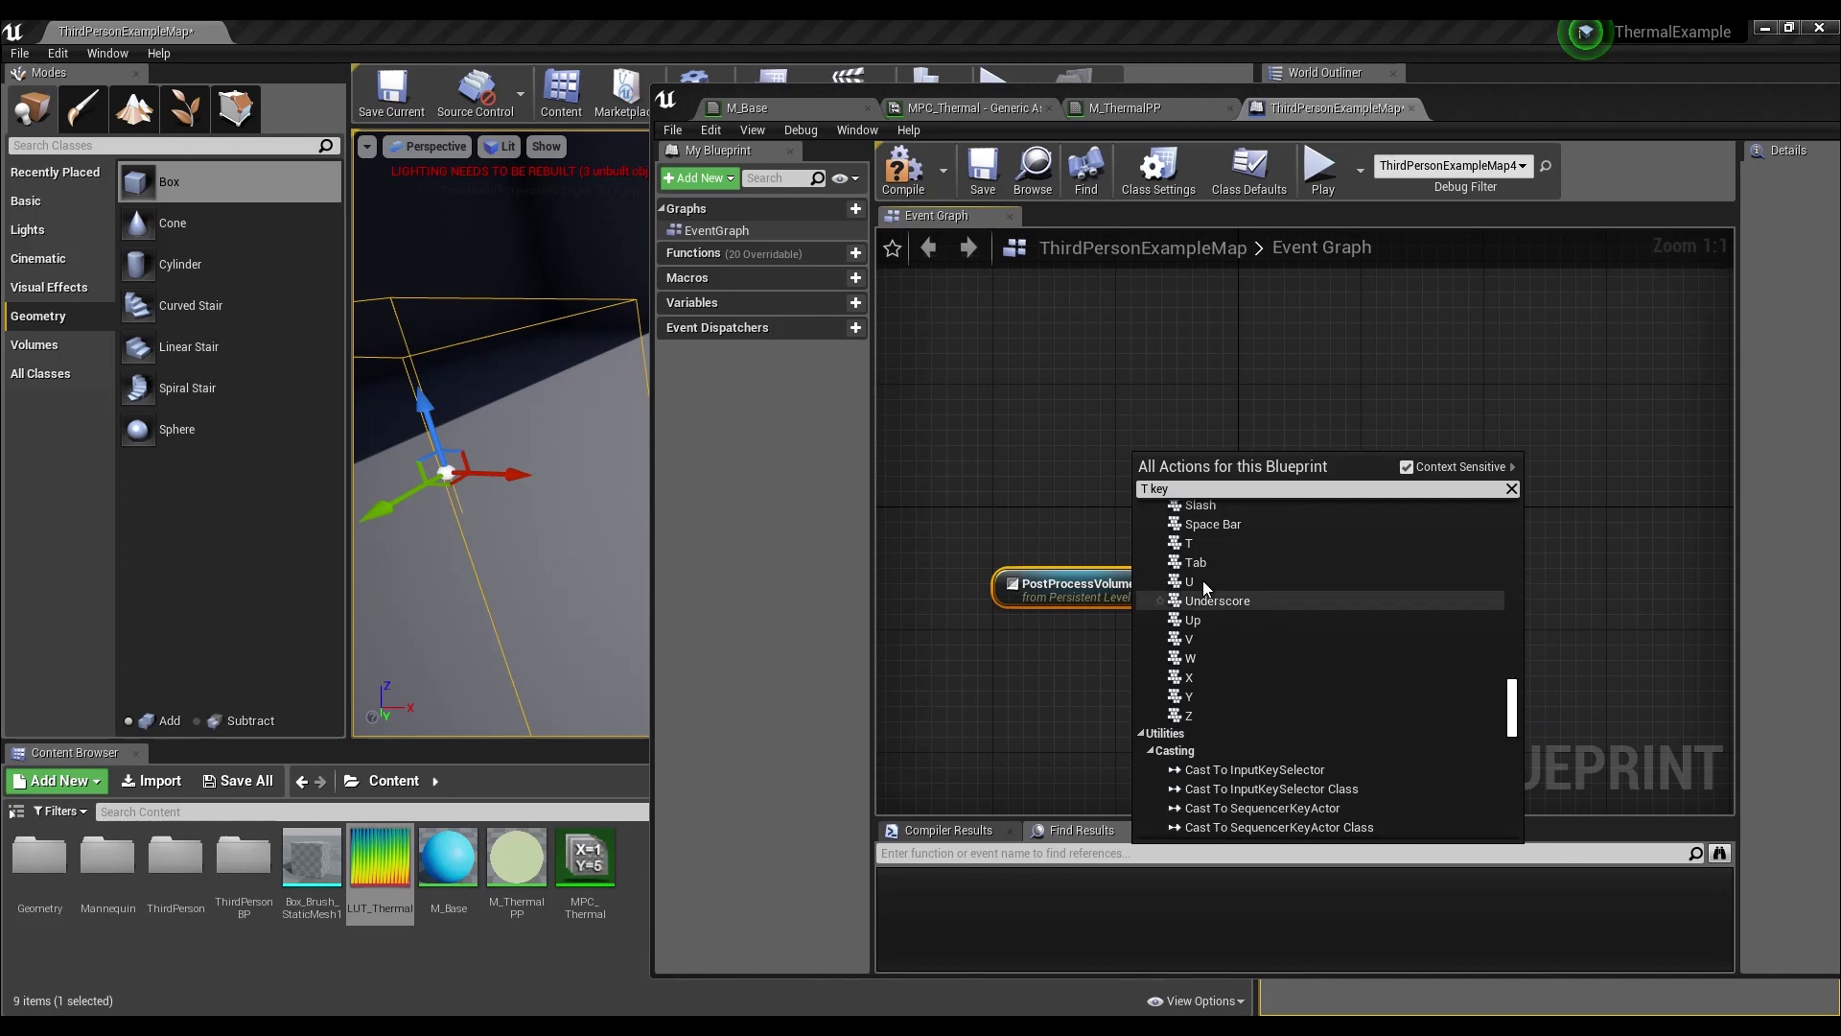
pyautogui.click(1198, 544)
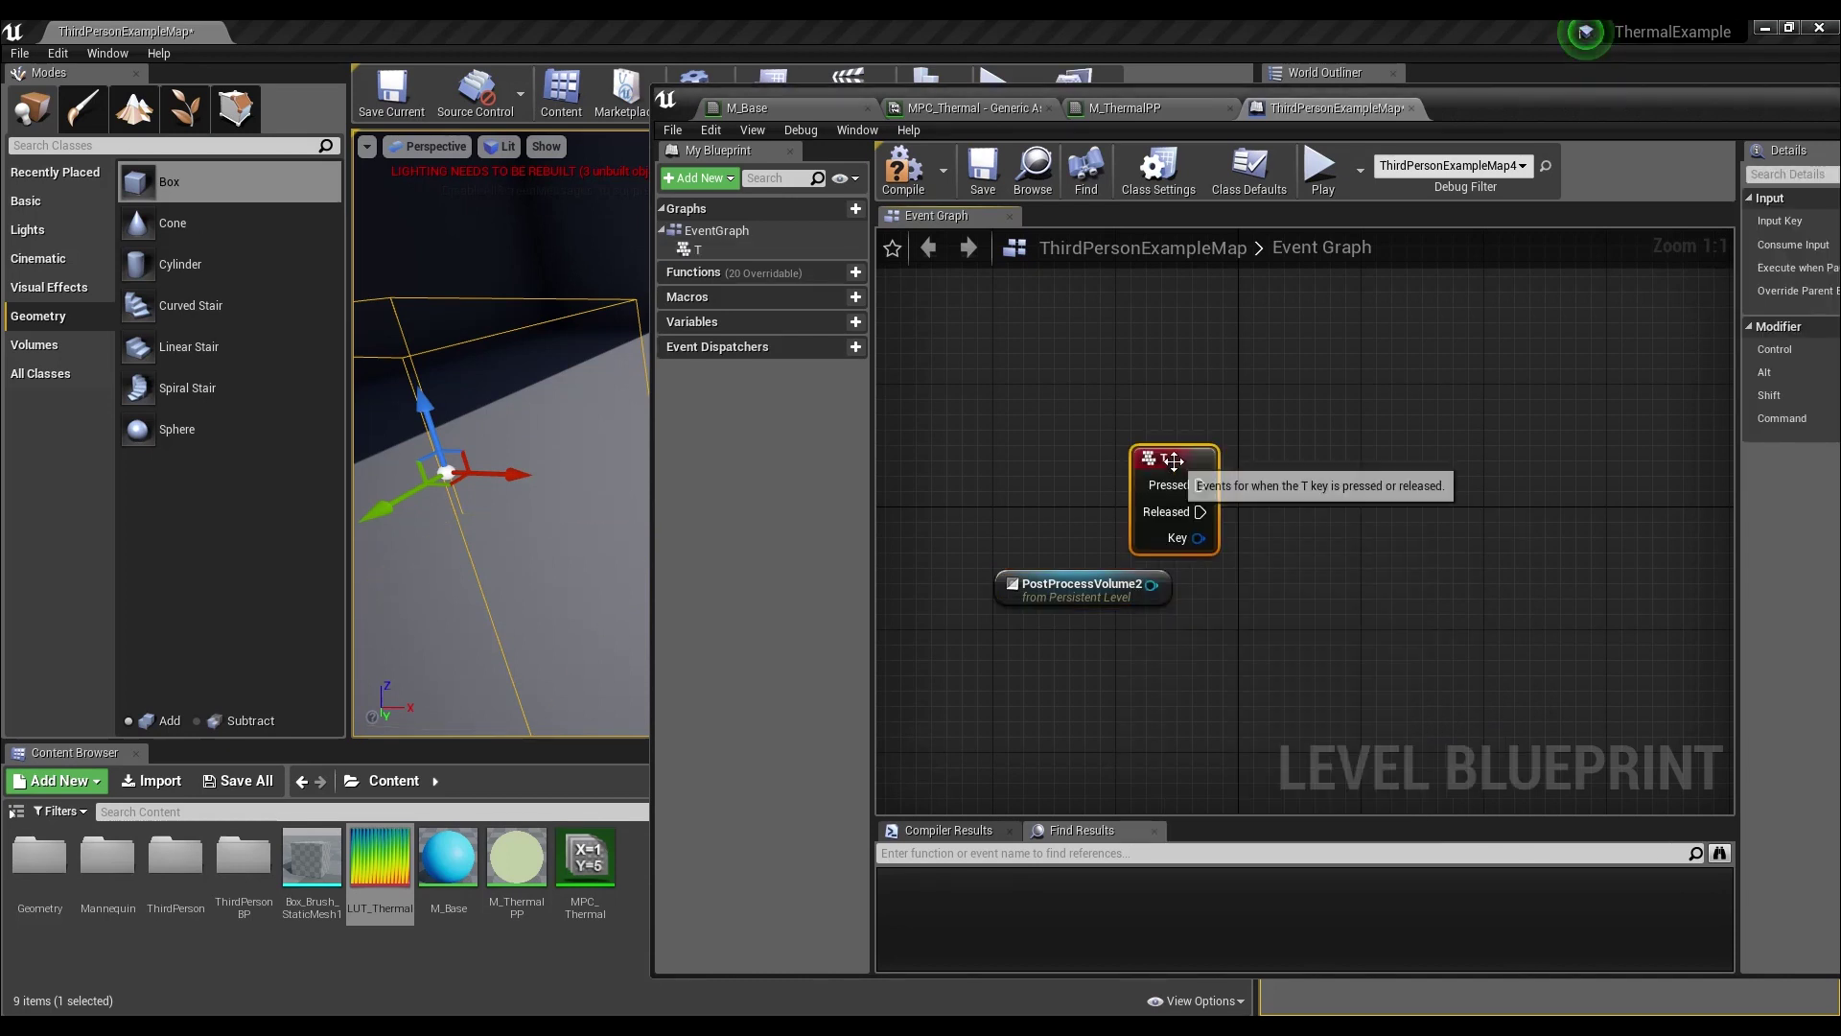
pyautogui.moveTo(1160, 462); pyautogui.dragTo(1099, 462)
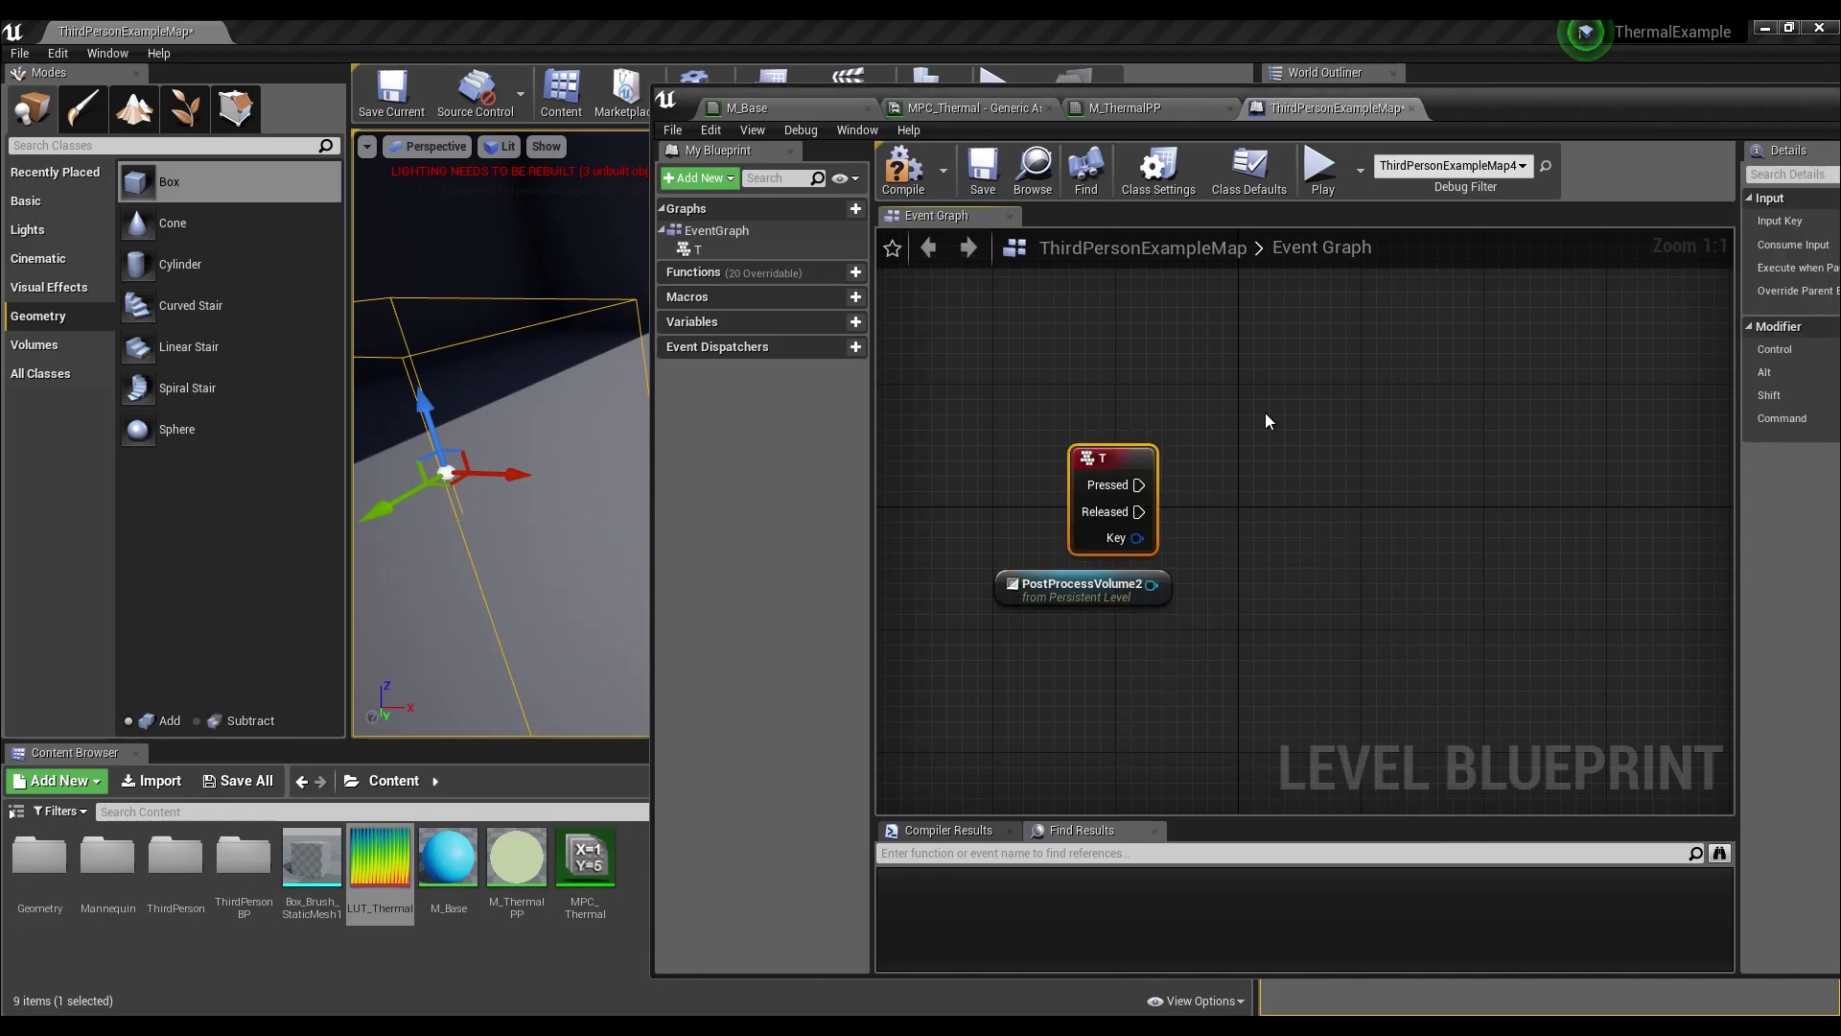
# - Add a Get Infinite Extent (Unbound) node fed by the PostProcessVolume2 reference and place it directly beside it
pyautogui.moveTo(1218, 585); pyautogui.dragTo(1129, 587, button='right')
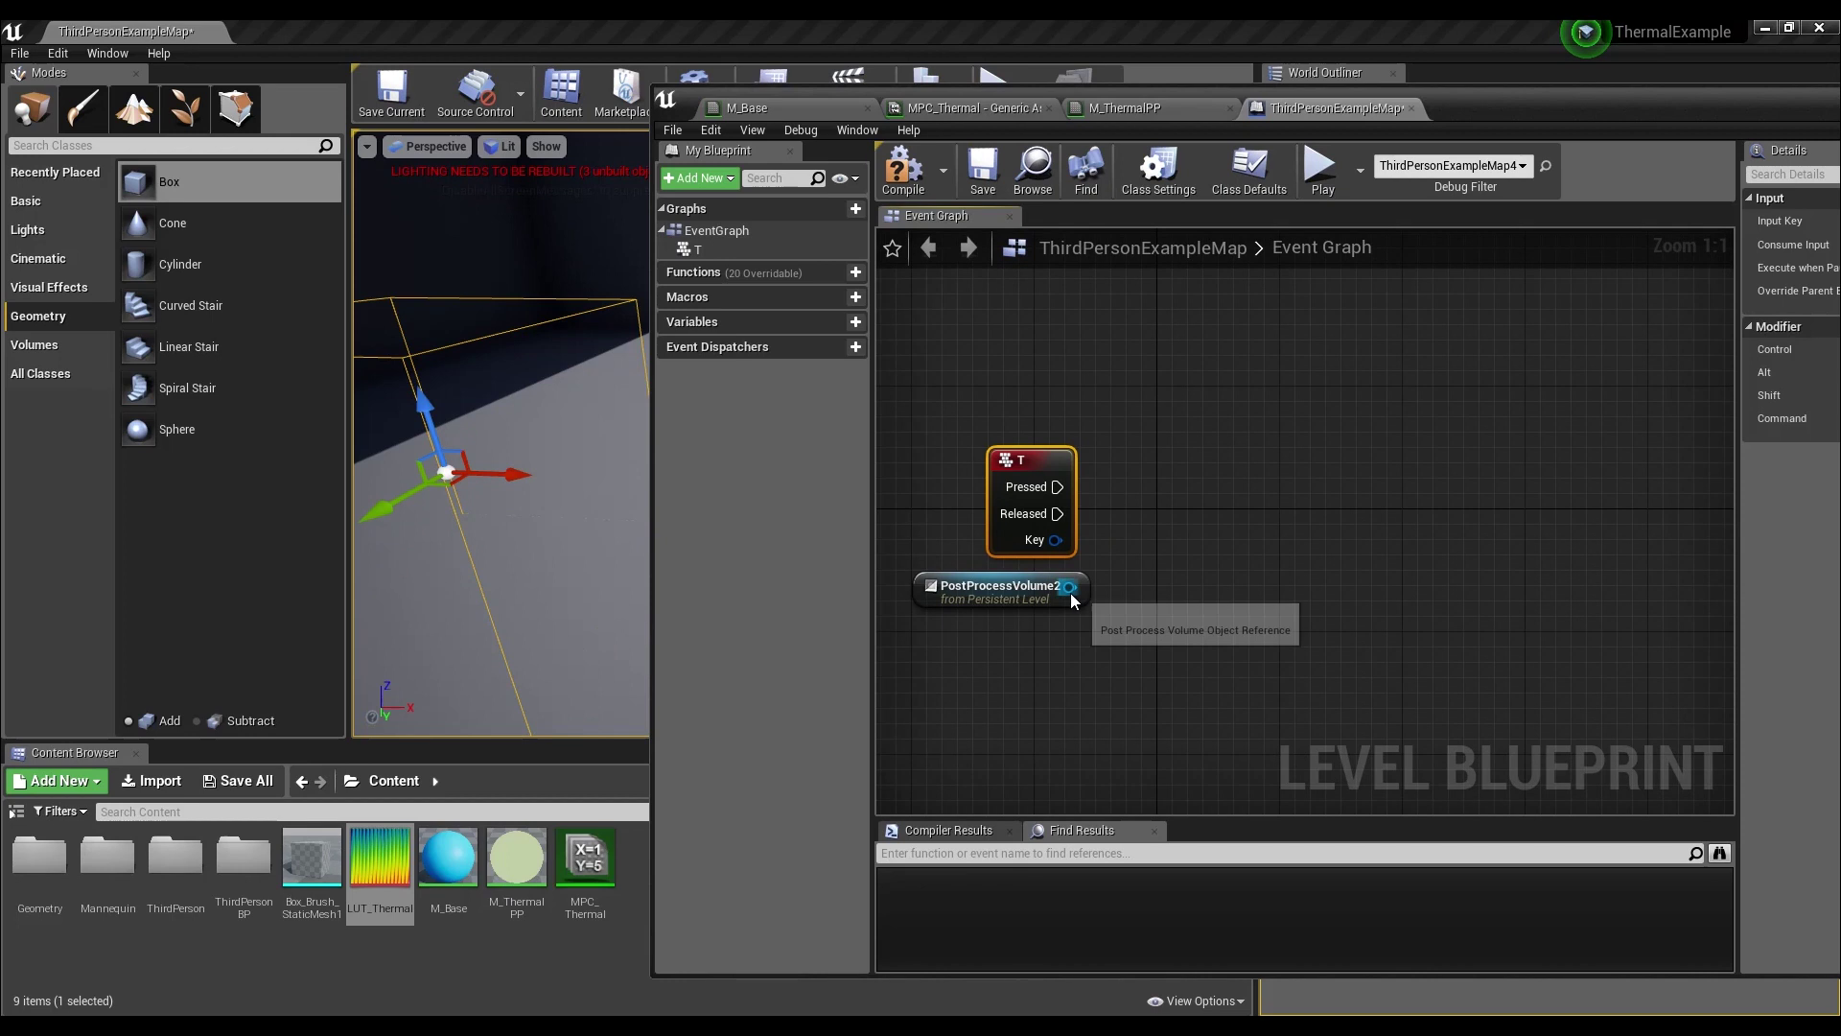
pyautogui.moveTo(1070, 587); pyautogui.dragTo(1183, 583)
pyautogui.write('get bound')
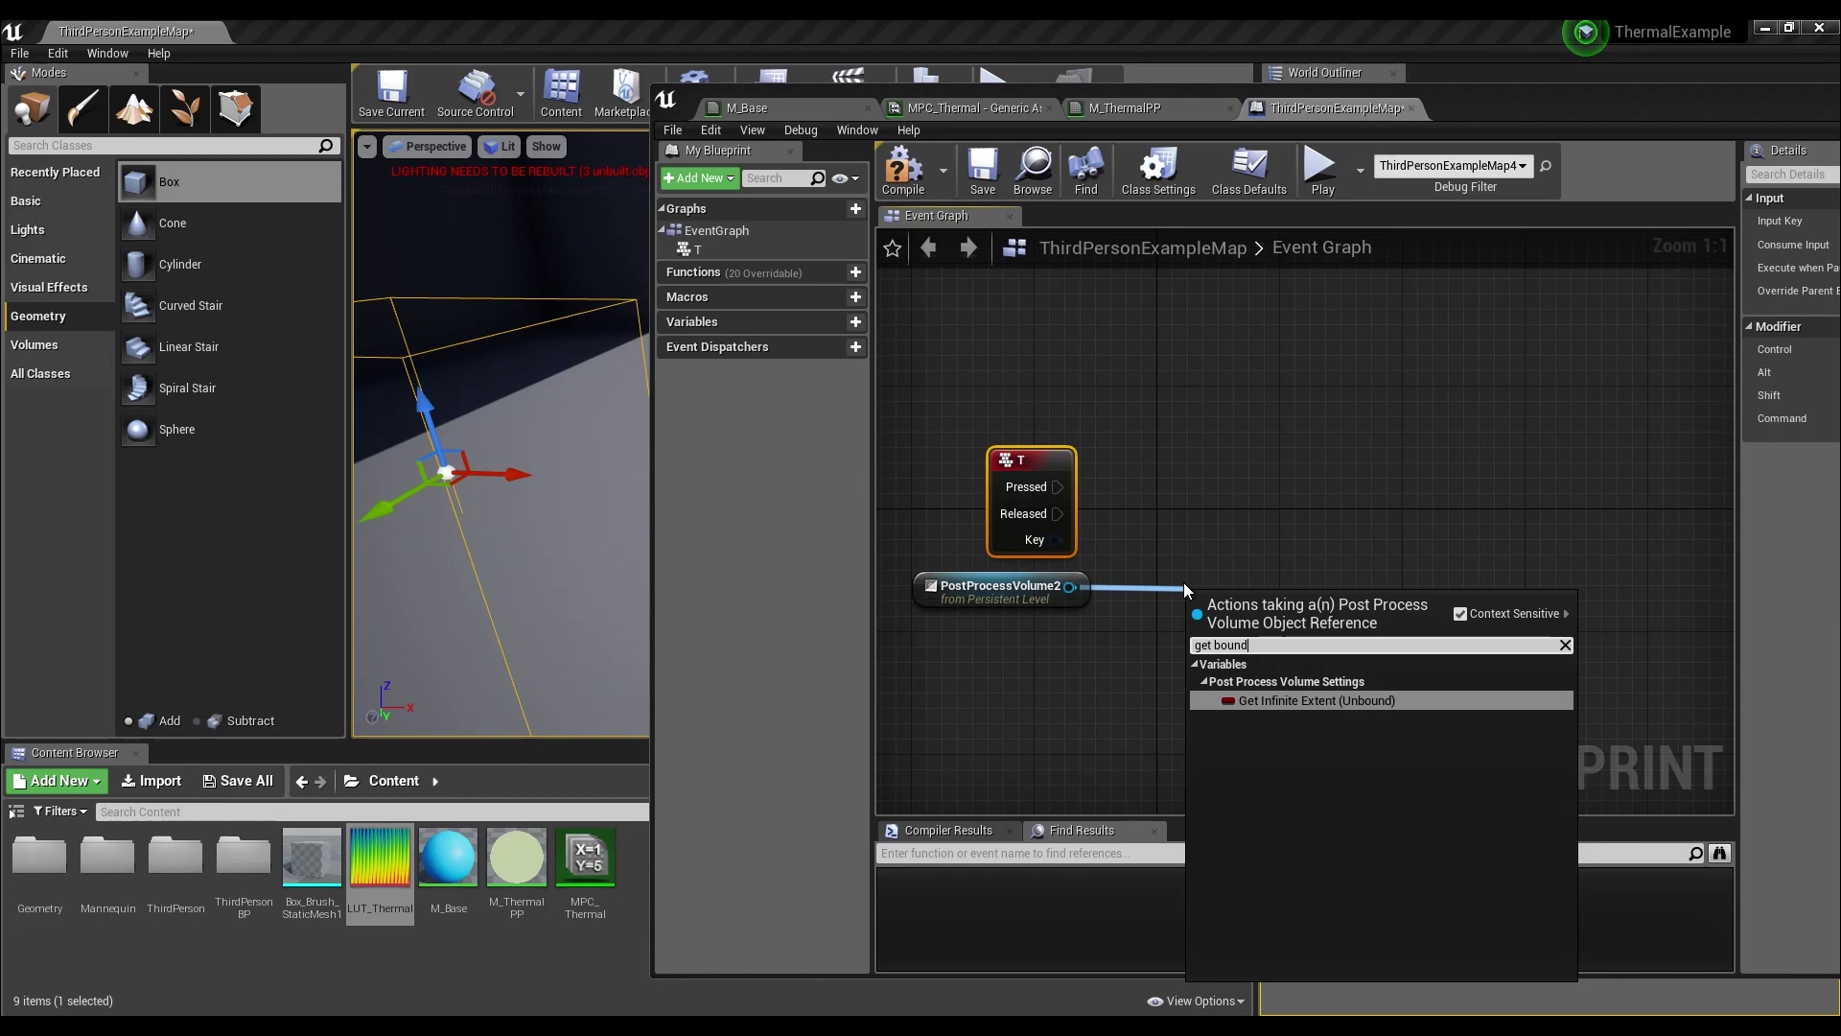
pyautogui.press('Return')
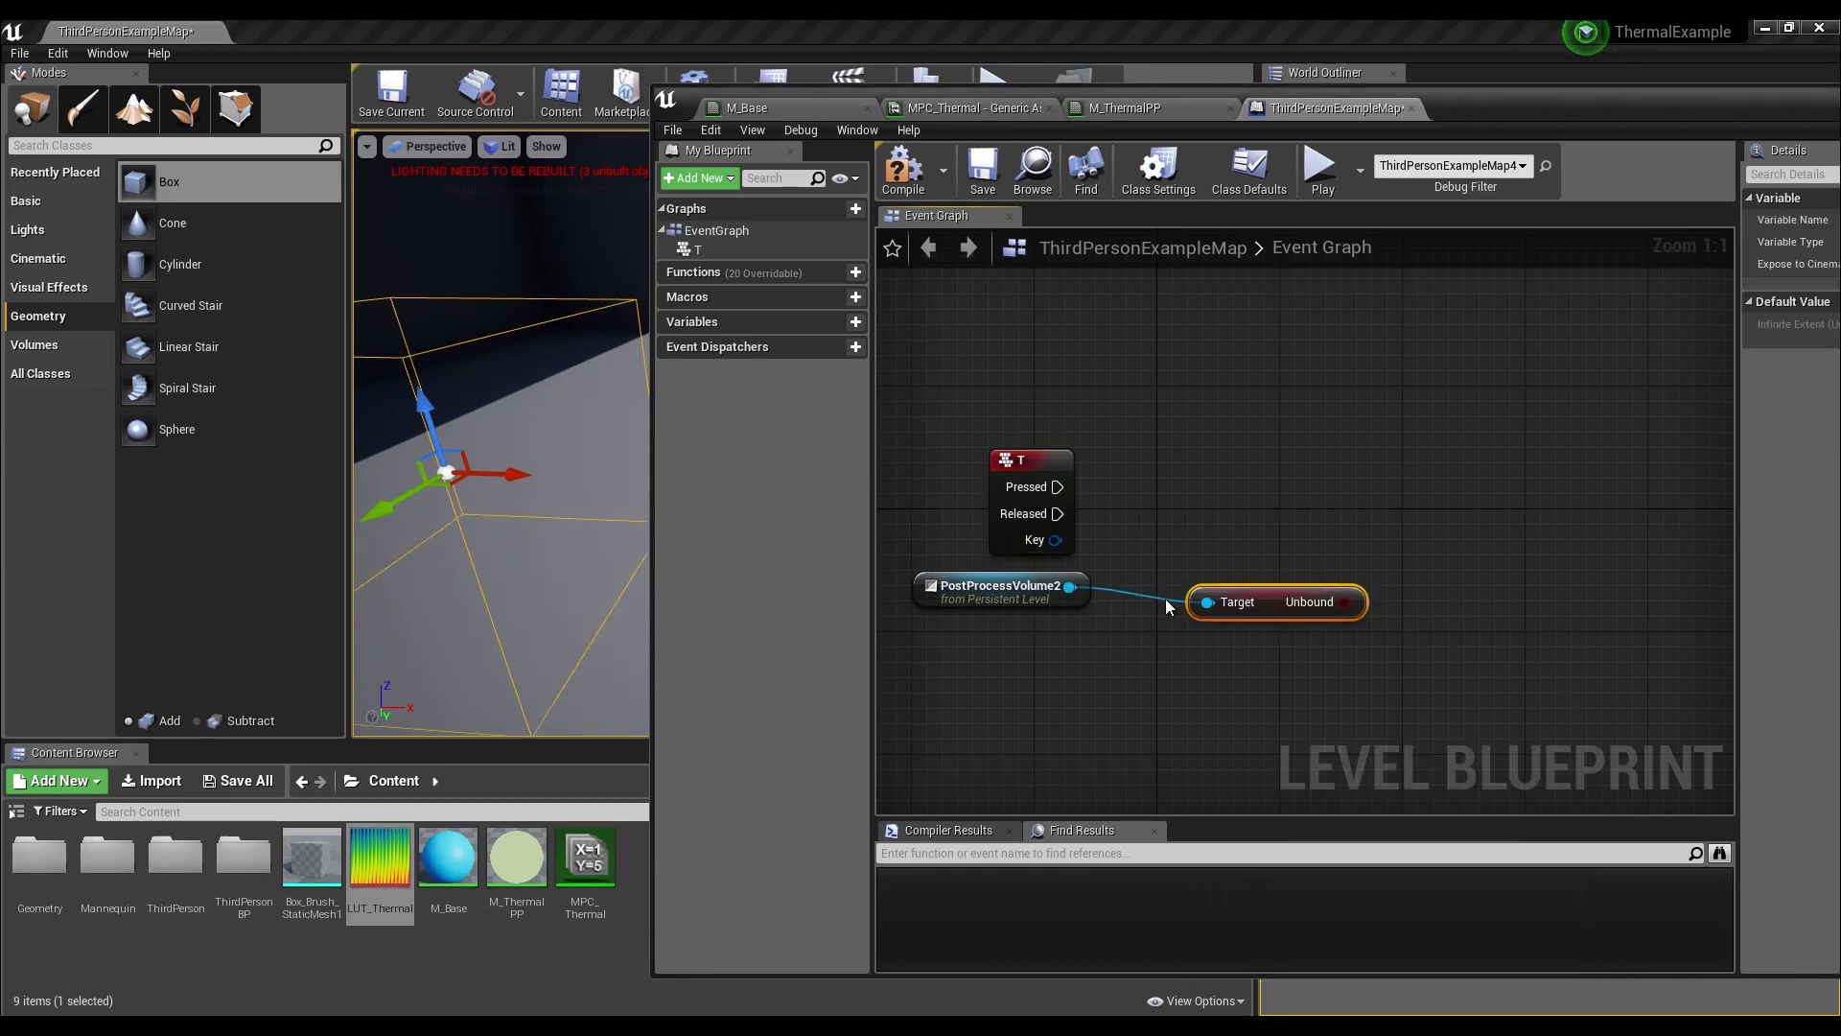
pyautogui.moveTo(1276, 602); pyautogui.dragTo(1177, 600)
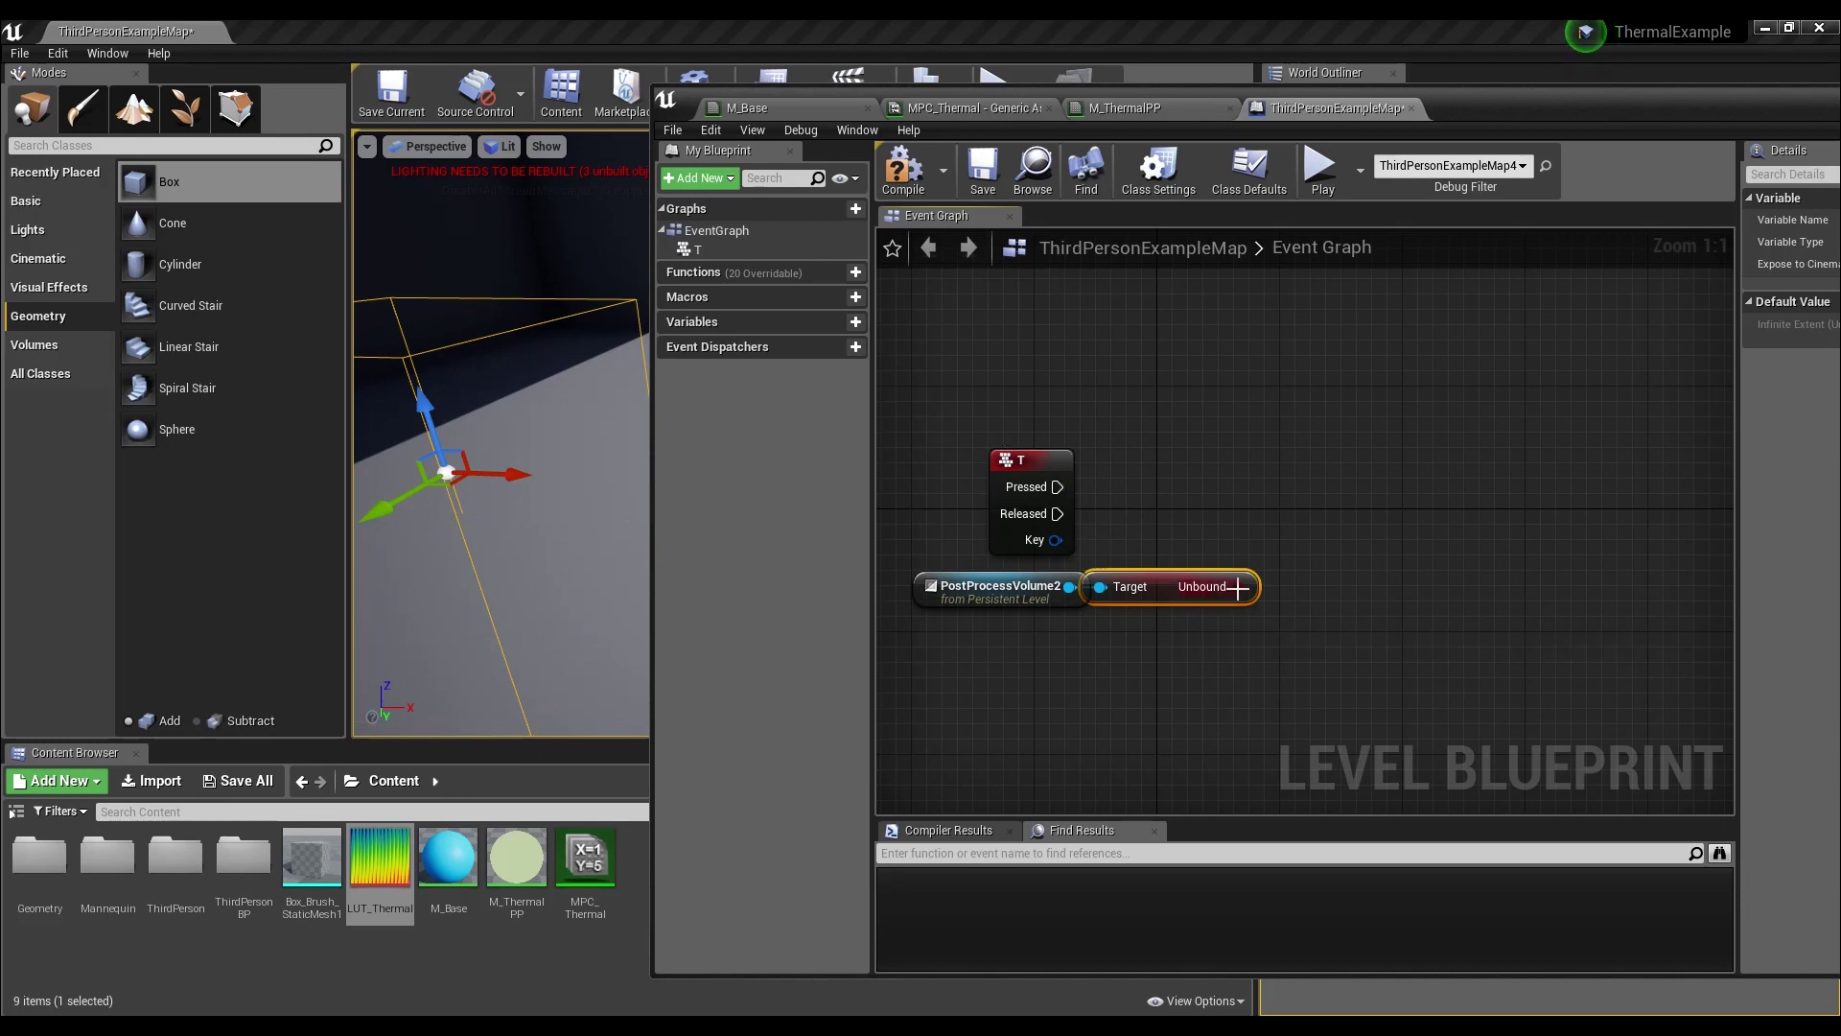
# - Add a Branch with the Unbound value as its Condition, run it from T's Pressed output, and level it with the T event
pyautogui.moveTo(1238, 586); pyautogui.dragTo(1307, 484)
pyautogui.write('branch')
pyautogui.press('Return')
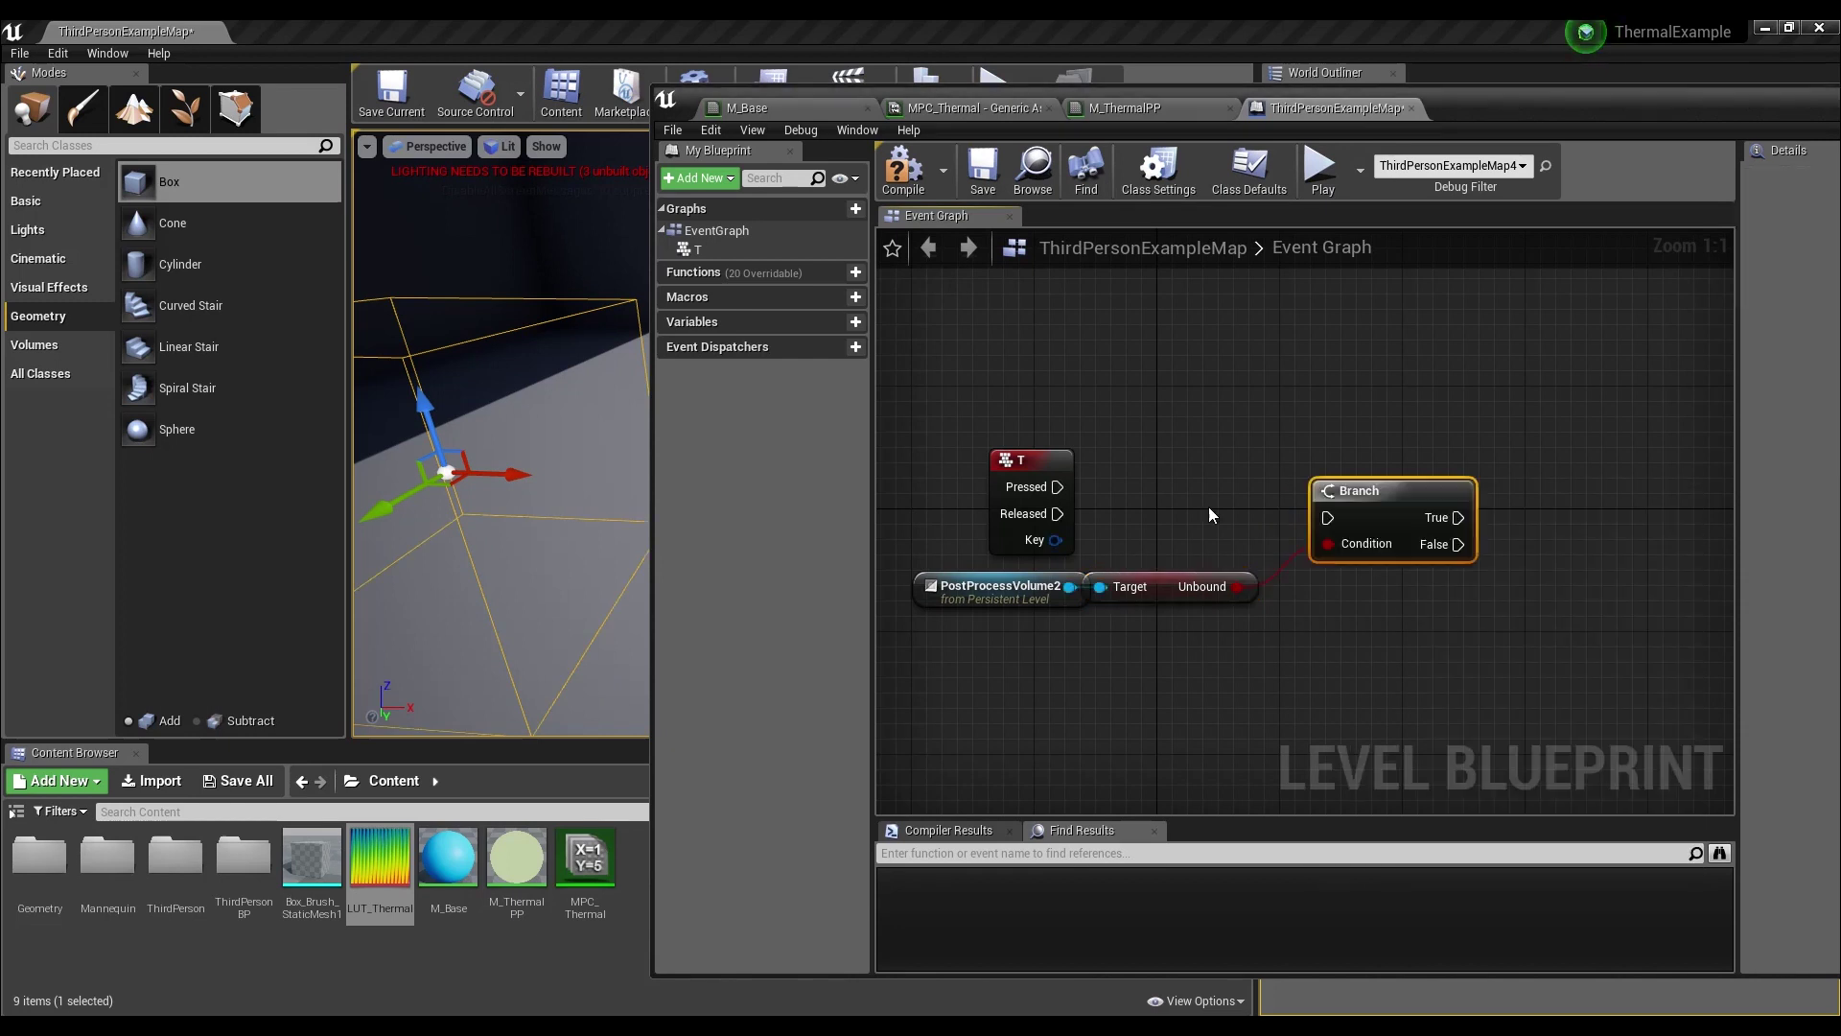
pyautogui.moveTo(1057, 486); pyautogui.dragTo(1350, 469)
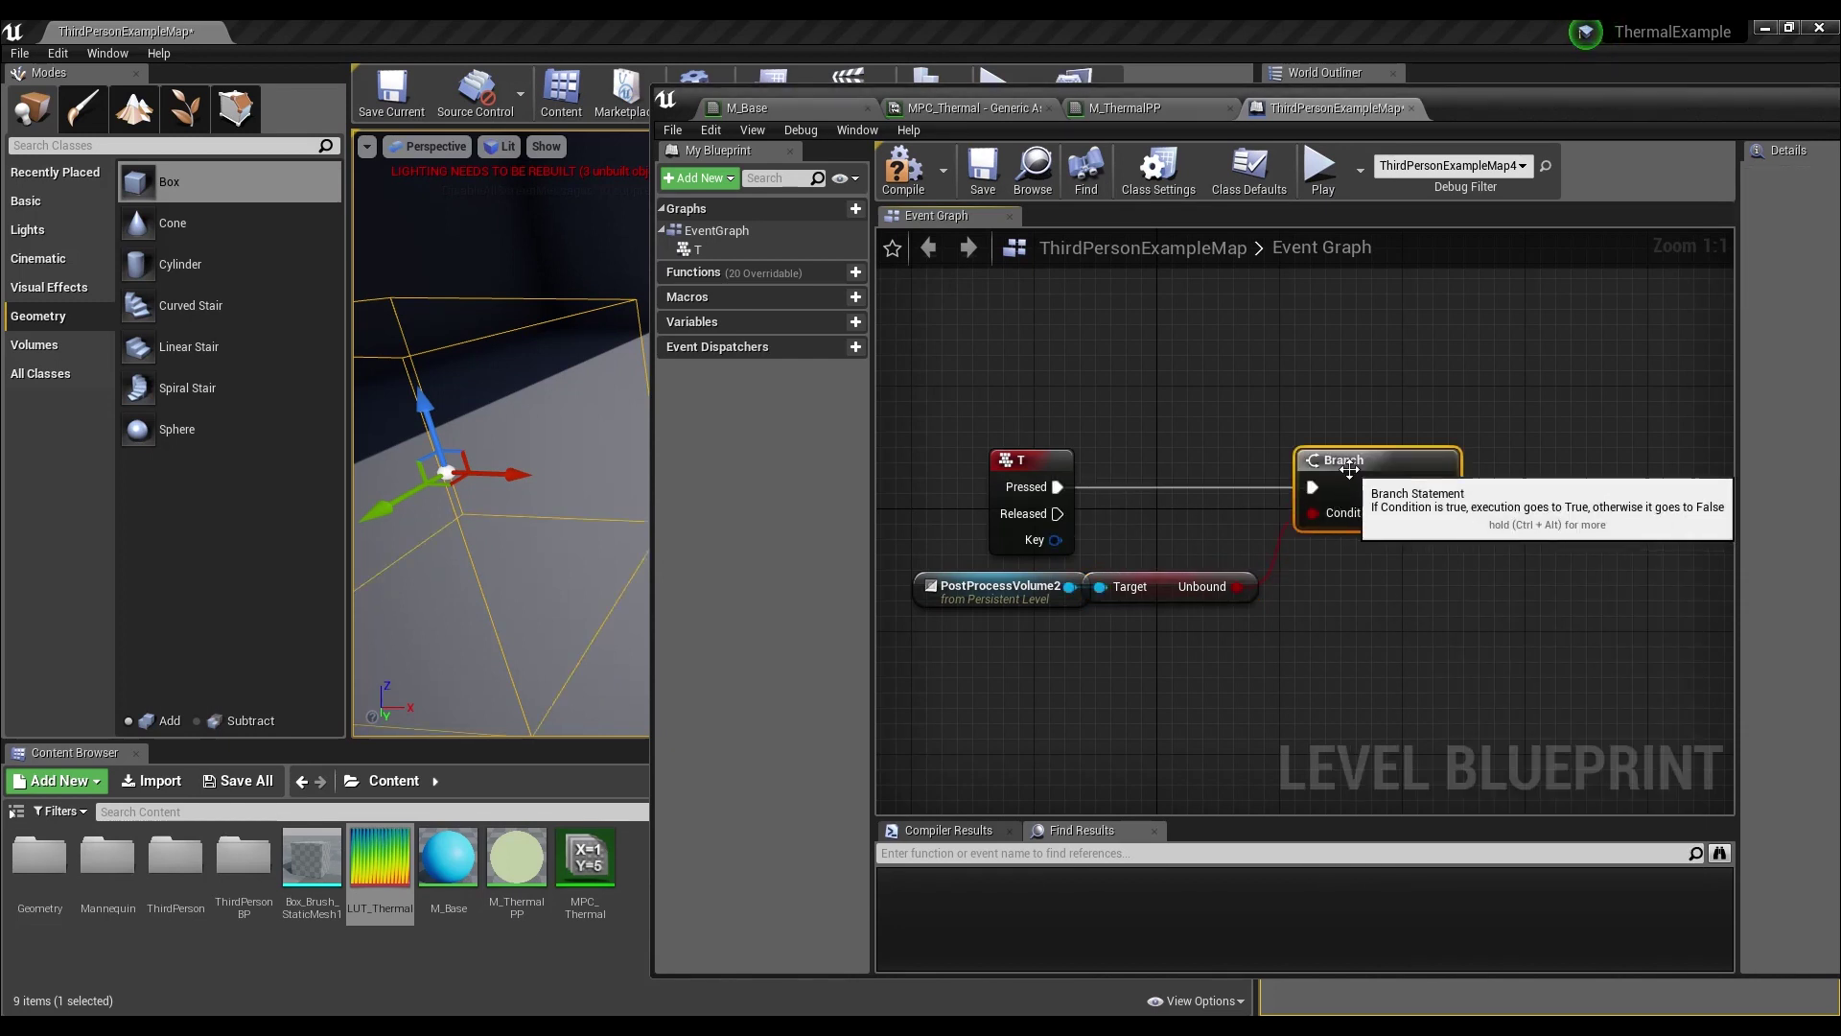
pyautogui.moveTo(1398, 625); pyautogui.dragTo(1160, 567, button='right')
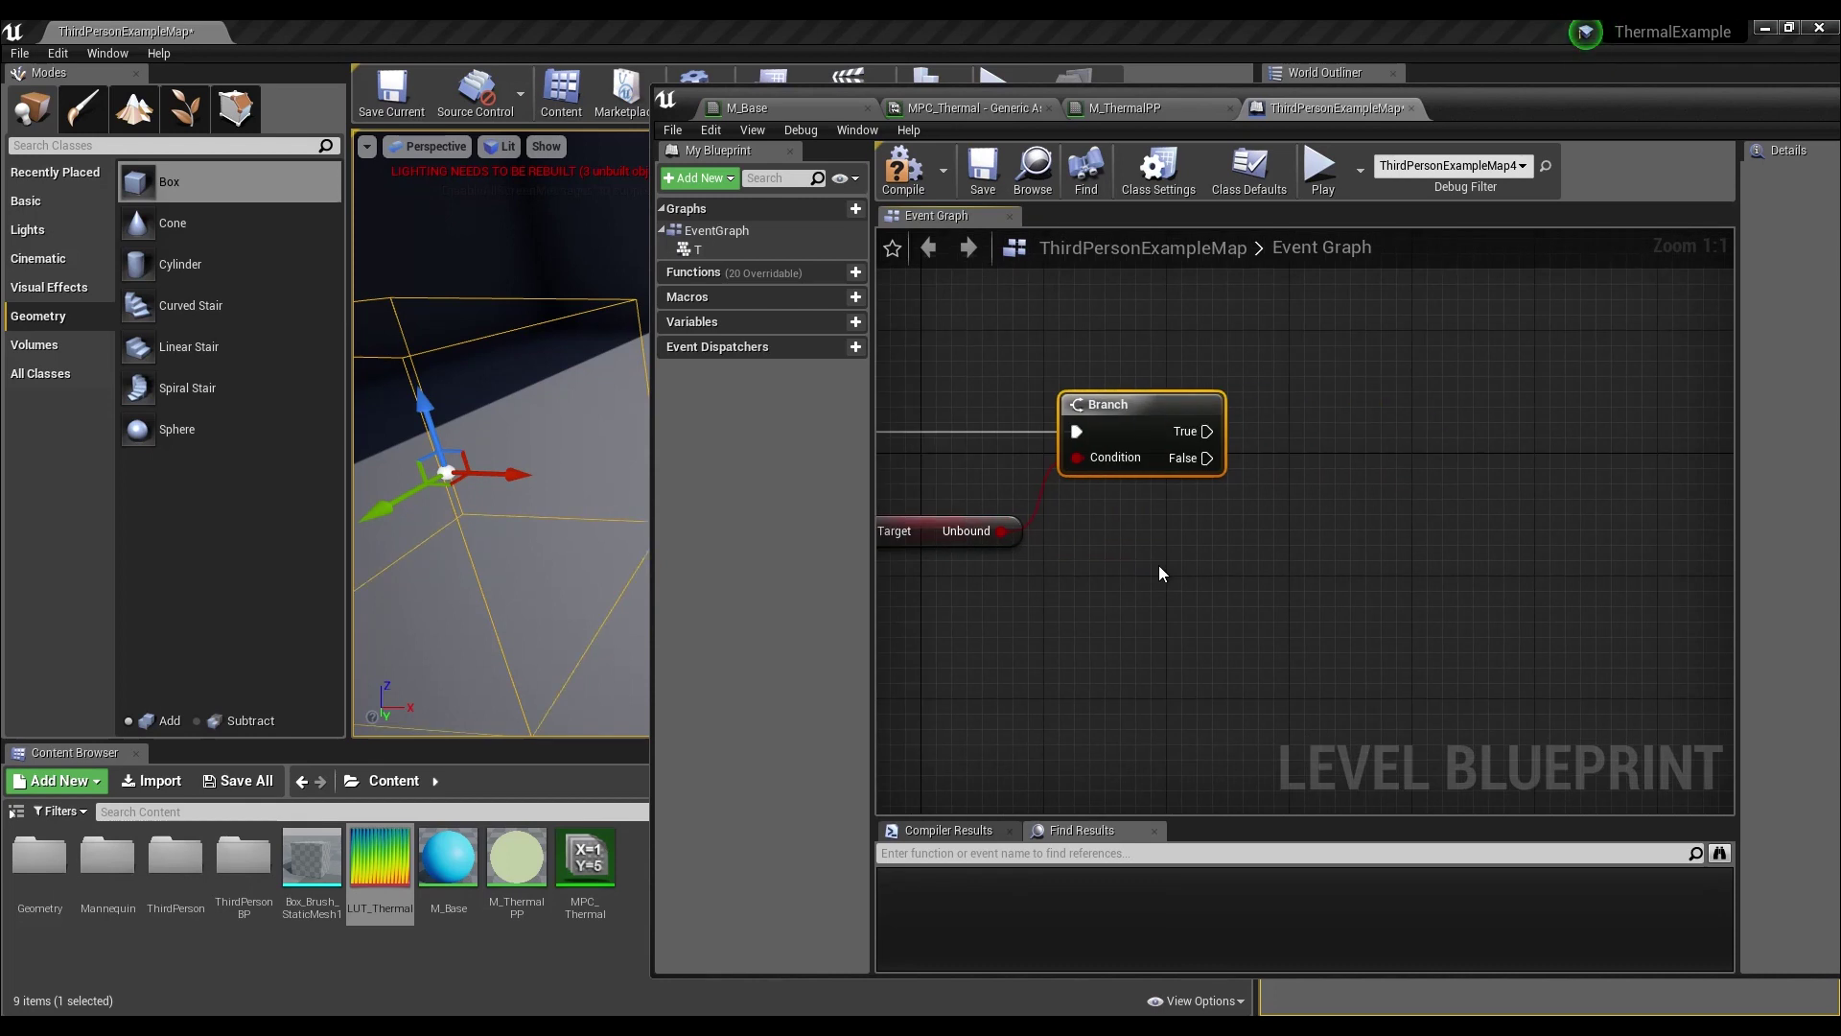
pyautogui.moveTo(1360, 510); pyautogui.dragTo(1178, 689, button='right')
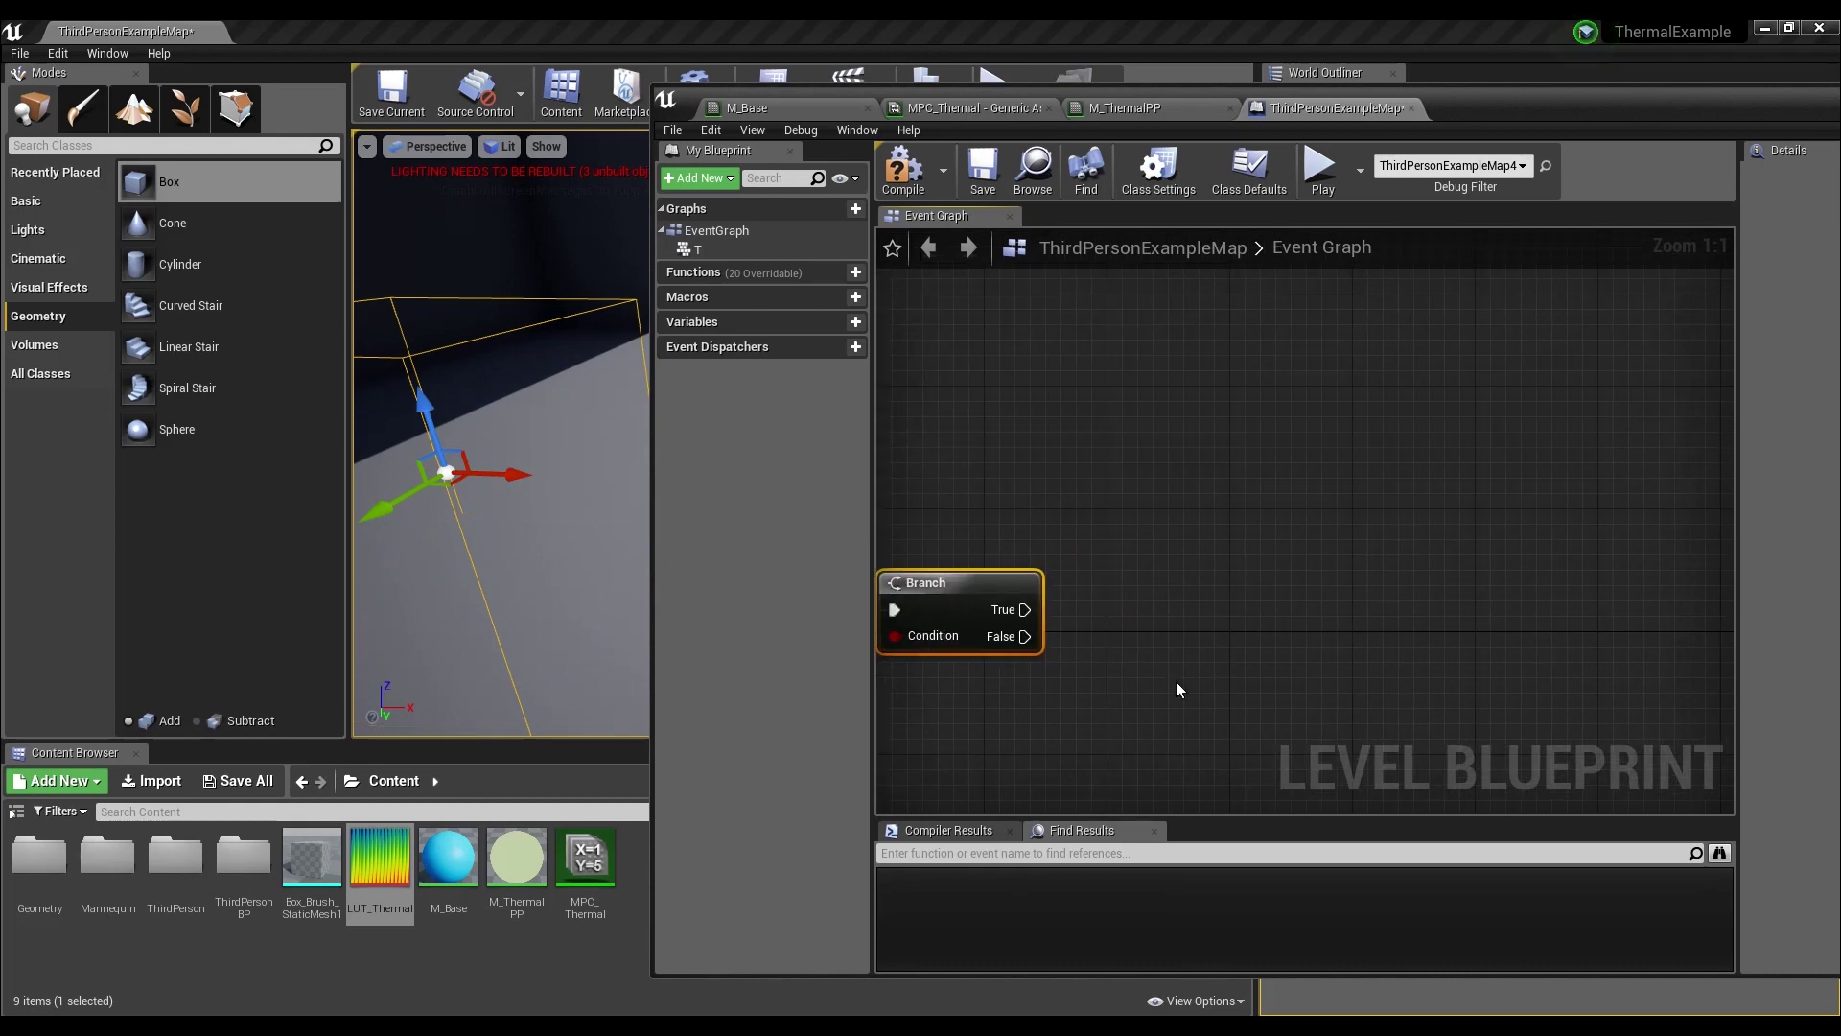
pyautogui.moveTo(1014, 614); pyautogui.dragTo(1226, 499)
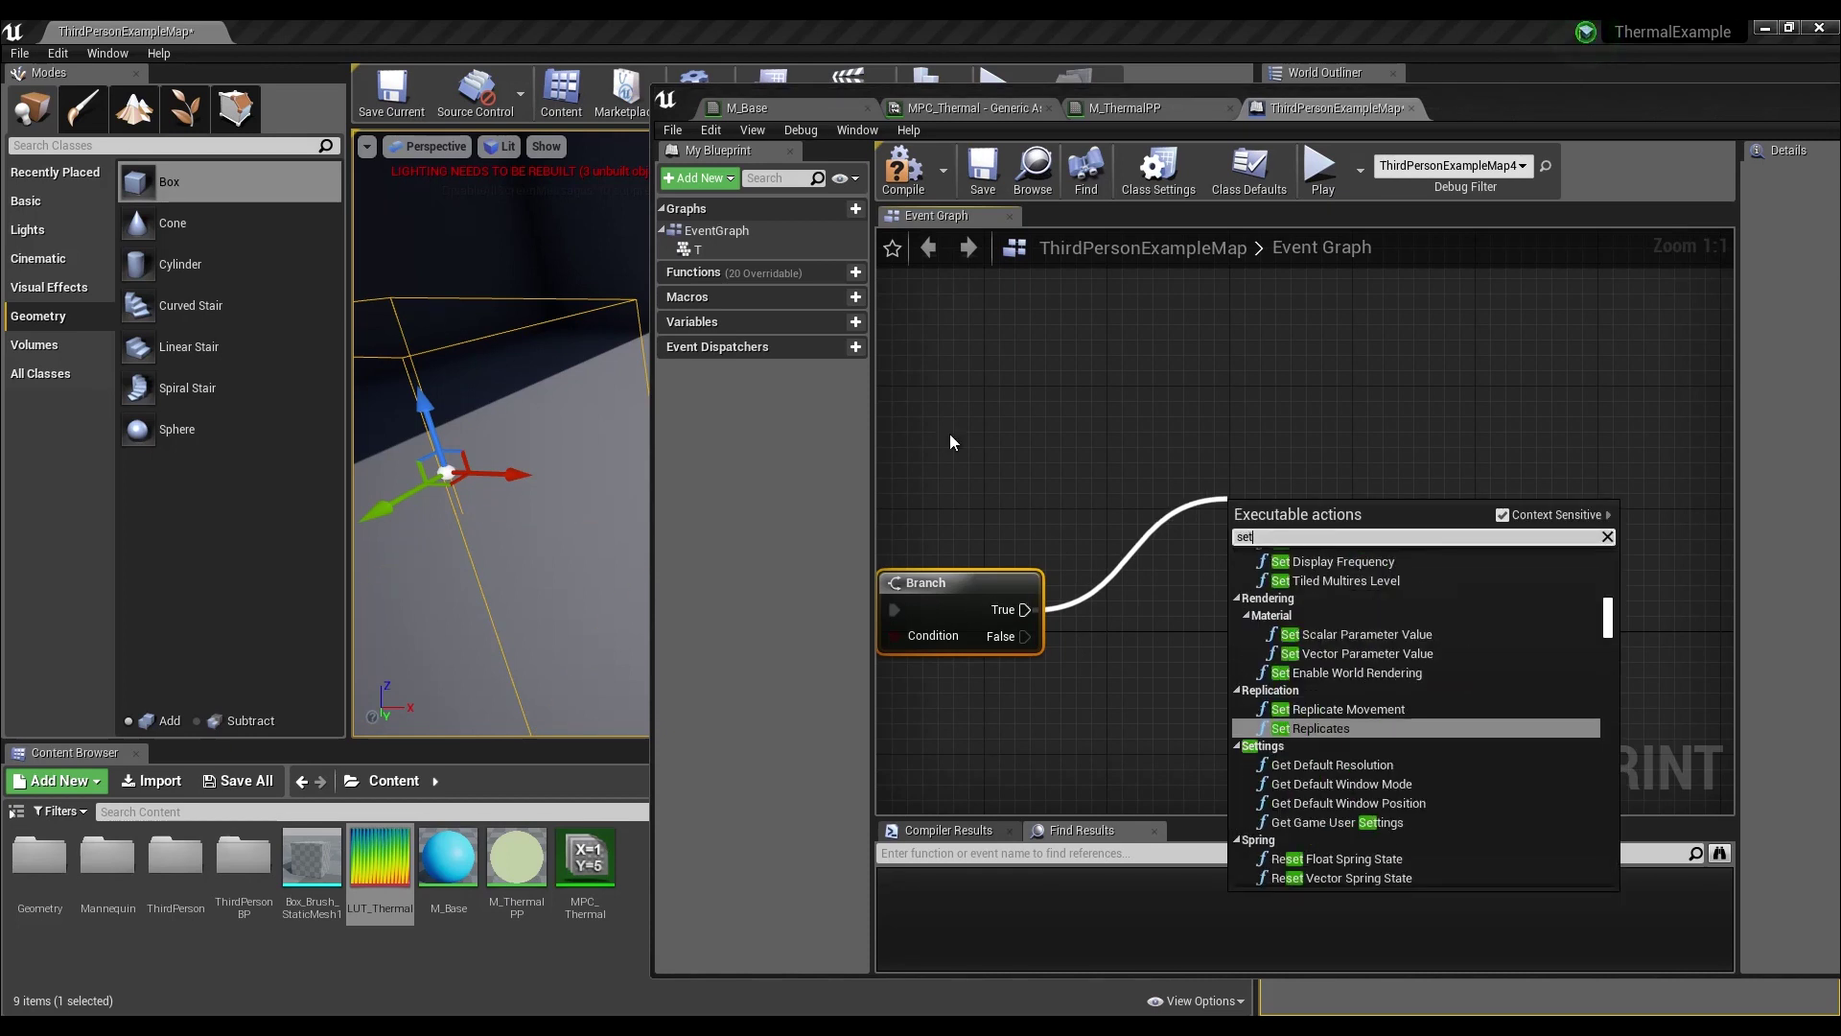
pyautogui.moveTo(949, 434); pyautogui.dragTo(1517, 313, button='right')
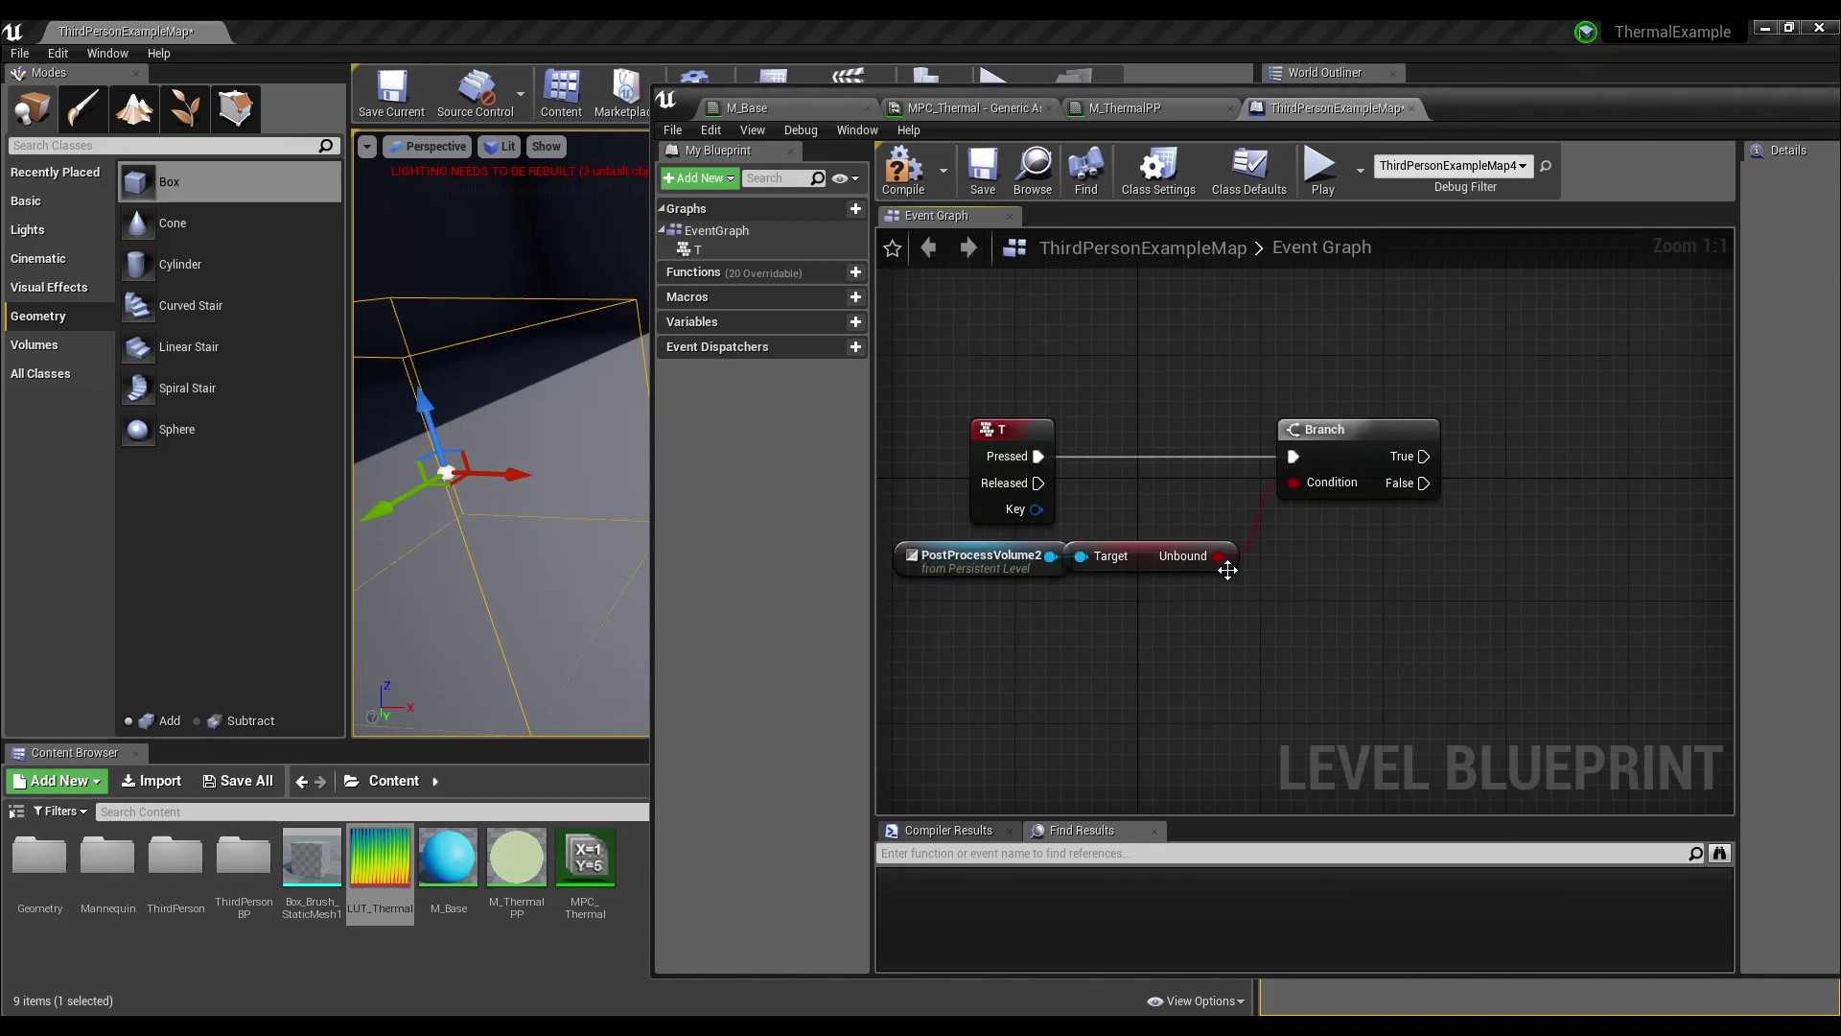
# - Add a Set Unbound node above and beyond the Branch, and connect the PostProcessVolume2 reference to its Target
pyautogui.moveTo(1220, 557); pyautogui.dragTo(1568, 400)
pyautogui.write('s')
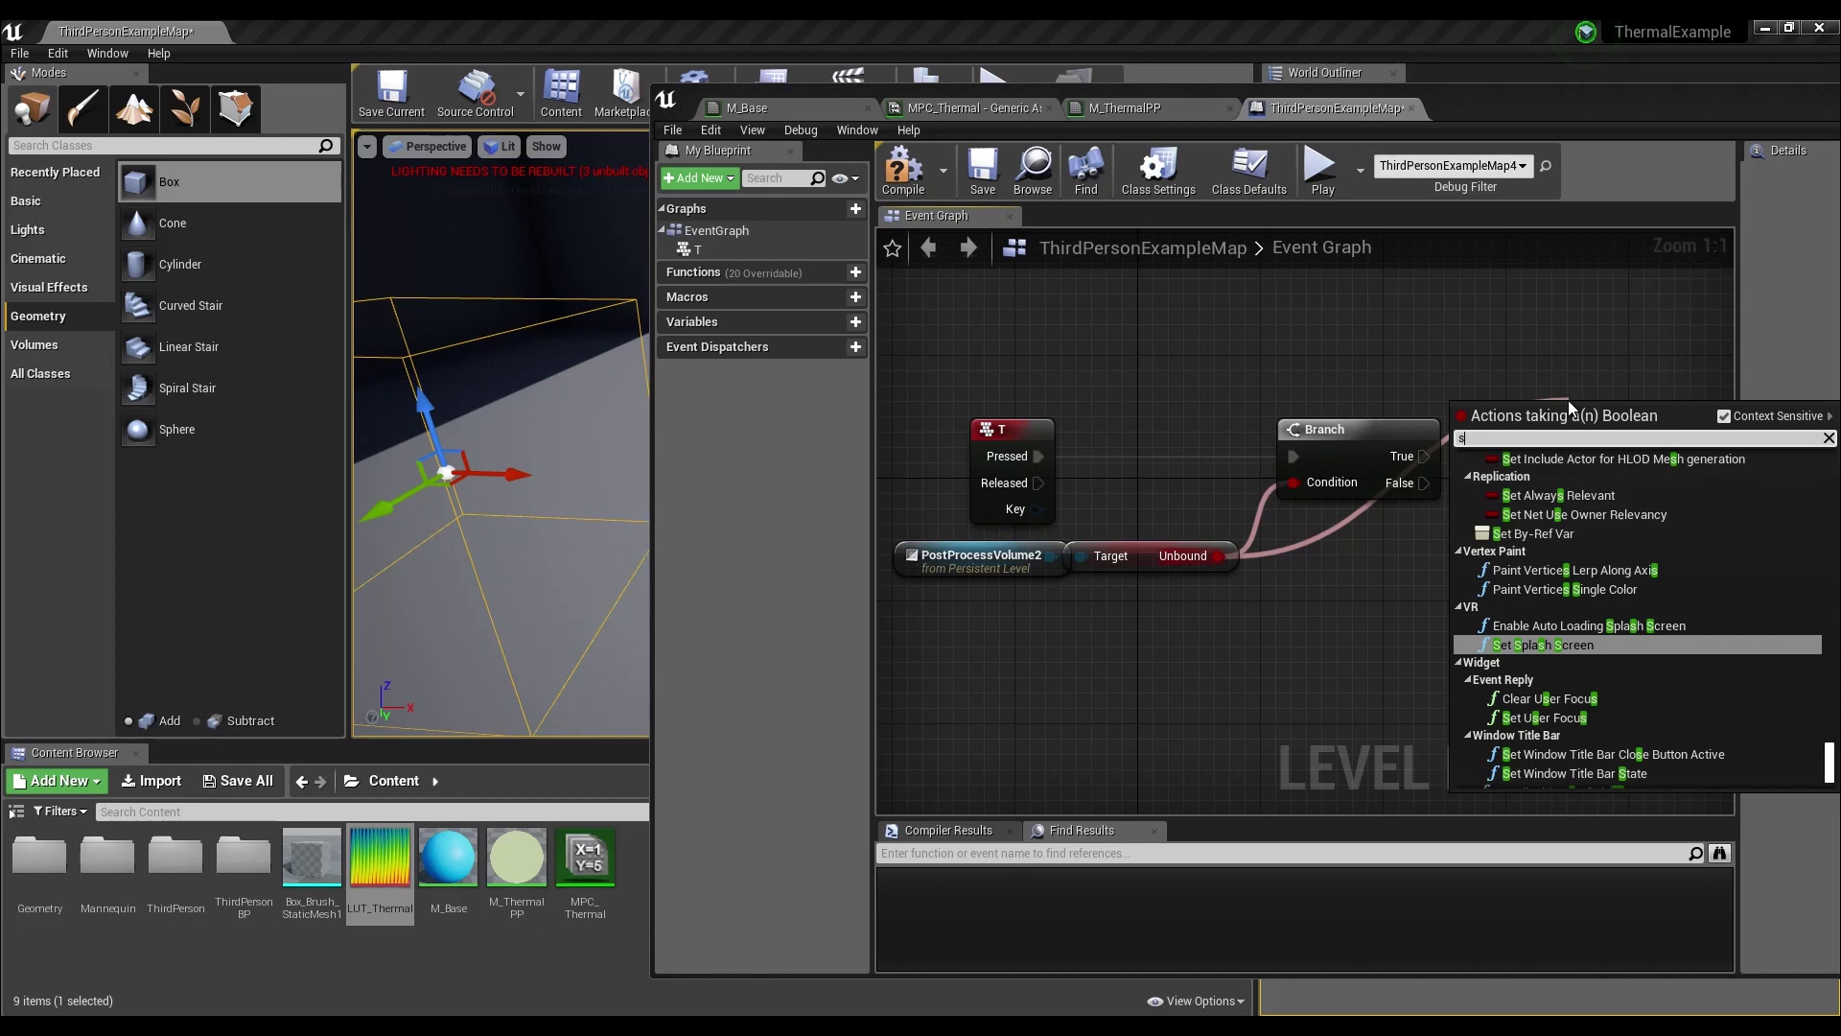
pyautogui.write('et unbo')
pyautogui.press('Return')
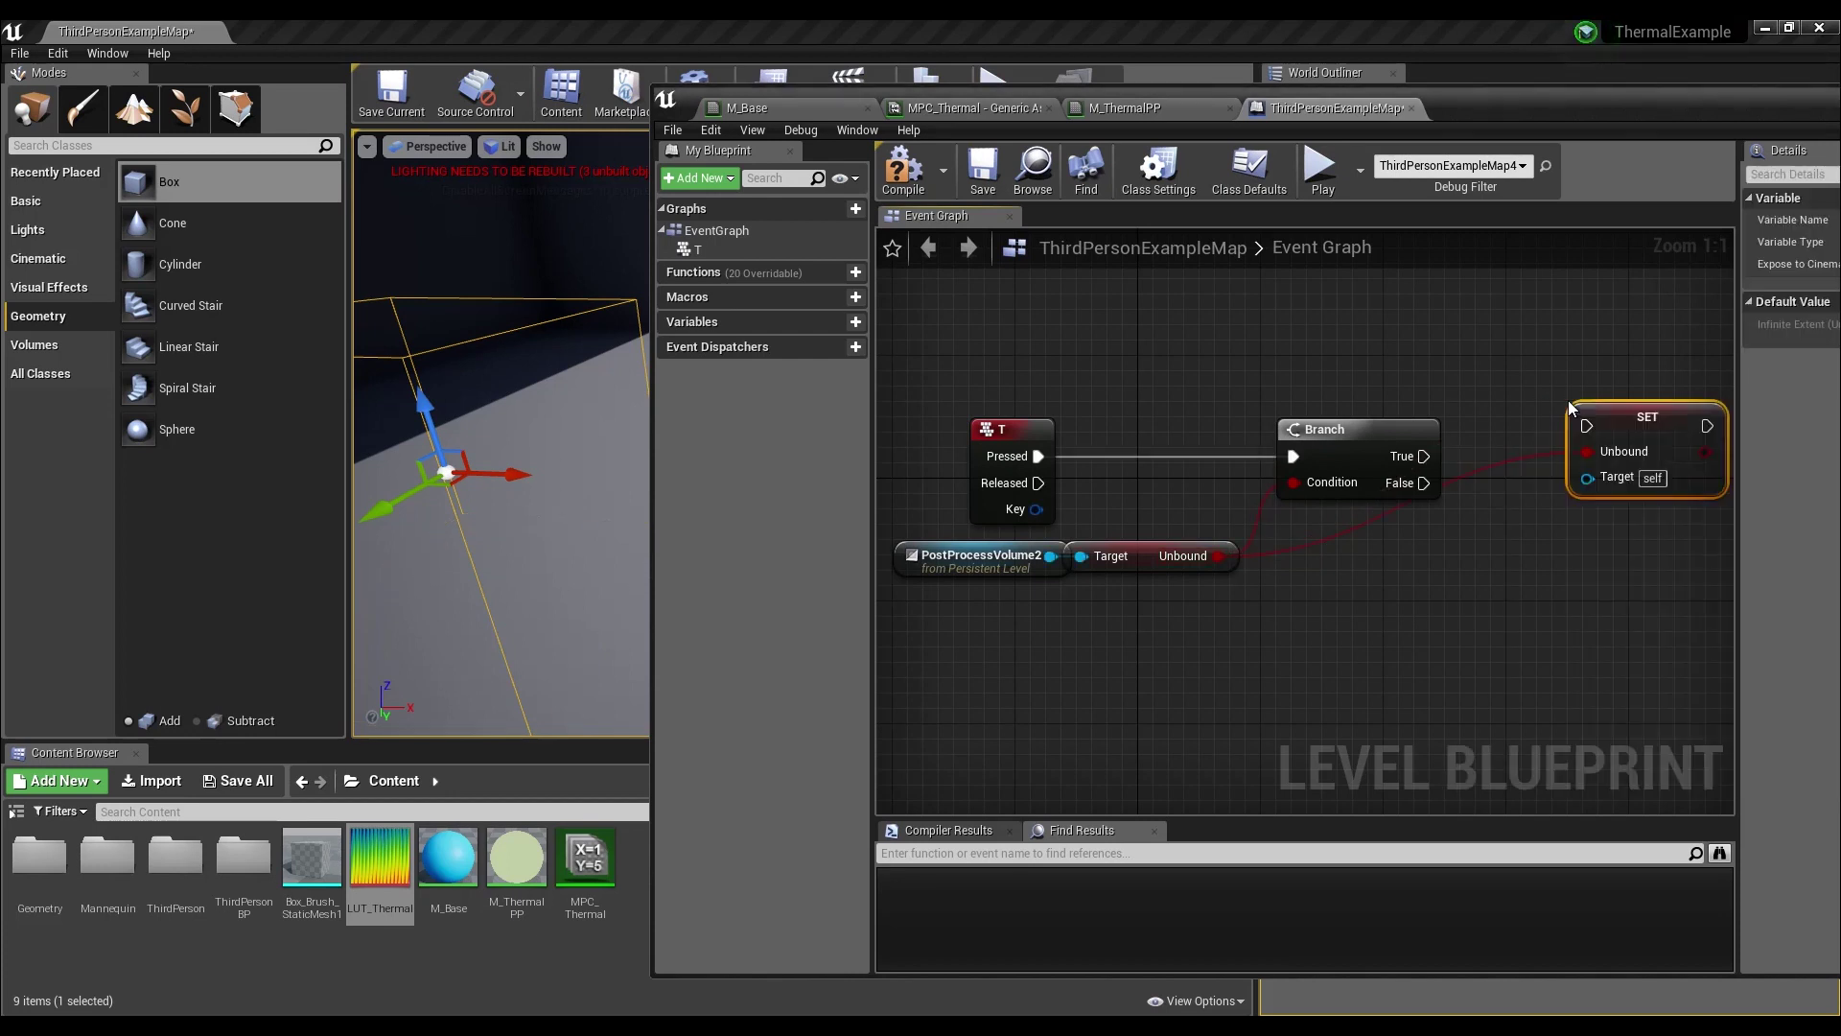
pyautogui.moveTo(1662, 407); pyautogui.dragTo(1646, 348)
pyautogui.moveTo(1568, 560); pyautogui.dragTo(1386, 630, button='right')
pyautogui.moveTo(1446, 449); pyautogui.dragTo(1451, 423)
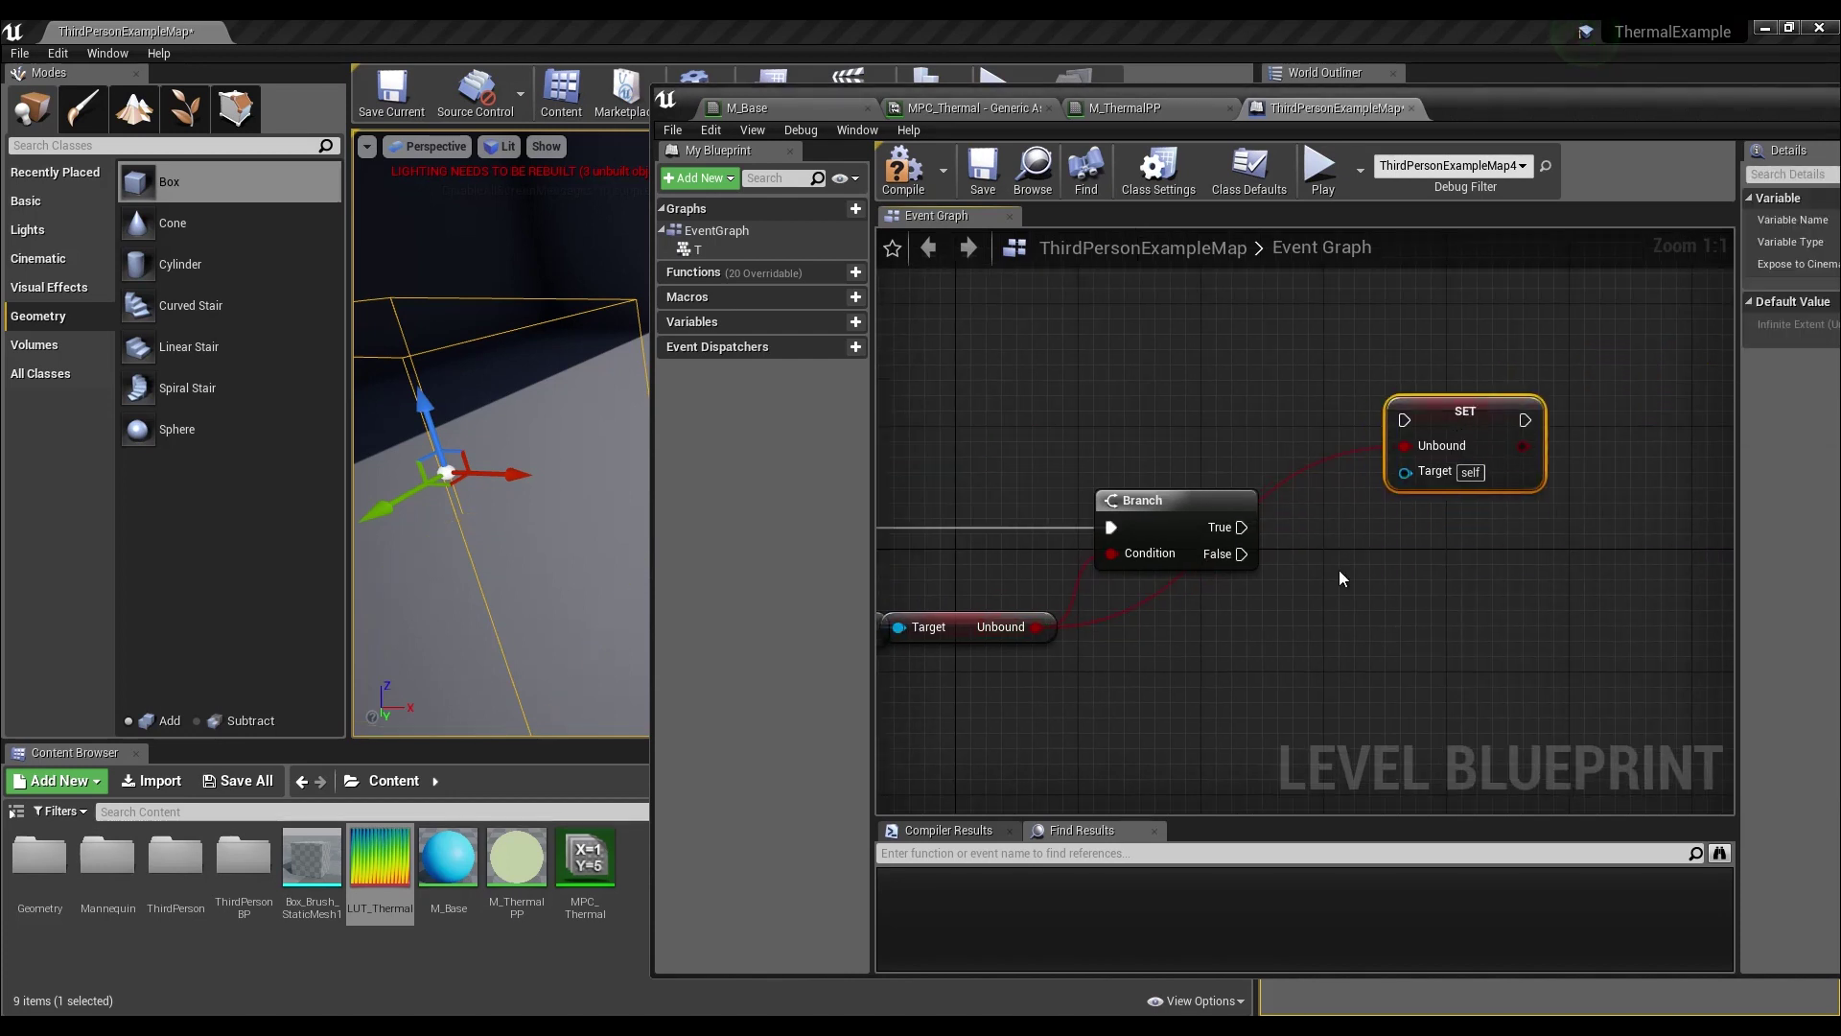
pyautogui.moveTo(1124, 597); pyautogui.dragTo(1263, 578, button='right')
pyautogui.moveTo(1007, 607); pyautogui.dragTo(1548, 451)
# - Break the link into the SET node's Unbound input and connect the Branch's True output to its execution input
pyautogui.rightClick(1549, 426)
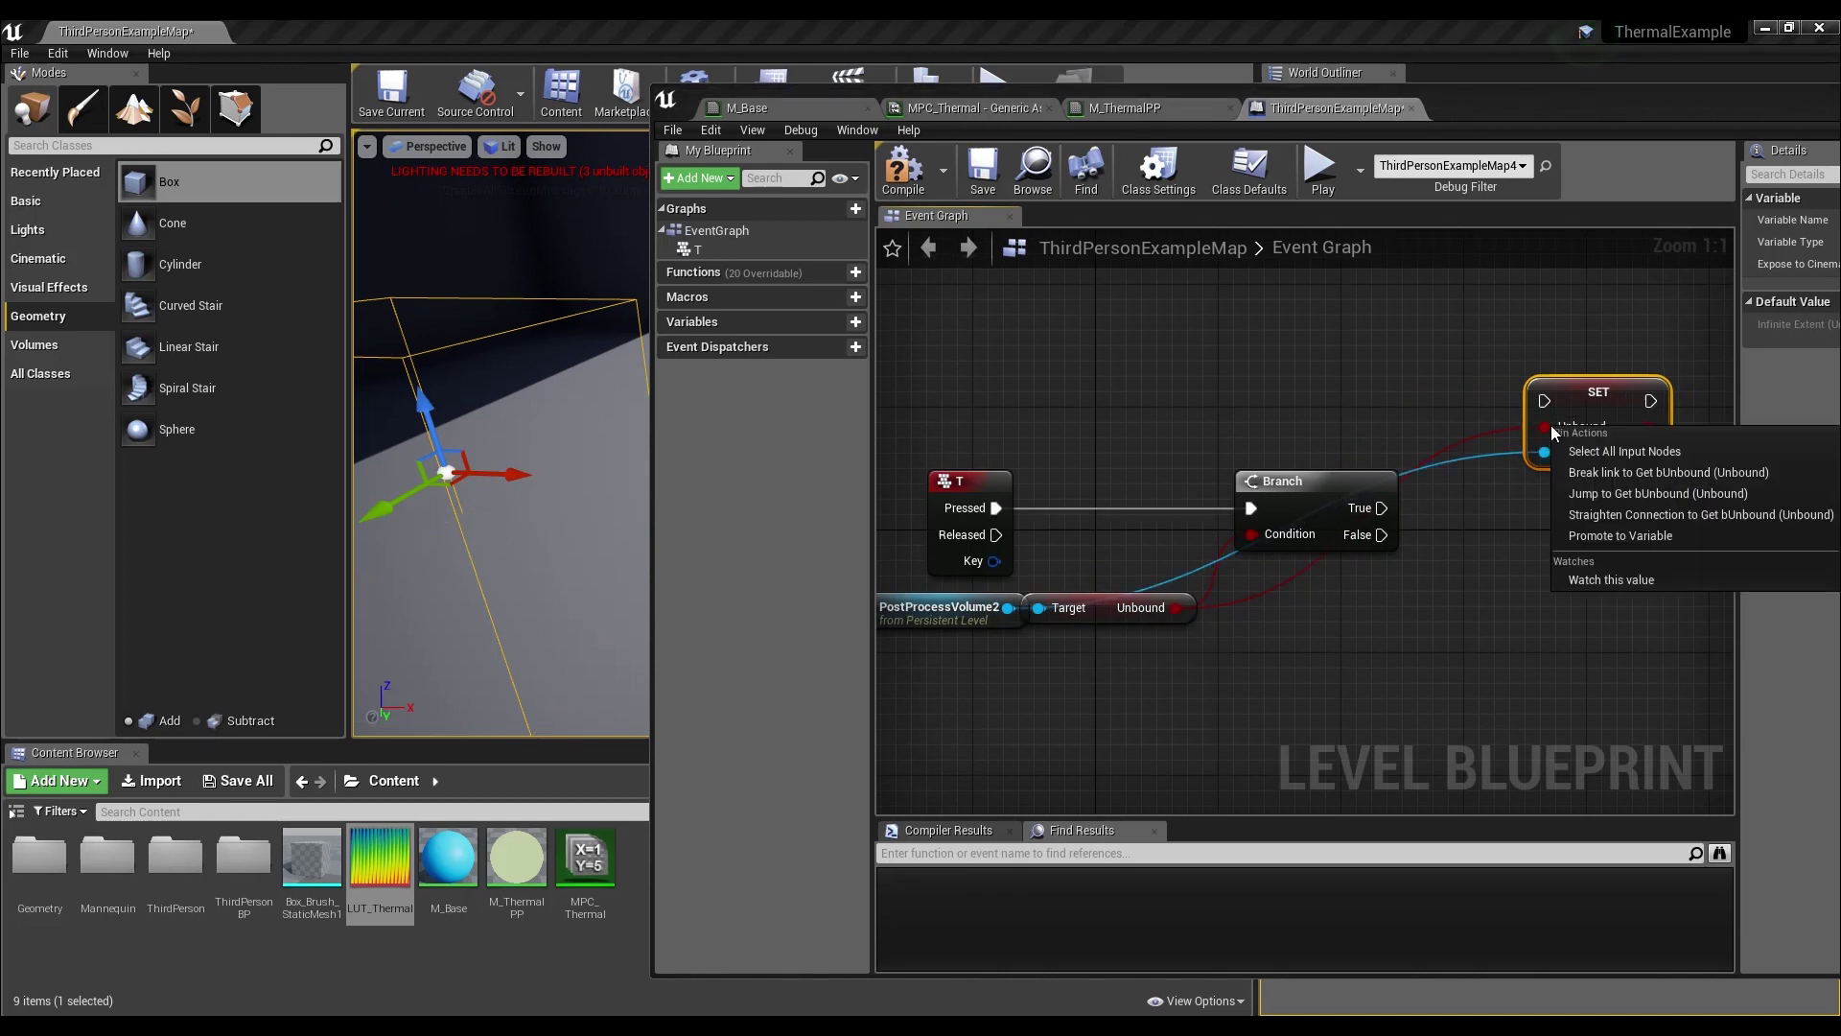
pyautogui.click(1632, 470)
pyautogui.moveTo(1383, 509); pyautogui.dragTo(1544, 401)
pyautogui.moveTo(1532, 581); pyautogui.dragTo(1328, 534, button='right')
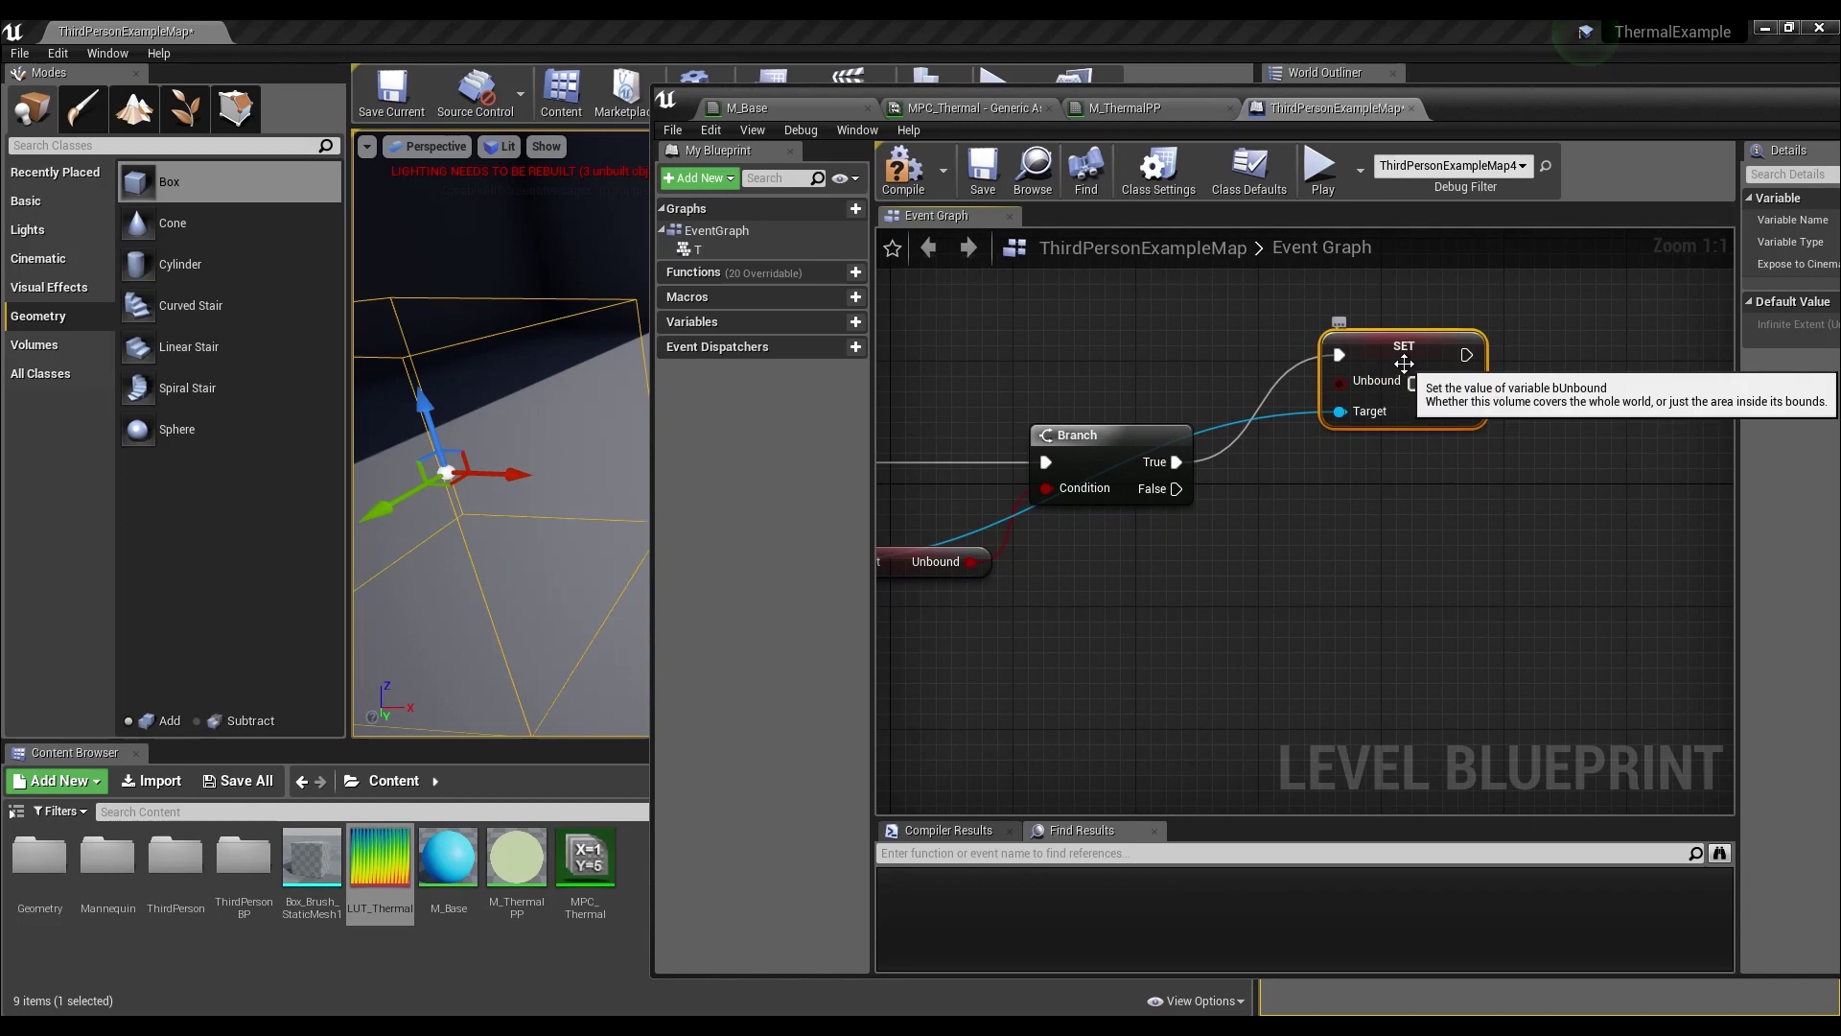
# - Paste a copy of the SET Unbound node below the original and connect the Branch's False output to its execution input
pyautogui.hotkey('ctrl', 'v')
pyautogui.moveTo(1402, 610); pyautogui.dragTo(1386, 533)
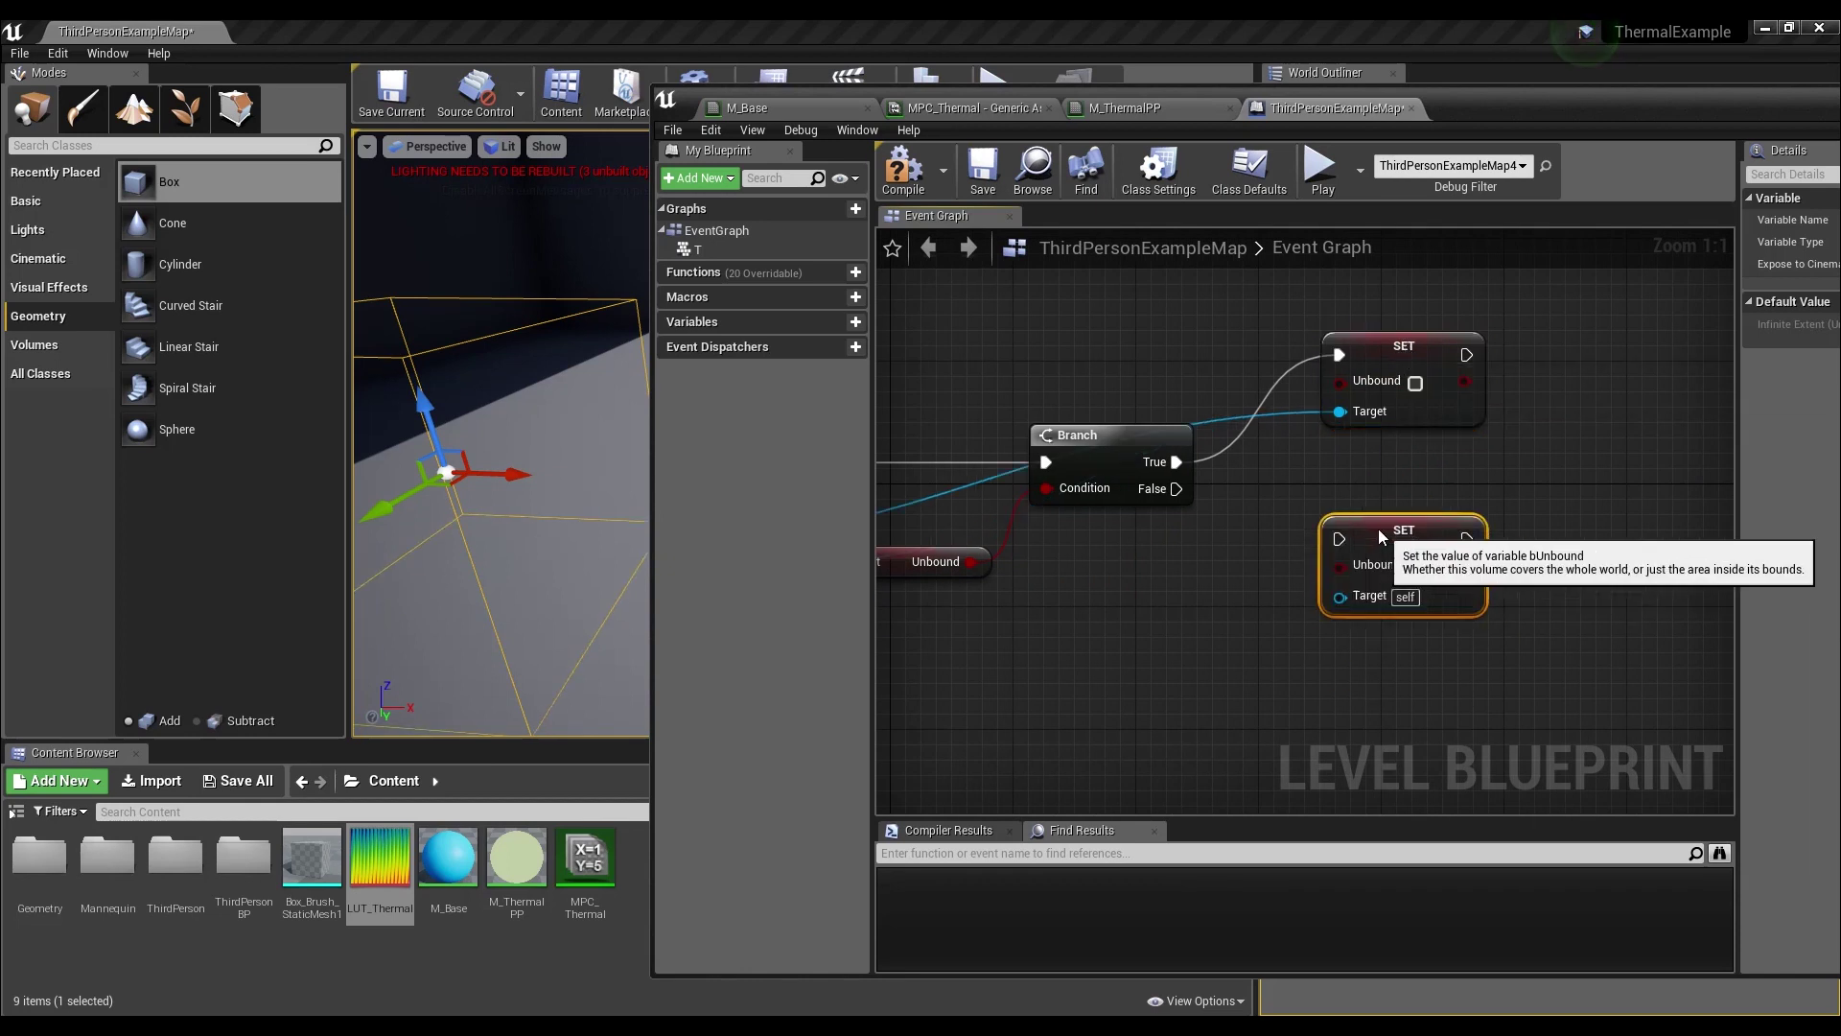
pyautogui.moveTo(1179, 484); pyautogui.dragTo(1341, 537)
# - Connect the PostProcessVolume2 reference to the lower SET node's Target and move the upper SET node down closer to it
pyautogui.moveTo(1191, 595); pyautogui.dragTo(1346, 552, button='right')
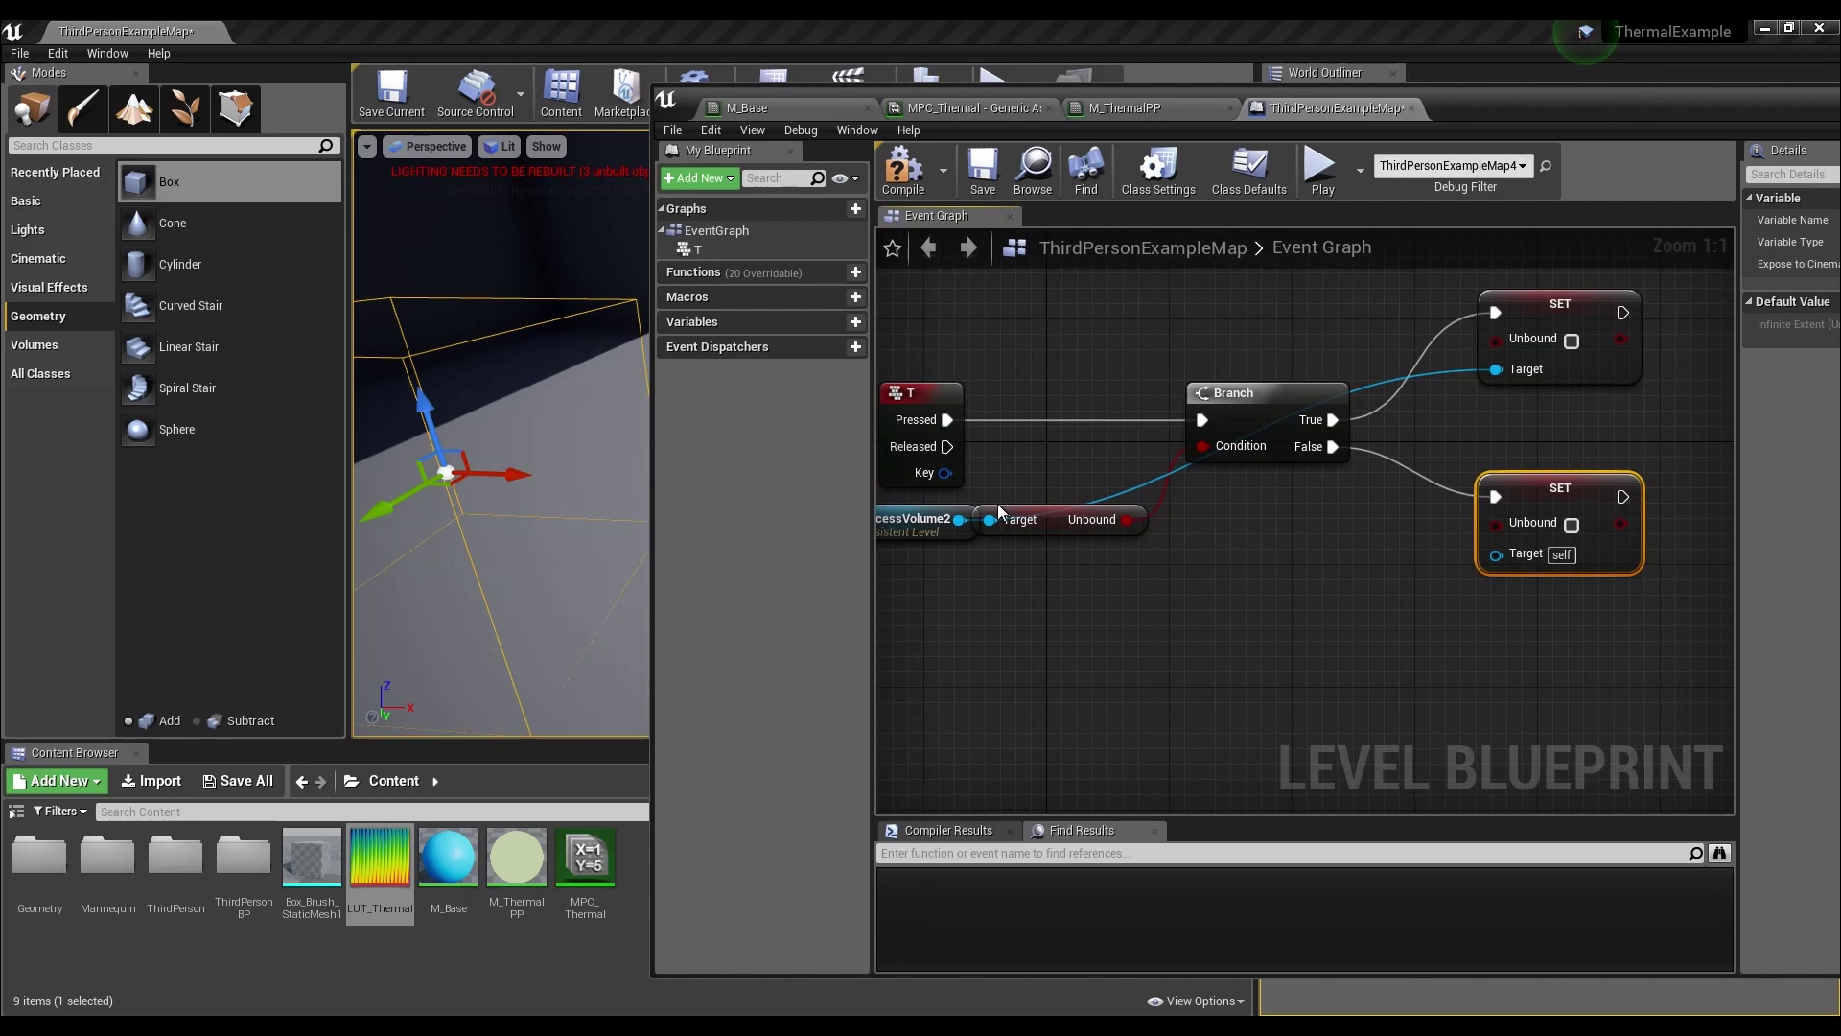
pyautogui.moveTo(959, 524); pyautogui.dragTo(1518, 550)
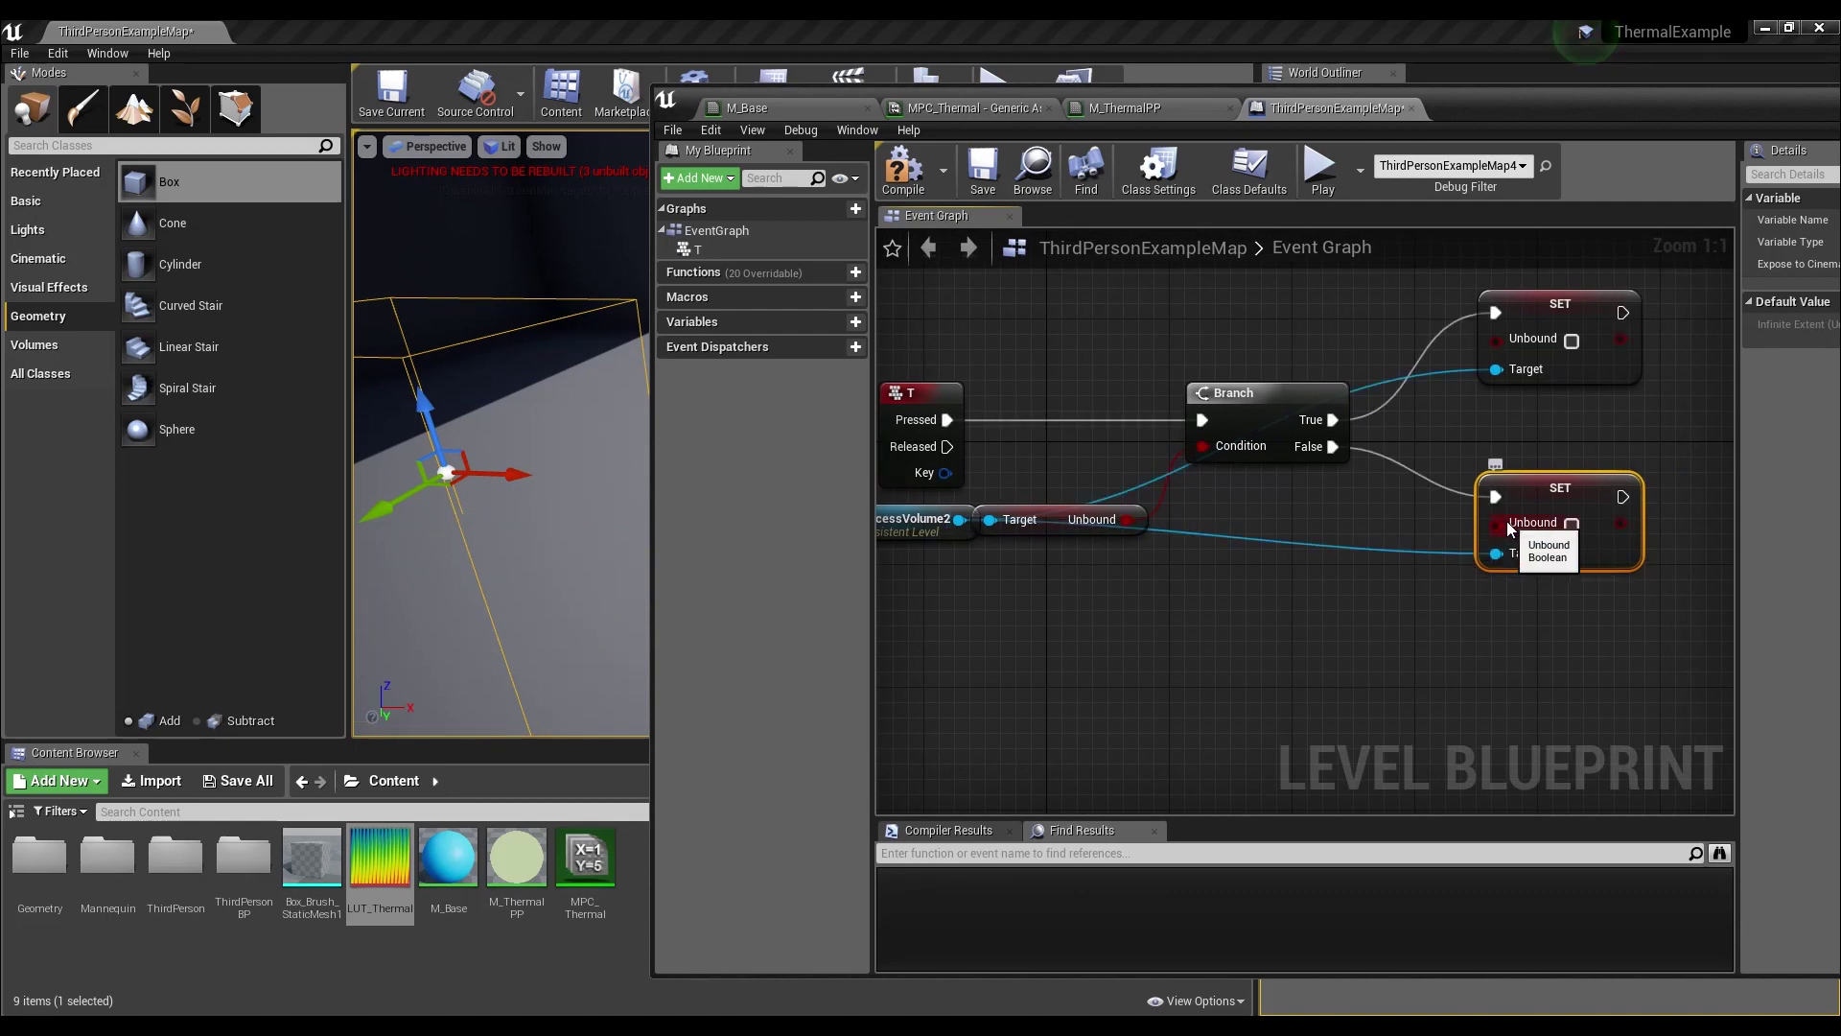
pyautogui.moveTo(1447, 650); pyautogui.dragTo(1167, 700, button='right')
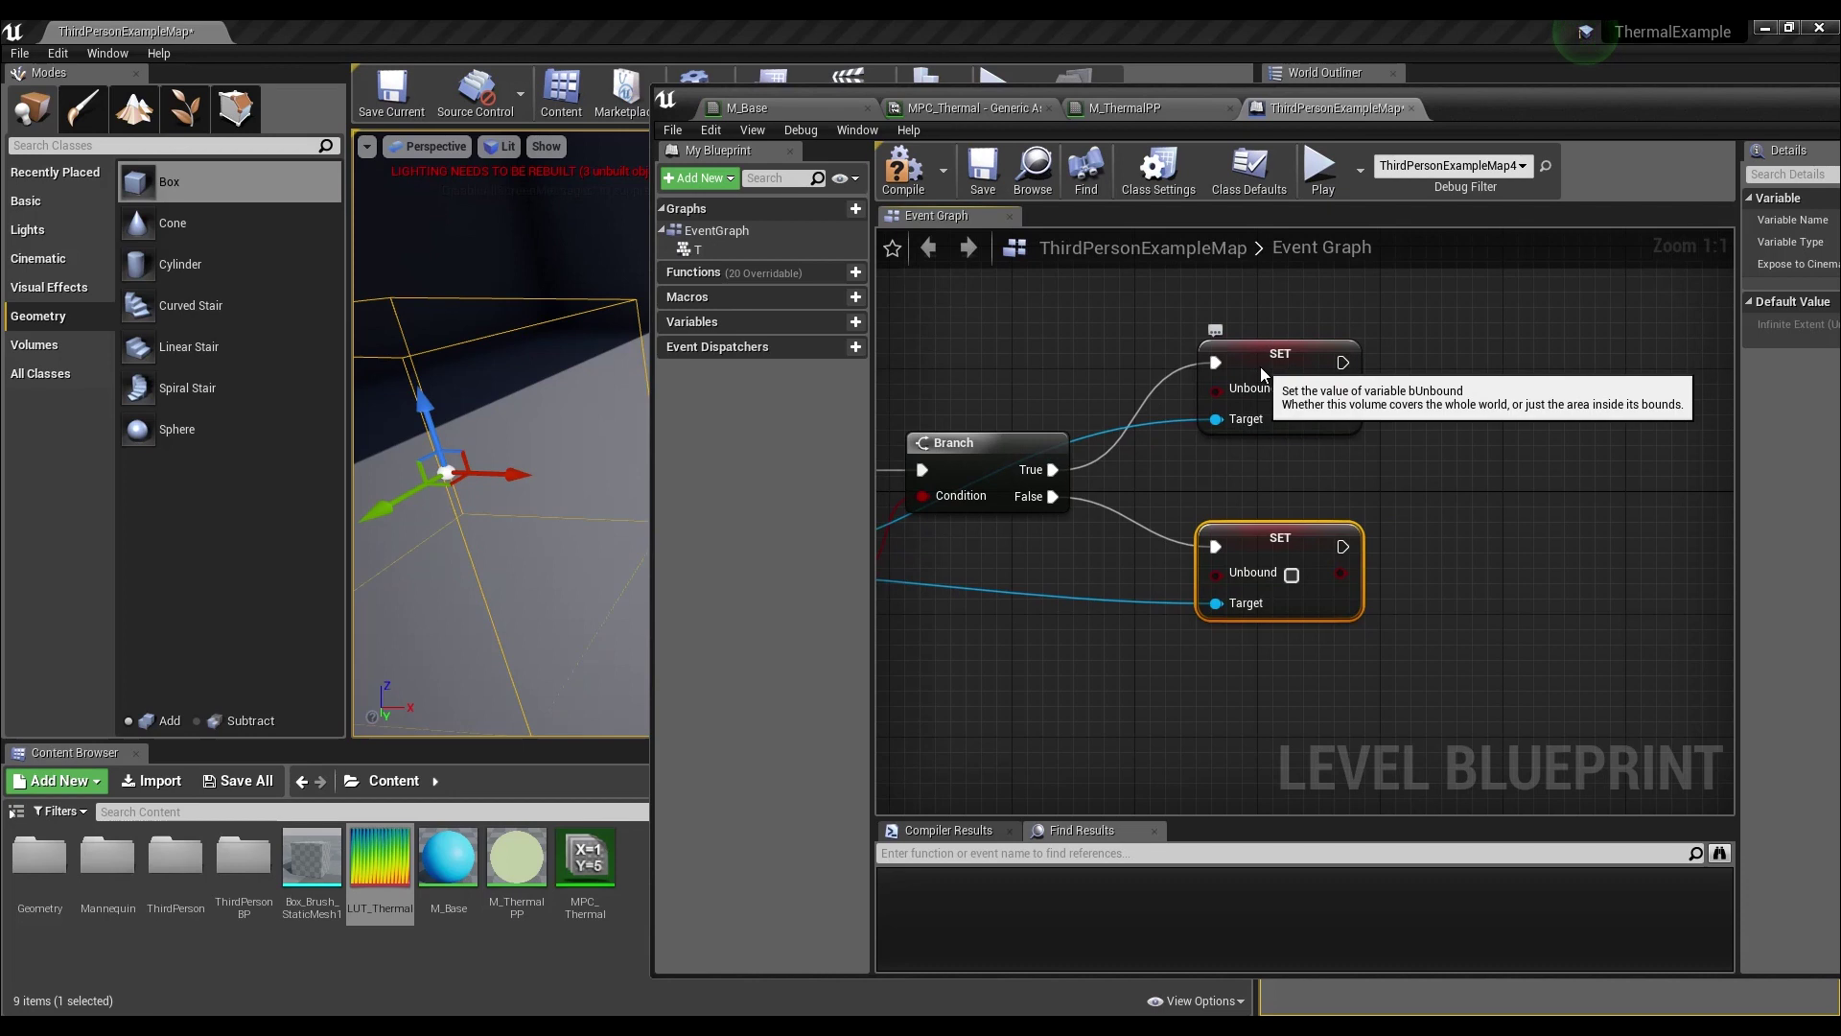
pyautogui.moveTo(1260, 367); pyautogui.dragTo(1260, 411)
pyautogui.moveTo(1042, 417); pyautogui.dragTo(1452, 372, button='right')
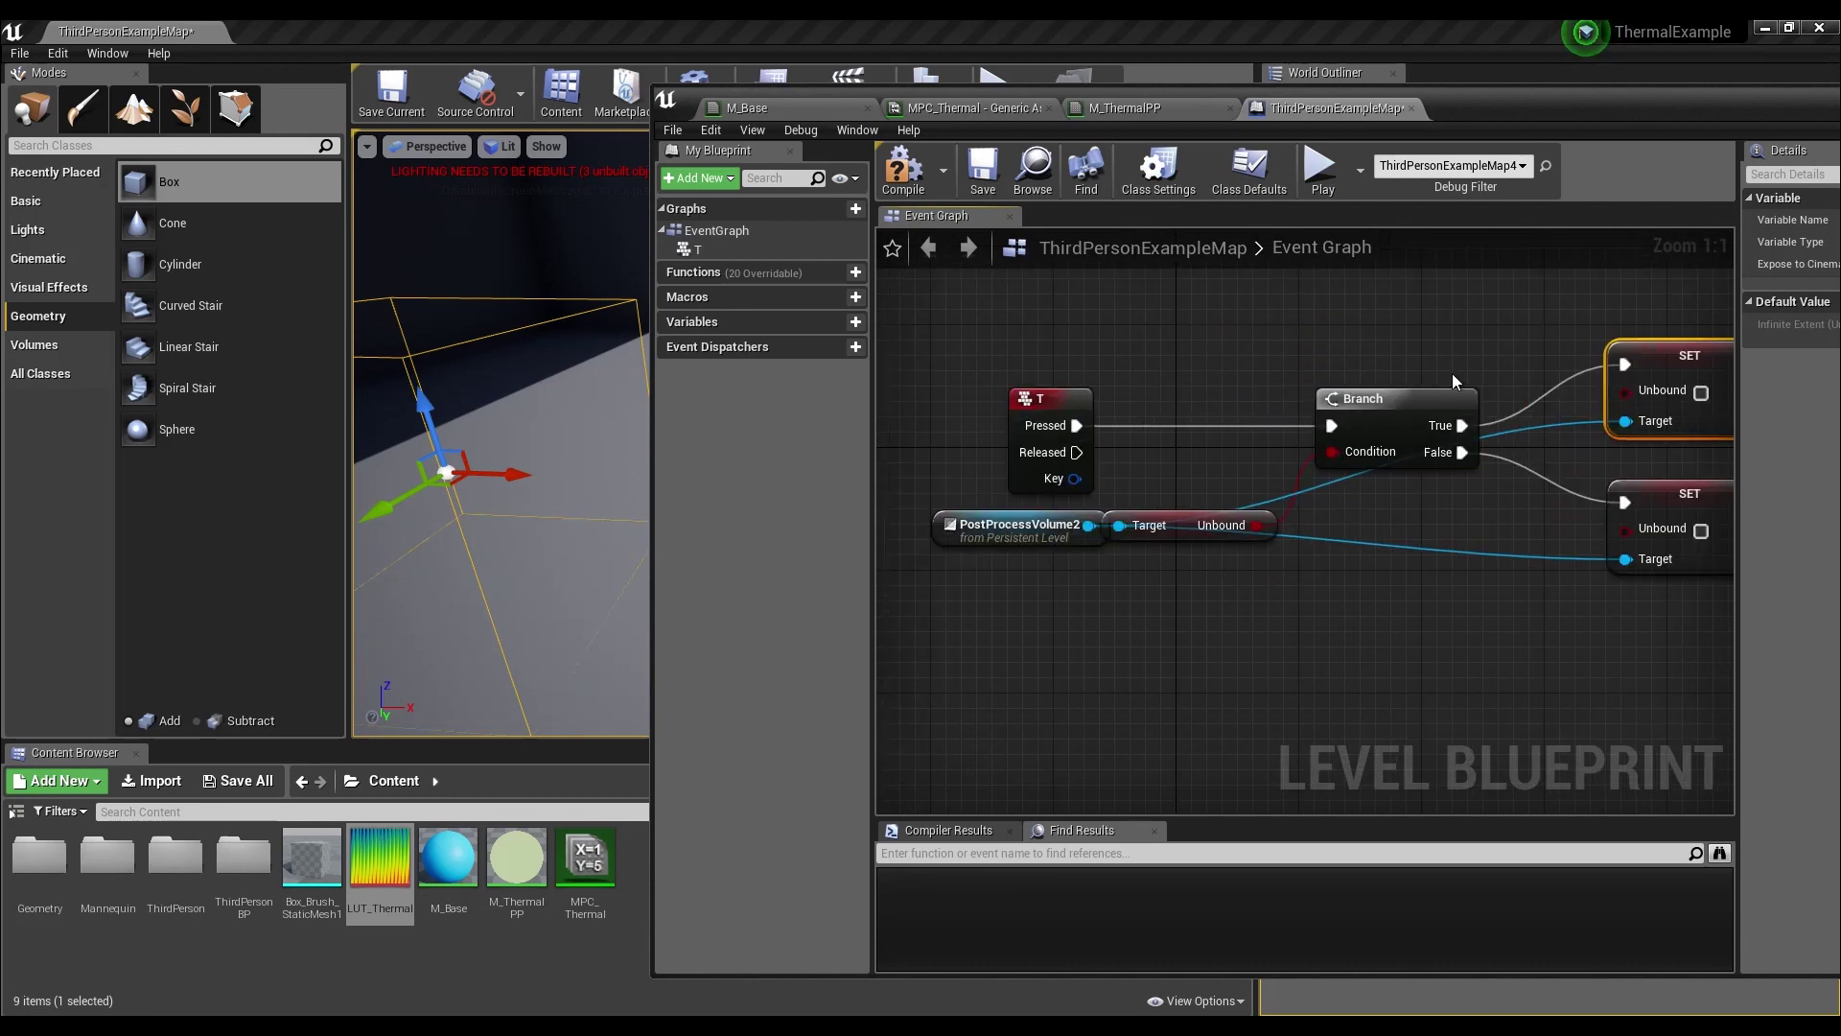
pyautogui.click(1399, 401)
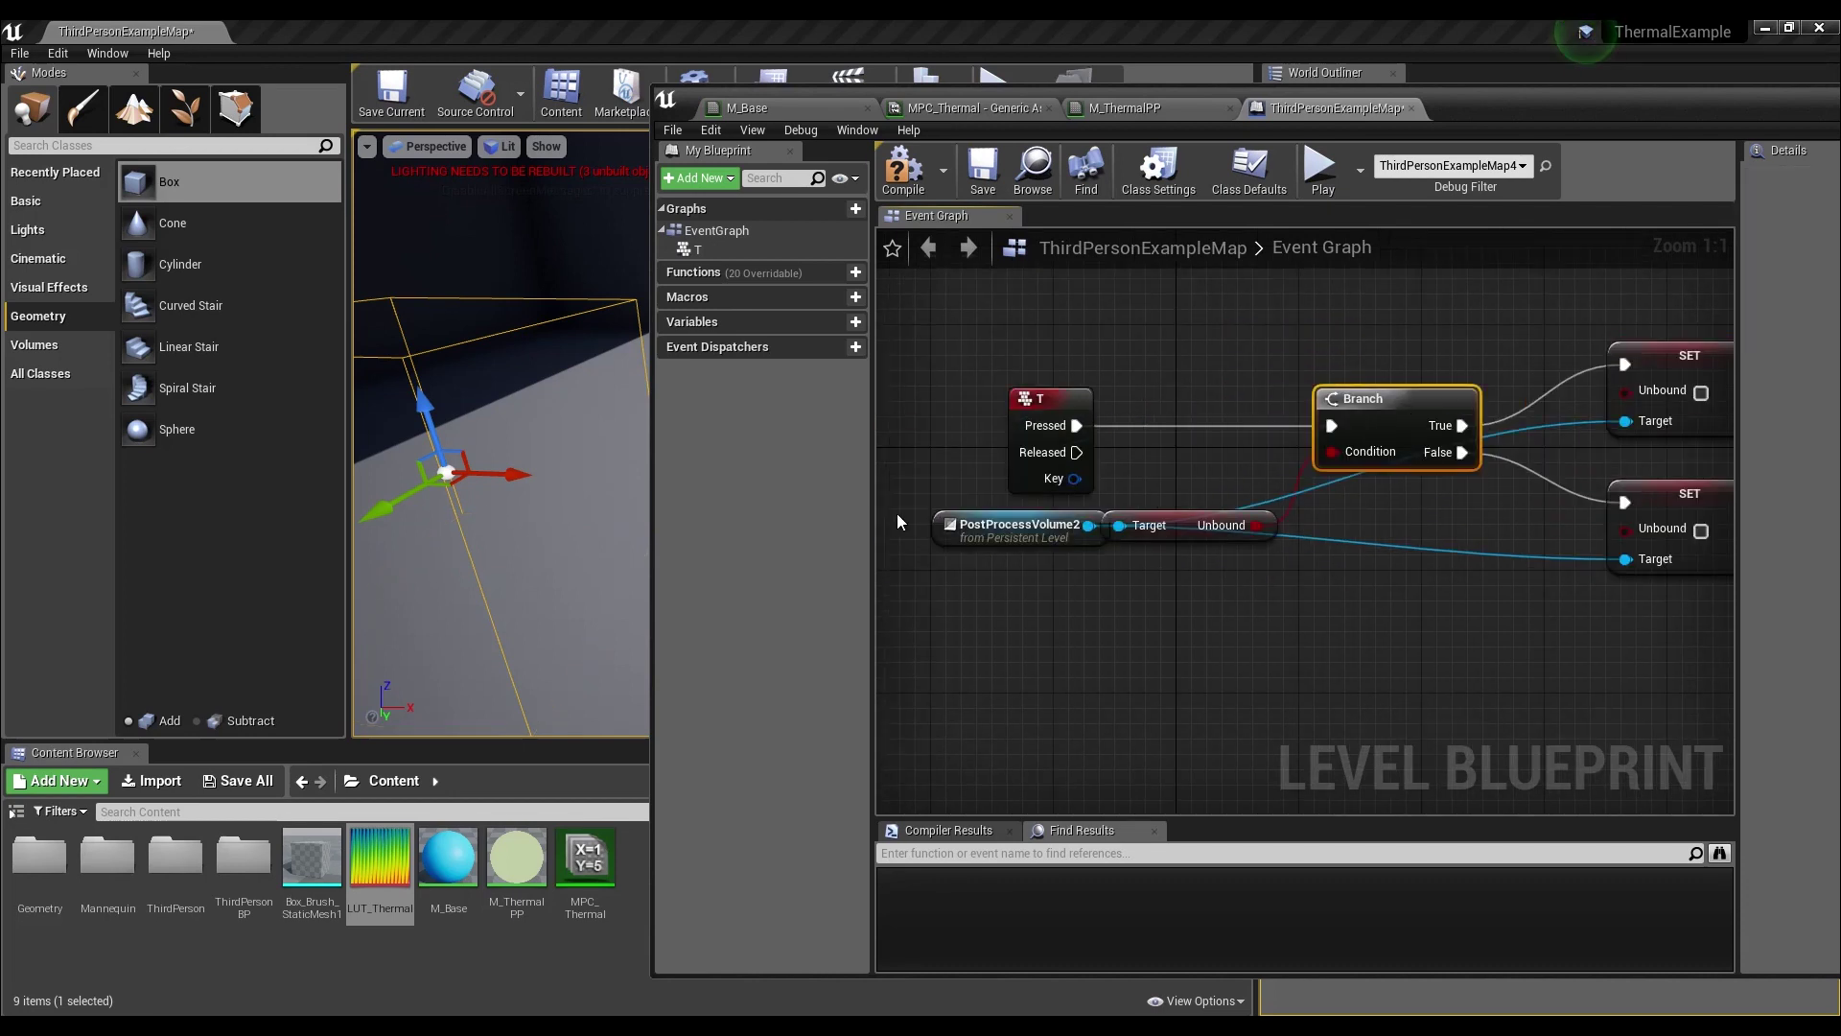
pyautogui.moveTo(908, 517); pyautogui.dragTo(1238, 592)
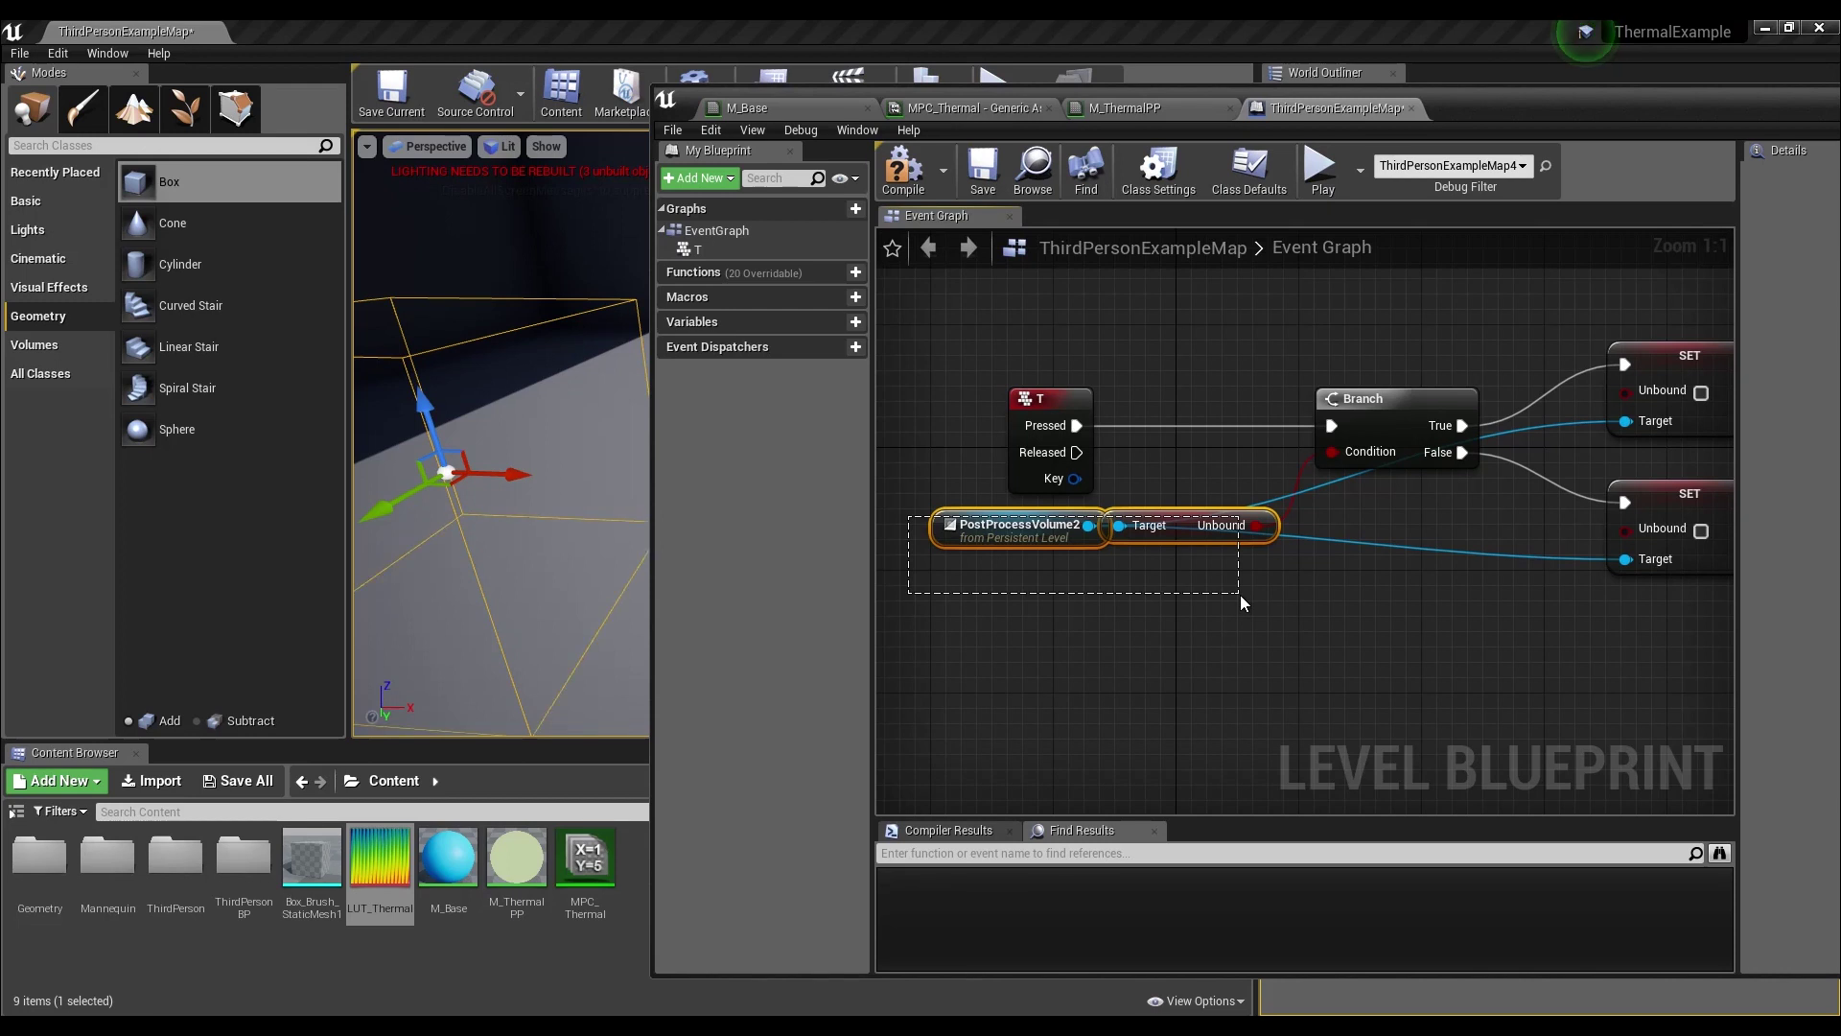
pyautogui.moveTo(1240, 595); pyautogui.dragTo(1241, 592)
pyautogui.click(1200, 478)
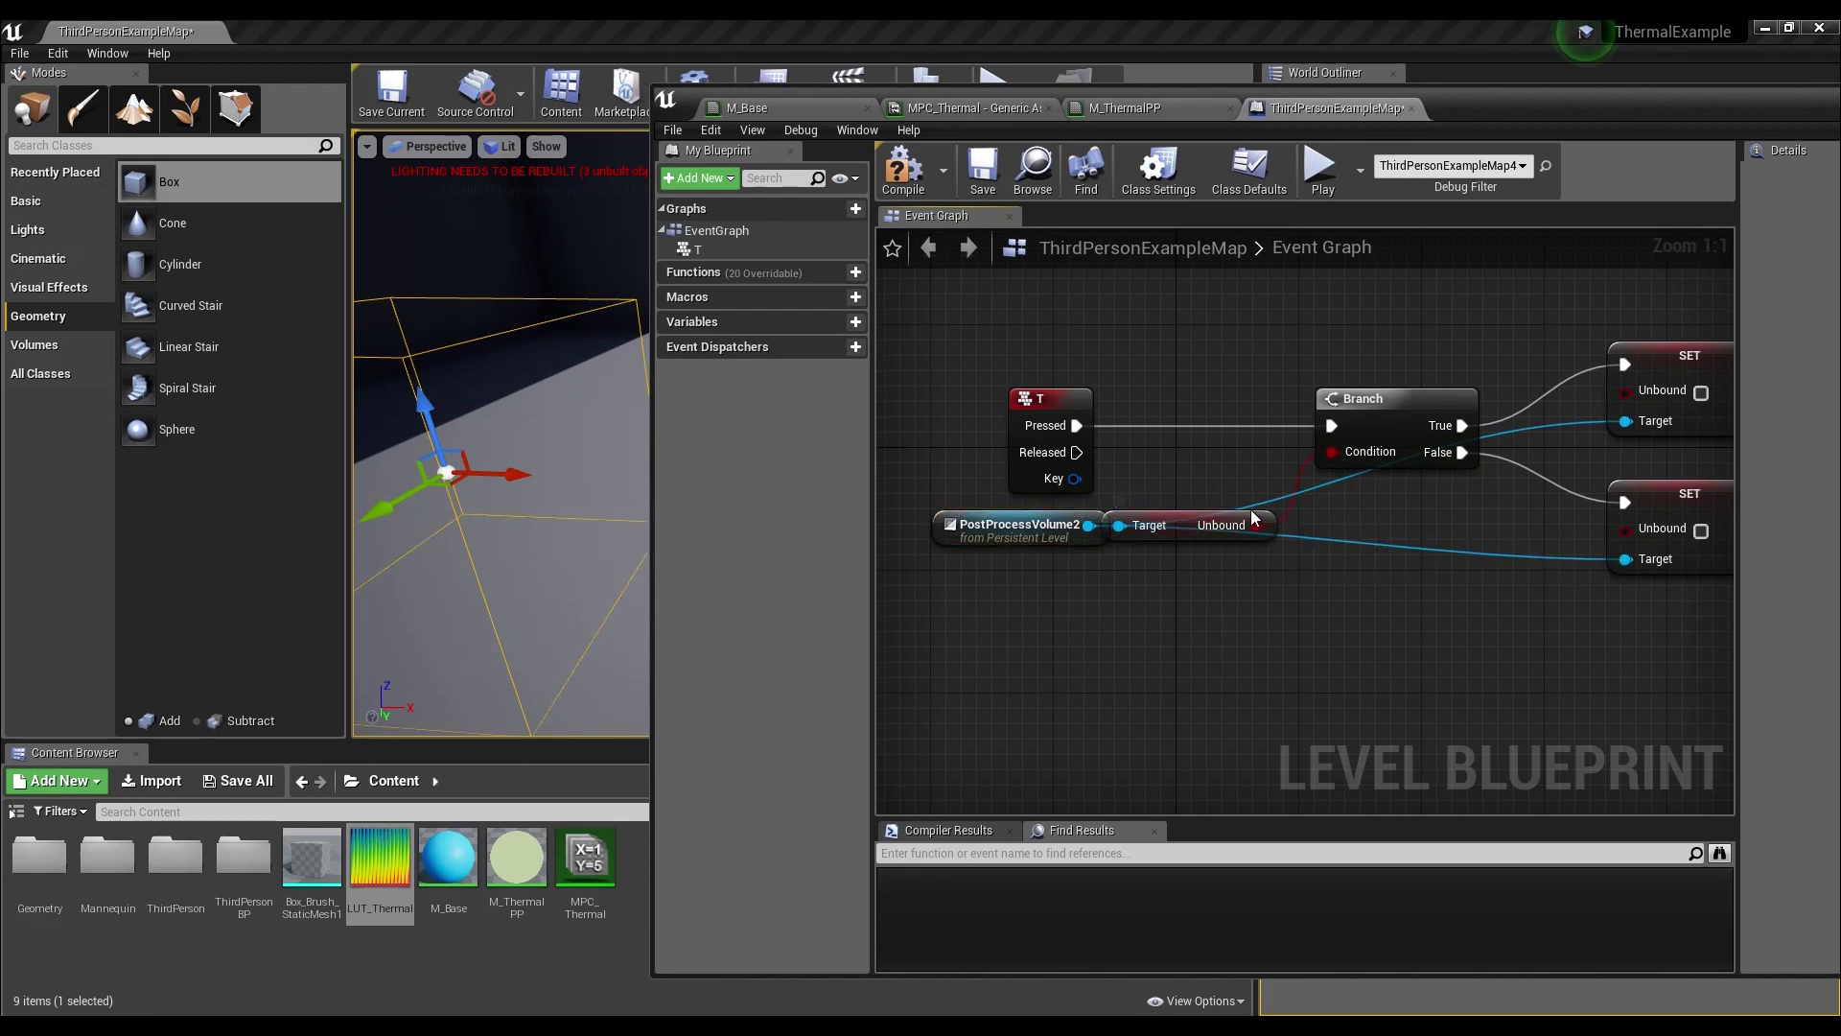
pyautogui.moveTo(1448, 487); pyautogui.dragTo(1260, 490, button='right')
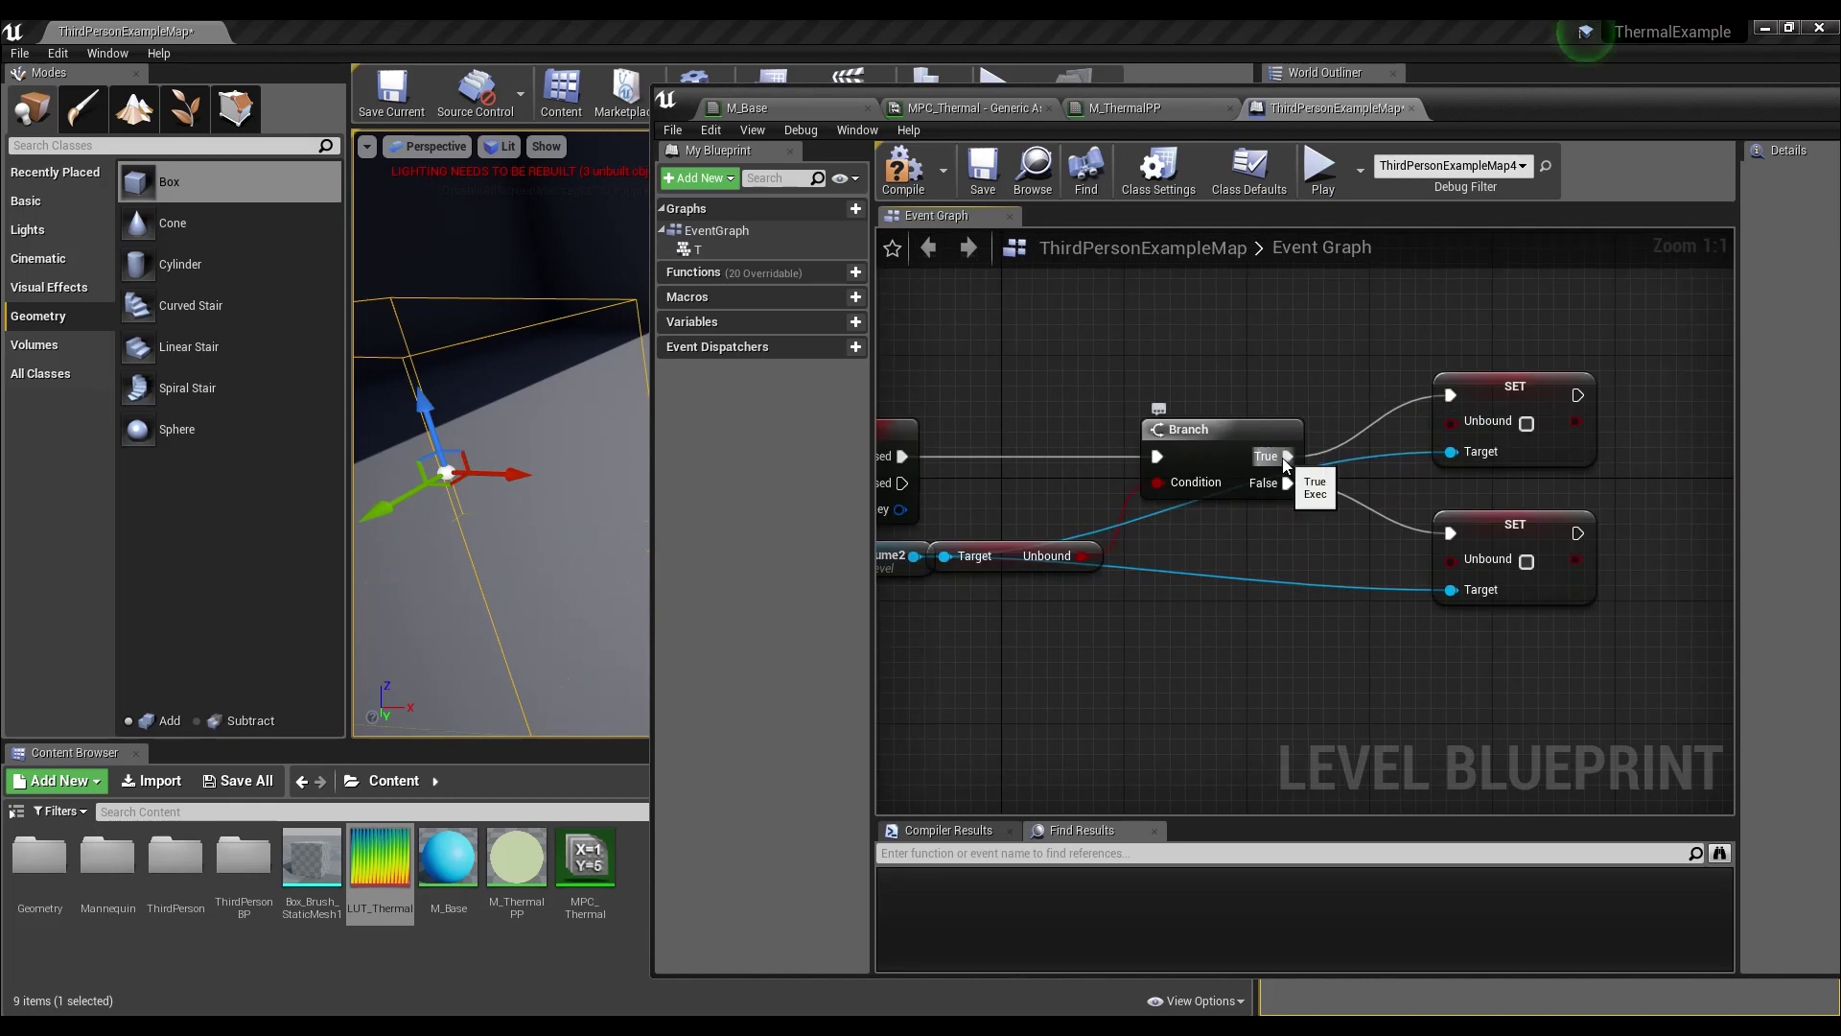
# - Enable Unbound on the SET node run by the Branch's False output, and compile and save the Level Blueprint
pyautogui.click(1525, 384)
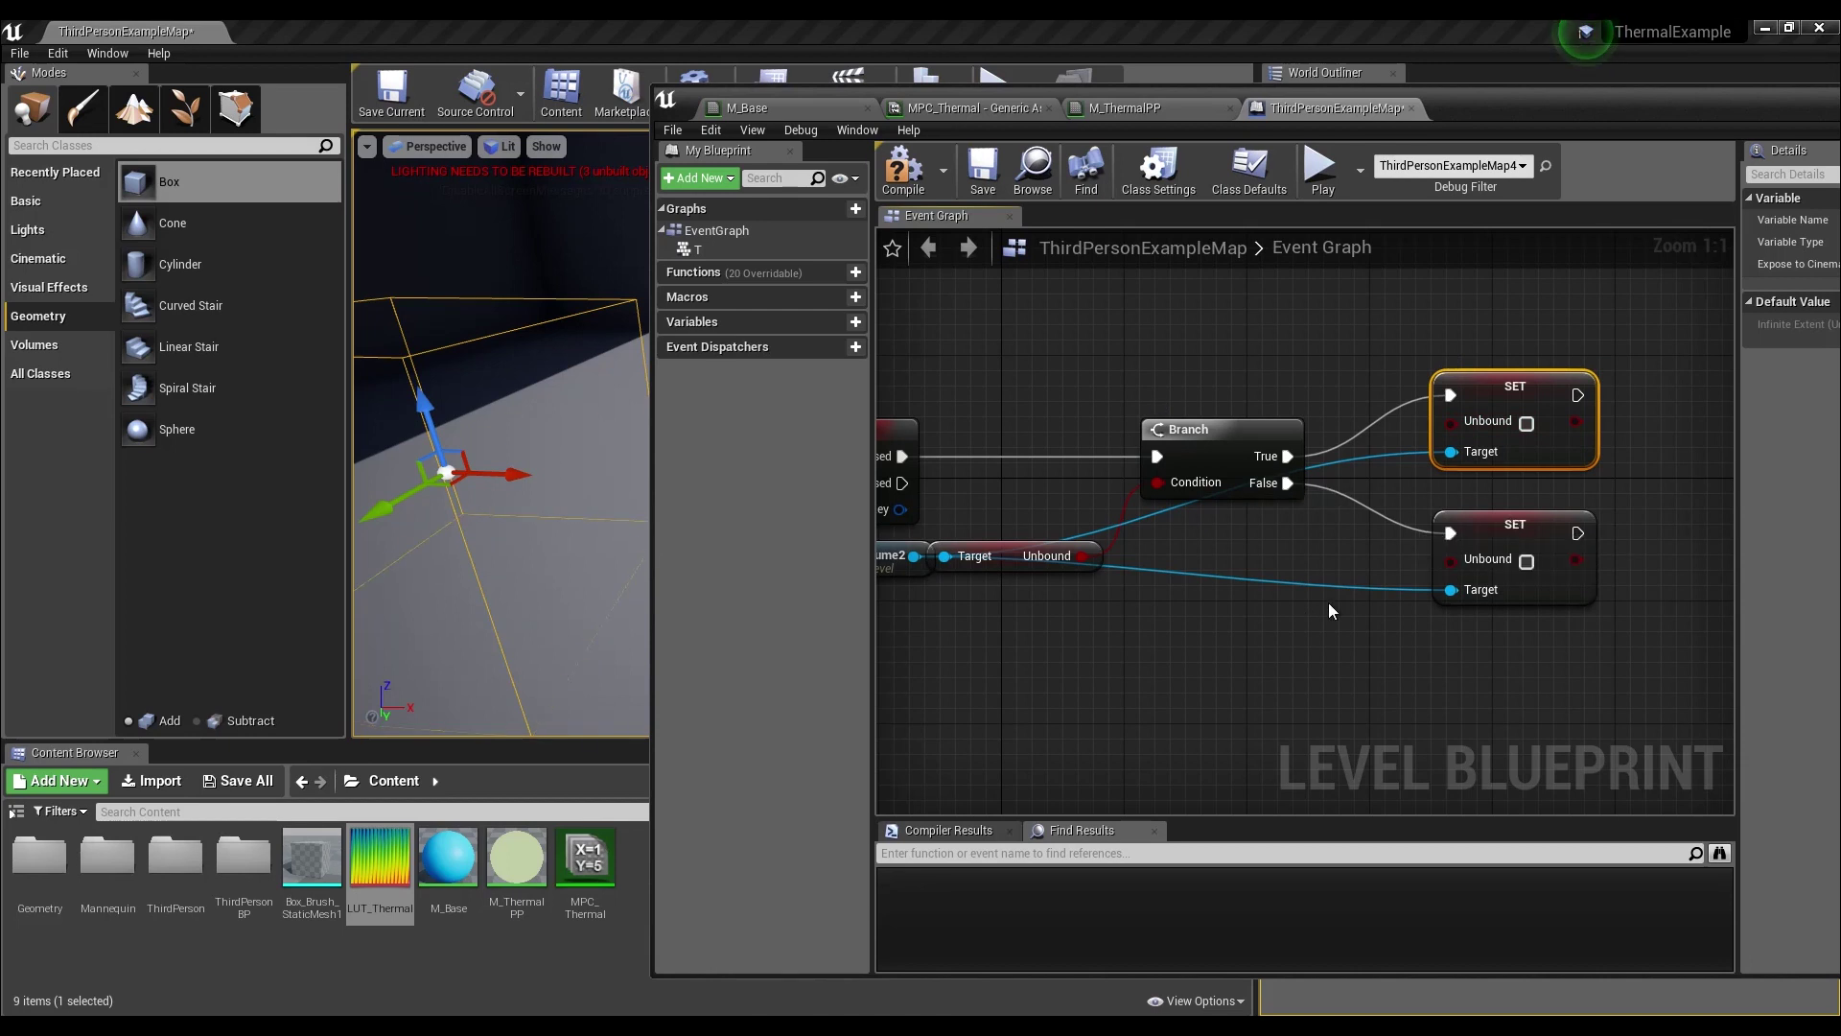
pyautogui.click(1527, 561)
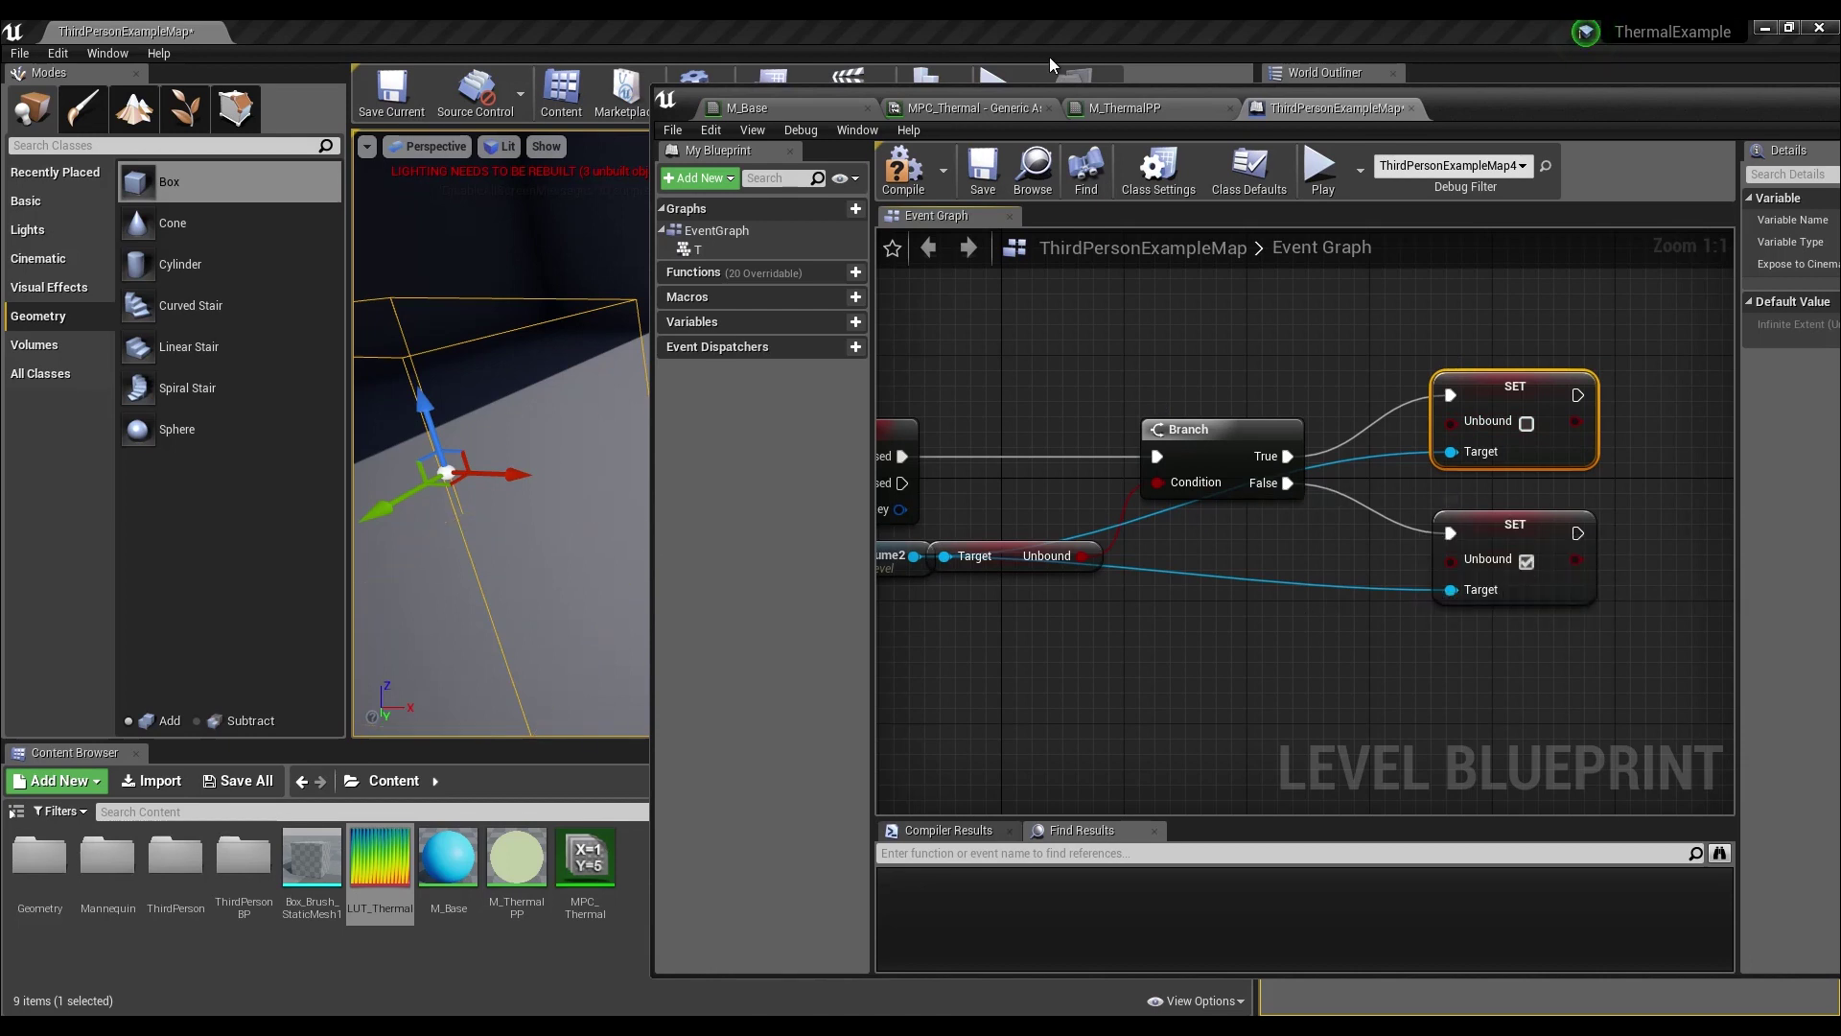
pyautogui.click(899, 177)
pyautogui.moveTo(1362, 641); pyautogui.dragTo(1484, 620, button='right')
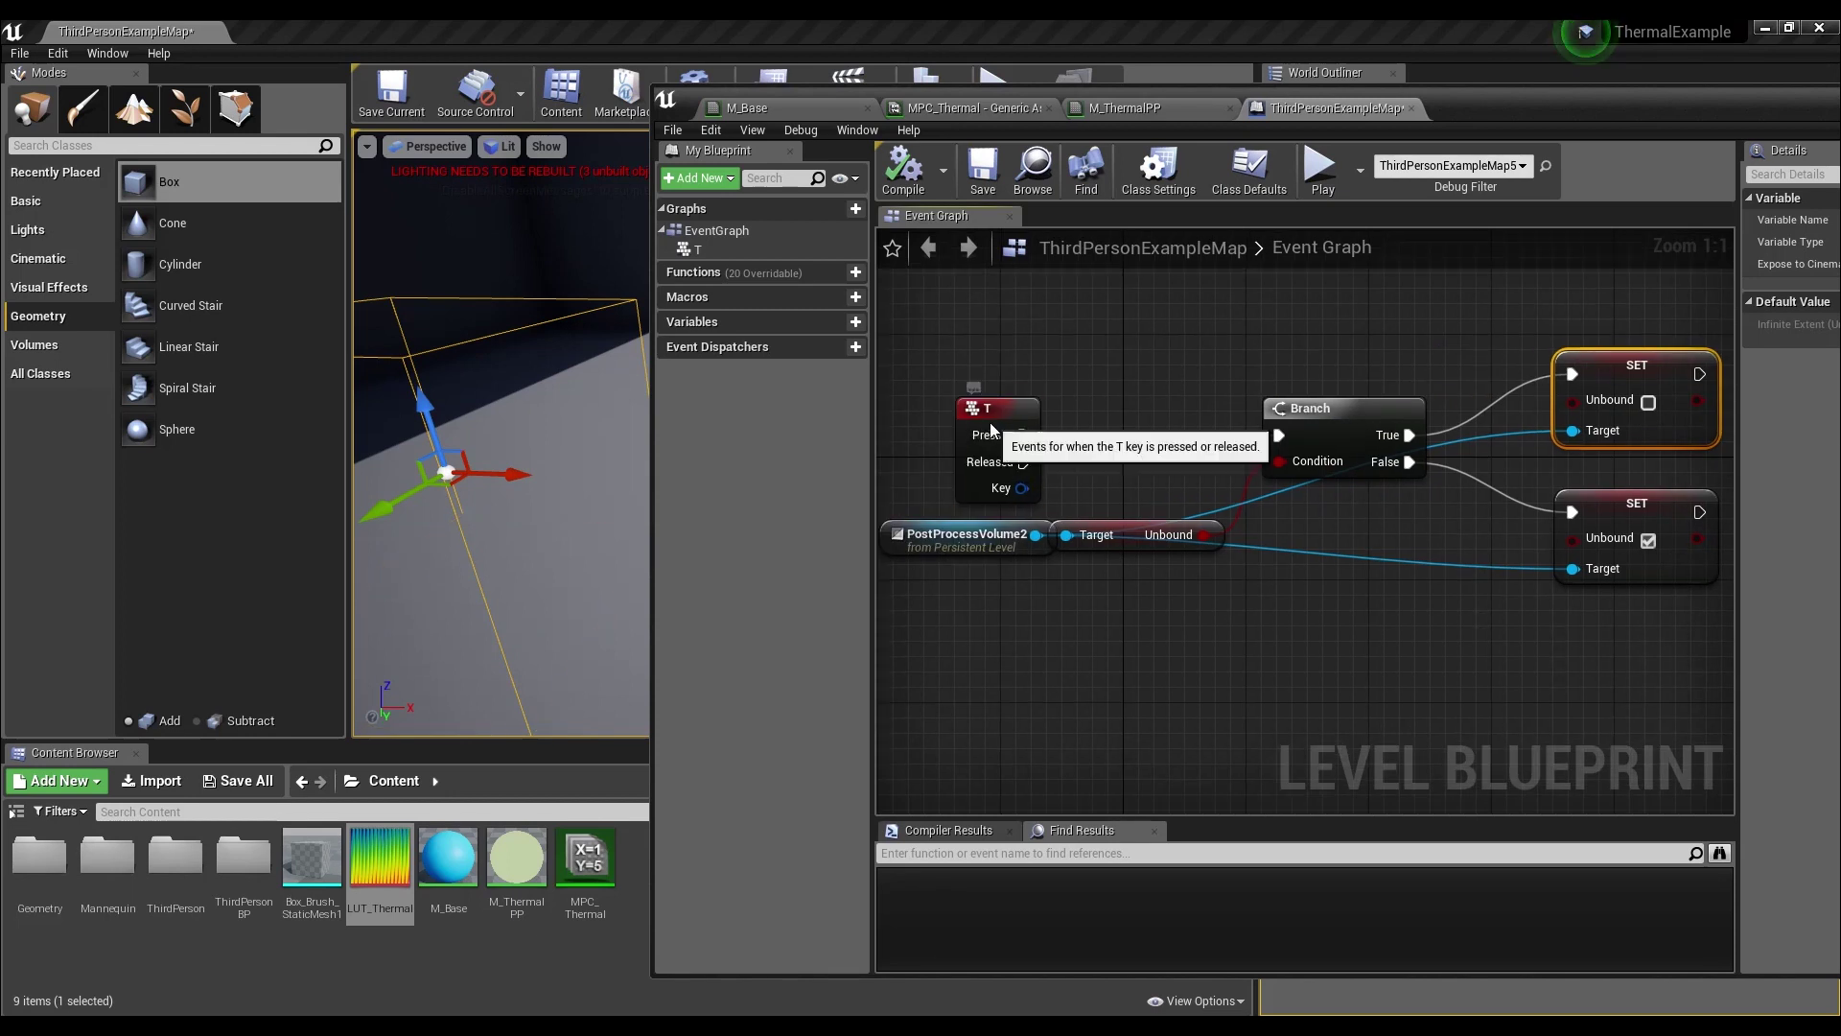
pyautogui.click(998, 411)
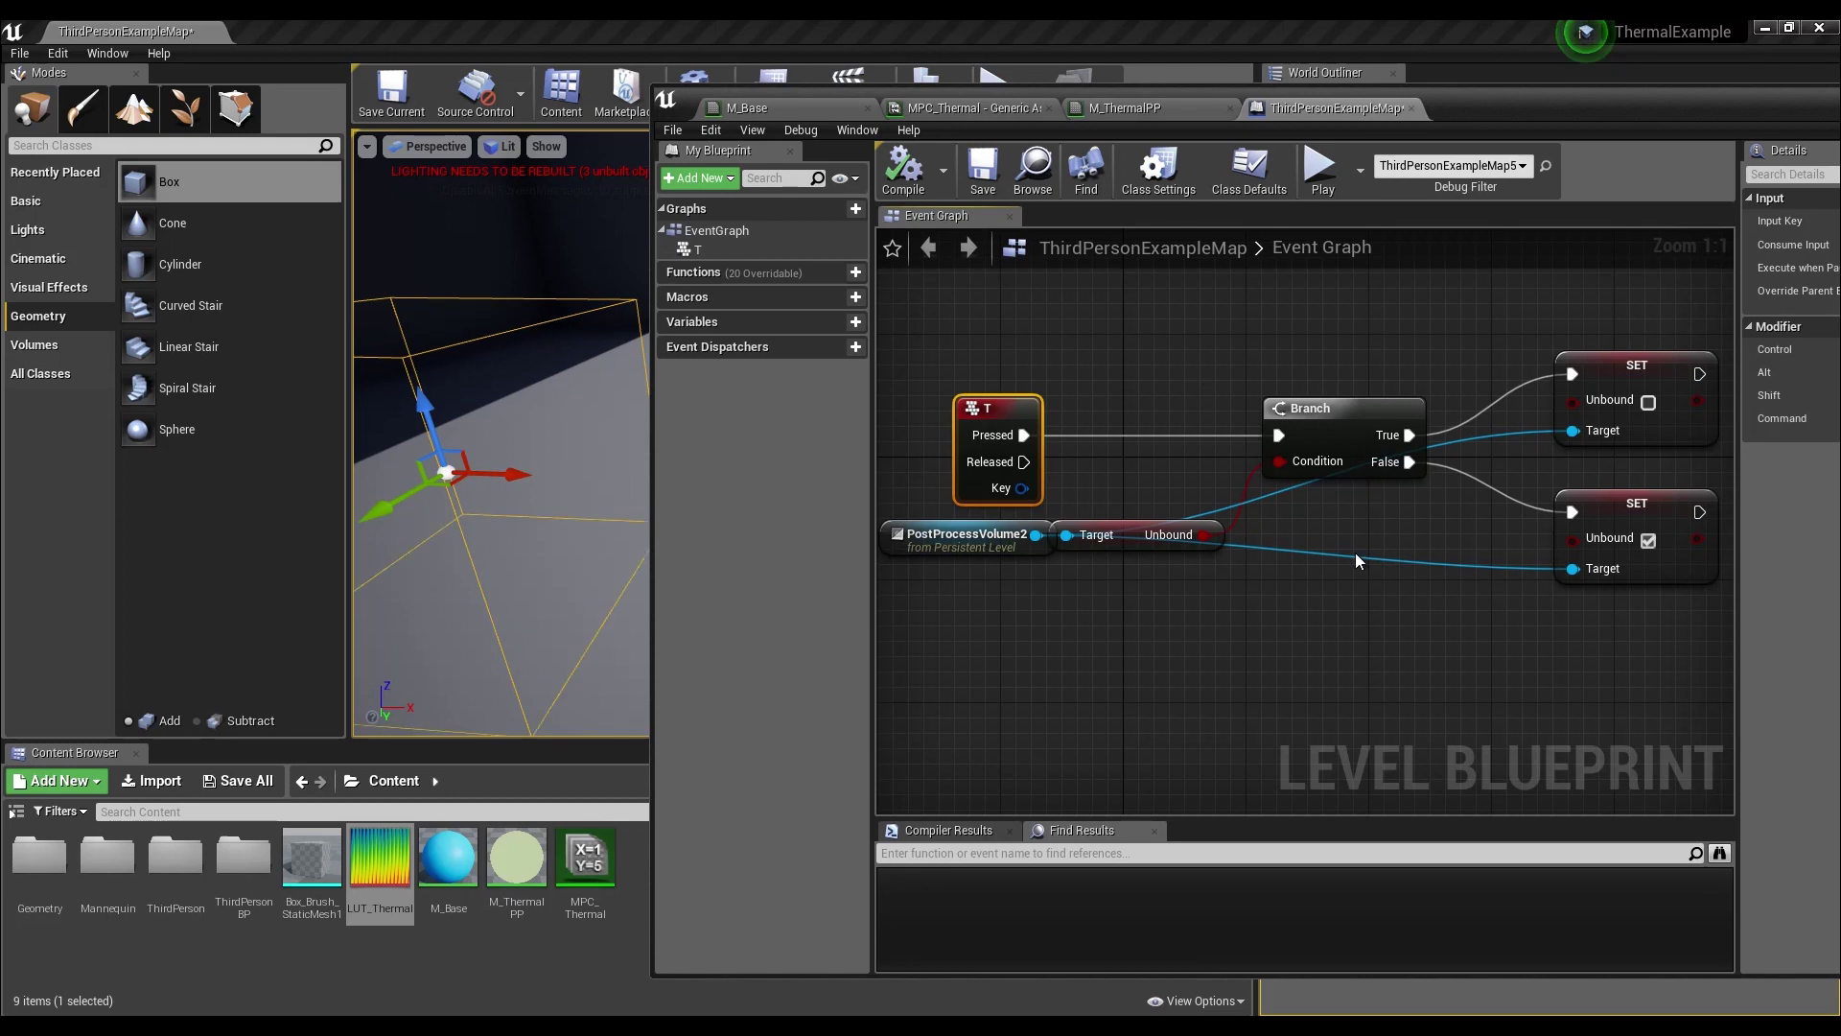
pyautogui.moveTo(1339, 464); pyautogui.dragTo(881, 555, button='right')
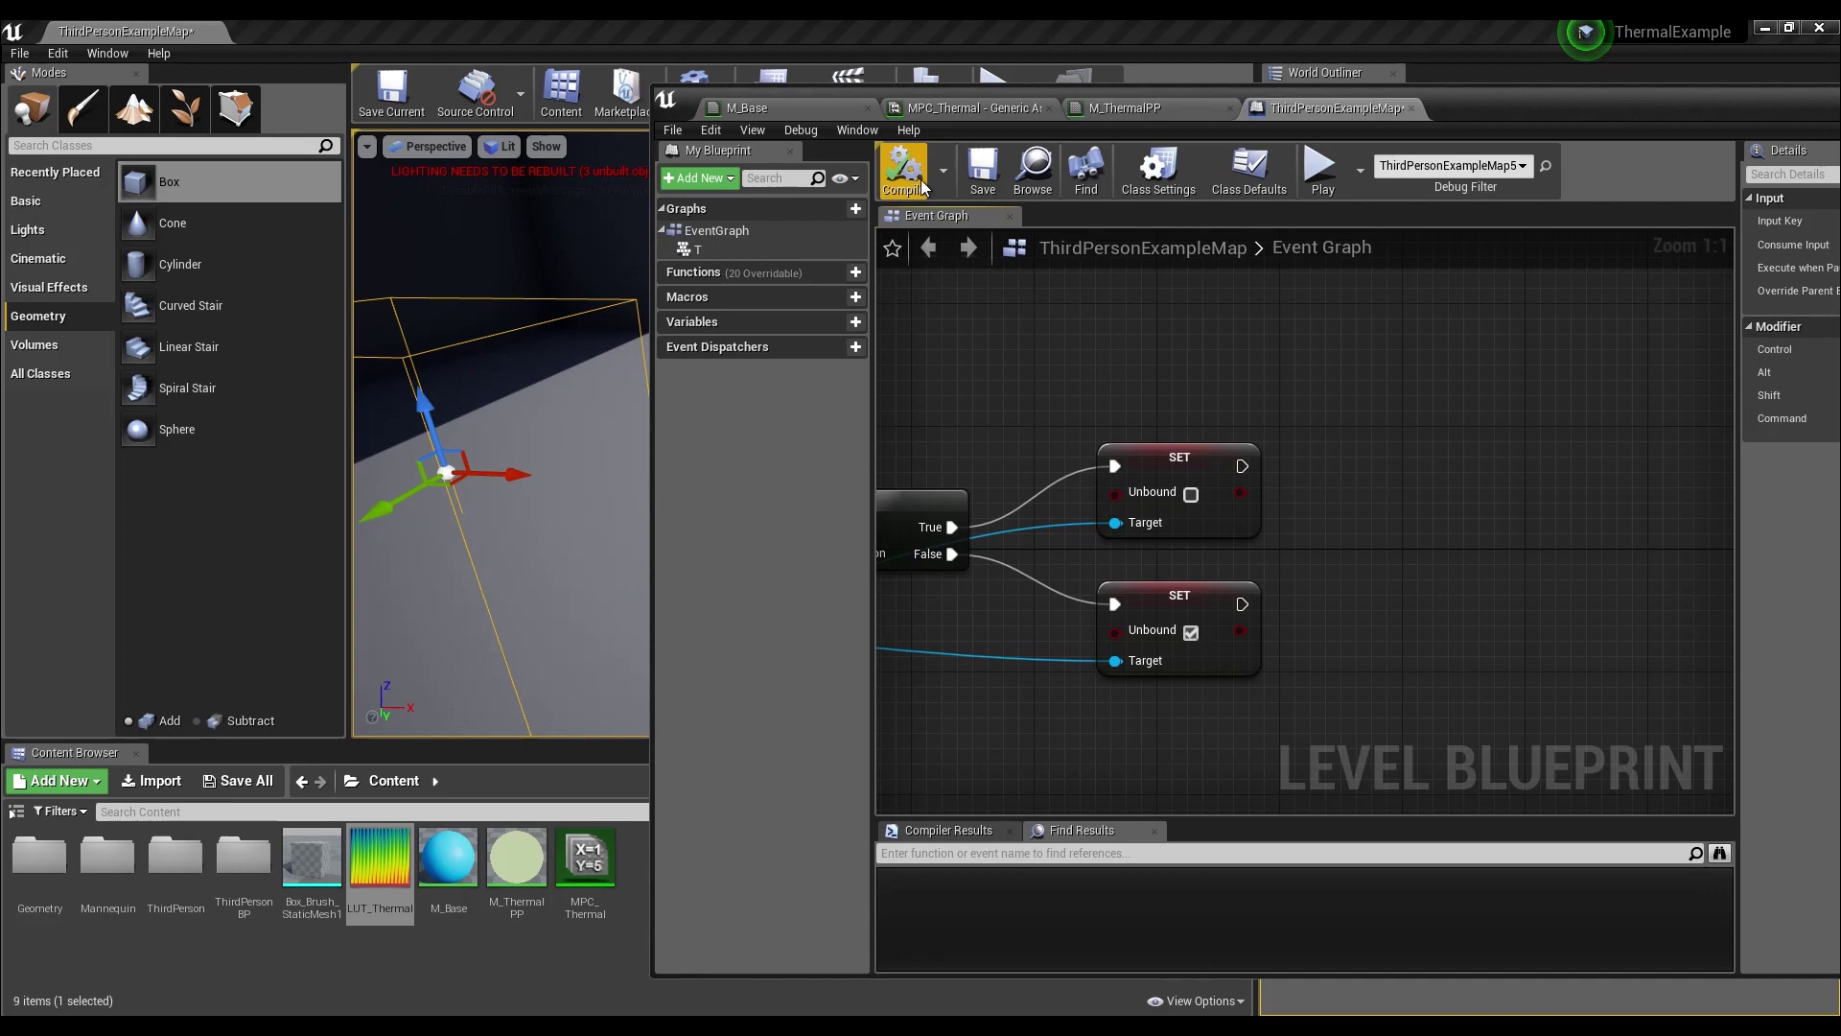
pyautogui.click(985, 178)
pyautogui.moveTo(1130, 366); pyautogui.dragTo(1277, 339, button='right')
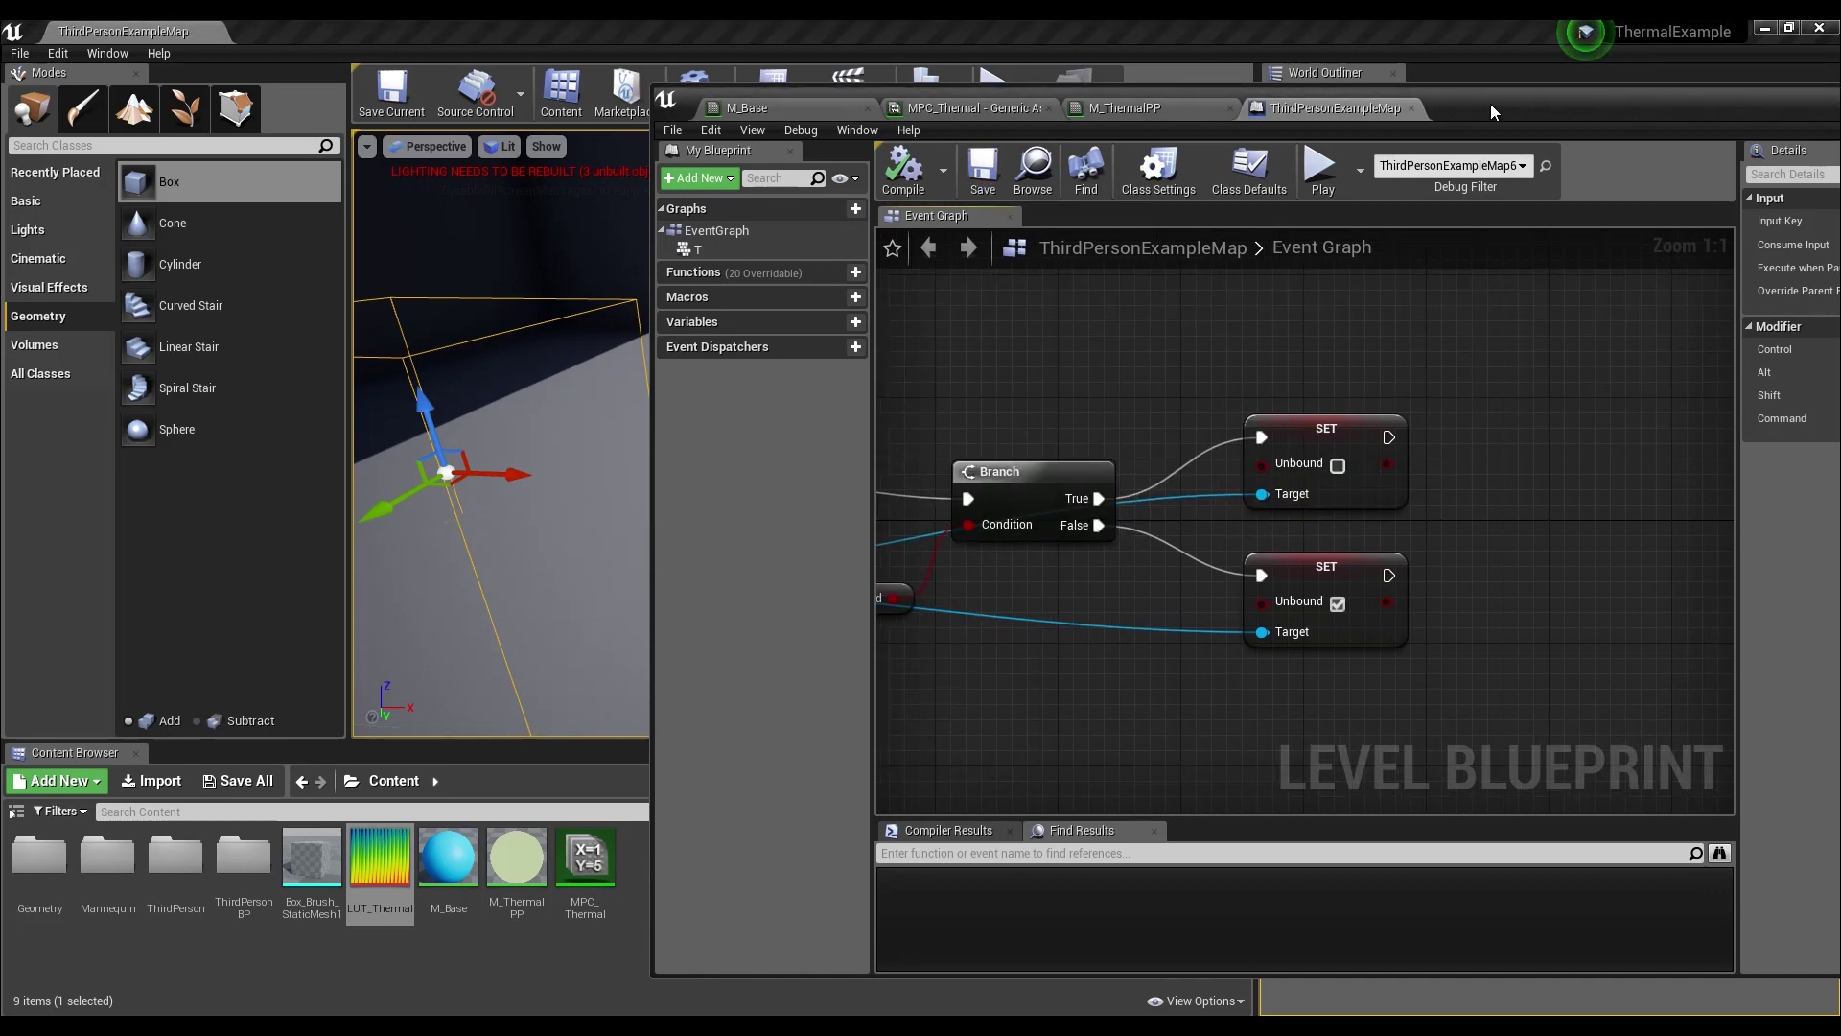
# - Clear the blueprint window off the level view and play-test the level, toggling thermal vision repeatedly with the T key, and stop
pyautogui.moveTo(1490, 104); pyautogui.dragTo(1840, 93)
pyautogui.click(995, 94)
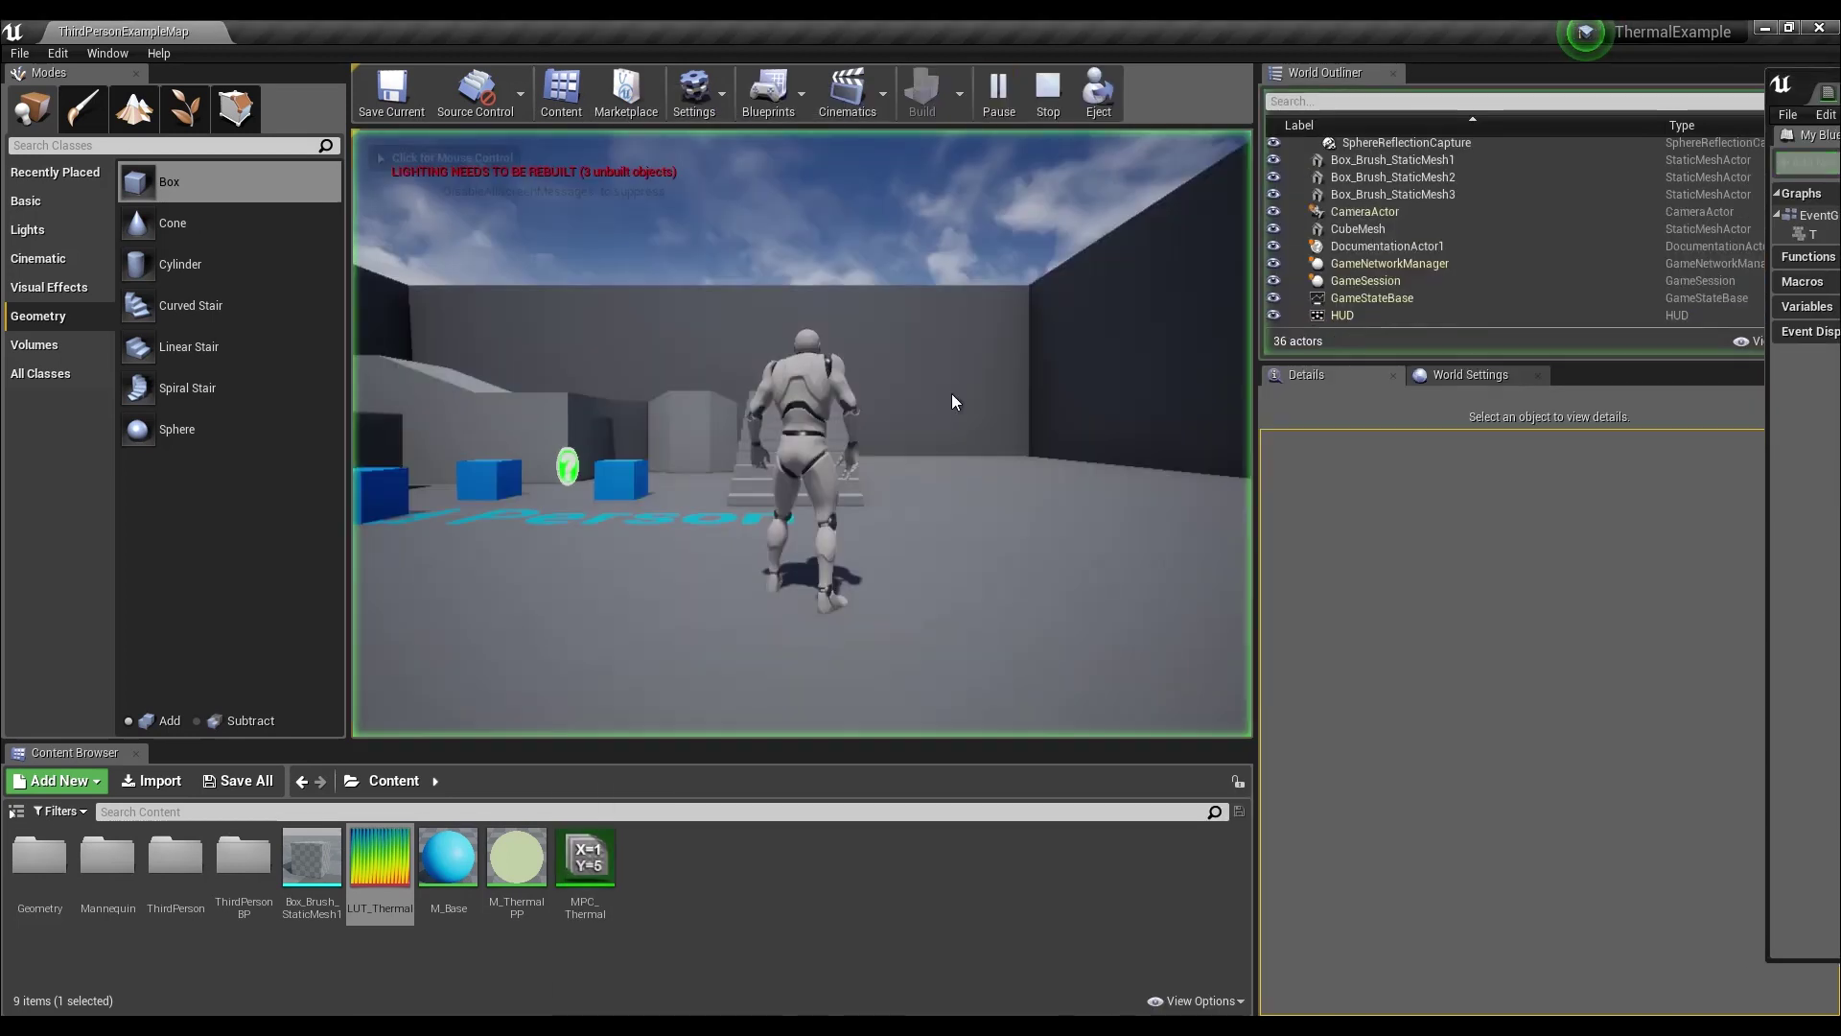
pyautogui.press('t')
pyautogui.press('t')
pyautogui.press('t')
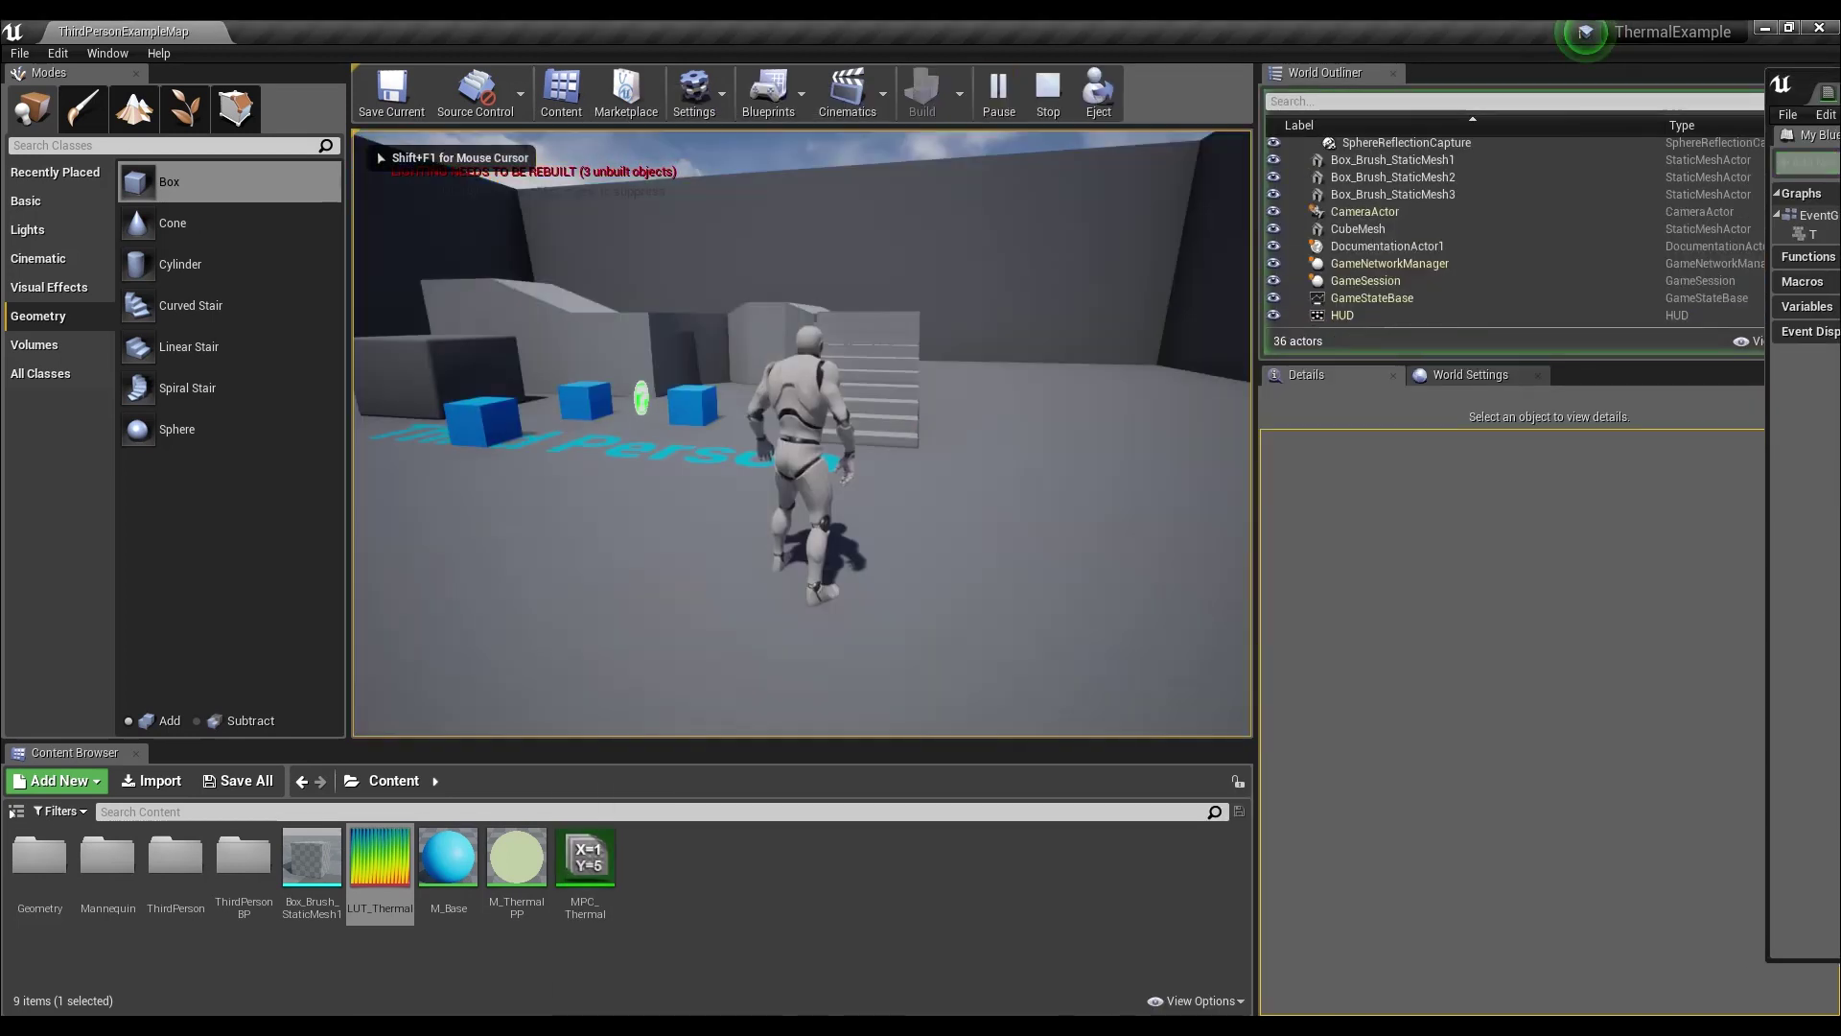
pyautogui.press('t')
pyautogui.press('t')
pyautogui.press('t')
pyautogui.press('t')
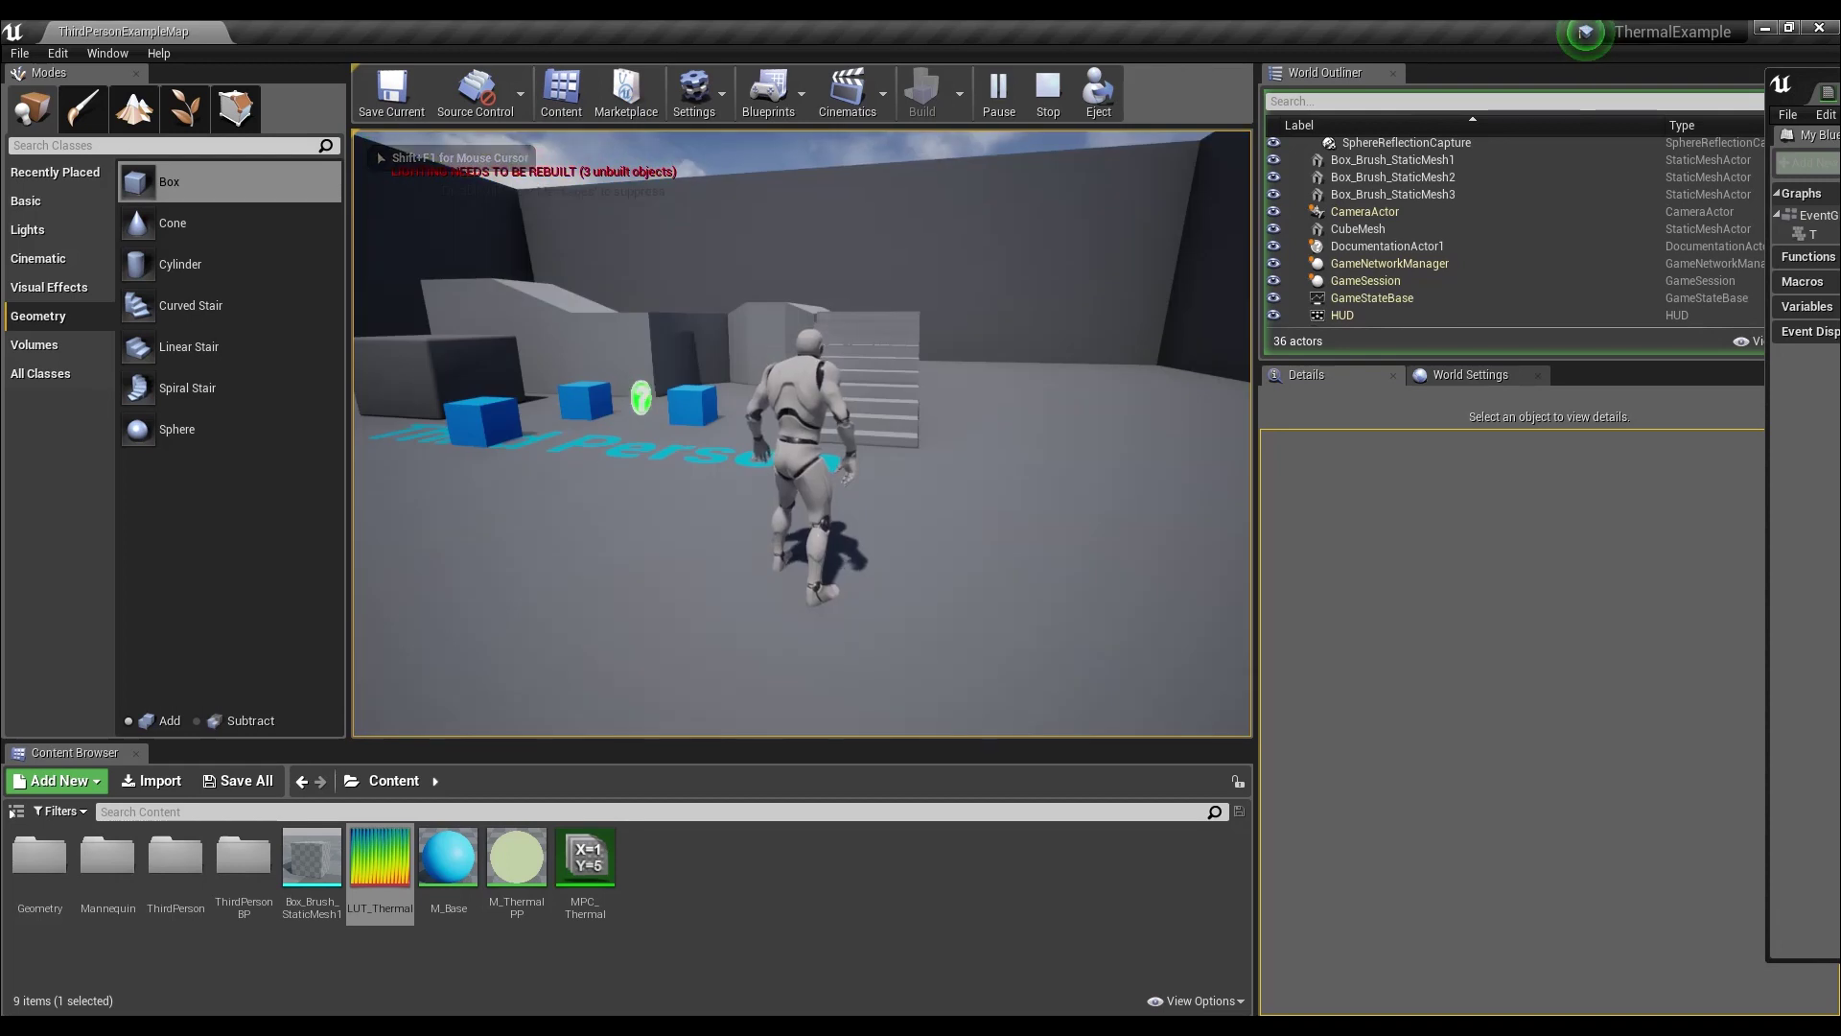
pyautogui.press('t')
pyautogui.press('Escape')
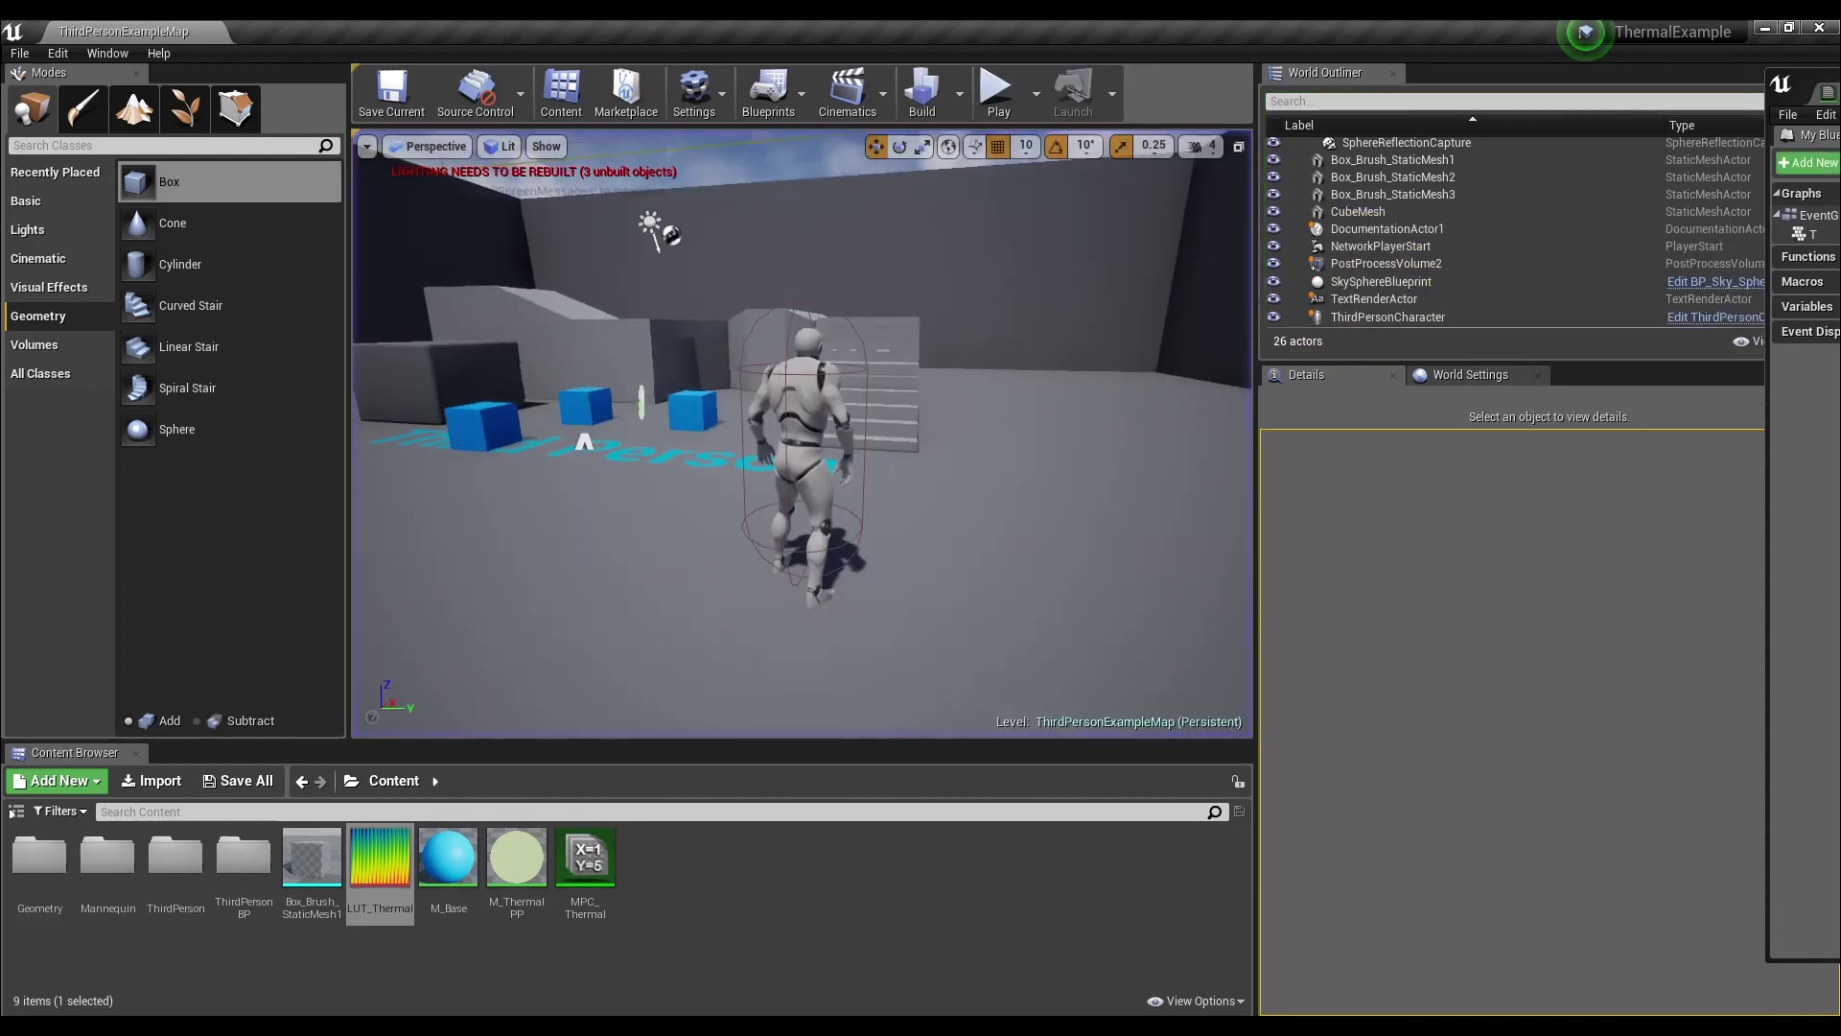
# - Play the level with the Level Blueprint visible beside it, toggling with T to watch the Branch's True and False paths, and stop
pyautogui.moveTo(1837, 96); pyautogui.dragTo(1614, 192)
pyautogui.click(1007, 92)
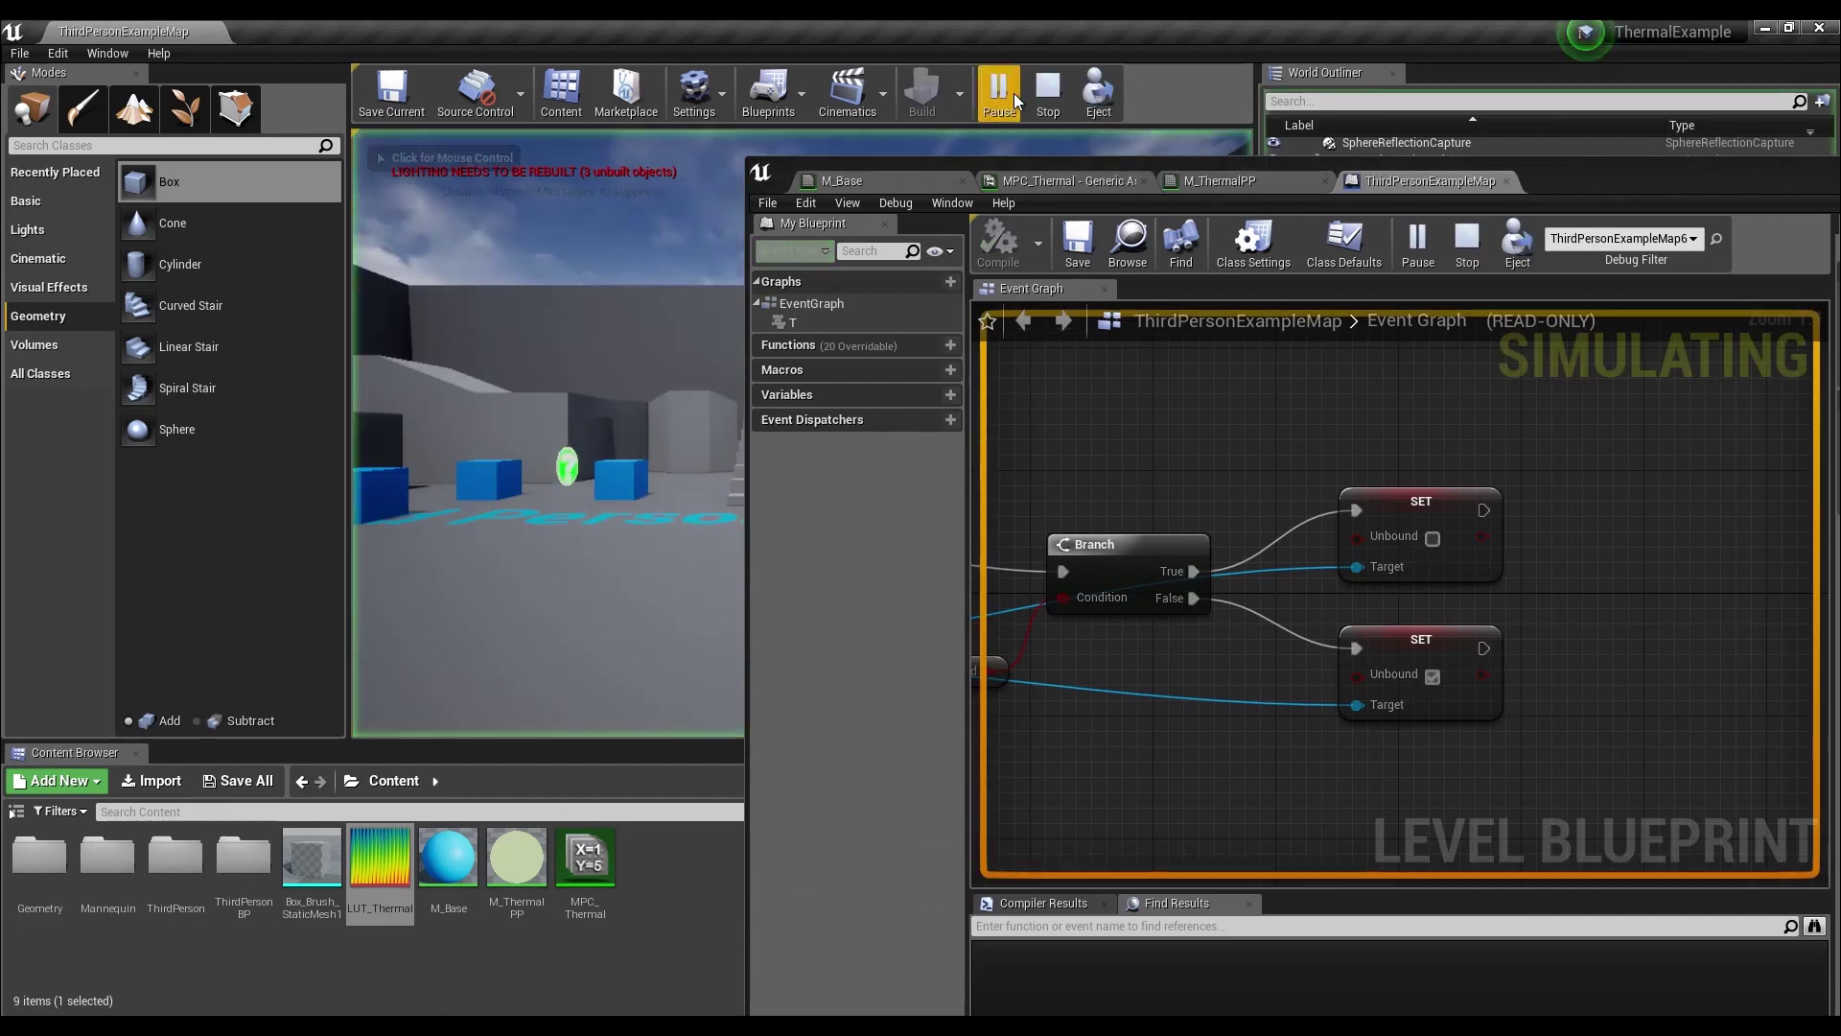
pyautogui.click(541, 299)
pyautogui.press('t')
pyautogui.press('t')
pyautogui.press('t')
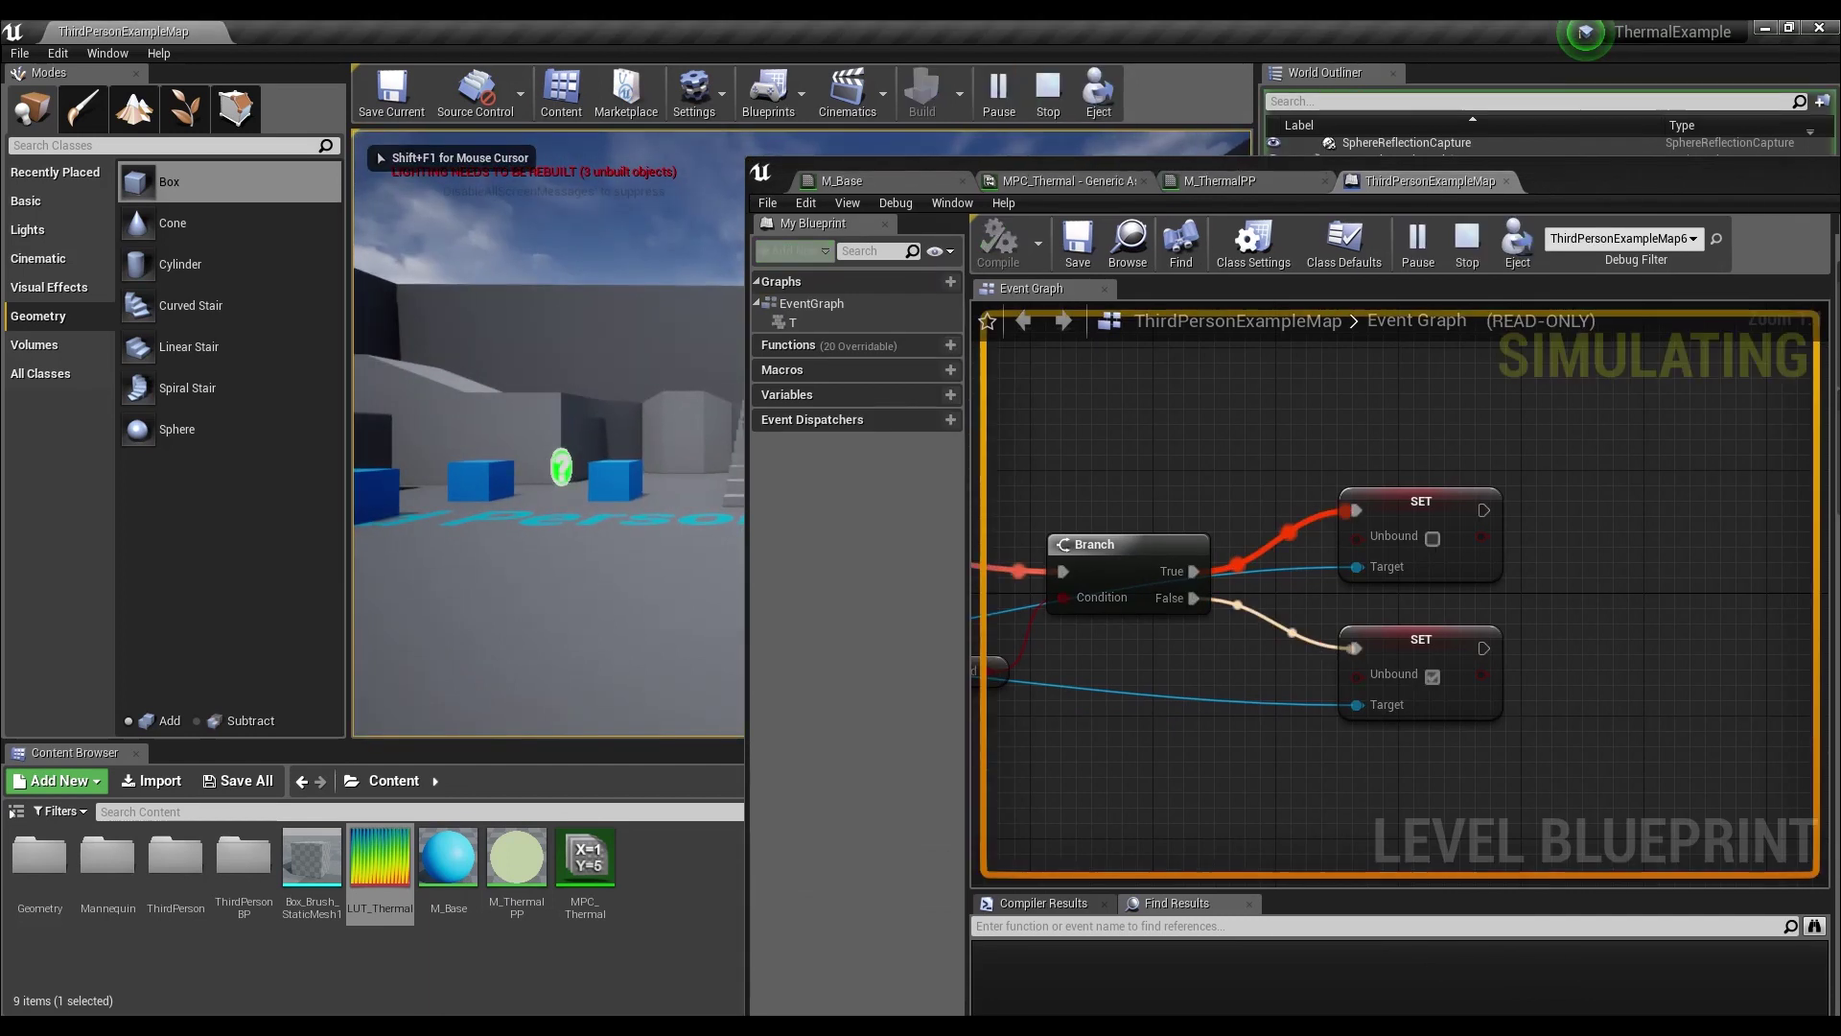
pyautogui.press('t')
pyautogui.press('t')
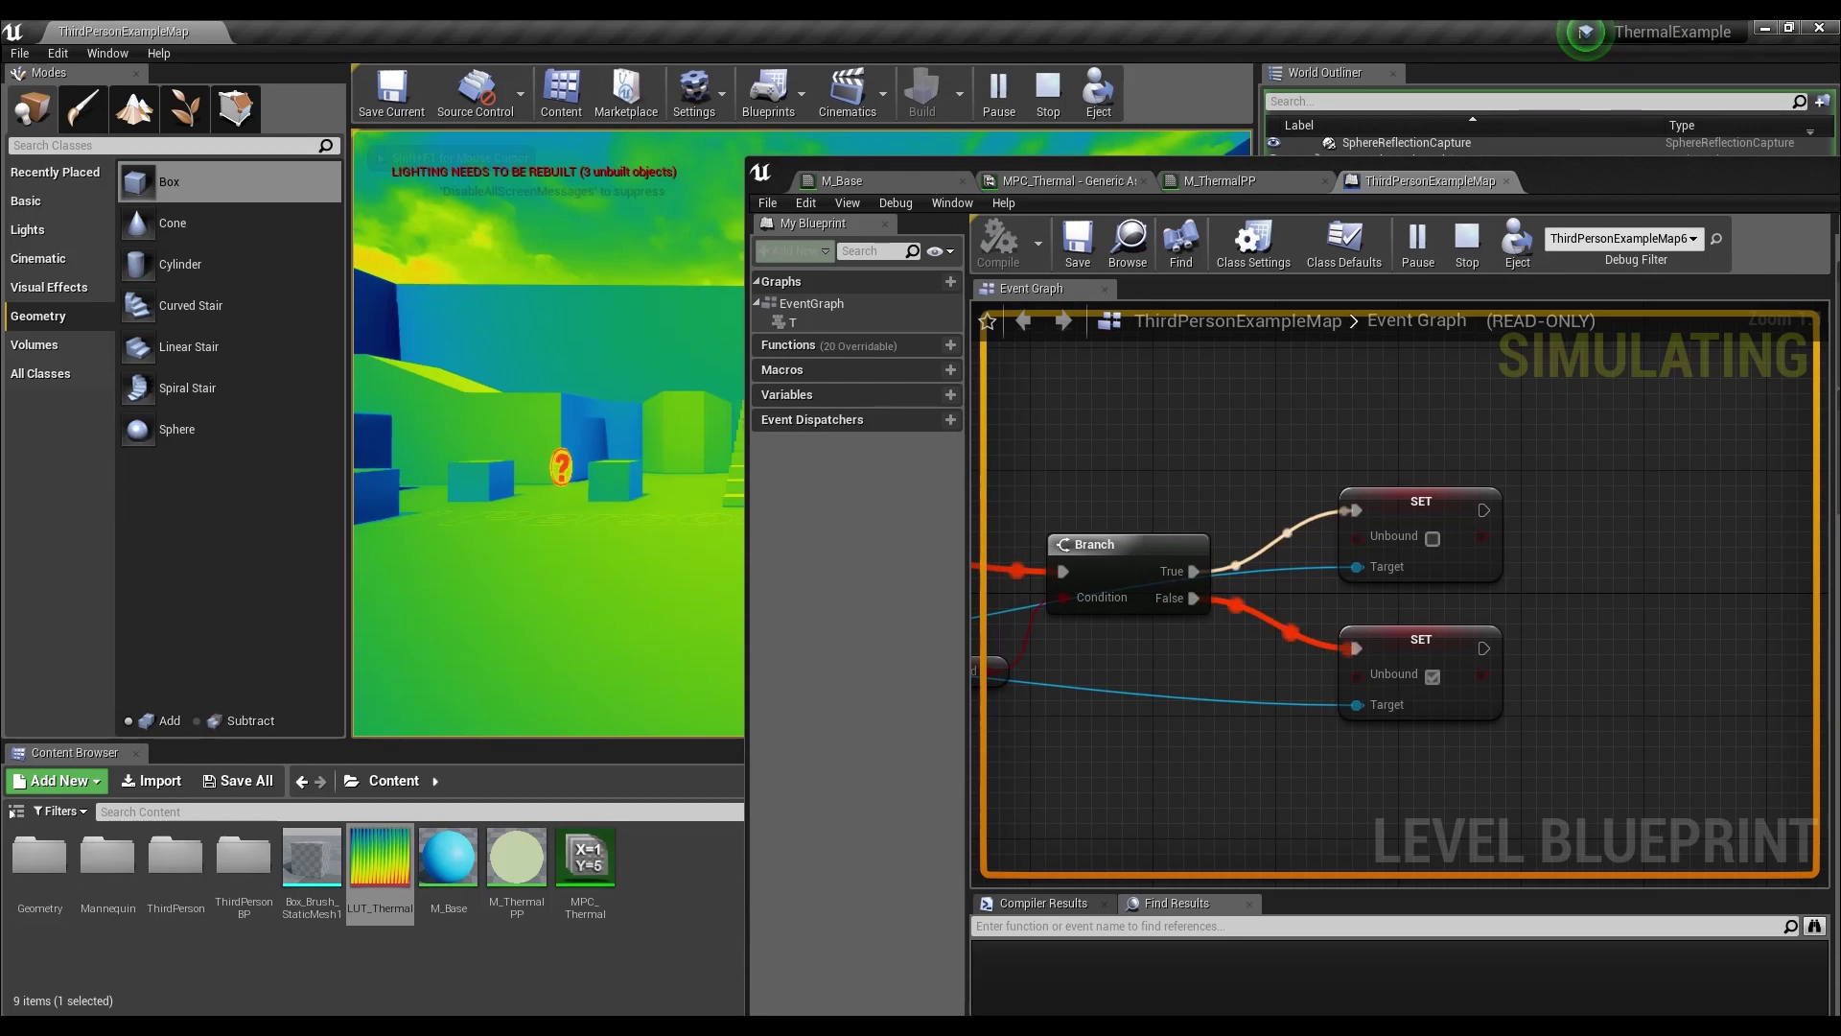
pyautogui.press('t')
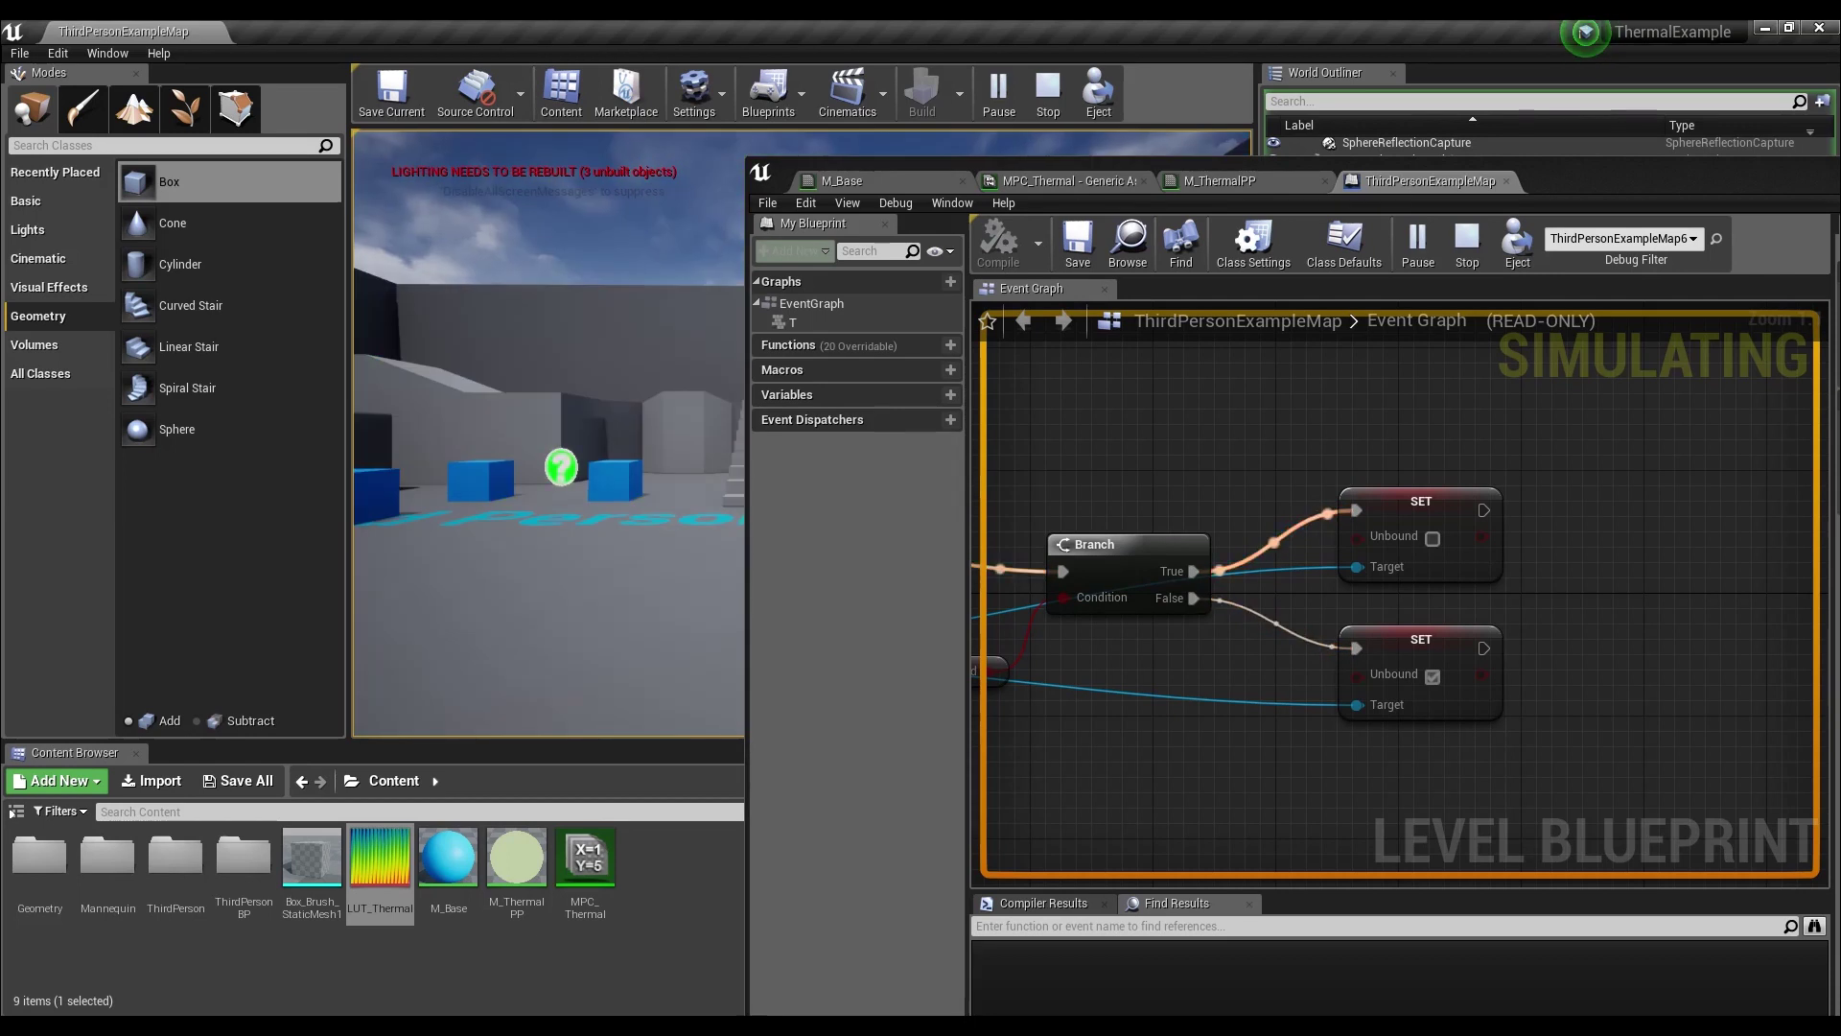
pyautogui.press('t')
pyautogui.press('t')
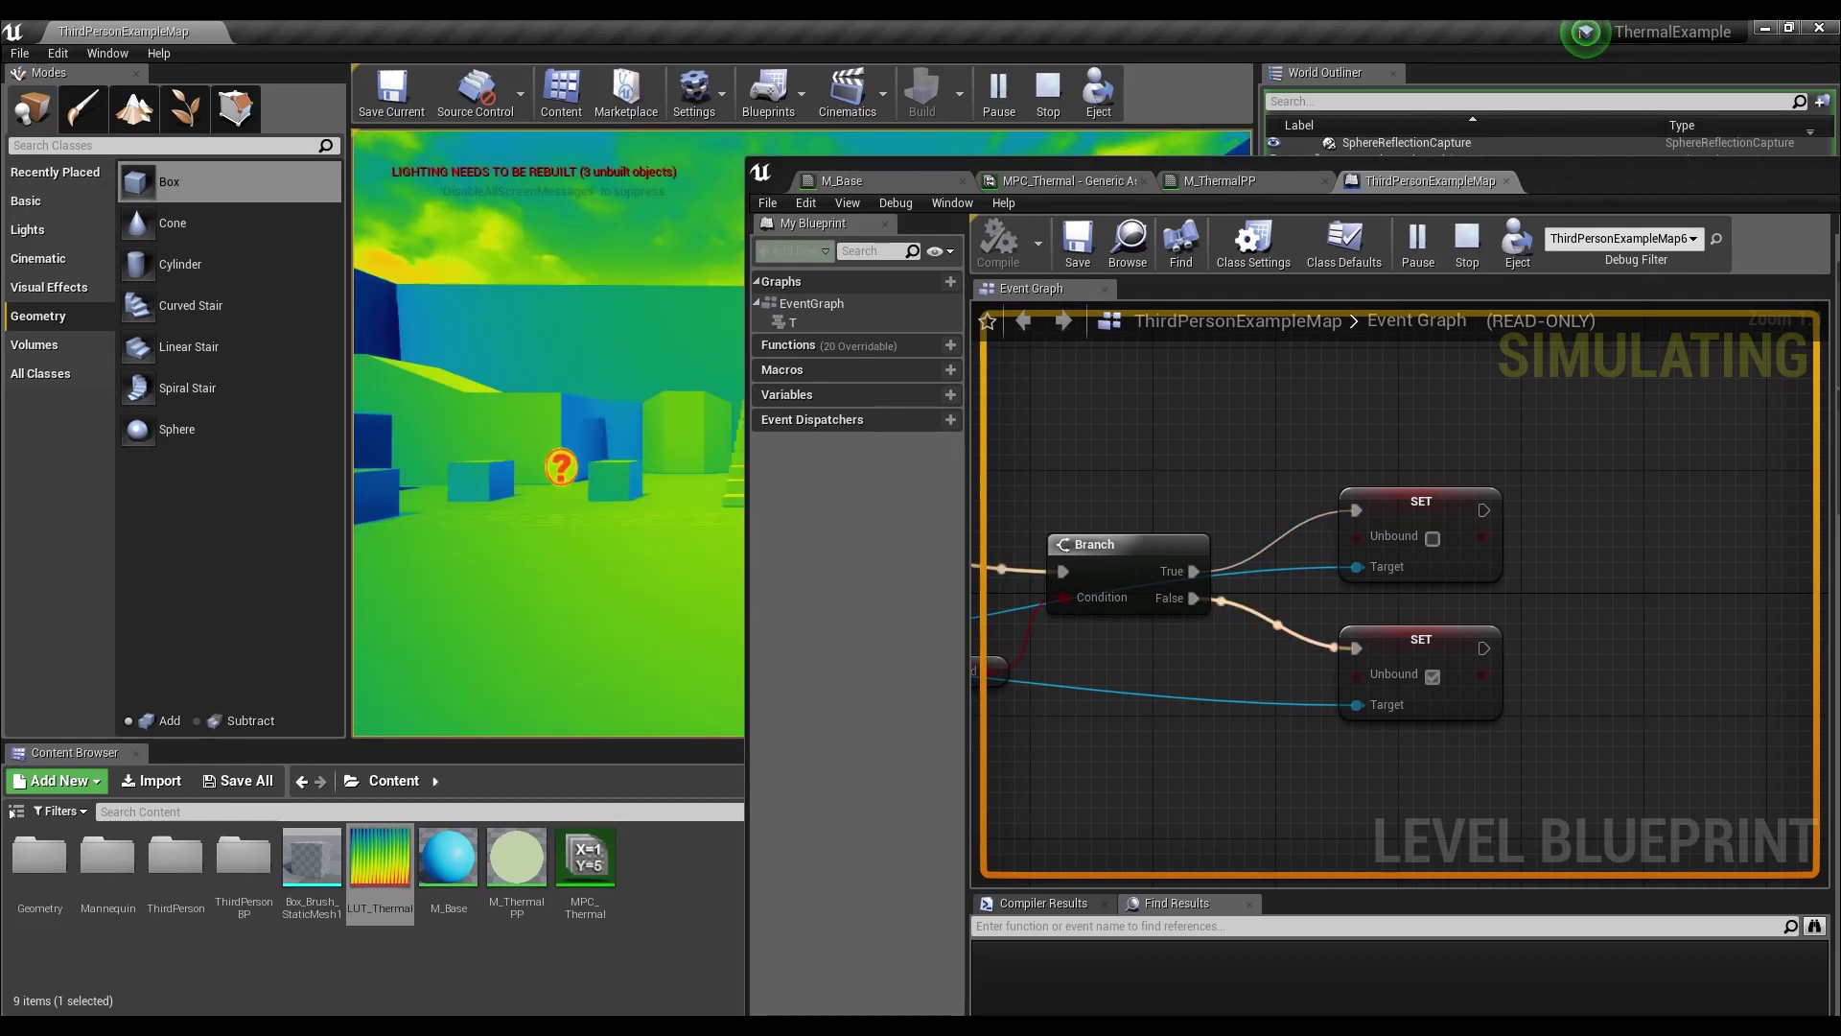
pyautogui.press('t')
pyautogui.press('t')
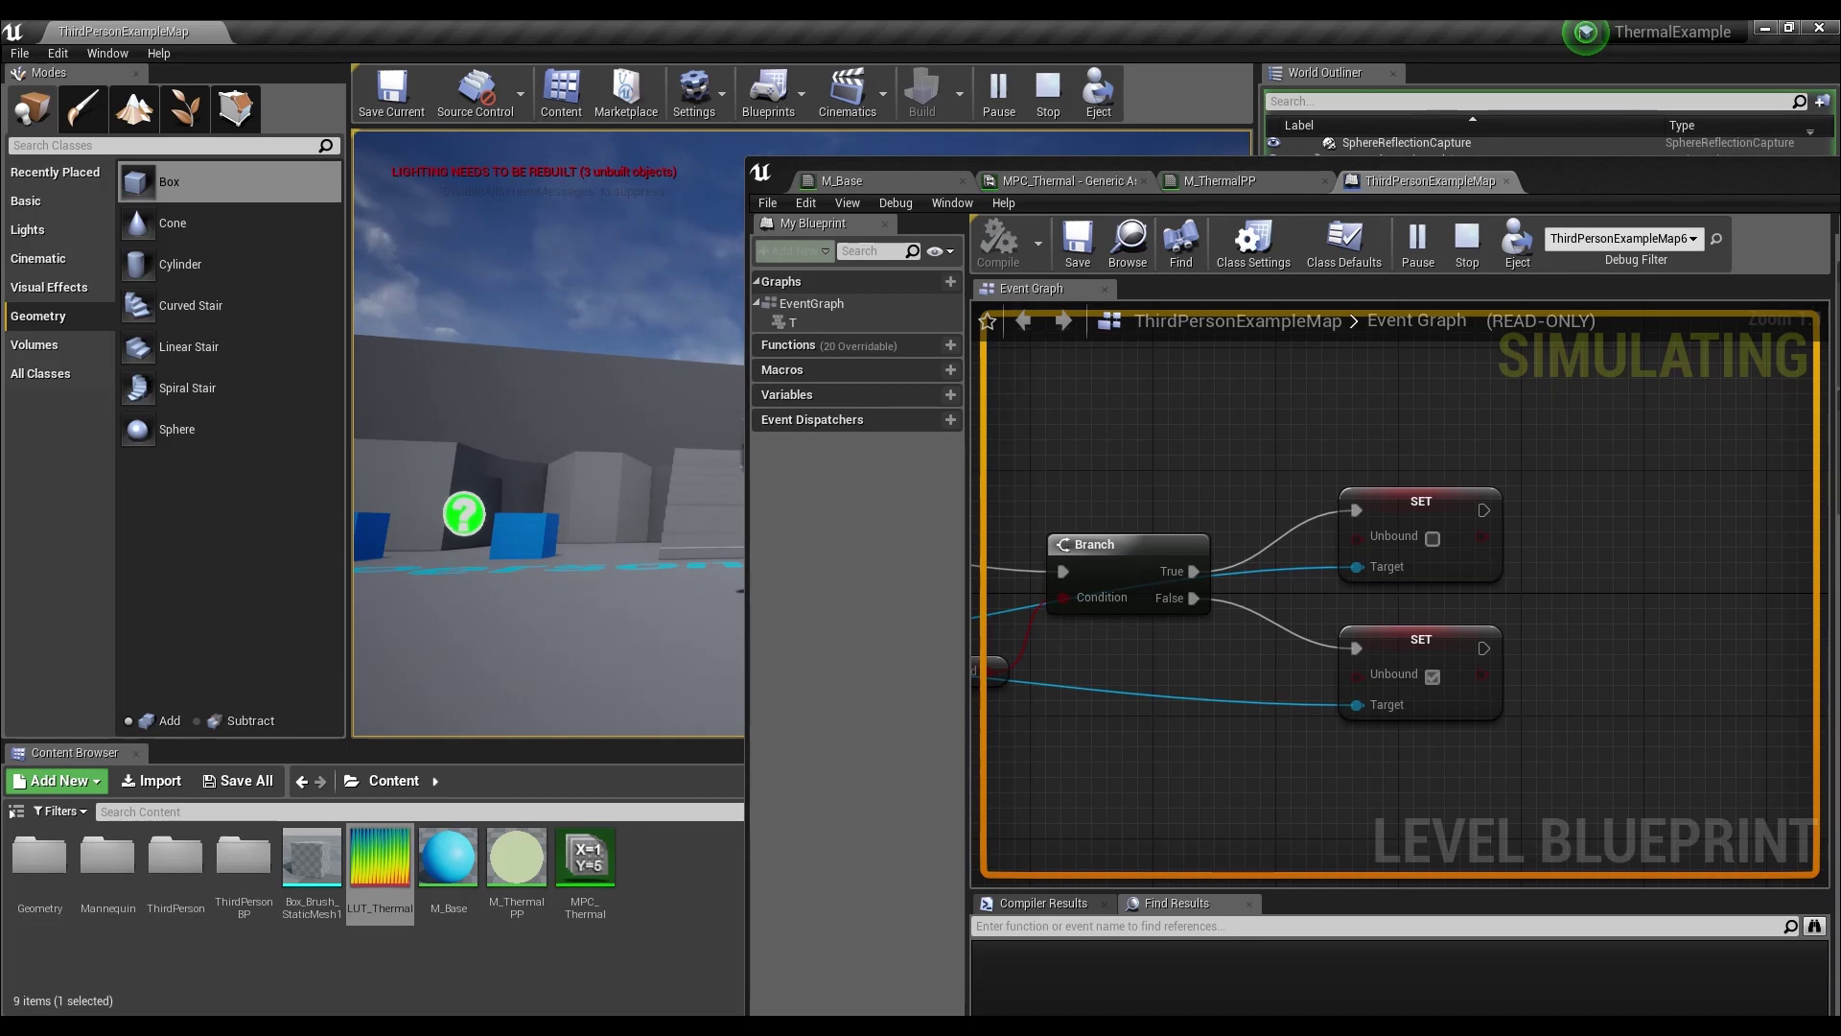
pyautogui.press('Escape')
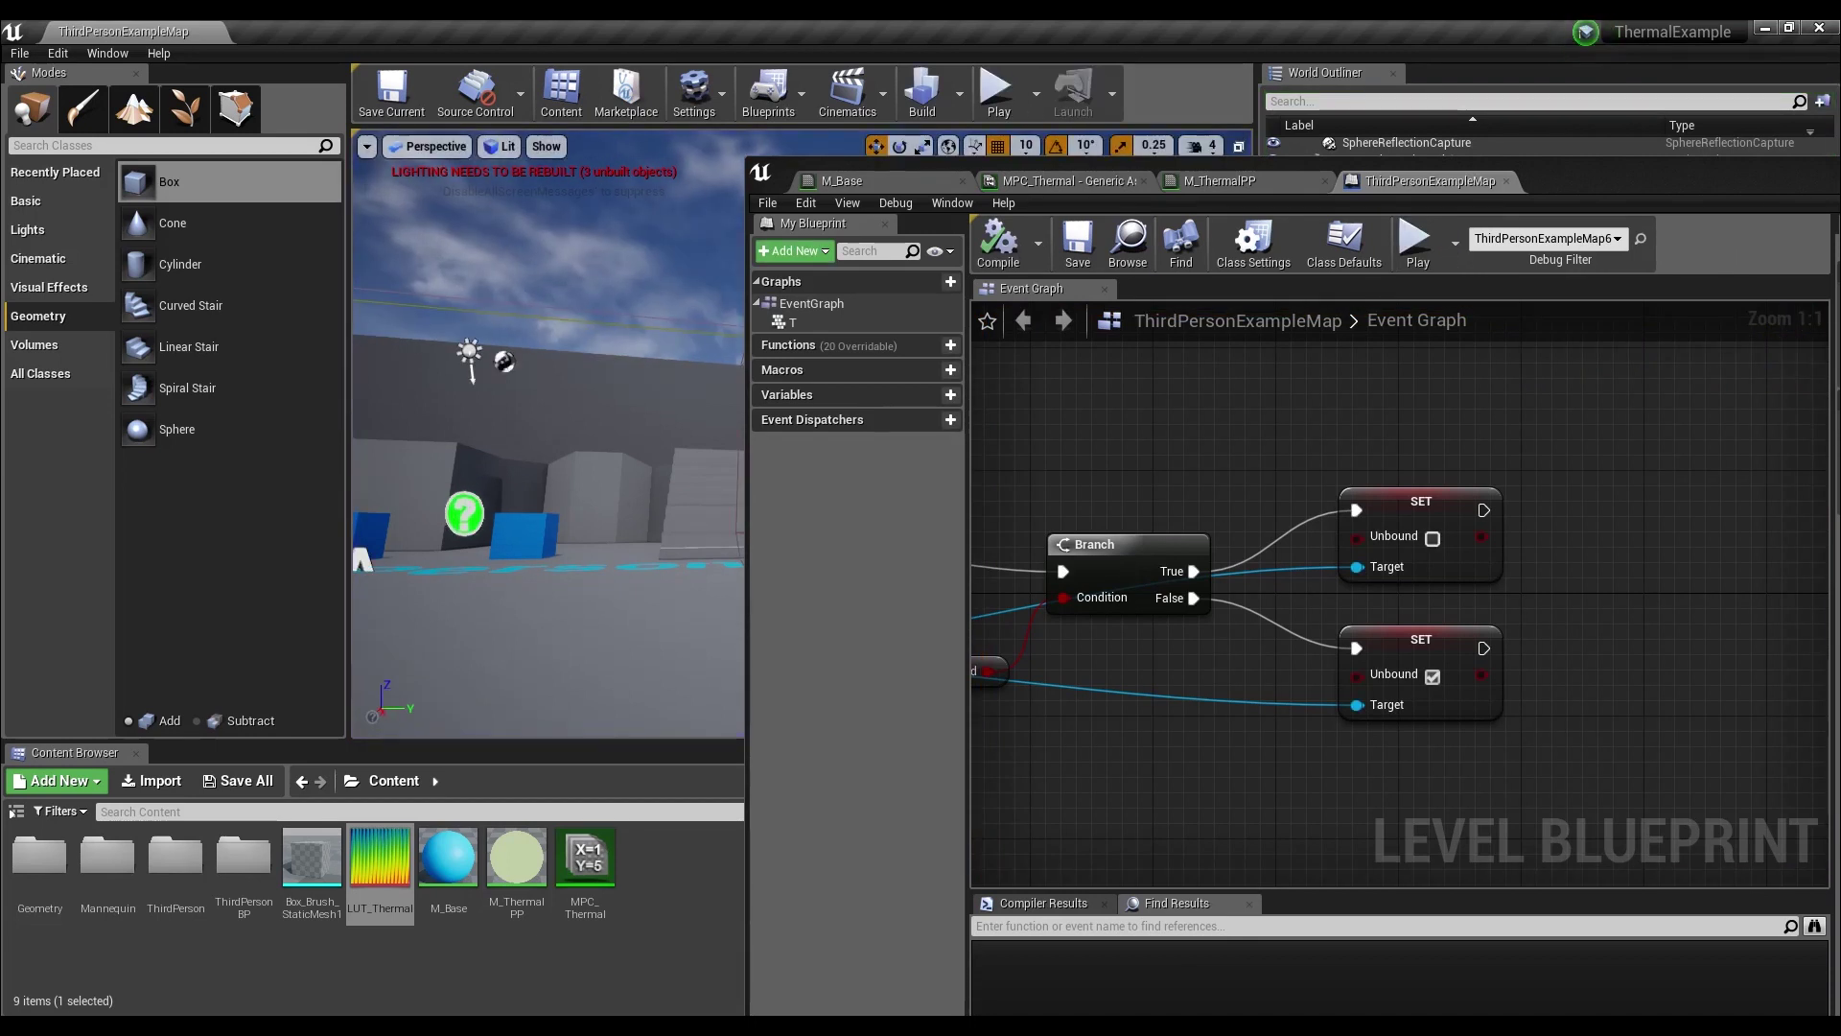
# - Move the blueprint window off the level view and select the nearest blue cube beside the Third Person floor text
pyautogui.moveTo(1596, 188); pyautogui.dragTo(1040, 22)
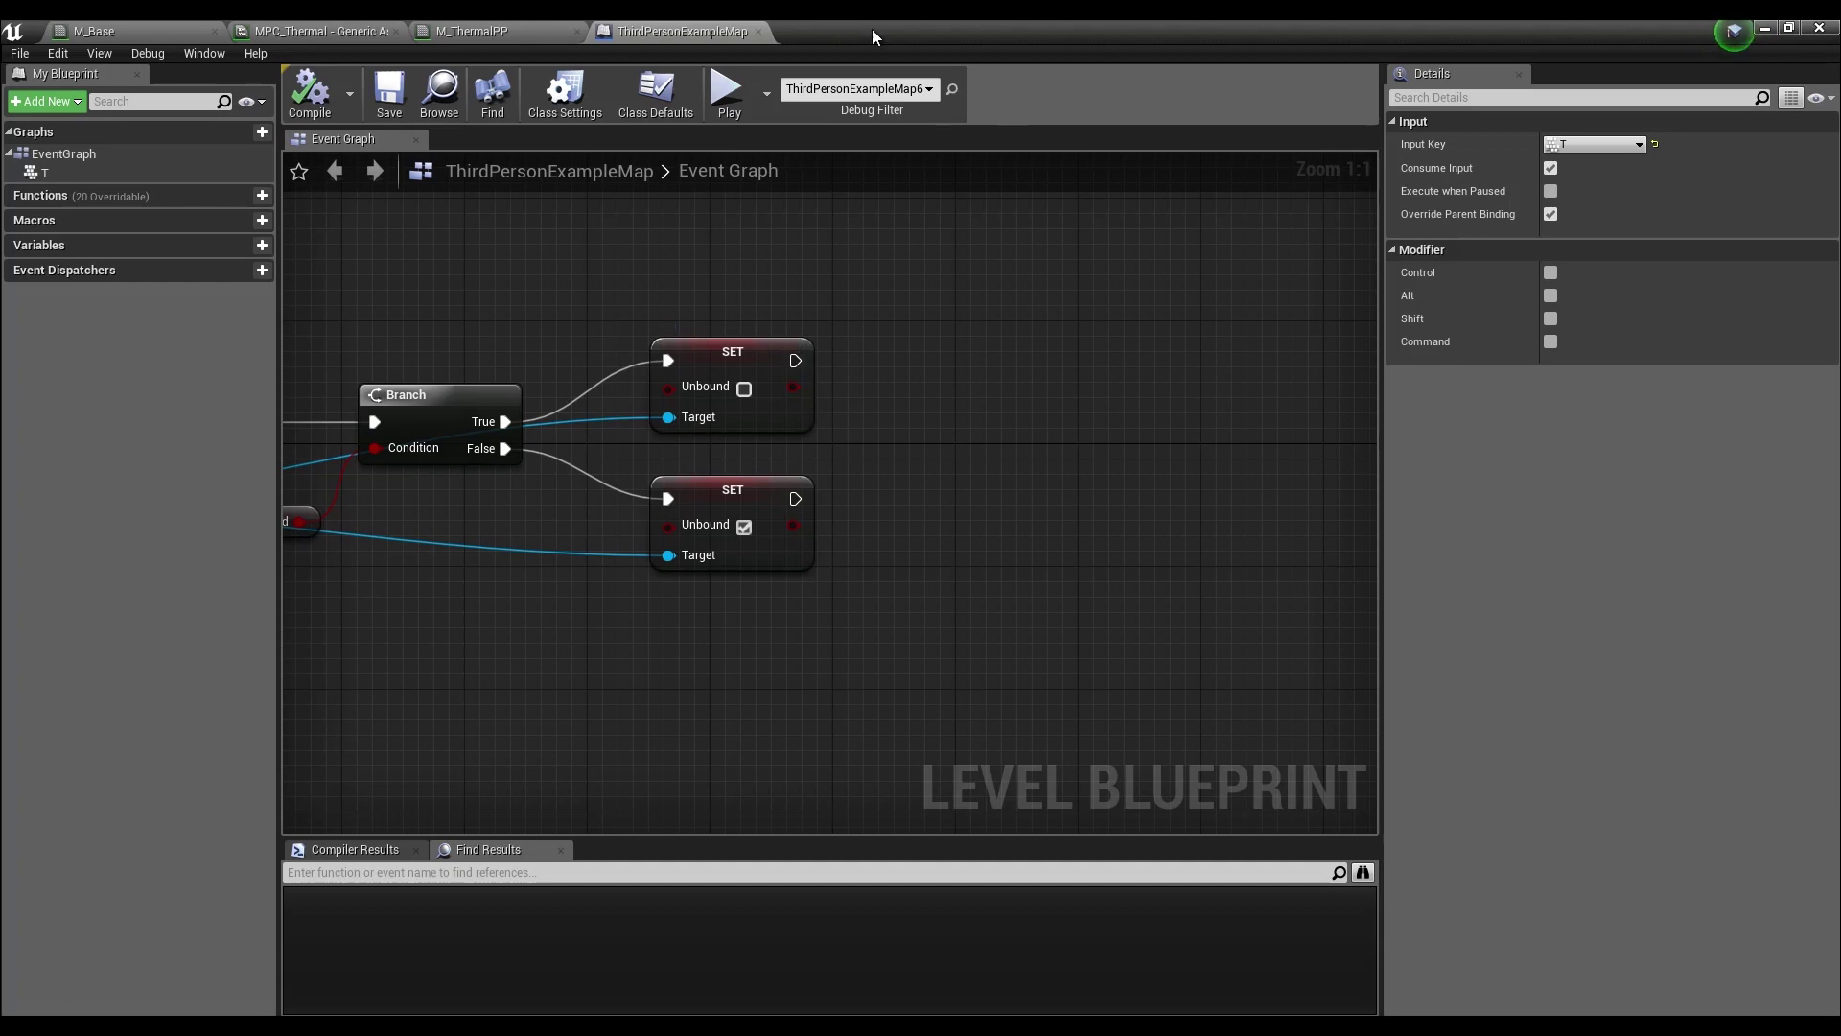
pyautogui.moveTo(872, 36); pyautogui.dragTo(1840, 141)
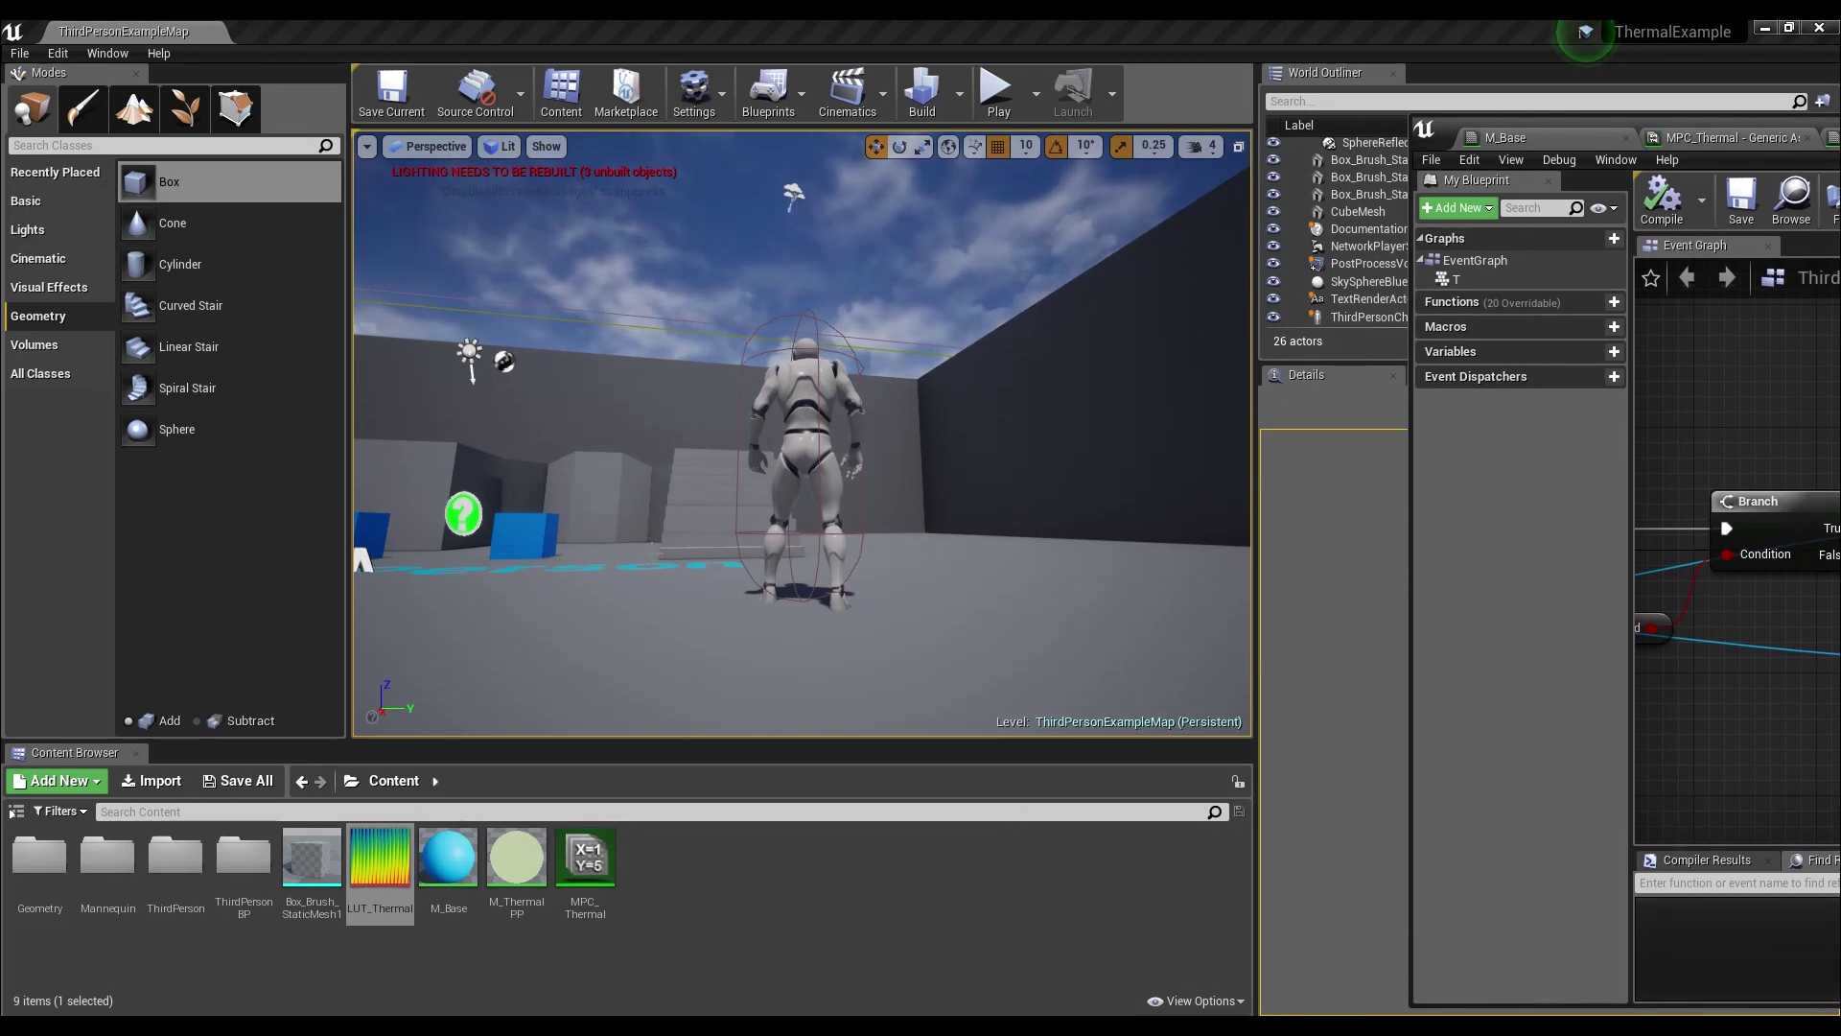
pyautogui.moveTo(691, 499); pyautogui.dragTo(547, 556, button='right')
pyautogui.press('w')
pyautogui.press('s')
pyautogui.click(313, 878)
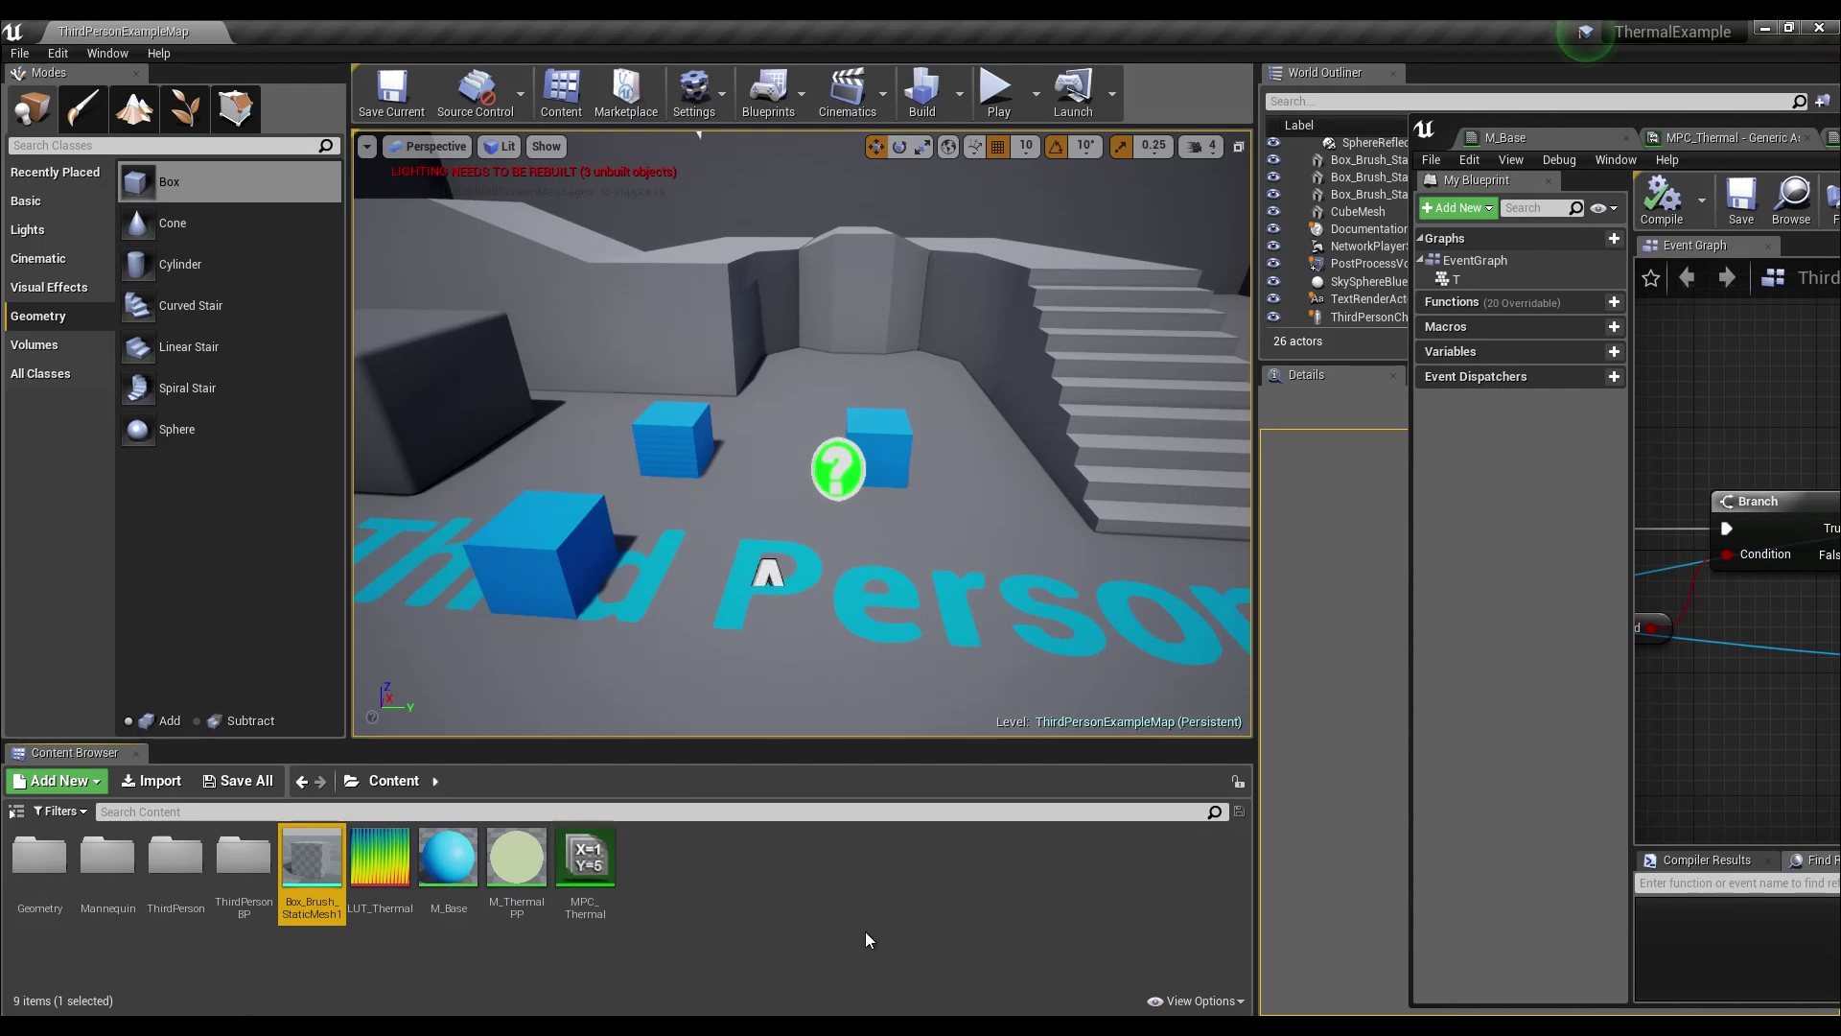
pyautogui.moveTo(594, 537)
pyautogui.mouseDown(button='right')
pyautogui.moveTo(460, 537)
pyautogui.moveTo(566, 547)
pyautogui.mouseUp(button='right')
pyautogui.press('w')
pyautogui.press('s')
pyautogui.moveTo(610, 622); pyautogui.dragTo(671, 627, button='right')
pyautogui.press('w')
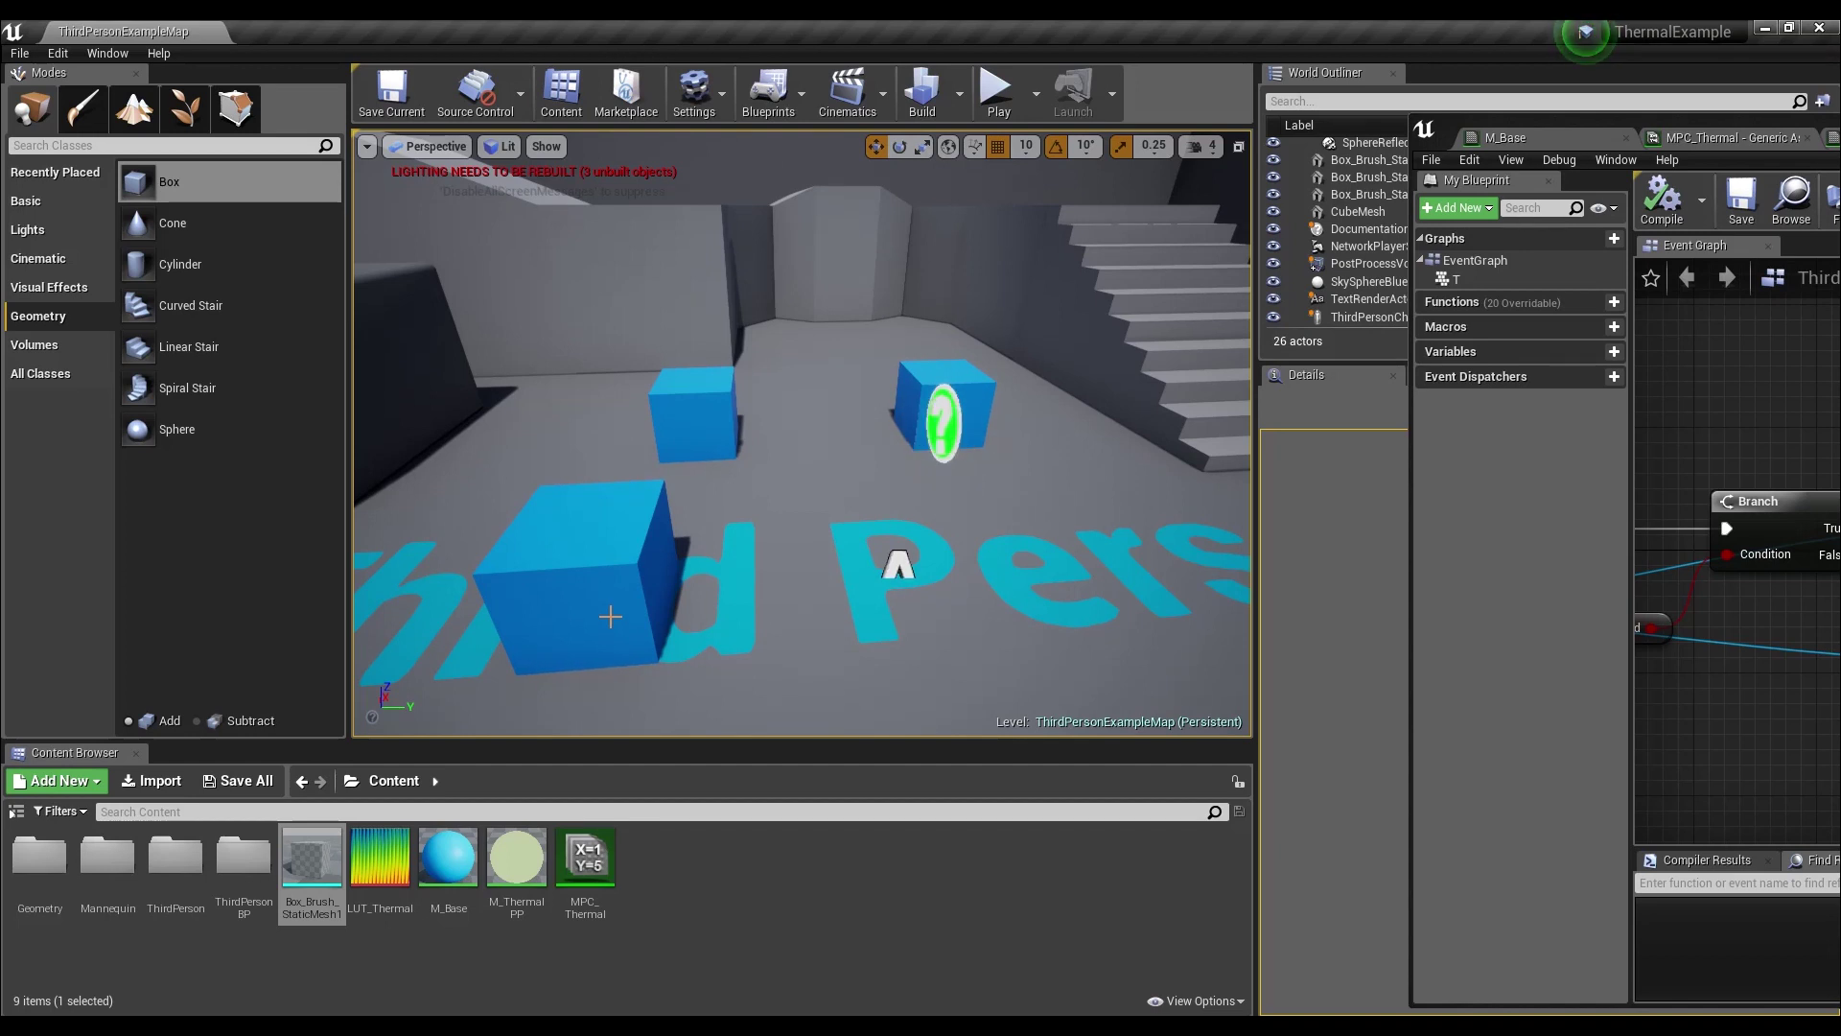
pyautogui.click(583, 585)
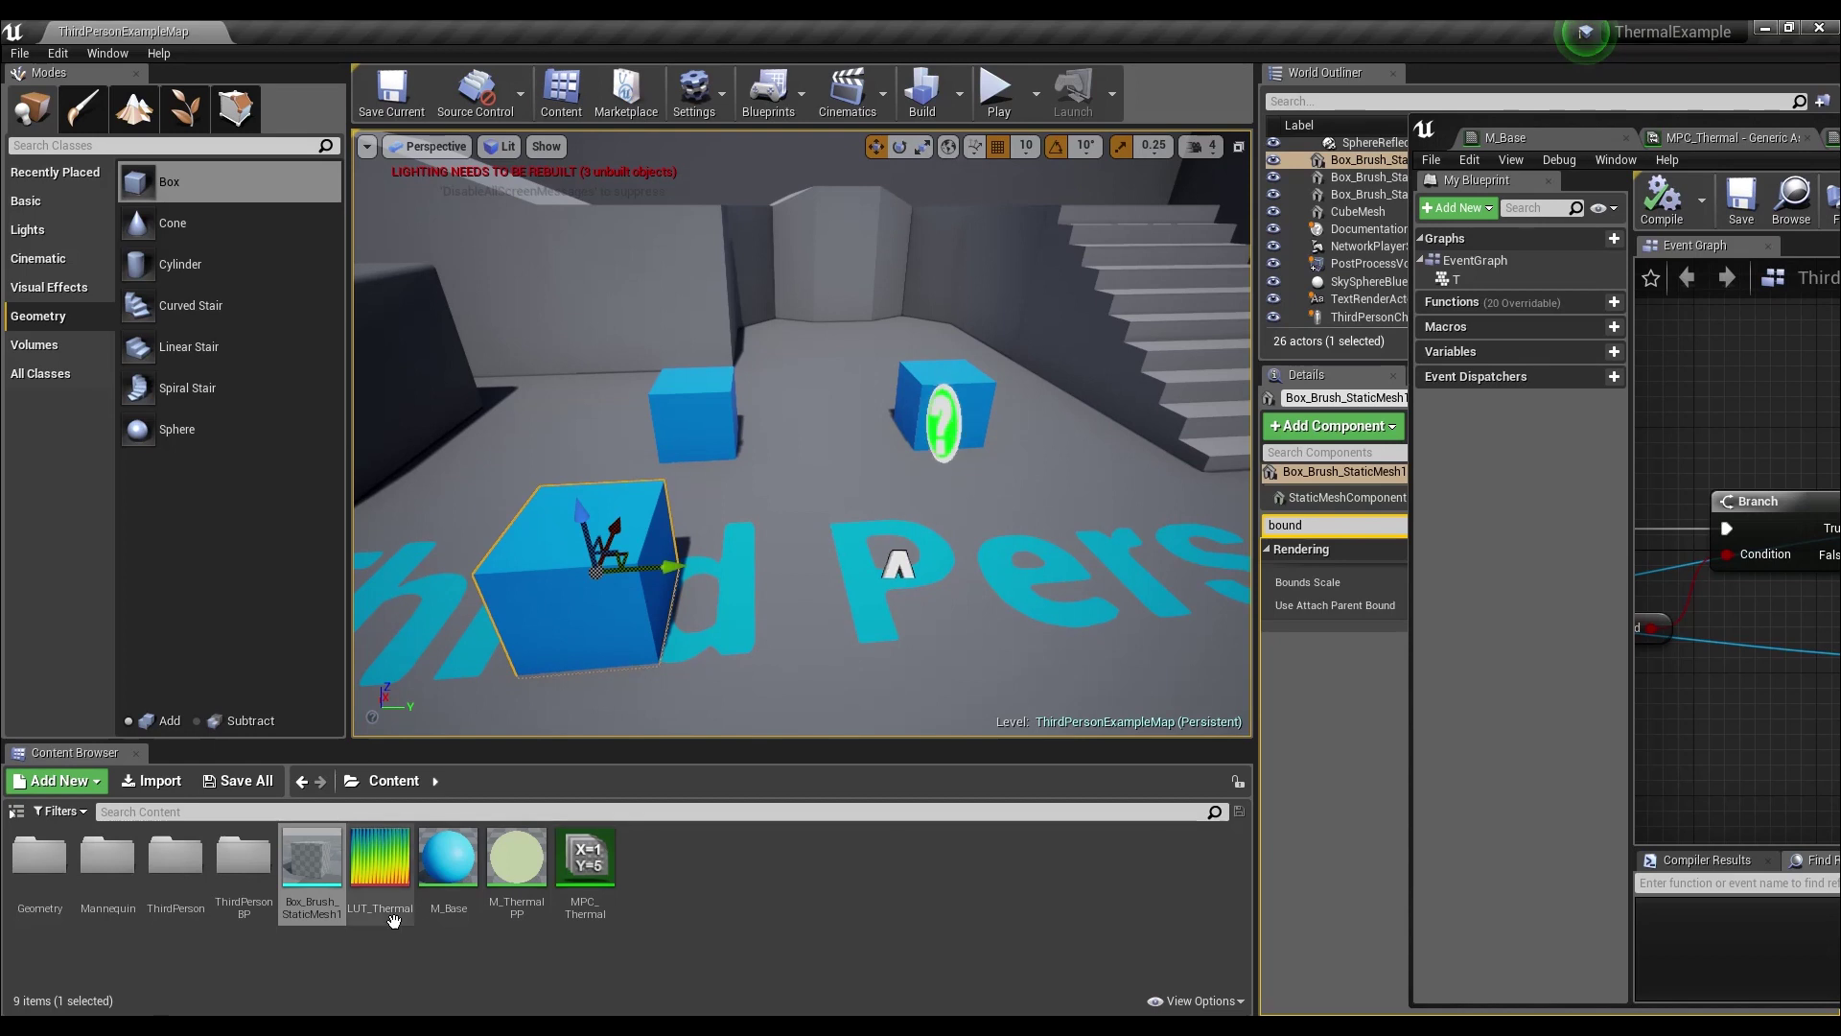
# - Open the Box_Brush_StaticMesh1 asset in its mesh editor for inspection, close it again, and move the editor window aside
pyautogui.doubleClick(308, 878)
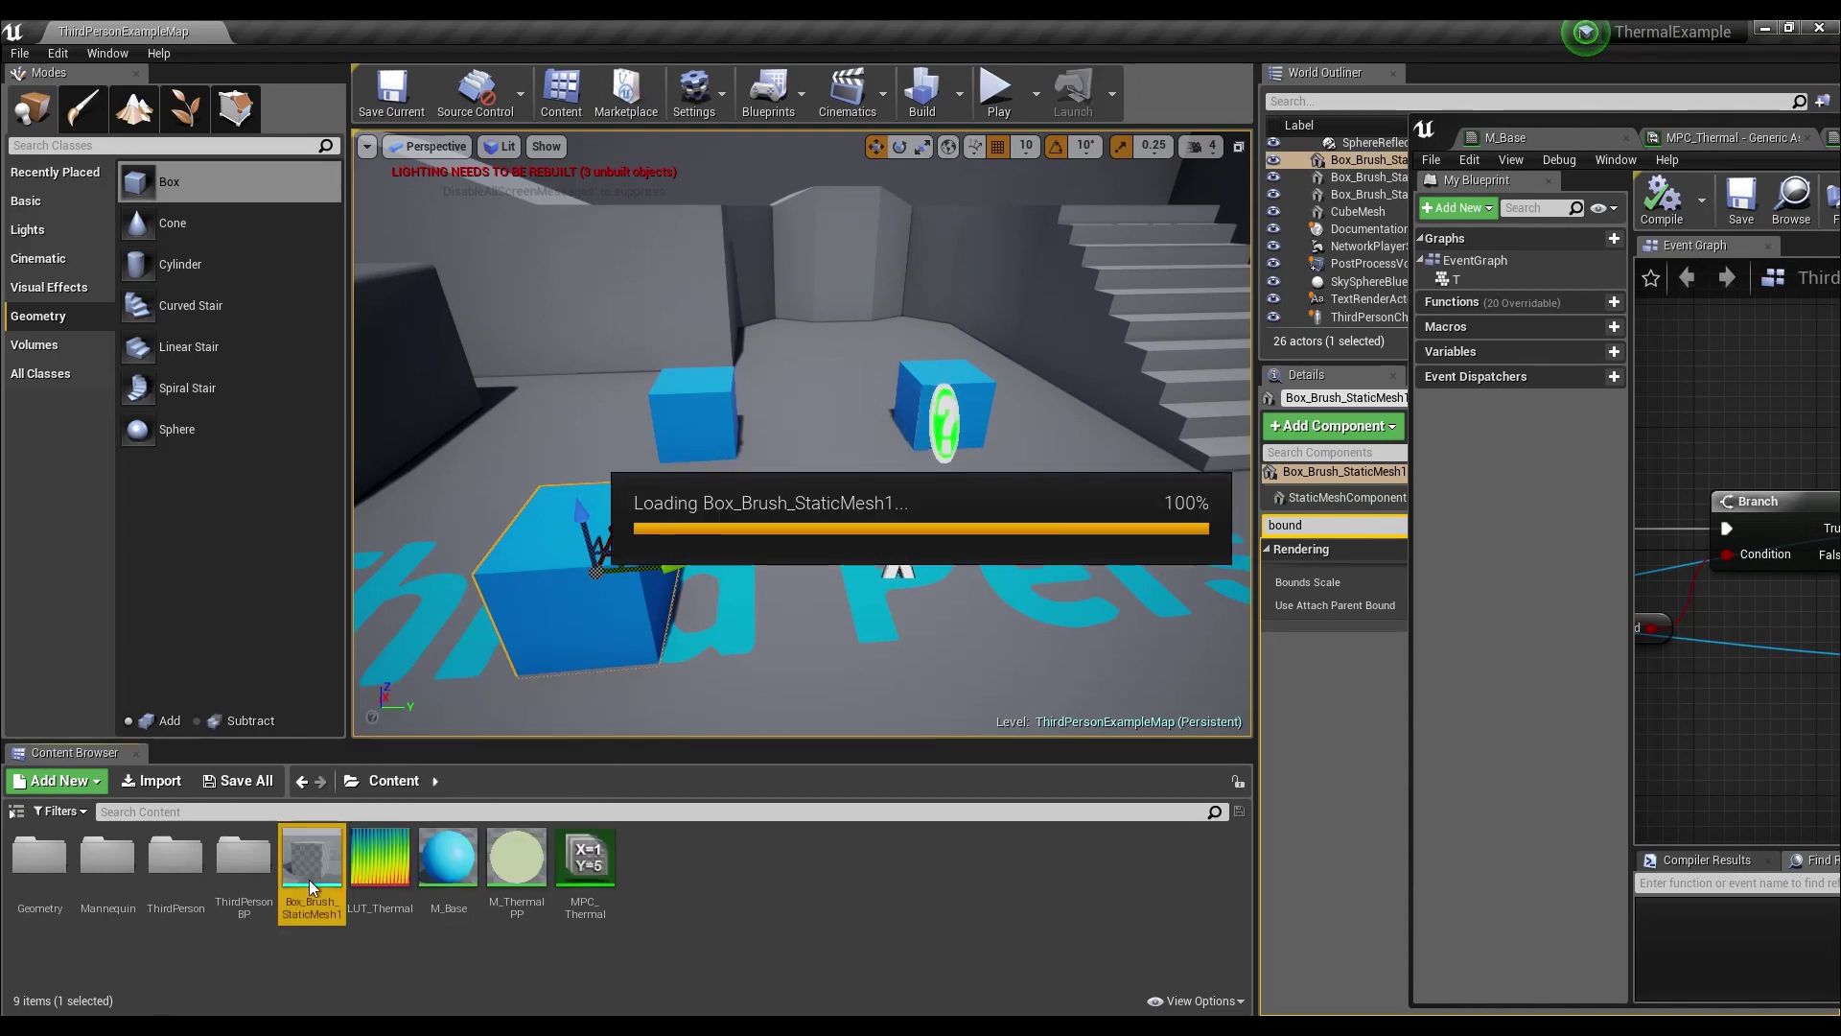
pyautogui.moveTo(1840, 131); pyautogui.dragTo(1592, 96)
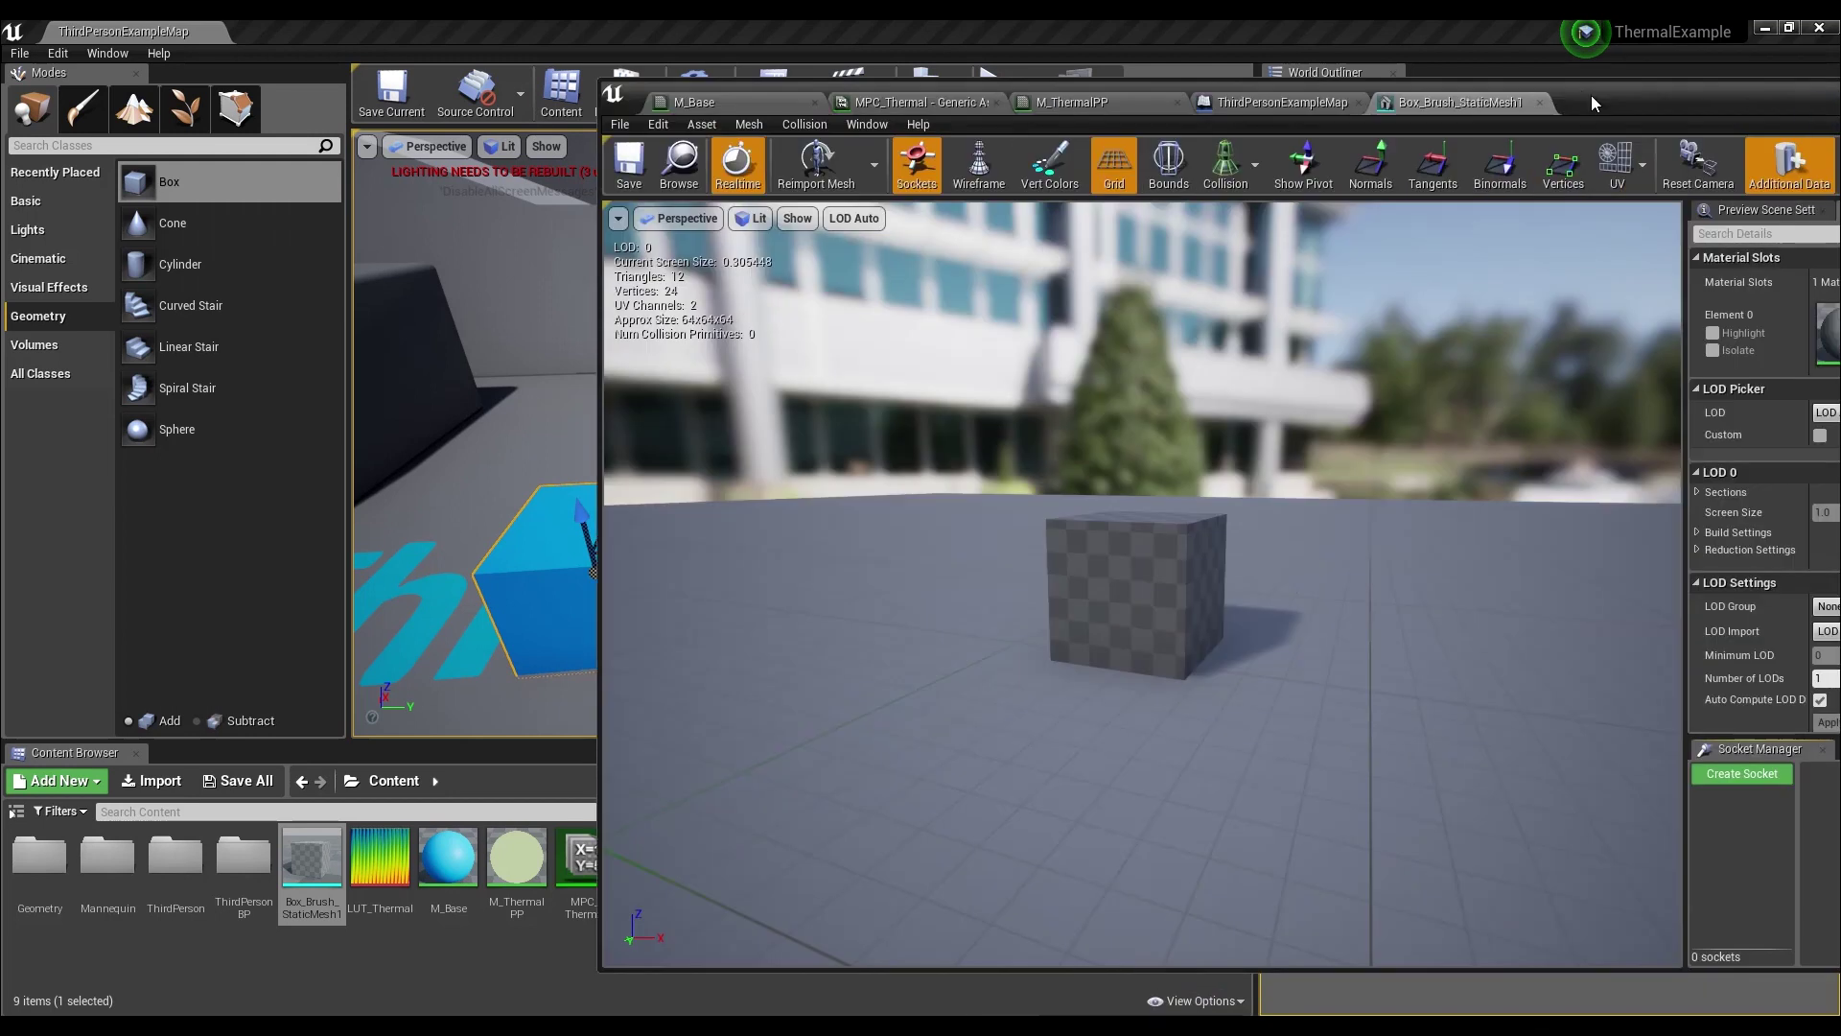
pyautogui.click(1540, 102)
pyautogui.moveTo(1440, 102); pyautogui.dragTo(1840, 108)
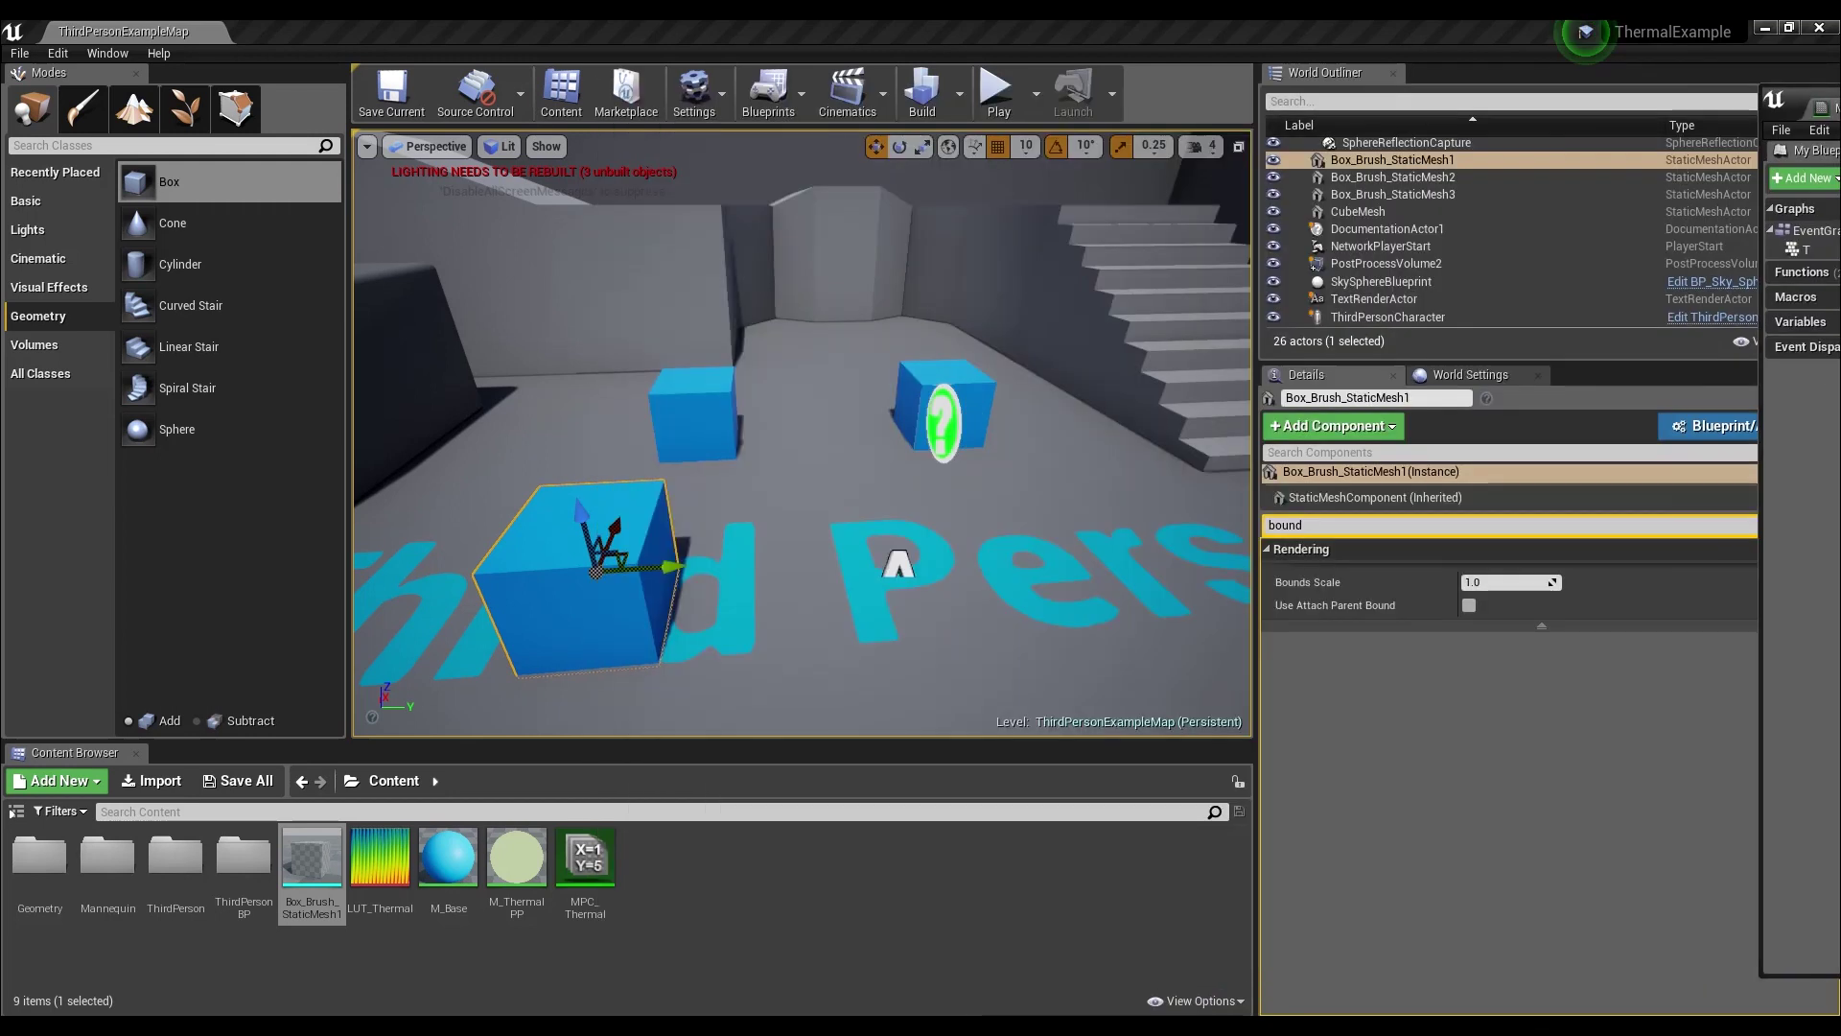
# - Create a blueprint named BP_Box from the Box_Brush_StaticMesh1 asset in the Blueprints folder
pyautogui.rightClick(305, 896)
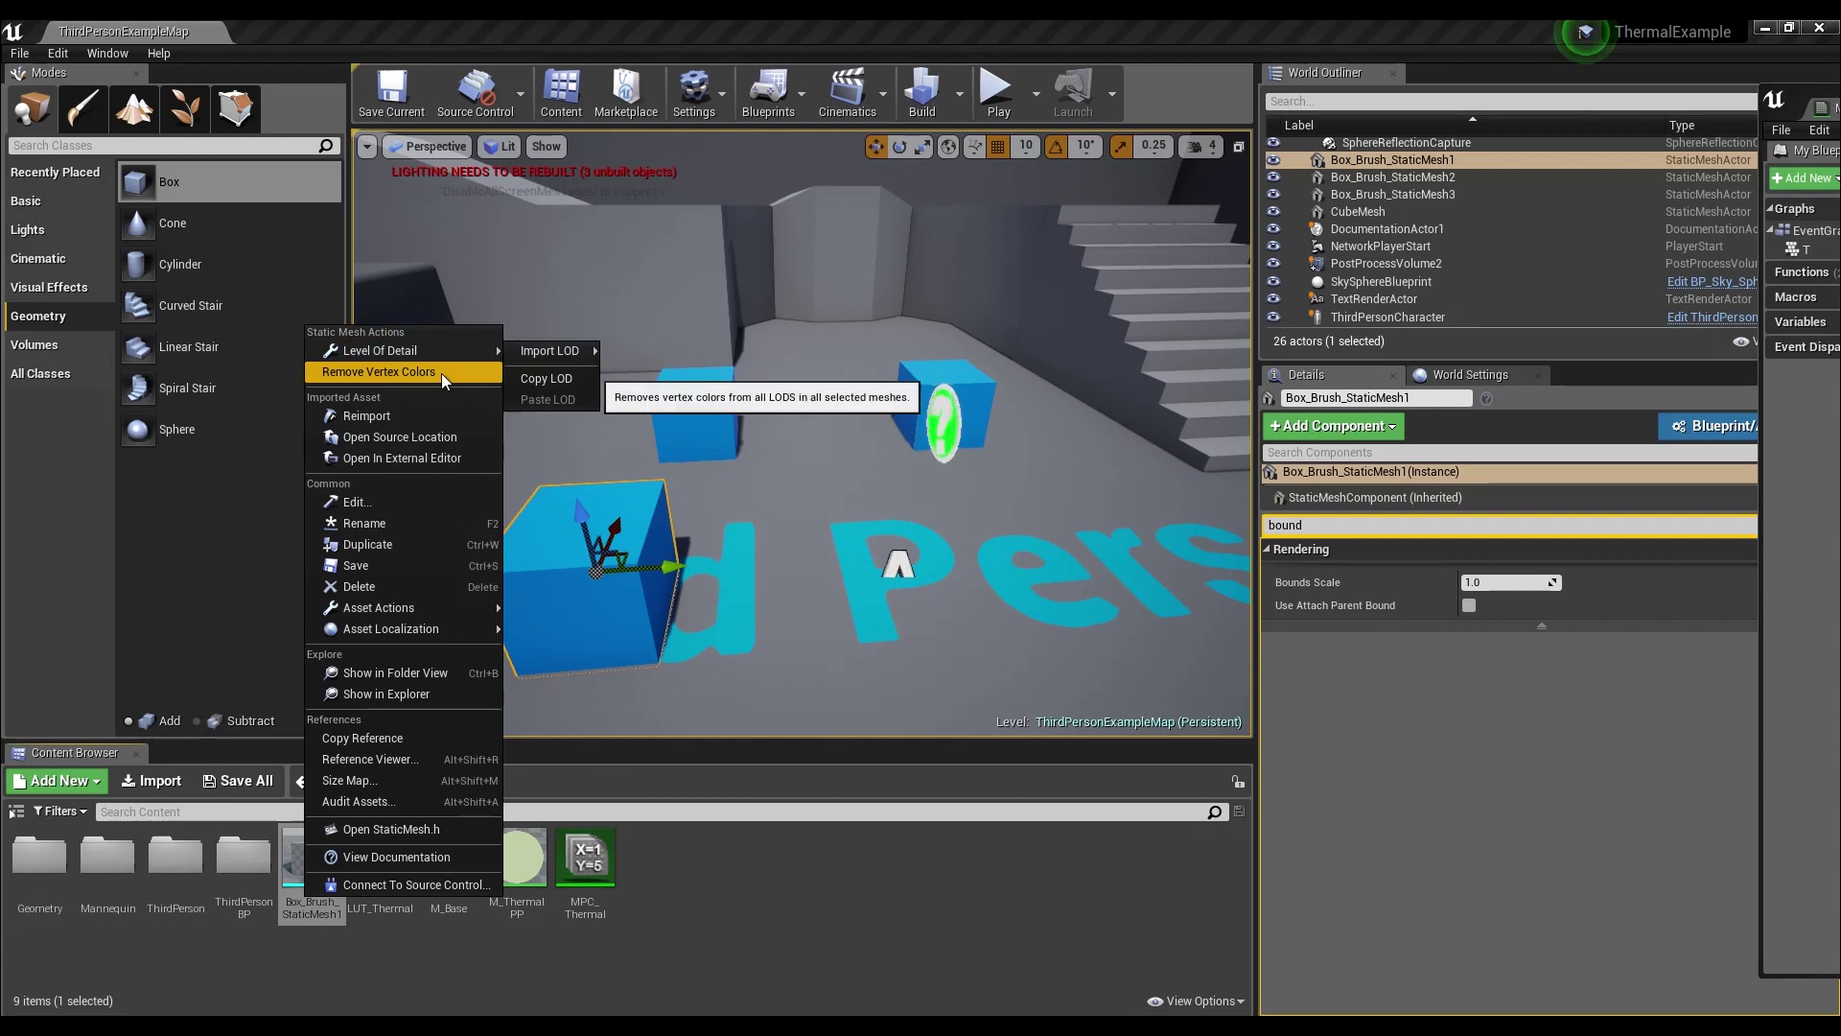
pyautogui.moveTo(456, 612)
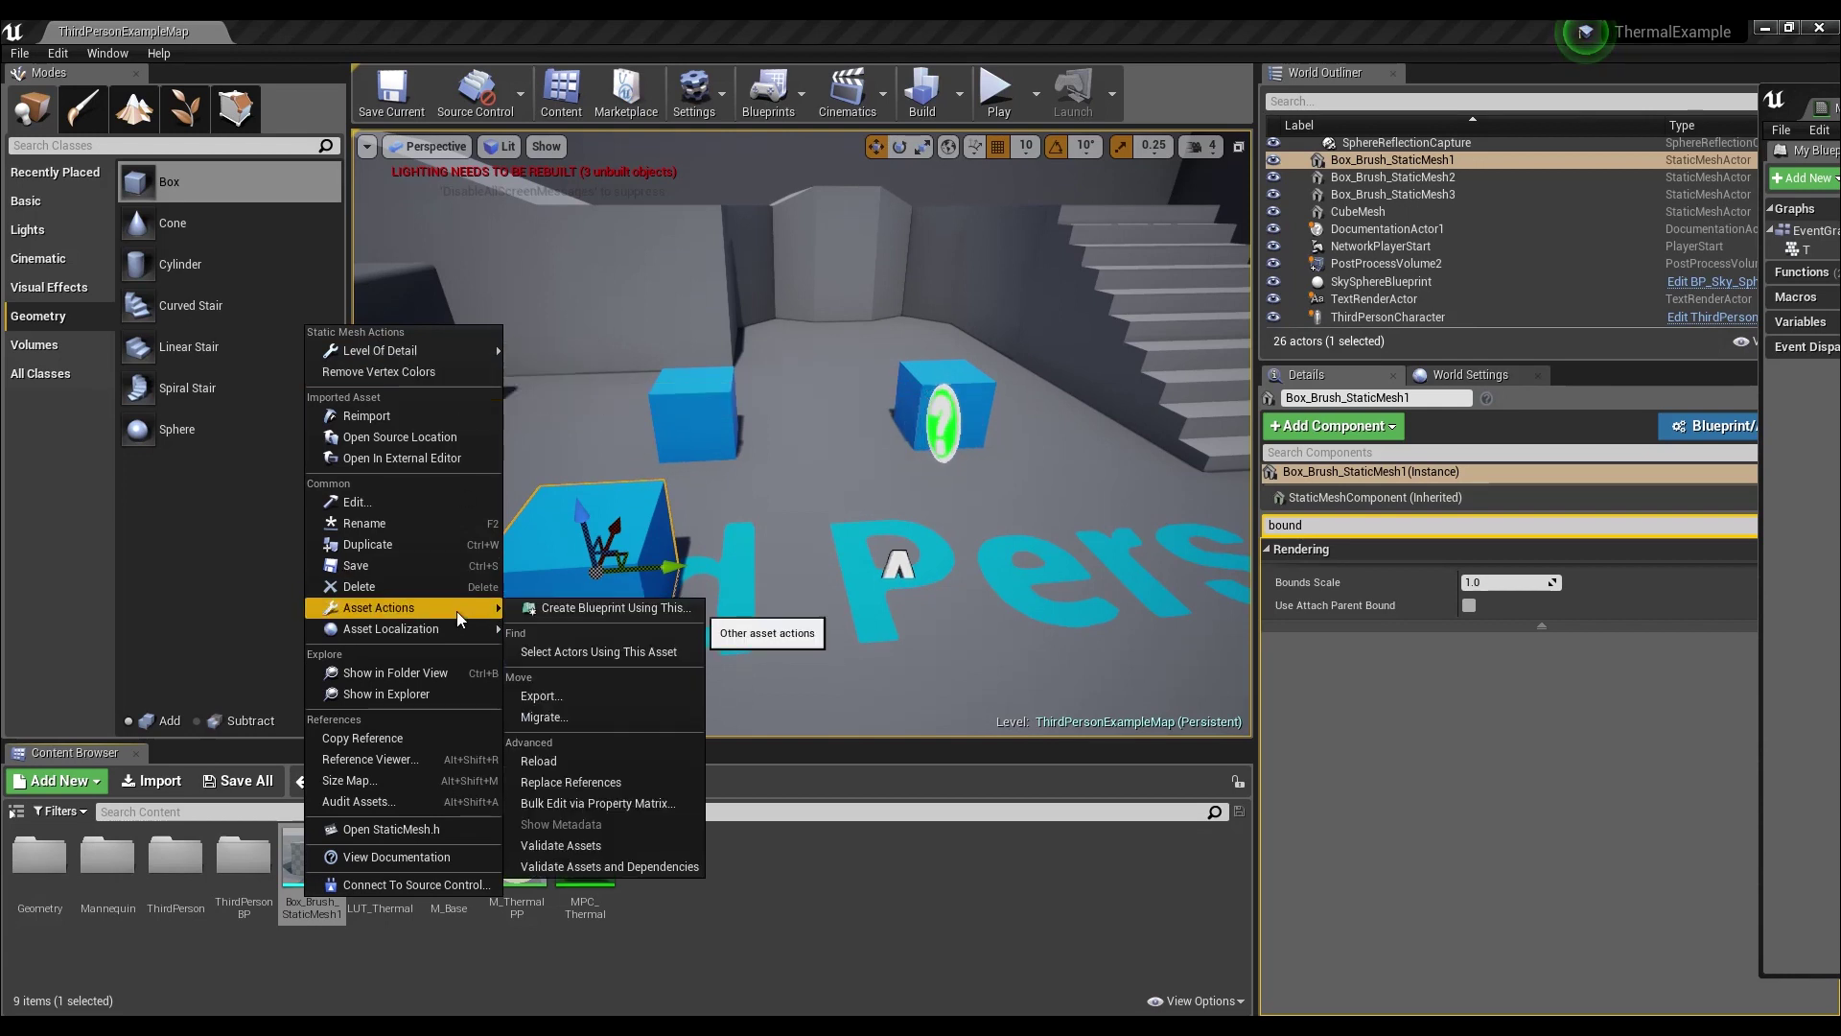
pyautogui.click(635, 608)
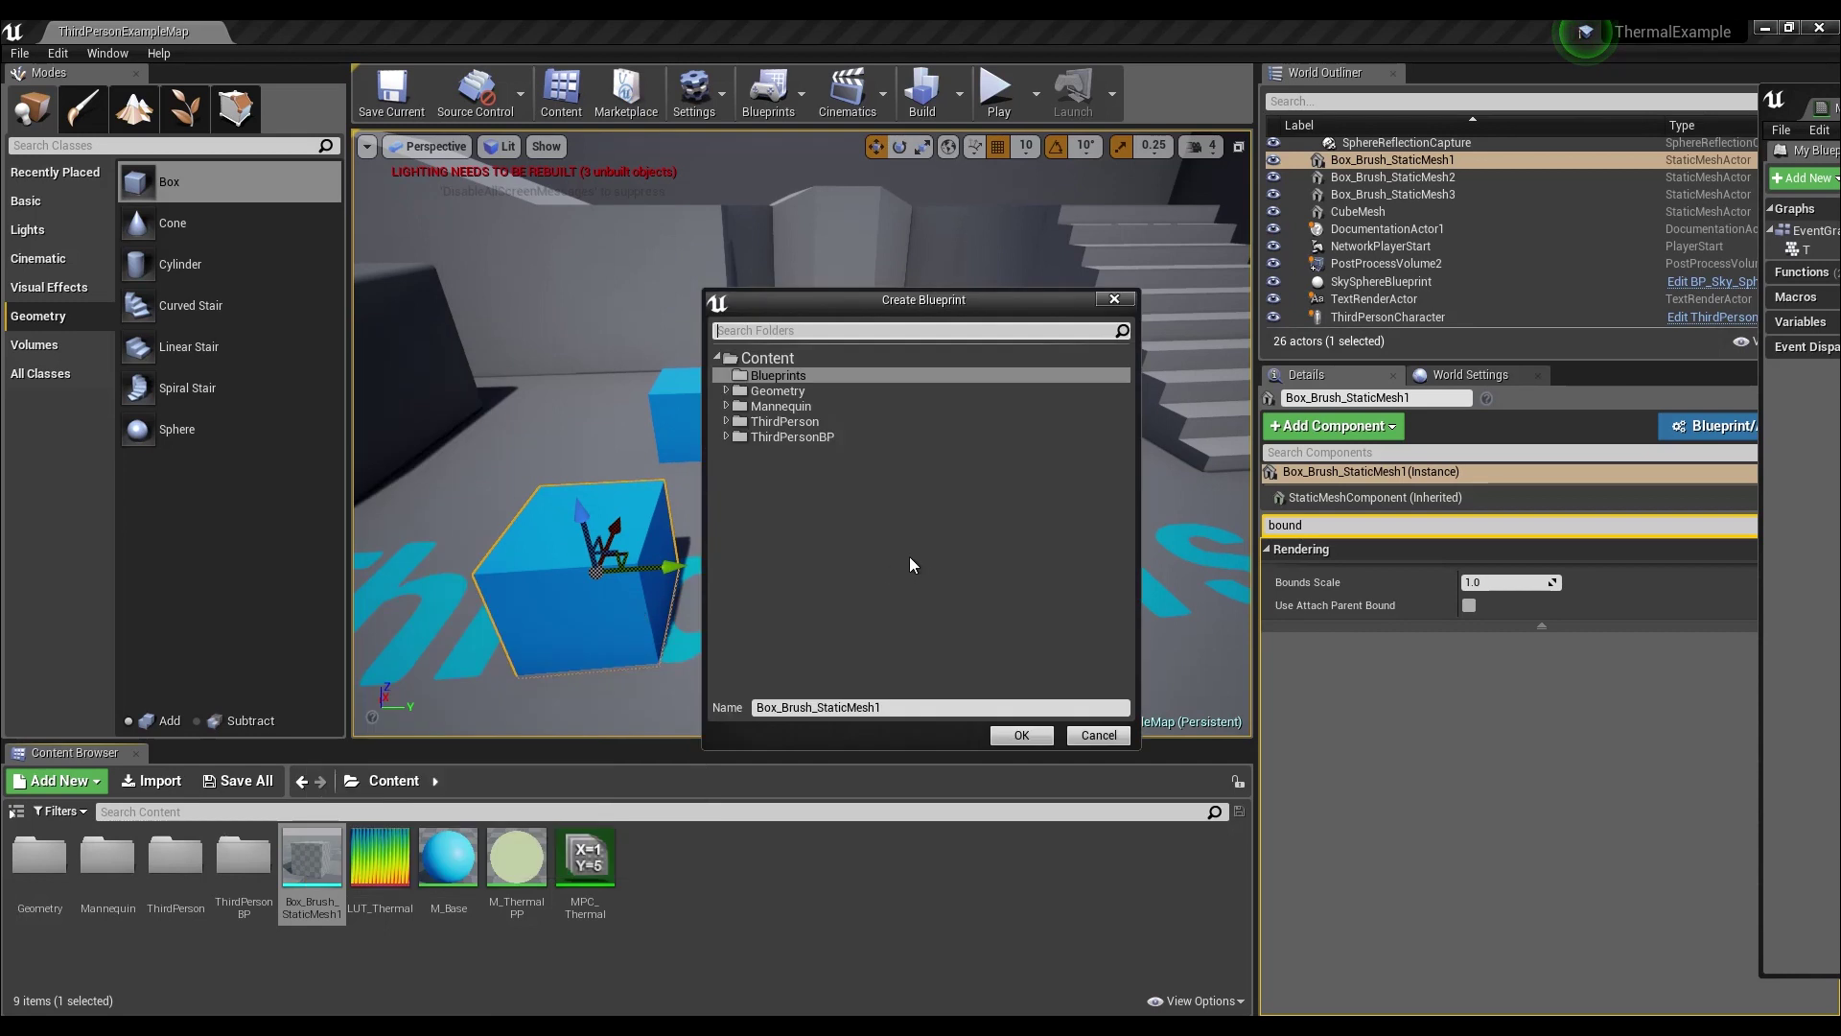
pyautogui.moveTo(919, 709); pyautogui.dragTo(666, 676)
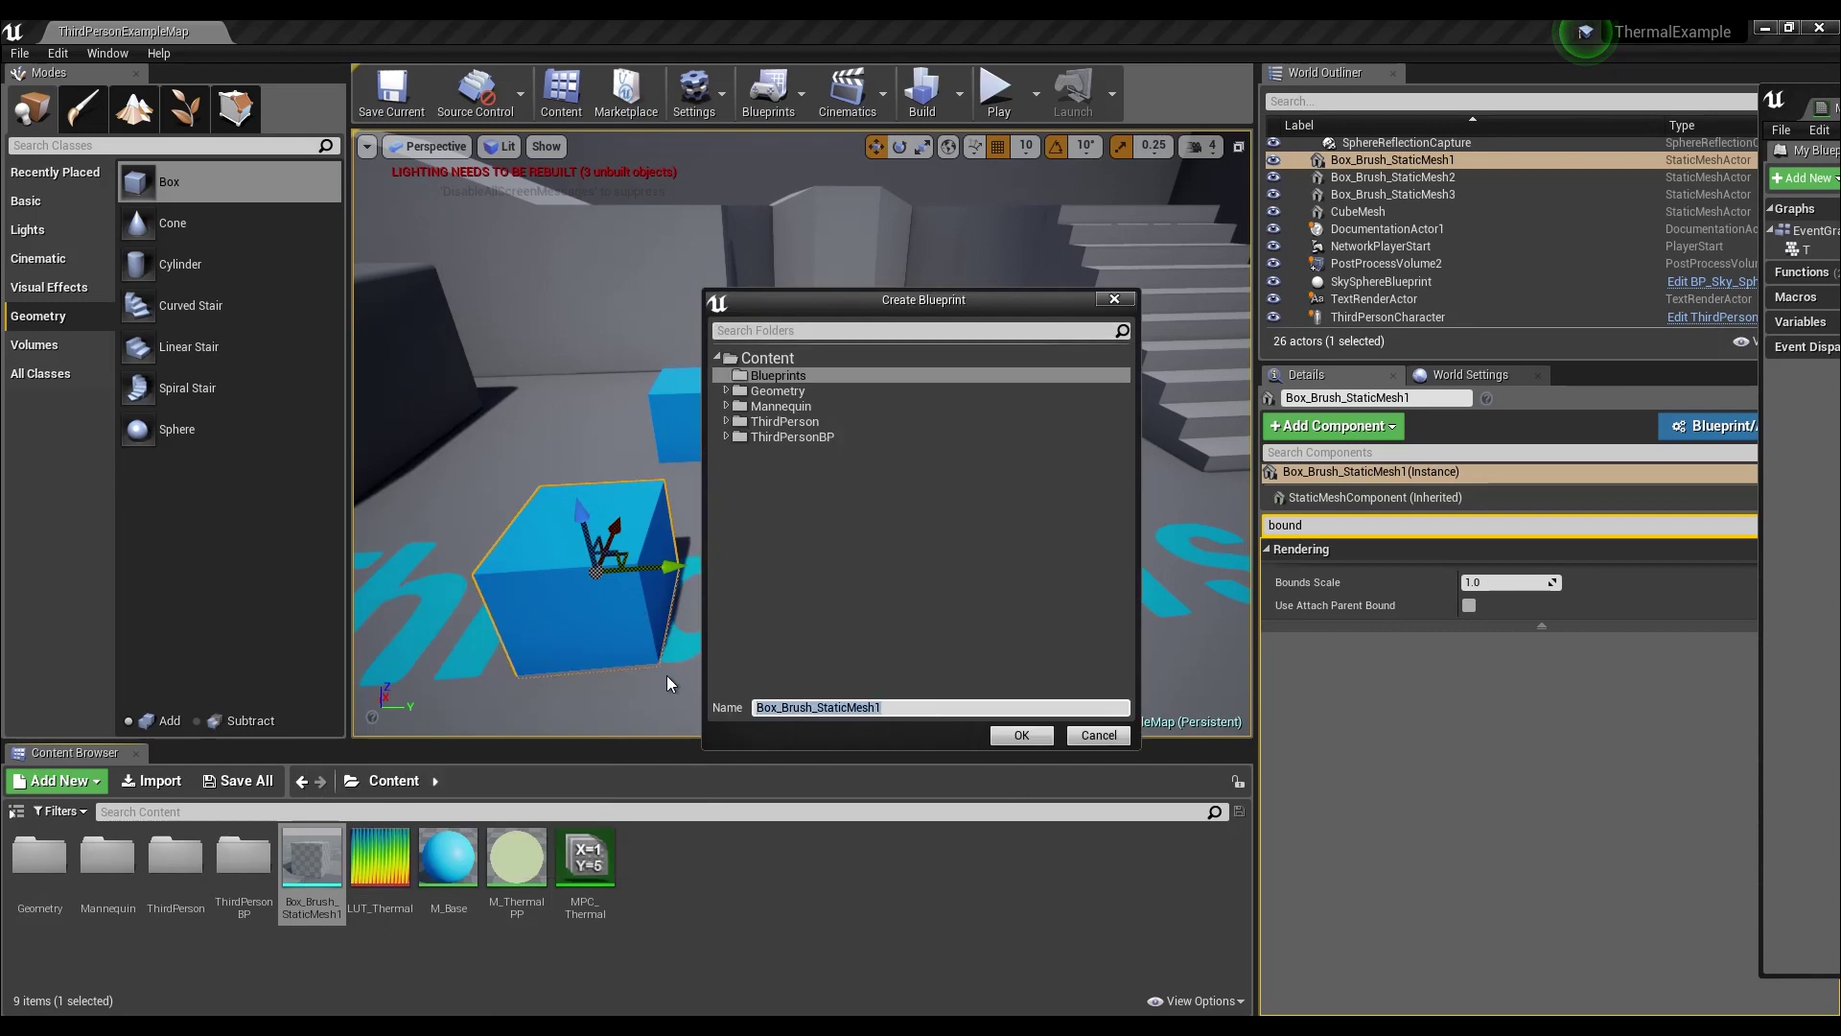
pyautogui.write('BP_Box')
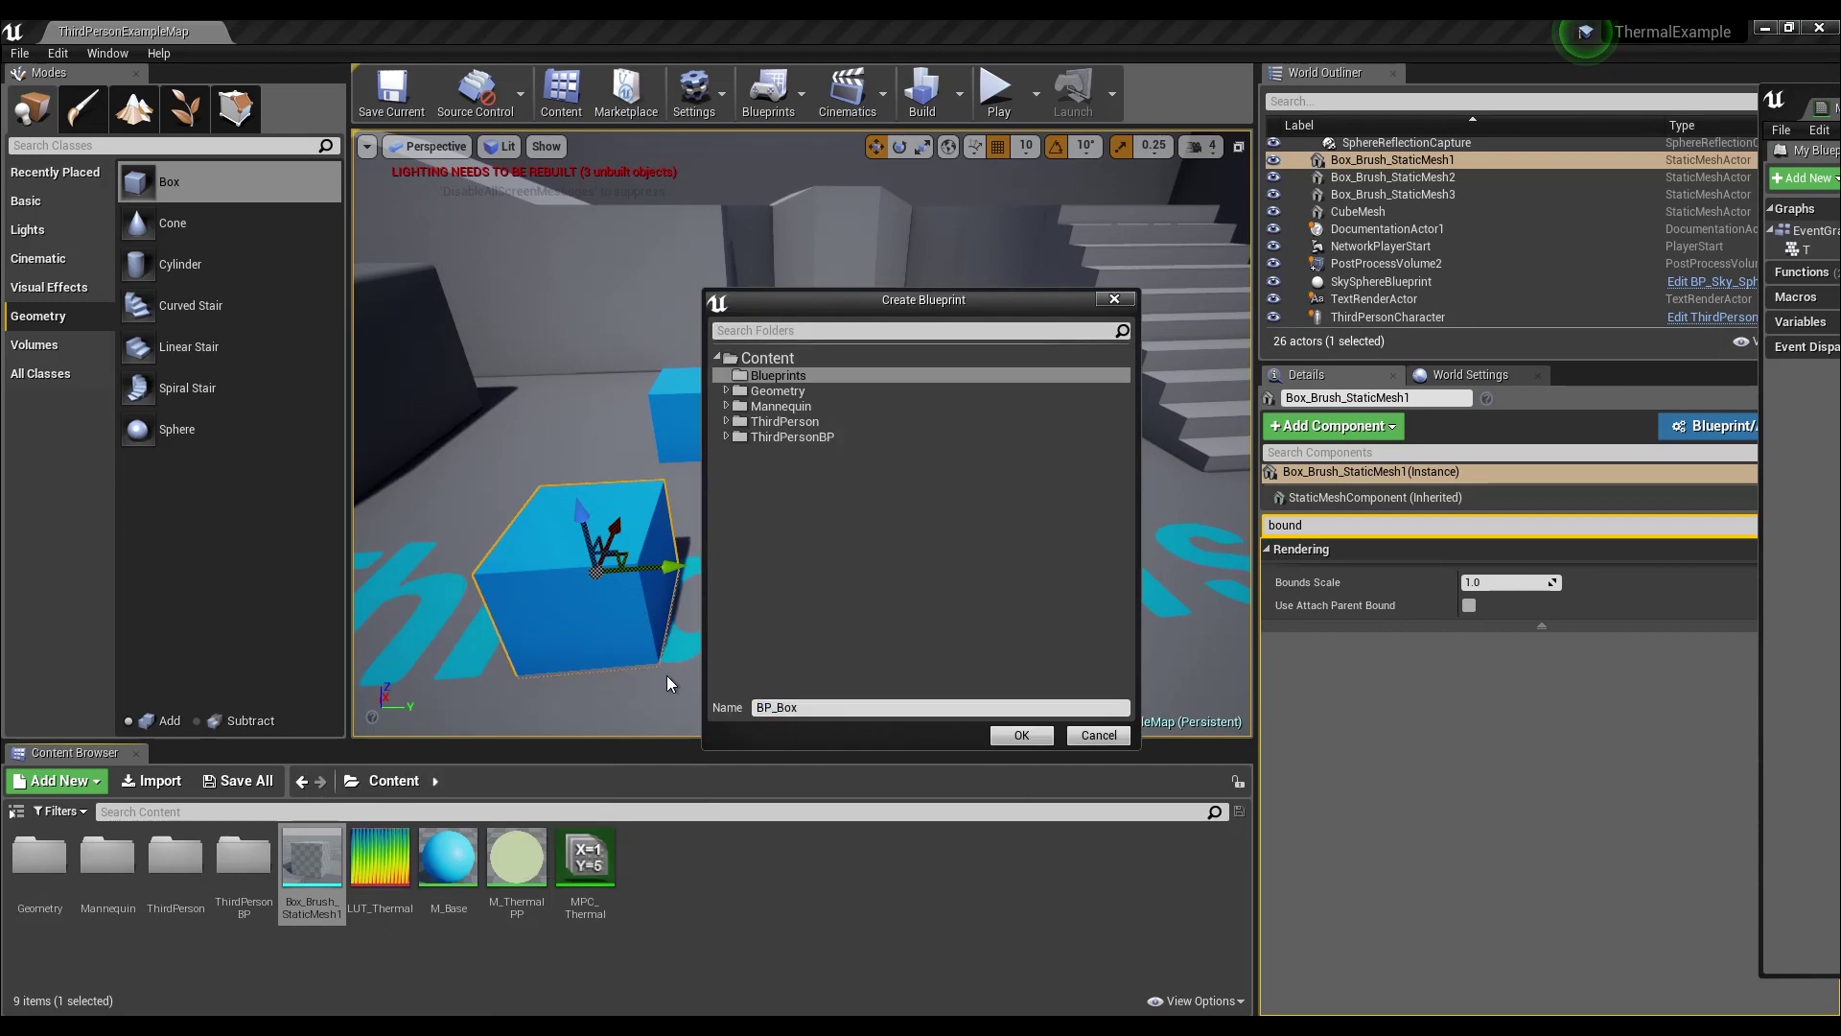
pyautogui.click(1033, 729)
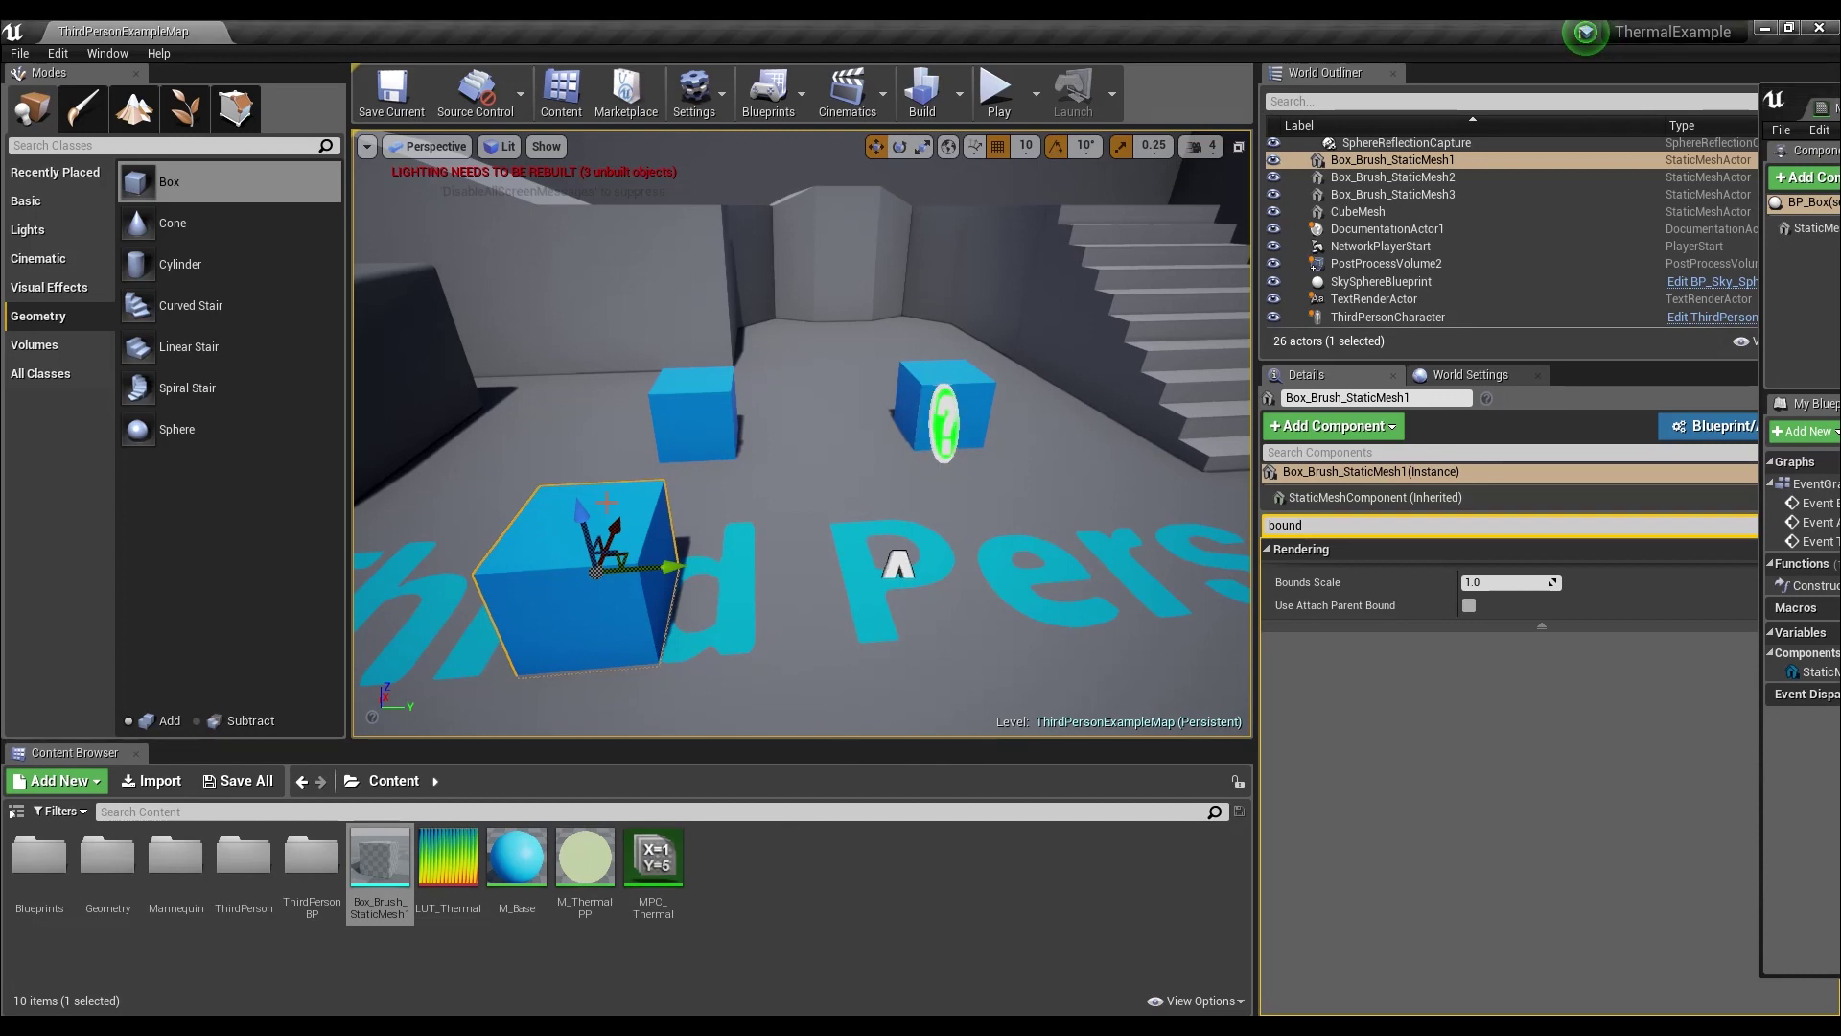
# - Delete the three blue Box_Brush_StaticMesh cubes from the level
pyautogui.press('Delete')
pyautogui.click(720, 422)
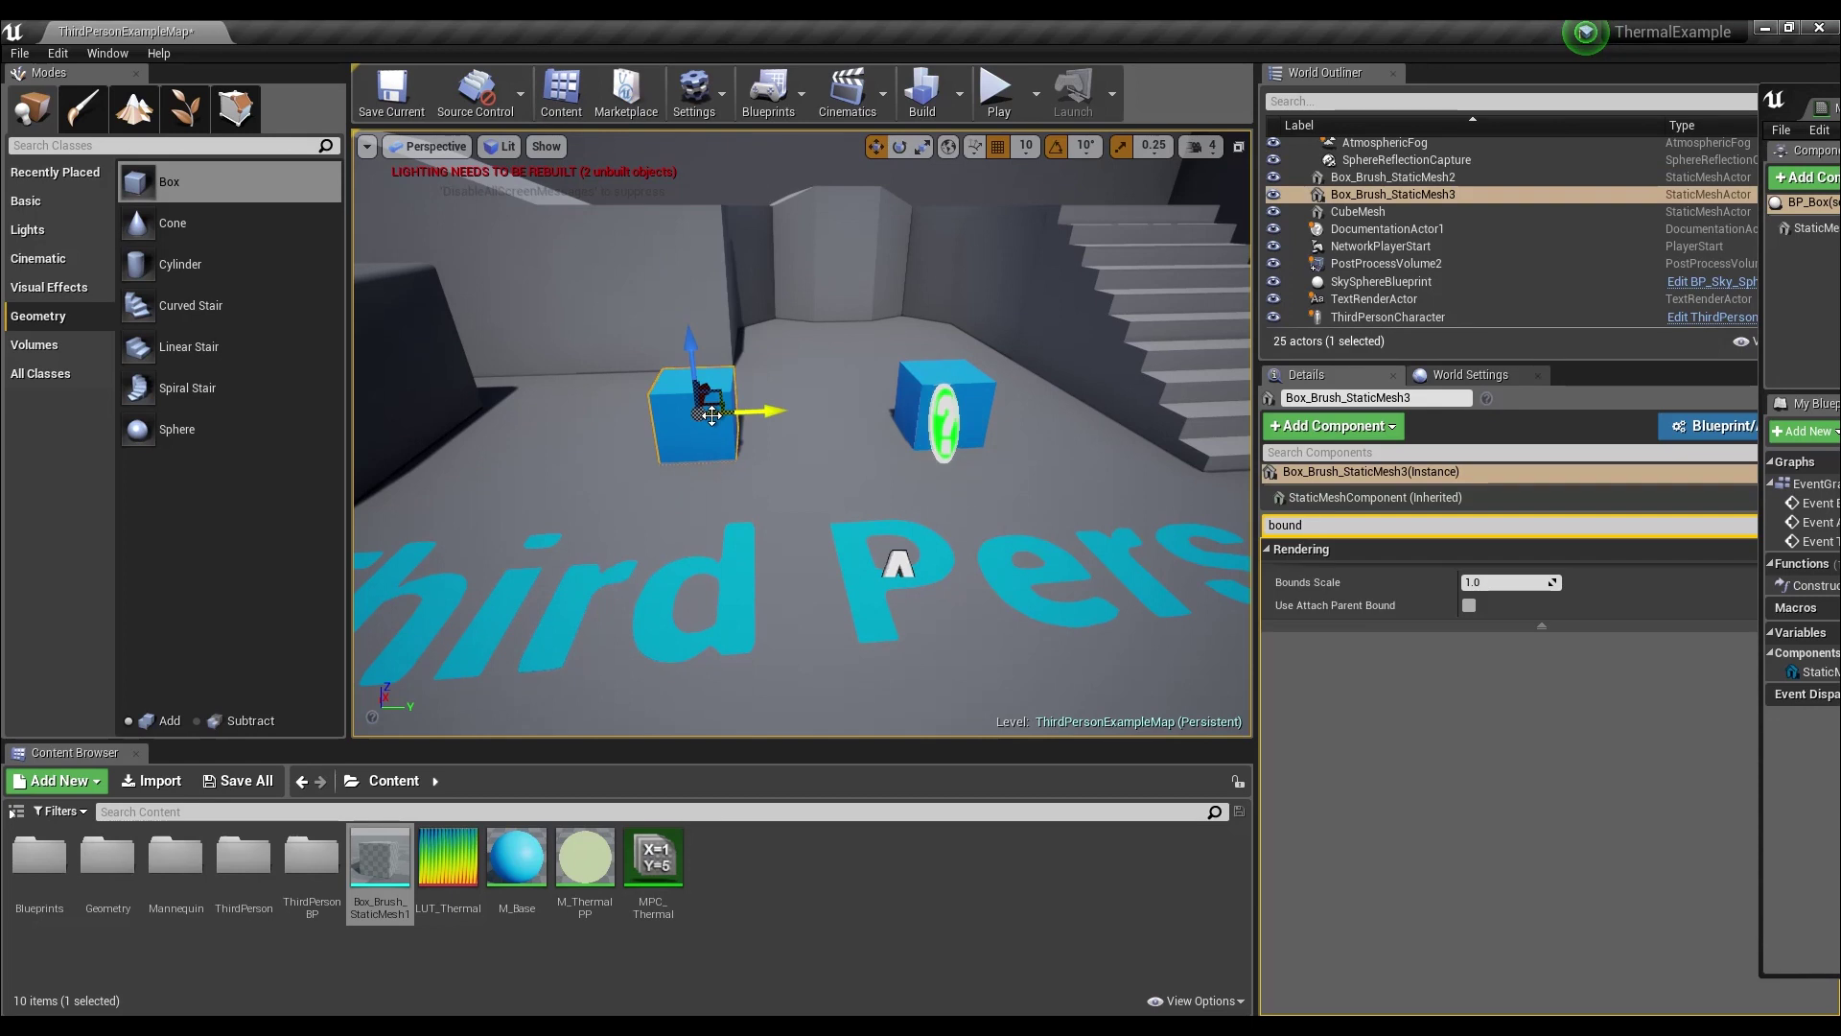
pyautogui.press('Delete')
pyautogui.click(964, 403)
pyautogui.press('Delete')
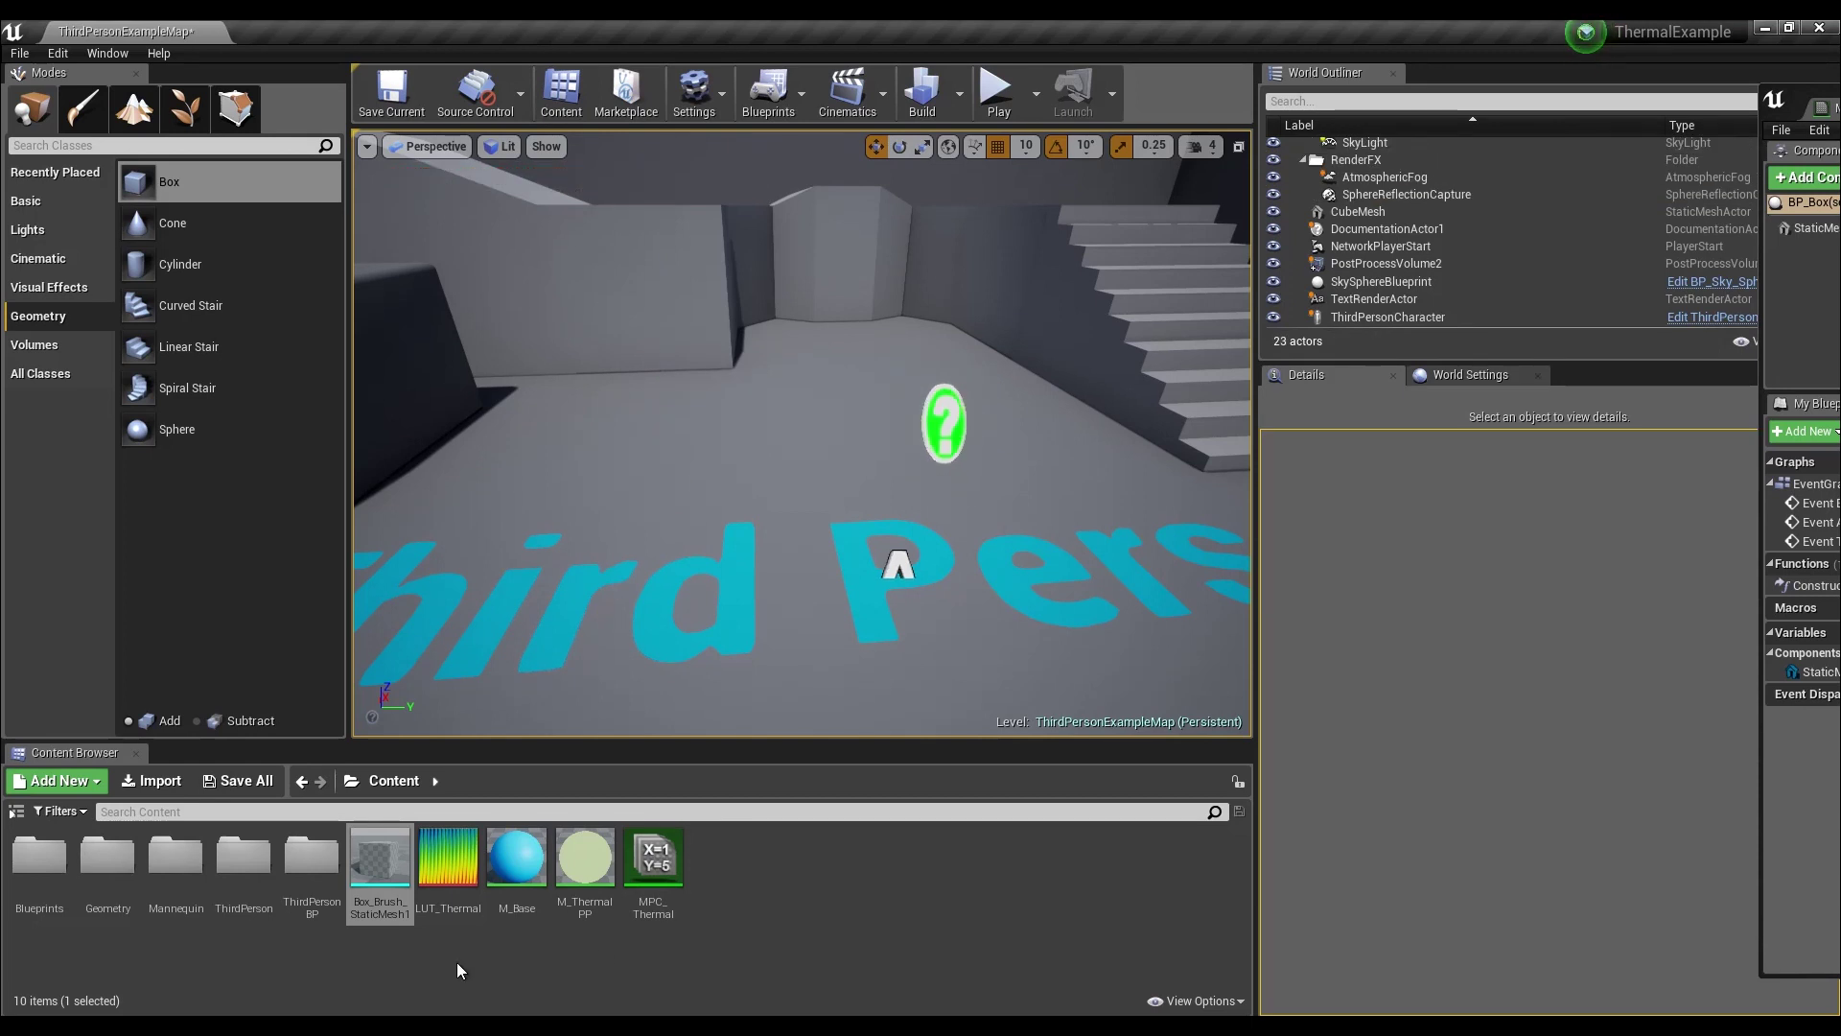
# - Open the Blueprints content folder, place a trial BP_Box near the Third Person floor text, and delete that instance again
pyautogui.doubleClick(39, 857)
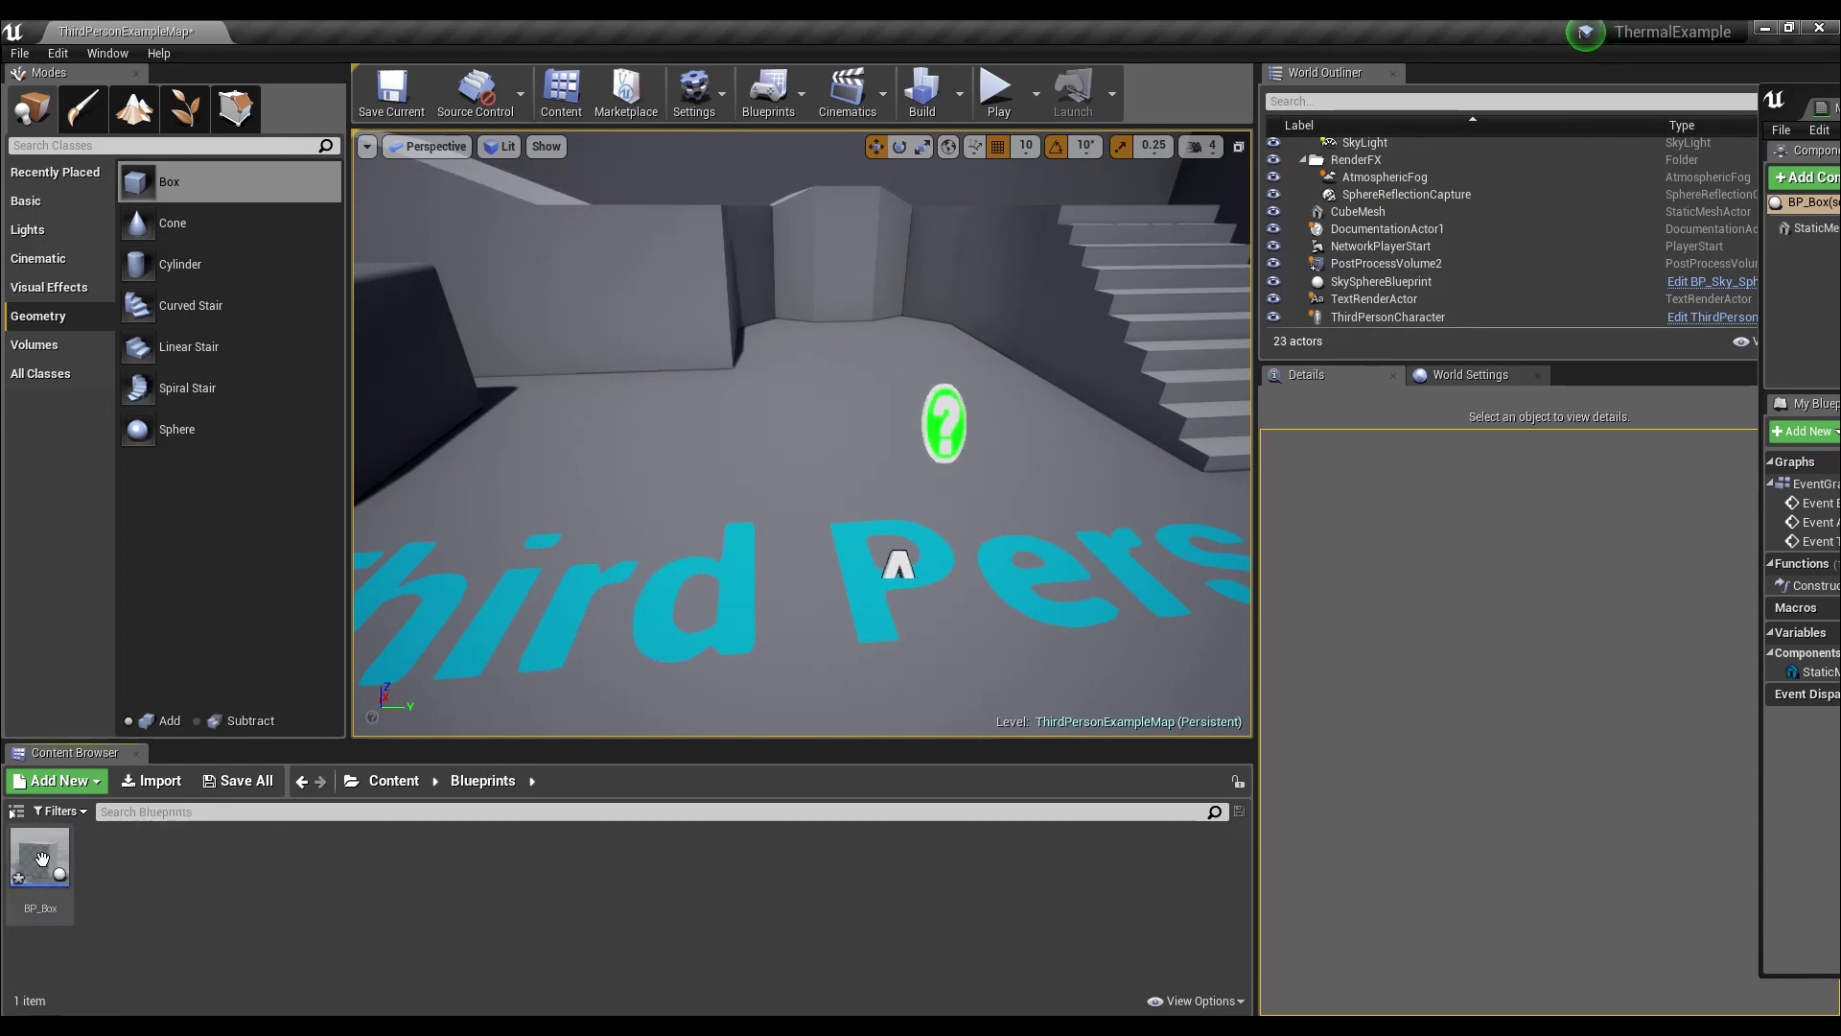
pyautogui.moveTo(40, 856); pyautogui.dragTo(611, 534)
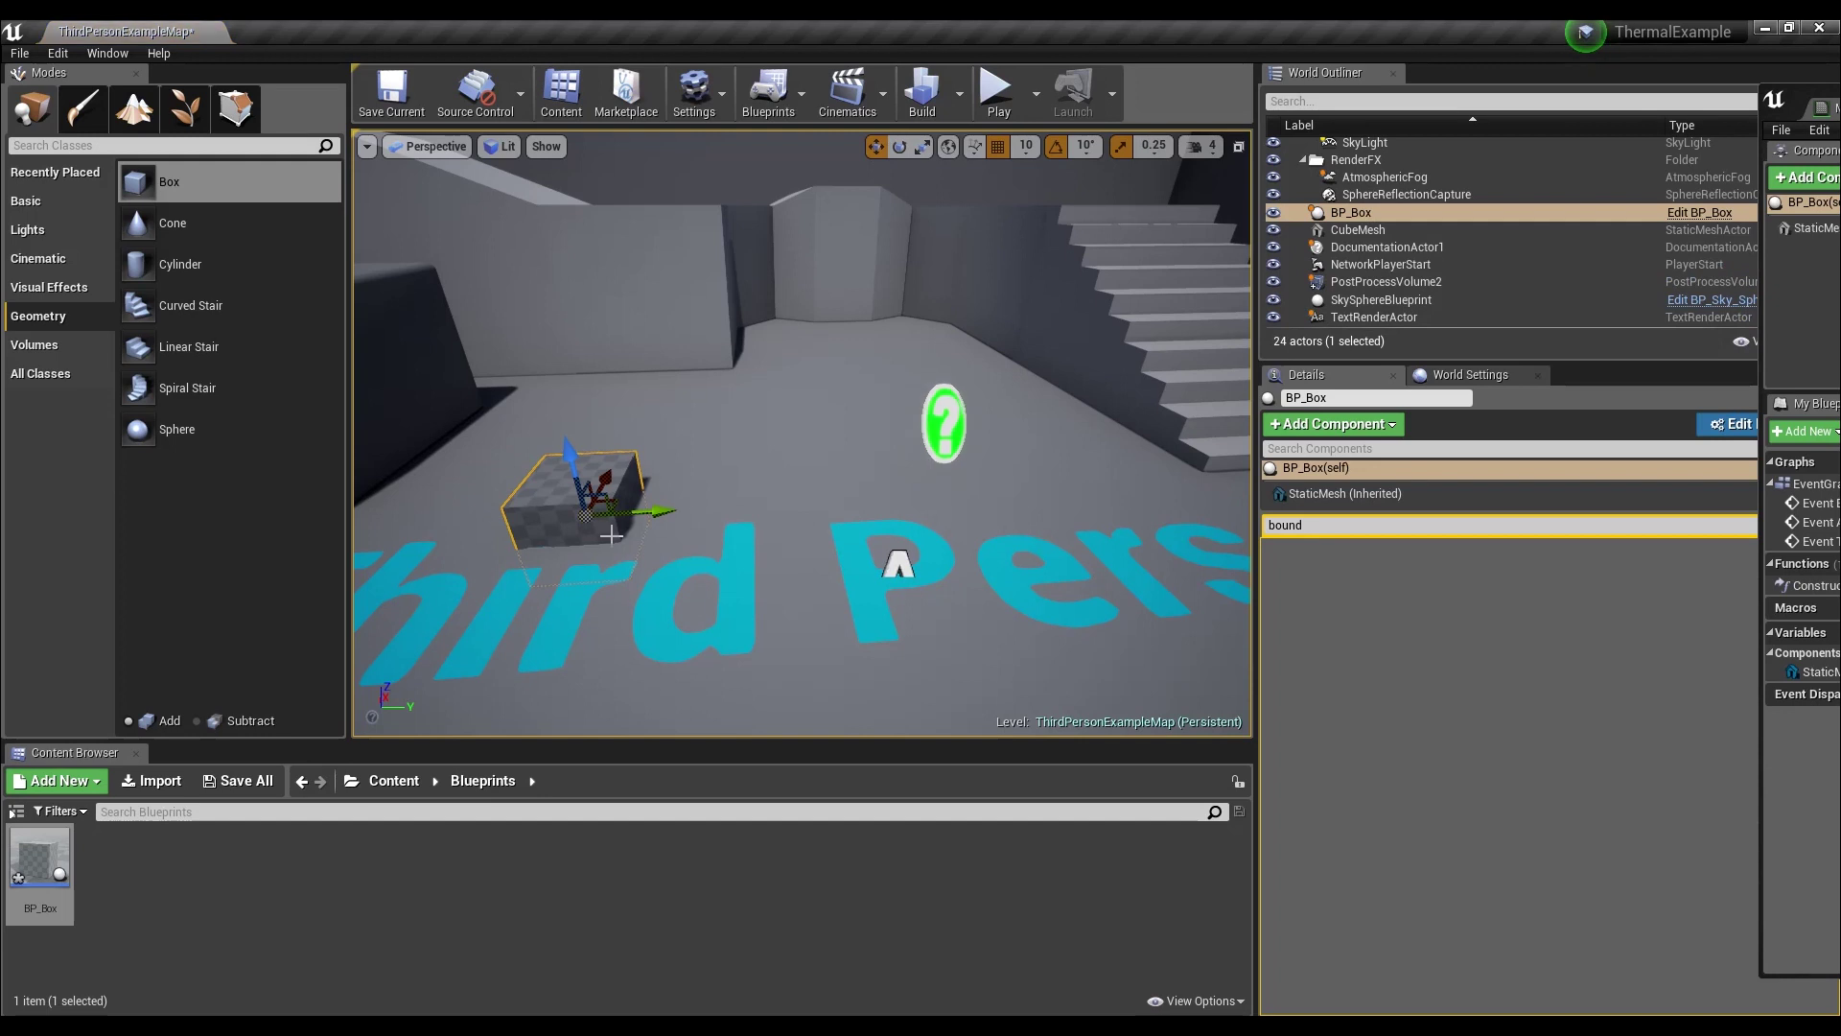
pyautogui.press('Delete')
# - Assign the M_Base material to Element 0 of BP_Box's StaticMesh component, and compile and save the blueprint
pyautogui.click(39, 864)
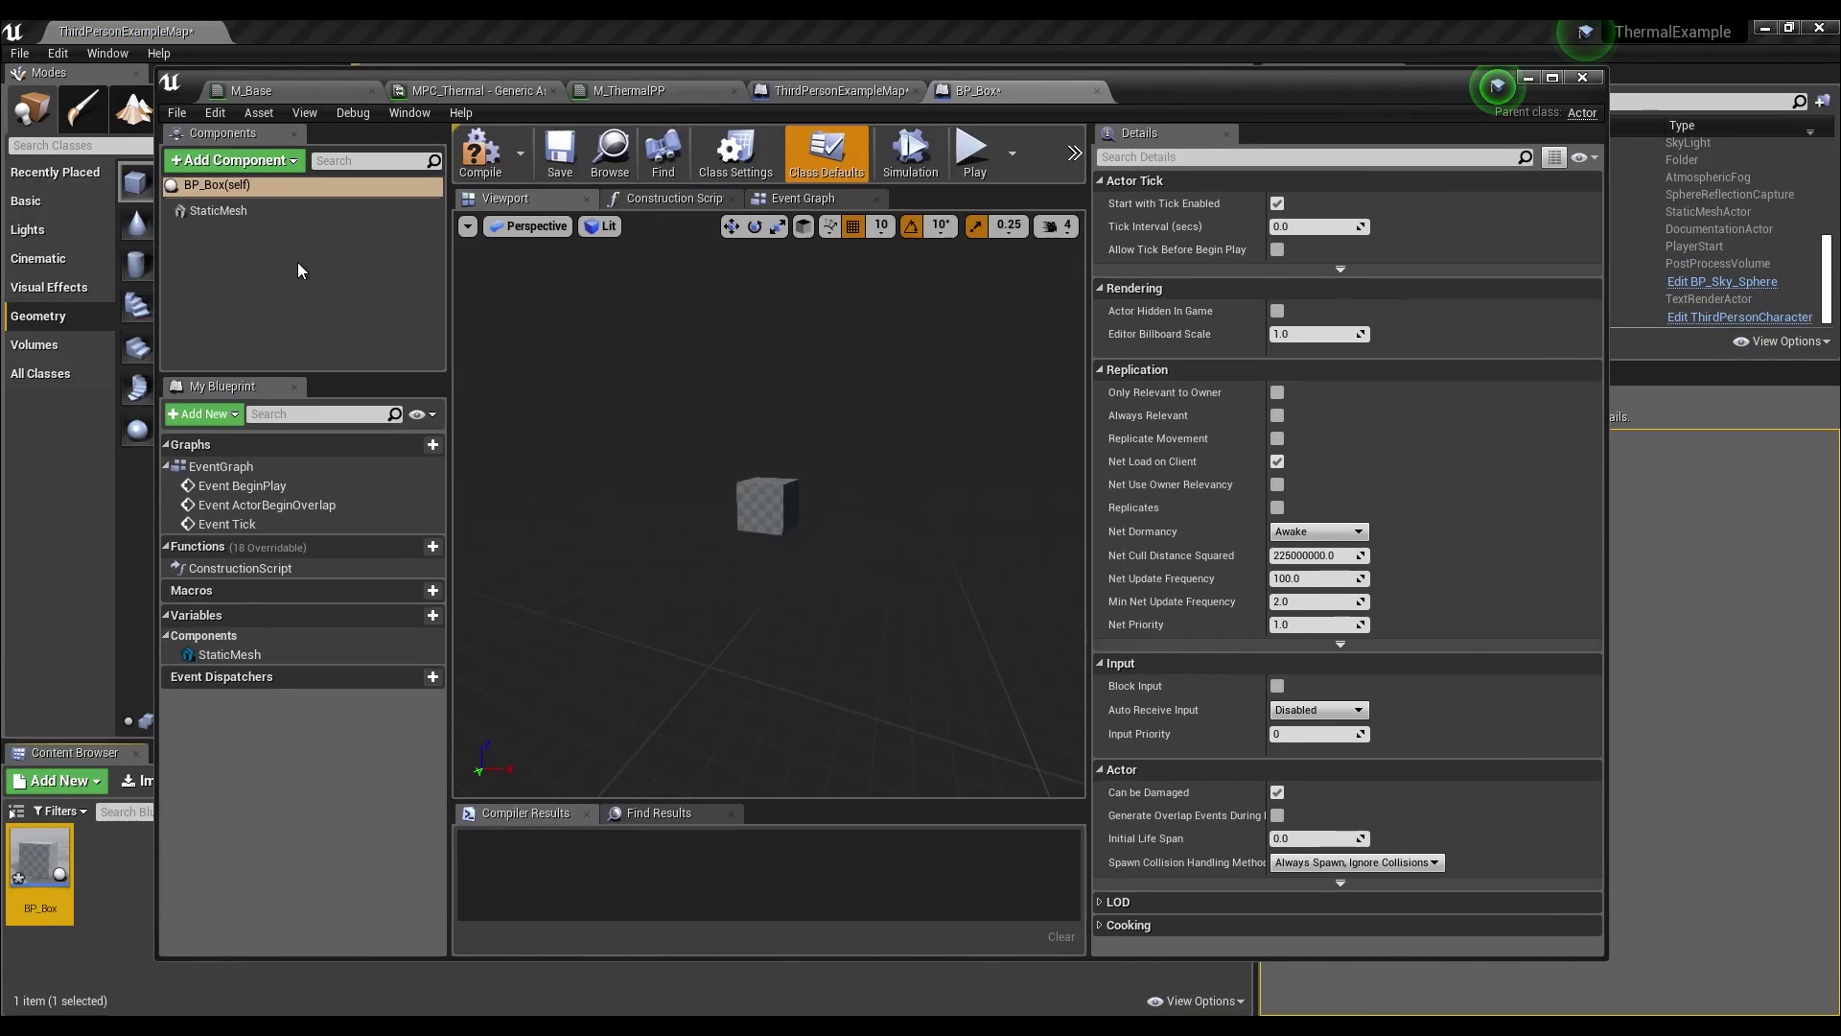
pyautogui.click(263, 215)
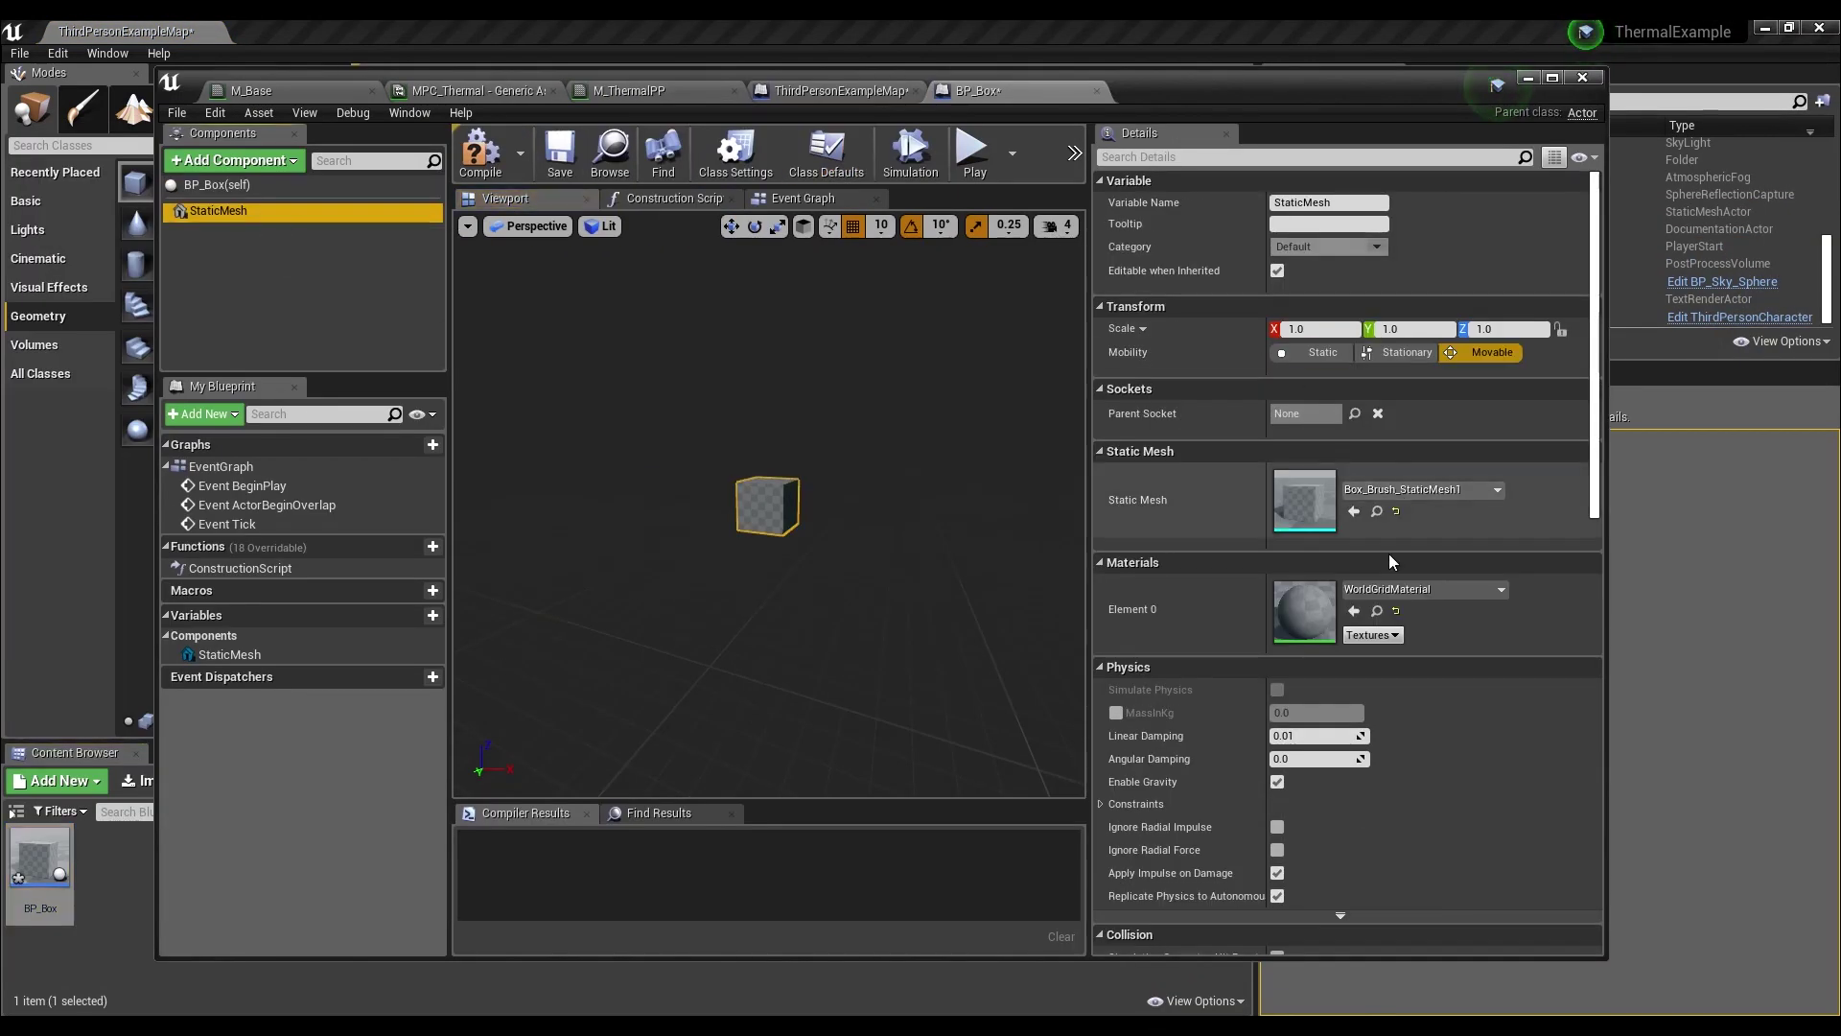
pyautogui.click(1398, 589)
pyautogui.click(1411, 353)
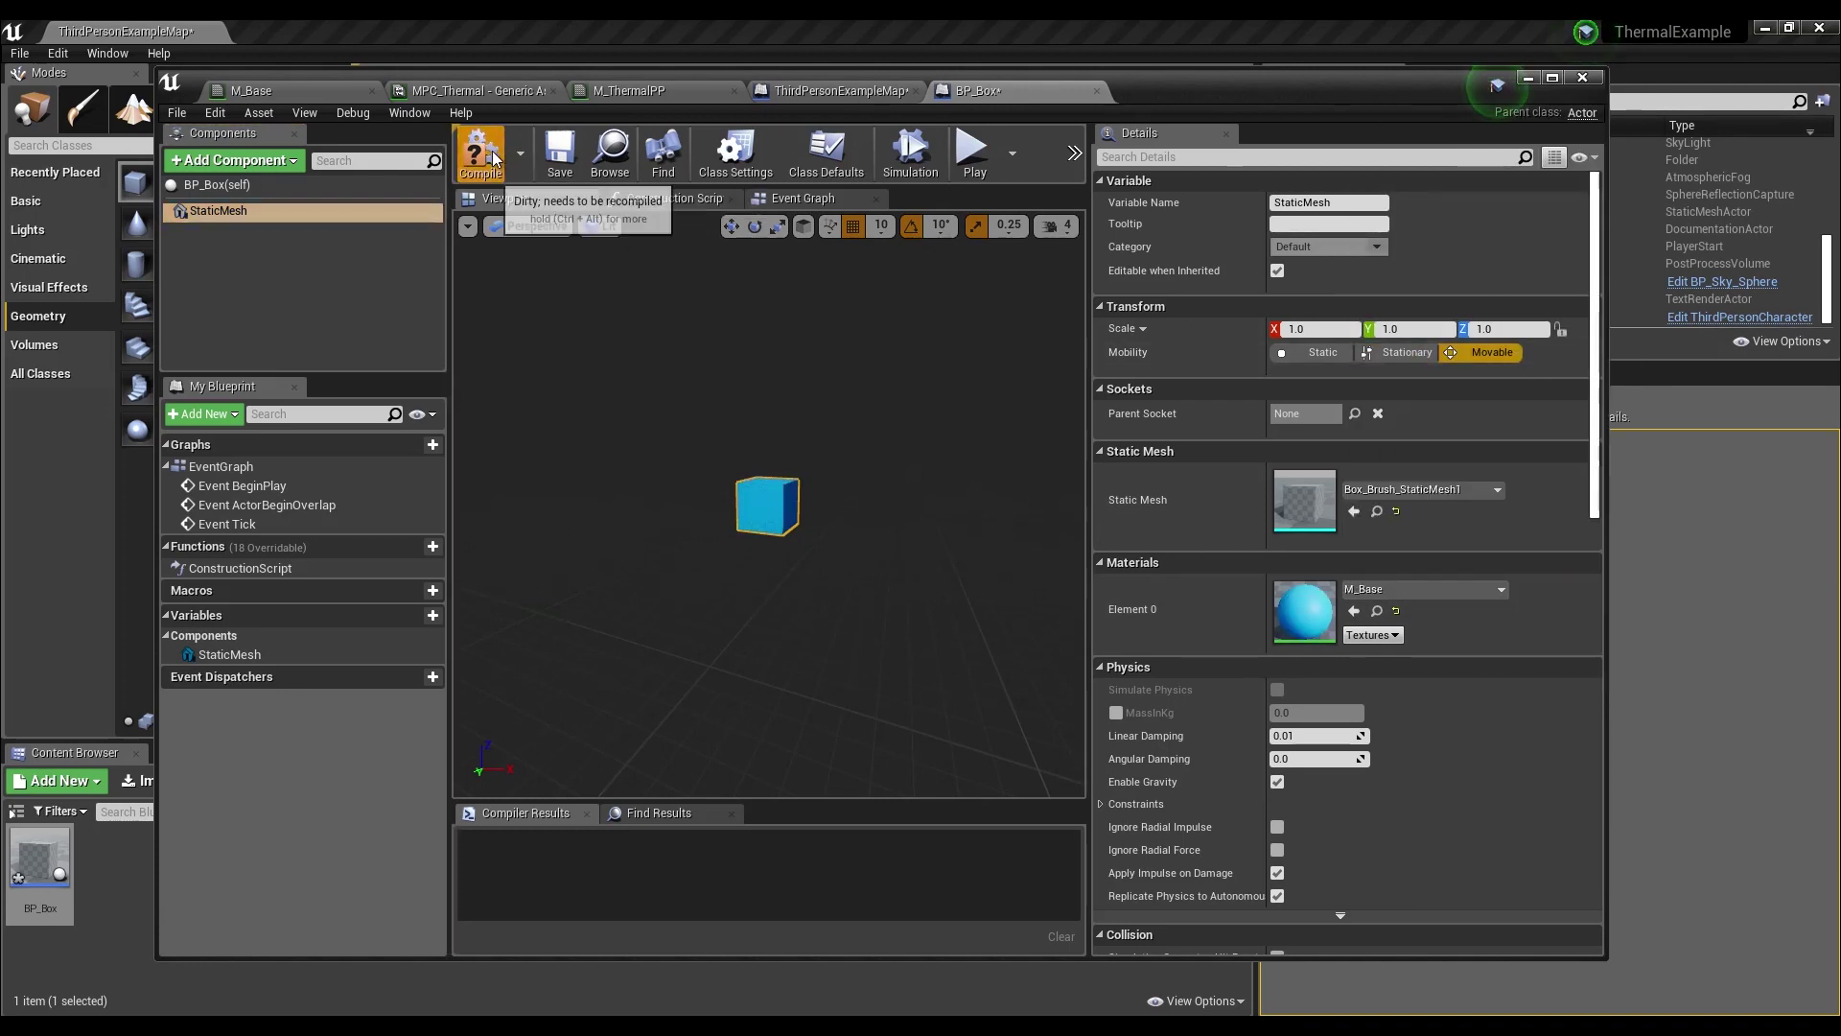
pyautogui.click(480, 154)
pyautogui.click(560, 153)
# - Move the blueprint window off the level view and place three BP_Box instances on the floor around the Third Person text
pyautogui.moveTo(1204, 93); pyautogui.dragTo(1840, 144)
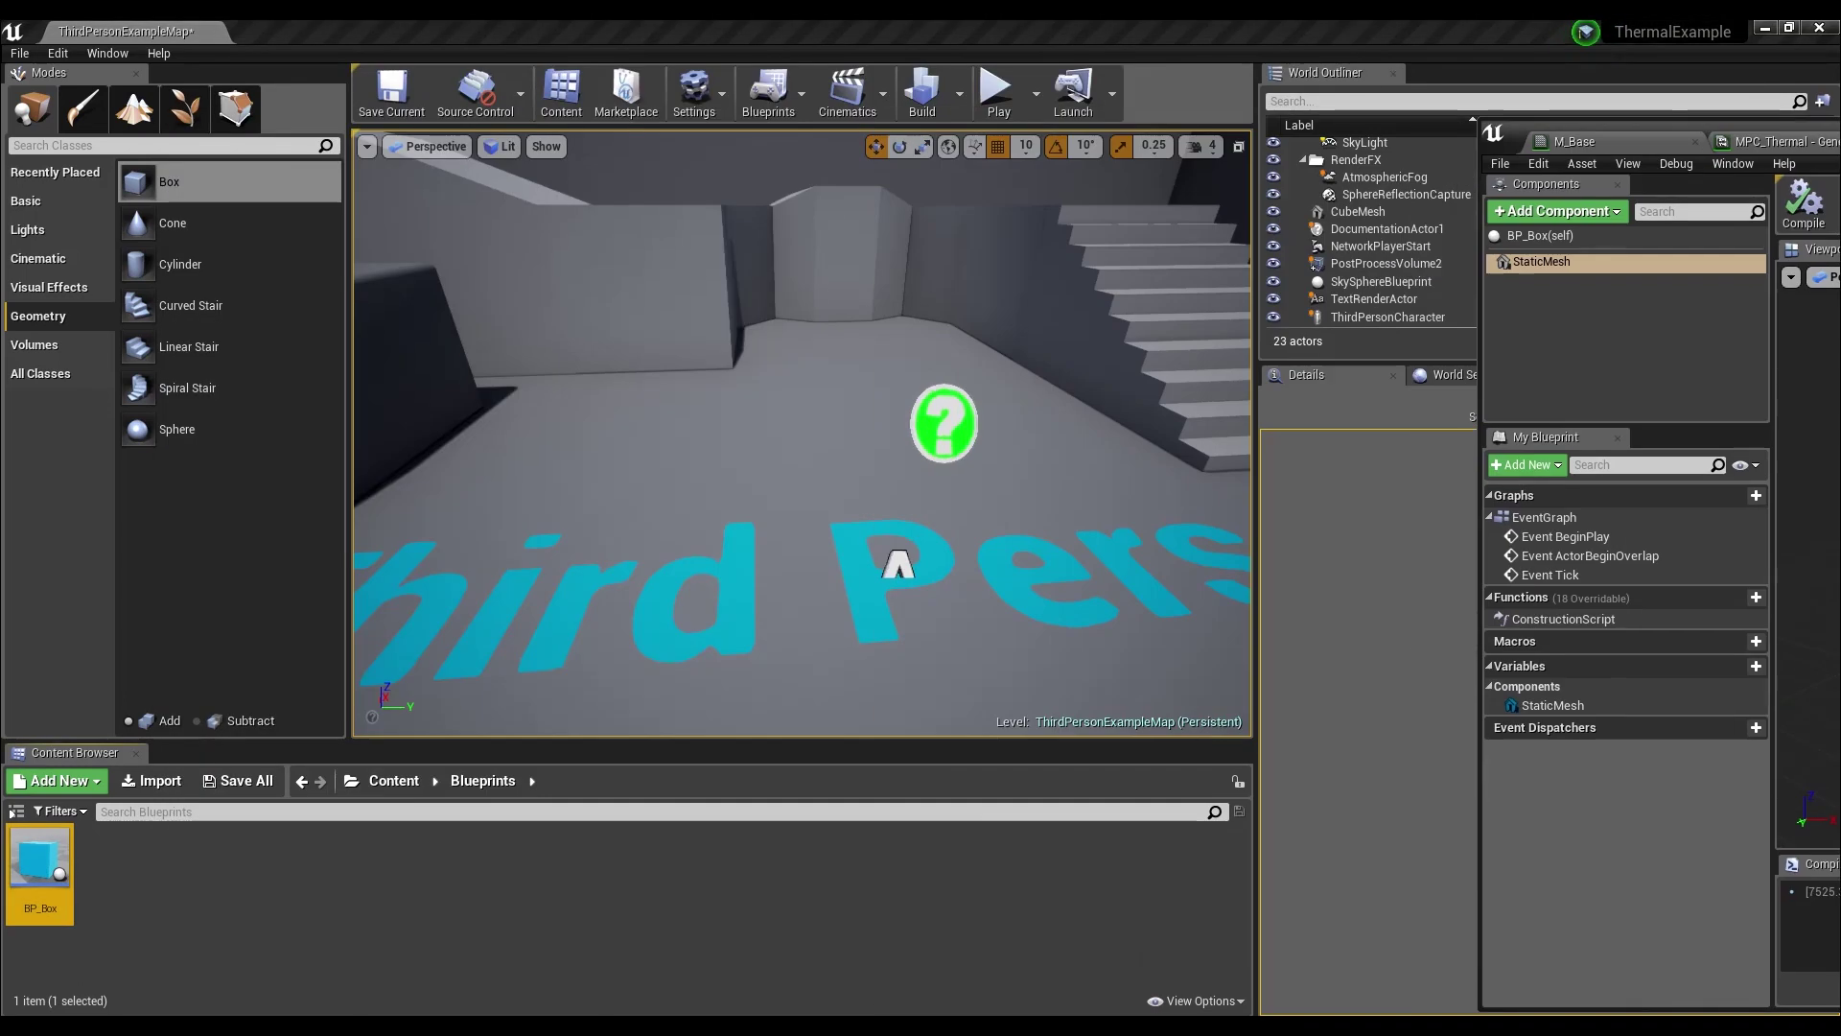
pyautogui.moveTo(39, 868); pyautogui.dragTo(542, 494)
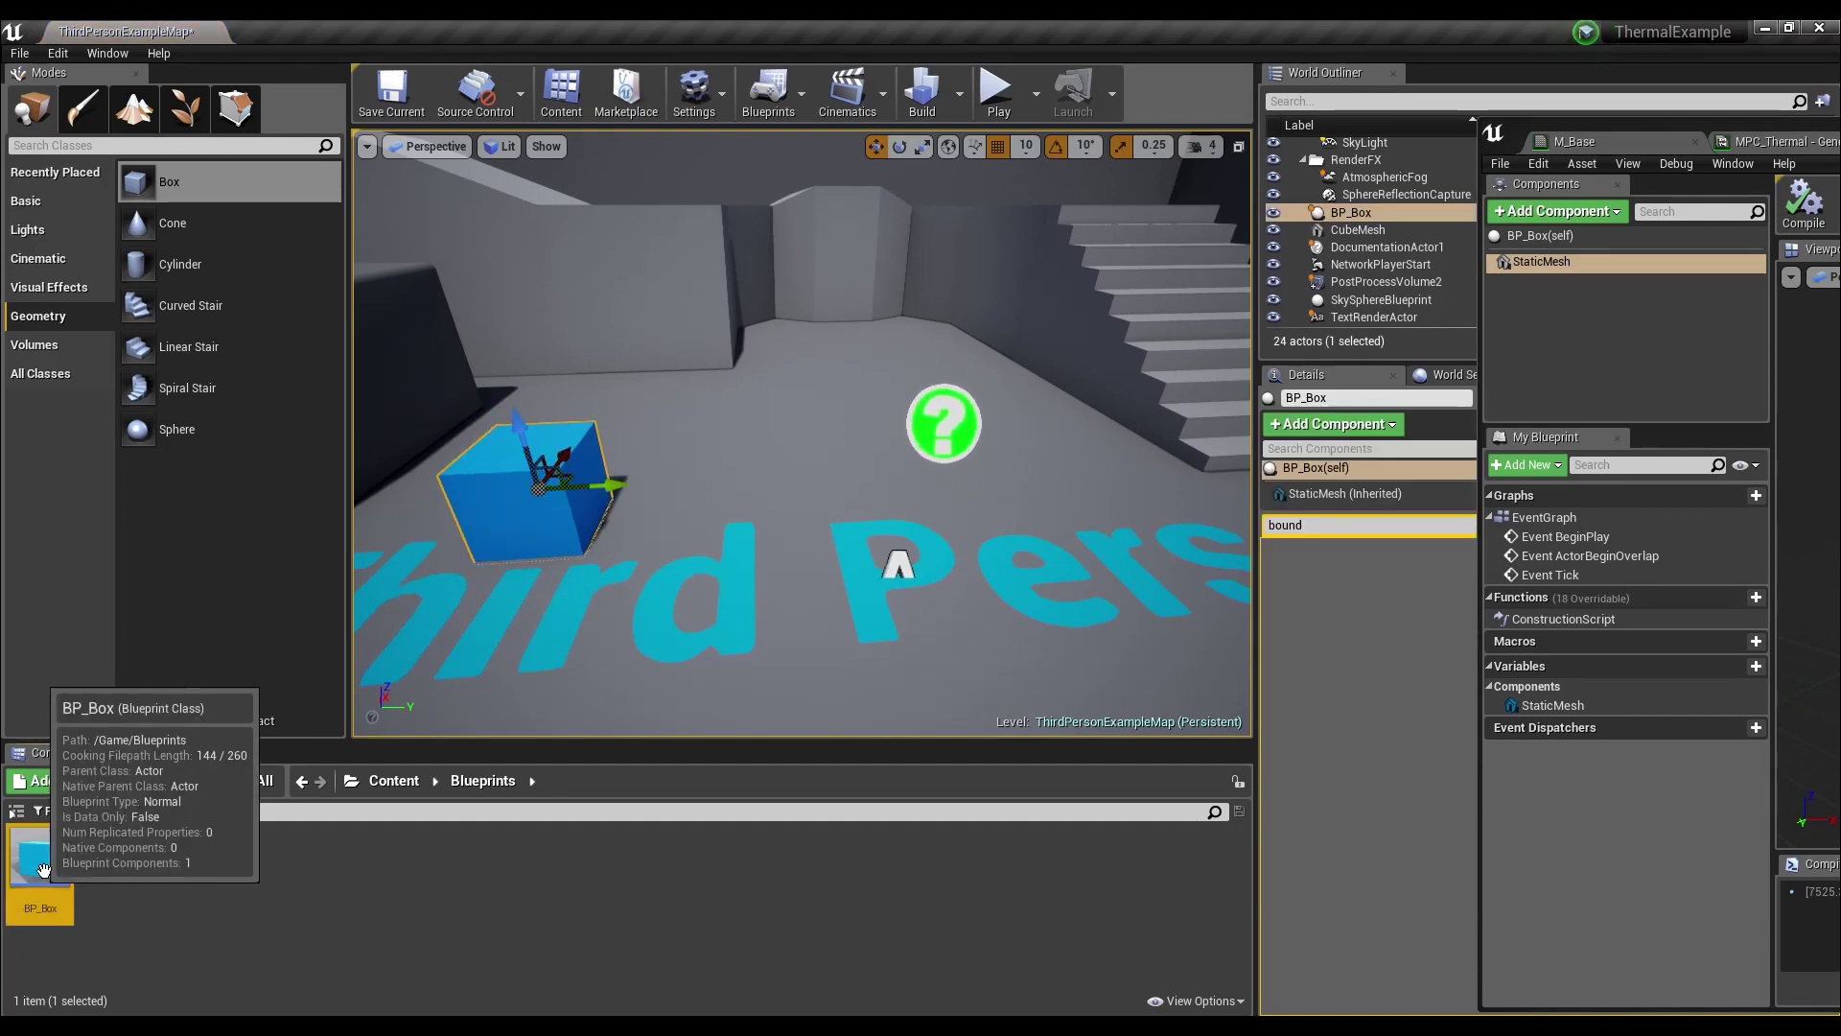
pyautogui.moveTo(39, 868); pyautogui.dragTo(687, 397)
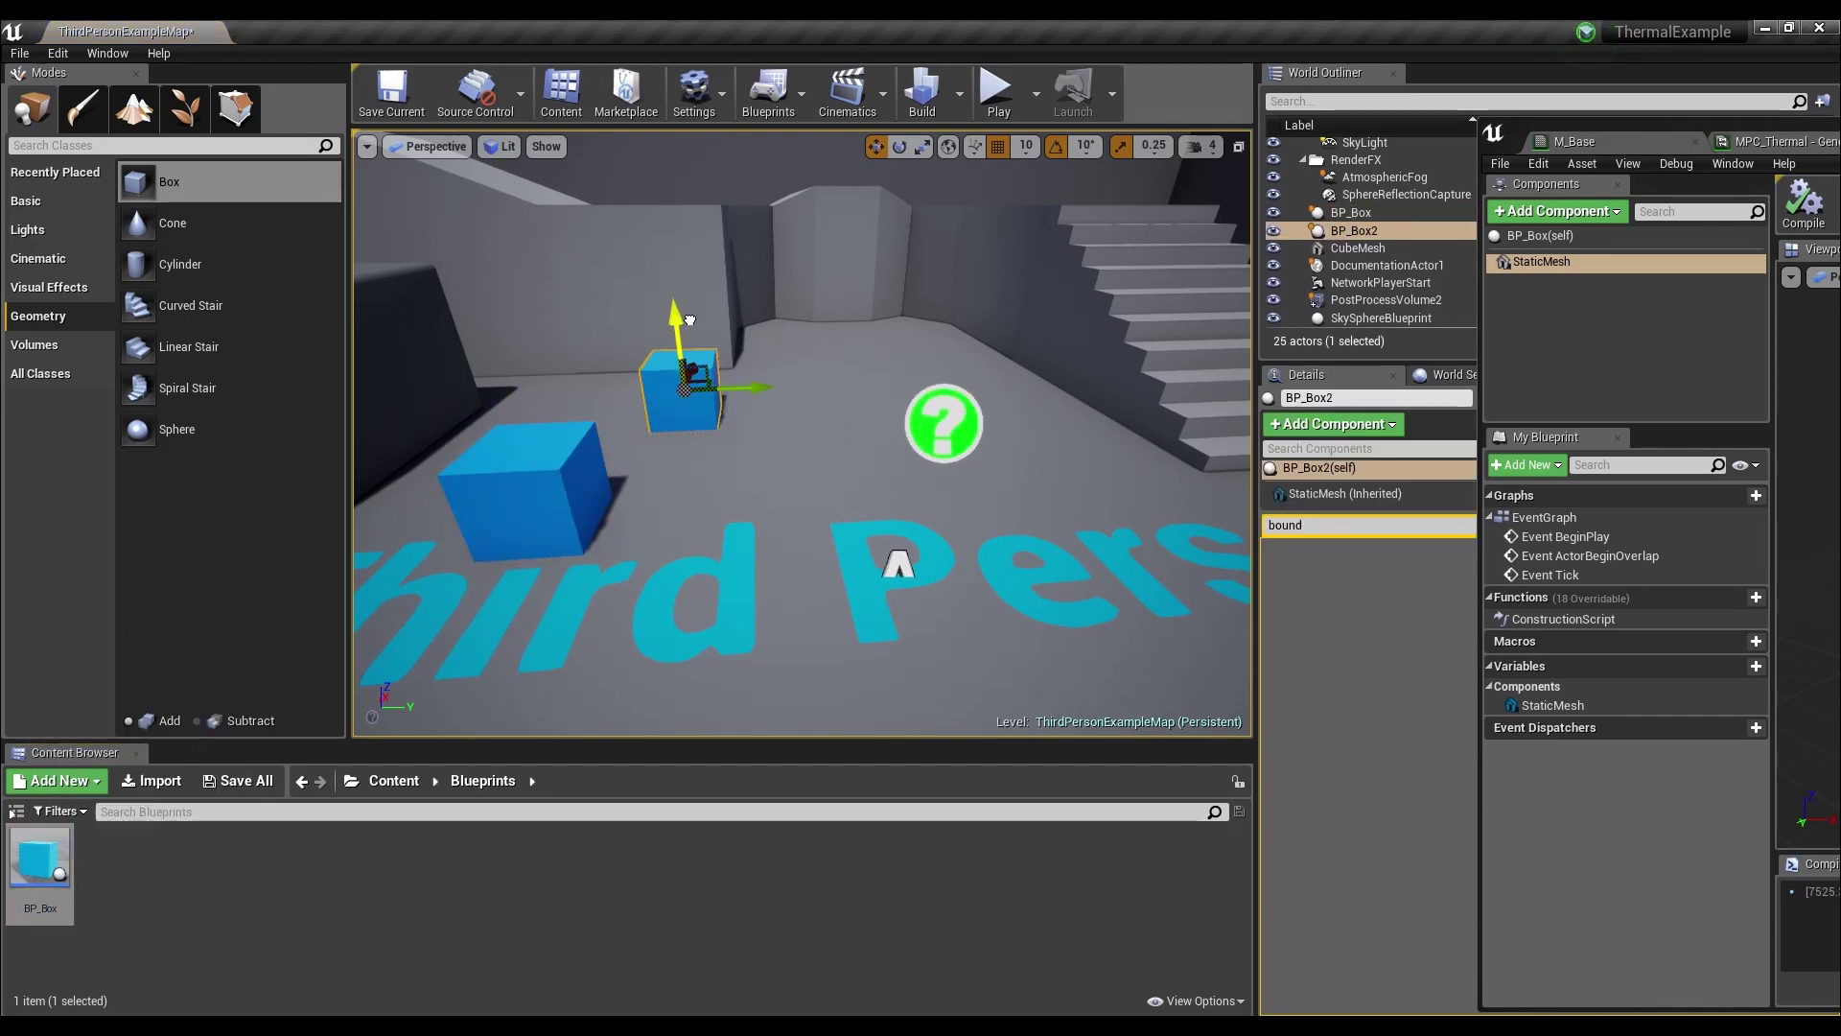
pyautogui.moveTo(39, 868); pyautogui.dragTo(813, 408)
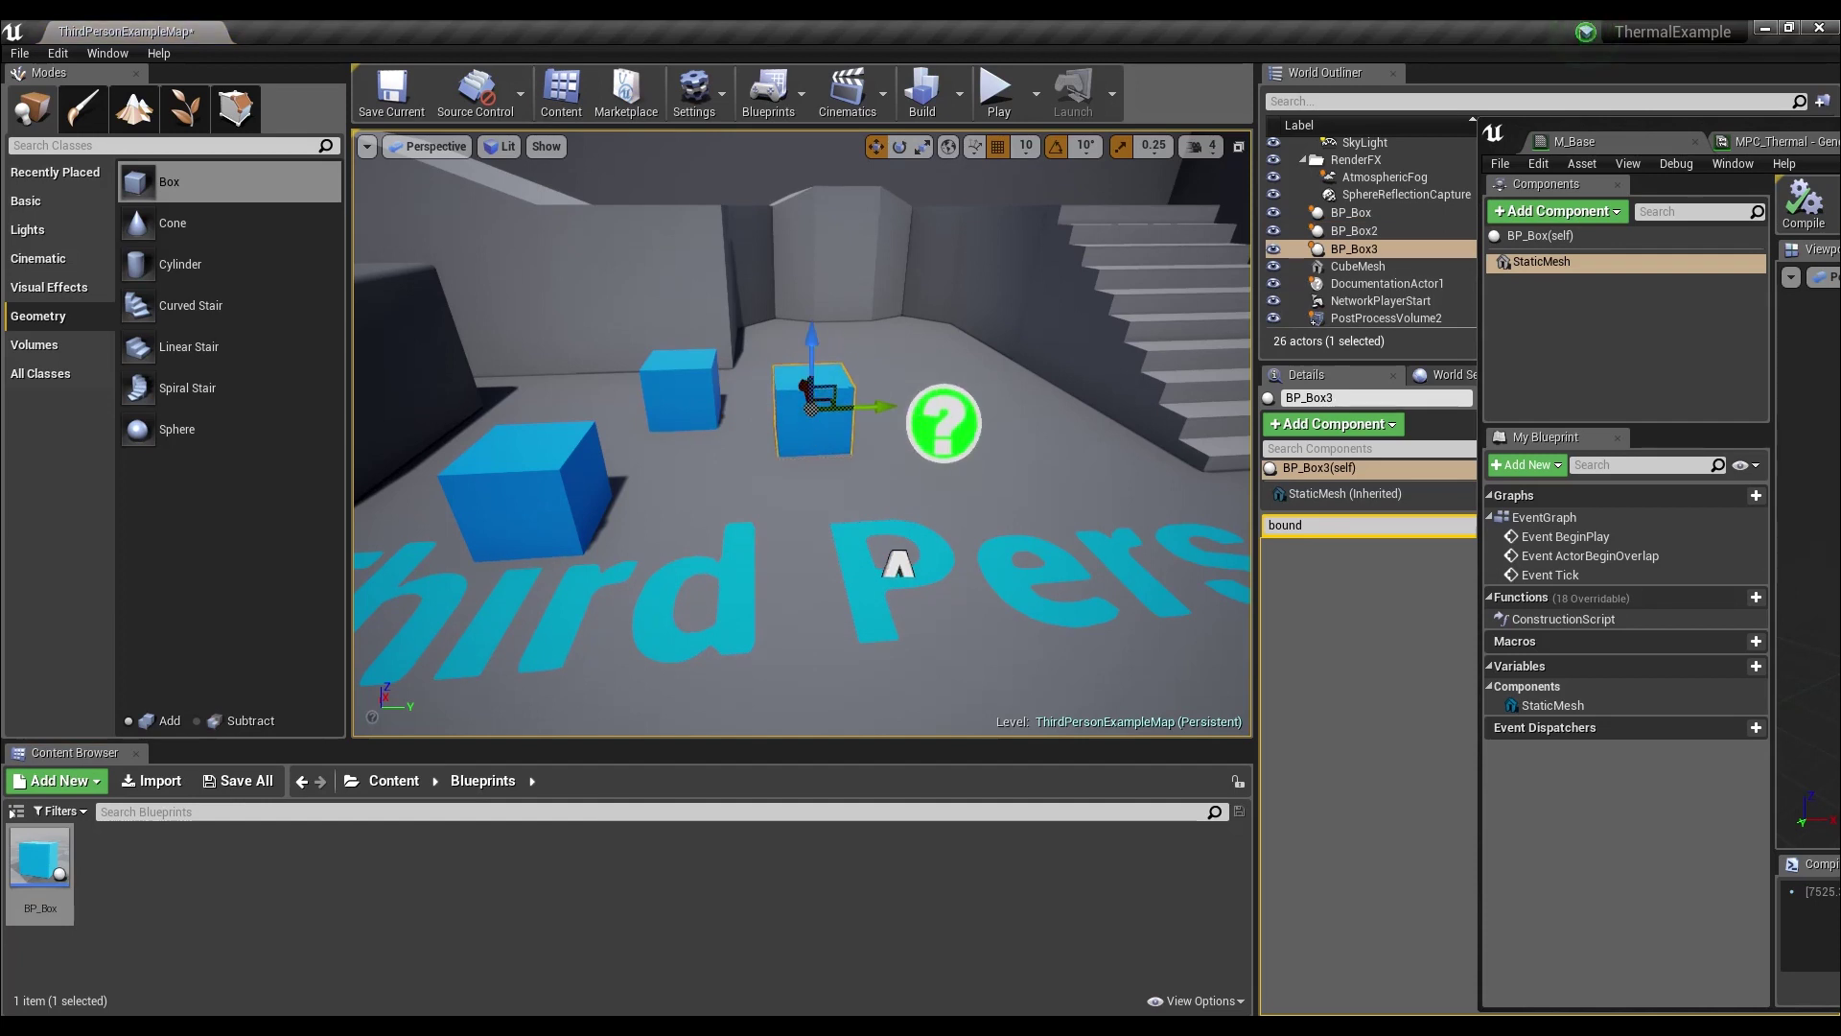
pyautogui.moveTo(835, 331); pyautogui.dragTo(834, 192, button='right')
pyautogui.moveTo(797, 403); pyautogui.dragTo(797, 384, button='right')
pyautogui.click(797, 384)
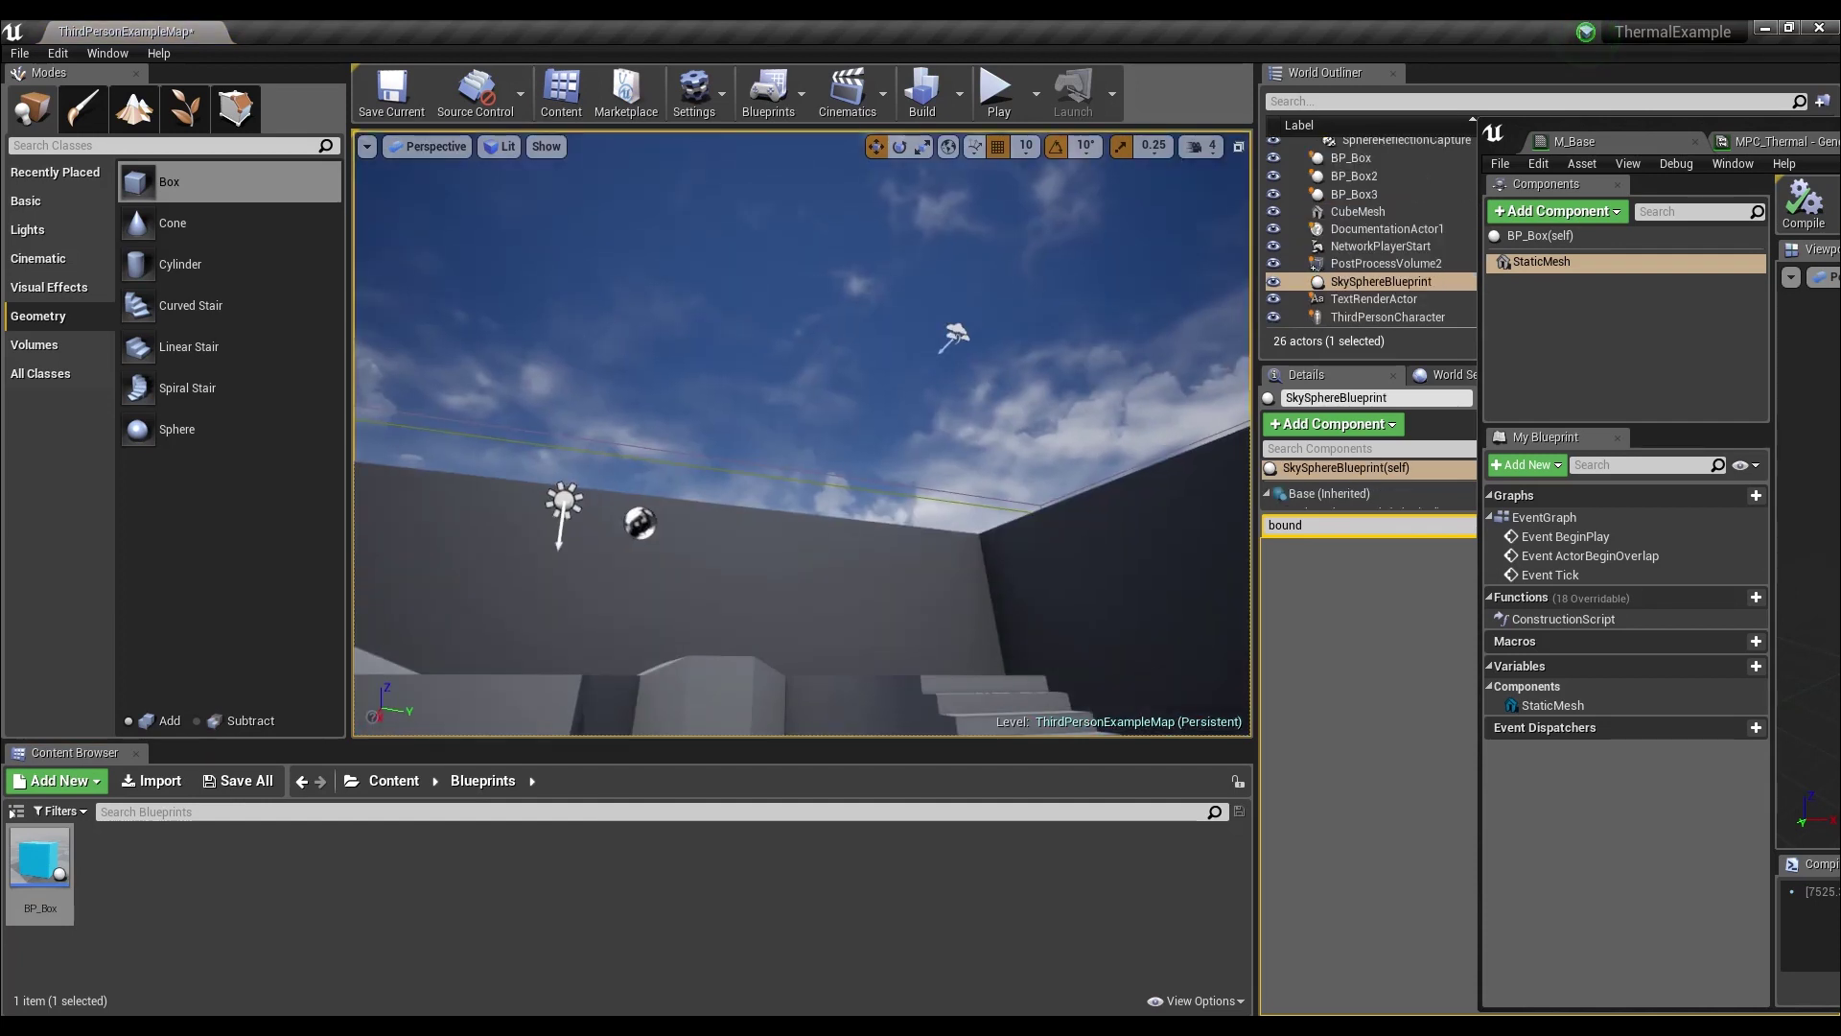
# - Return to the Level Blueprint and add a Get All Actors Of Class node executed after the Branch's True-path SET Unbound node
pyautogui.moveTo(1840, 130); pyautogui.dragTo(1352, 21)
pyautogui.click(640, 40)
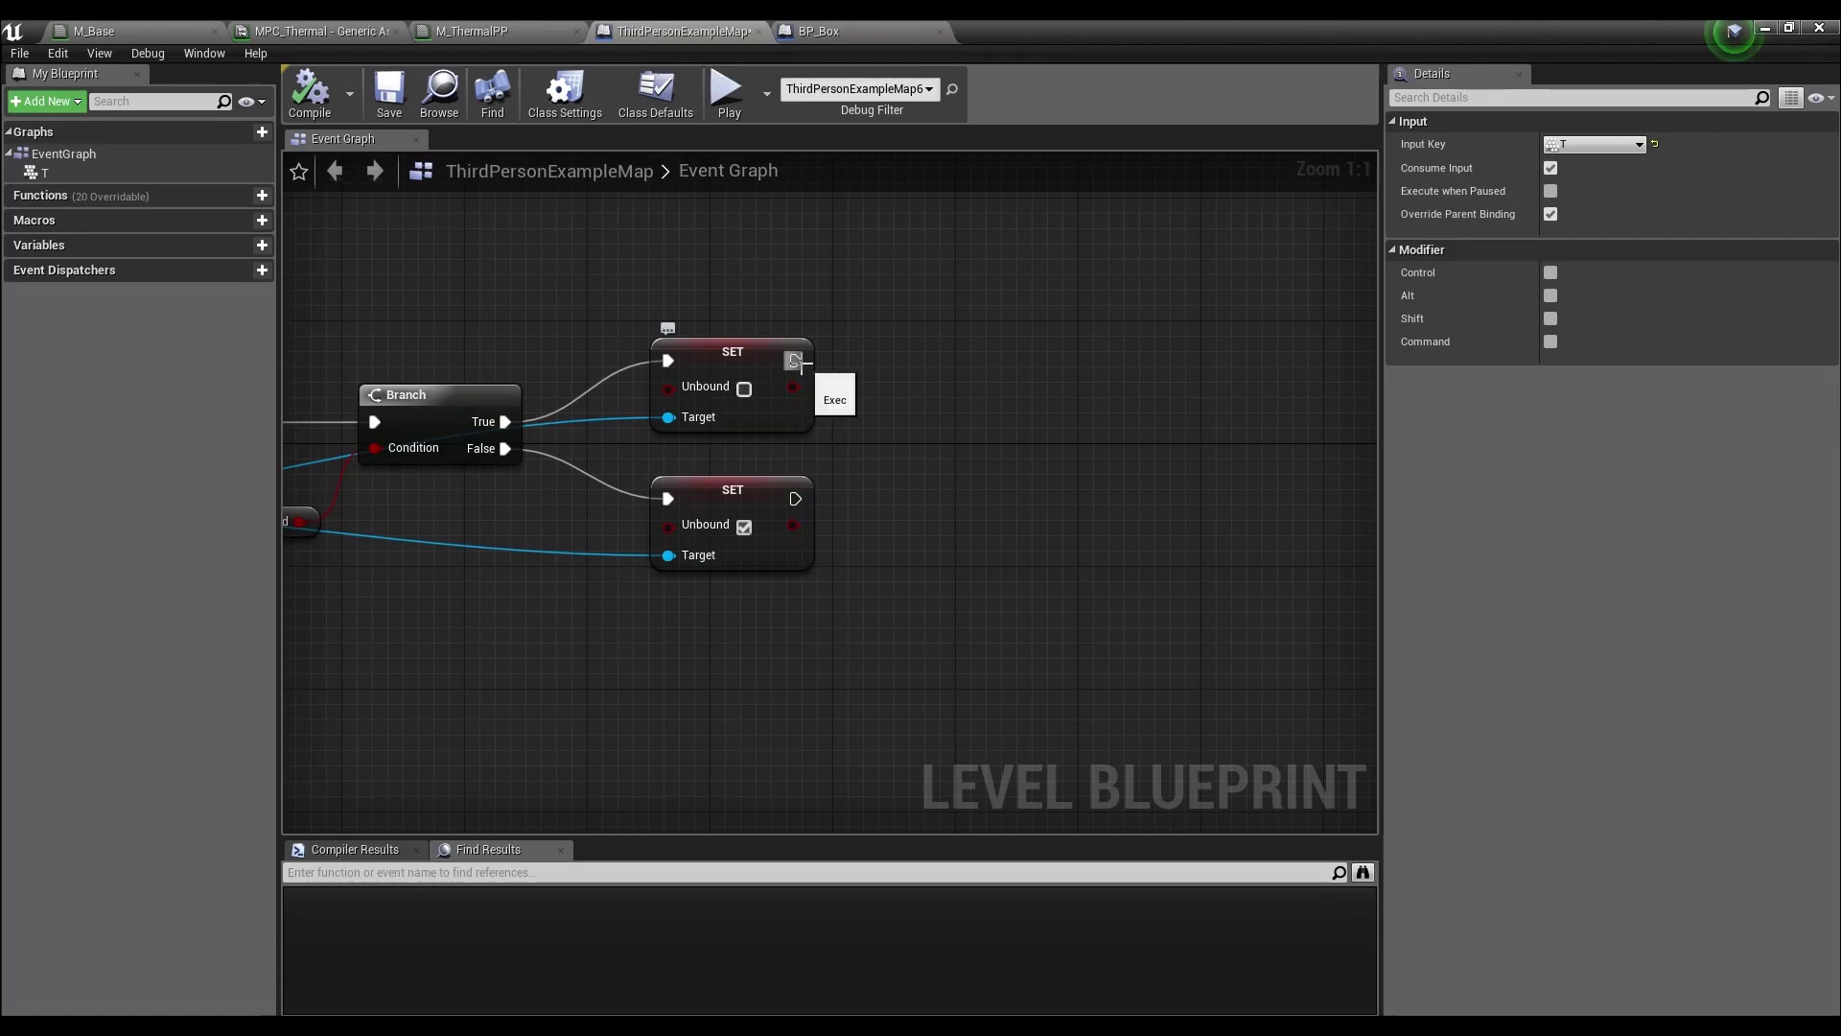
pyautogui.moveTo(795, 361); pyautogui.dragTo(911, 362)
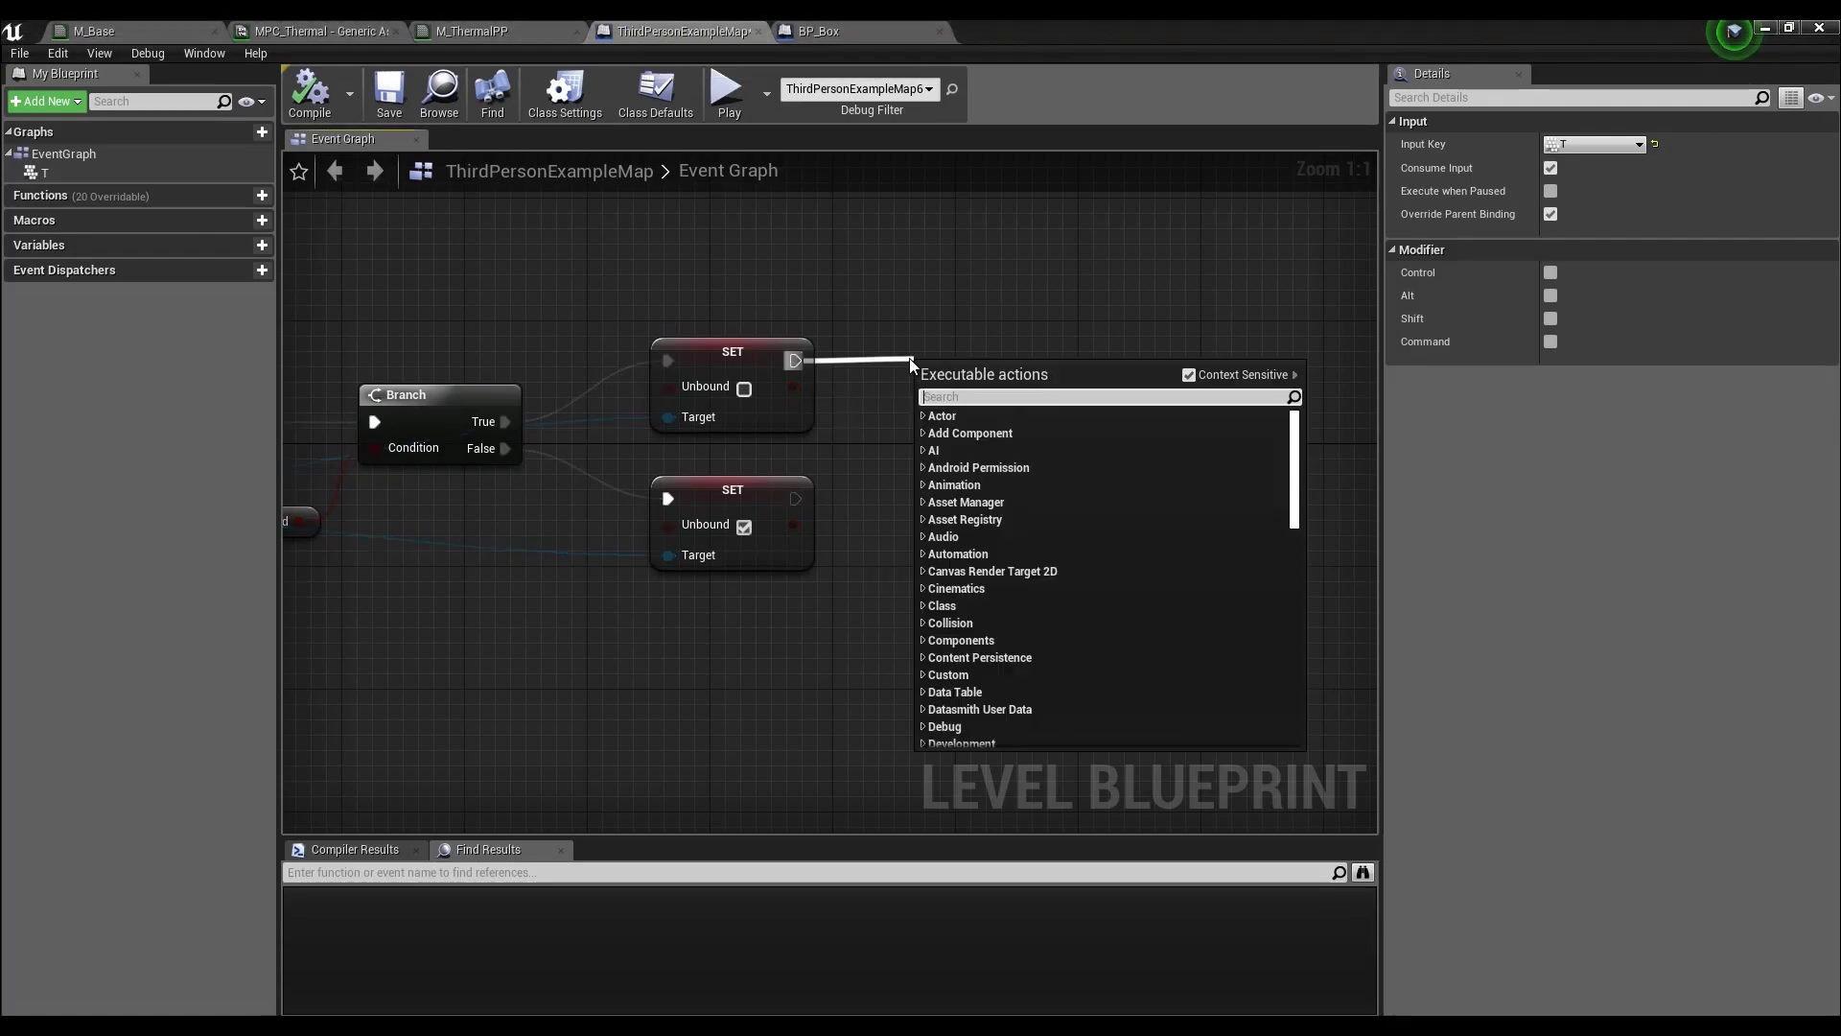
pyautogui.write('get all actors c')
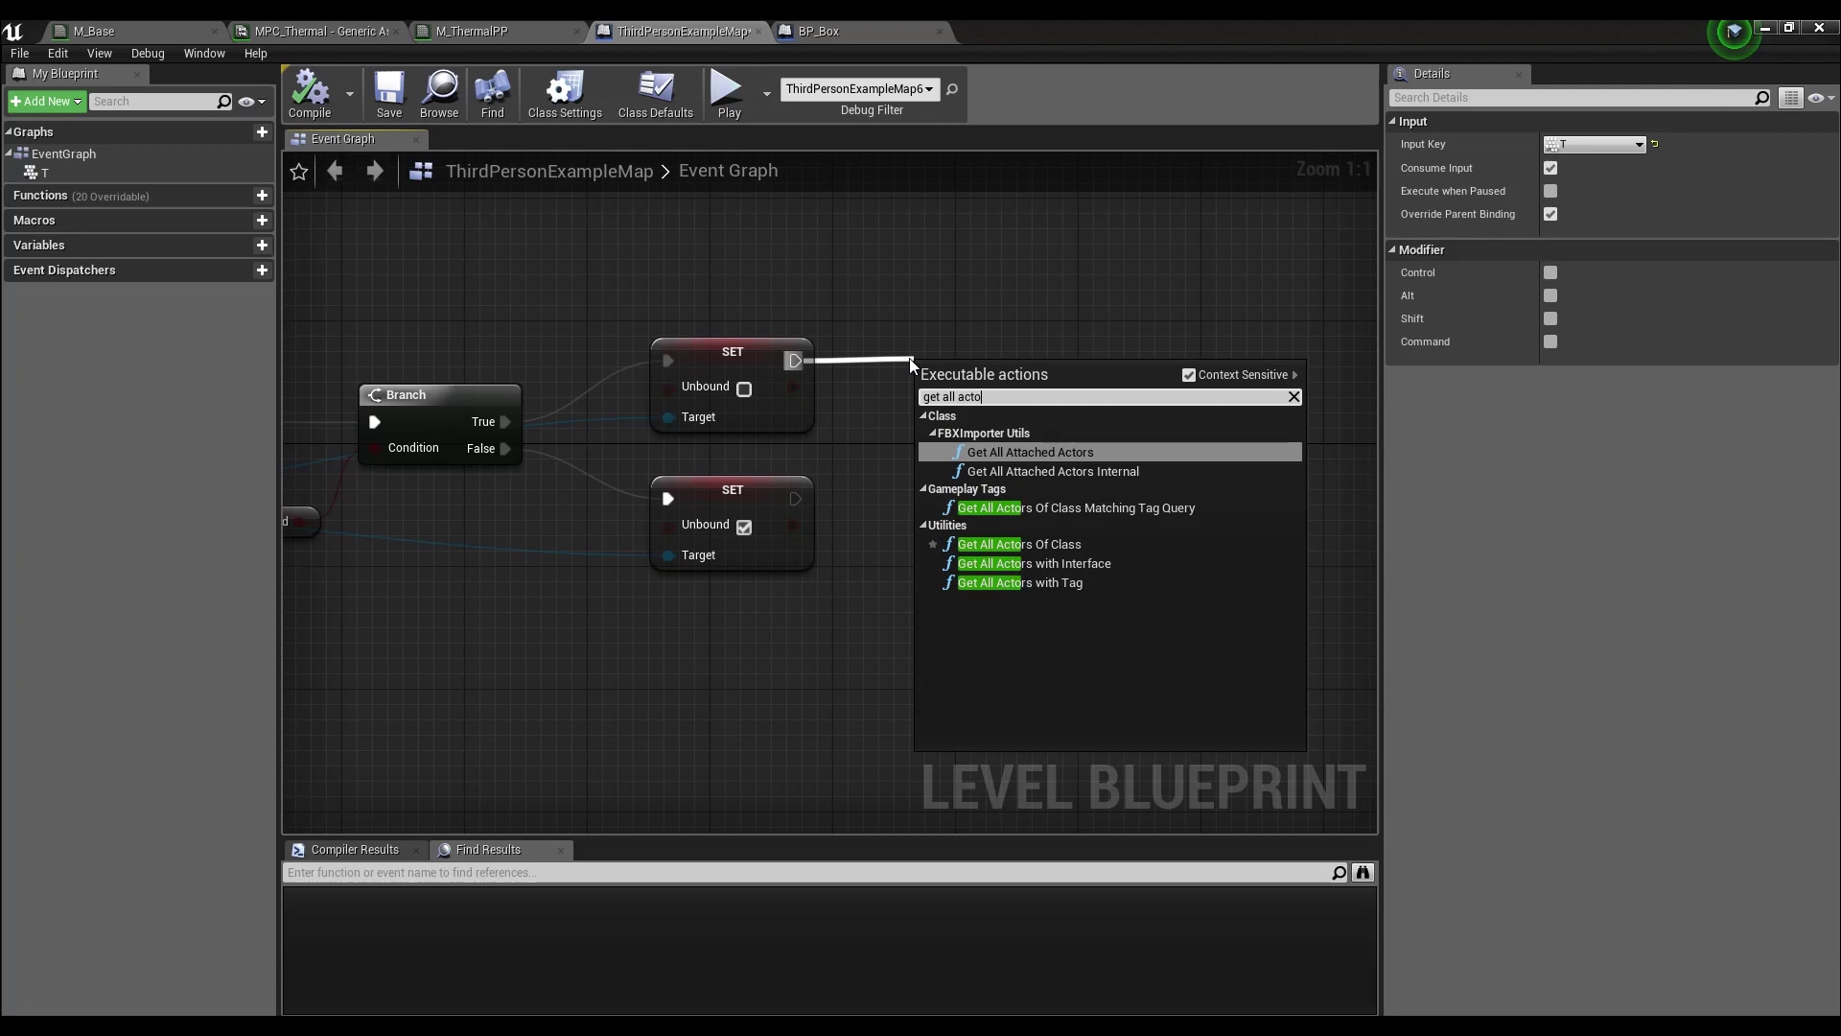
pyautogui.press('Up')
pyautogui.press('Up')
pyautogui.press('Up')
pyautogui.press('Down')
pyautogui.press('Down')
pyautogui.press('Down')
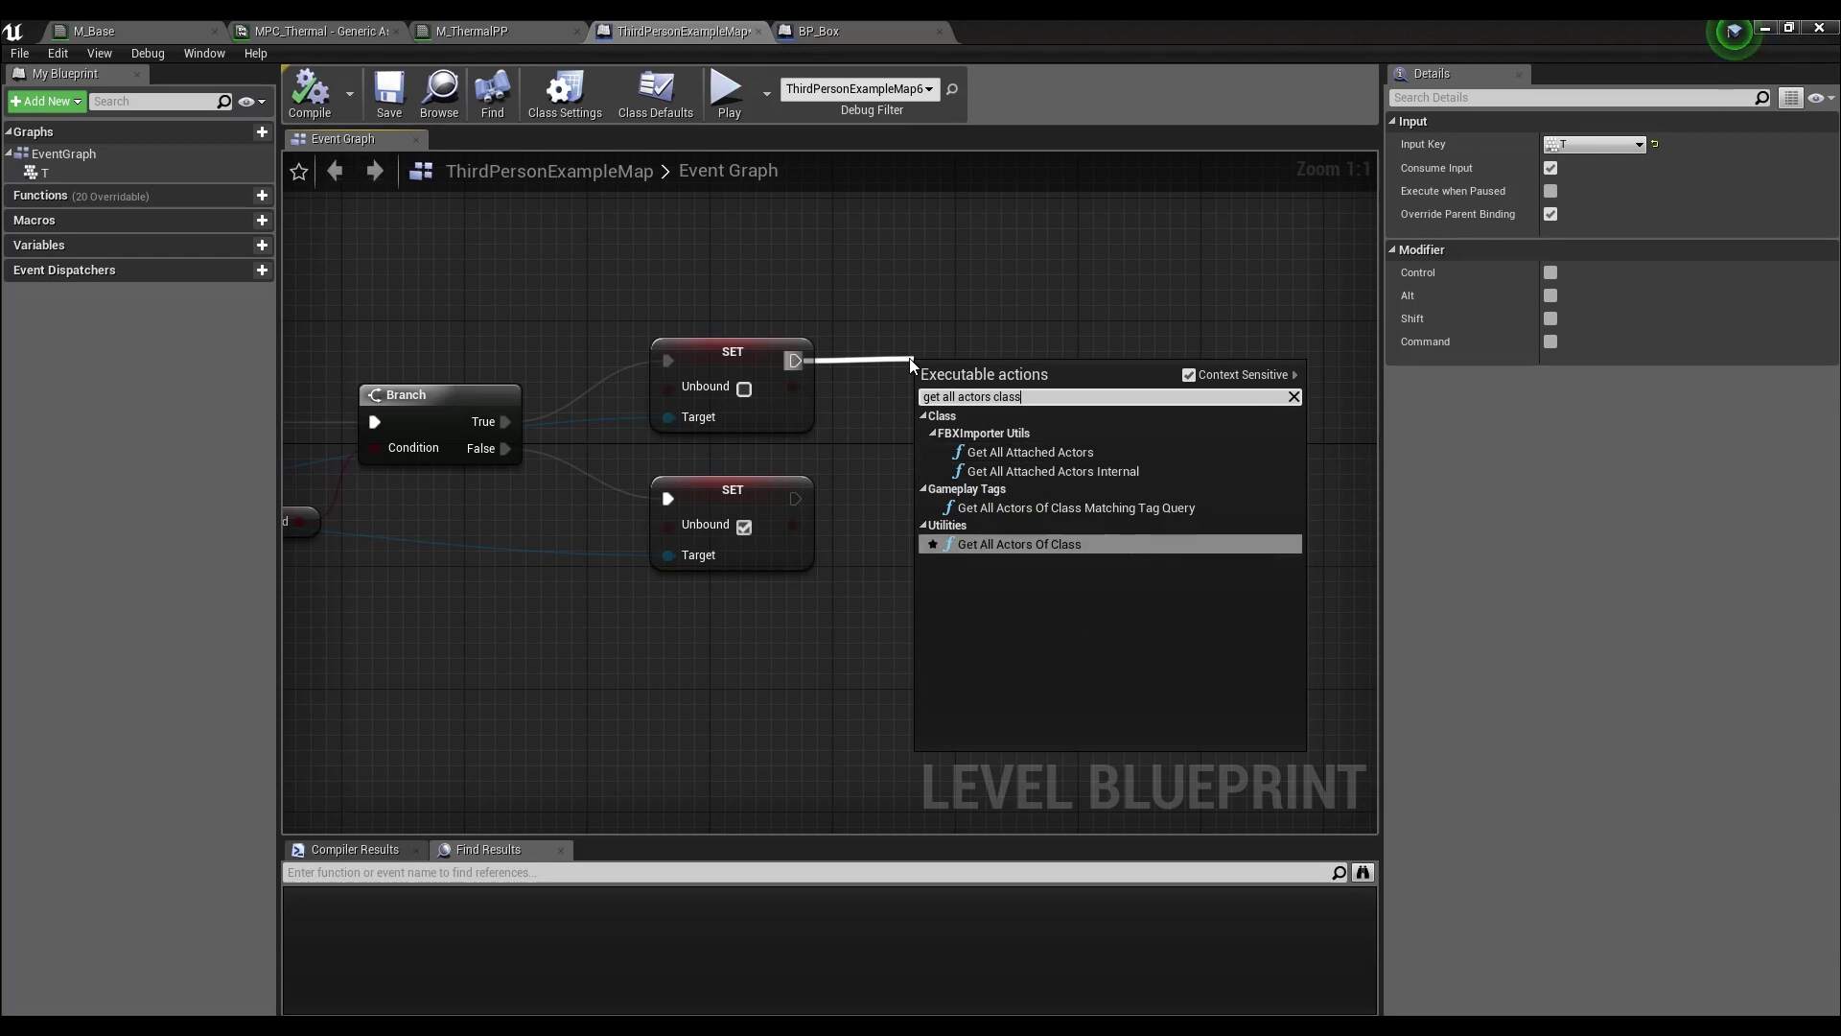
pyautogui.press('Return')
# - Set the Actor Class of the Get All Actors Of Class node to BP_Box and line the node up with the SET node
pyautogui.click(983, 432)
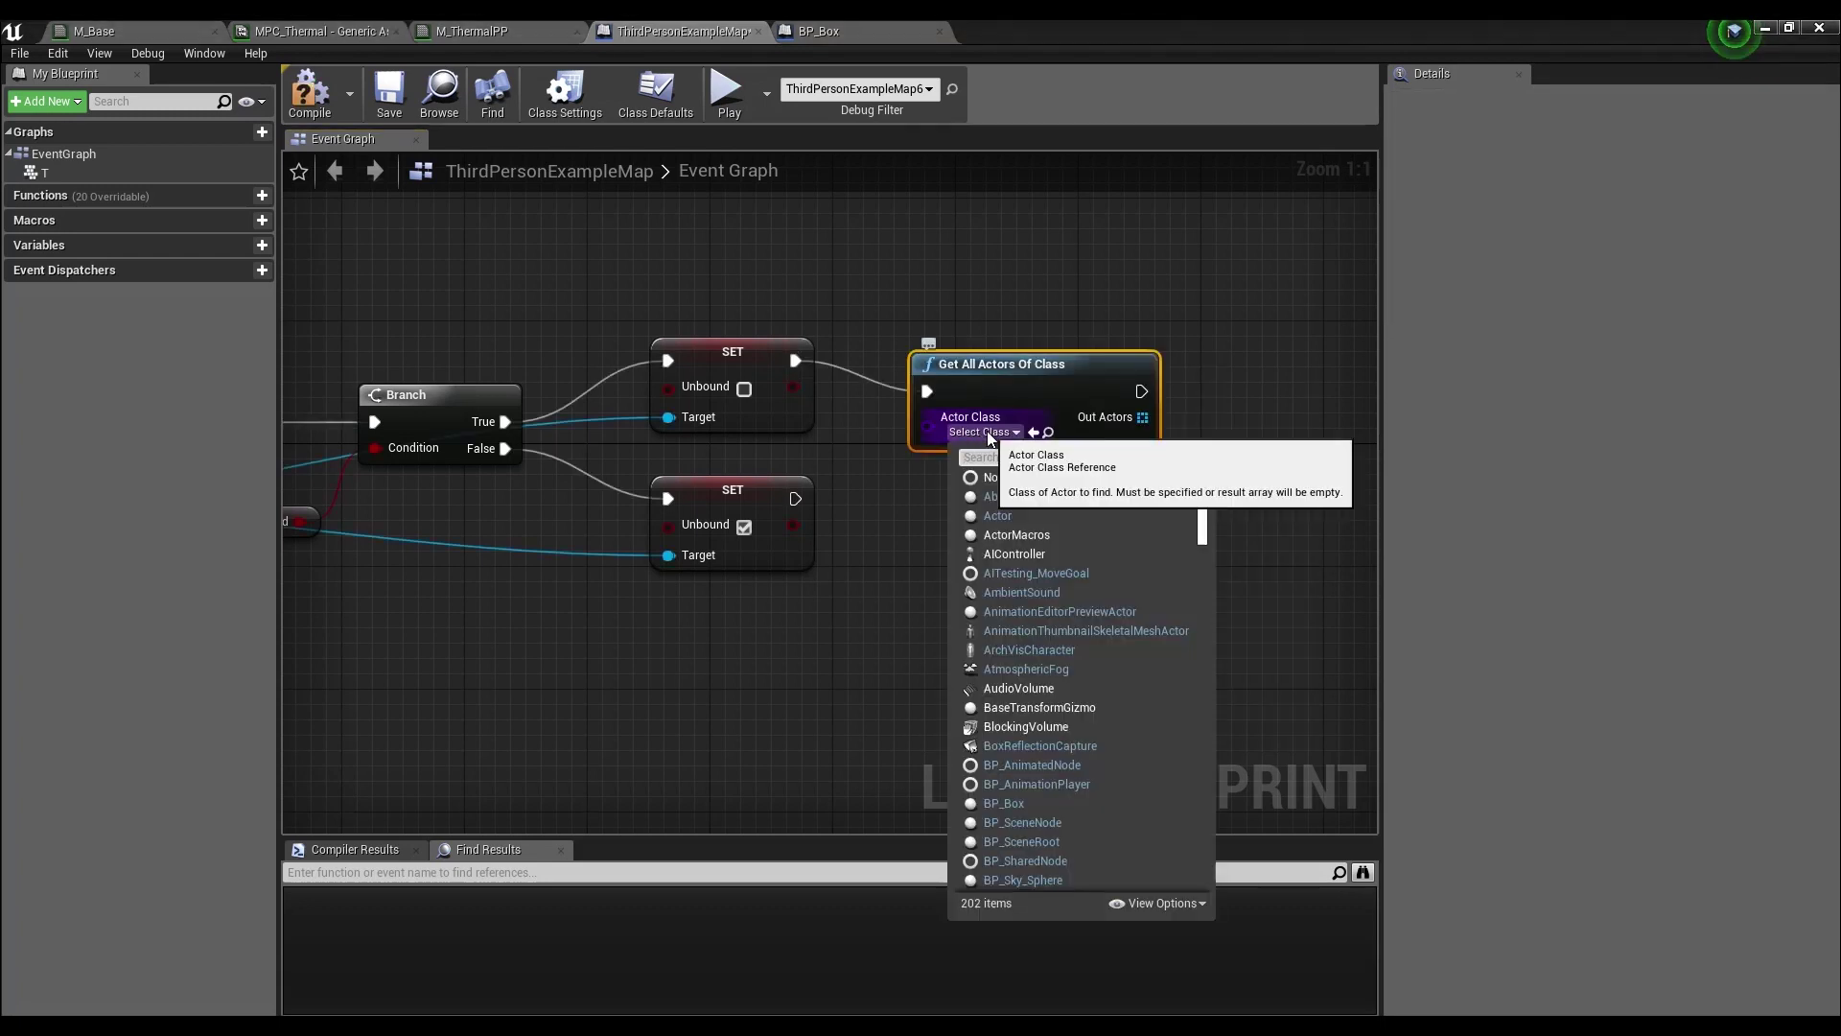
pyautogui.write('bp_box')
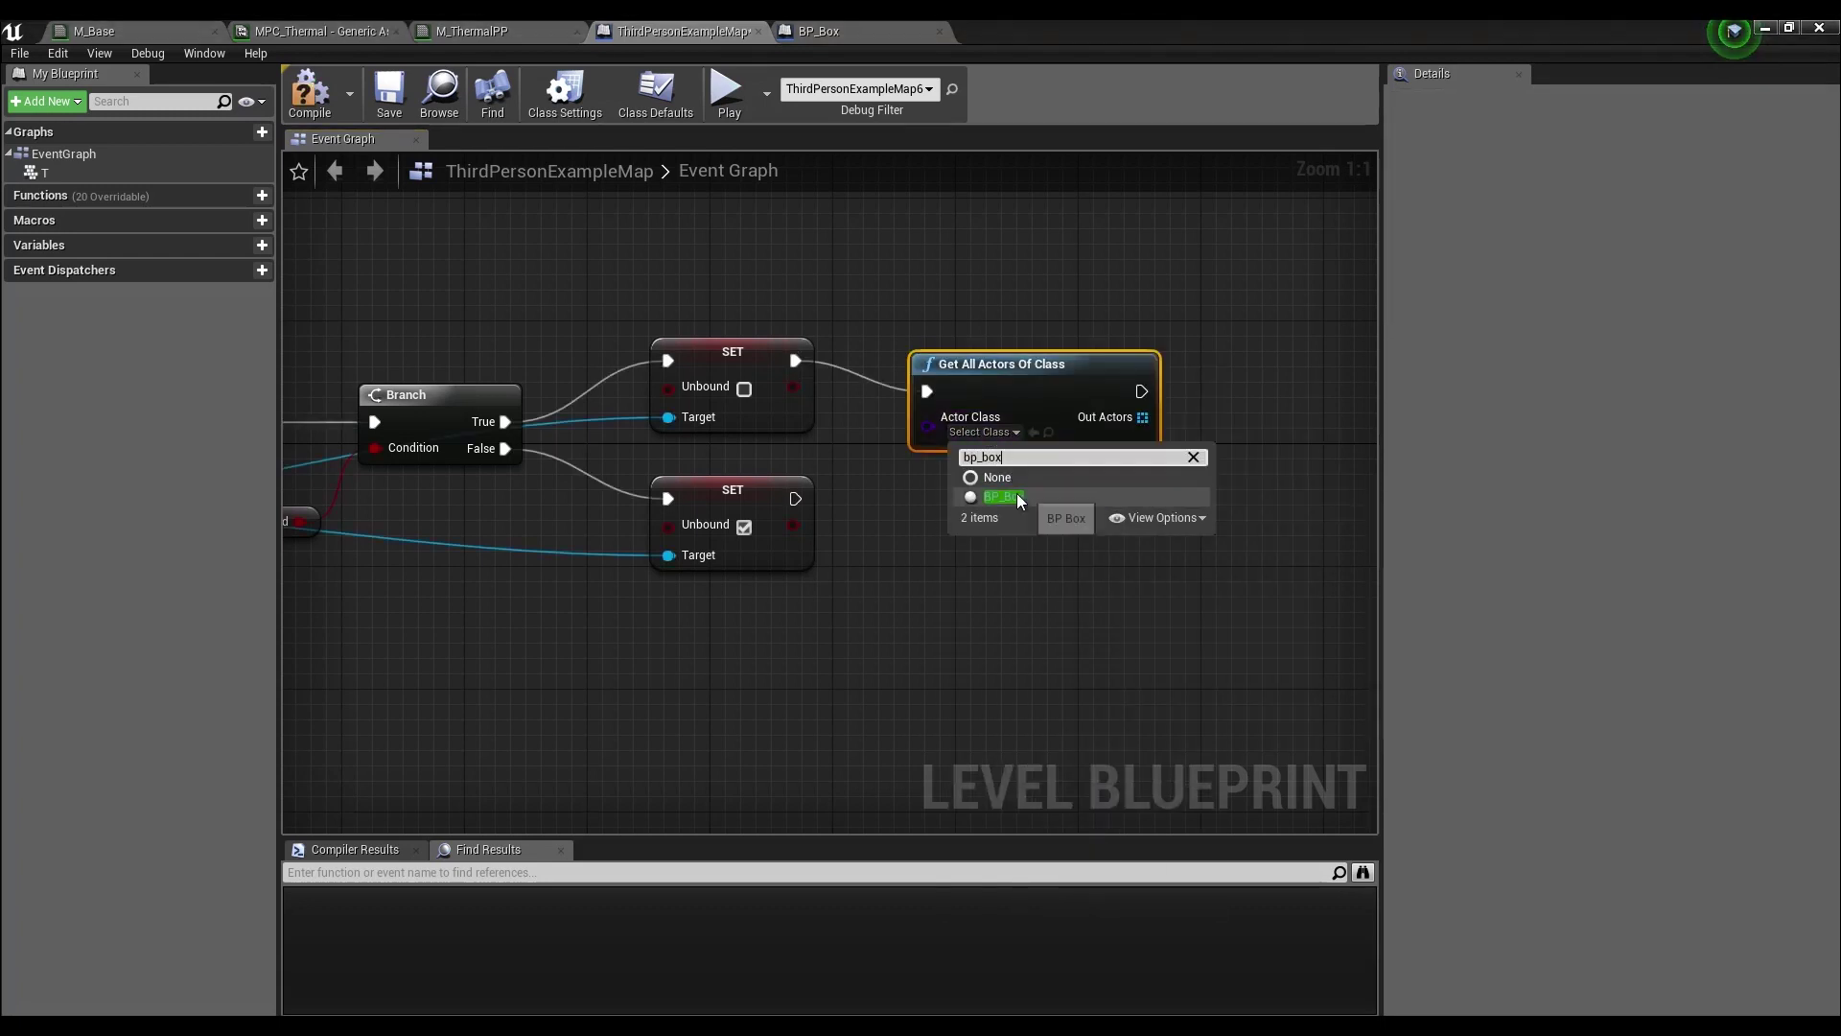
pyautogui.click(1018, 495)
pyautogui.moveTo(1052, 376); pyautogui.dragTo(1005, 345)
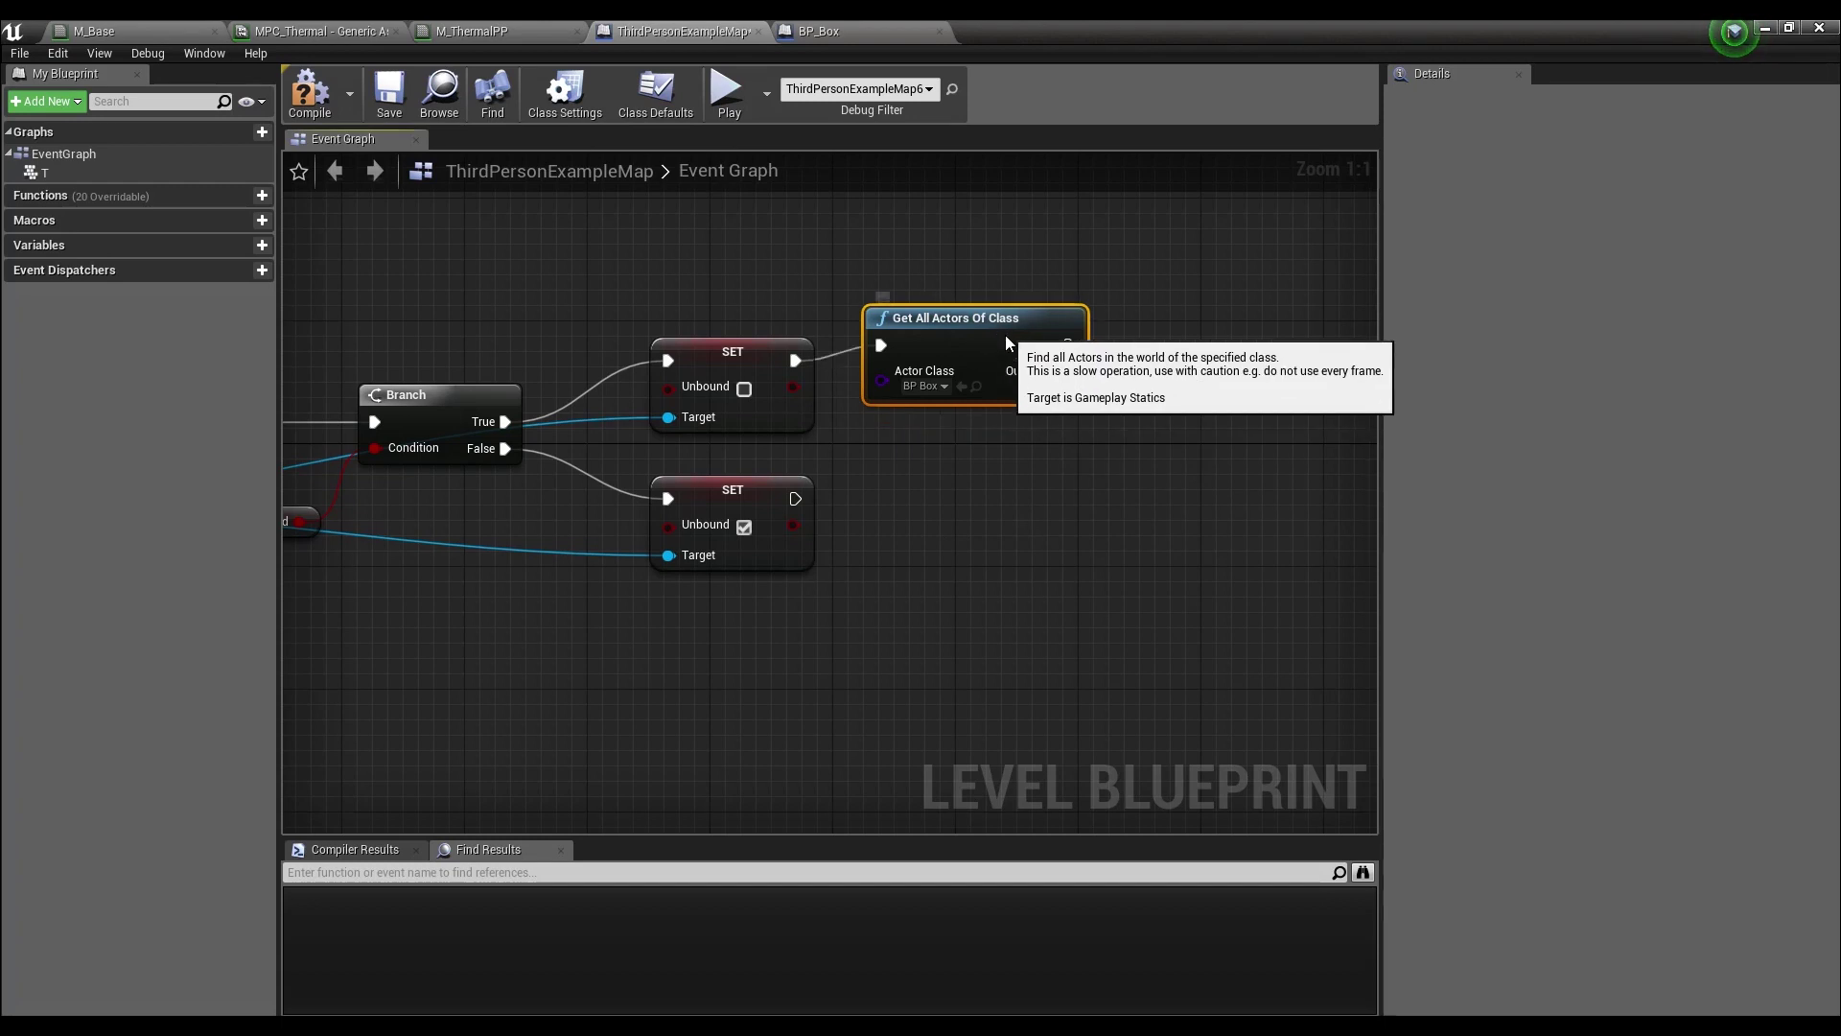
# - Add a ForEachLoop from the Out Actors array and connect its Exec input to the Get All Actors Of Class node
pyautogui.moveTo(1004, 338); pyautogui.dragTo(683, 414, button='right')
pyautogui.moveTo(752, 463); pyautogui.dragTo(884, 409)
pyautogui.write('foreach')
pyautogui.press('Return')
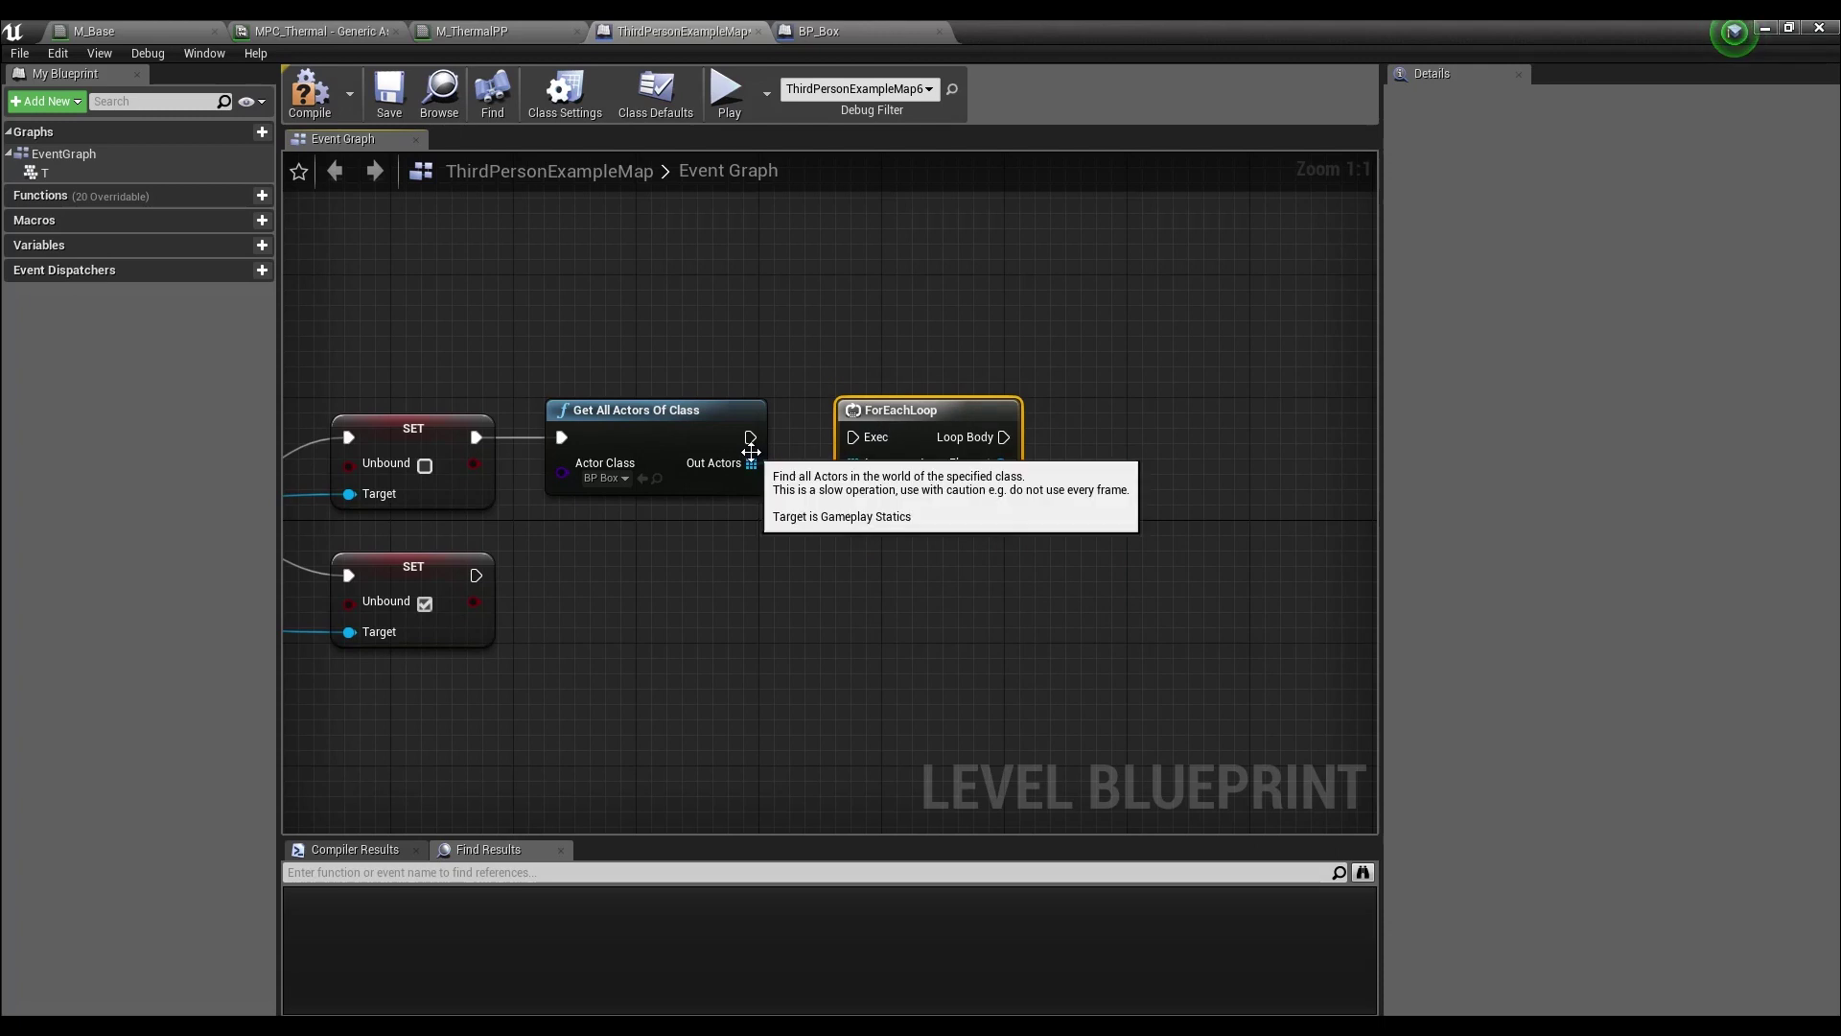
pyautogui.moveTo(749, 438); pyautogui.dragTo(888, 445)
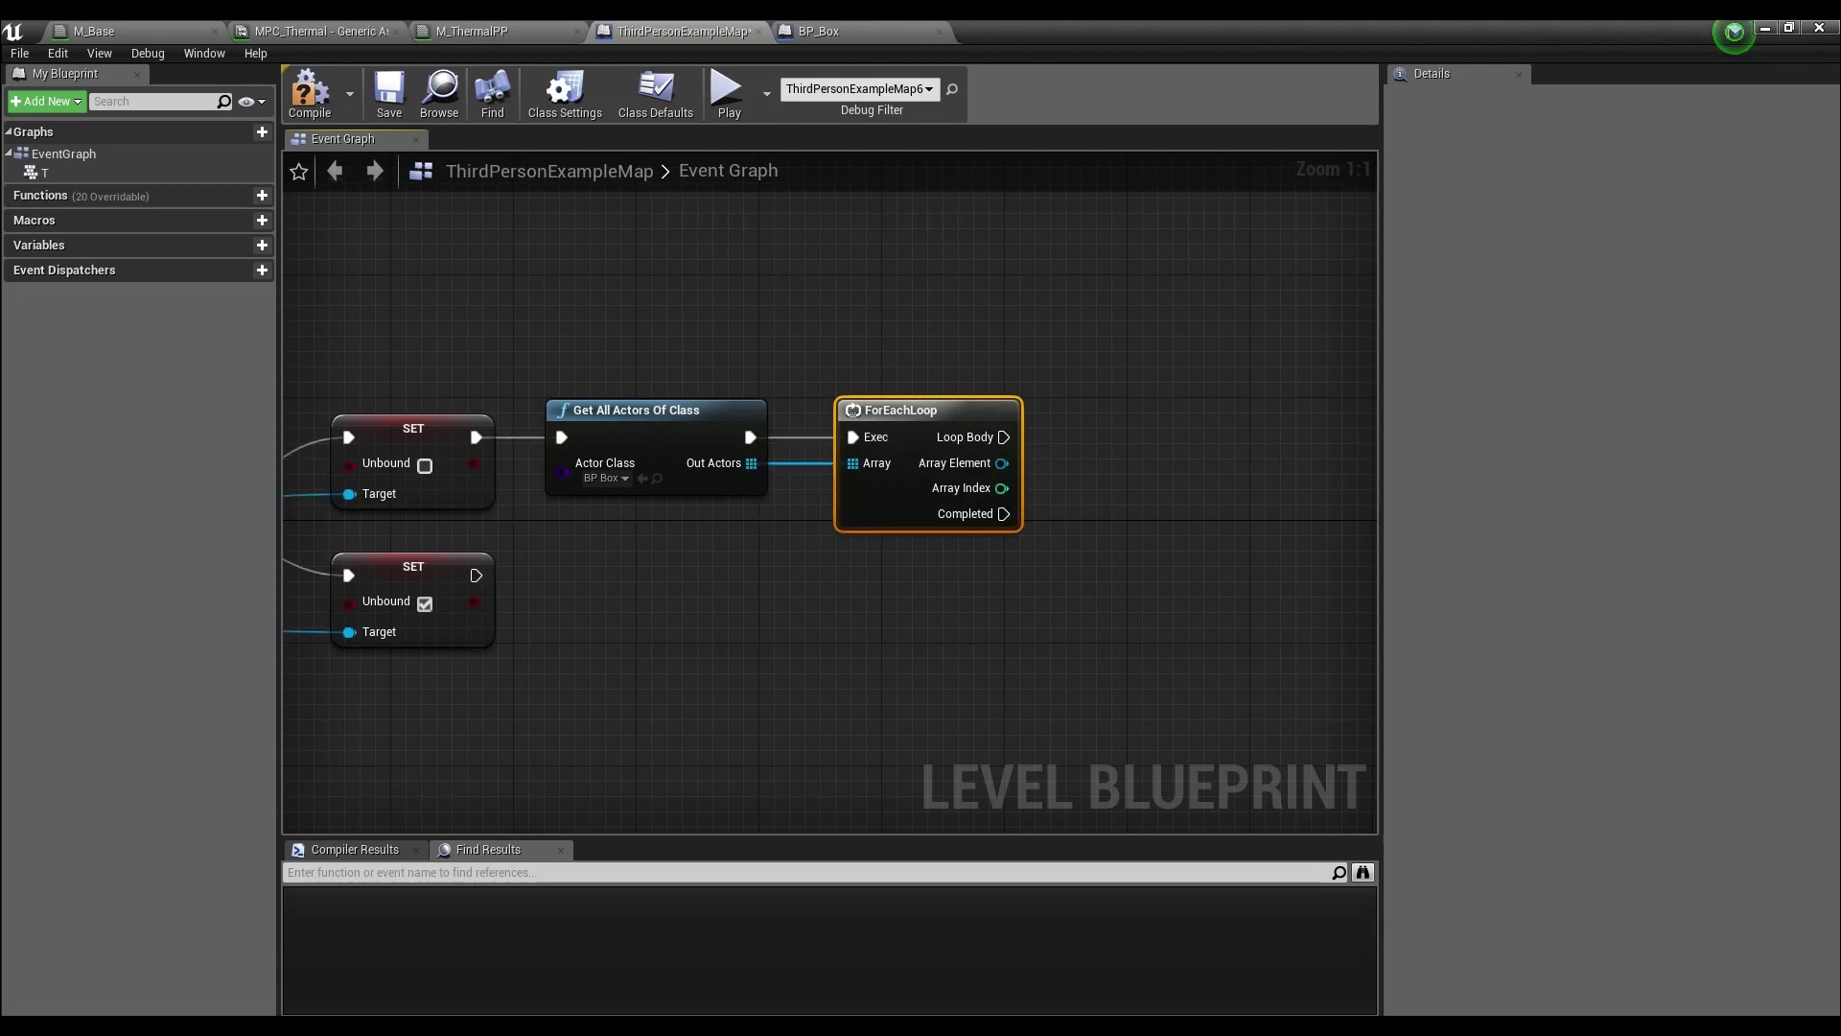
pyautogui.moveTo(598, 472); pyautogui.dragTo(783, 456, button='right')
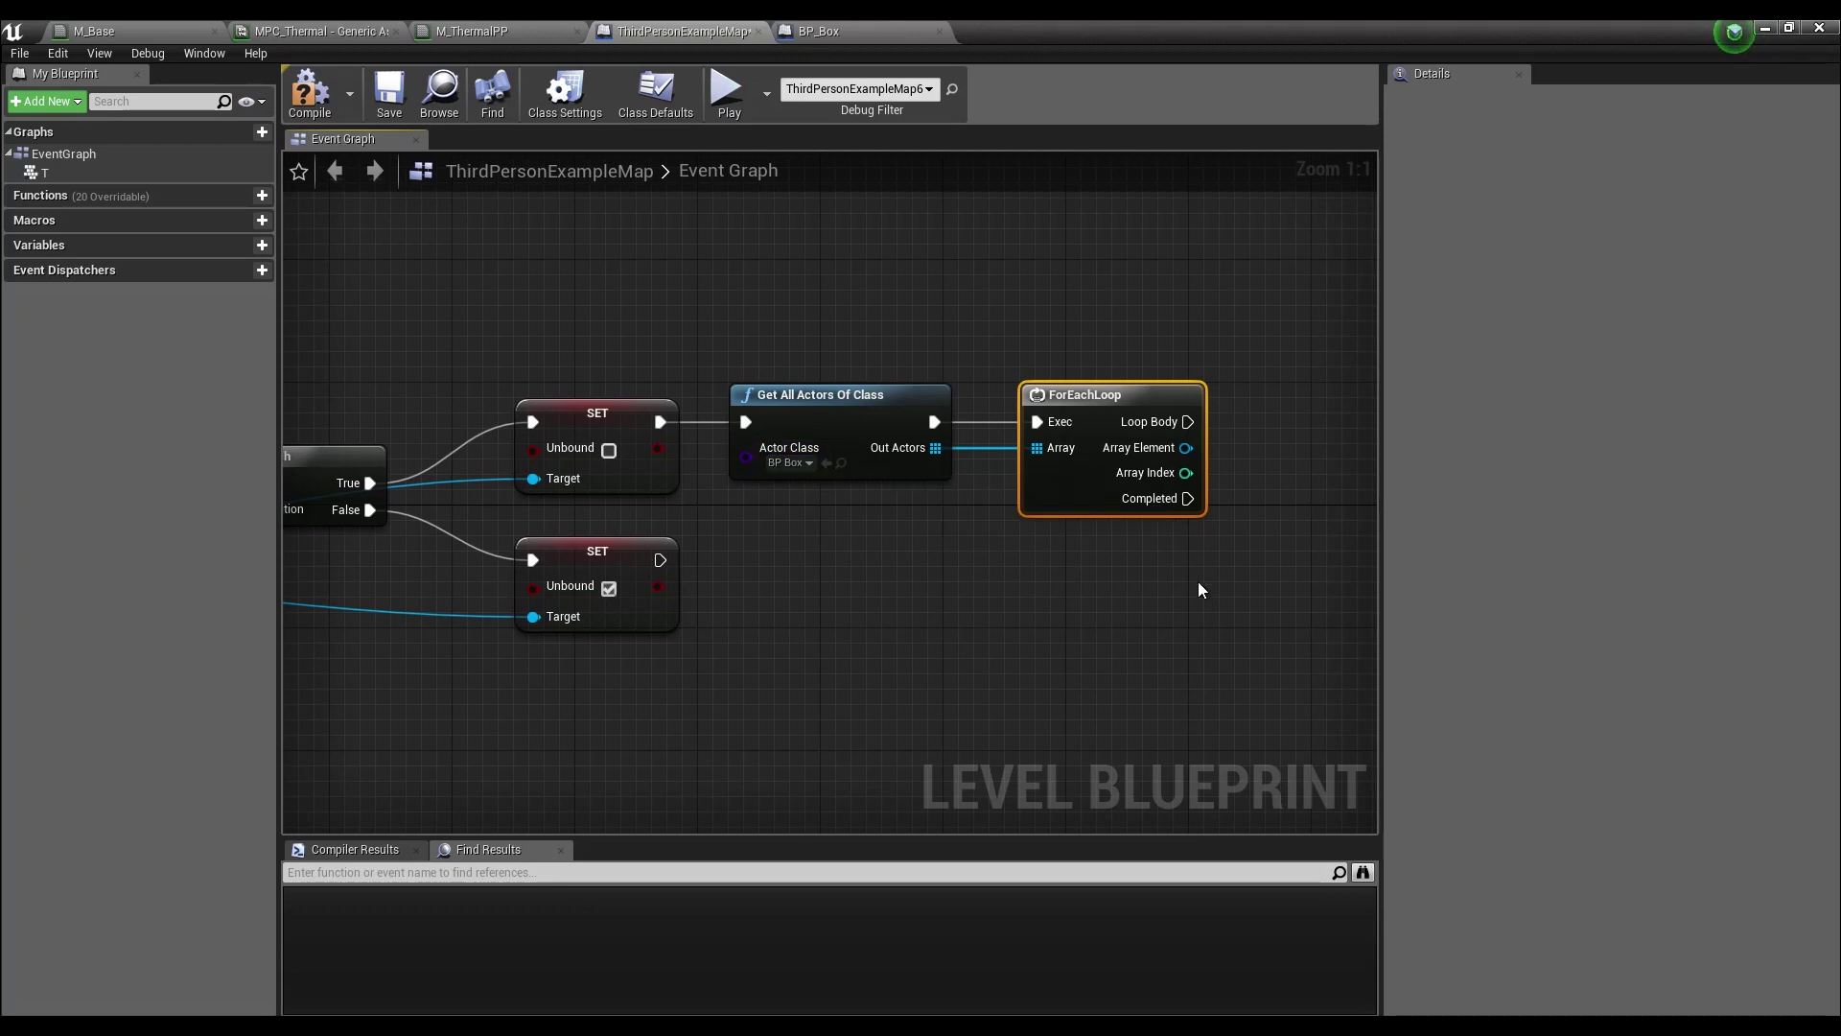
pyautogui.moveTo(1199, 583); pyautogui.dragTo(963, 608, button='right')
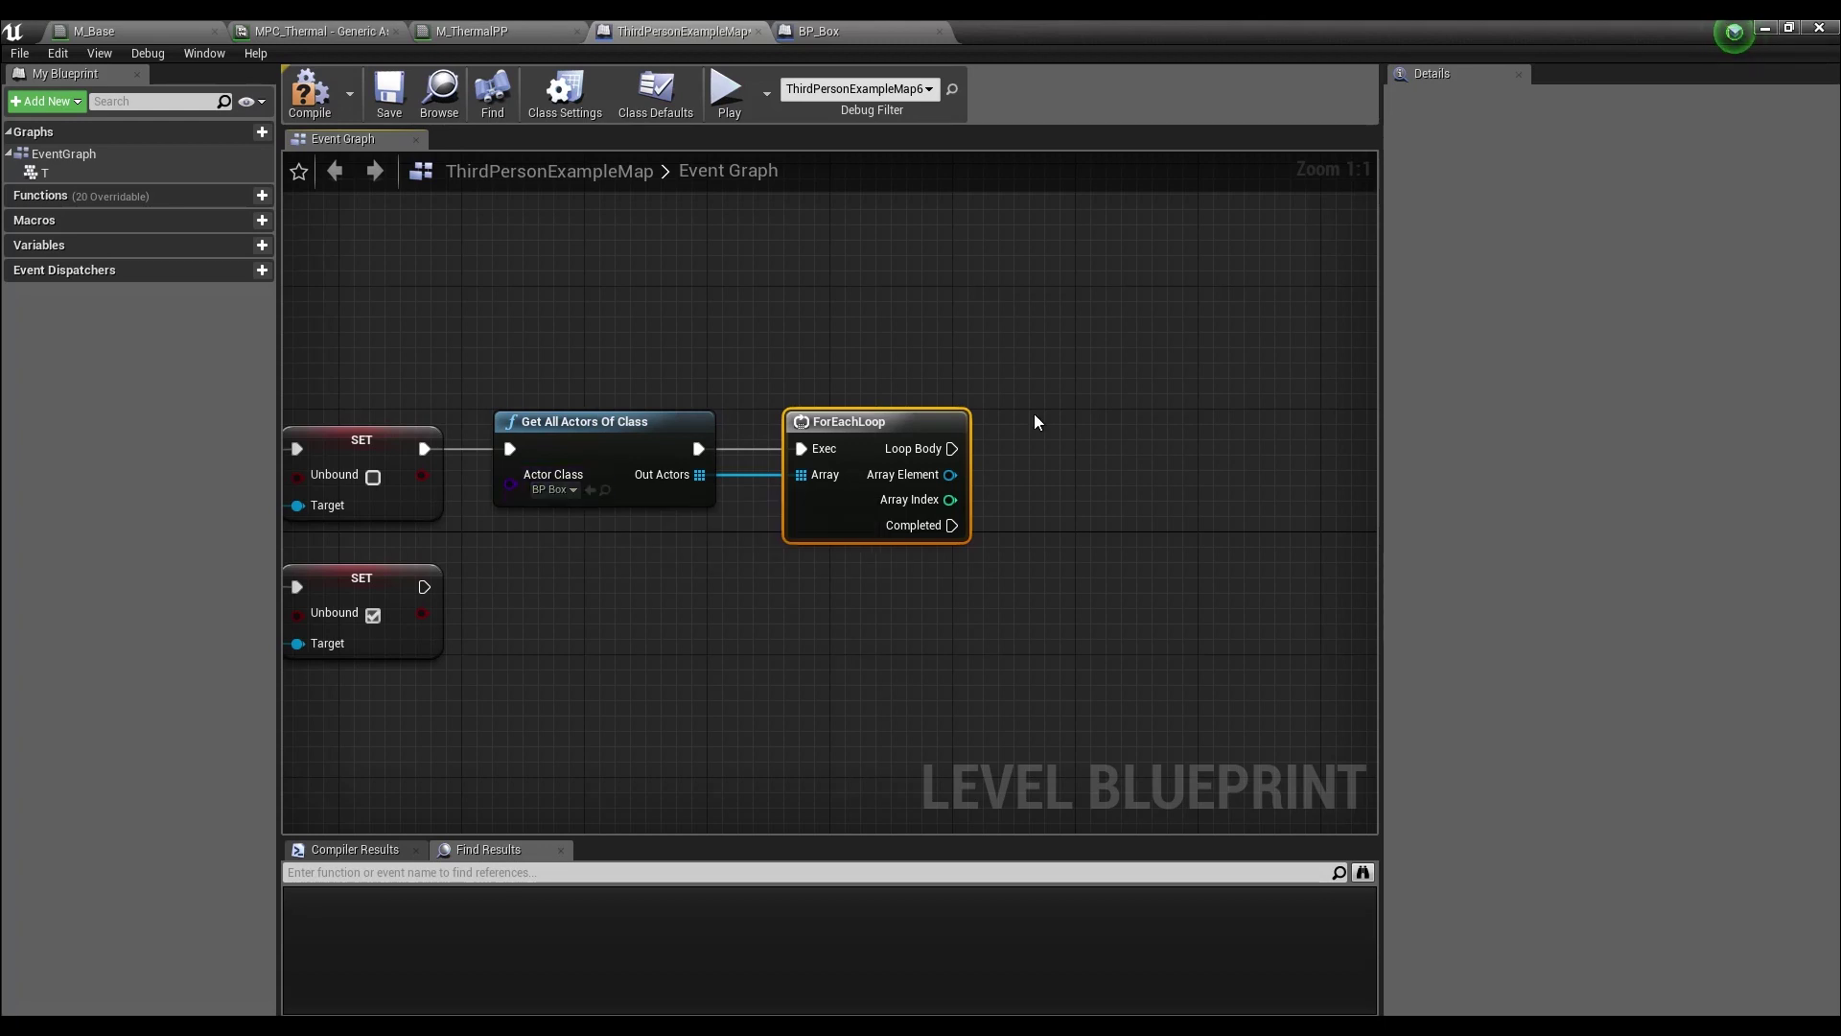
pyautogui.moveTo(949, 450); pyautogui.dragTo(1074, 452)
pyautogui.press('Escape')
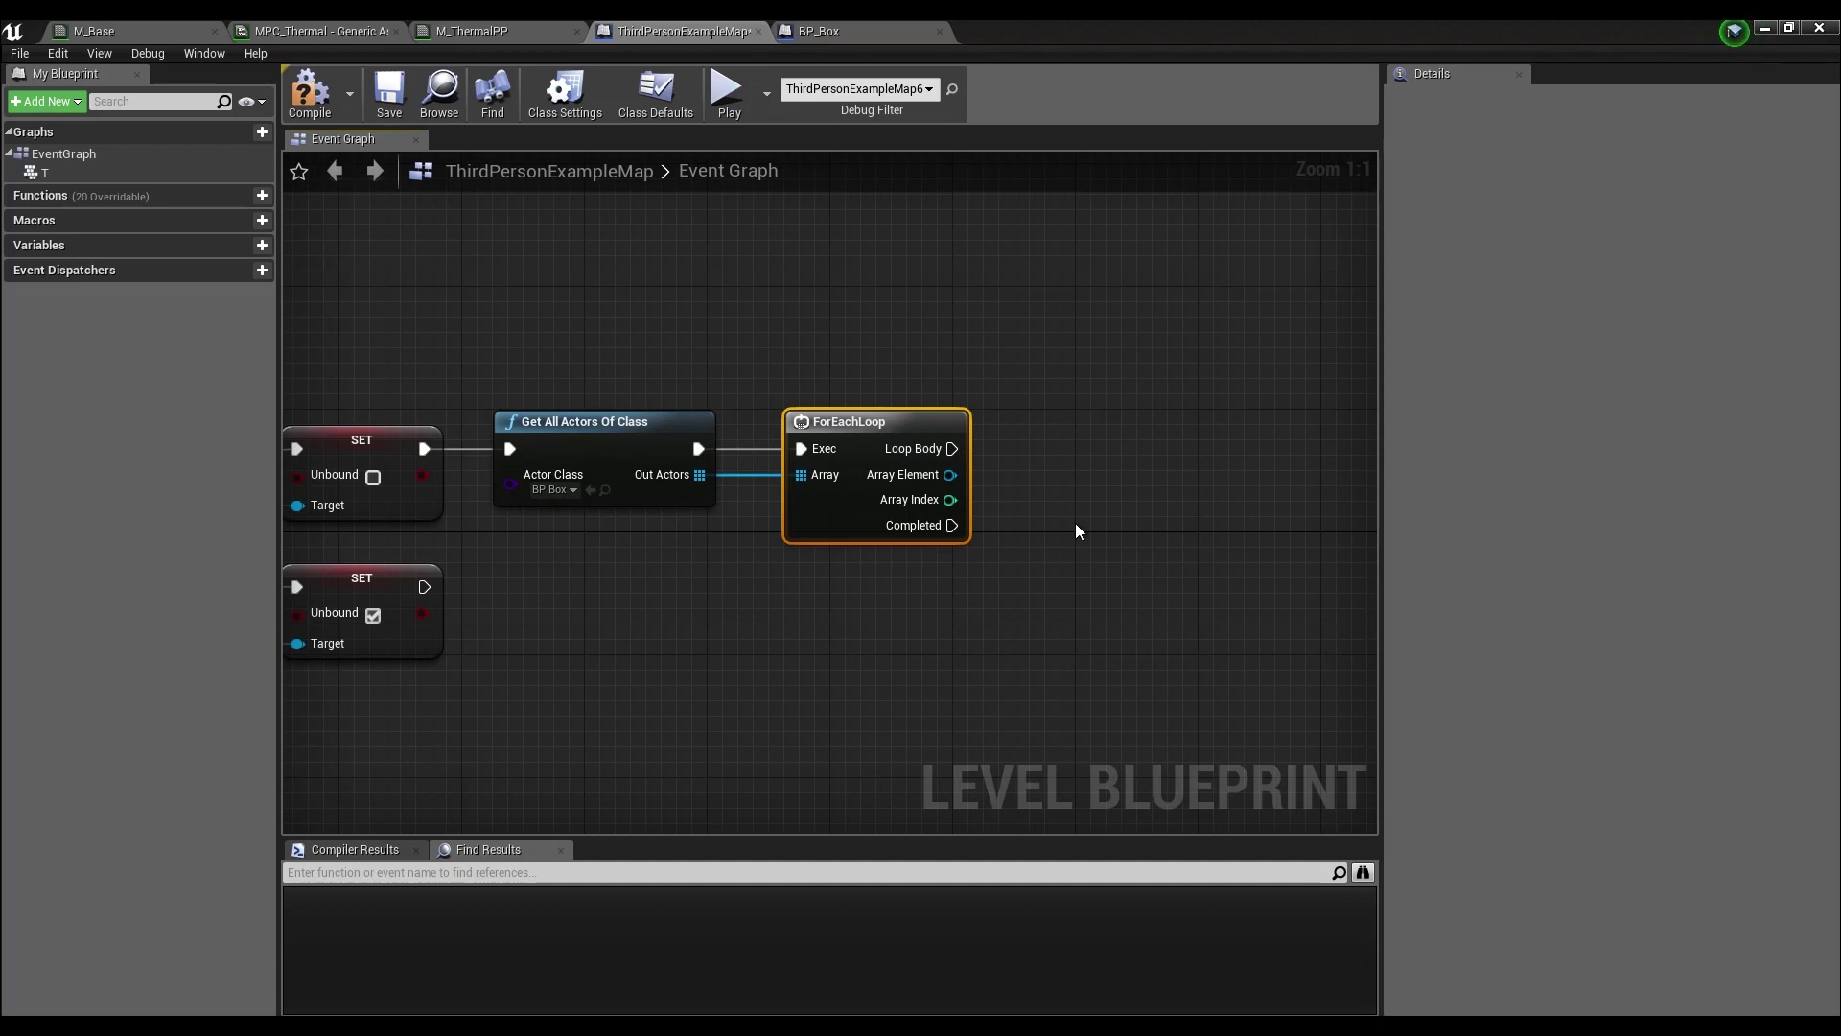
# - Add a Get Local Bounds (StaticMesh) node, including its Static Mesh reference, from the ForEachLoop's Array Element
pyautogui.moveTo(949, 474); pyautogui.dragTo(1076, 509)
pyautogui.write('s')
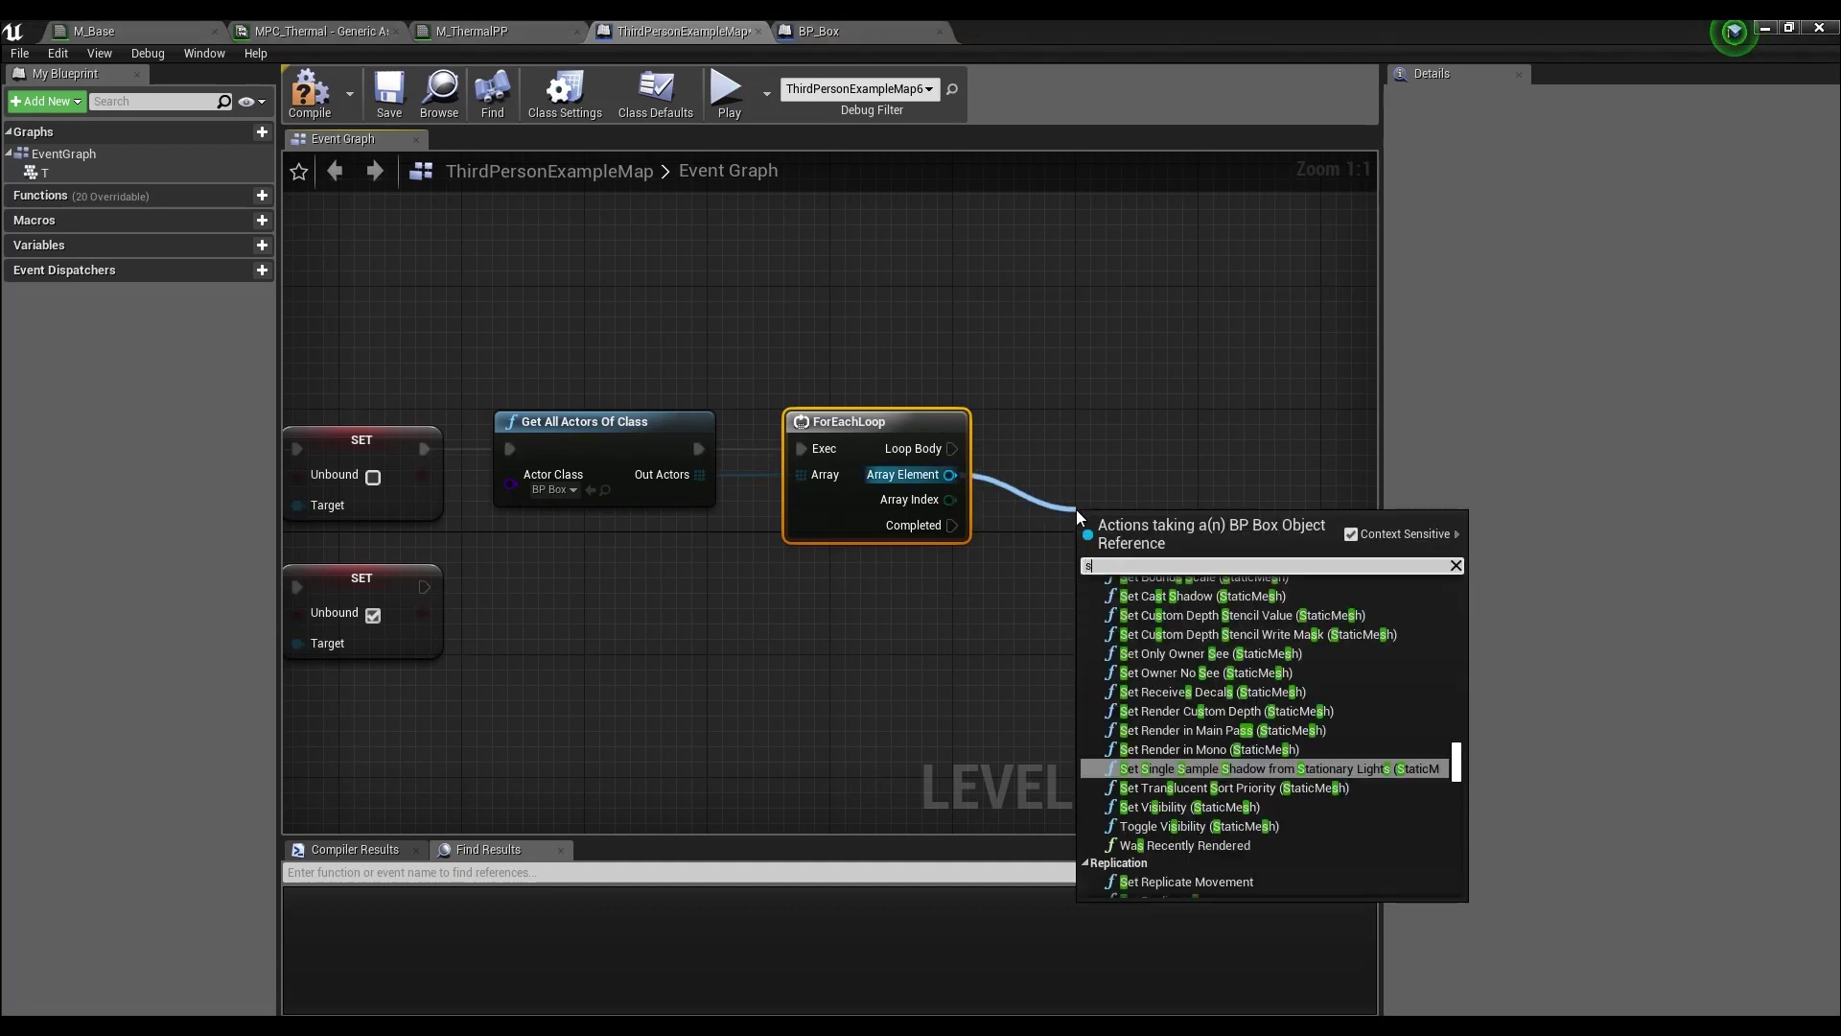
pyautogui.write('taticmesh')
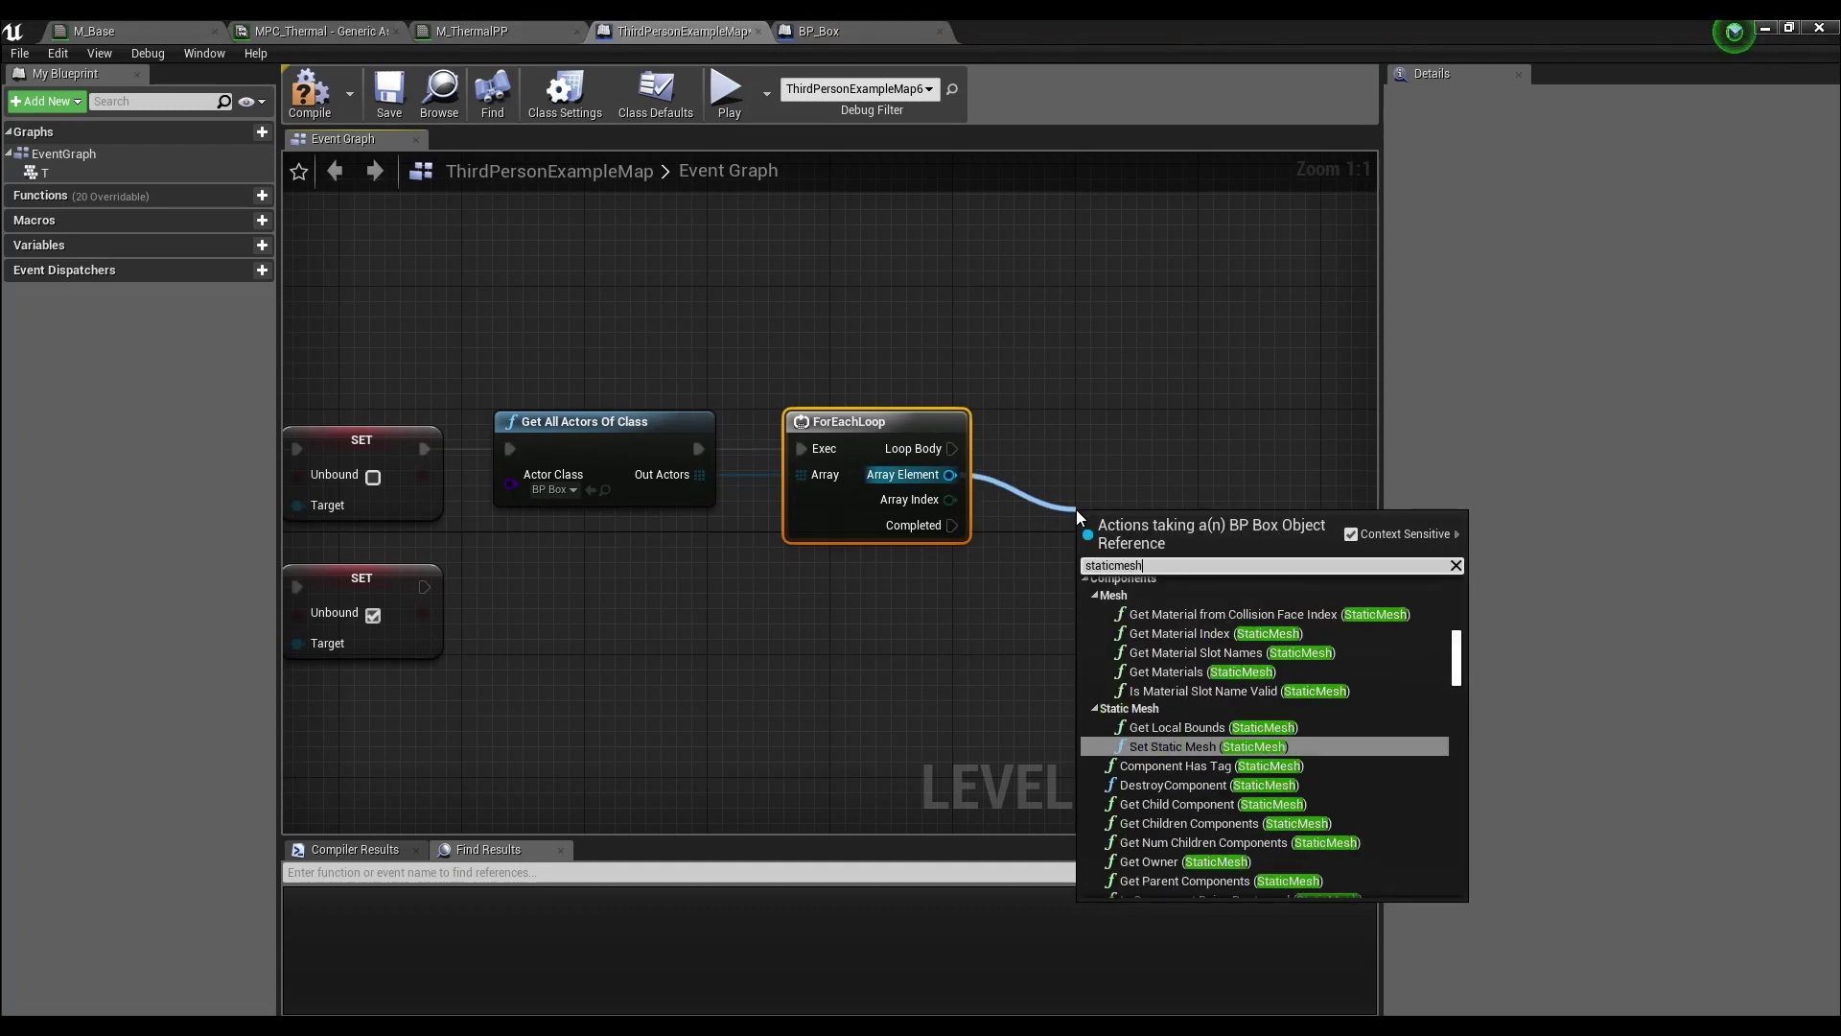
pyautogui.press('Up')
pyautogui.press('Return')
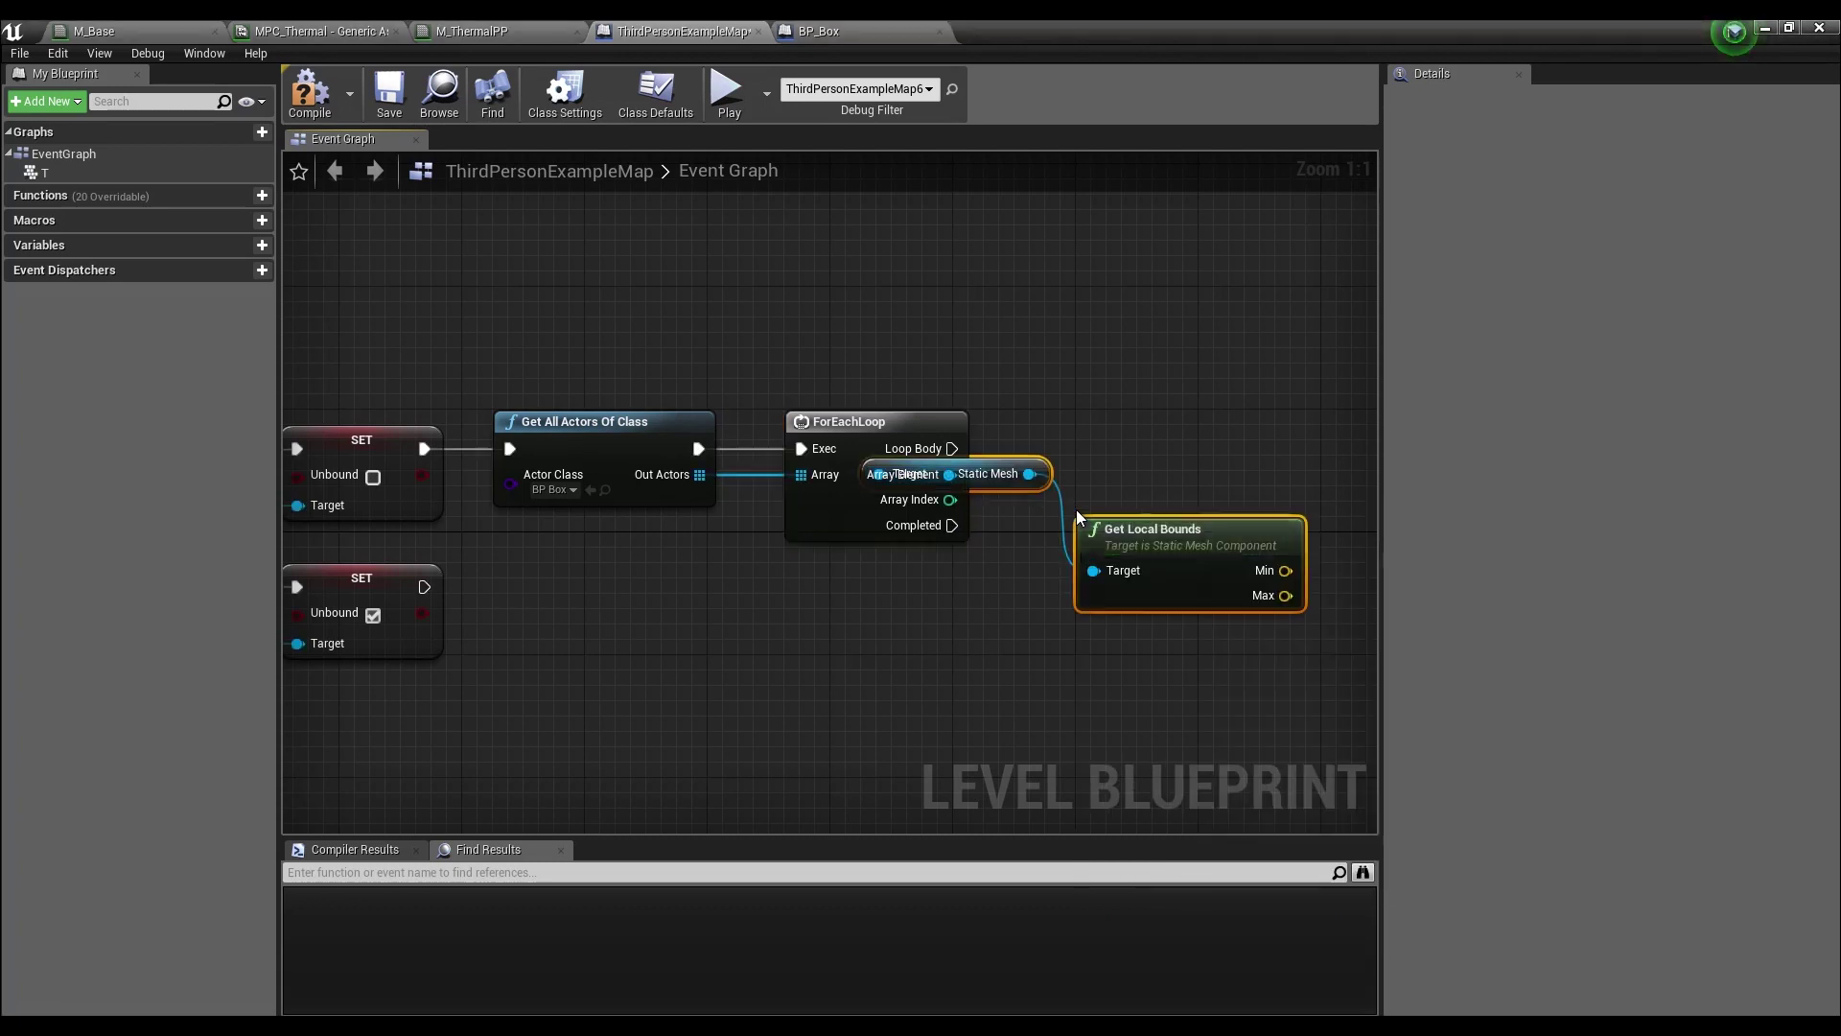
# - Delete the Get Local Bounds node, keep the Static Mesh reference node, and move it clear of the ForEachLoop
pyautogui.moveTo(1017, 364); pyautogui.dragTo(1139, 604)
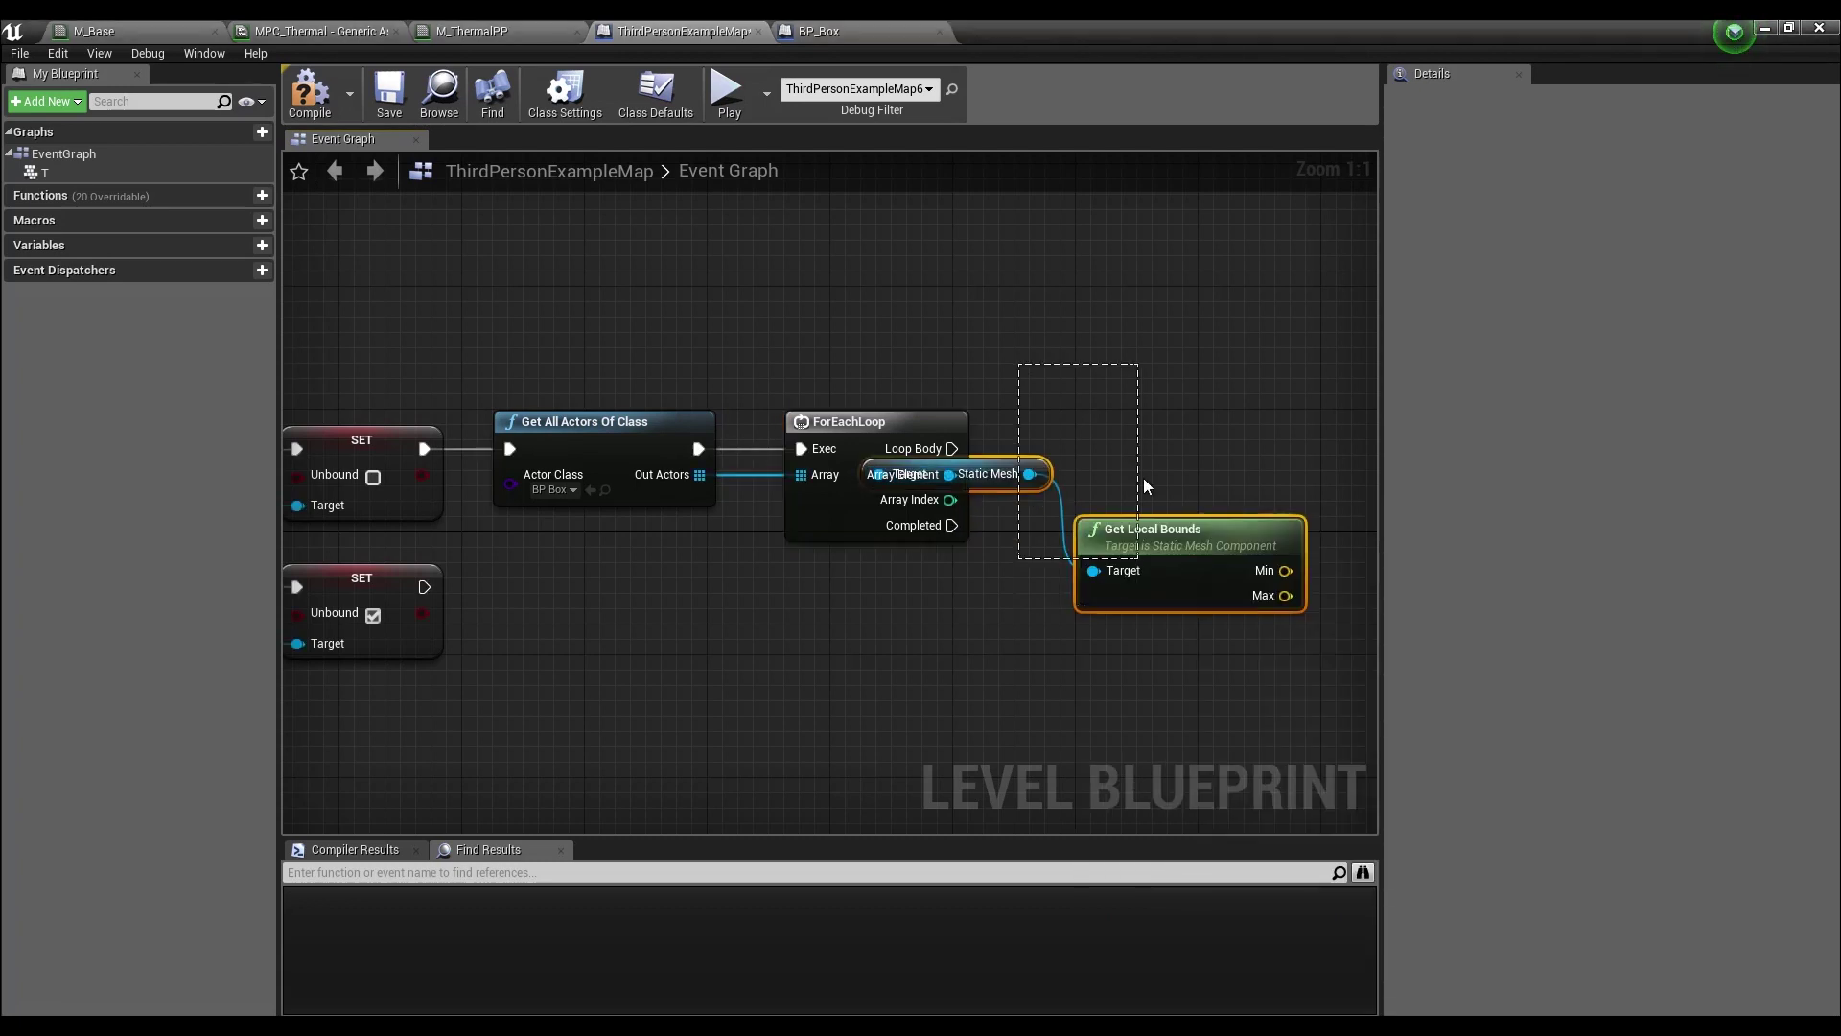
pyautogui.press('Delete')
pyautogui.moveTo(1005, 464); pyautogui.dragTo(1189, 545)
# - Add a Set Material node from the Static Mesh reference node's output
pyautogui.moveTo(1138, 646); pyautogui.dragTo(842, 689, button='right')
pyautogui.moveTo(917, 590); pyautogui.dragTo(1001, 549)
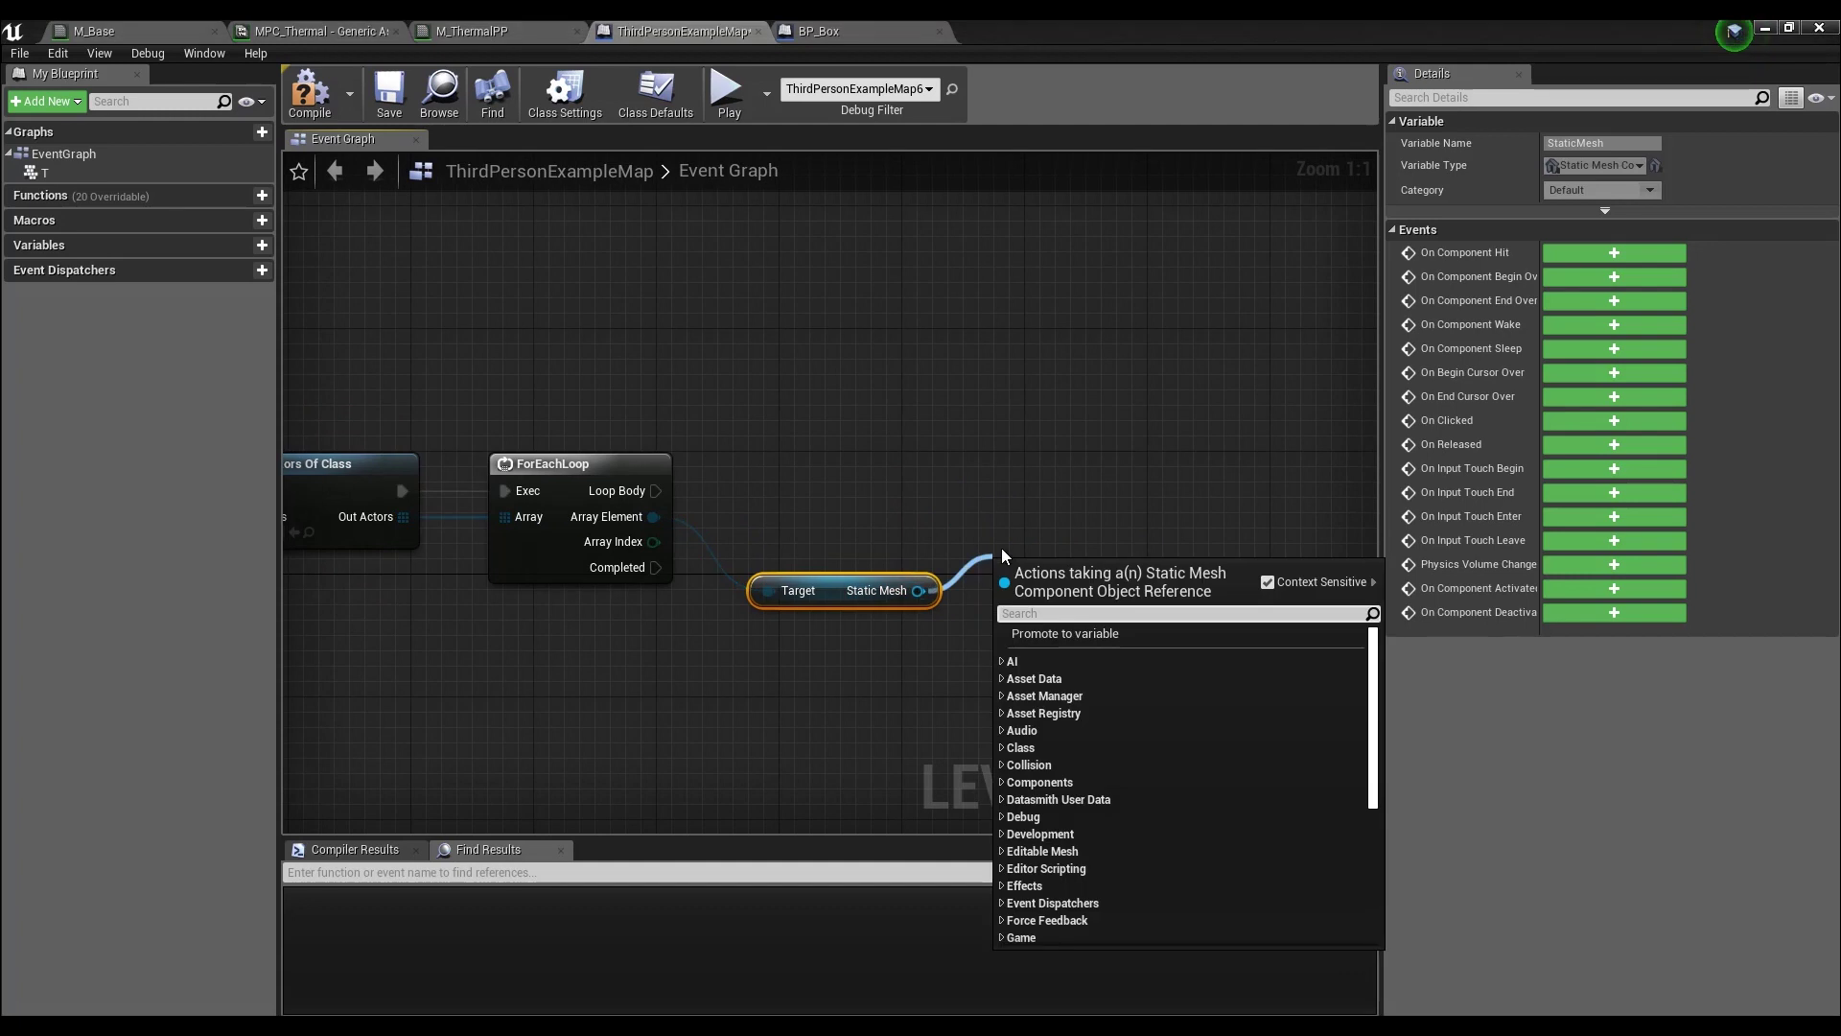
pyautogui.write('set material')
pyautogui.press('Return')
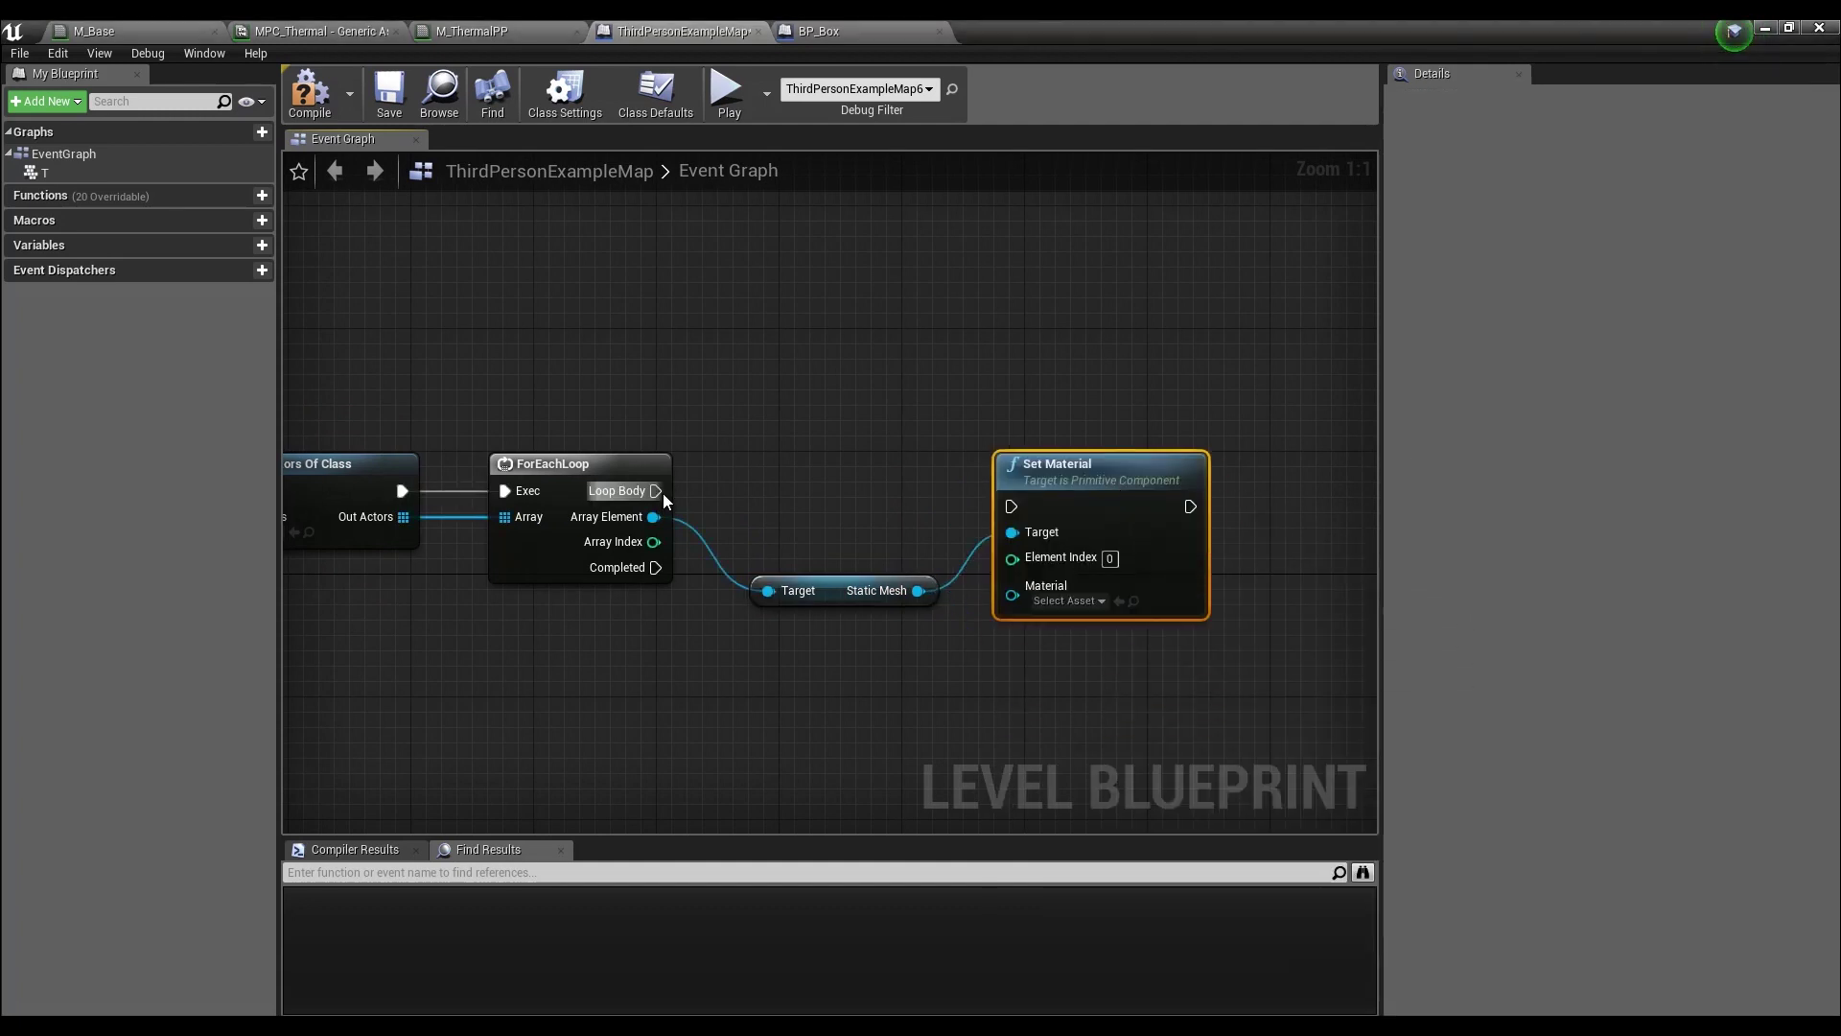
# - Connect the ForEachLoop's Loop Body to the Set Material node, aligned with the loop, and set its Material to M_Base
pyautogui.moveTo(656, 490); pyautogui.dragTo(1012, 505)
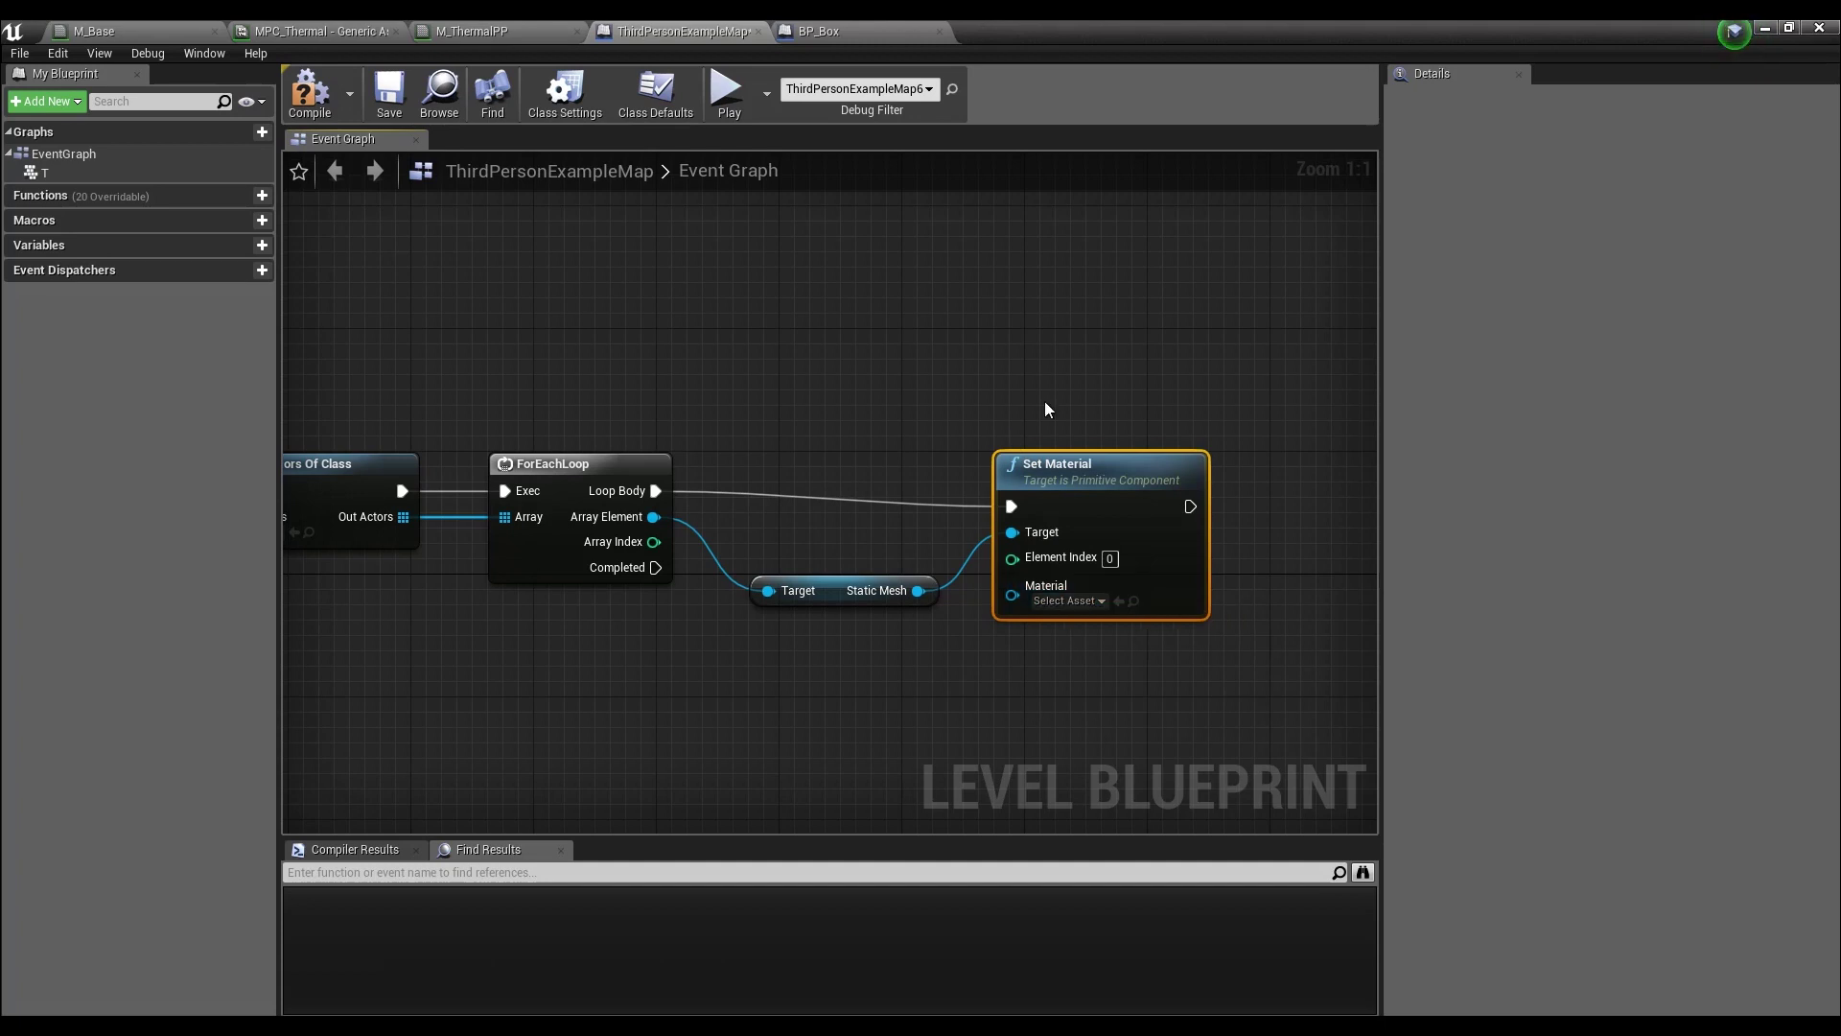
pyautogui.moveTo(1123, 470); pyautogui.dragTo(1137, 455)
pyautogui.click(1085, 585)
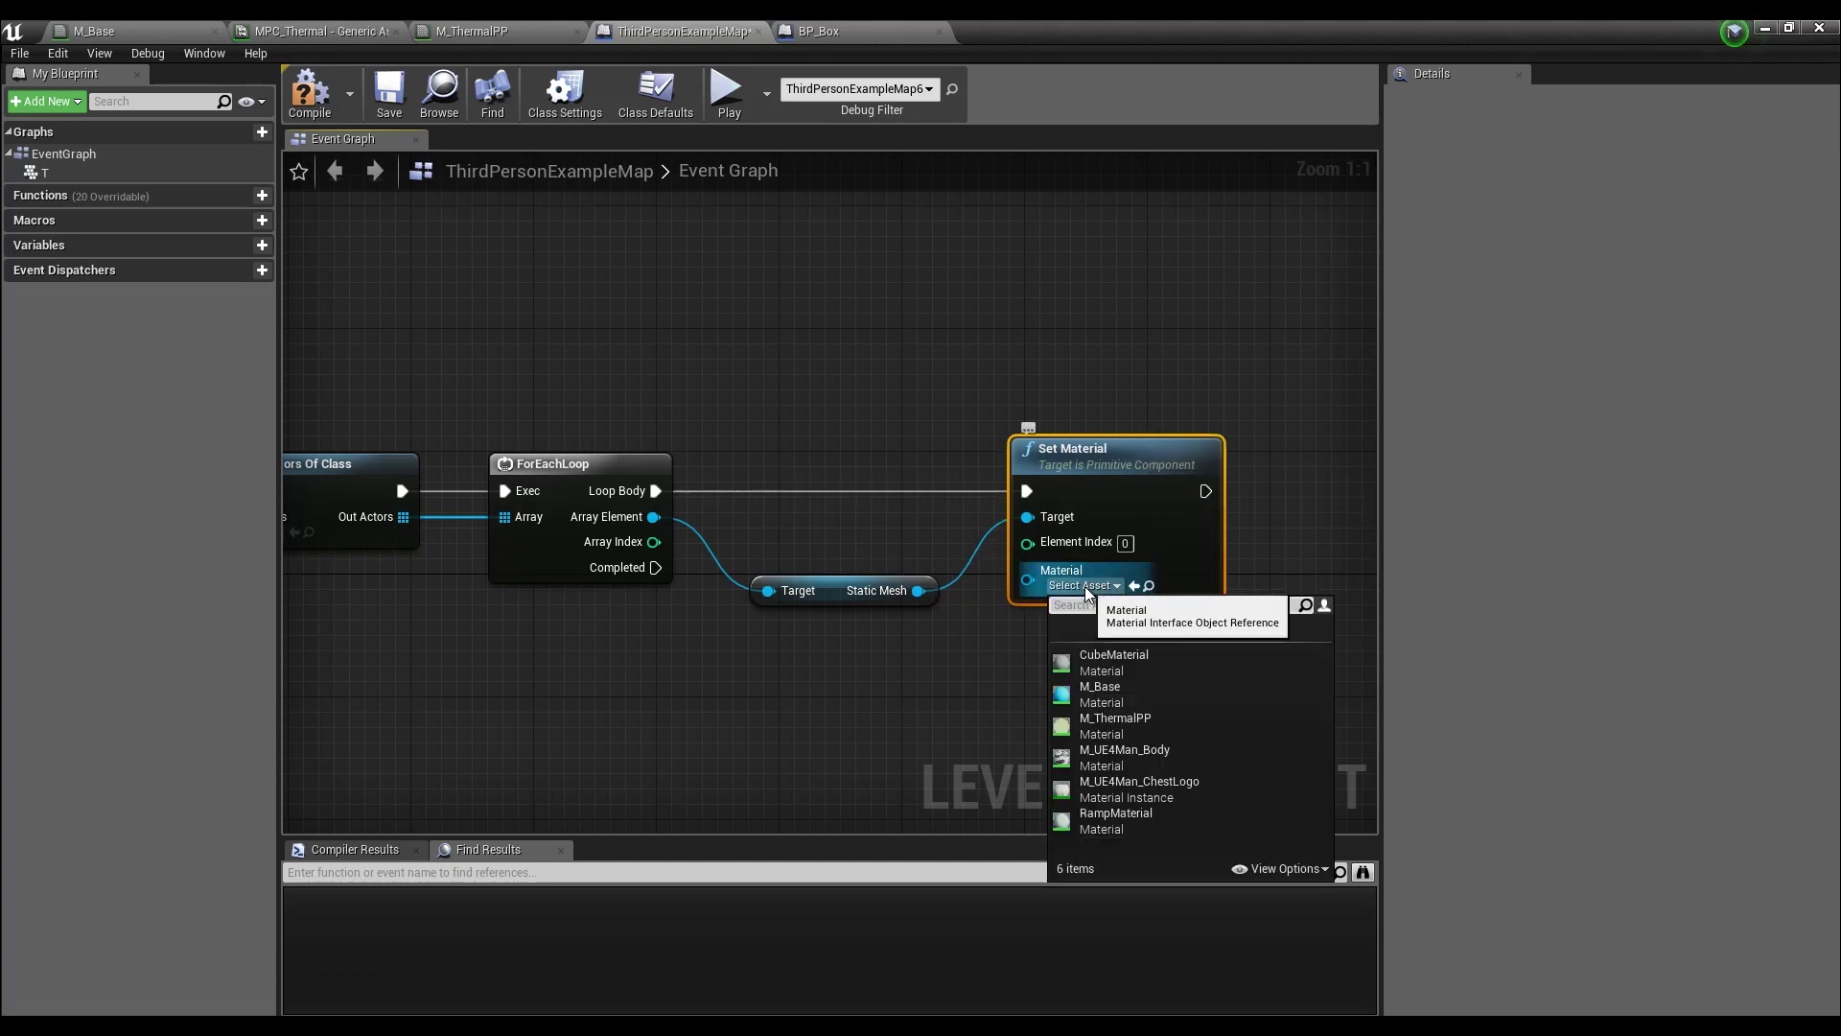
pyautogui.click(1130, 686)
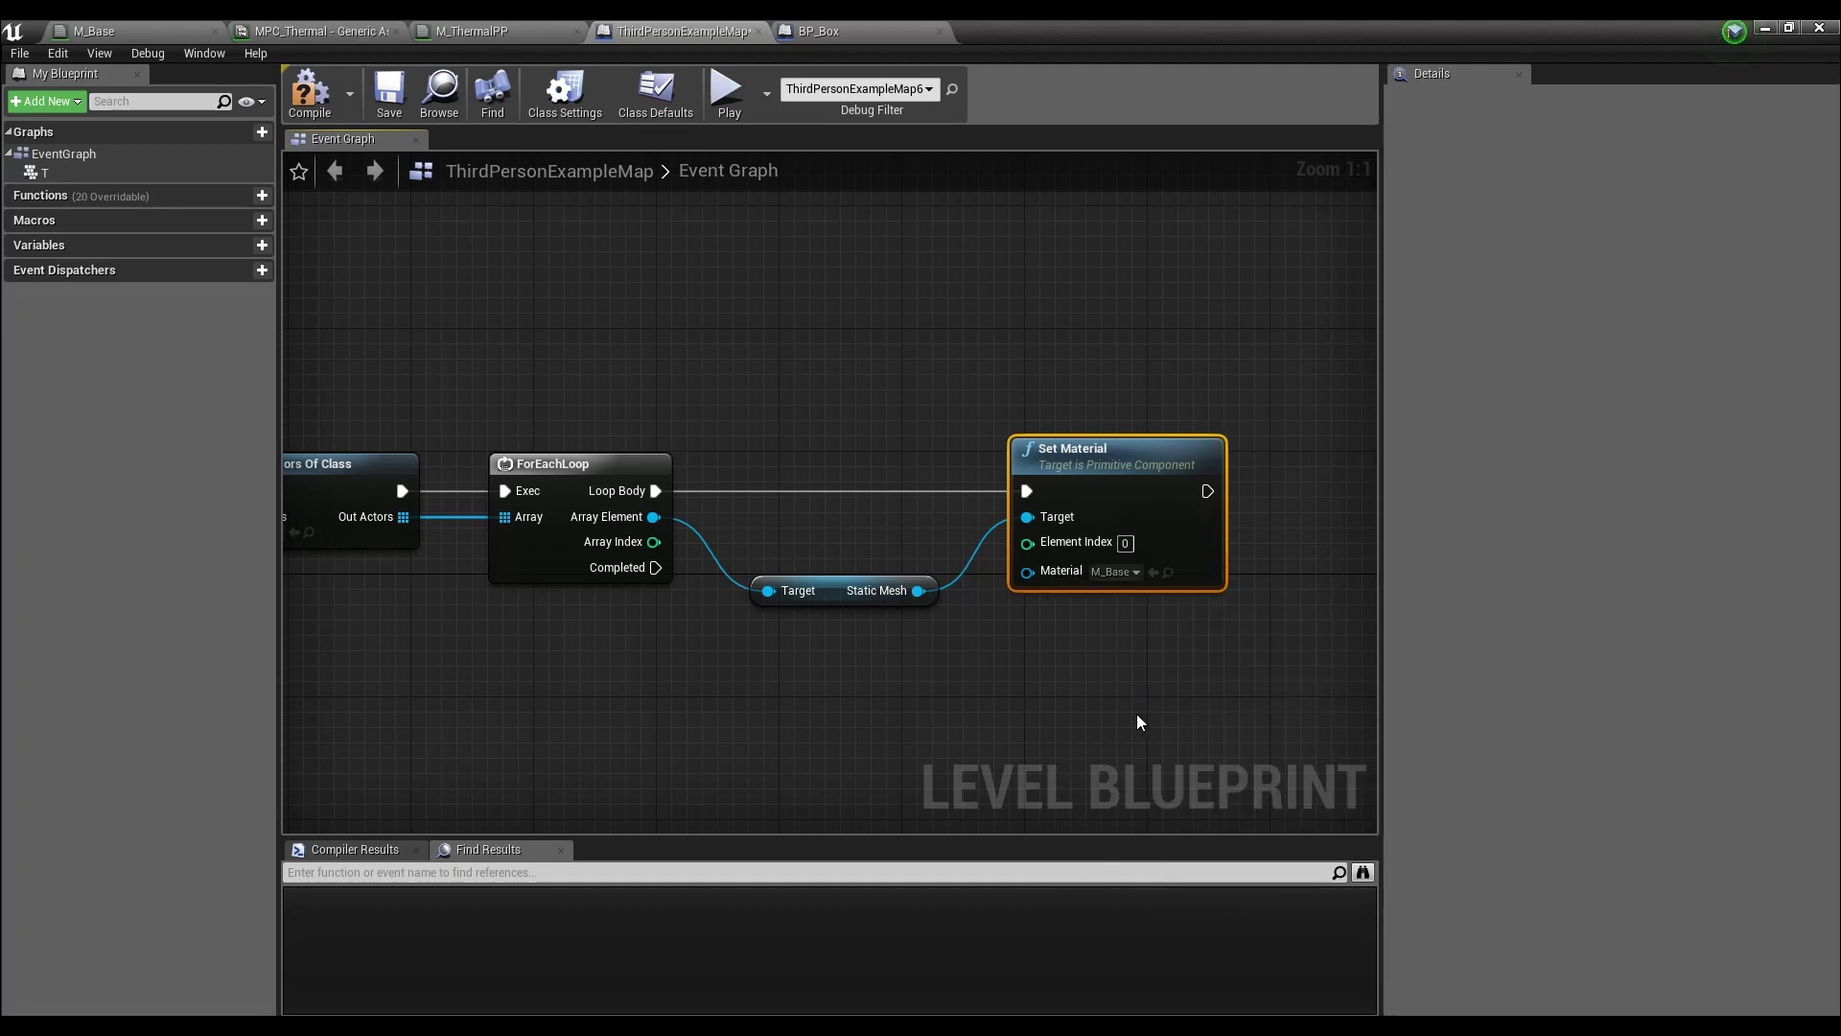
# - Add a Set Scalar Parameter Value node for a material collection, executed after the Set Material node
pyautogui.moveTo(1038, 625); pyautogui.dragTo(920, 494, button='right')
pyautogui.moveTo(930, 495); pyautogui.dragTo(1045, 491)
pyautogui.write('set scalar')
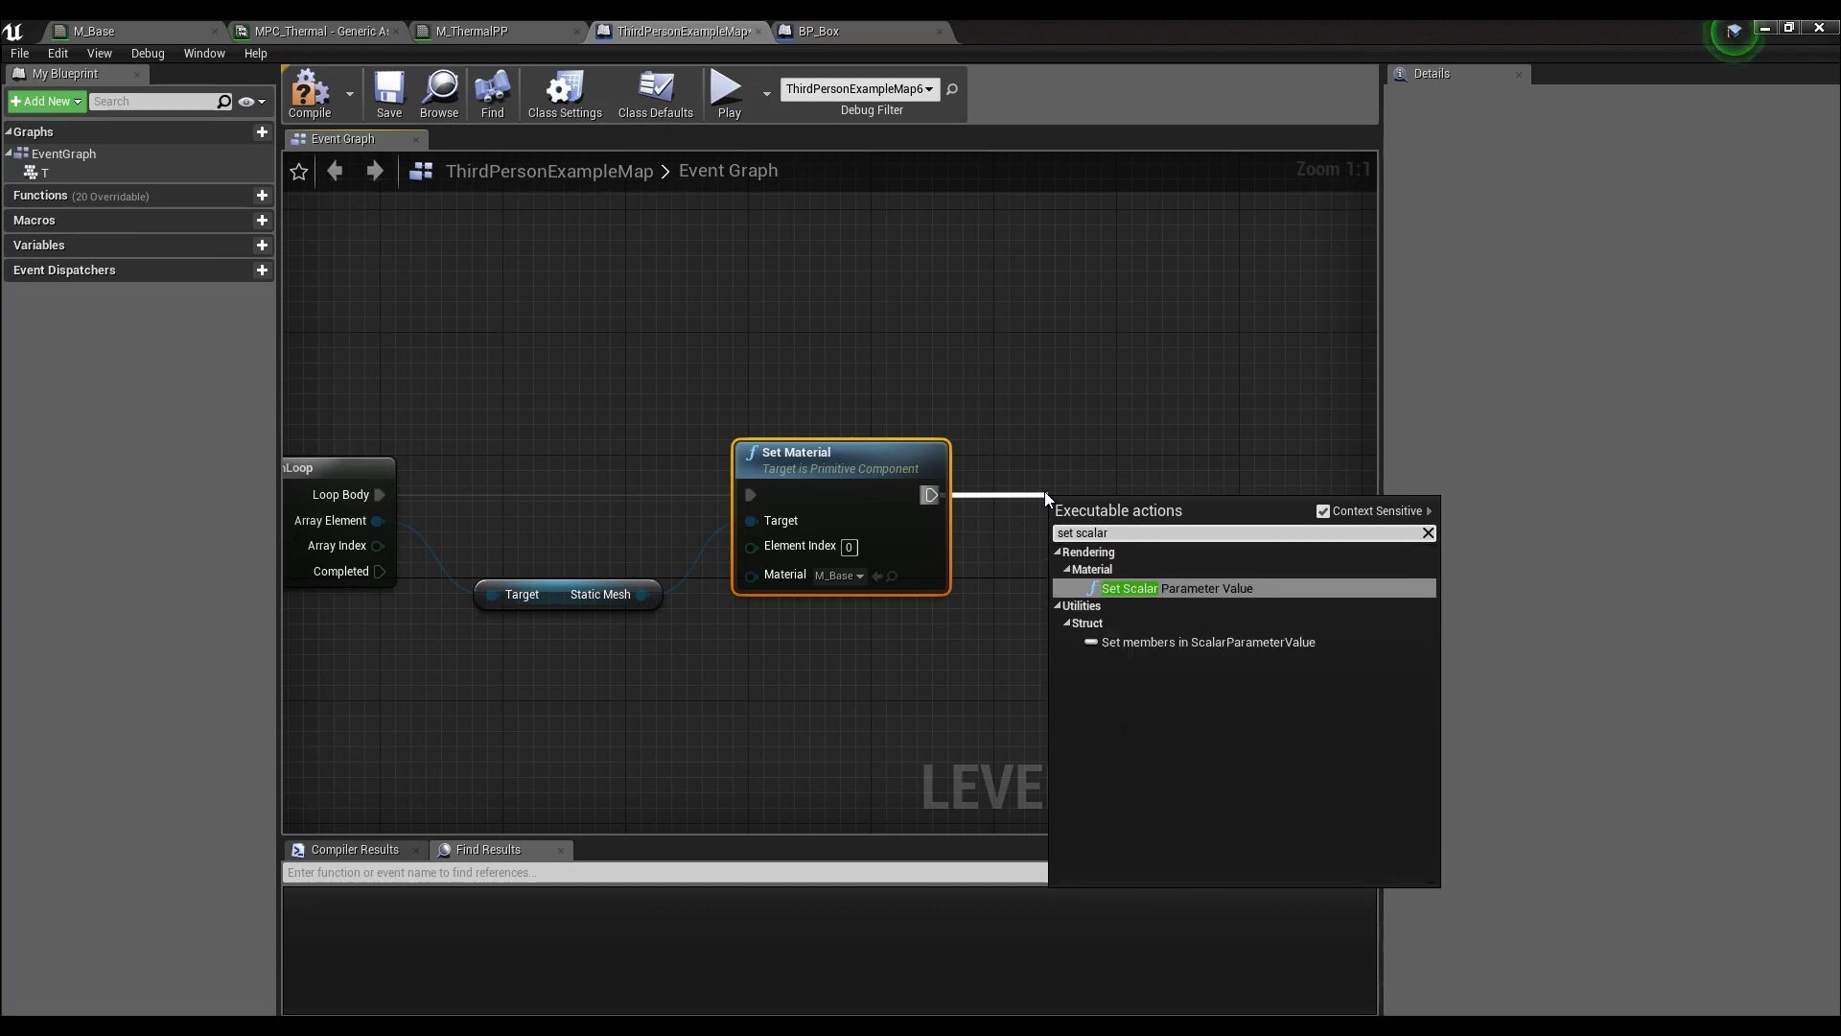
pyautogui.press('Return')
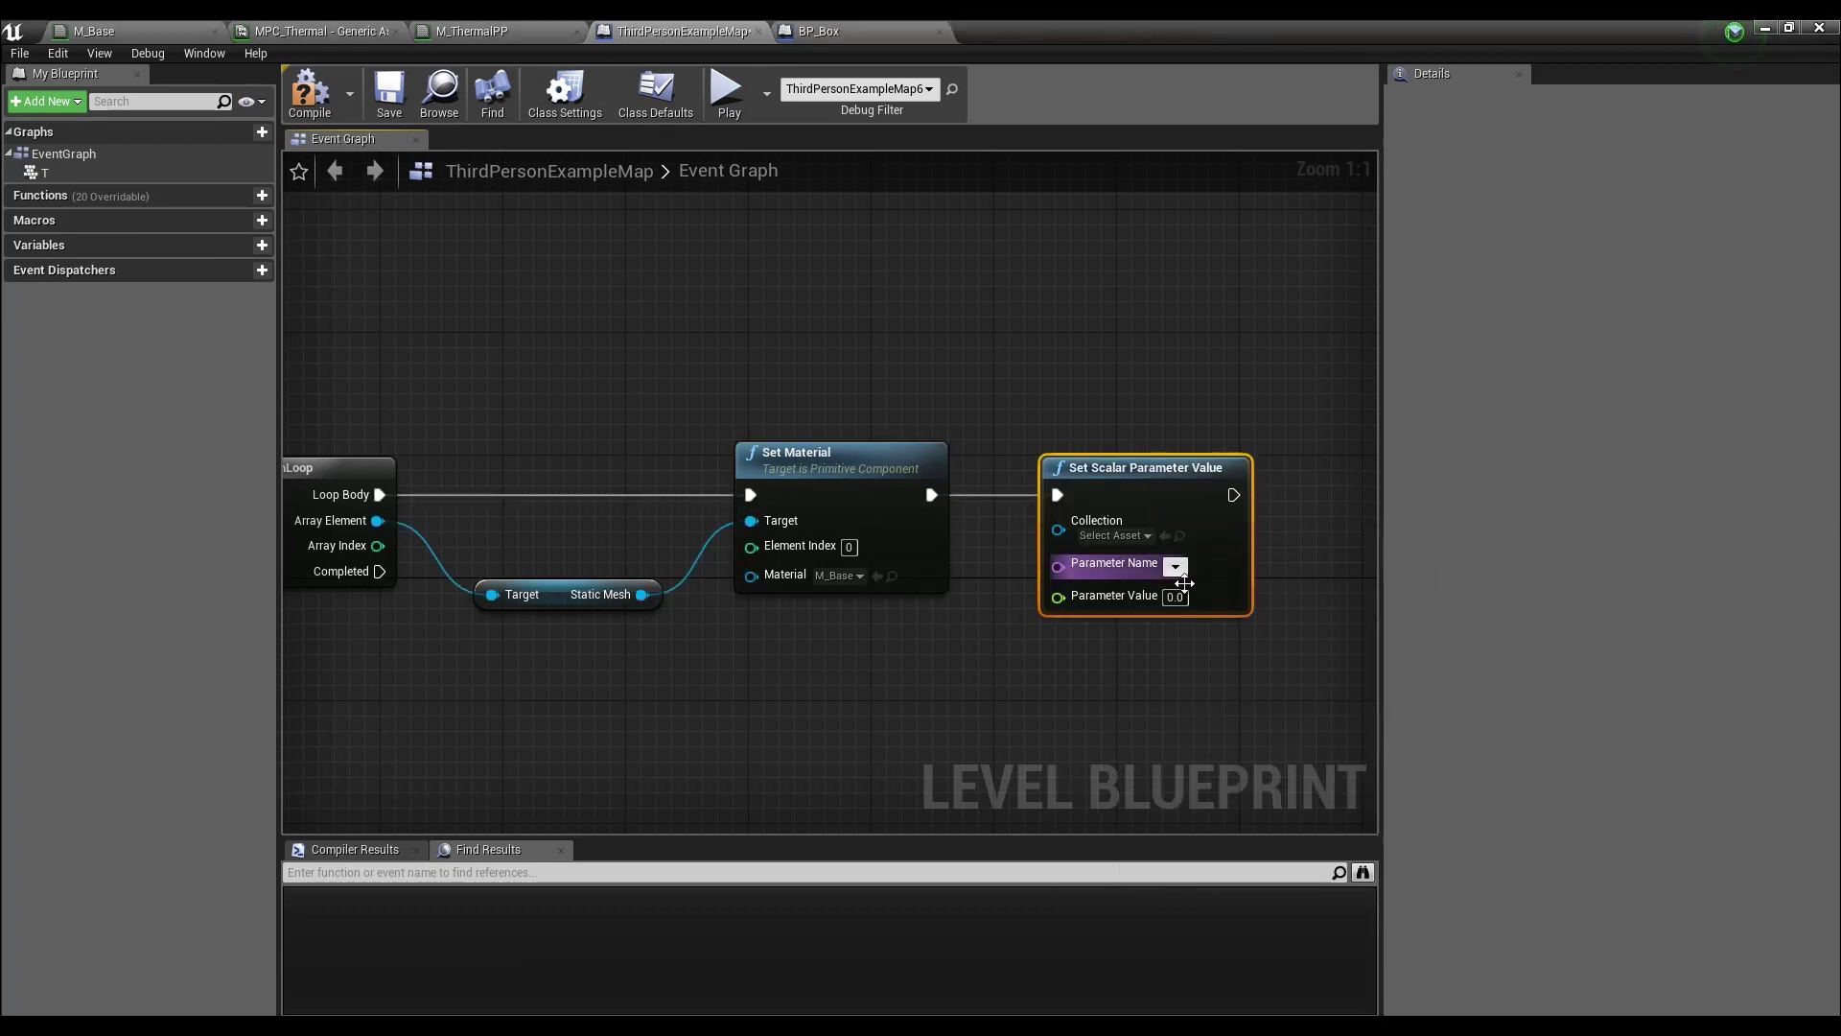
# - Set the scalar parameter node's Collection to MPC_Thermal and its Parameter Name to ThermalAlpha
pyautogui.click(1137, 538)
pyautogui.click(1153, 612)
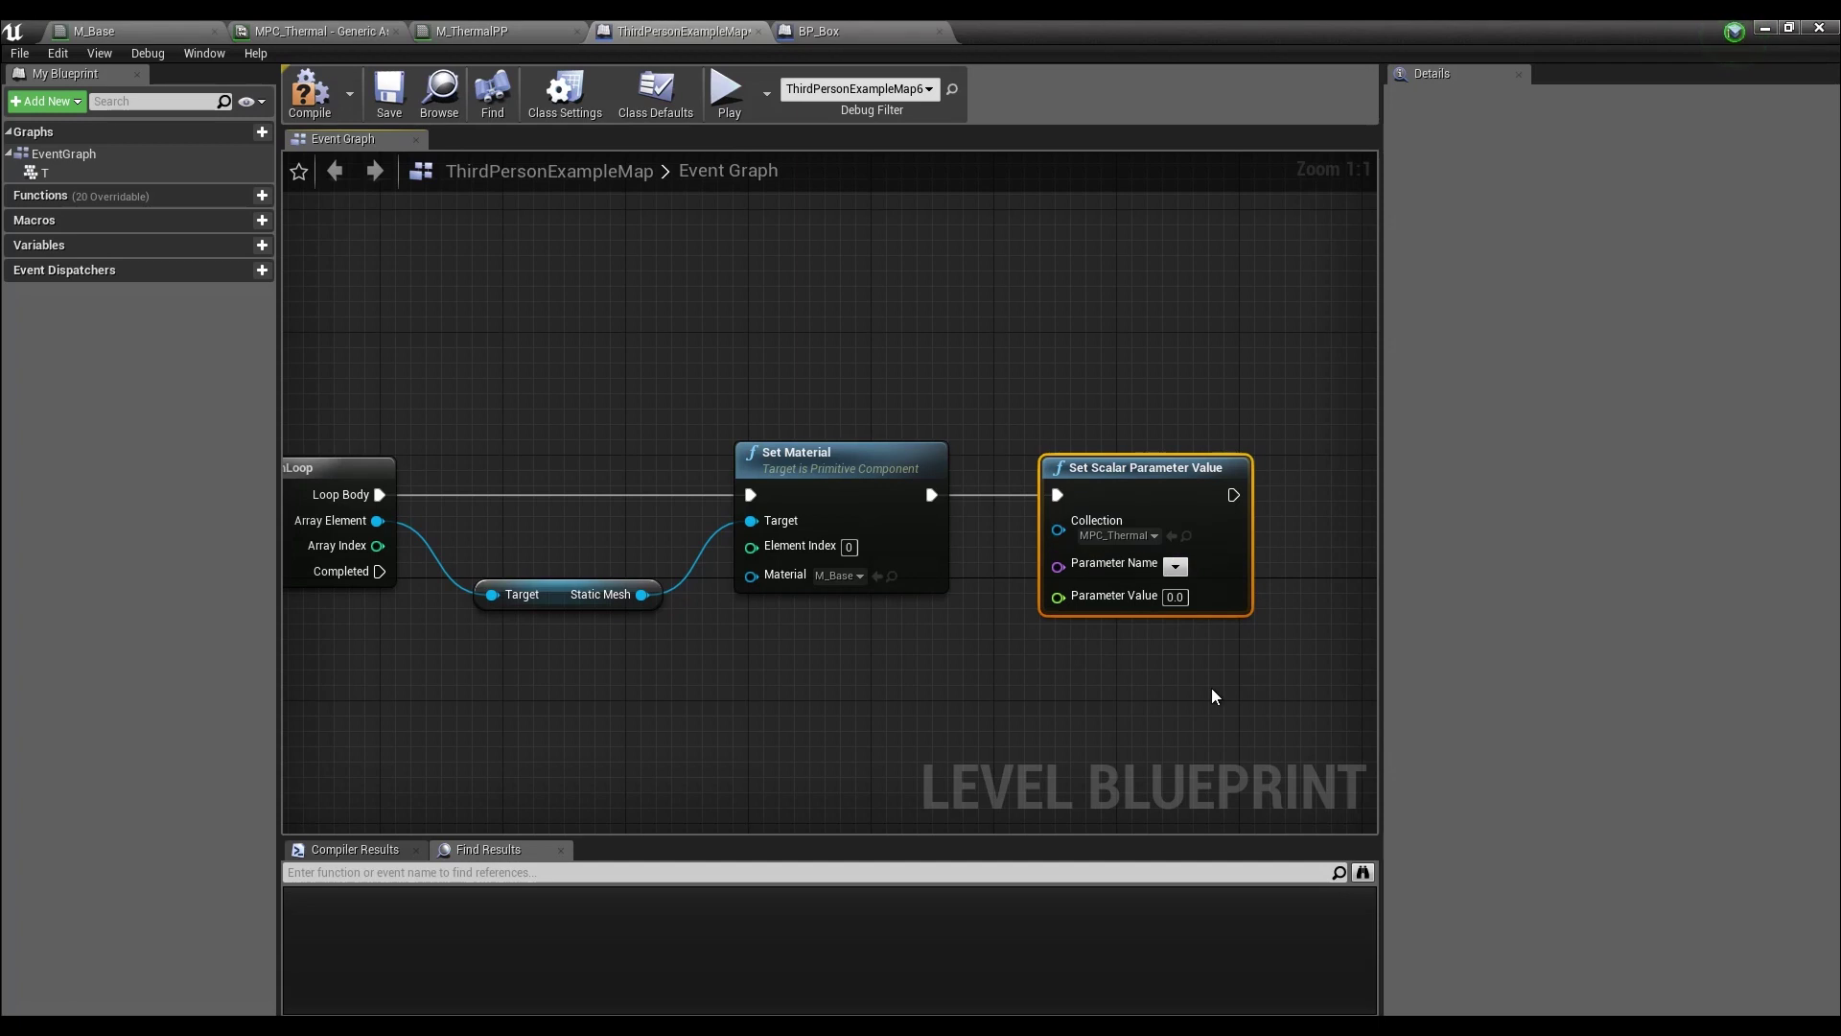
pyautogui.click(1175, 566)
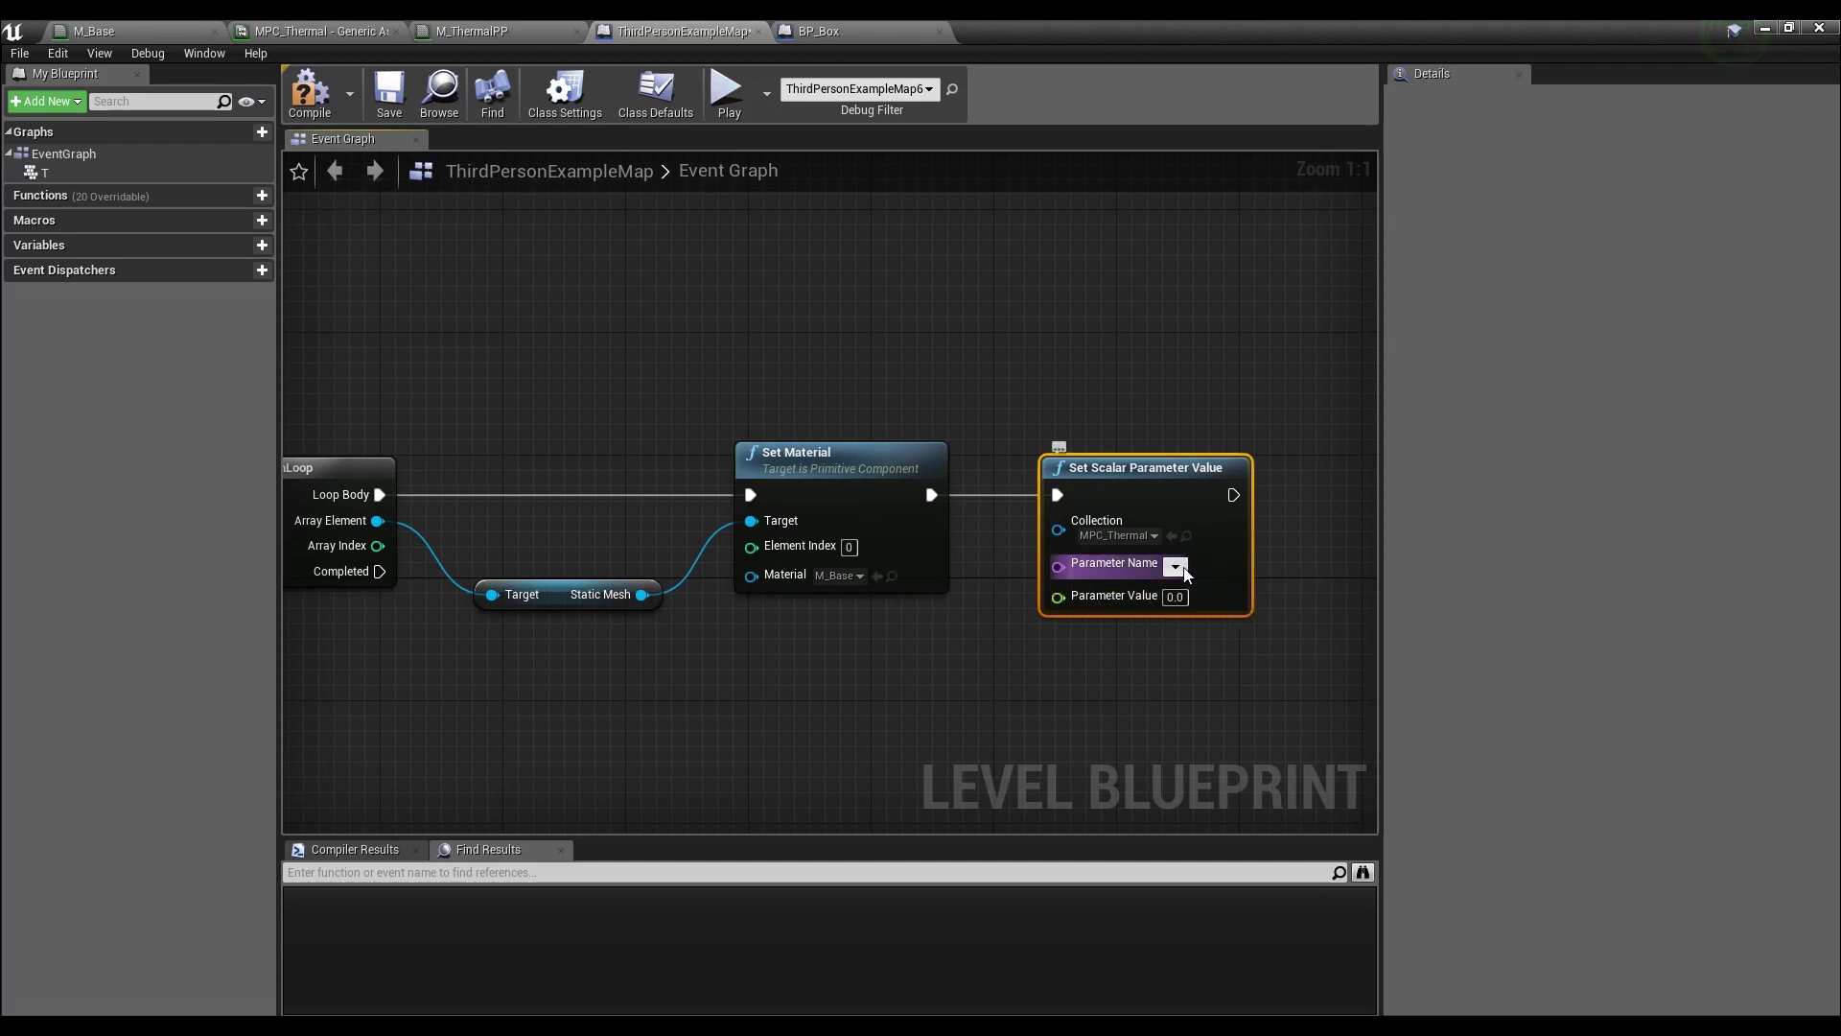
pyautogui.click(1198, 585)
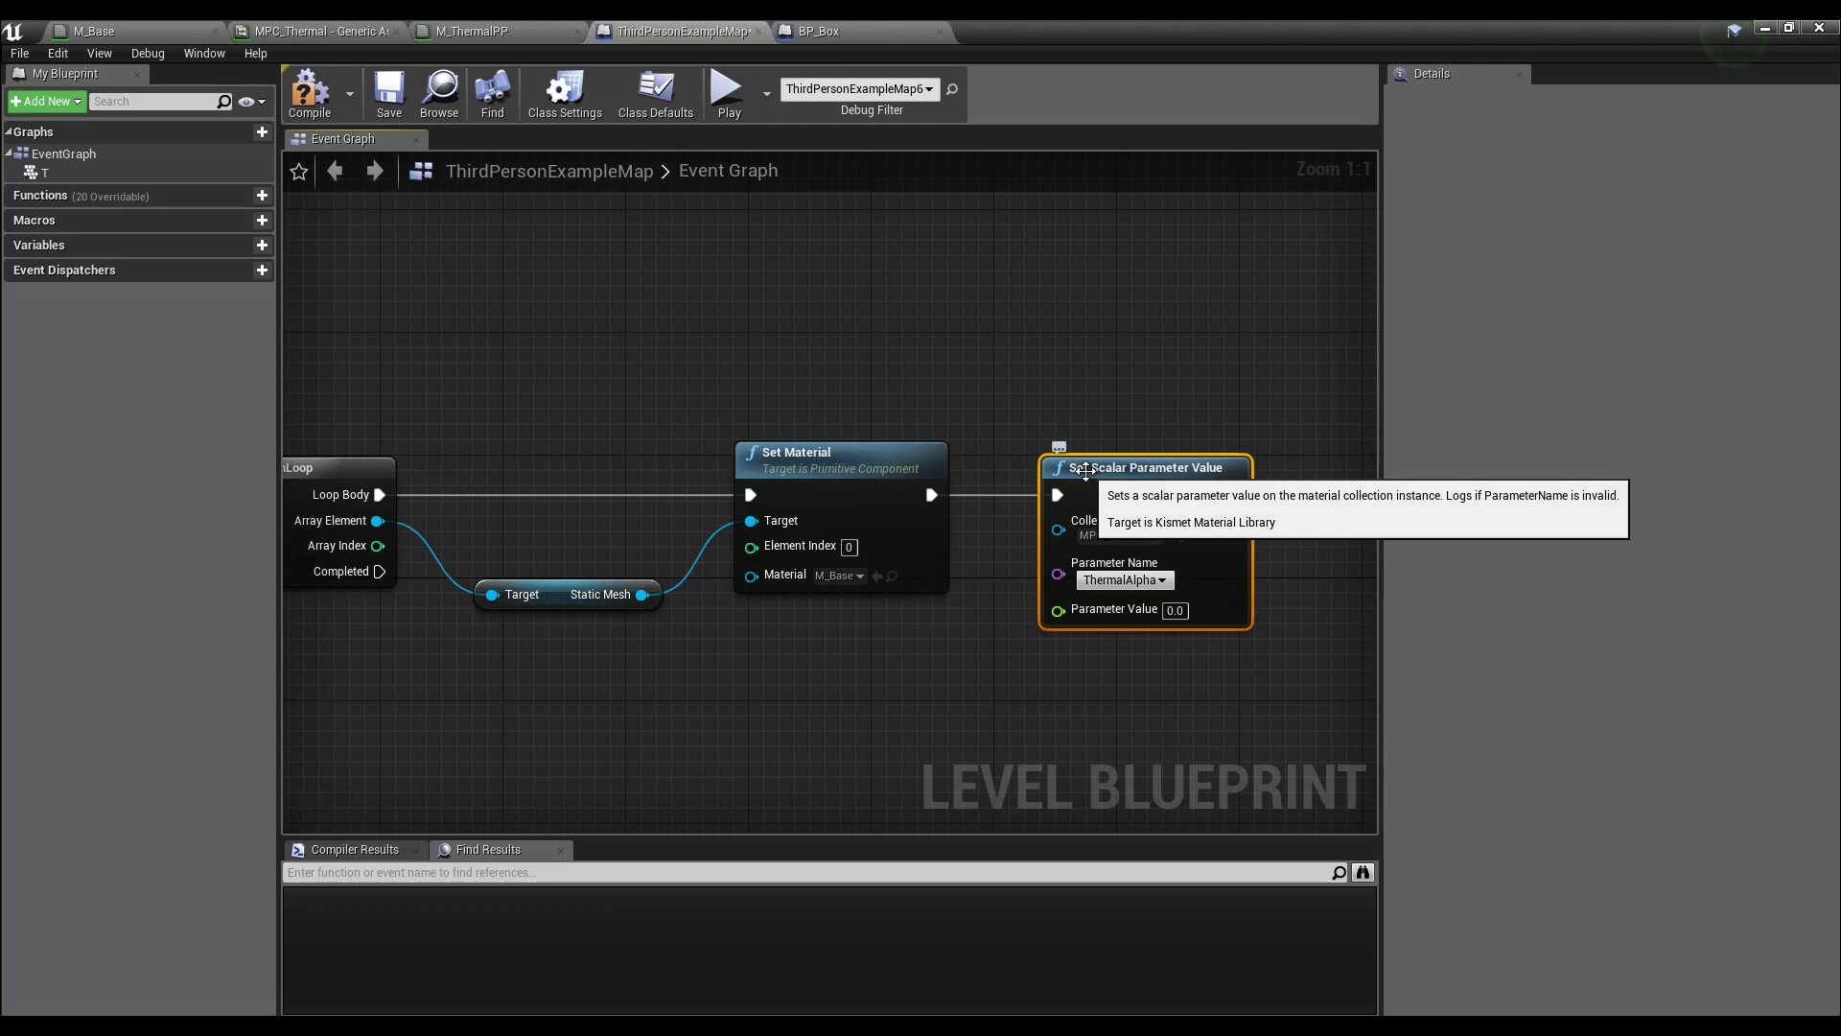
pyautogui.click(1122, 580)
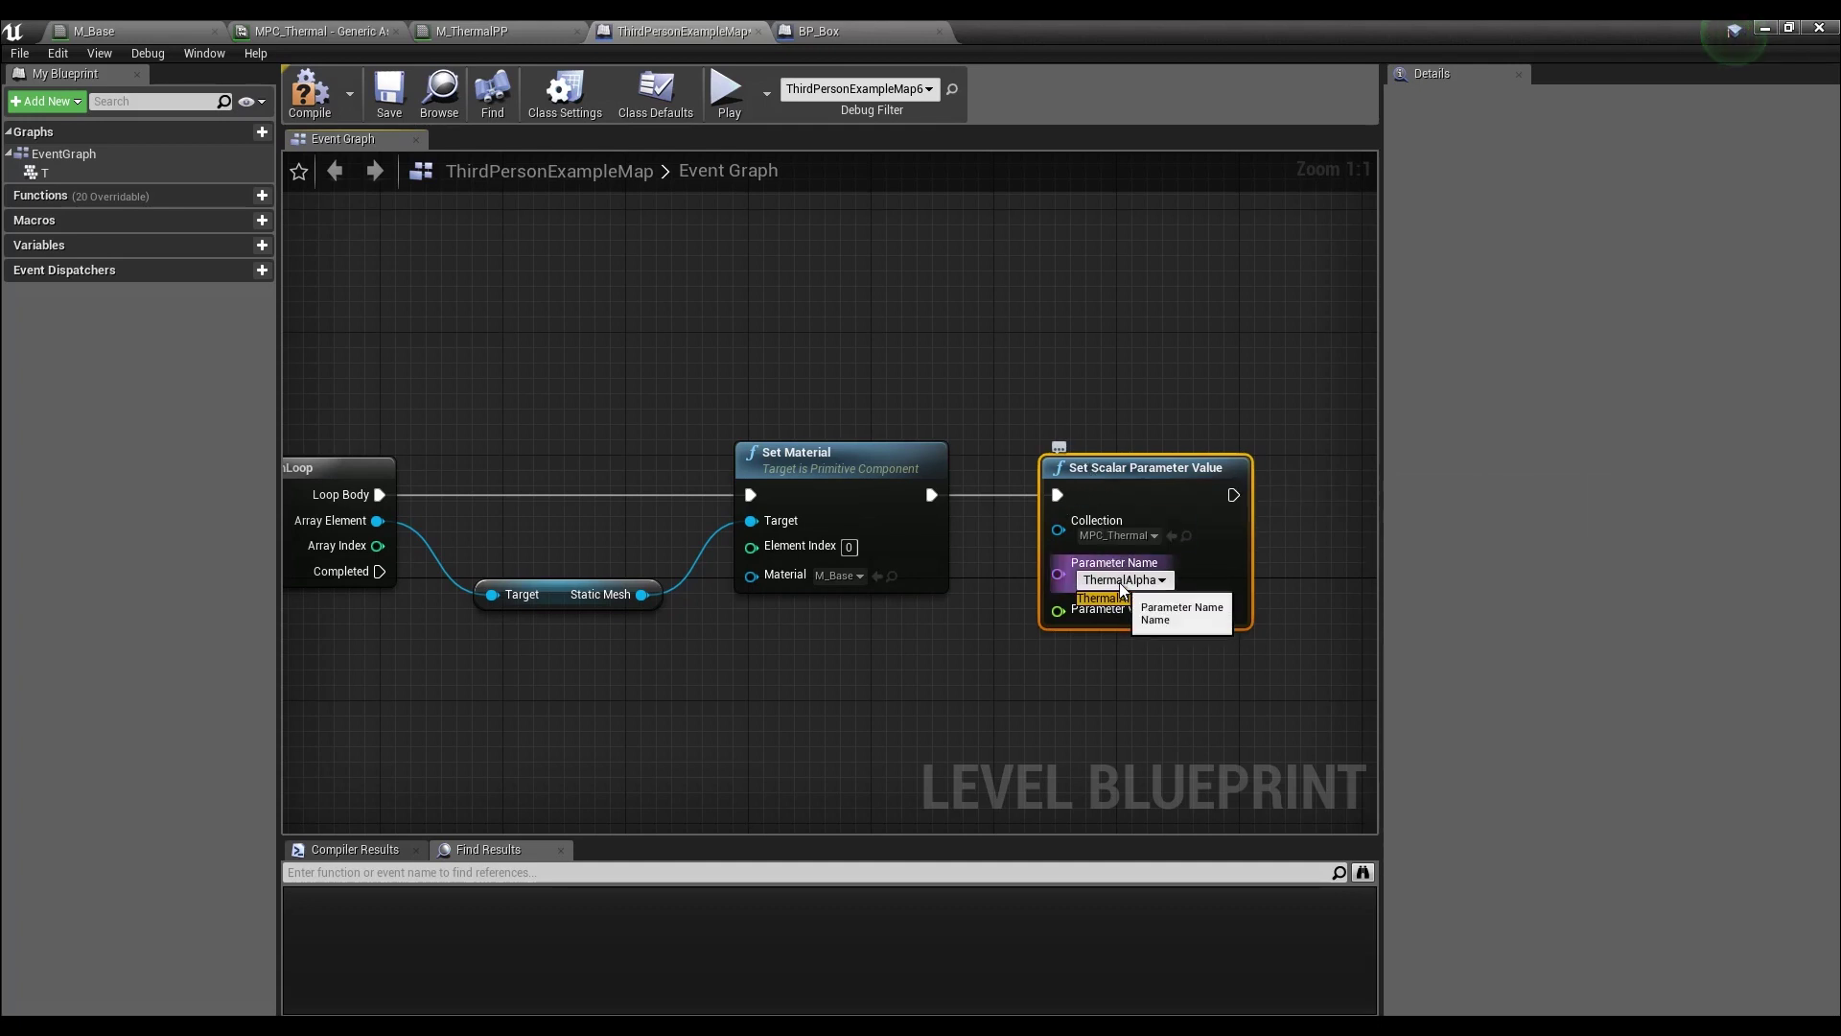
pyautogui.click(1103, 598)
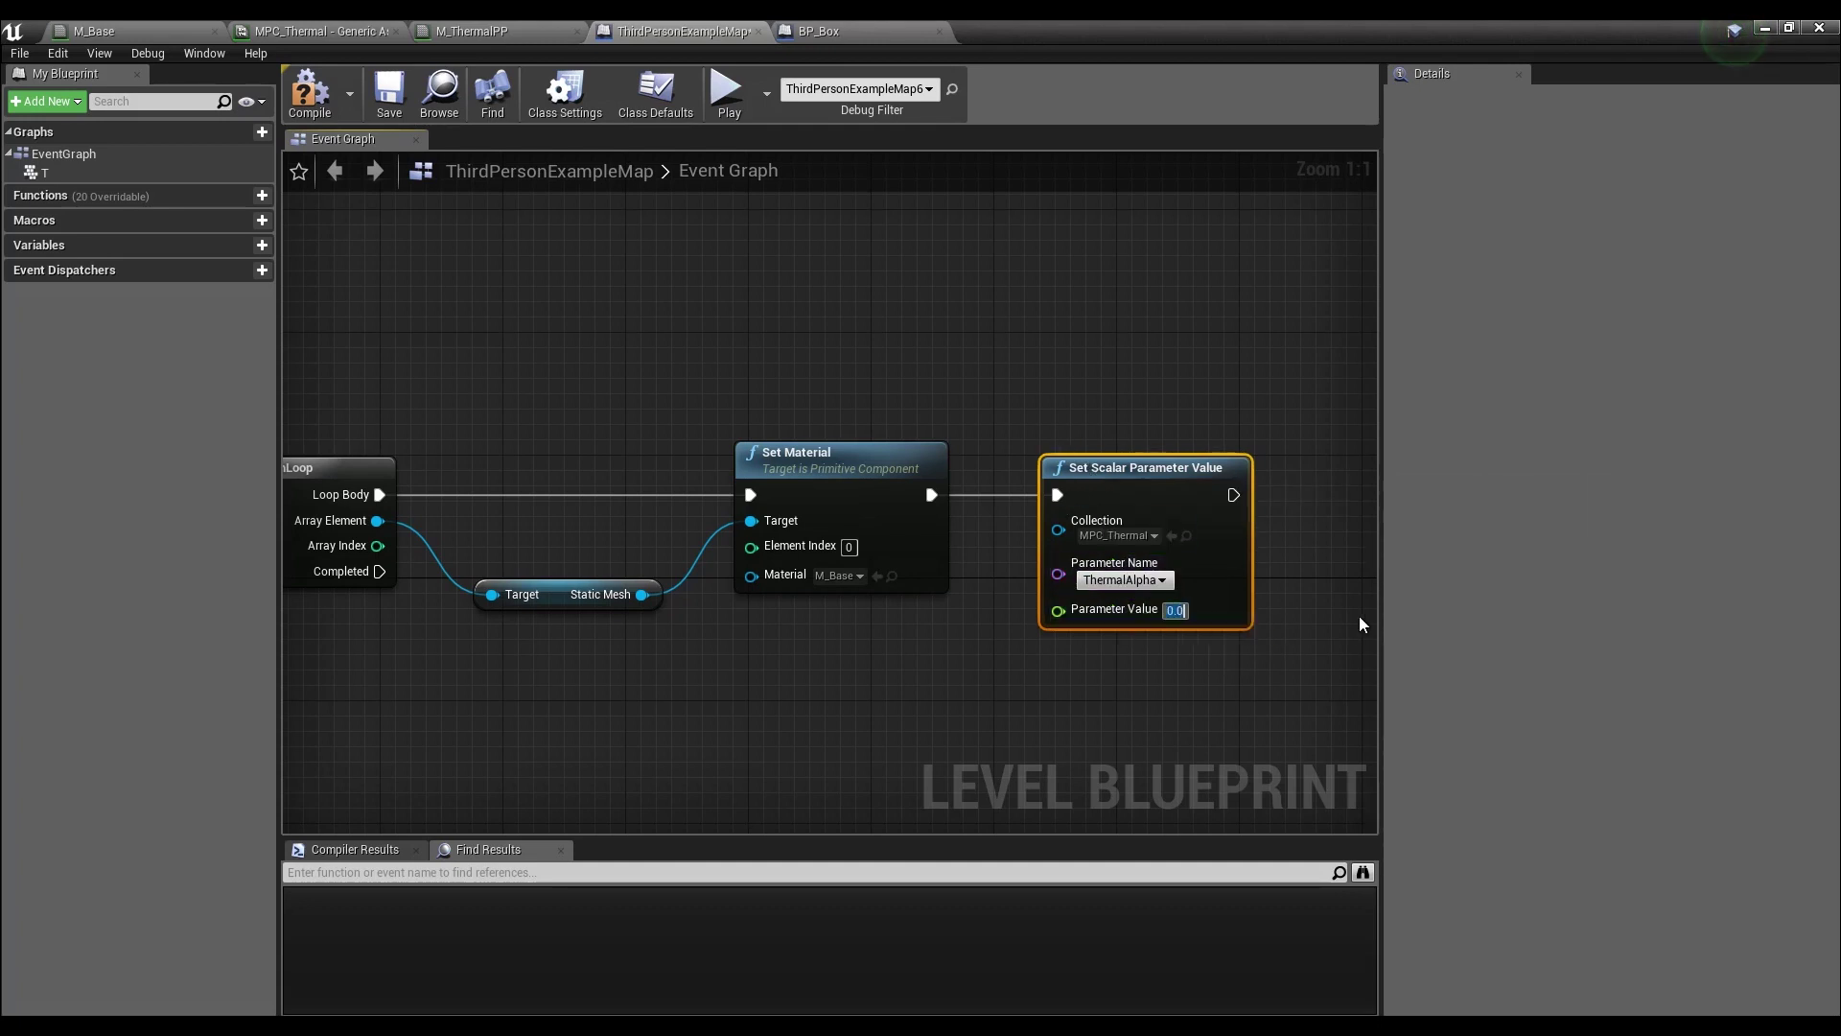
# - Duplicate the node chain from Get All Actors Of Class through Set Scalar Parameter Value below the original
pyautogui.moveTo(780, 722); pyautogui.dragTo(929, 604, button='right')
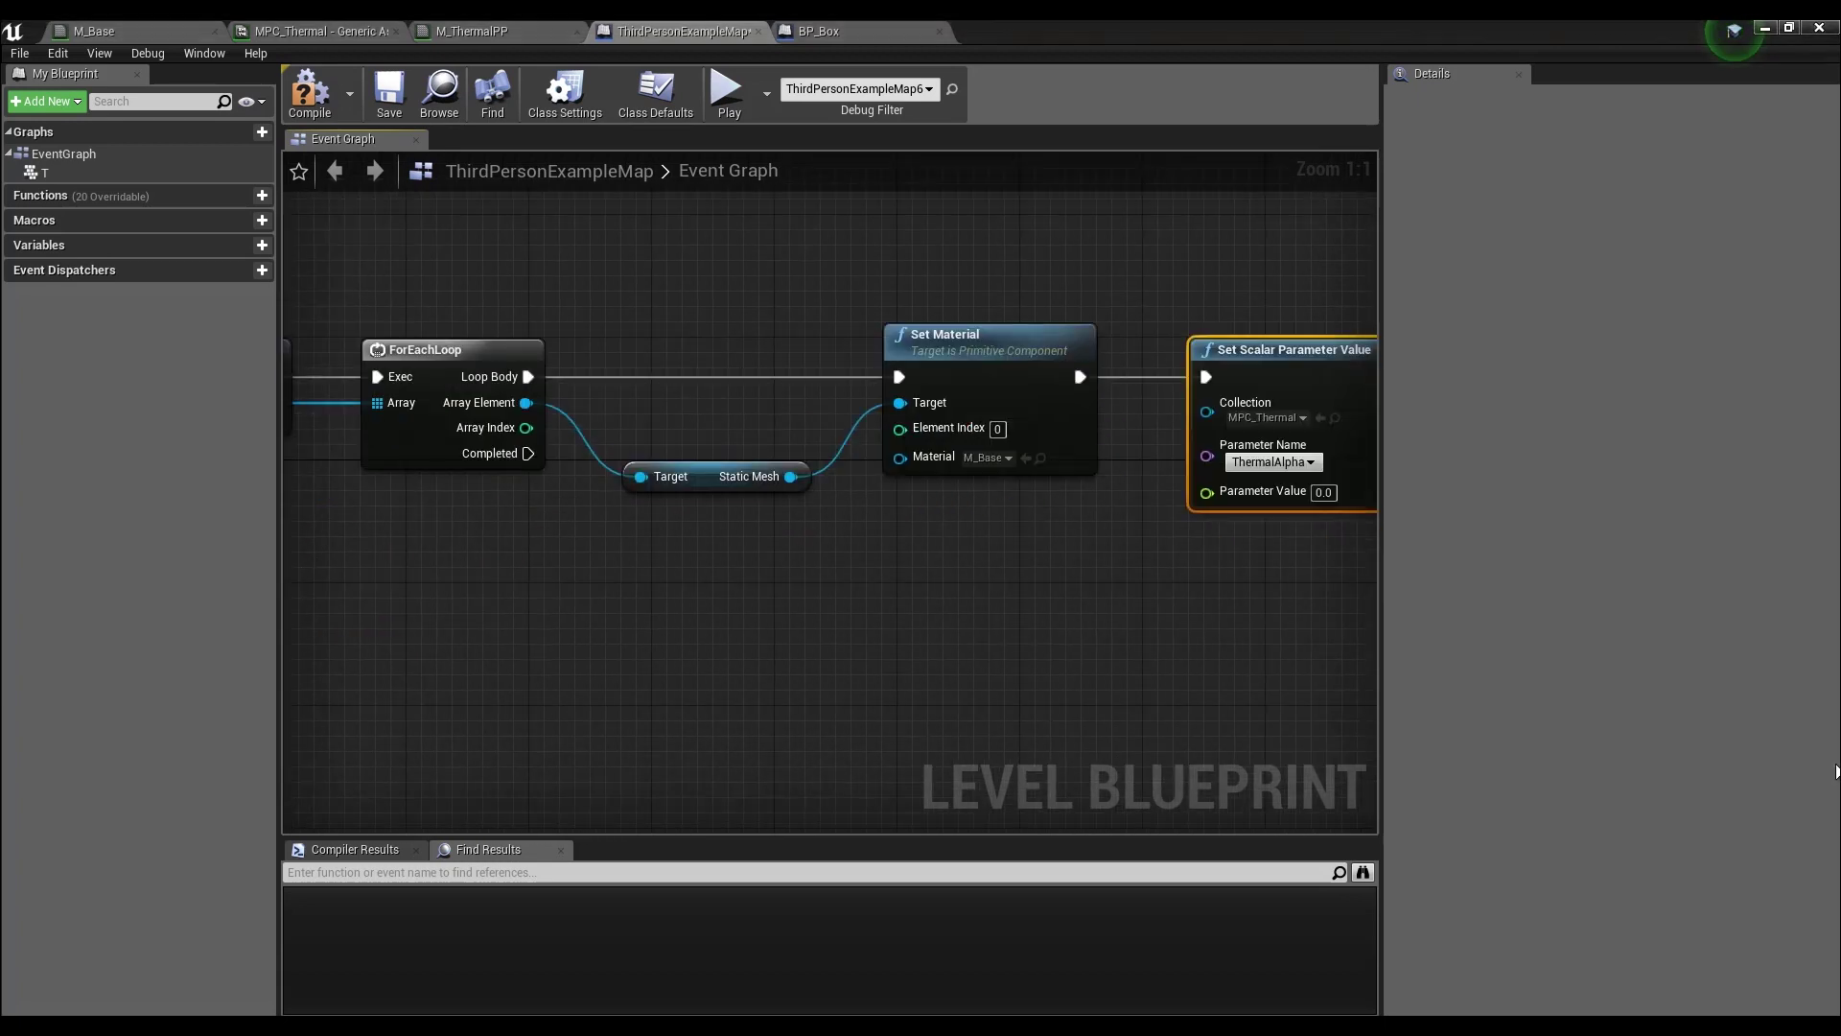
pyautogui.moveTo(622, 633); pyautogui.dragTo(1167, 524, button='right')
pyautogui.scroll(-2, 800, 457)
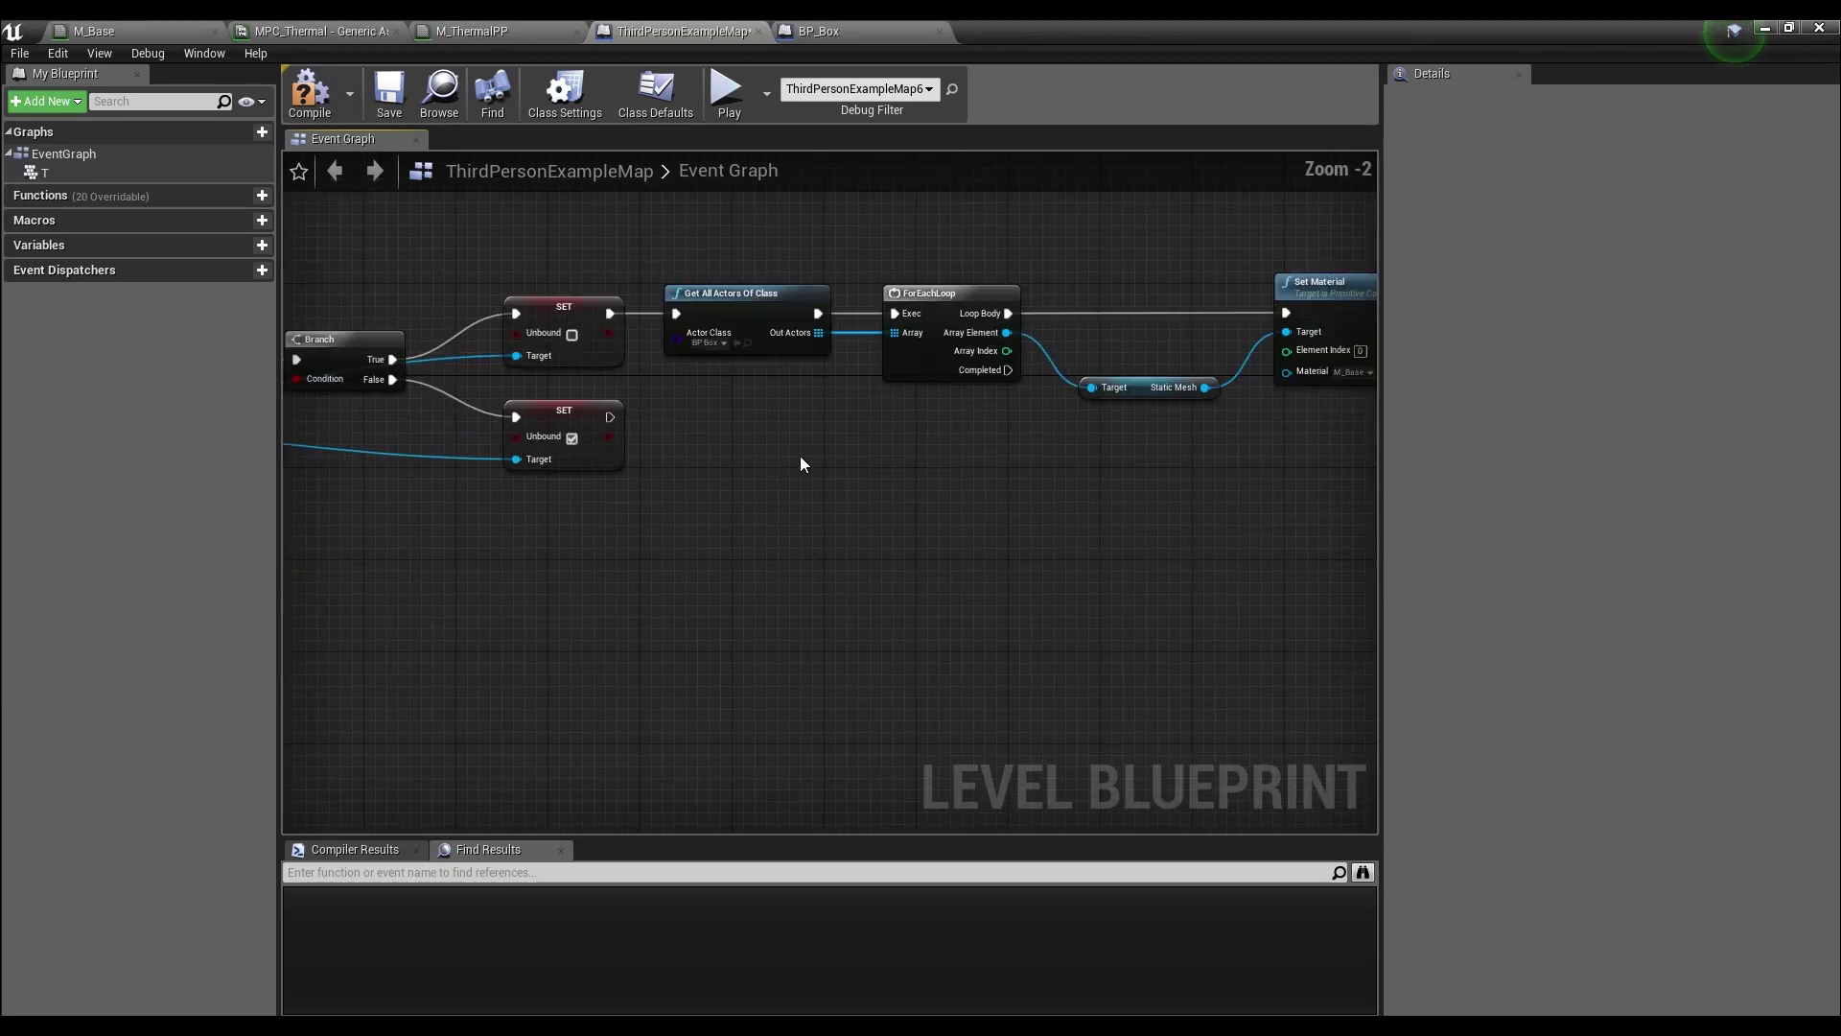
pyautogui.moveTo(857, 496); pyautogui.dragTo(700, 520, button='right')
pyautogui.moveTo(454, 443); pyautogui.dragTo(550, 455)
pyautogui.moveTo(1153, 551); pyautogui.dragTo(976, 537, button='right')
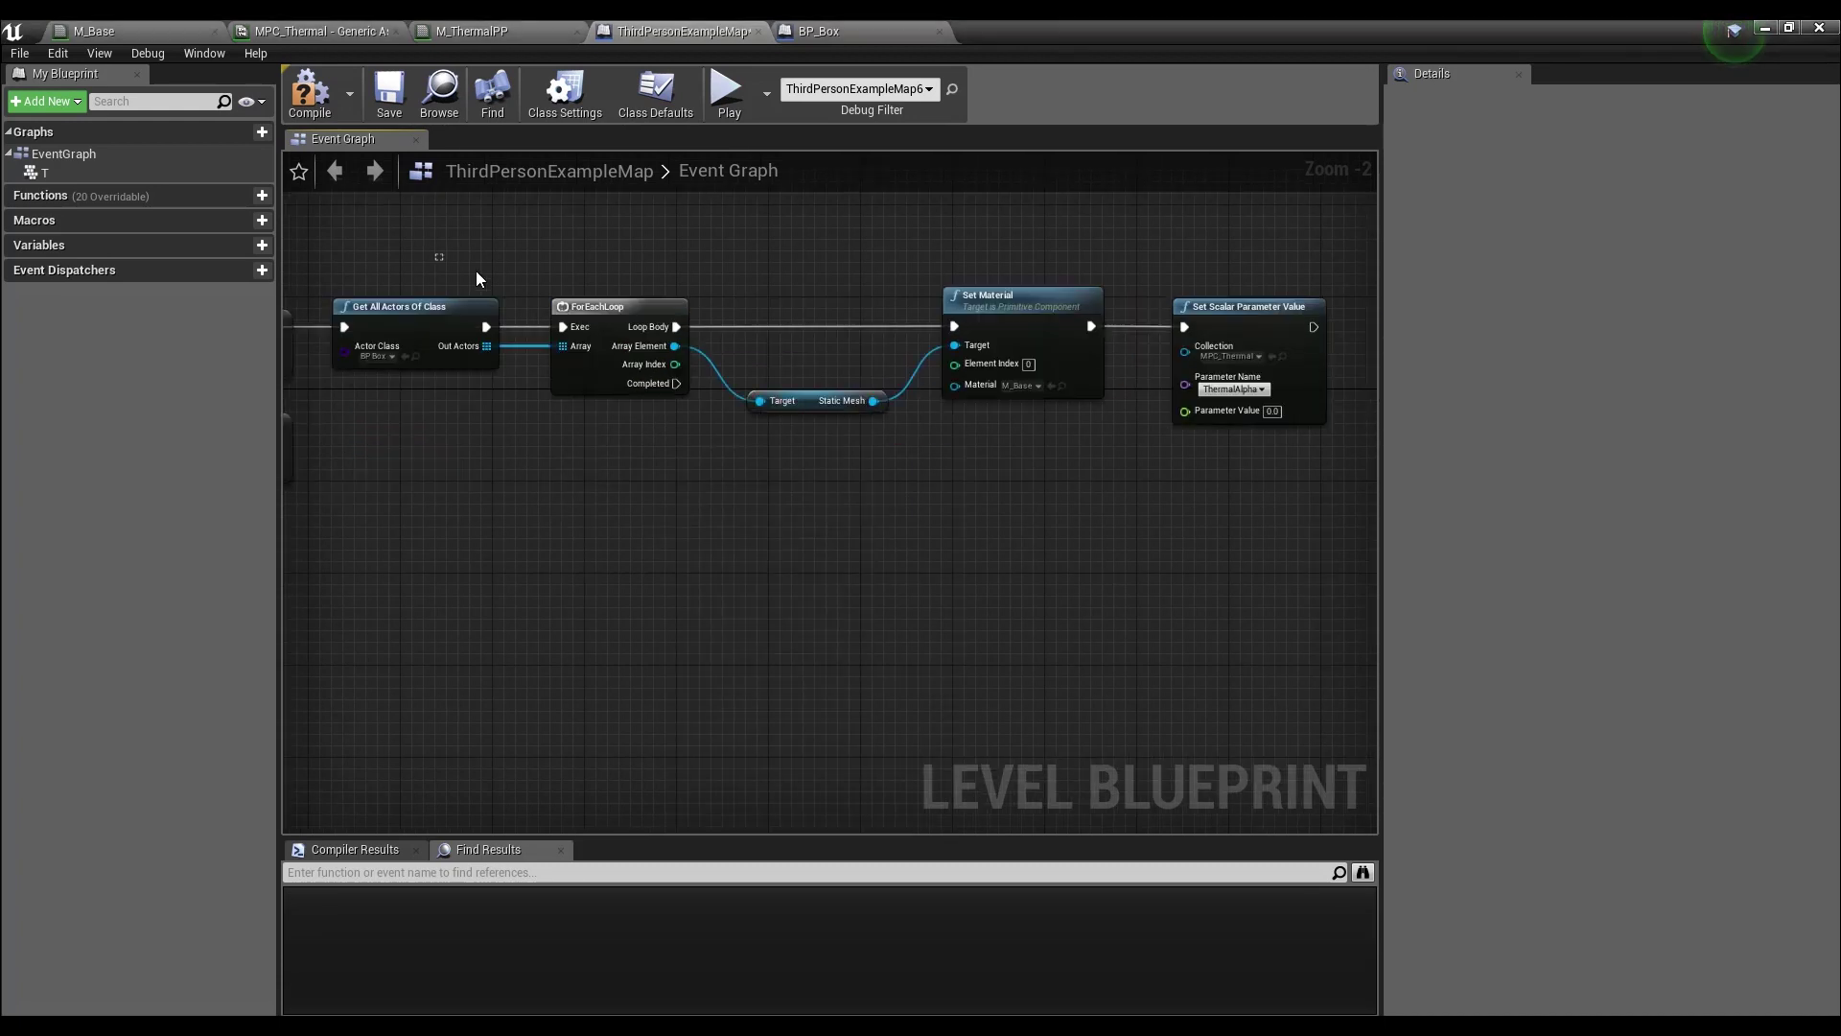
pyautogui.moveTo(477, 272); pyautogui.dragTo(1262, 461)
pyautogui.moveTo(537, 575); pyautogui.dragTo(935, 491, button='right')
pyautogui.hotkey('ctrl', 'c')
pyautogui.hotkey('ctrl', 'v')
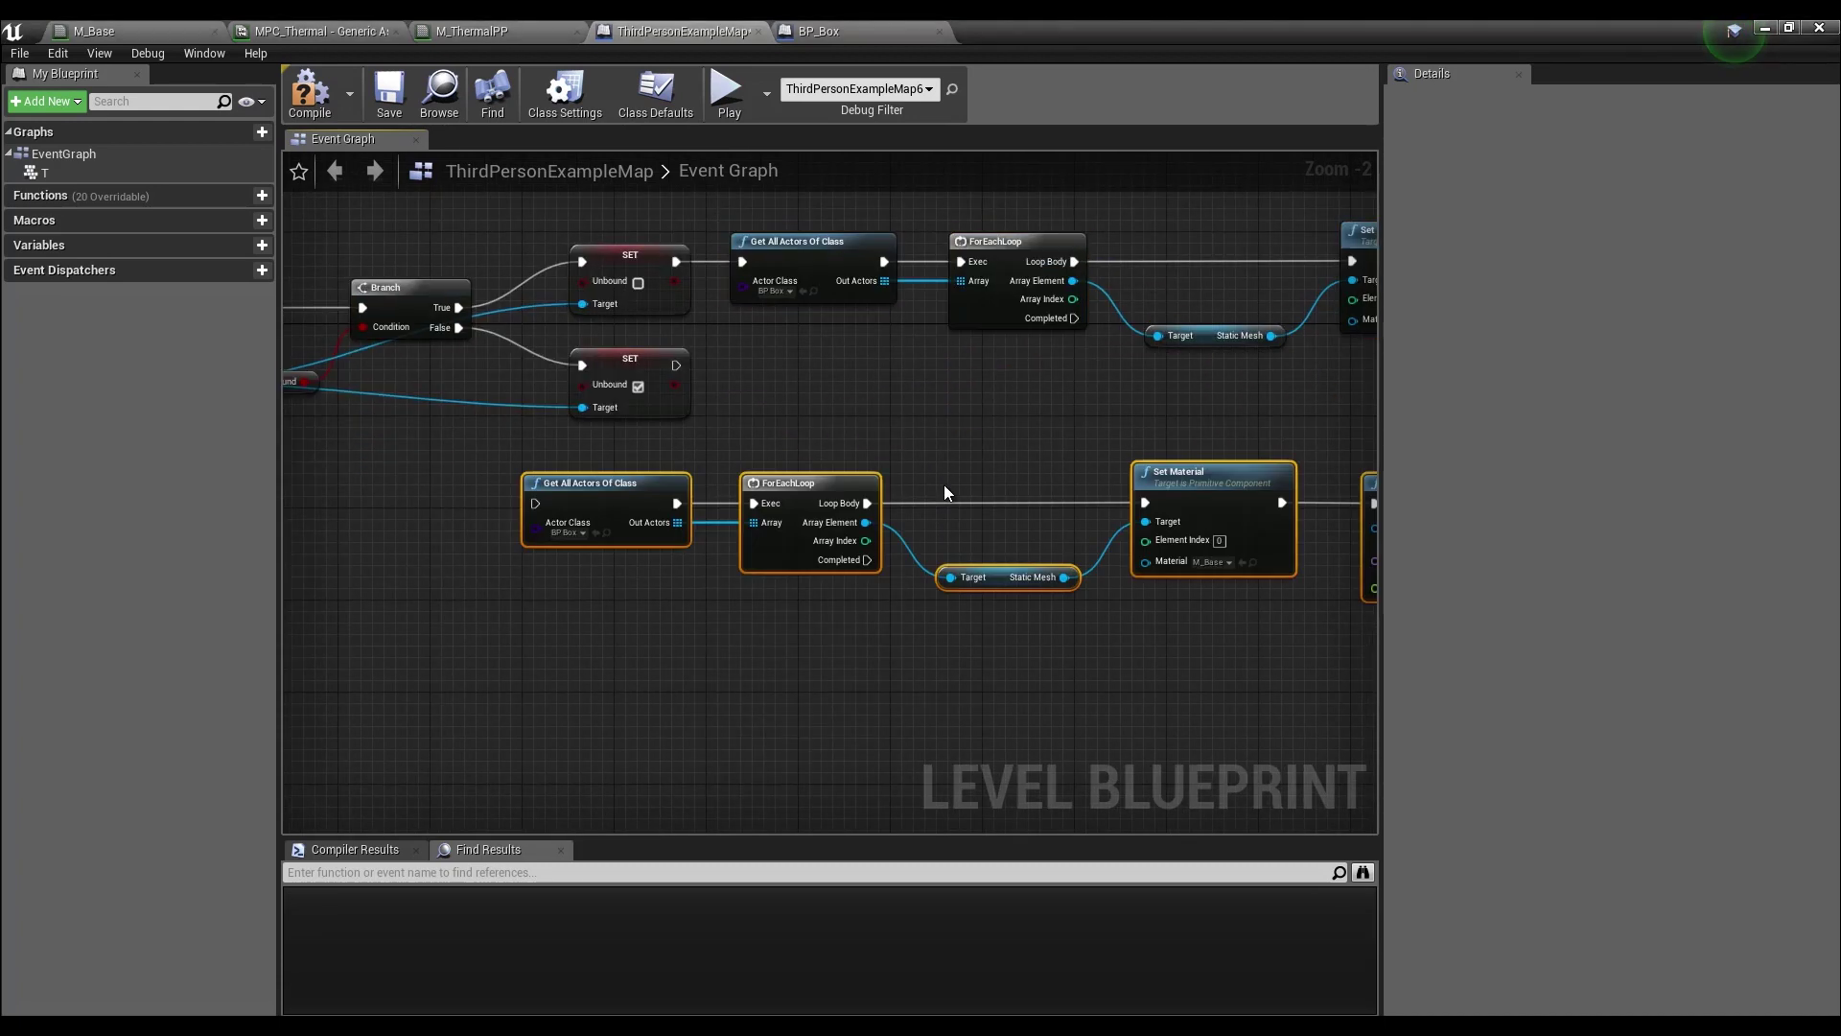
# - Connect the copied chain after the SET node on the Branch's False path and set its ThermalAlpha Parameter Value to 1.0
pyautogui.moveTo(748, 487); pyautogui.dragTo(1056, 411)
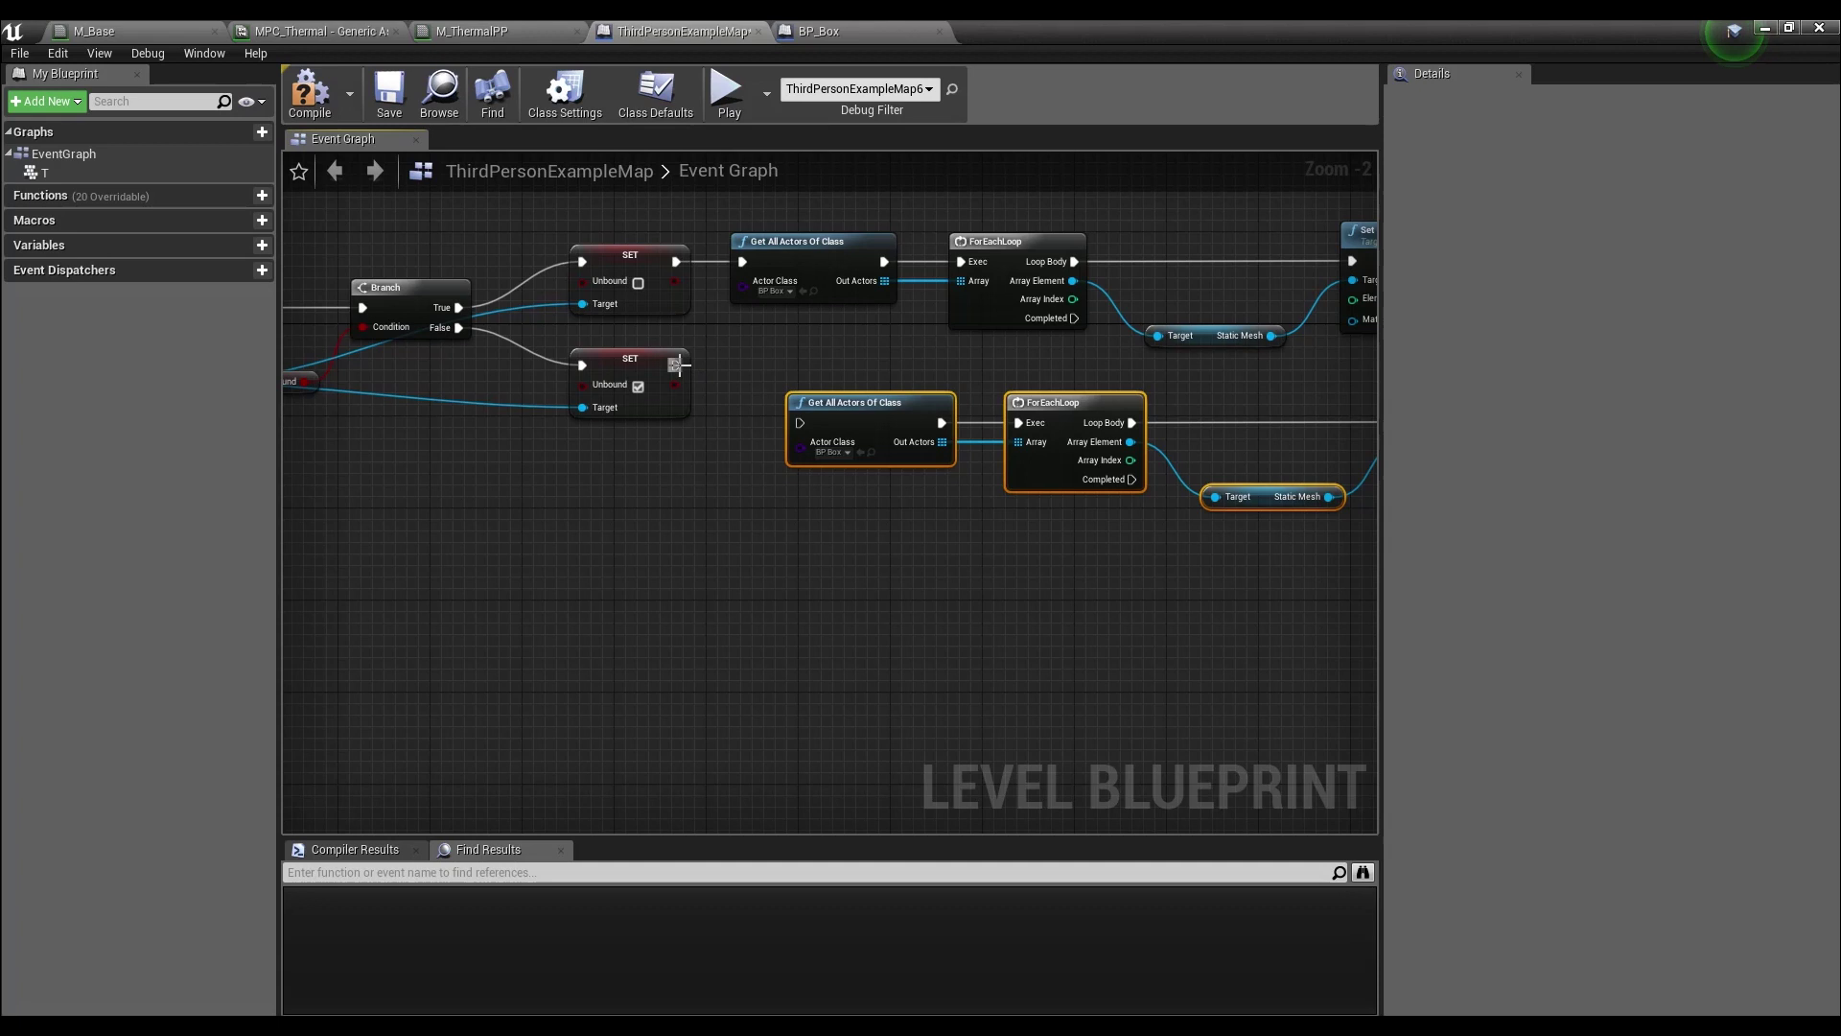
pyautogui.moveTo(677, 365); pyautogui.dragTo(804, 426)
pyautogui.moveTo(908, 385); pyautogui.dragTo(439, 463, button='right')
pyautogui.click(1260, 586)
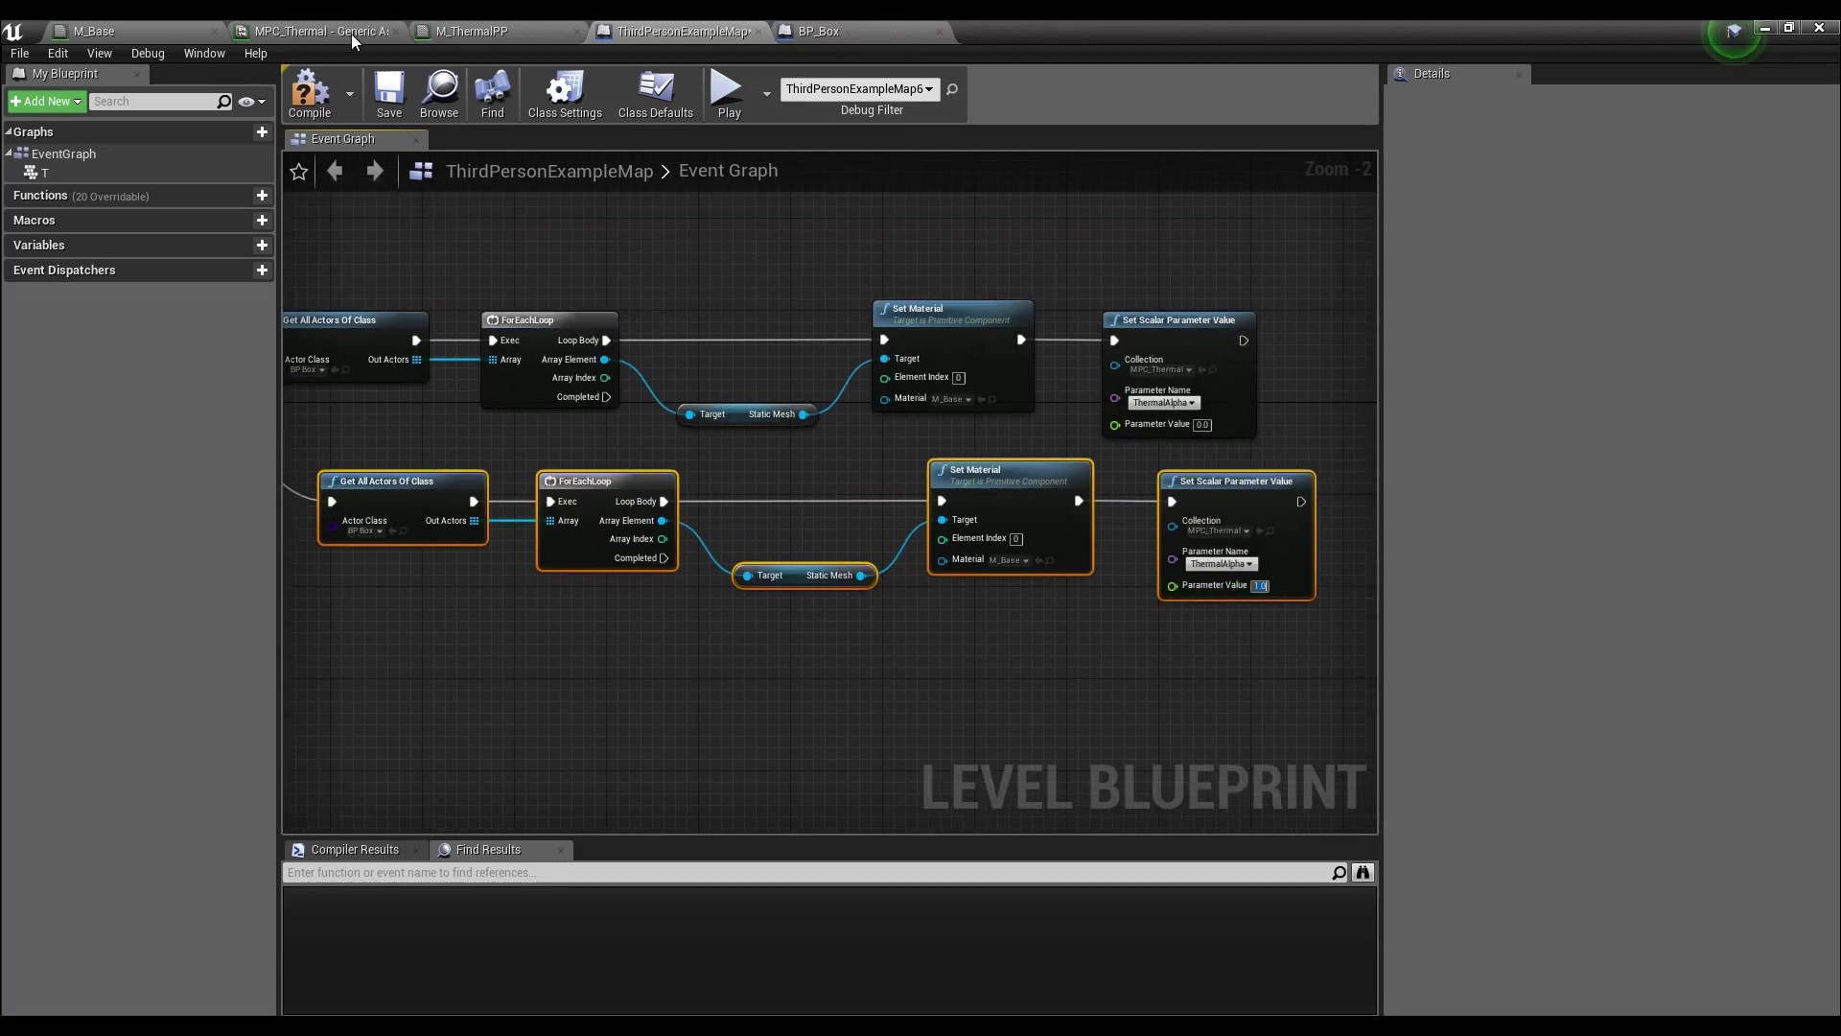
# - Compile and save the Level Blueprint, and start playing the level in the main editor
pyautogui.click(306, 89)
pyautogui.click(400, 101)
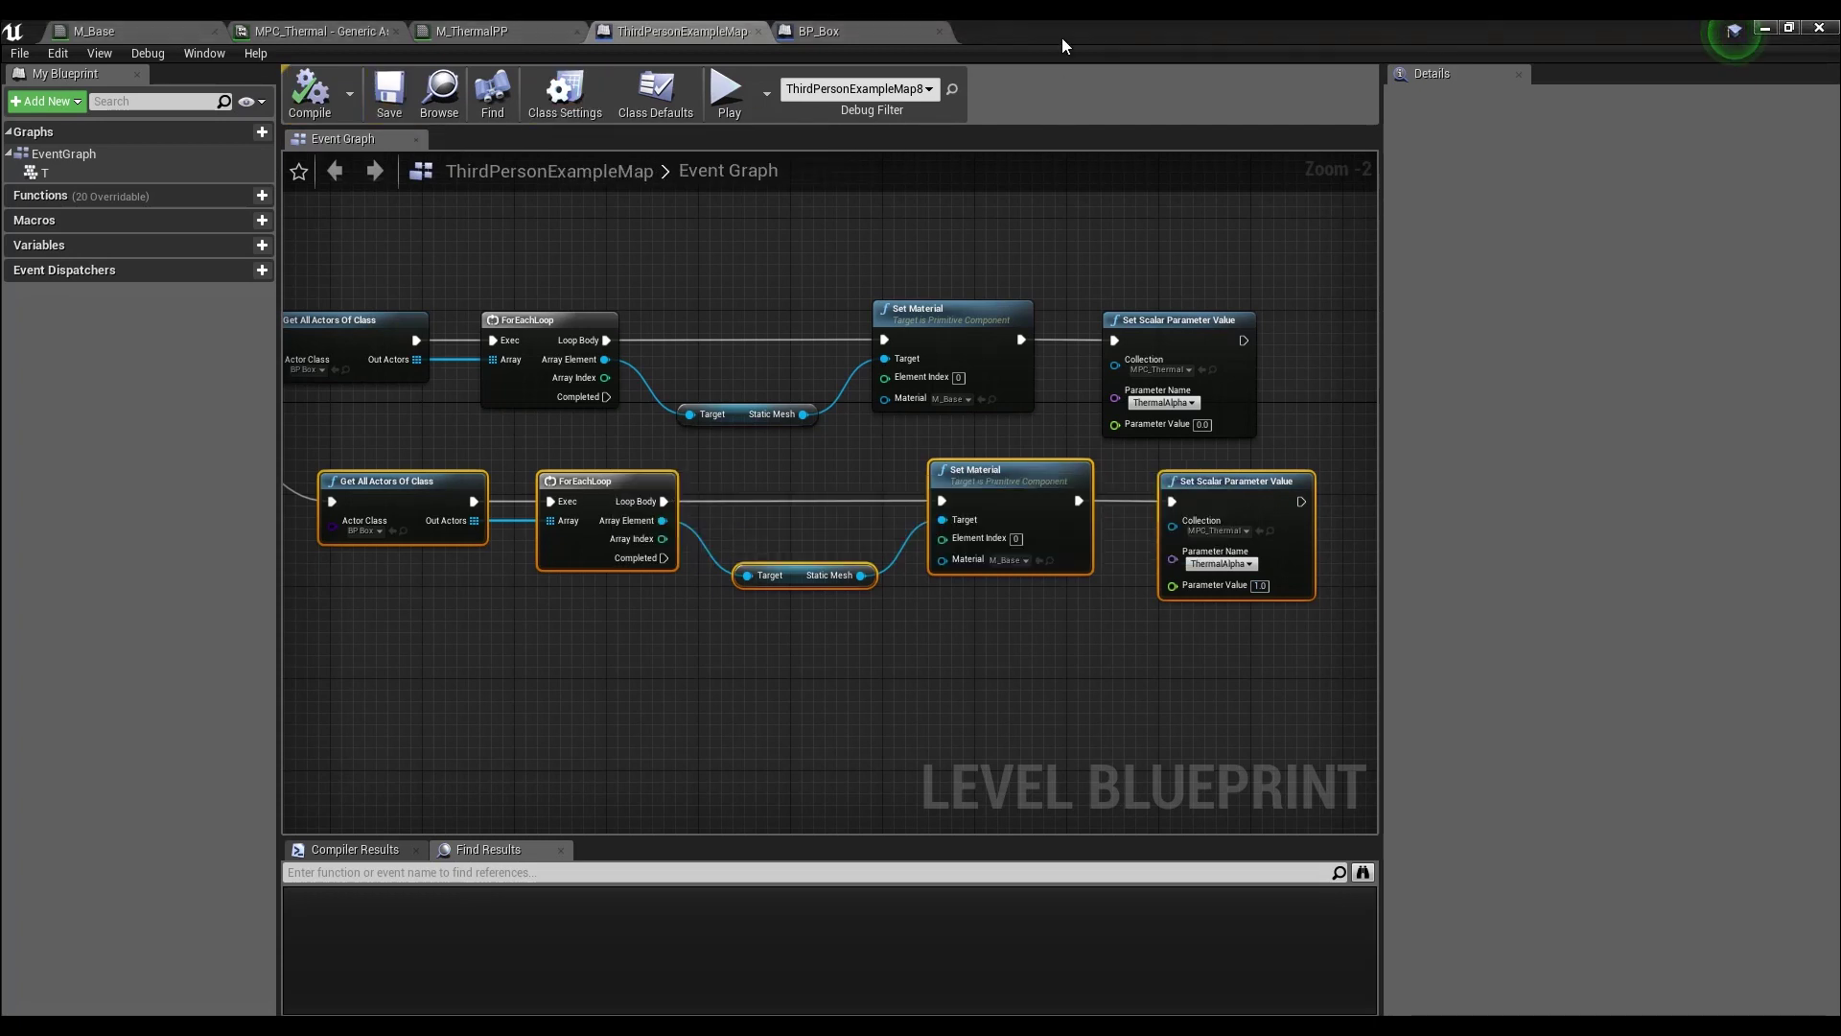
pyautogui.click(1765, 29)
pyautogui.click(998, 100)
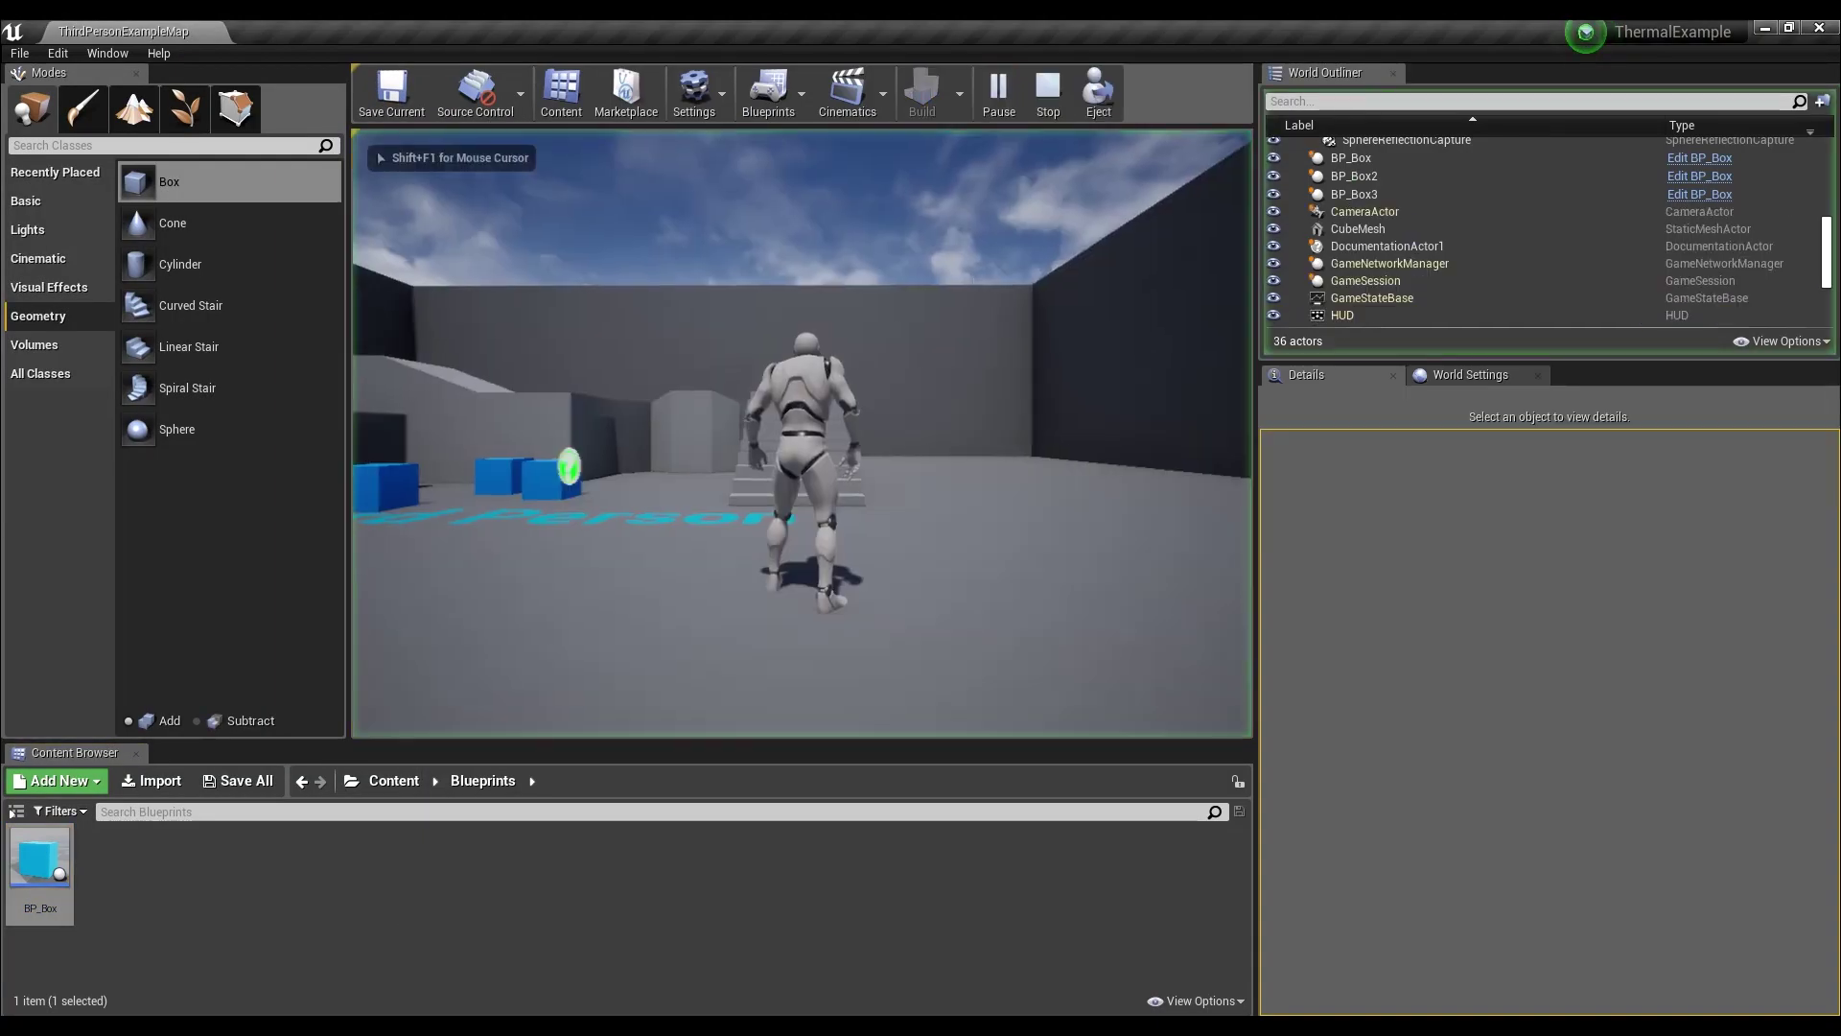
# - Test the thermal vision toggle in play, run the character around the boxes to inspect the effect, and end the play session
pyautogui.press('t')
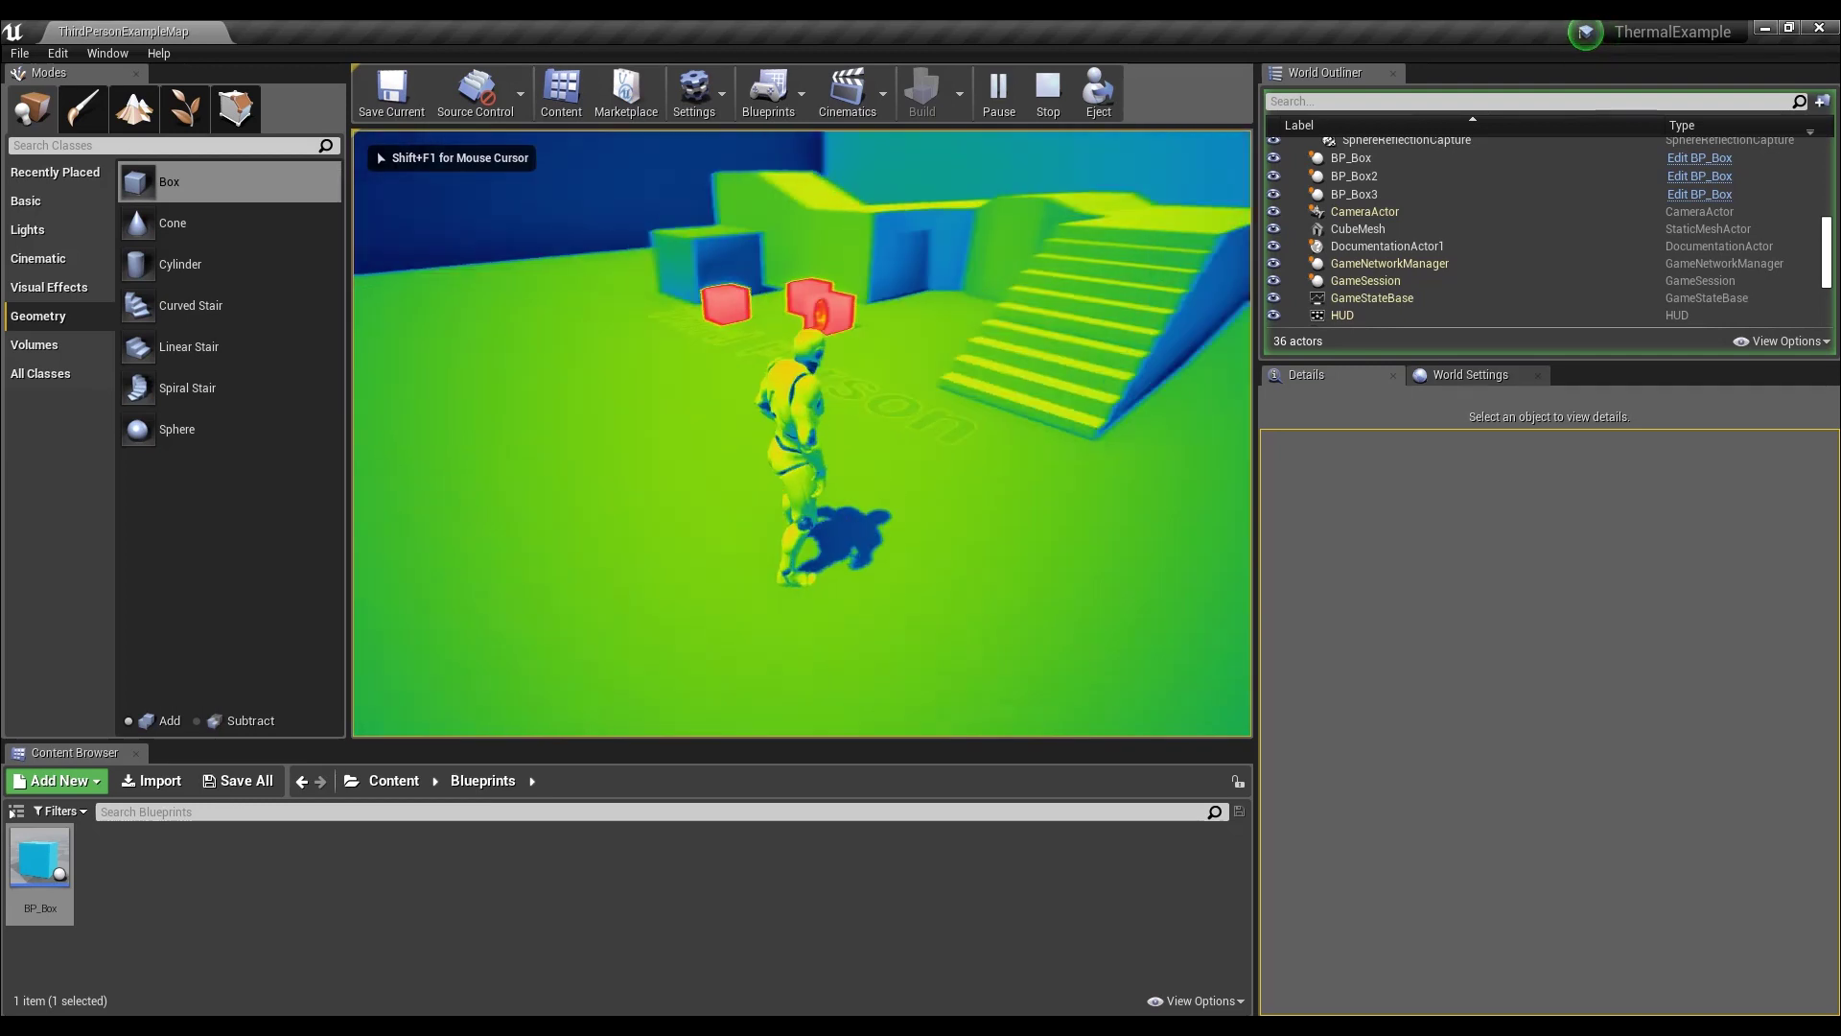
pyautogui.press('w')
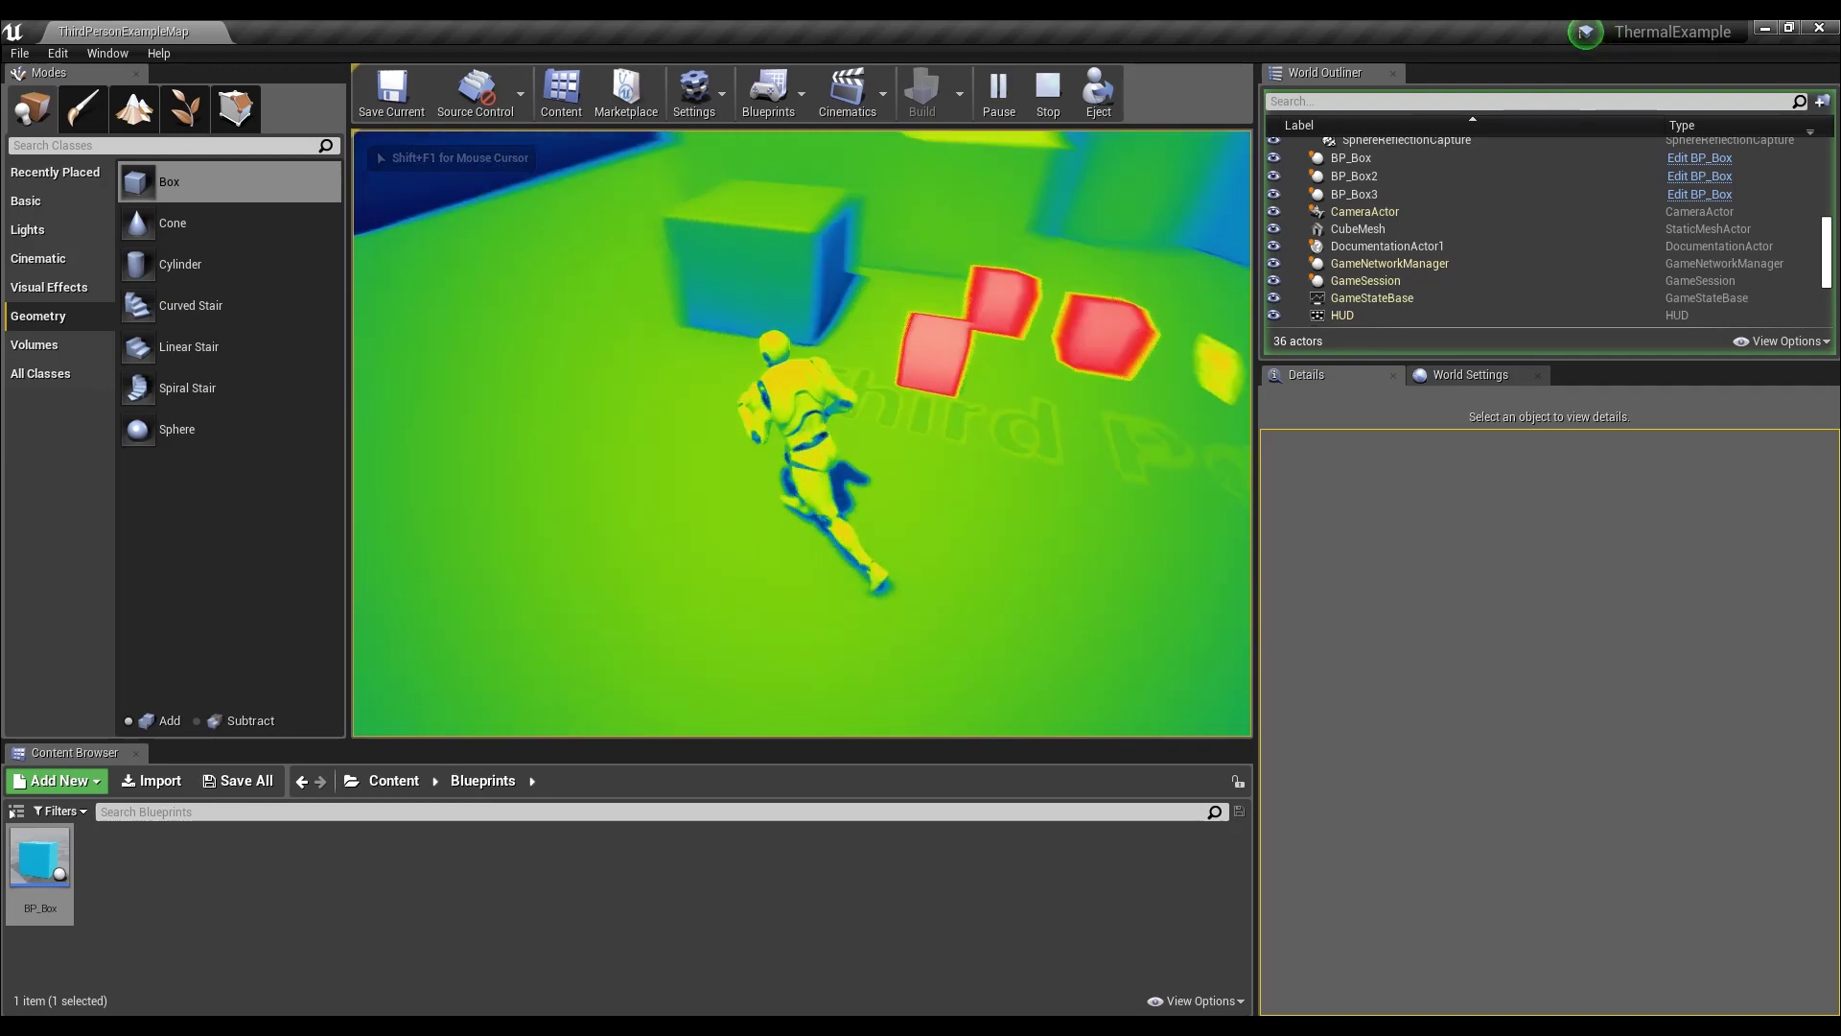
pyautogui.press('w')
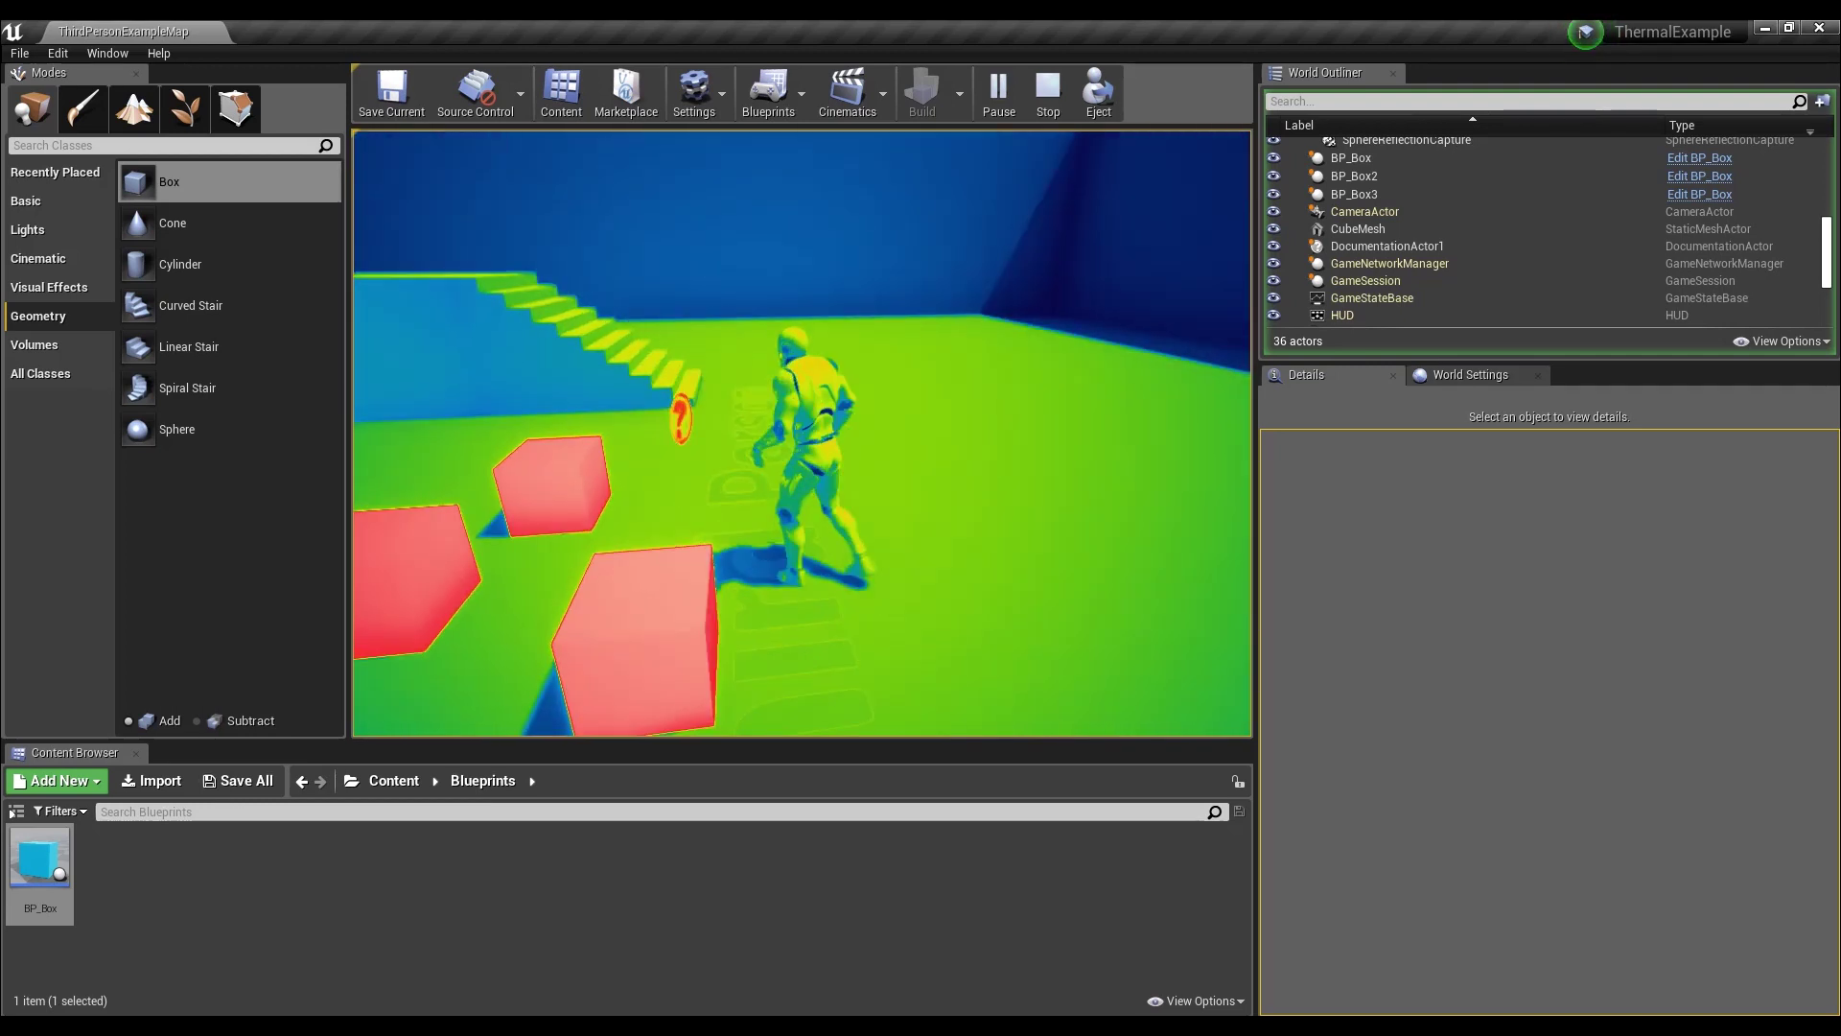
pyautogui.press('w')
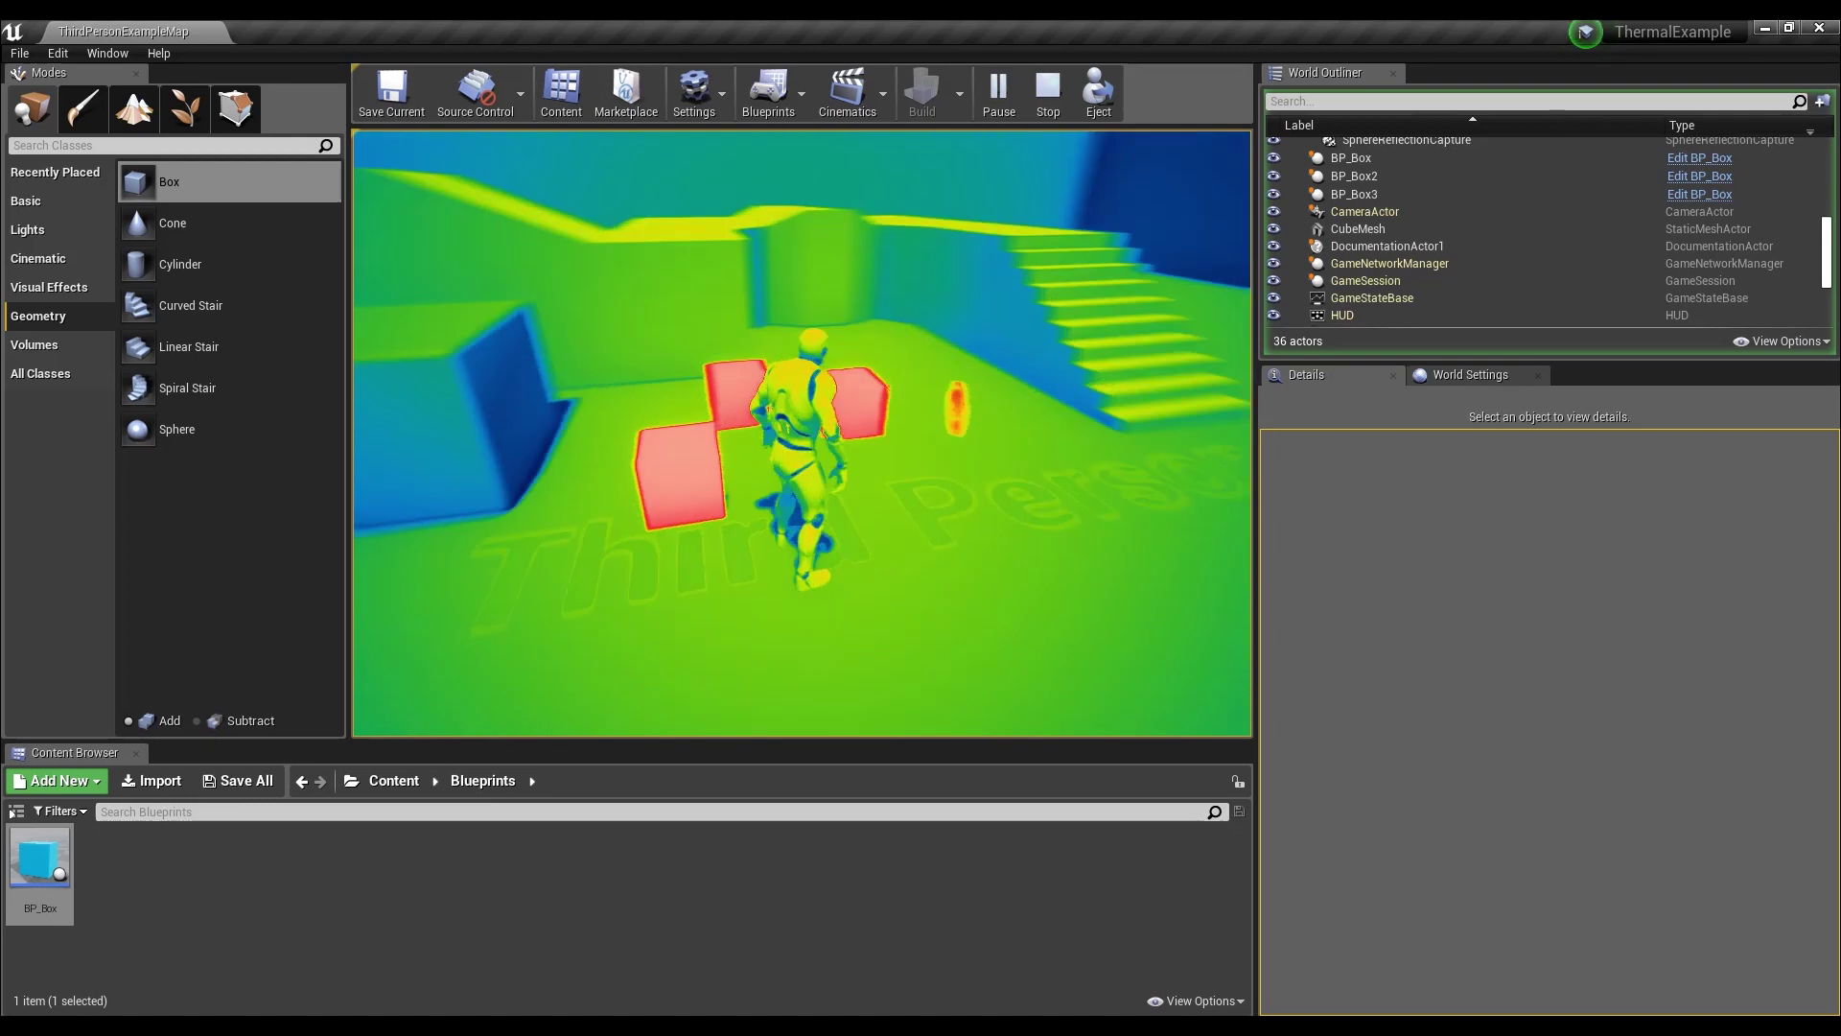
pyautogui.press('w')
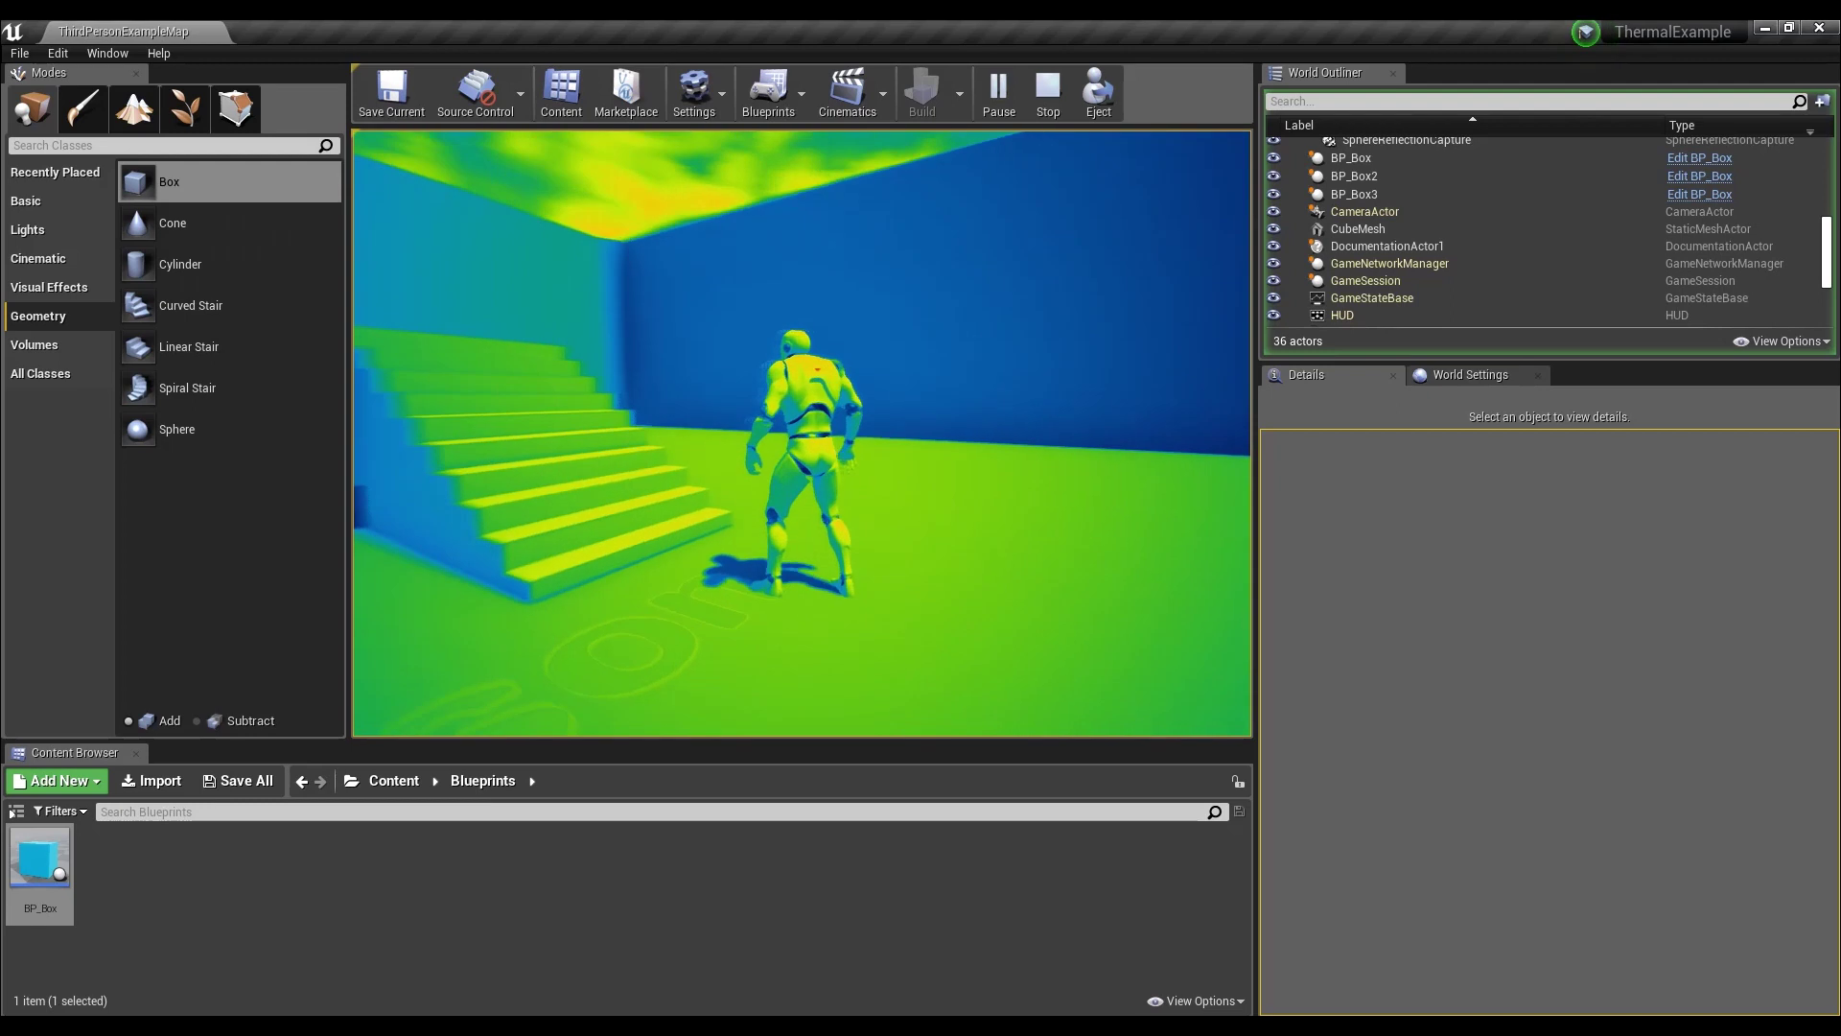
pyautogui.press('w')
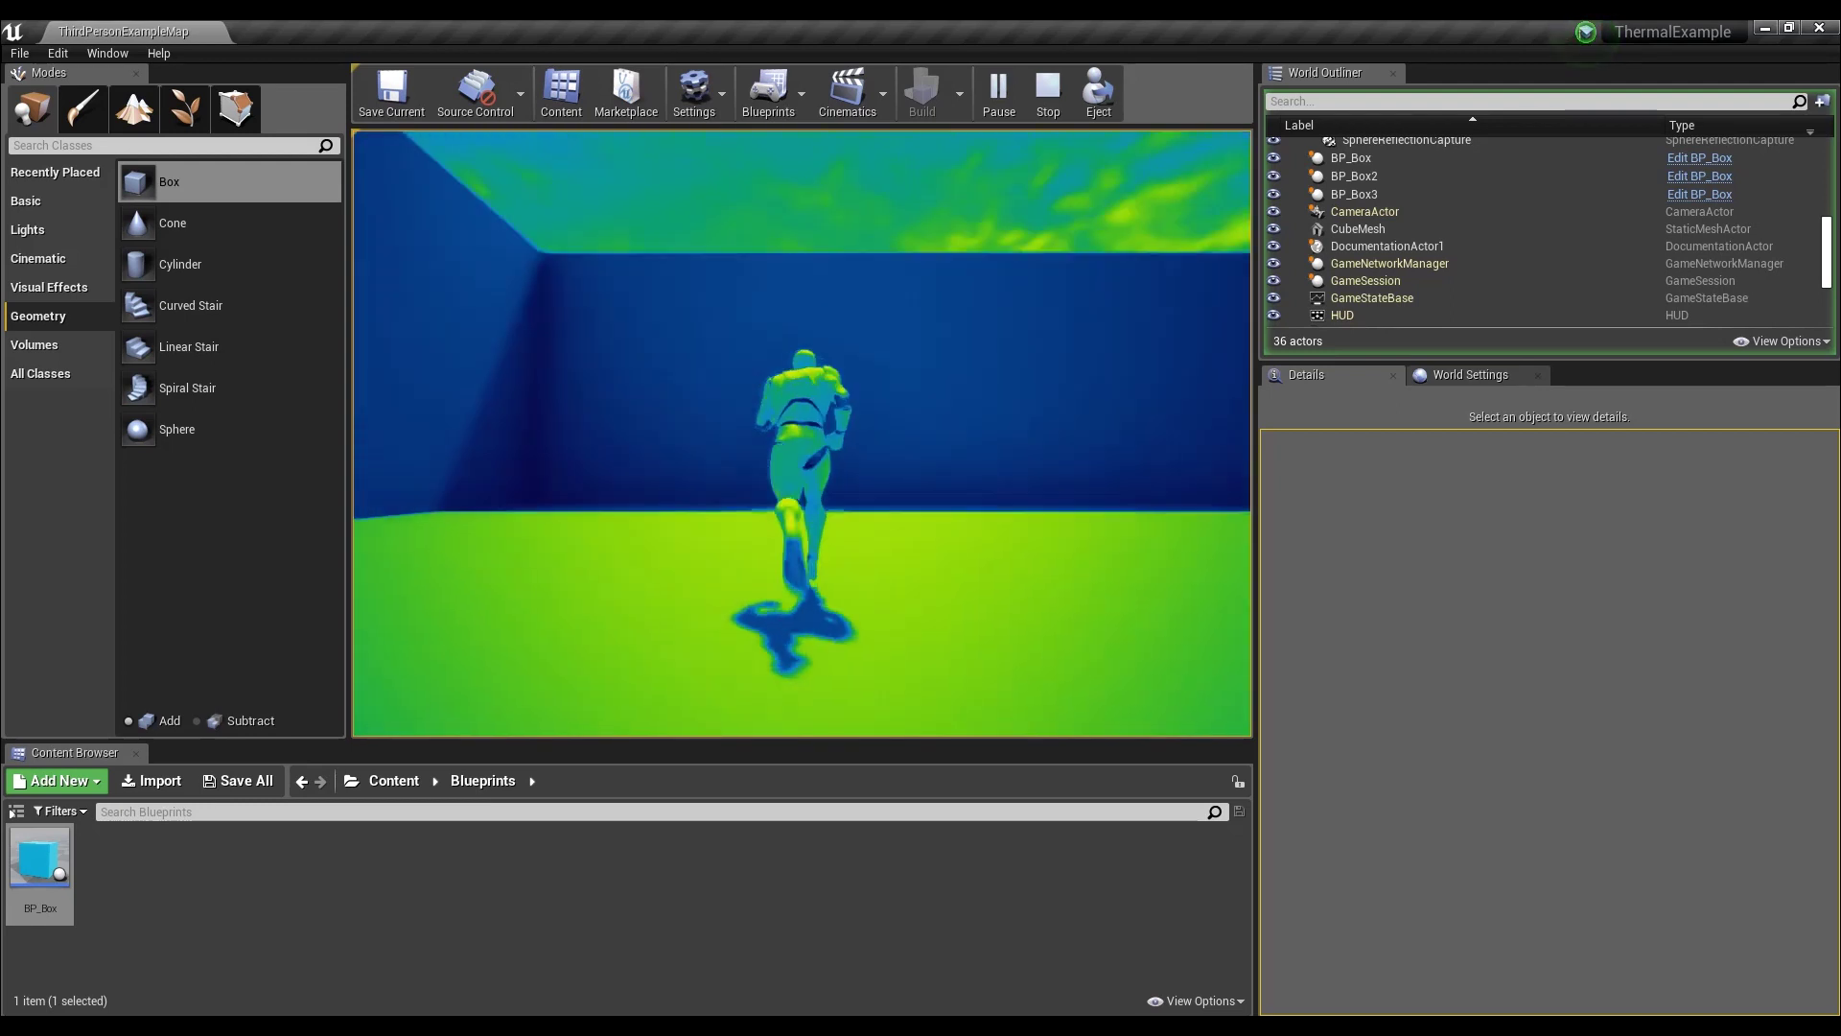
pyautogui.press('w')
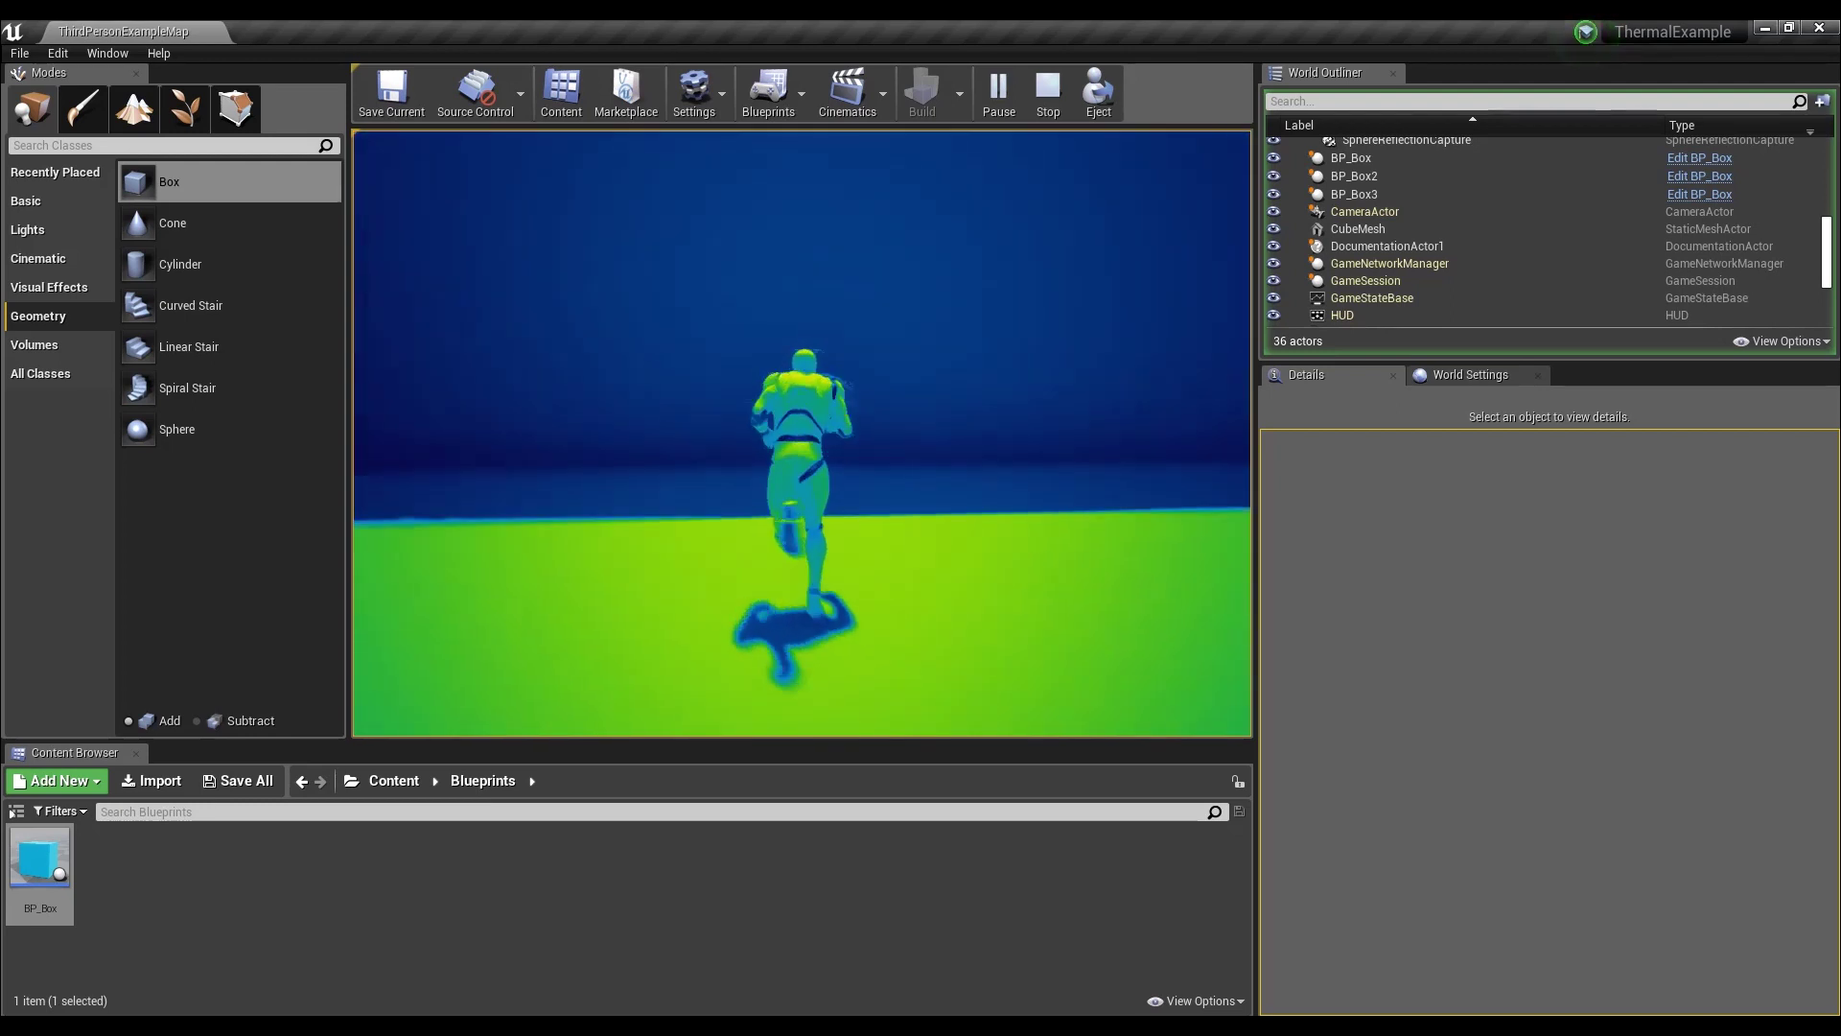
pyautogui.press('w')
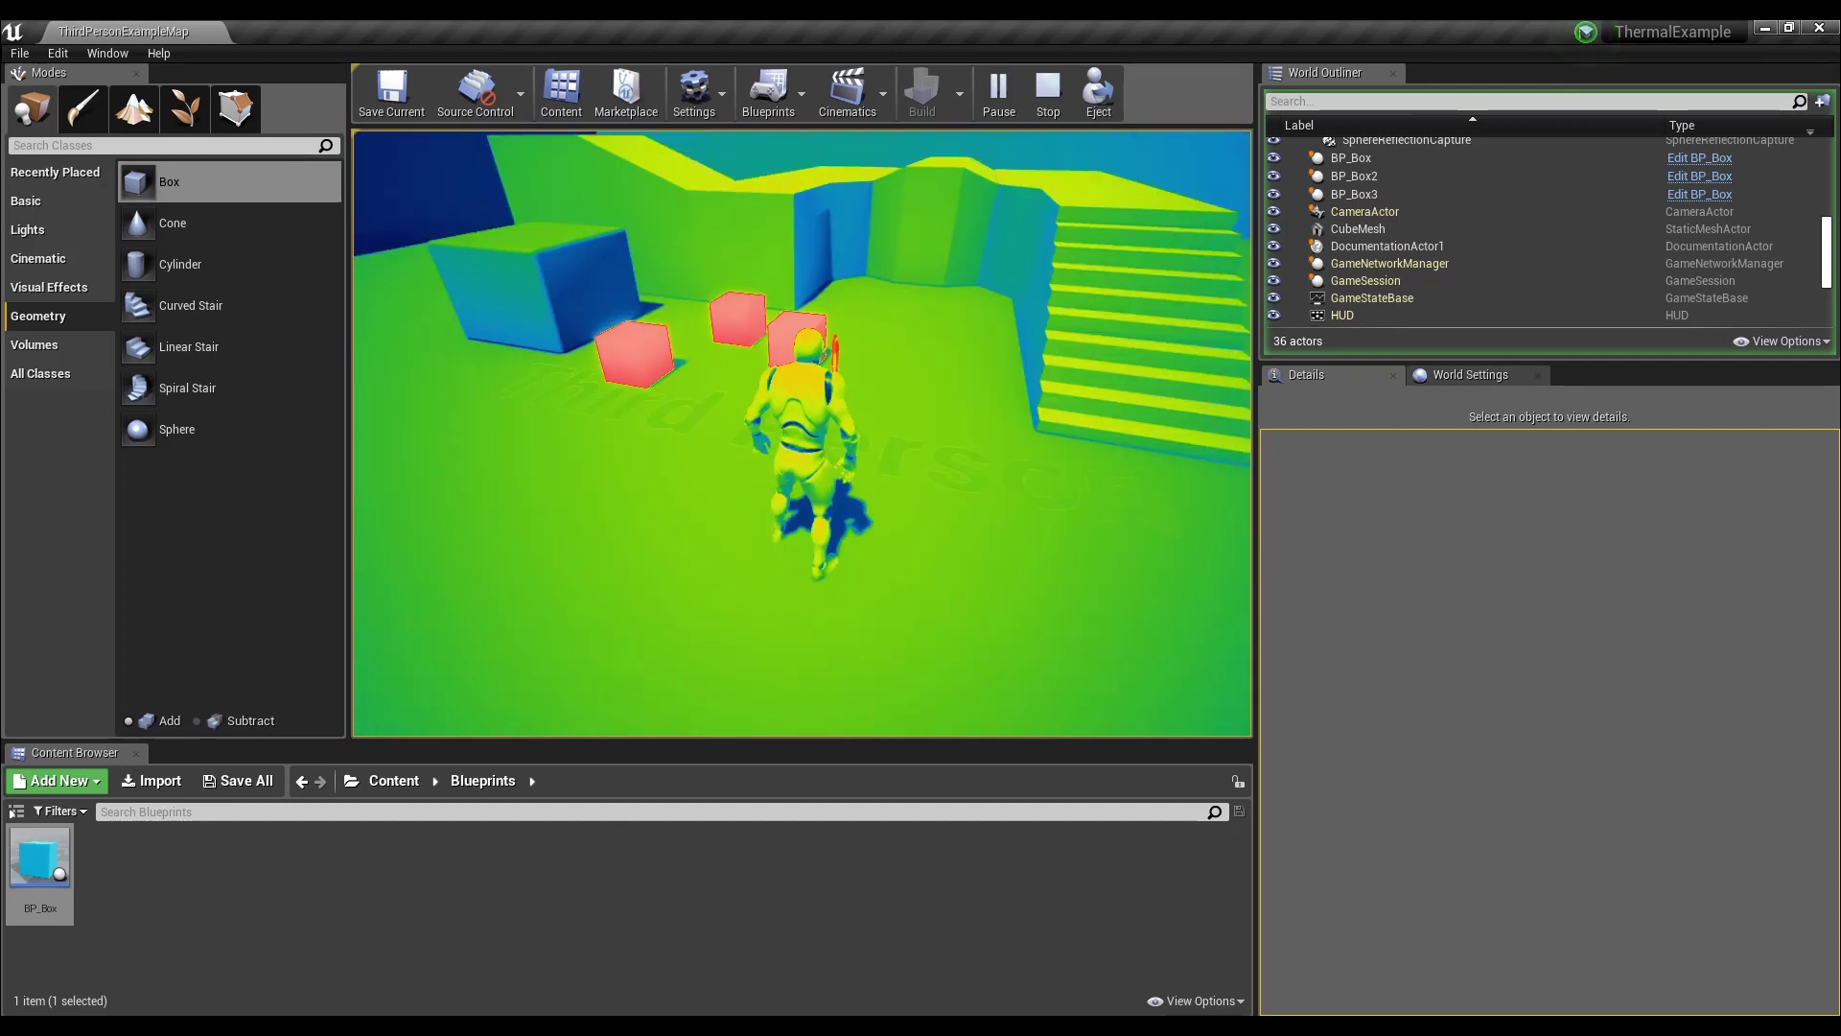
pyautogui.press('w')
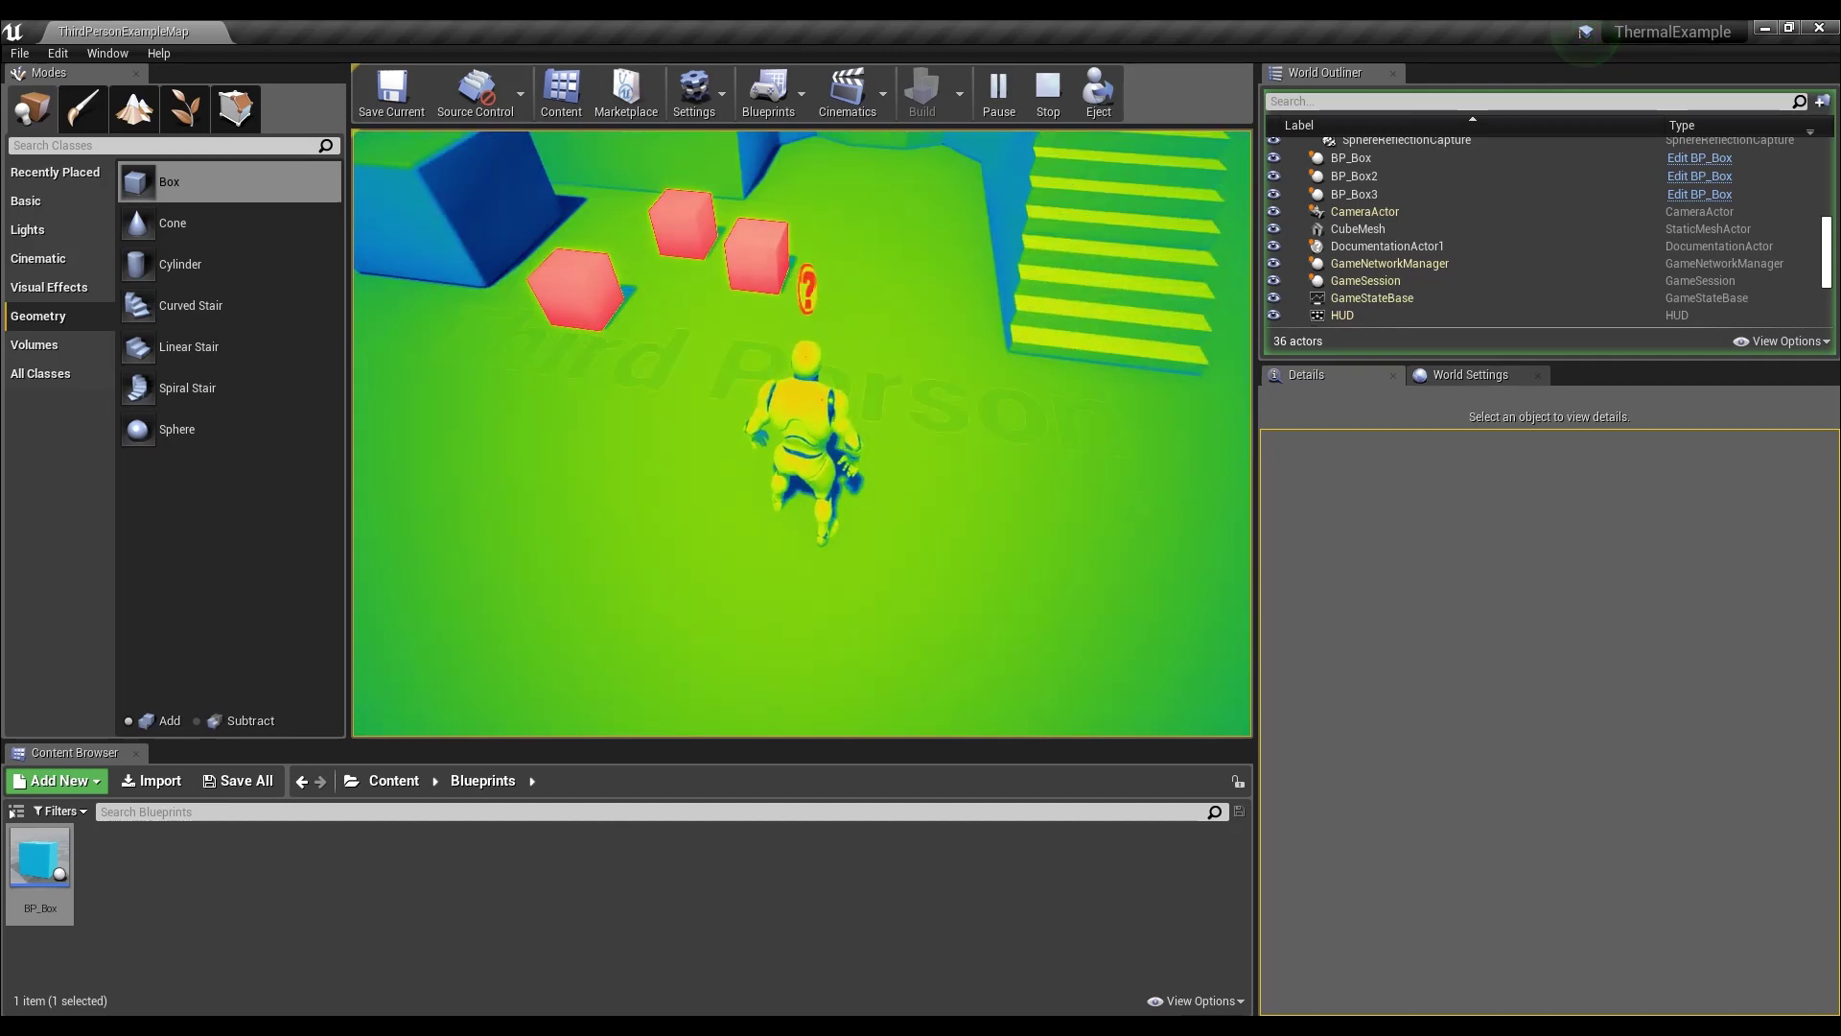
pyautogui.press('a')
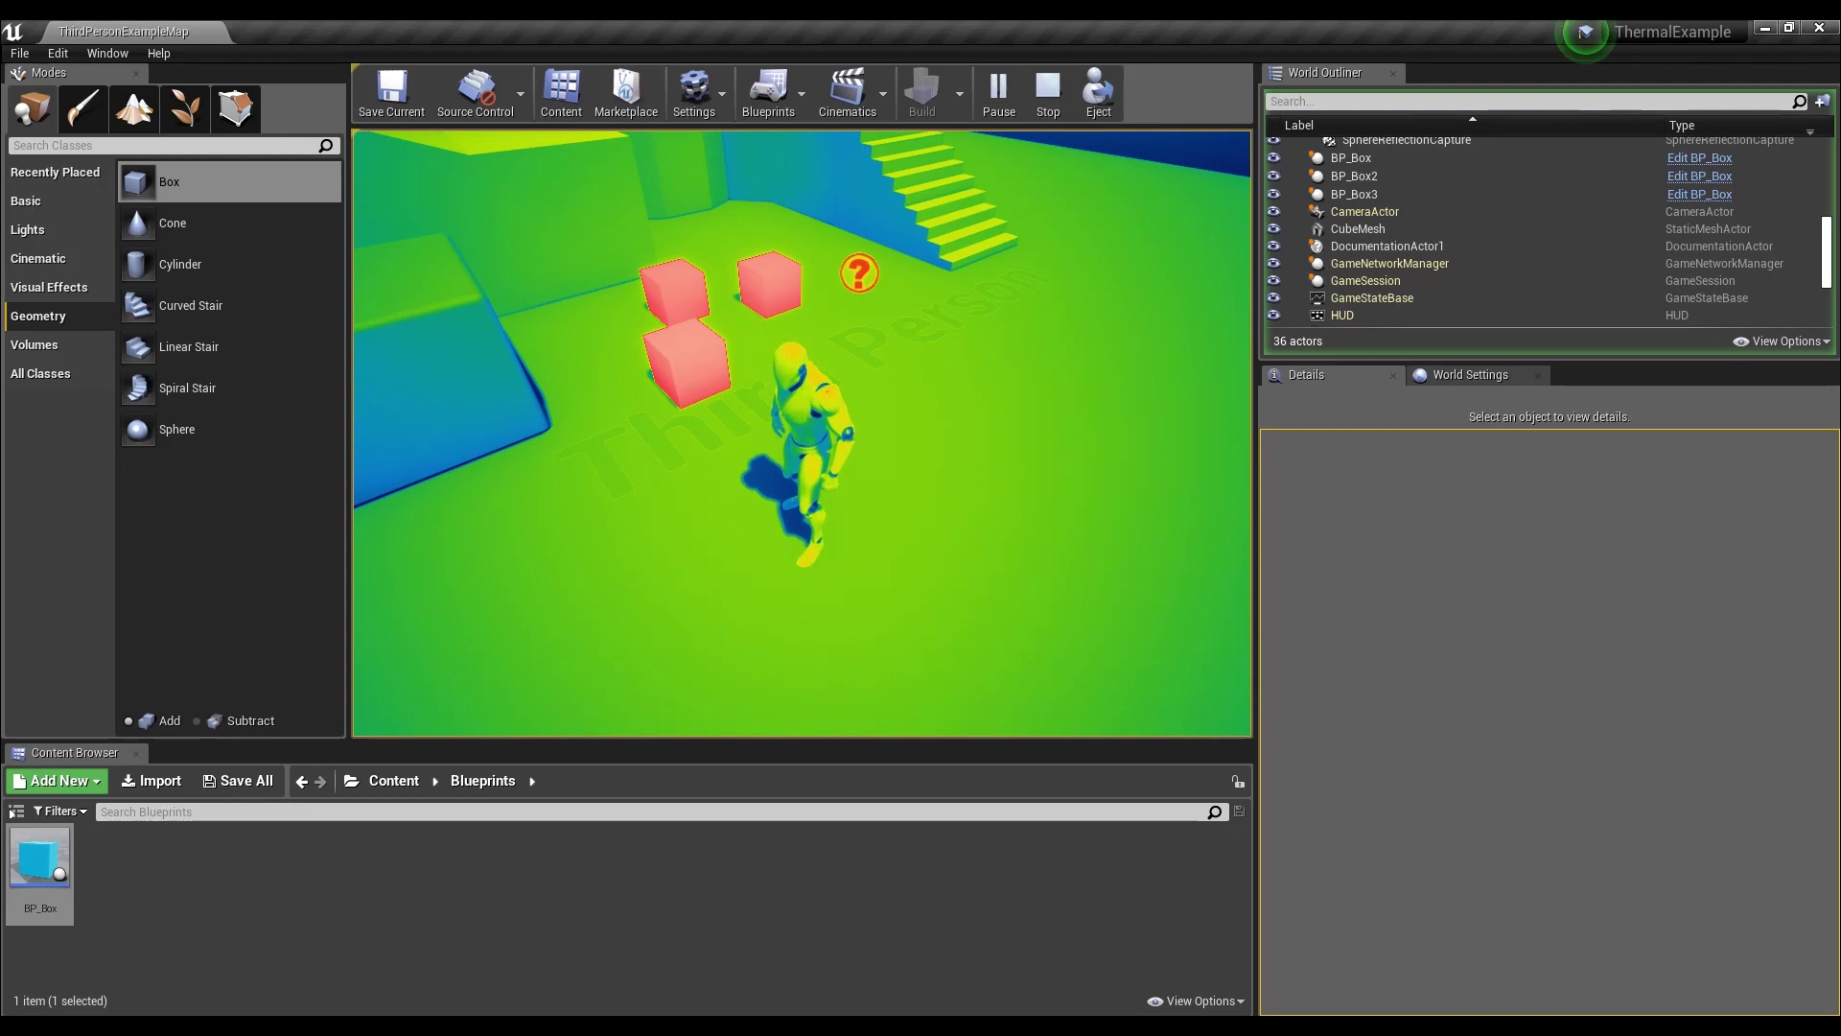
pyautogui.press('Escape')
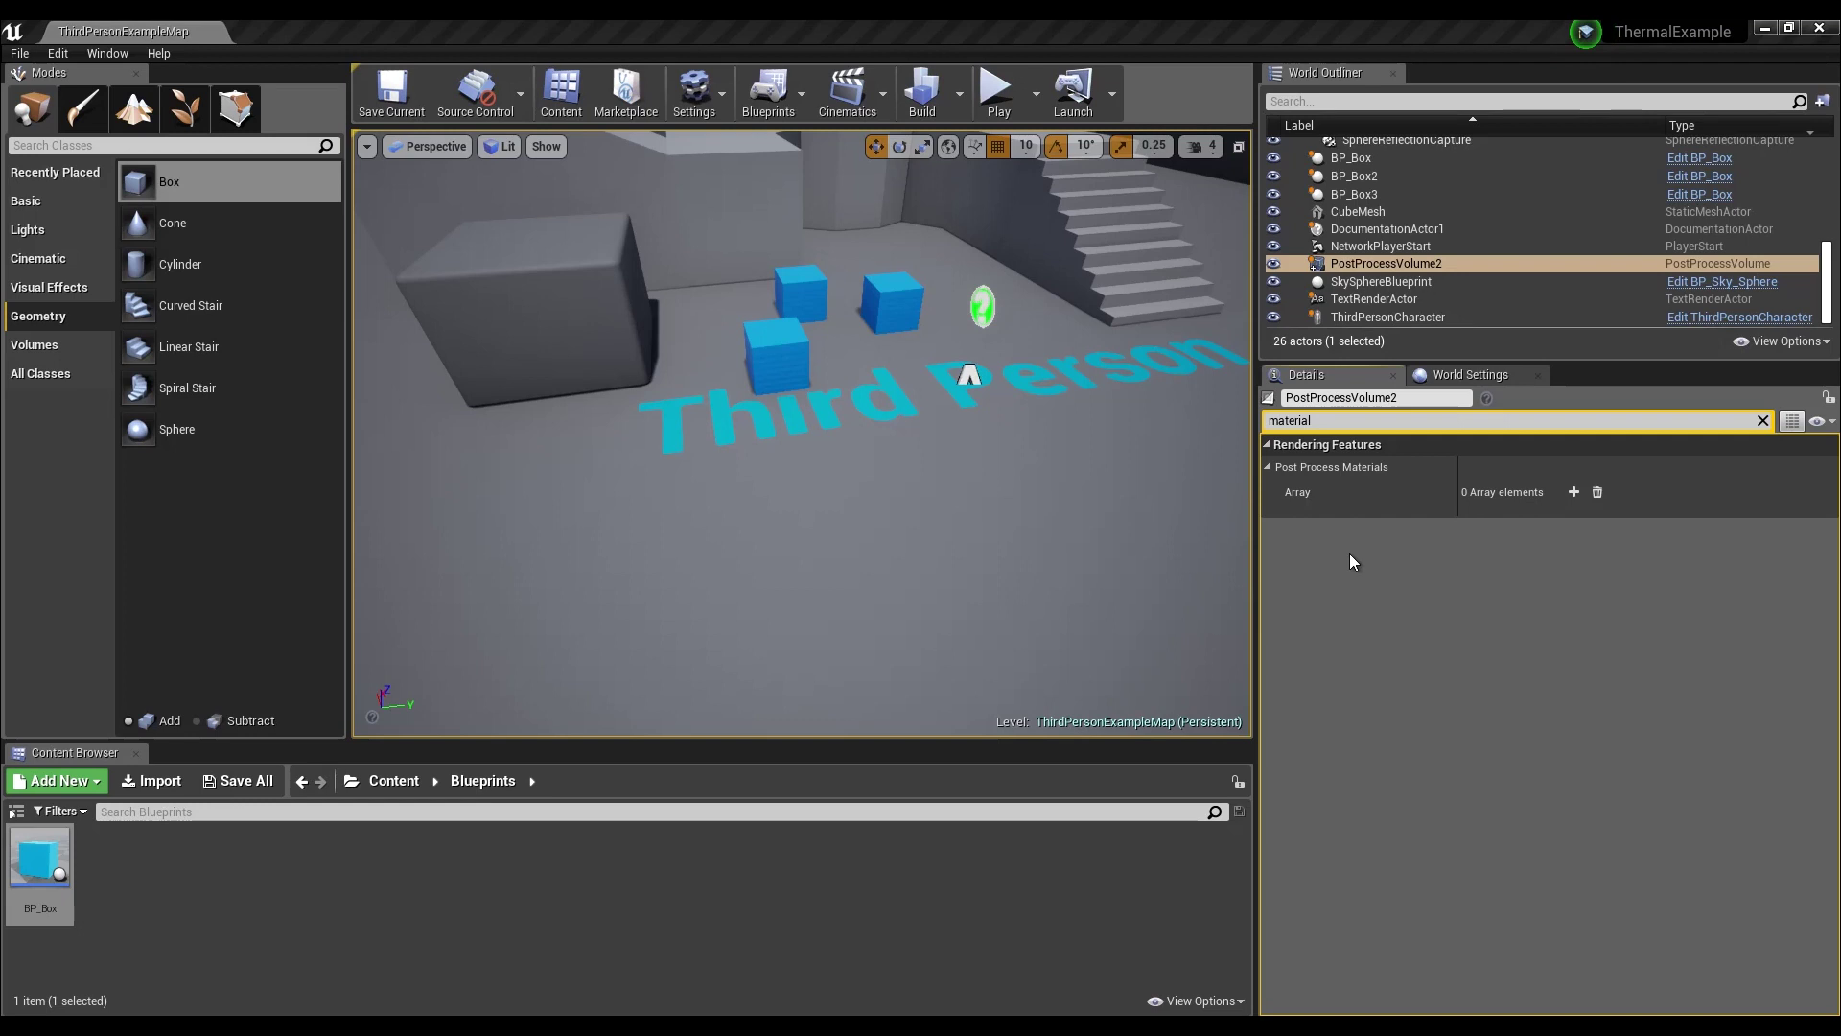
# - Add an asset reference element to PostProcessVolume2's Post Process Materials array and assign the M_ThermalPP material to it
pyautogui.click(1574, 492)
pyautogui.click(1520, 521)
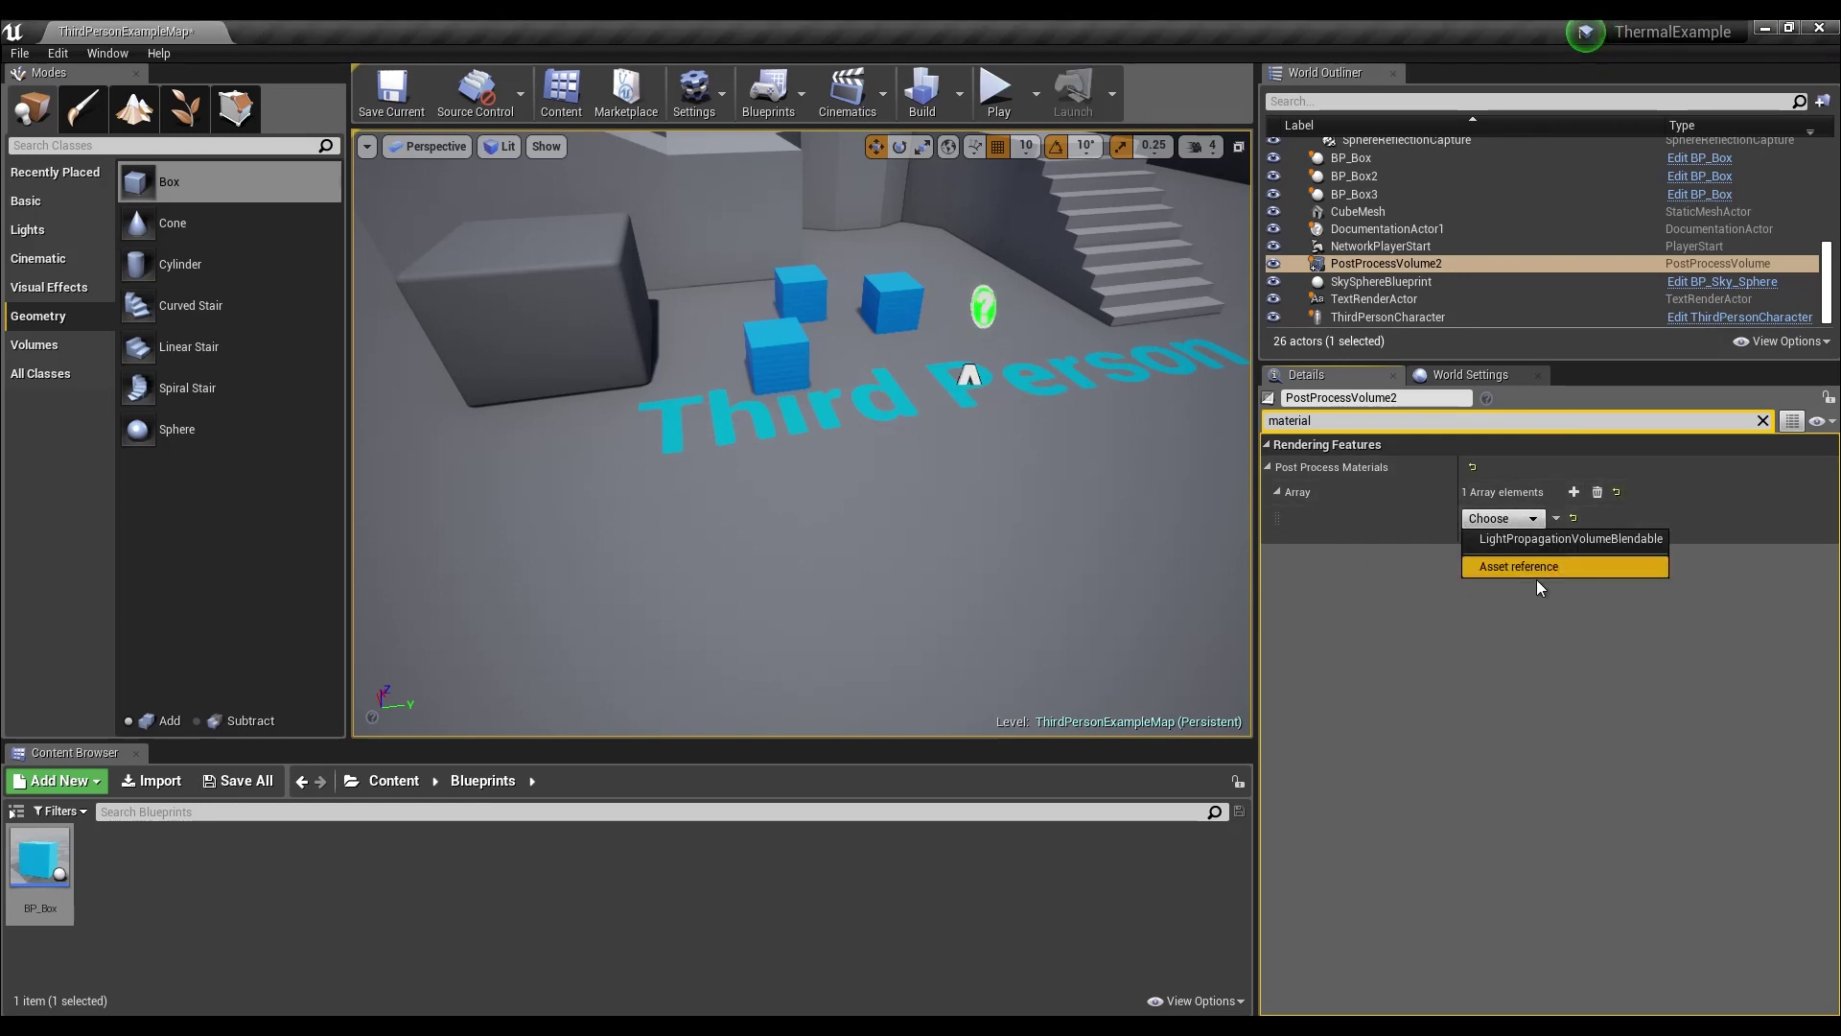
pyautogui.click(1586, 618)
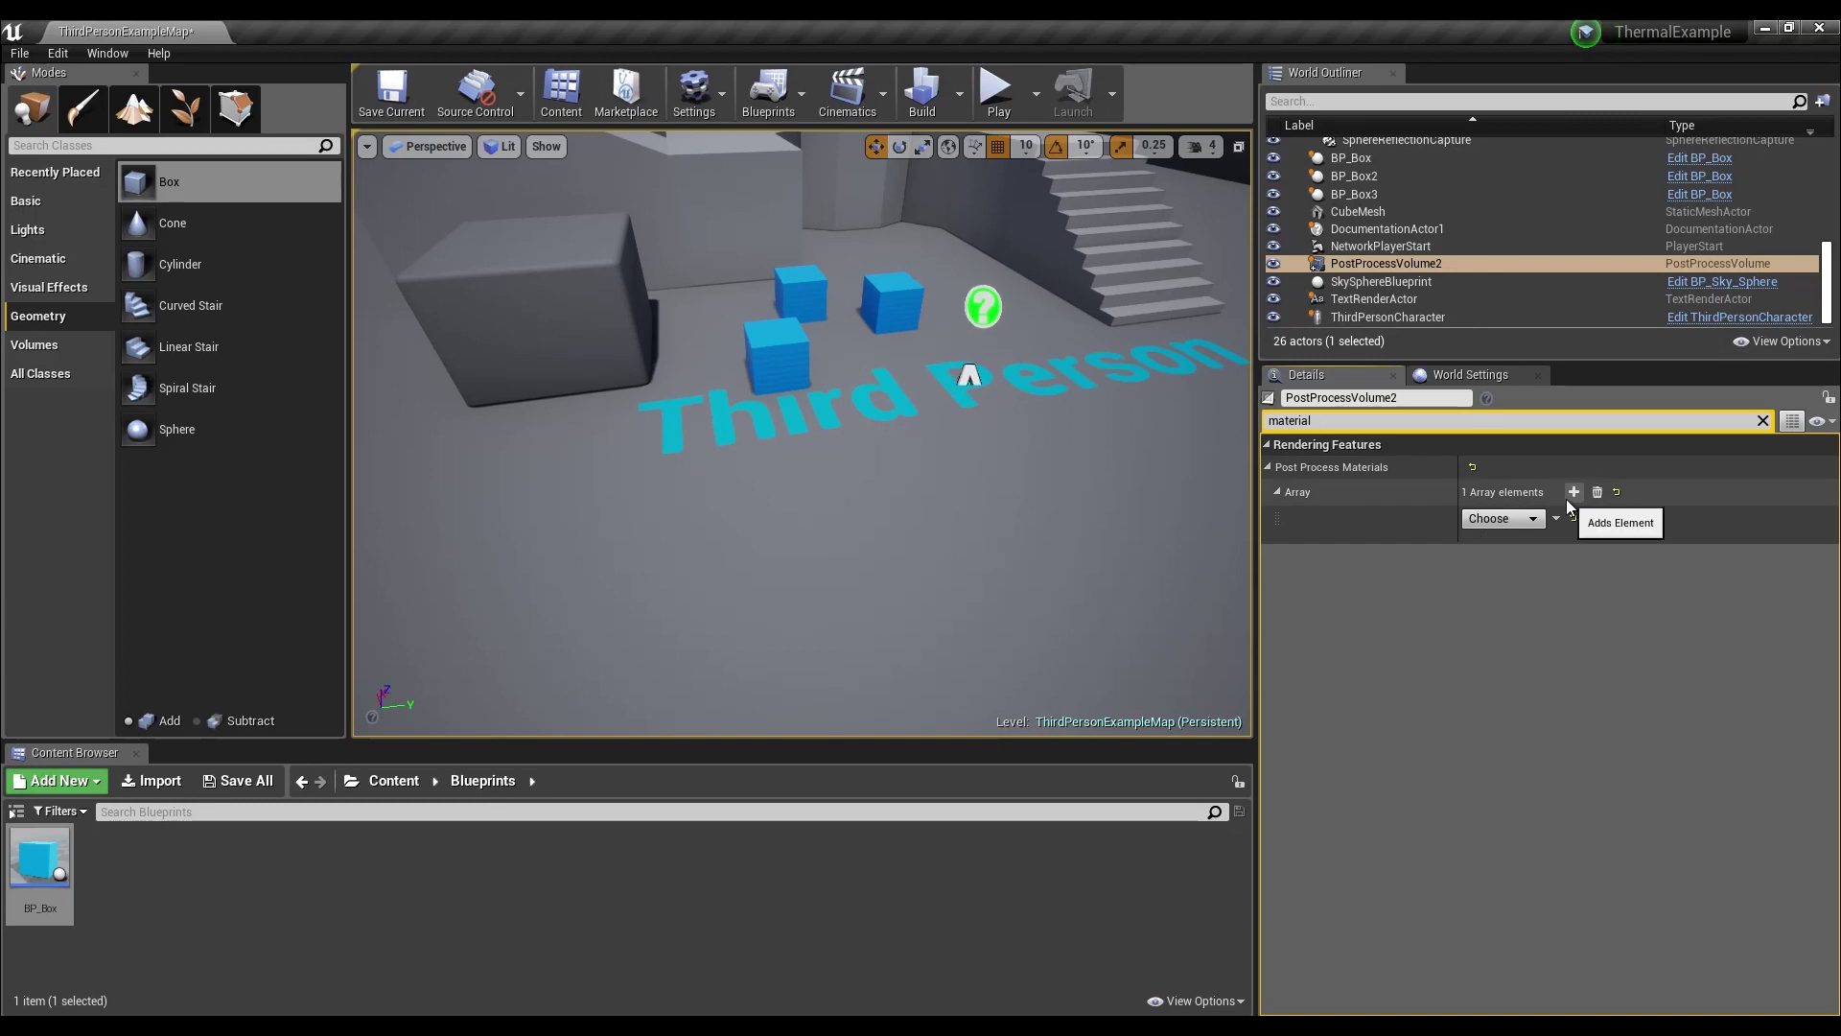
pyautogui.click(1556, 518)
pyautogui.click(1518, 519)
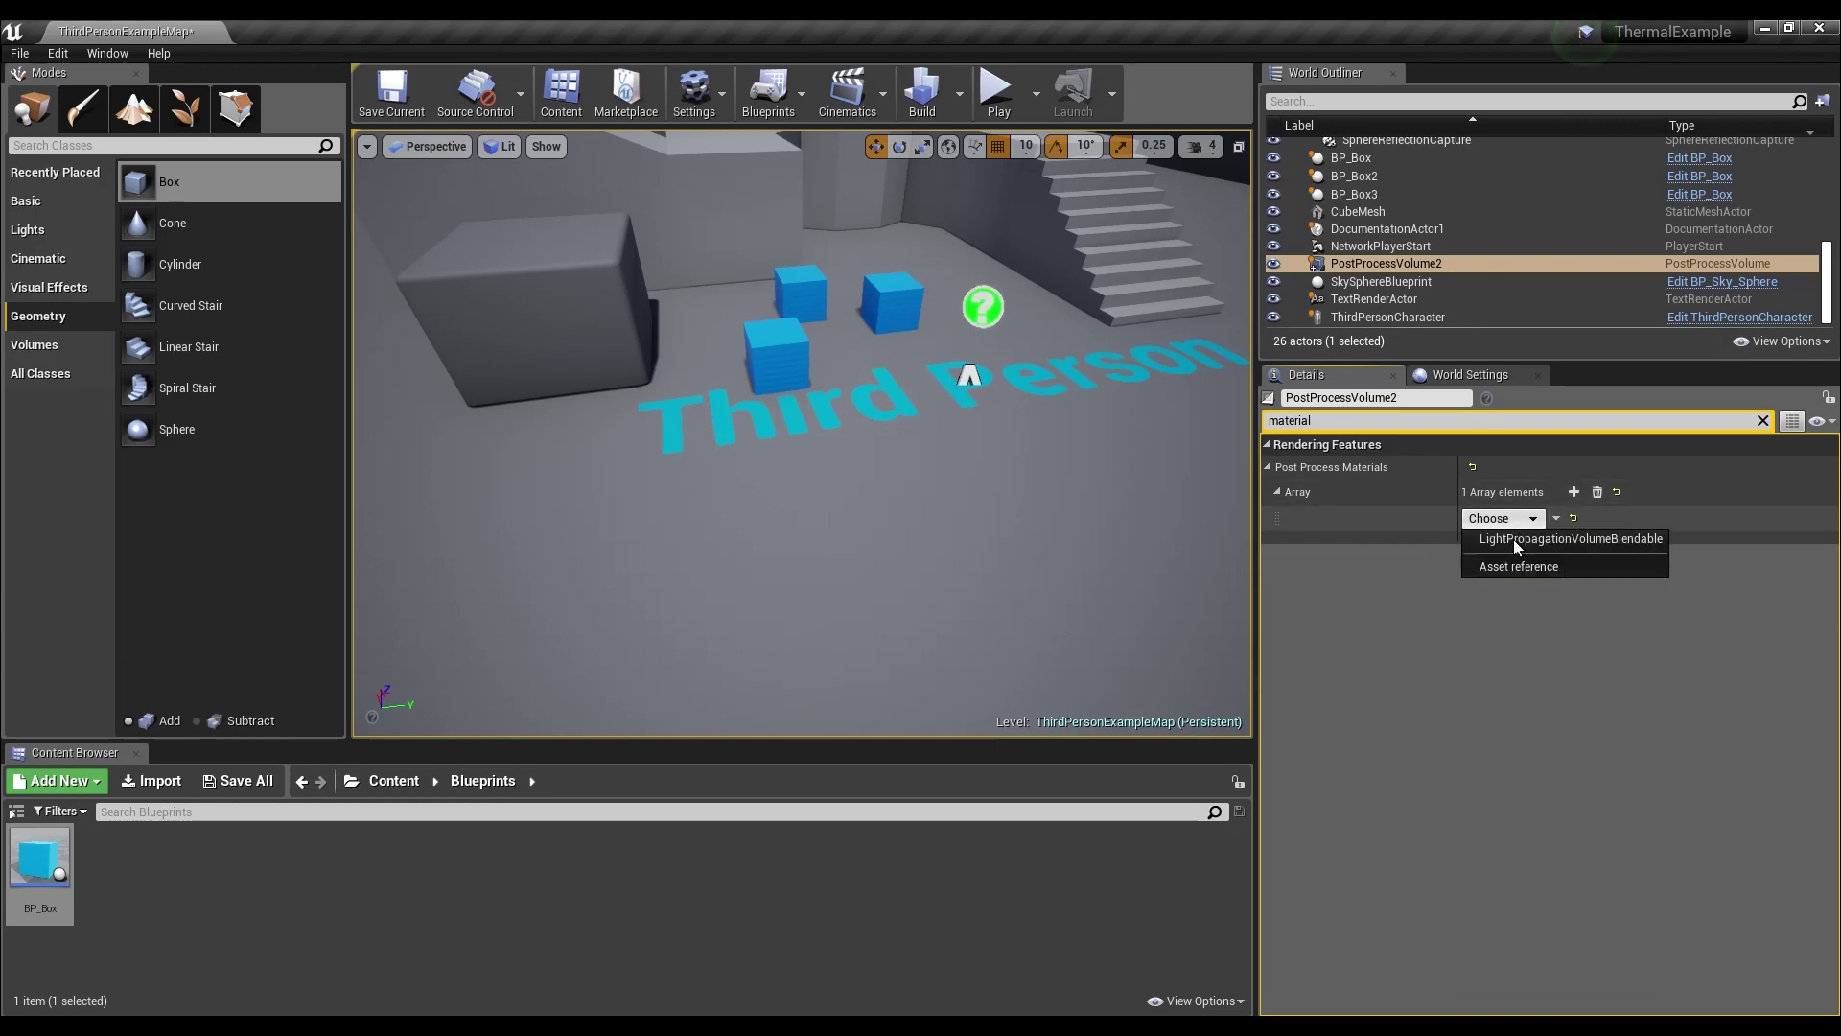
pyautogui.click(1516, 568)
pyautogui.click(1488, 519)
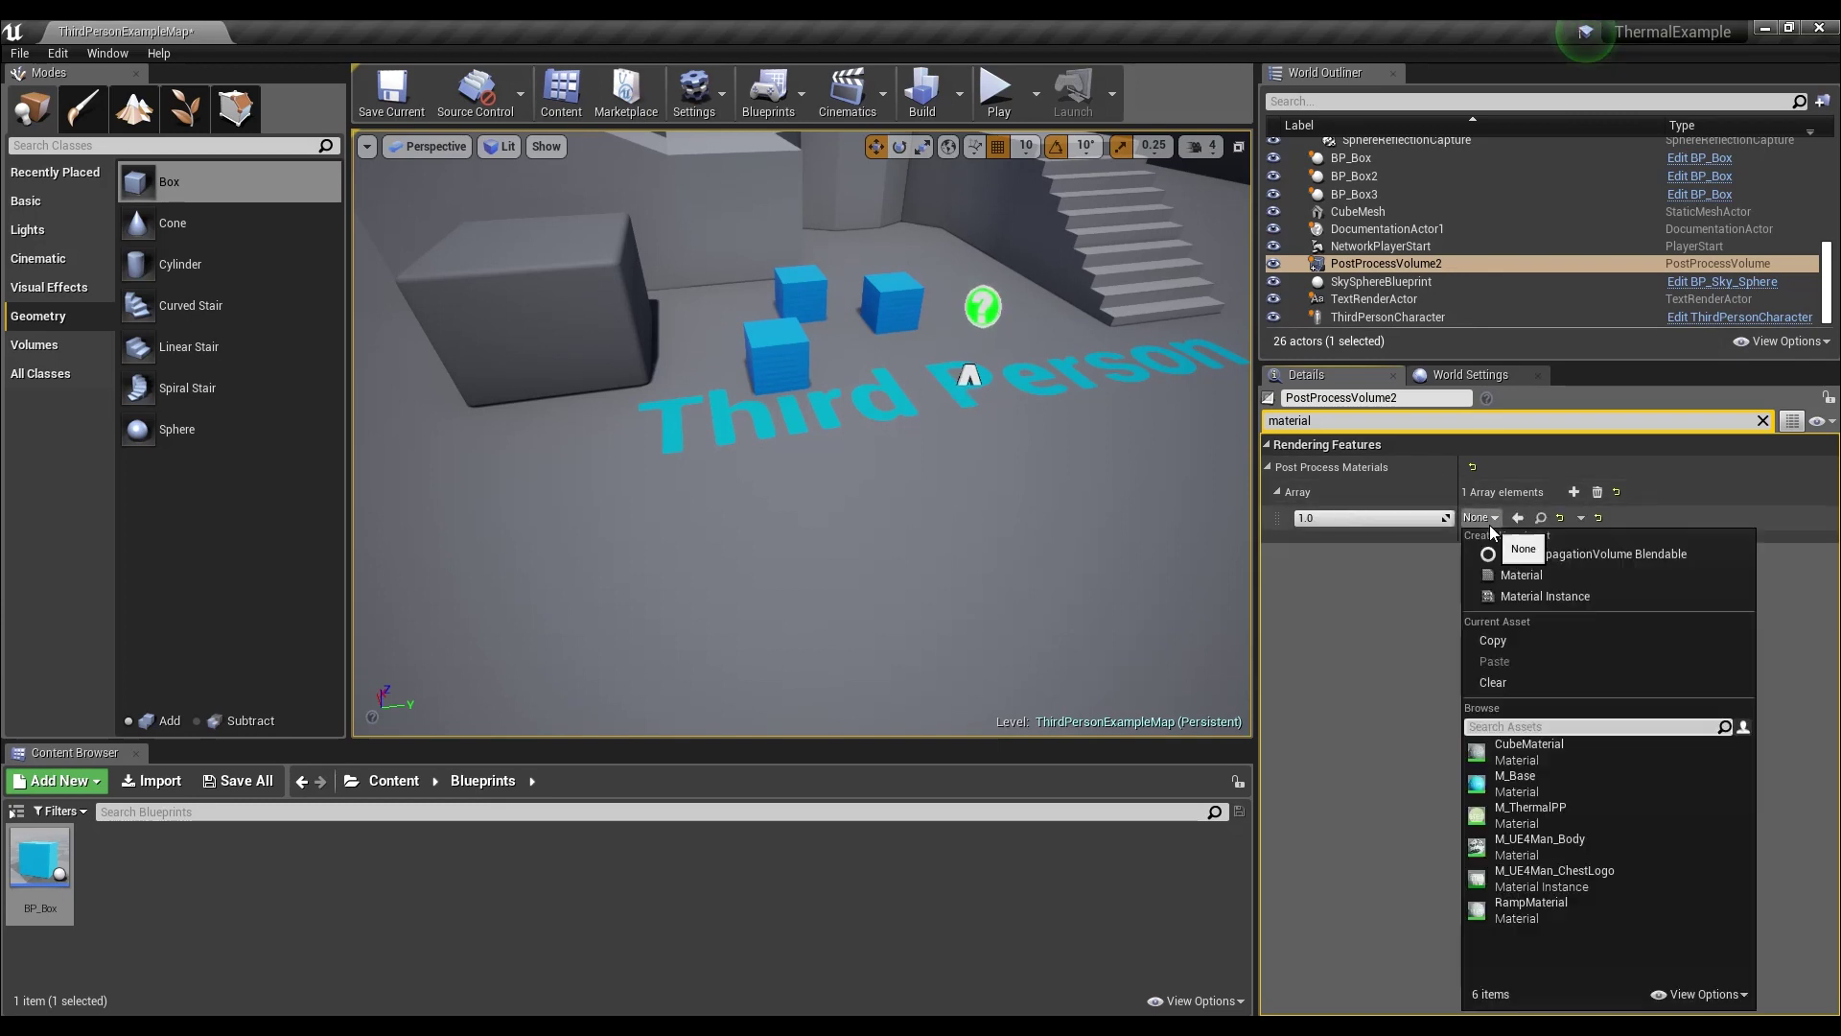
pyautogui.click(1568, 819)
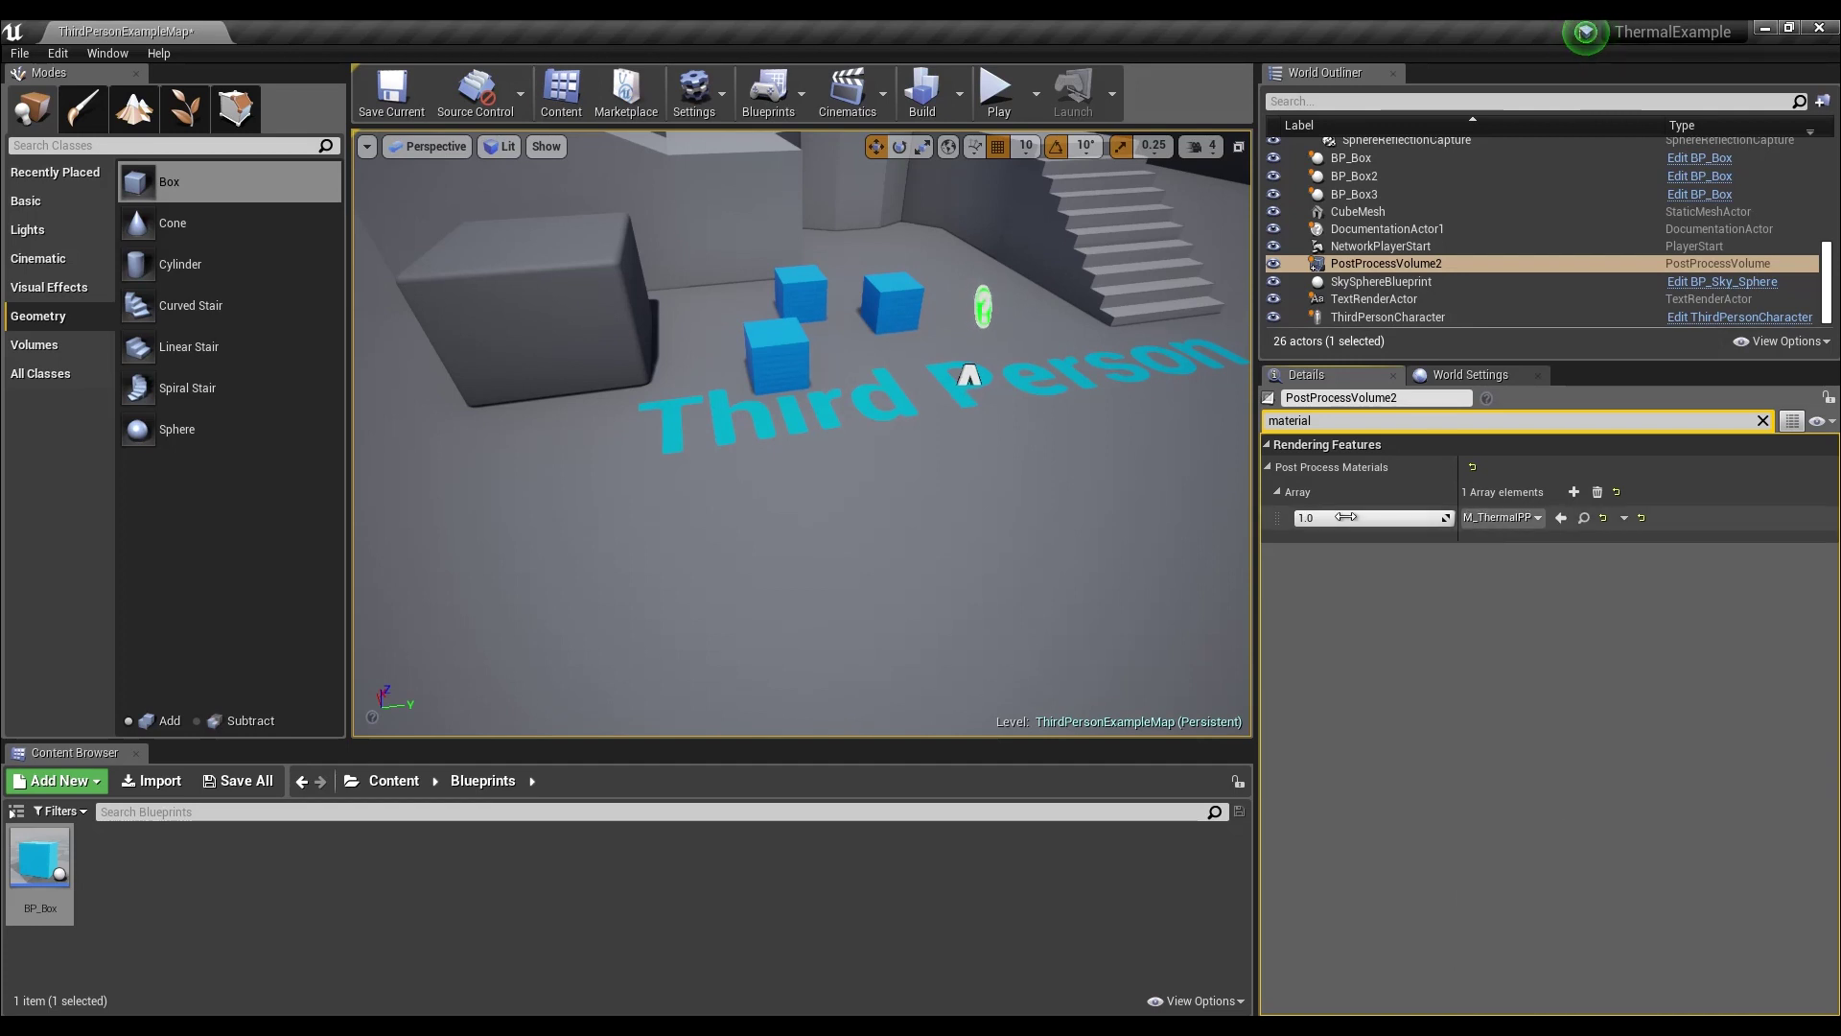
# - Set the blend weight of the M_ThermalPP array element to 0 and save the current level
pyautogui.click(1346, 517)
pyautogui.write('0')
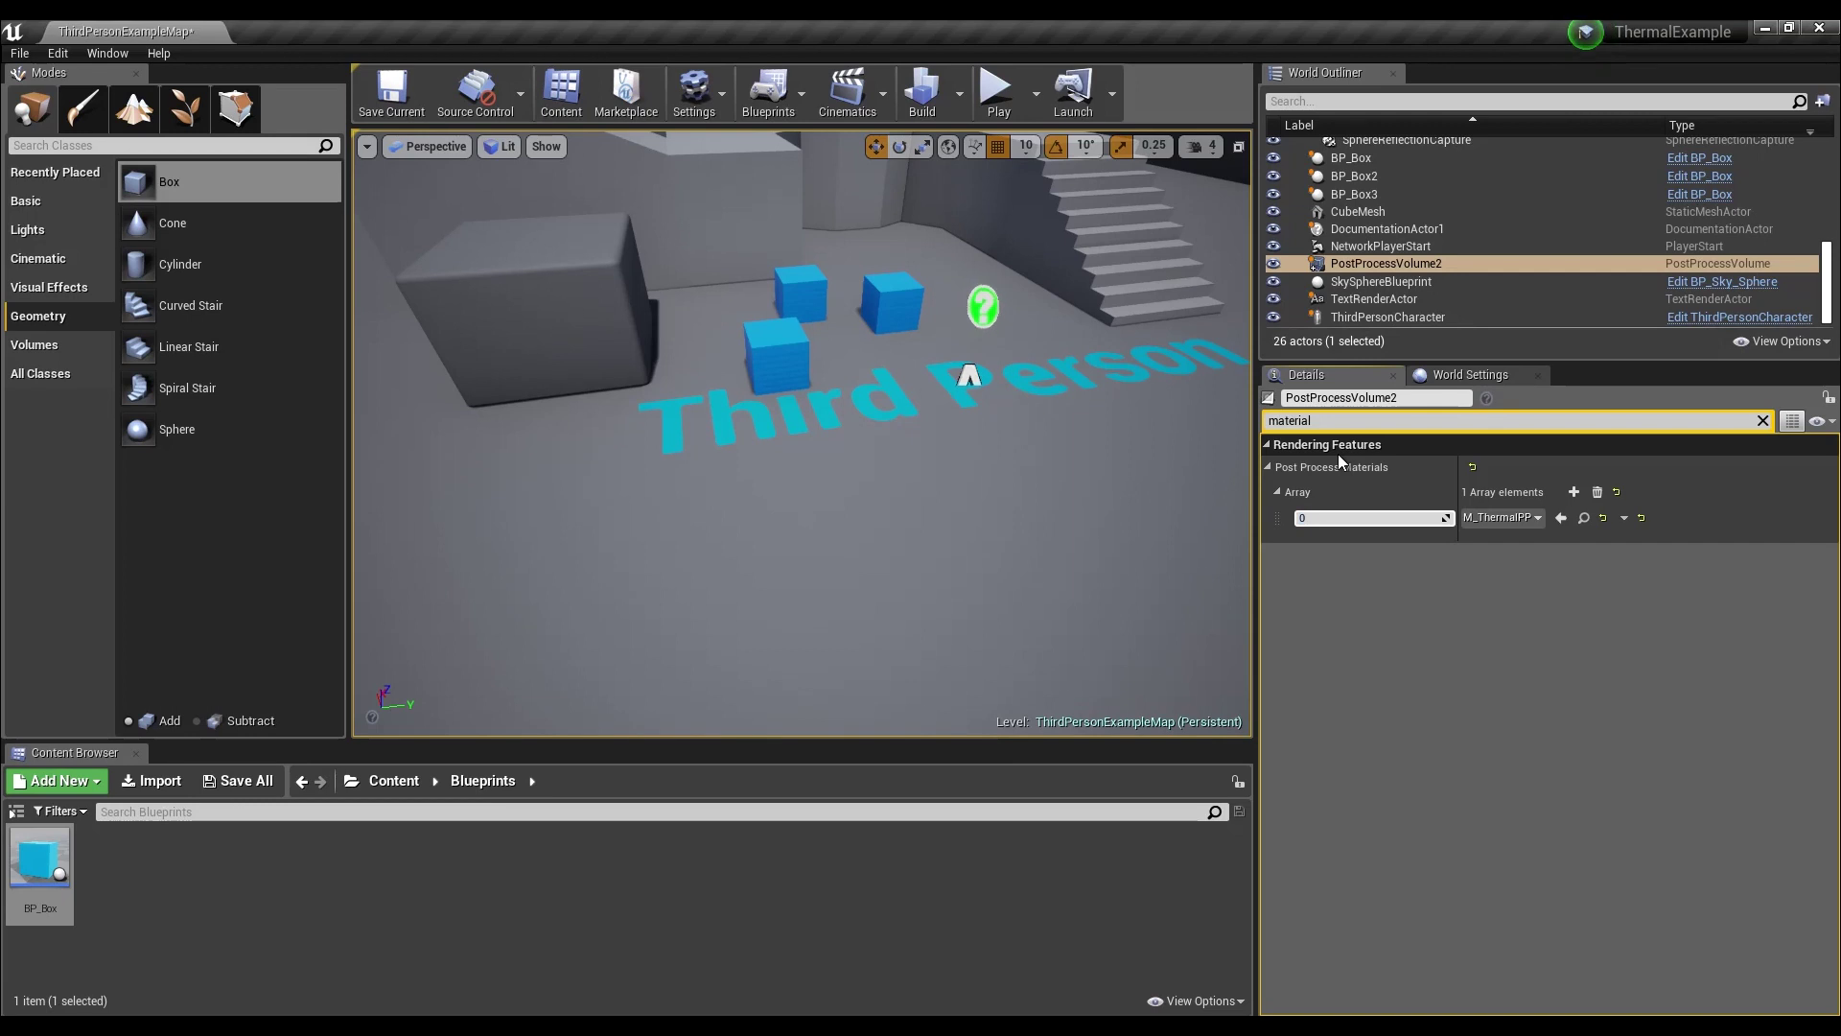
pyautogui.press('Return')
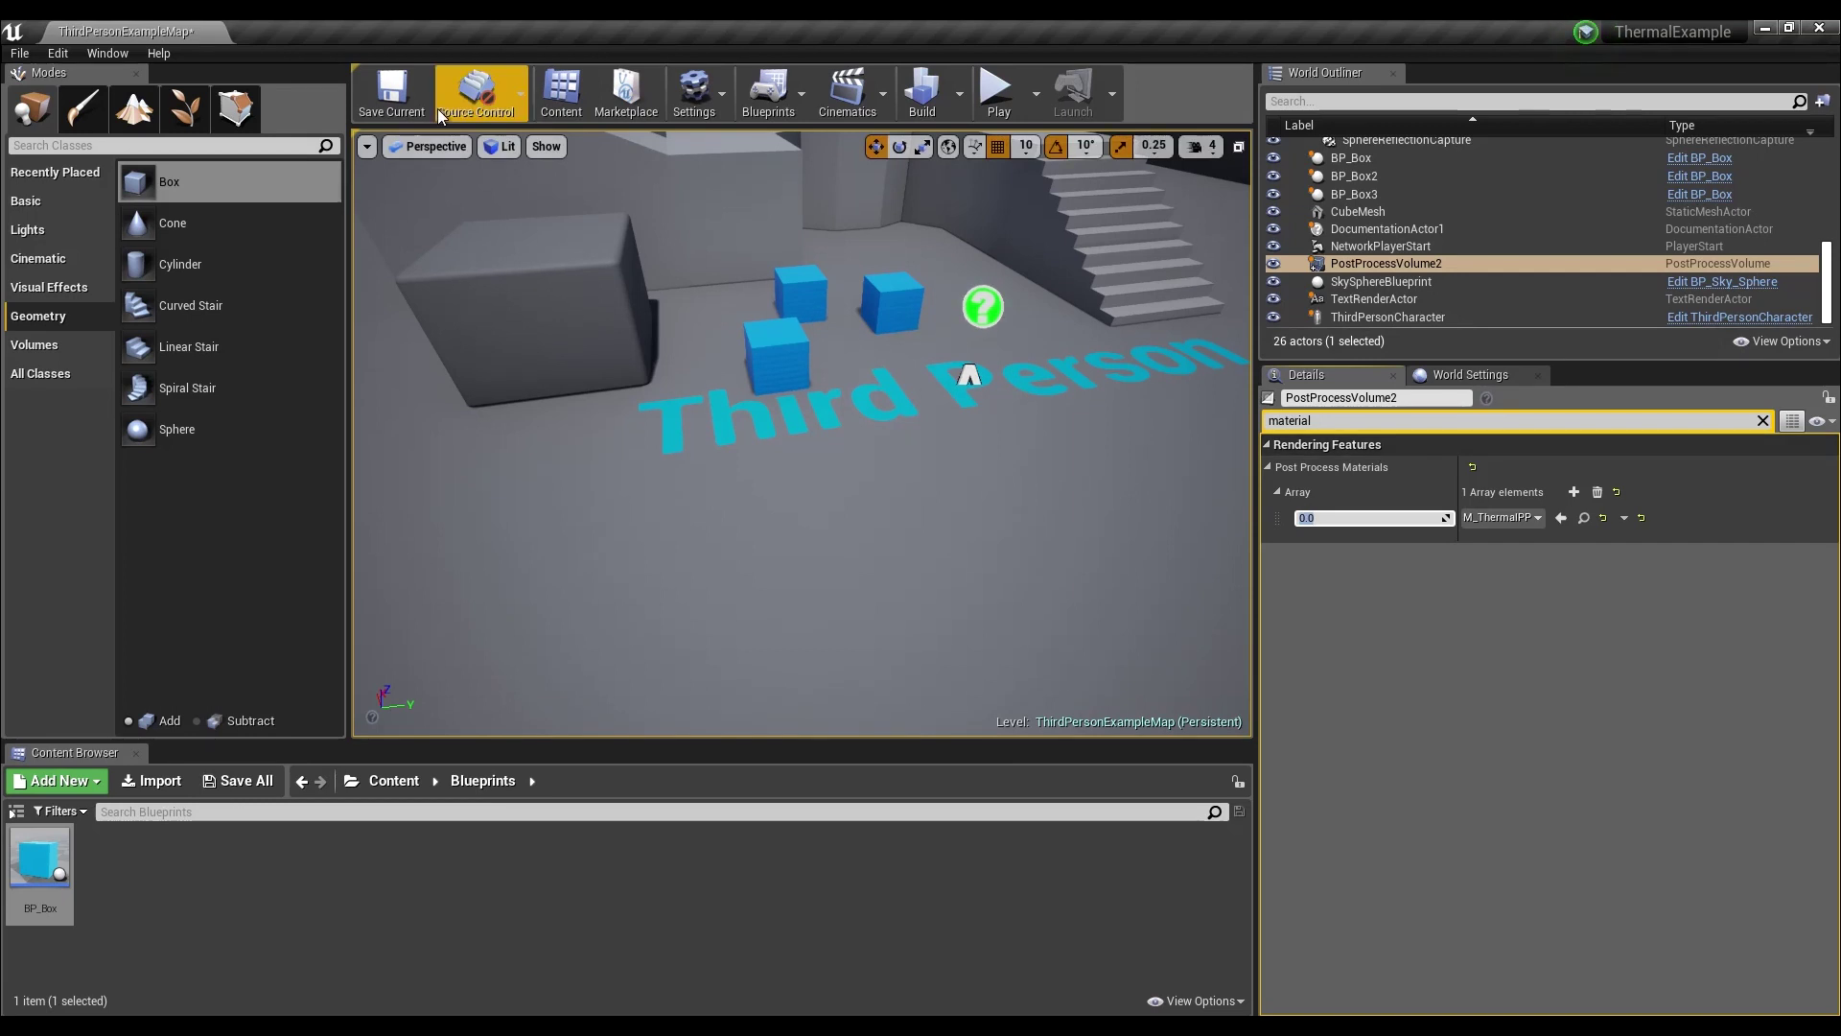
pyautogui.click(385, 98)
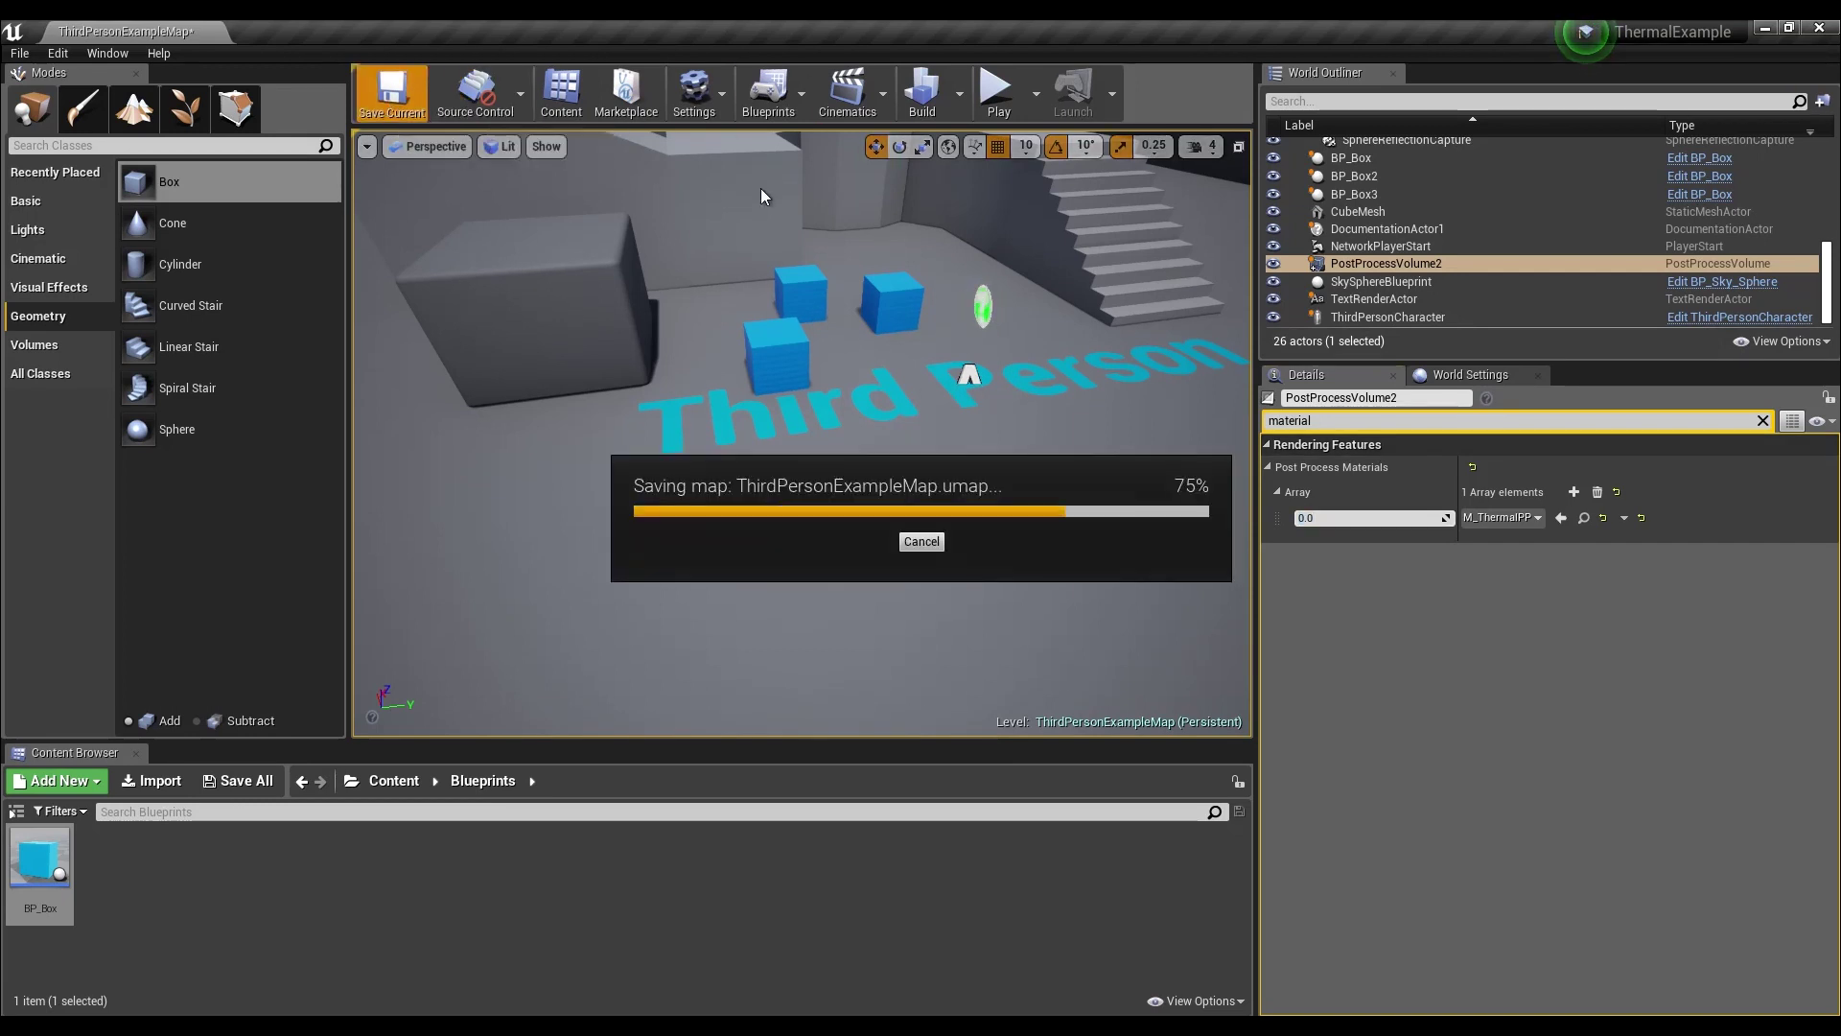
# - Play the level, turn thermal vision on, run the character toward the boxes, and turn thermal vision off again
pyautogui.click(999, 93)
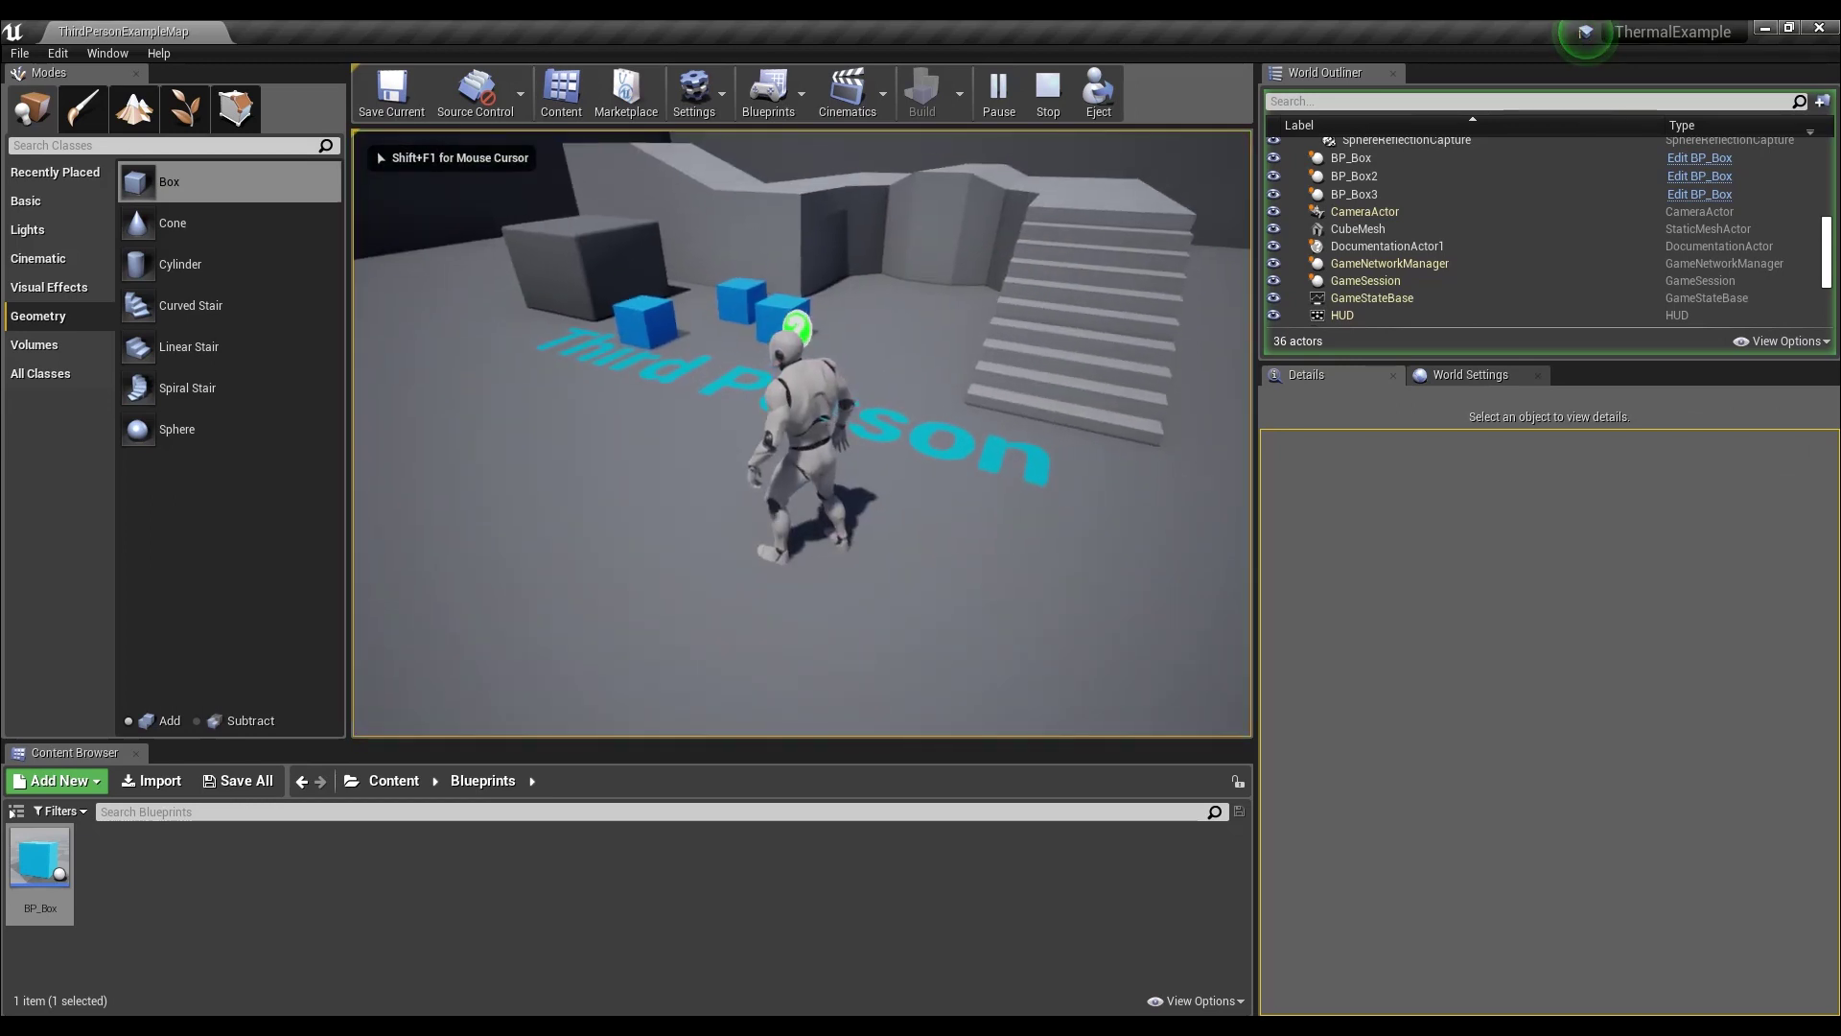
pyautogui.press('t')
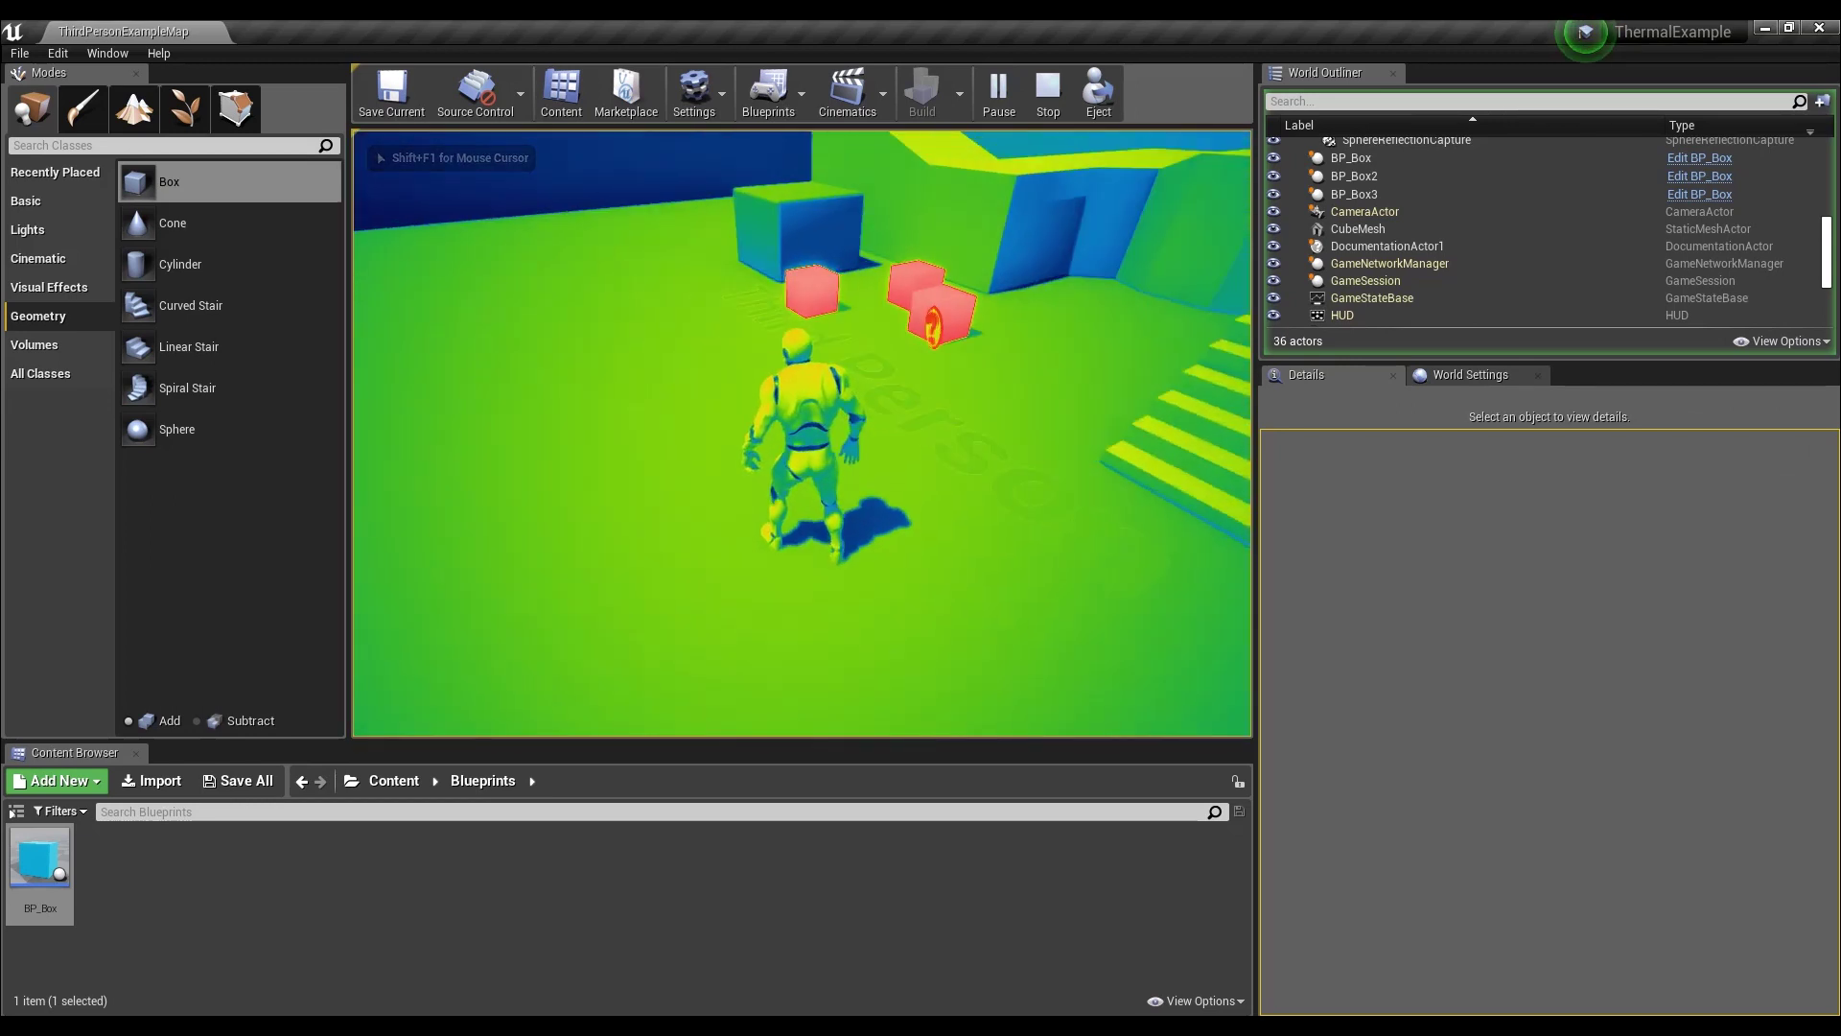
pyautogui.press('w')
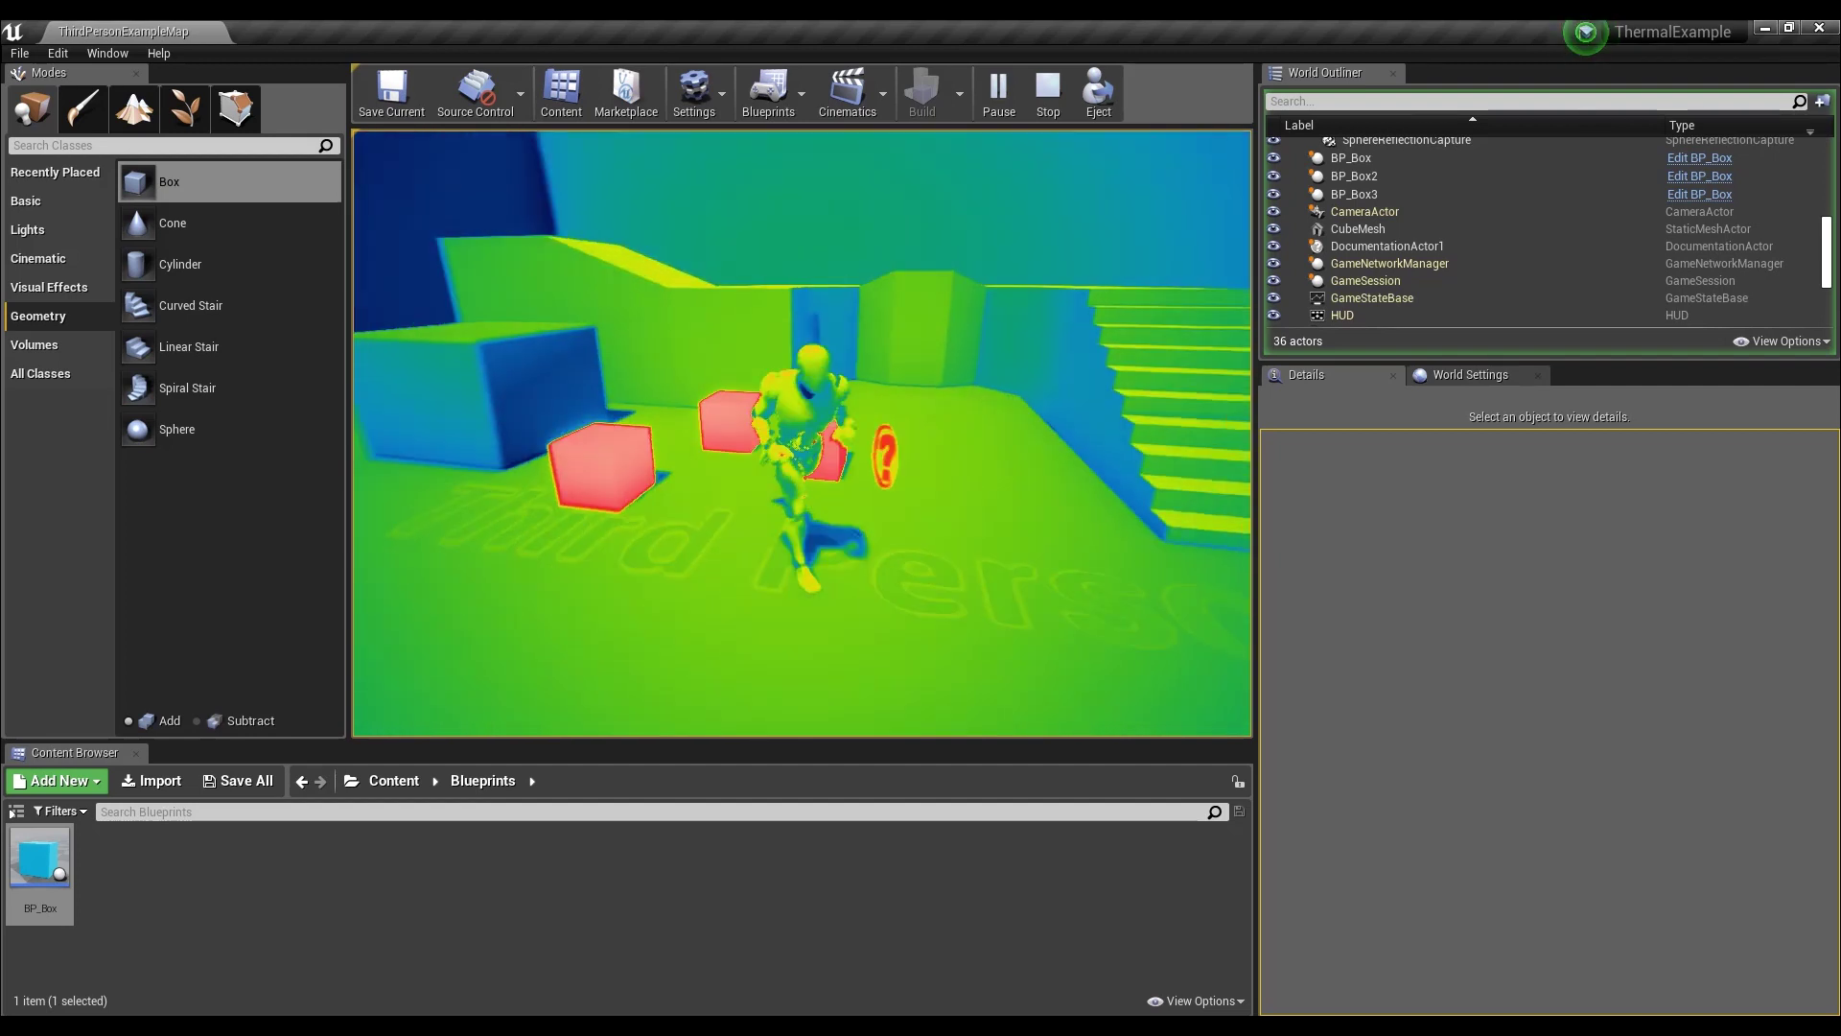
pyautogui.press('w')
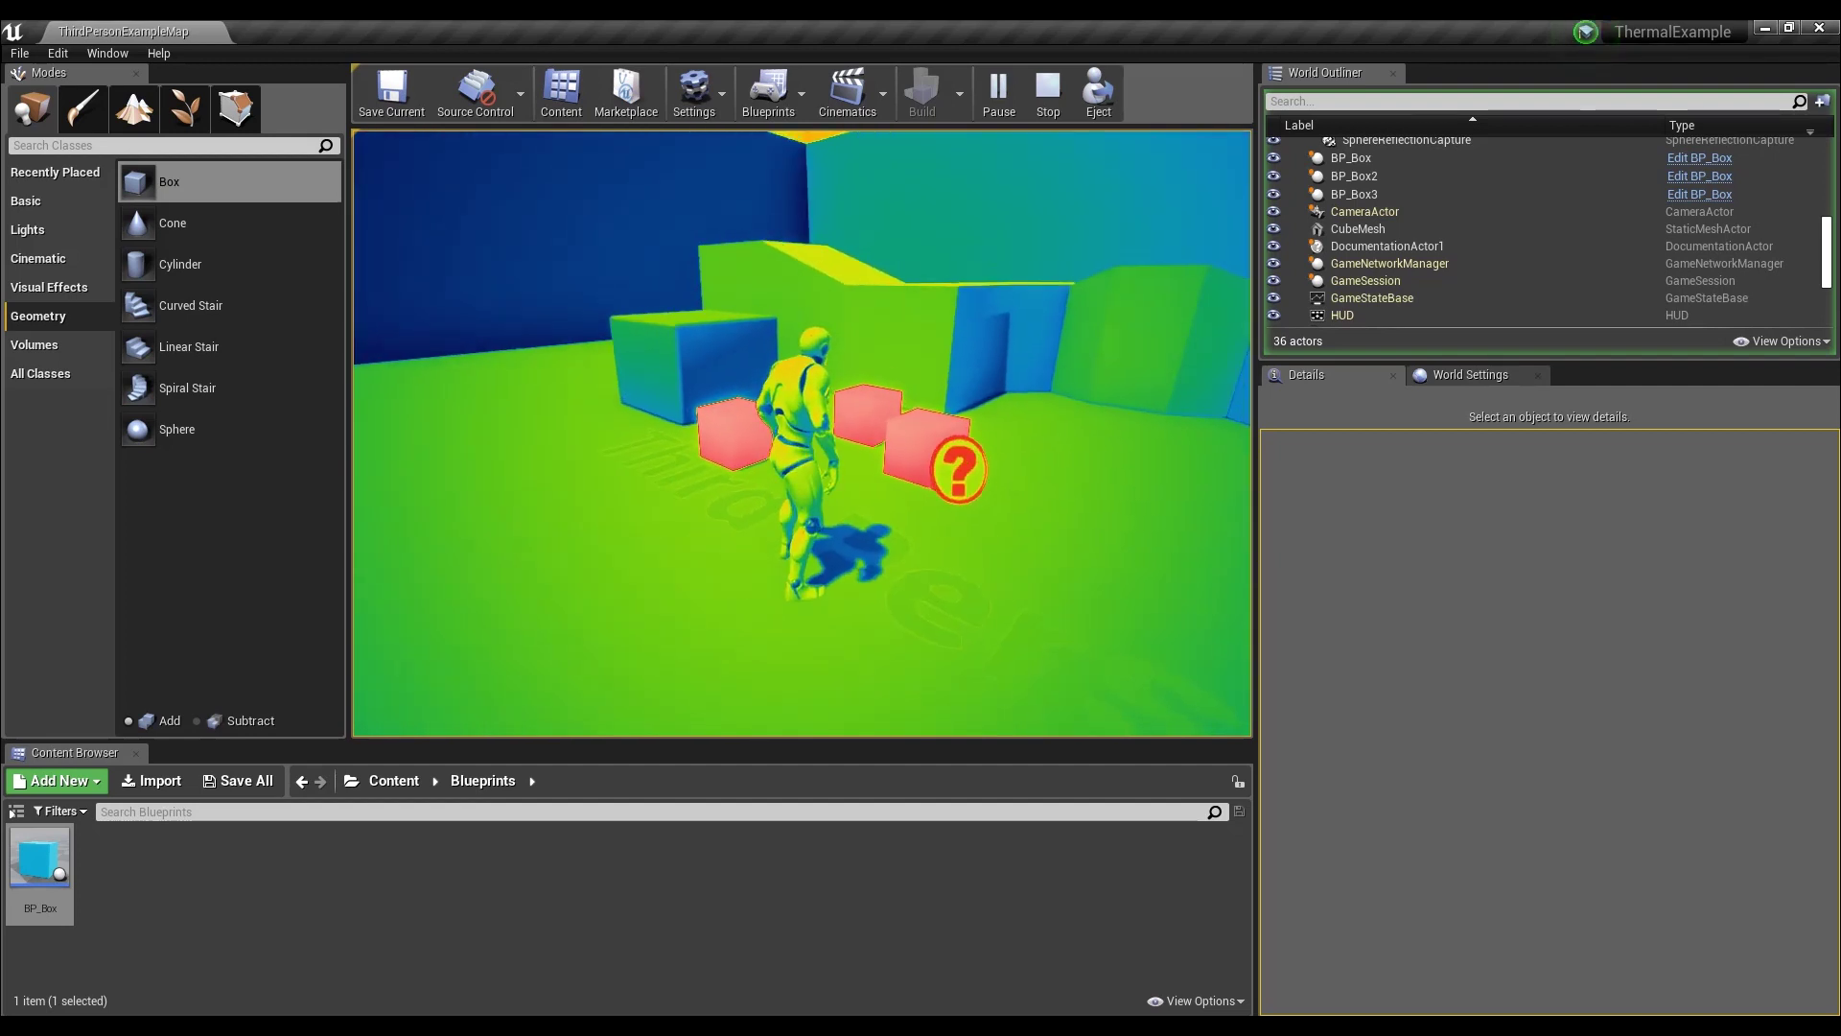
pyautogui.press('t')
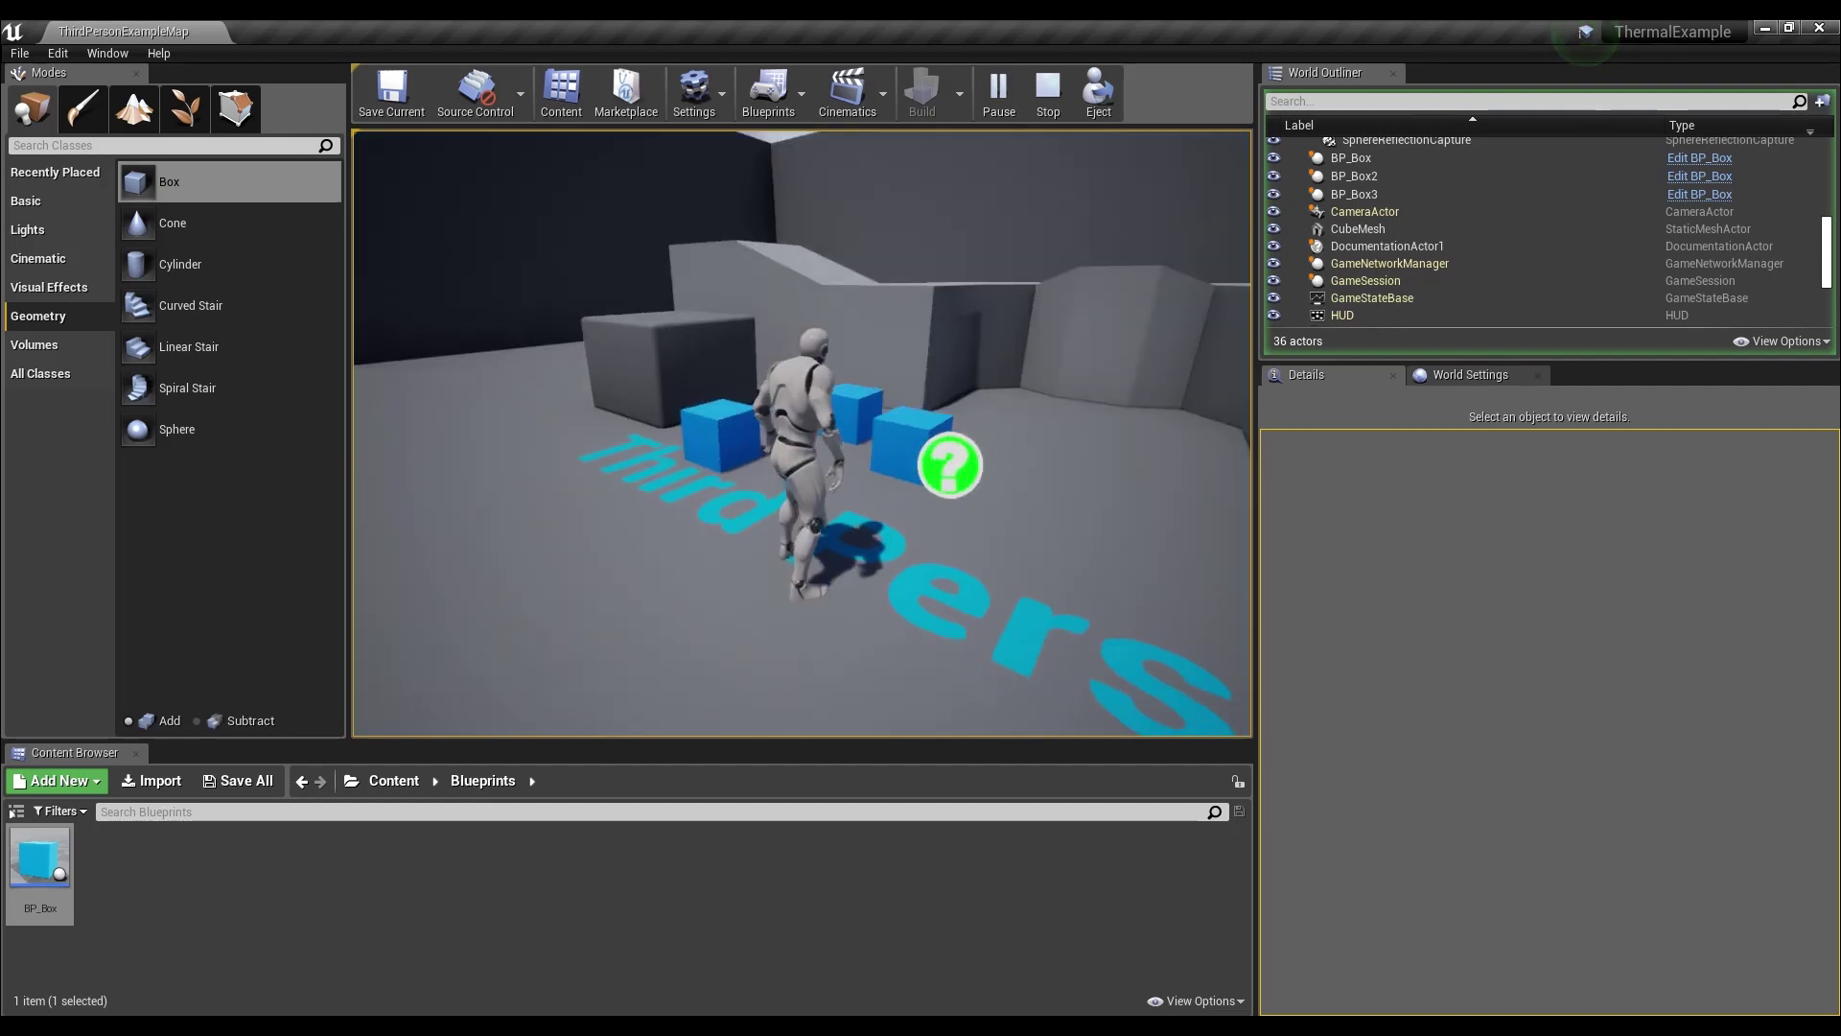